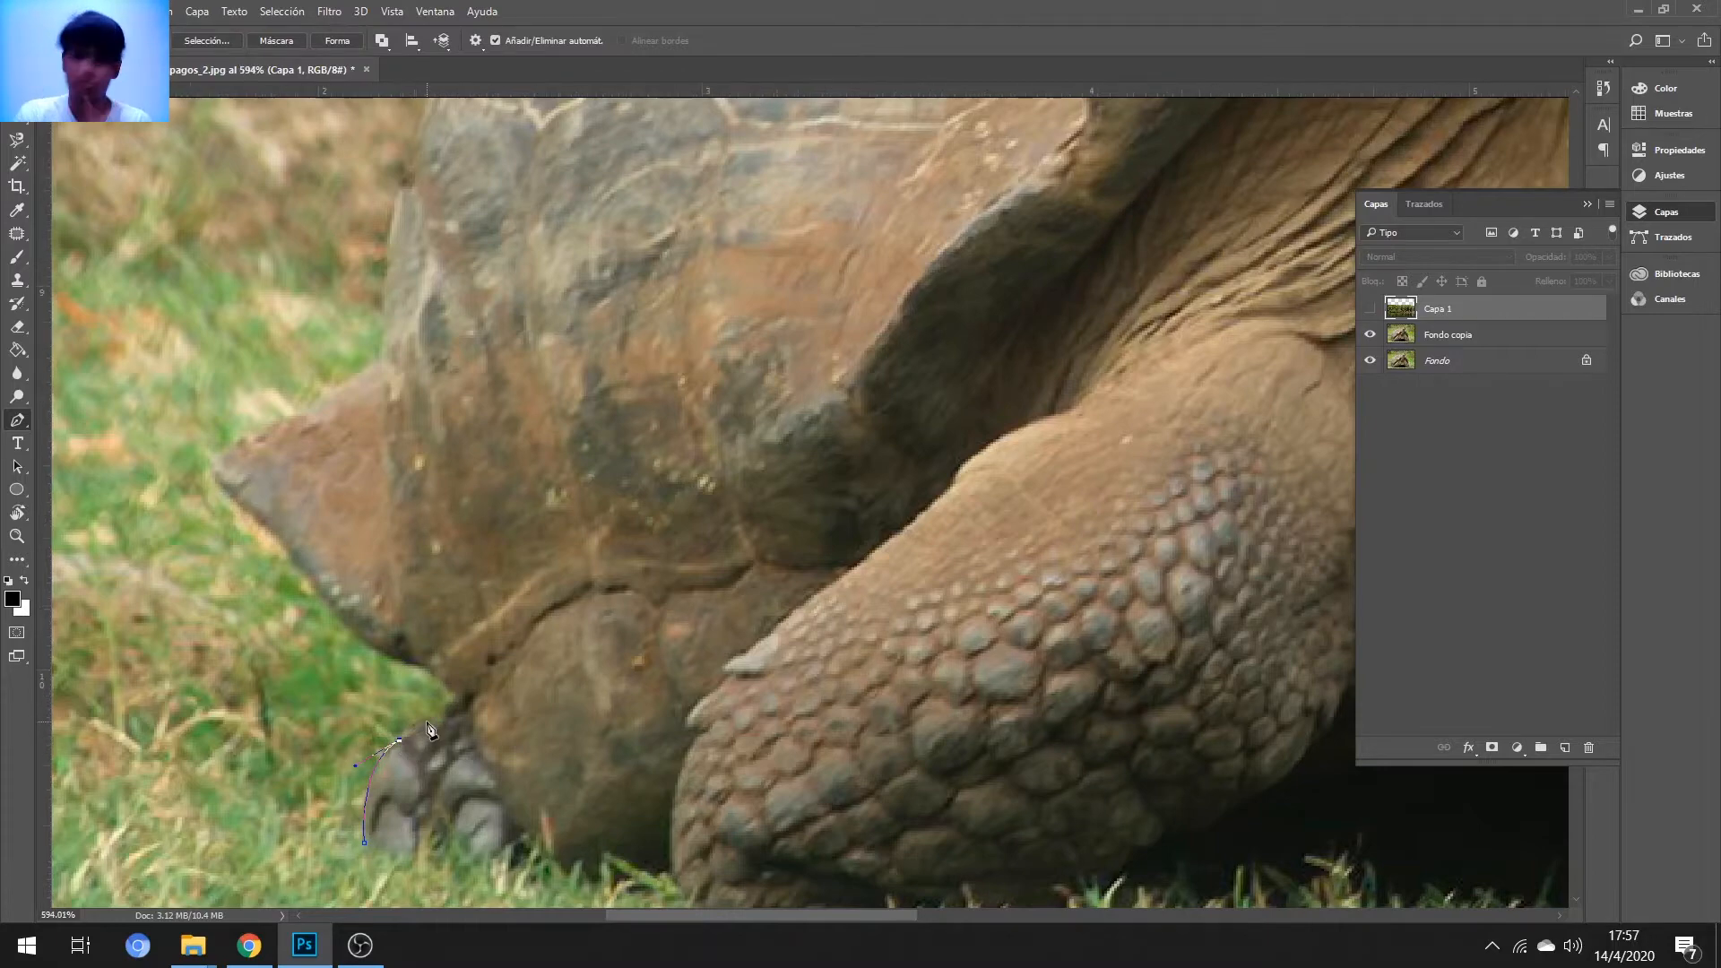
- Continue the pen path from the tortoise's rear foot around the grassy notch to the underside of the shell's pointed rear flap
scroll(421, 723, up, 4)
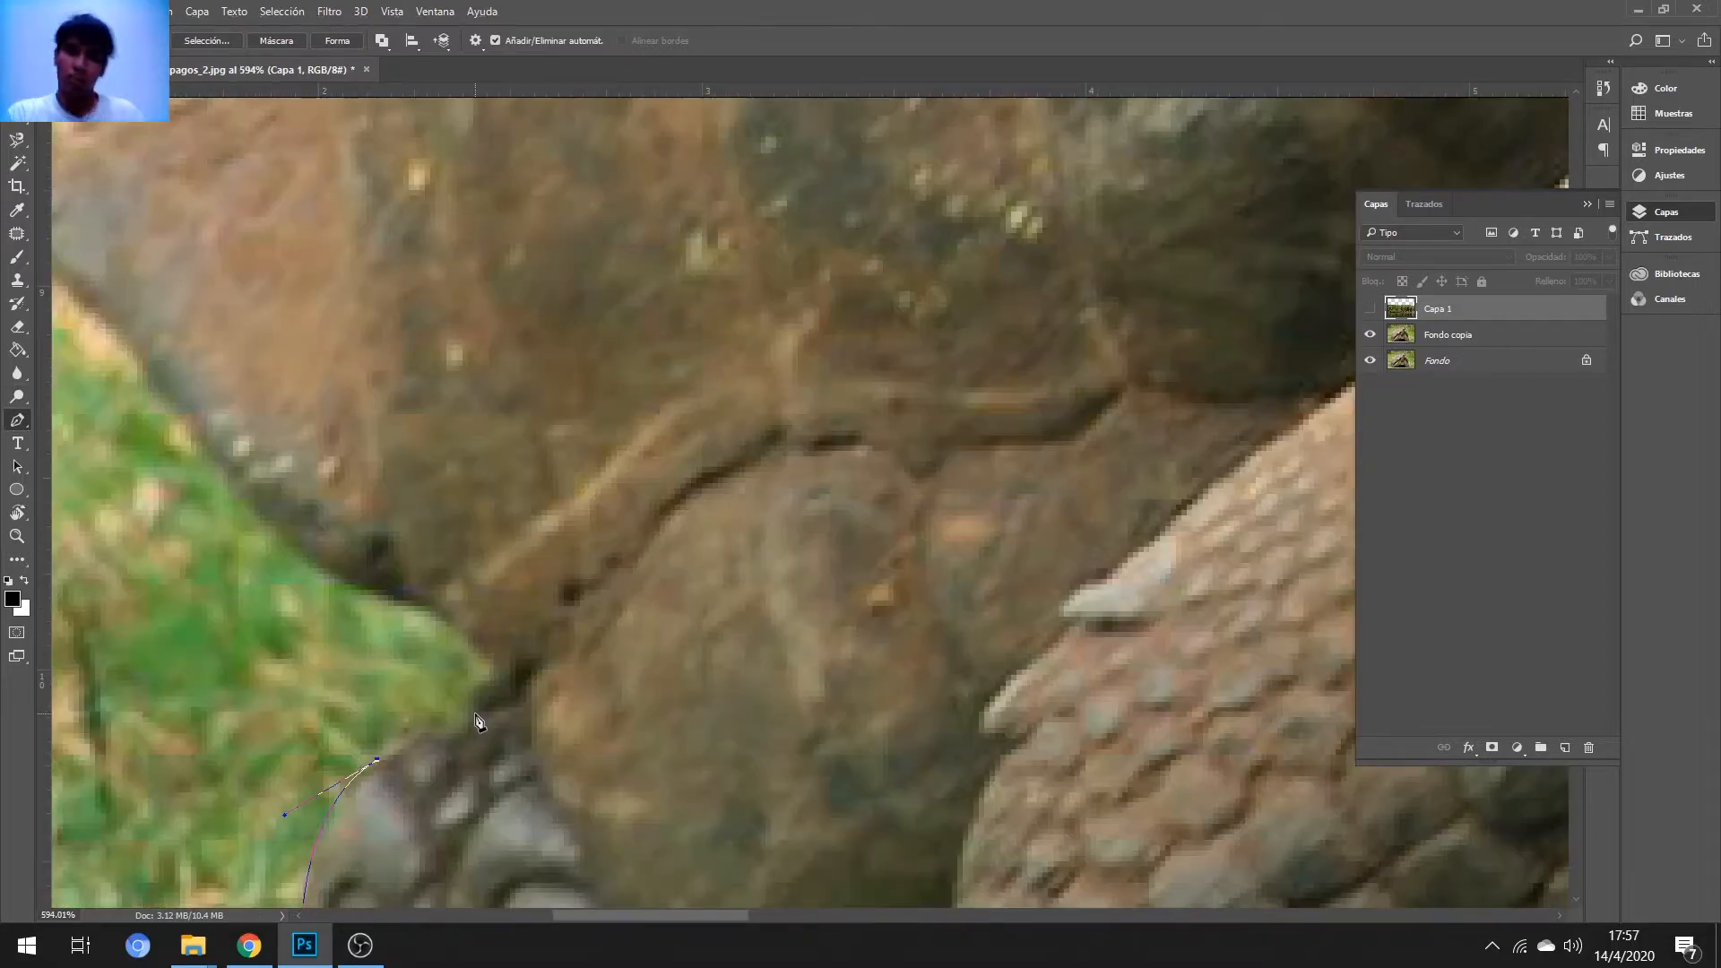
scroll(408, 740, up, 2)
drag(442, 725, 497, 664)
click(535, 639)
drag(364, 522, 240, 498)
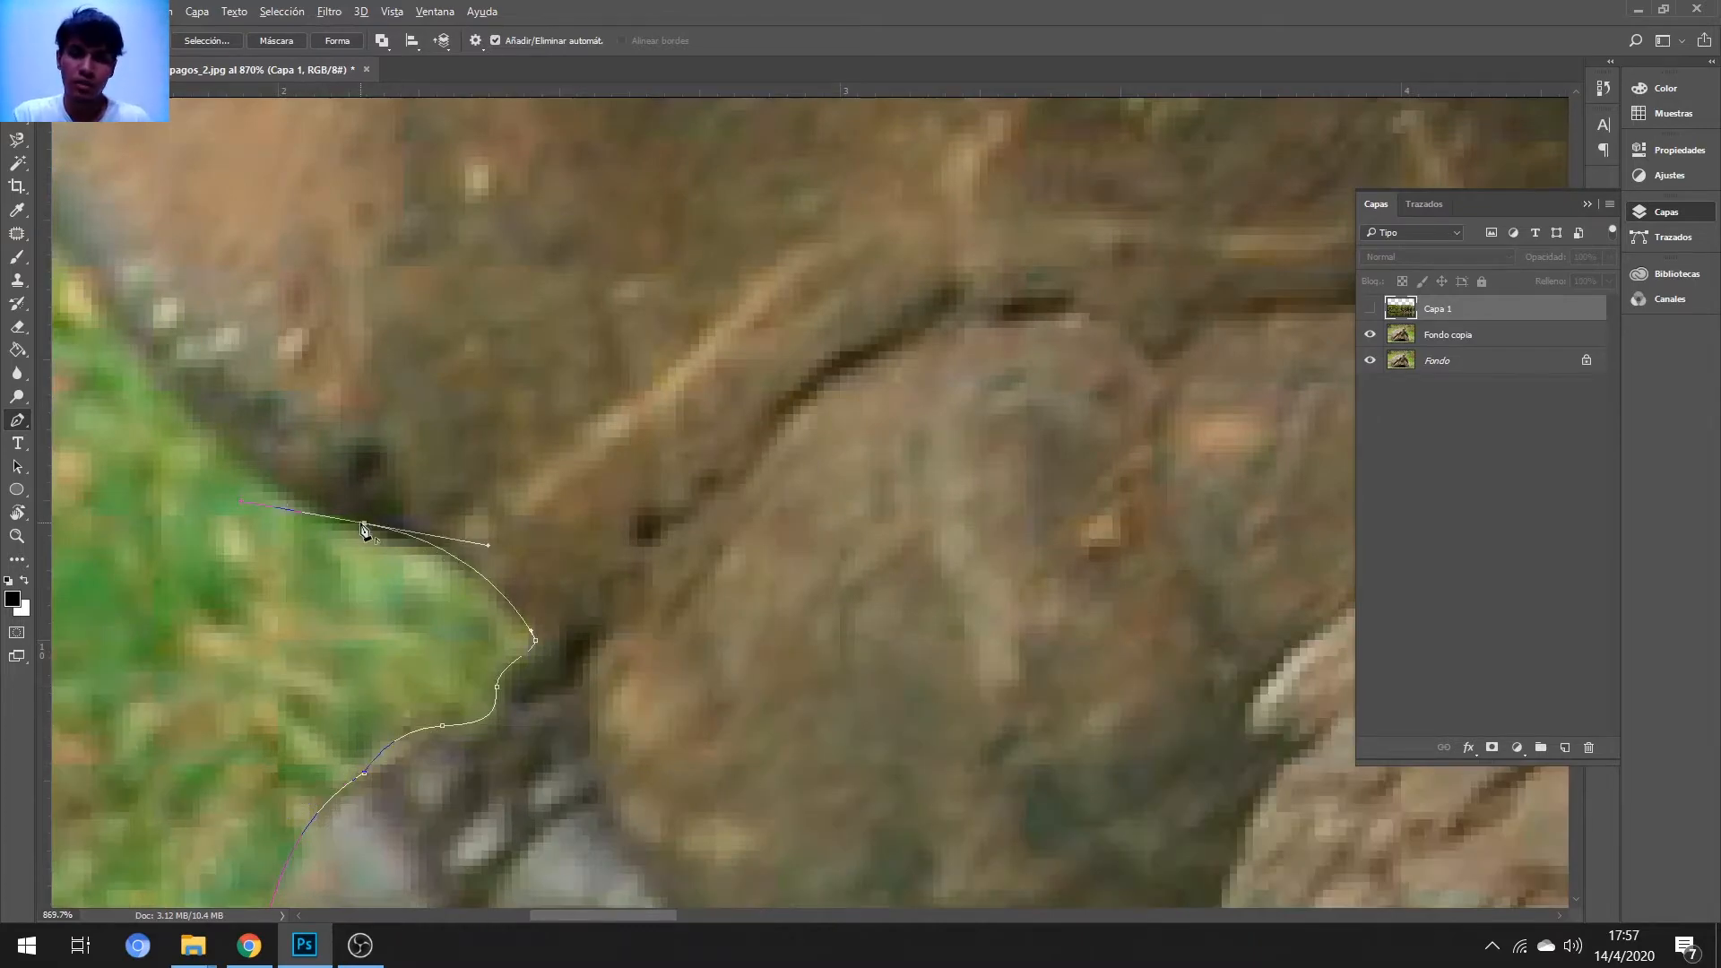
- Trace the lower edge of the shell's pointed rear flap with curved path segments up to its tip
scroll(364, 529, down, 3)
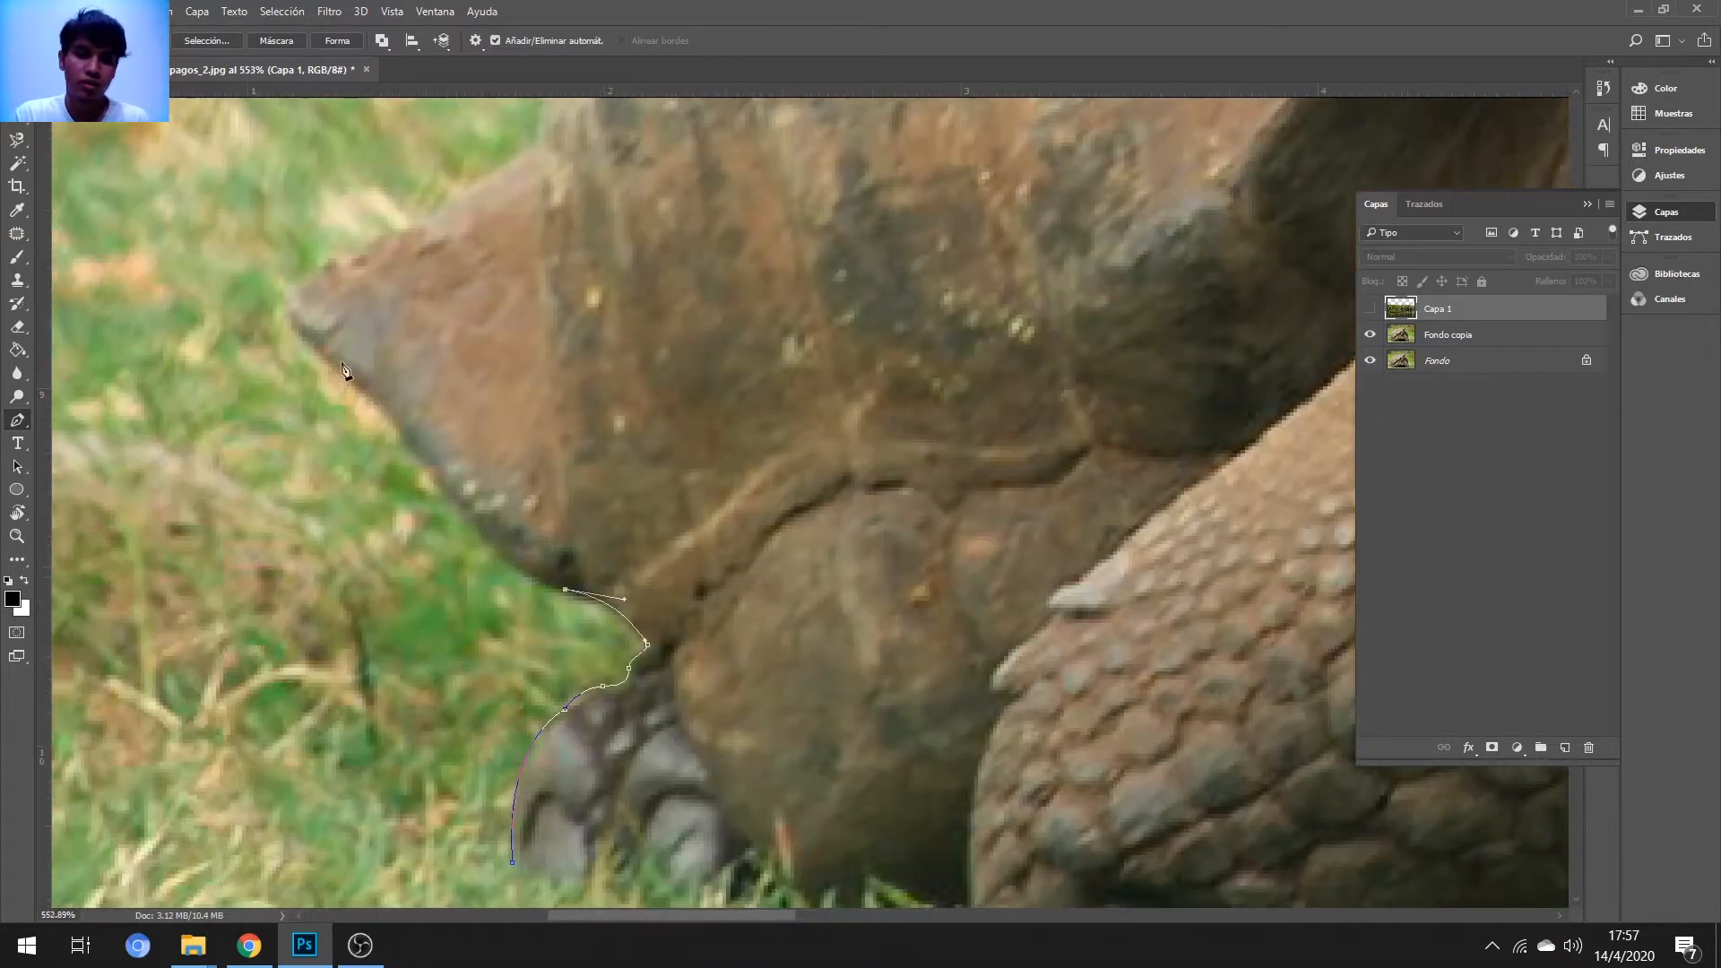
scroll(417, 428, up, 1)
drag(417, 427, 255, 178)
drag(287, 280, 308, 231)
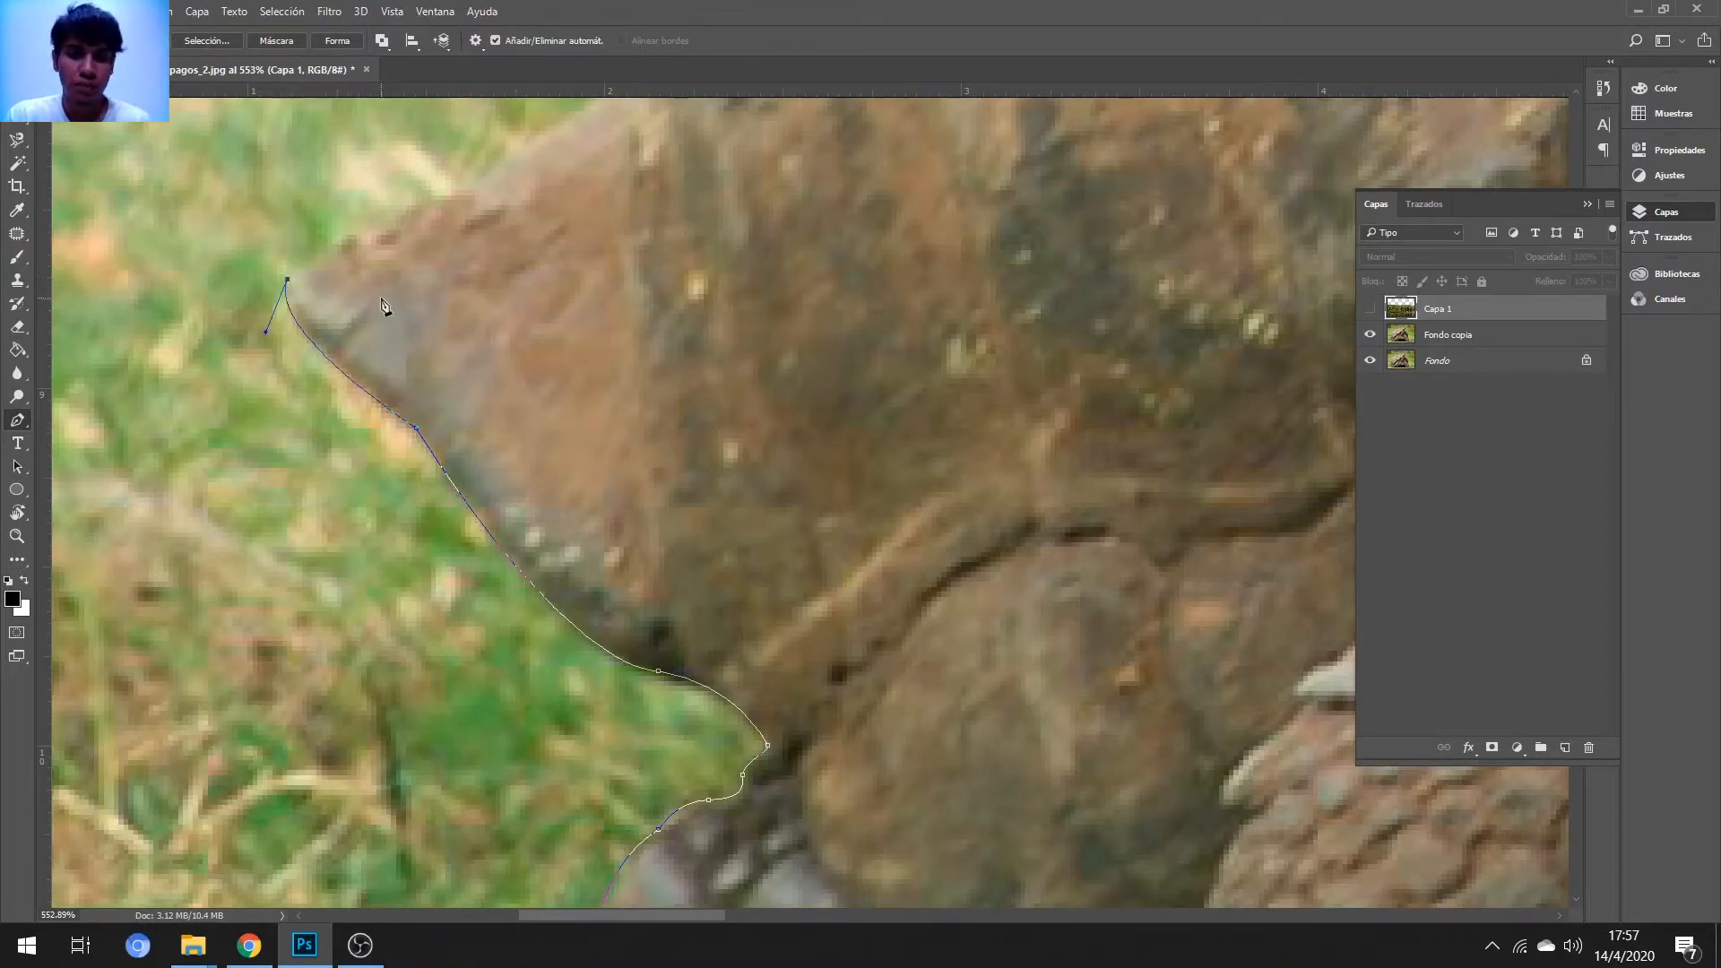
- Extend the path along the upper edge of the rear flap and up the short steep shell edge above it
scroll(473, 377, up, 3)
drag(328, 439, 341, 414)
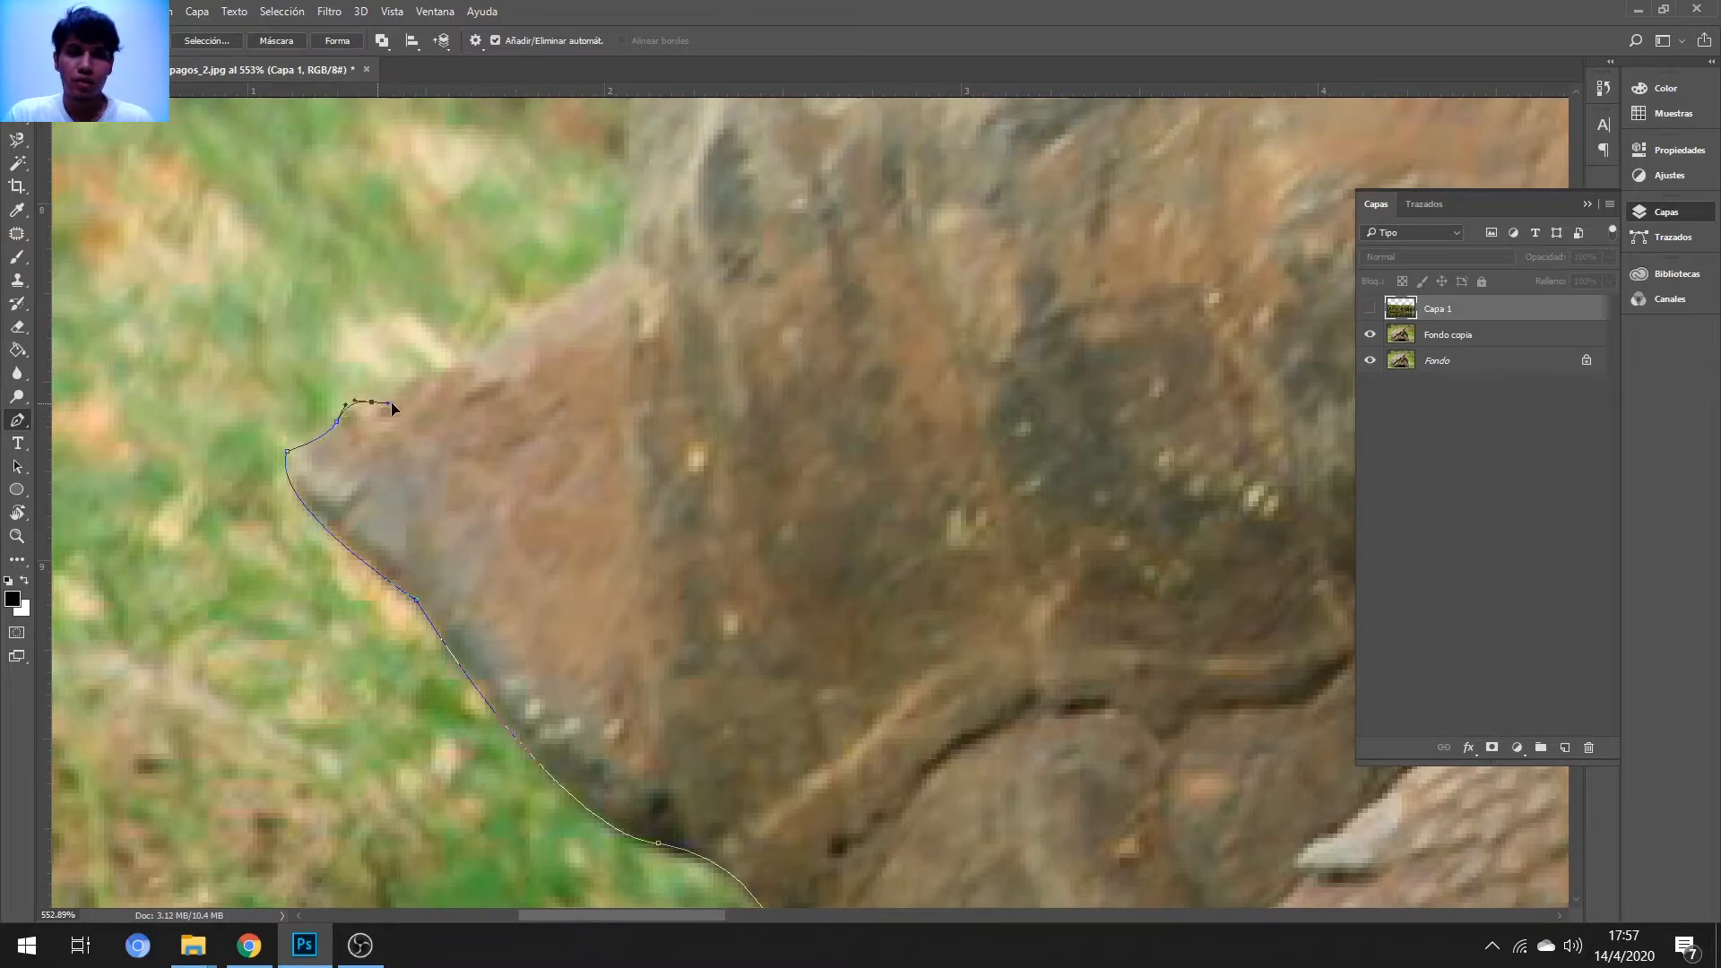
drag(420, 372, 427, 375)
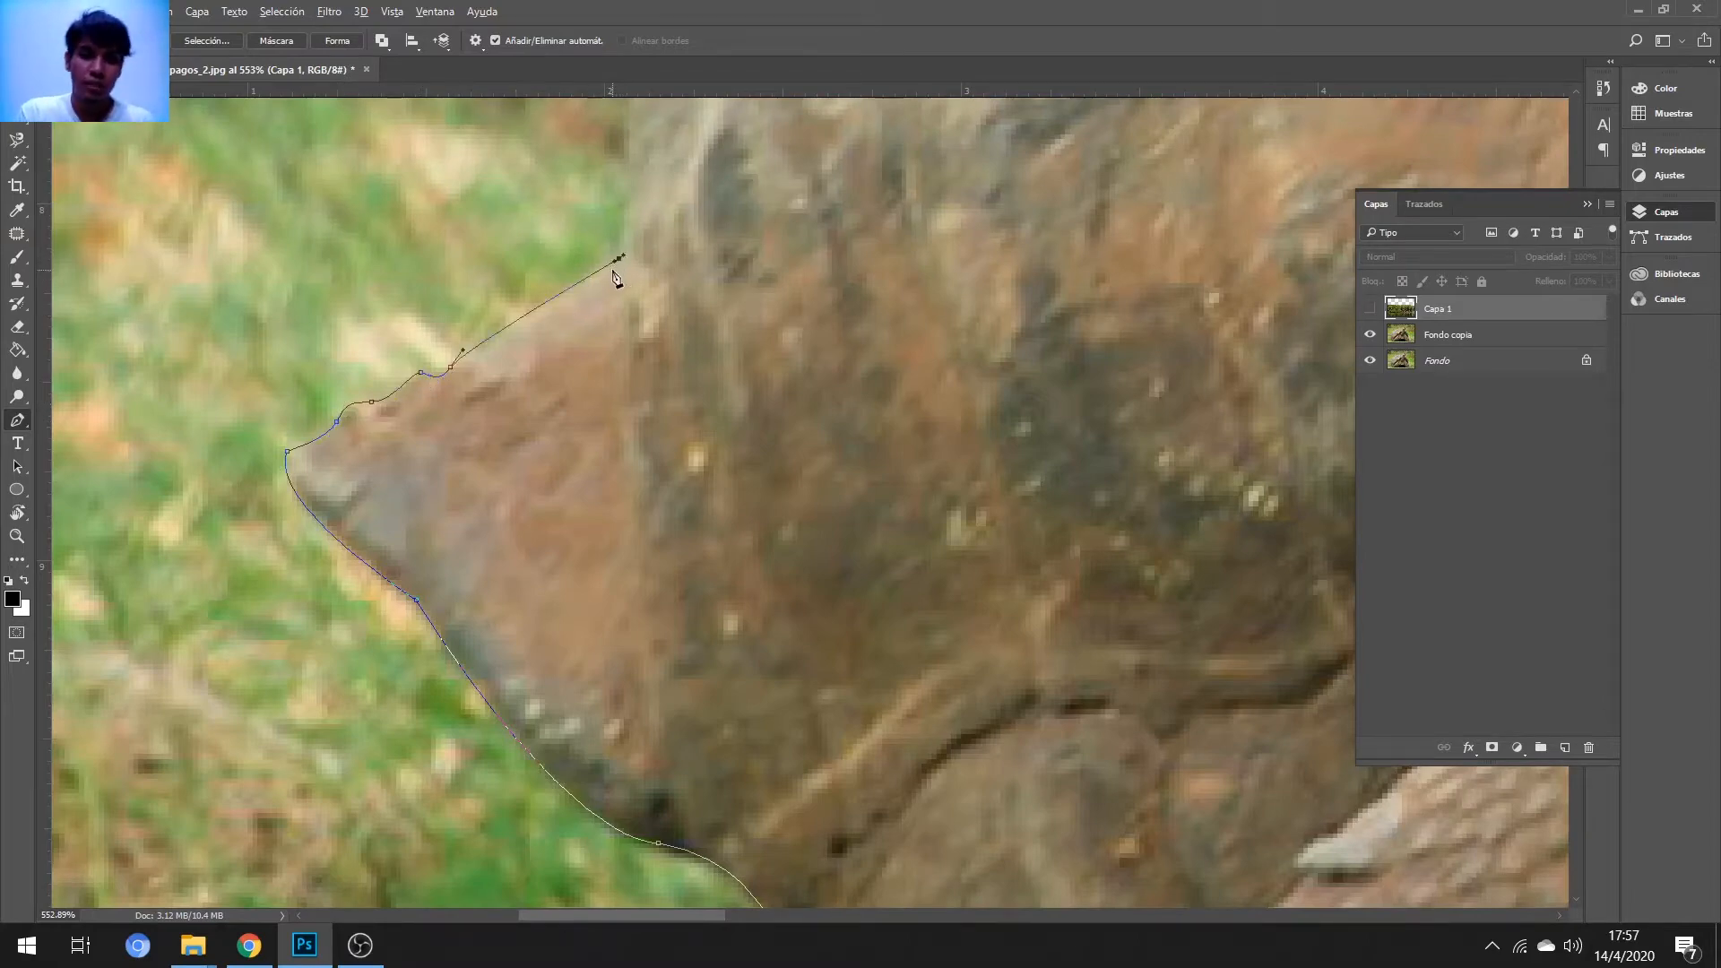
scroll(627, 313, up, 5)
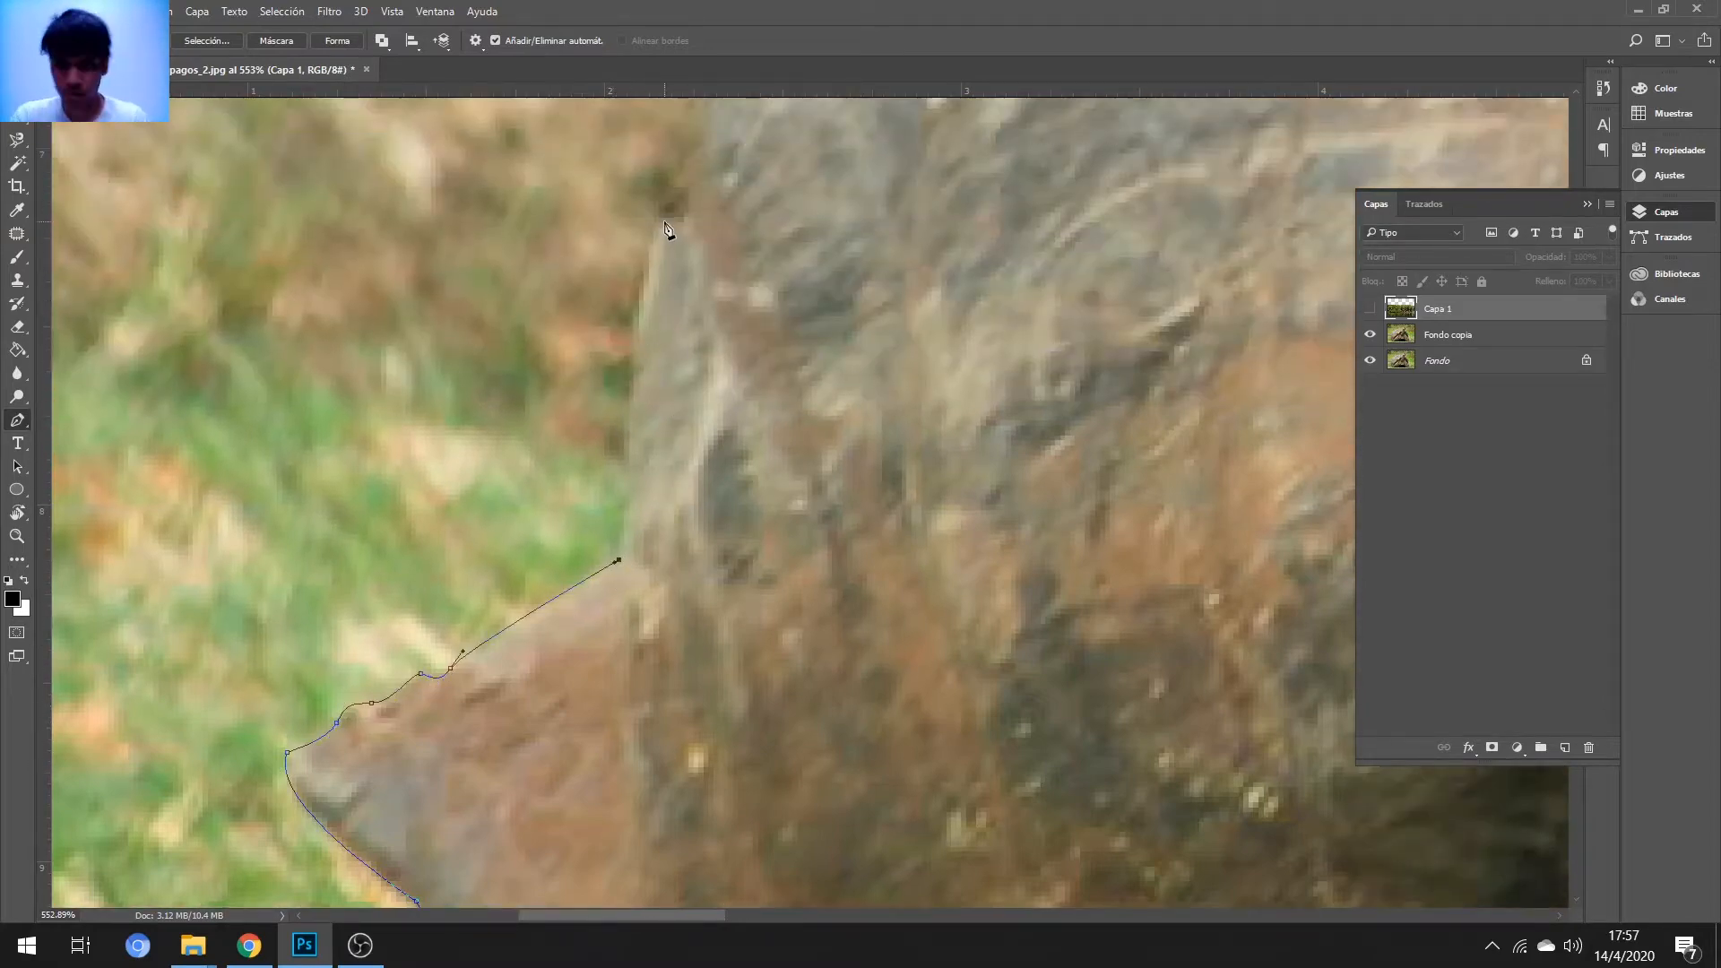
drag(664, 223, 700, 178)
- Trace the shell's long rear curve with a smooth segment, making its end anchor a corner without the outgoing handle
scroll(668, 226, down, 5)
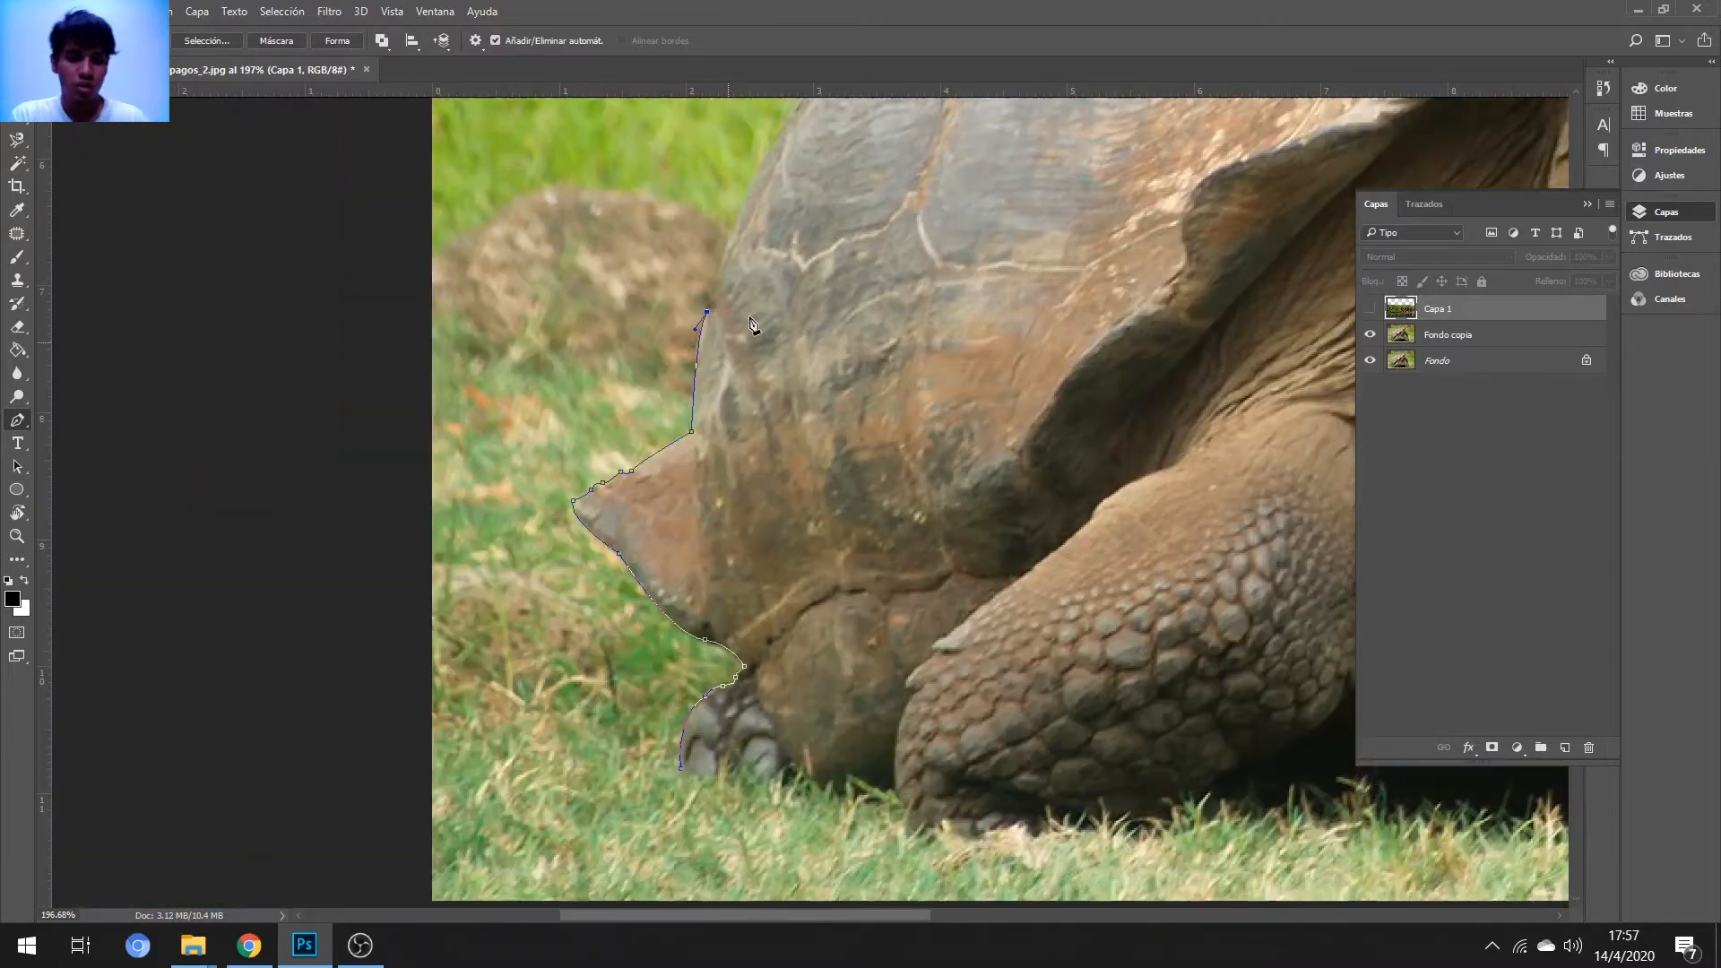
scroll(541, 456, up, 5)
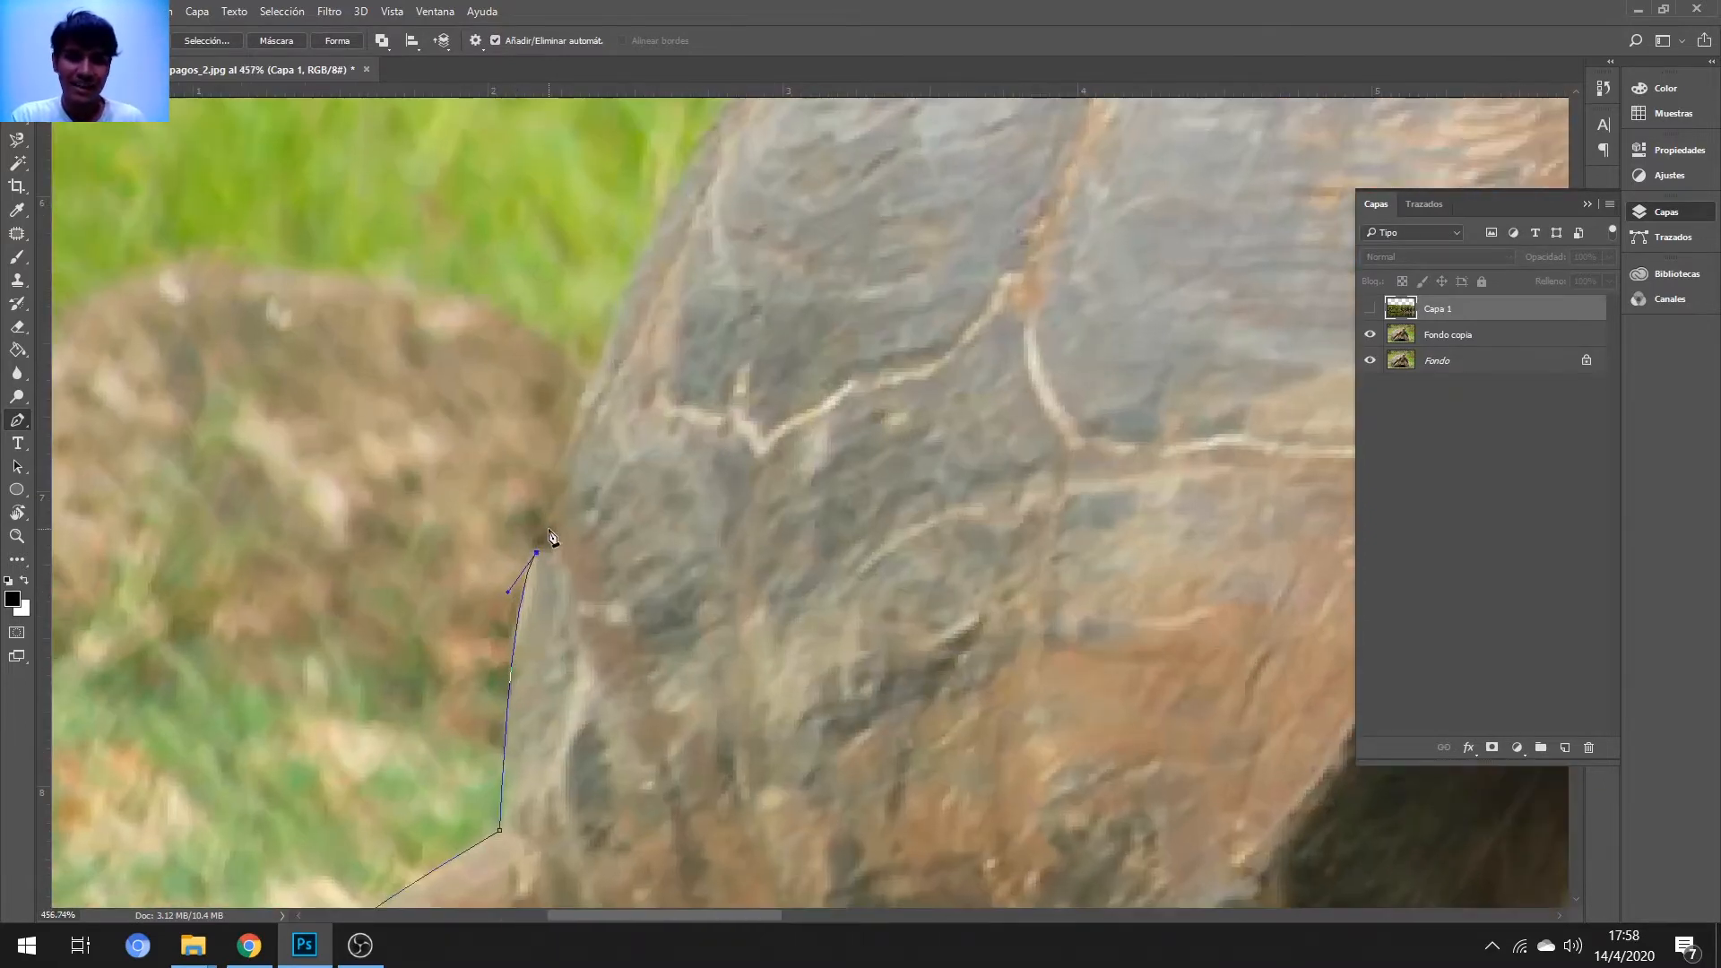
alt+click(553, 520)
scroll(553, 520, down, 2)
scroll(717, 367, right, 2)
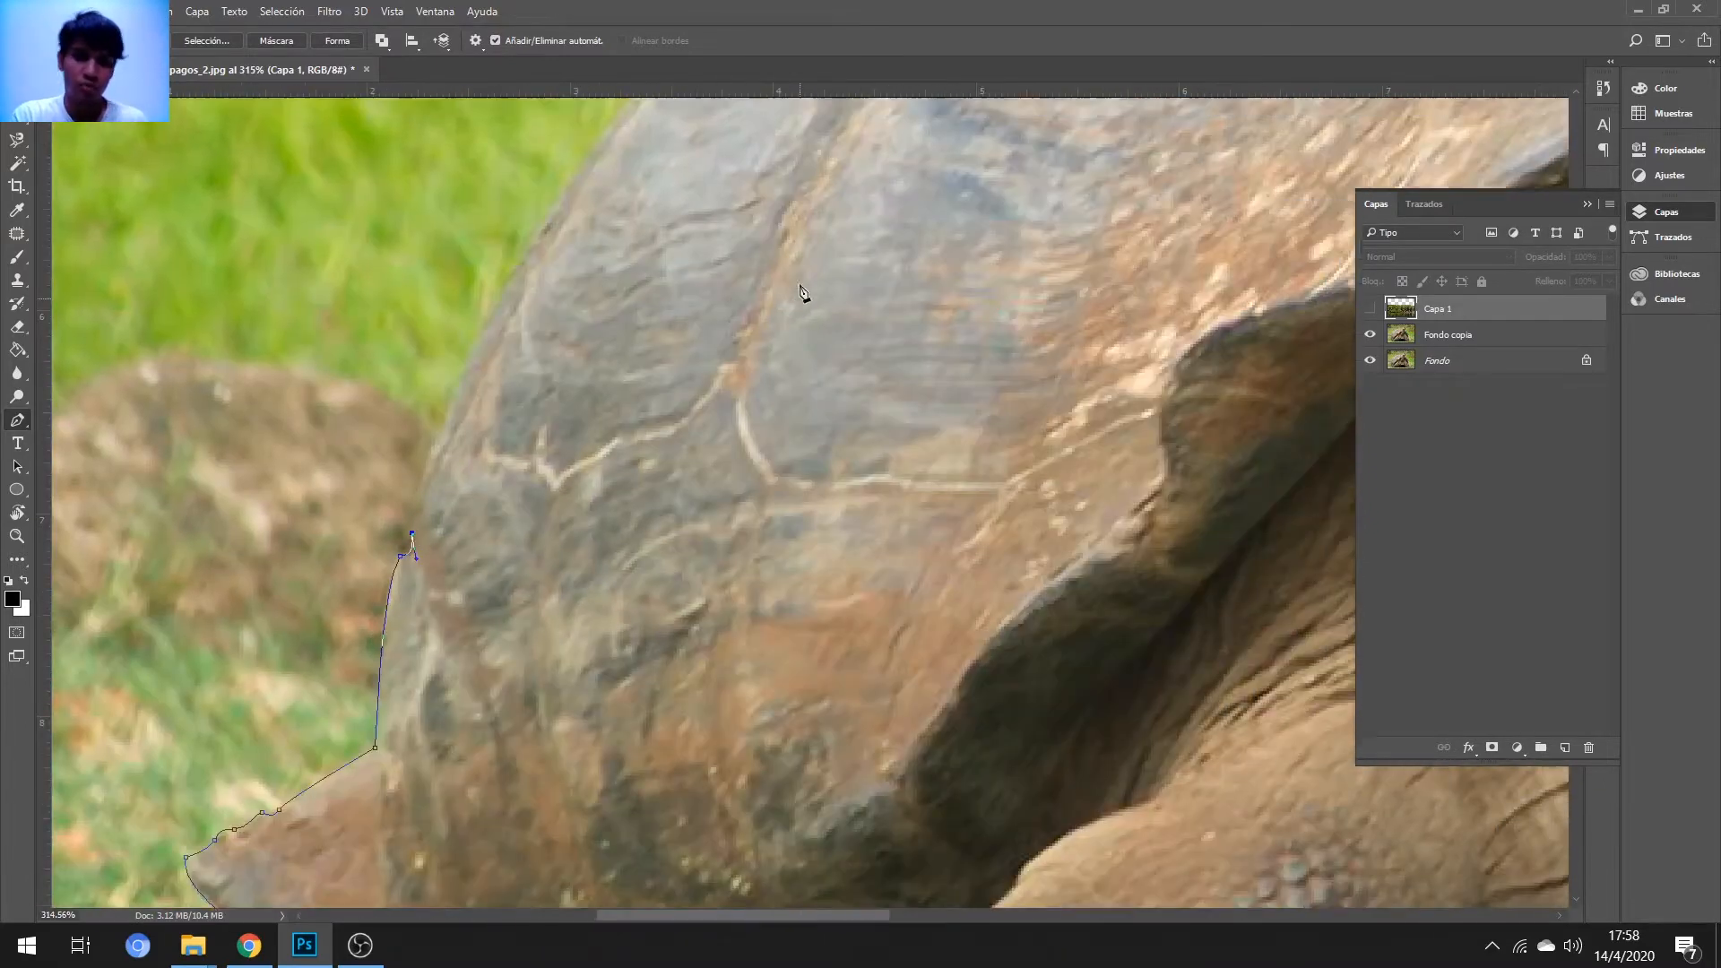
scroll(708, 224, up, 3)
drag(708, 271, 982, 108)
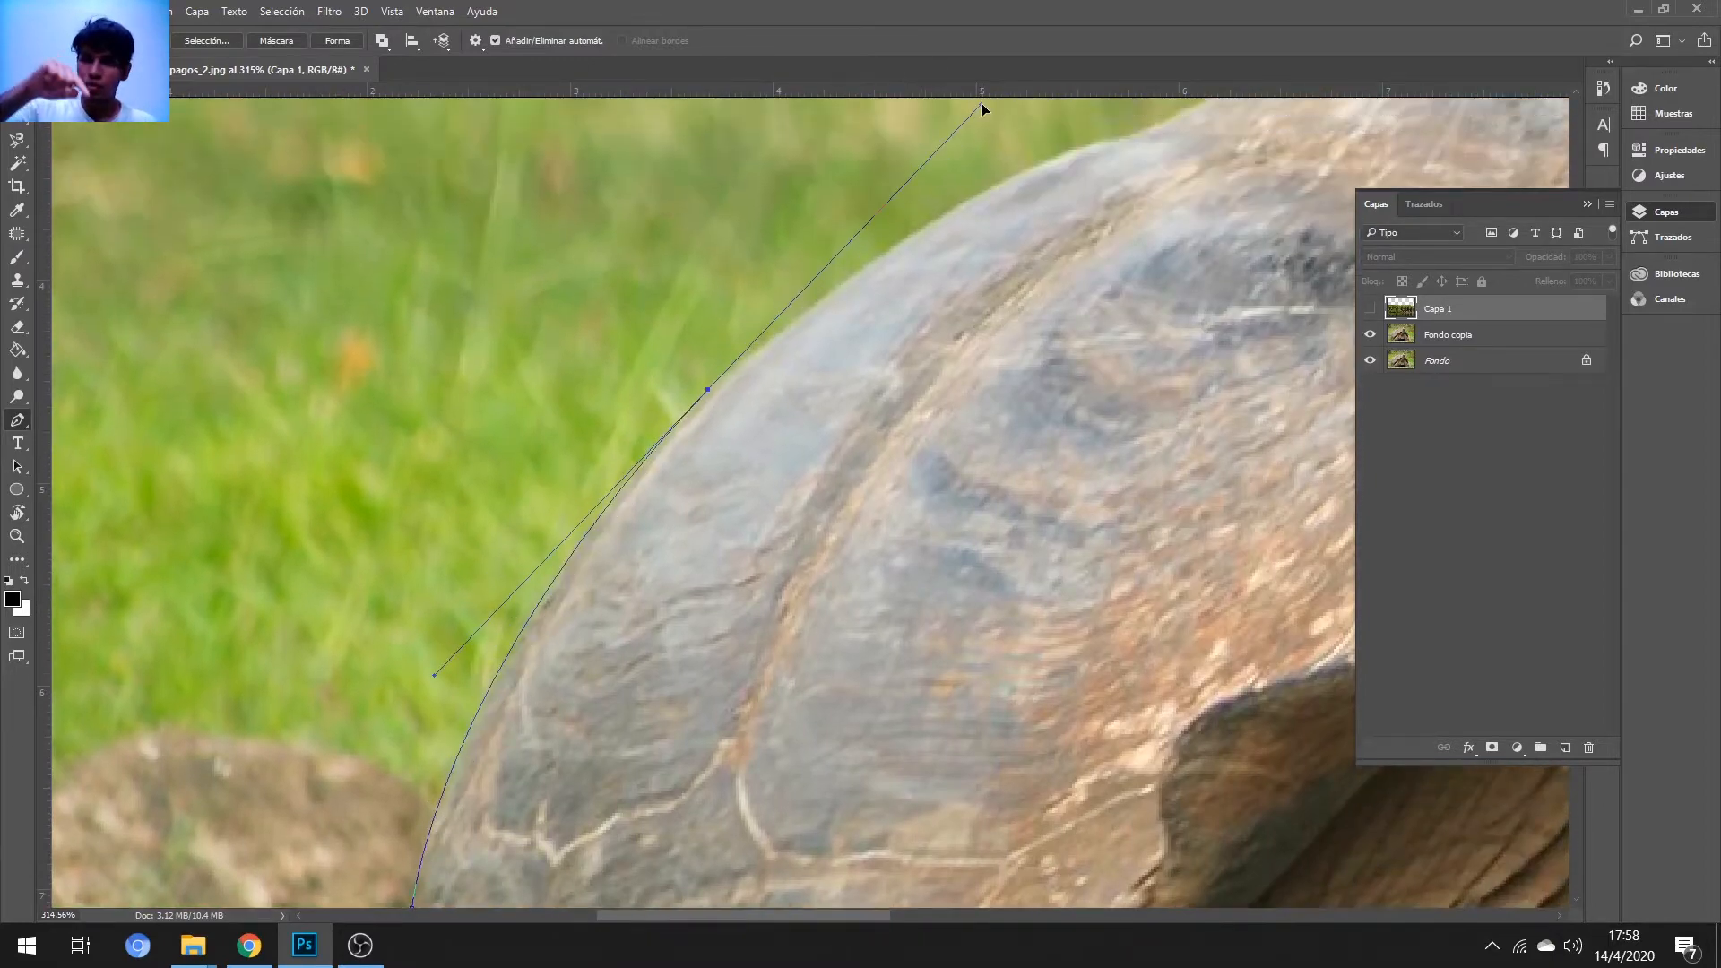
alt+click(708, 394)
- Outline the upper rear slope of the shell as far as the small dip before its highest part
scroll(708, 422, down, 3)
scroll(672, 295, up, 4)
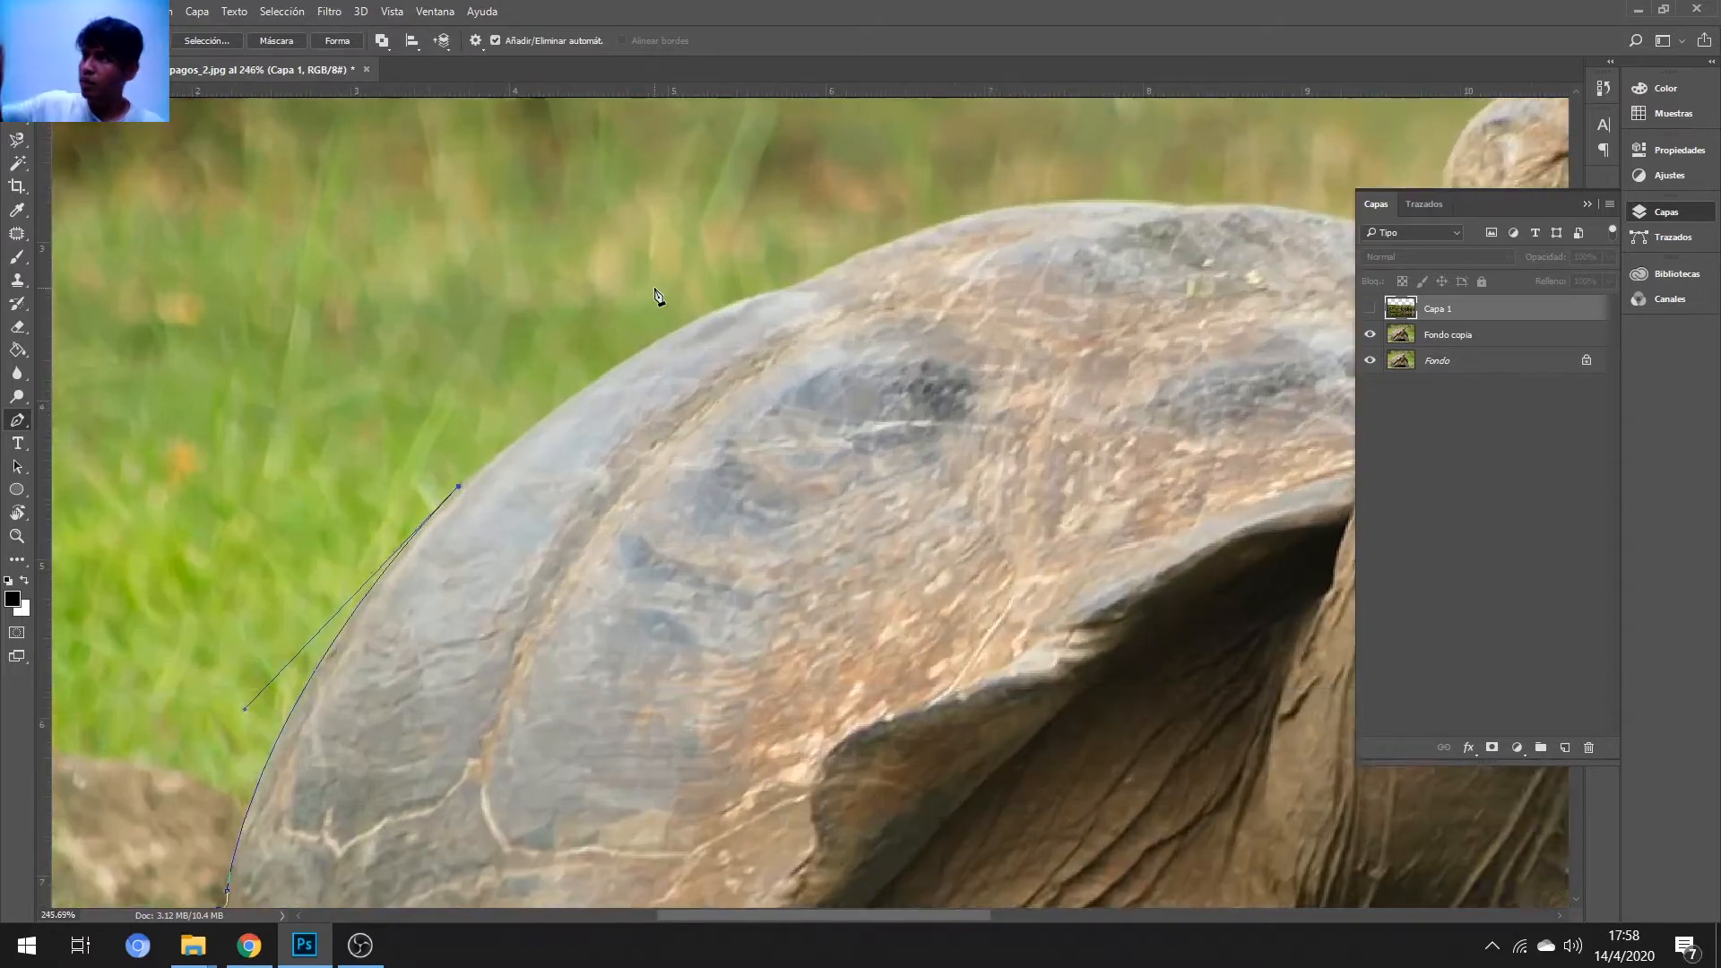
drag(829, 291, 986, 267)
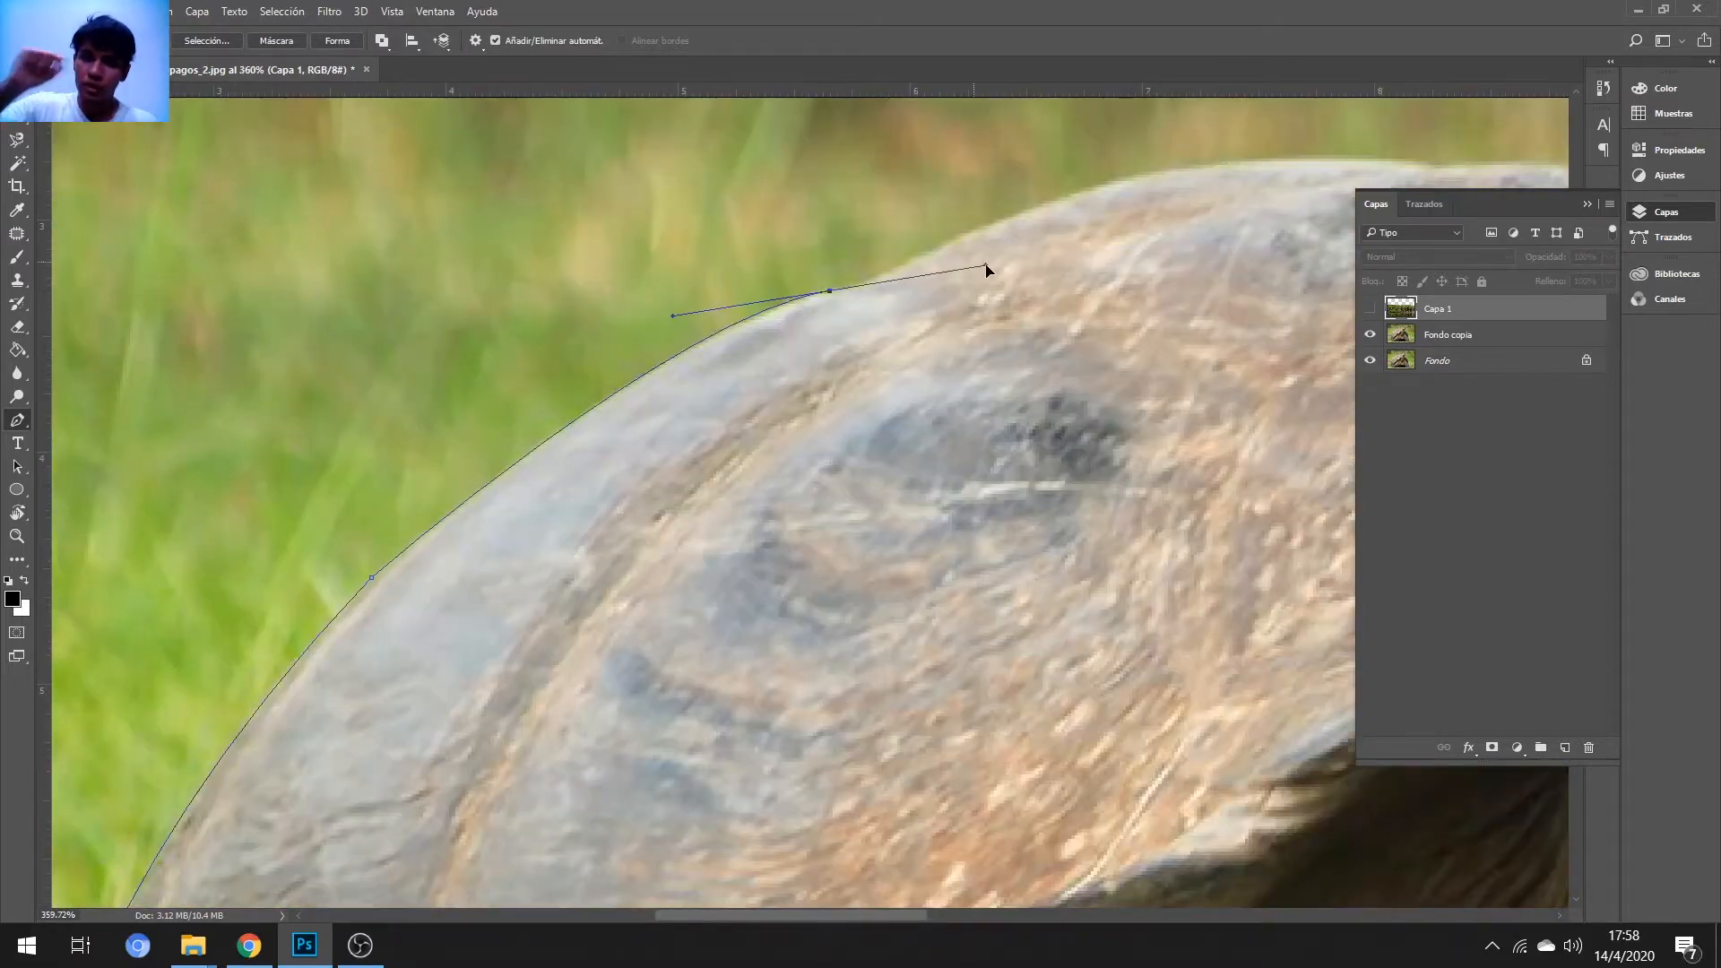
alt+click(829, 292)
click(891, 271)
- Trace the top of the shell to the back of the neck, removing the outgoing handles of the curved anchors
scroll(751, 410, down, 3)
scroll(688, 470, up, 3)
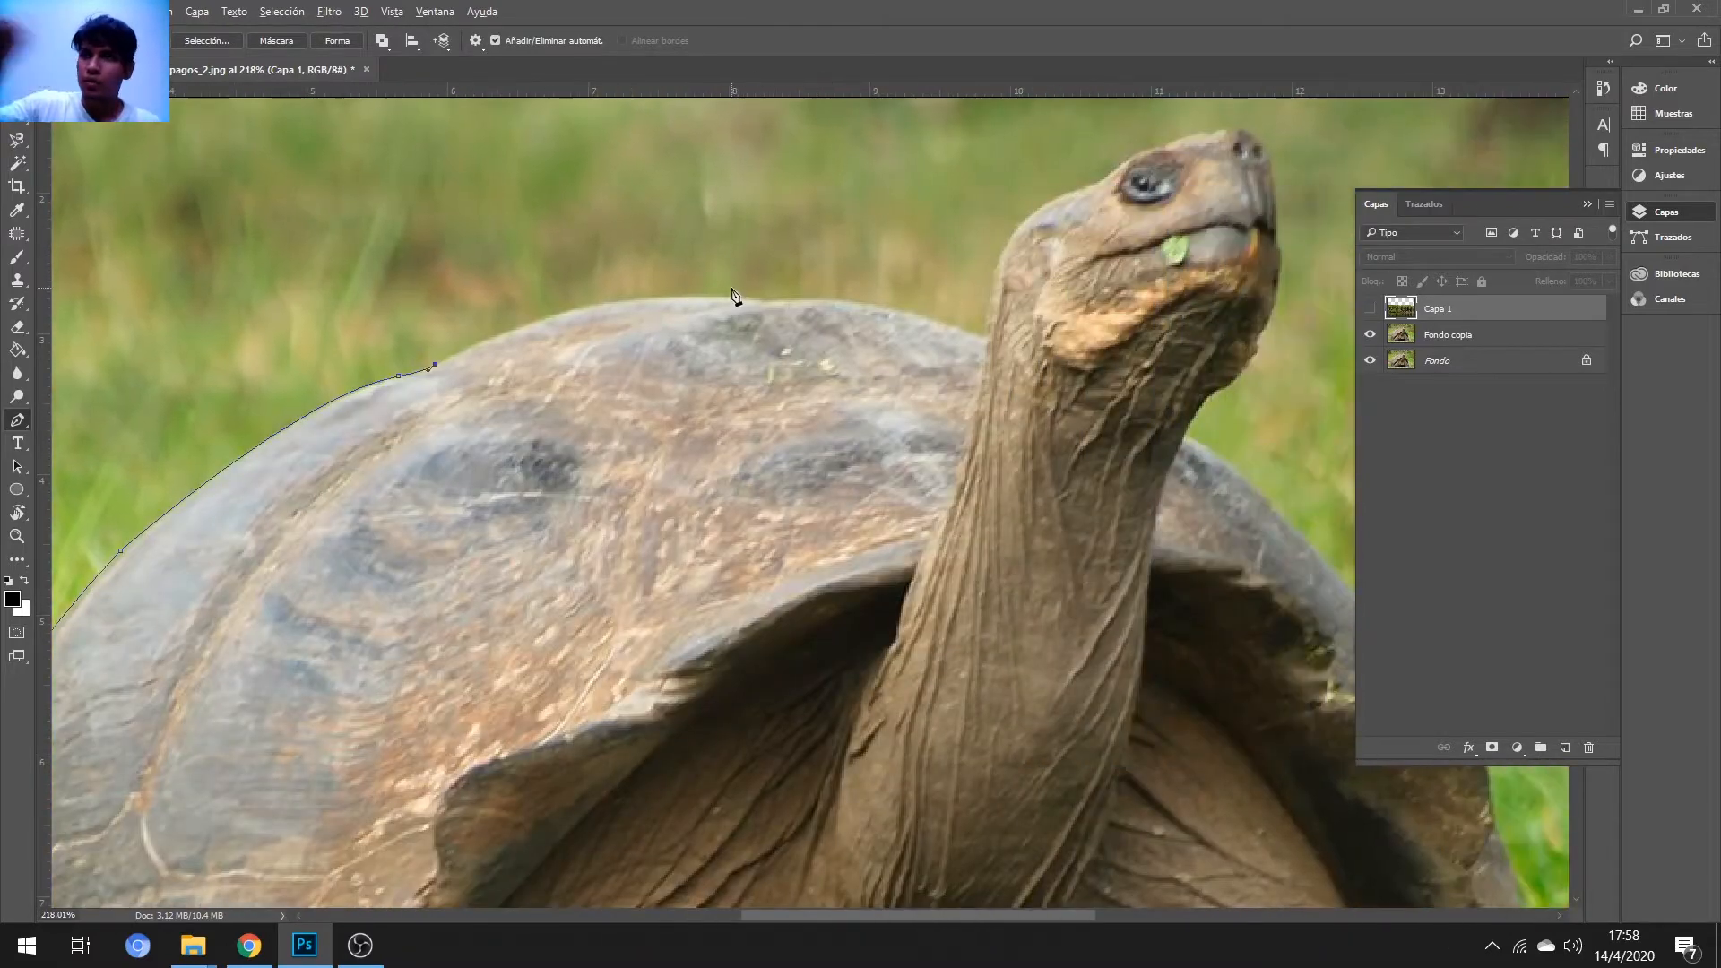
drag(775, 303, 1044, 343)
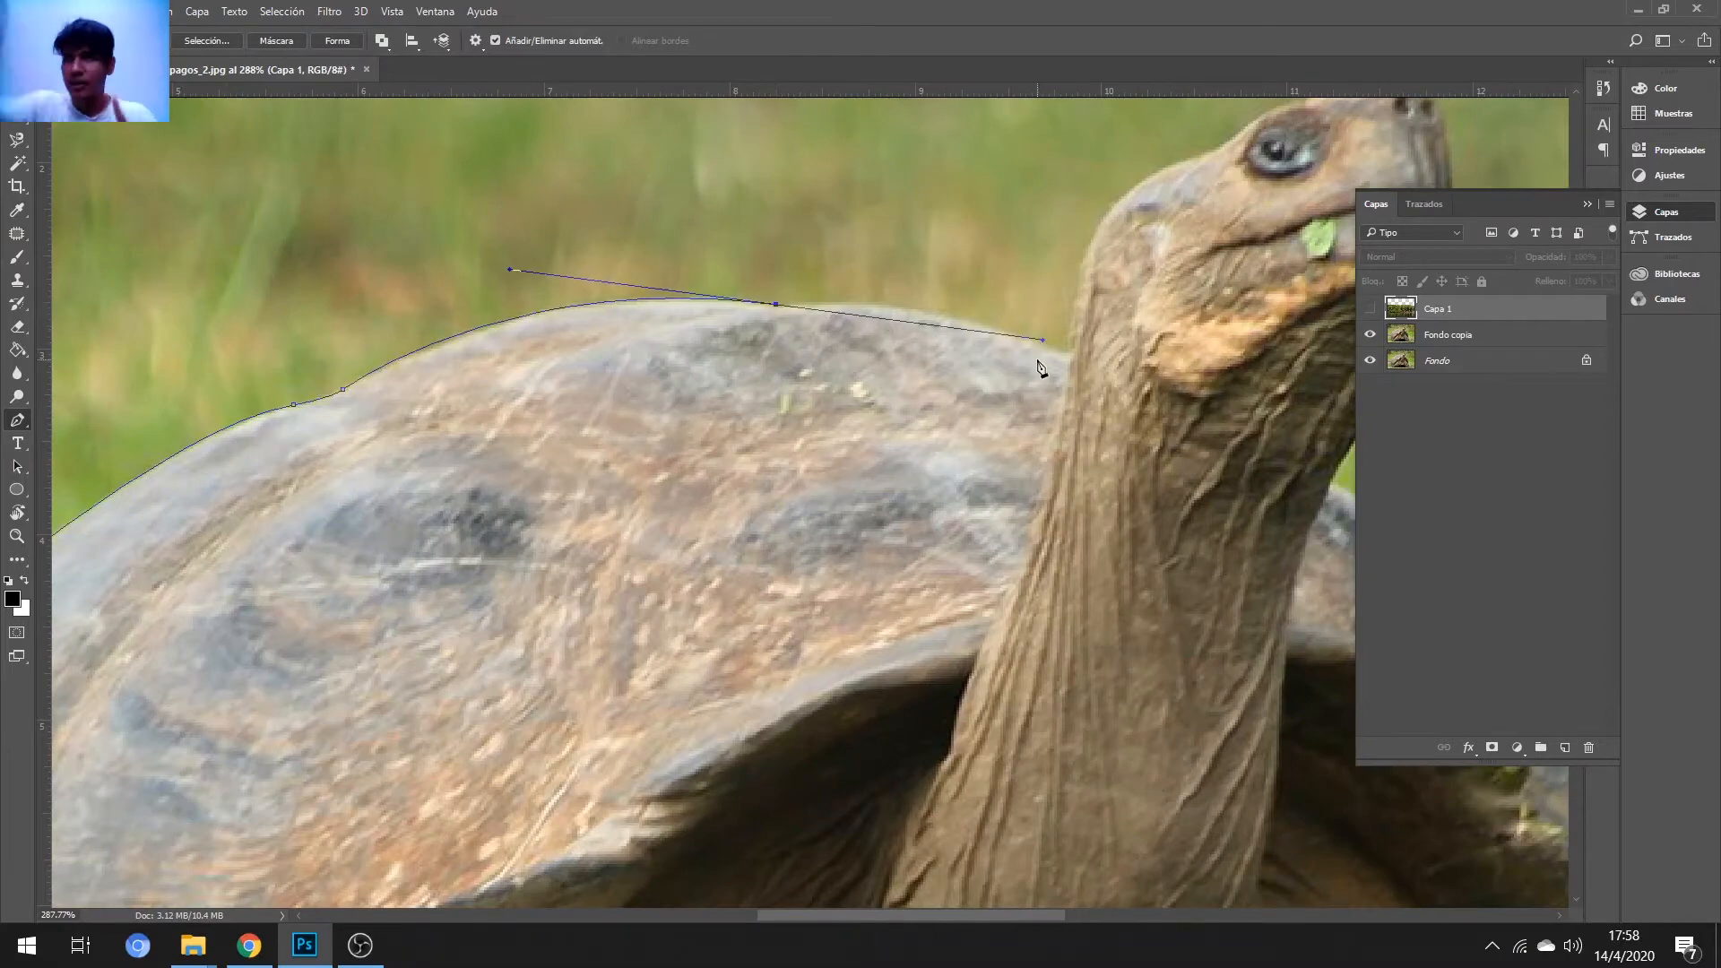
alt+click(776, 310)
scroll(944, 332, right, 3)
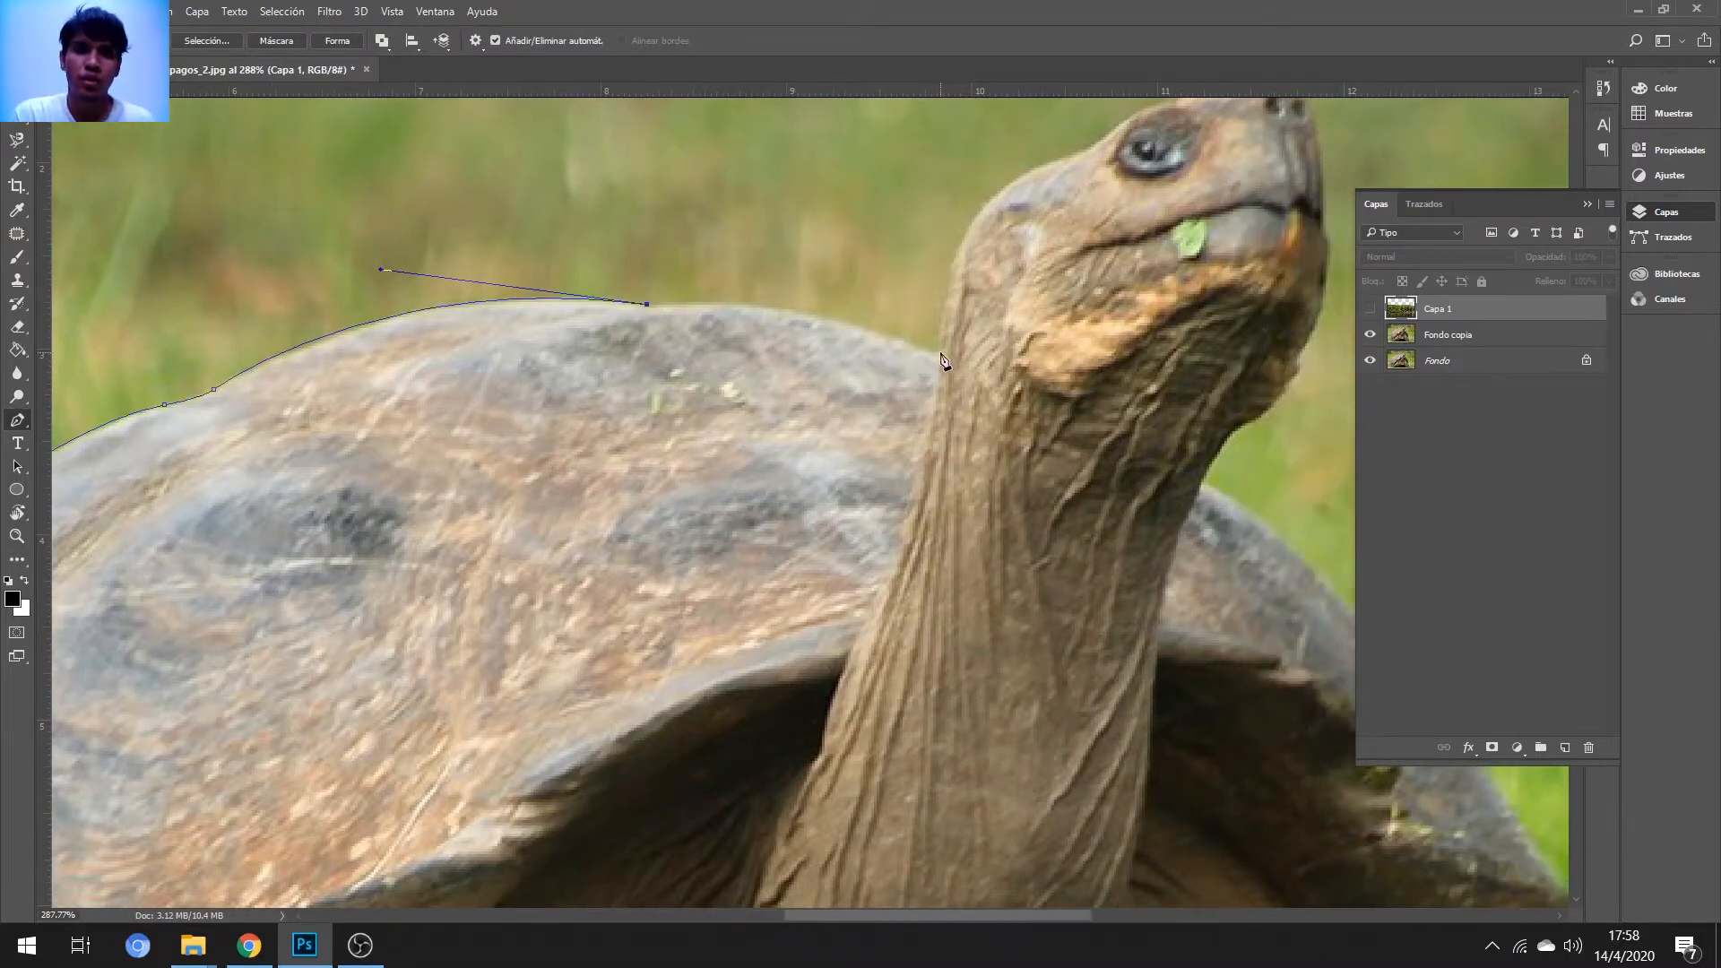
drag(940, 354, 1116, 432)
alt+click(941, 354)
- Curve the path up the back of the neck to the rear of the head, removing the last anchor's outgoing handle
scroll(962, 309, up, 1)
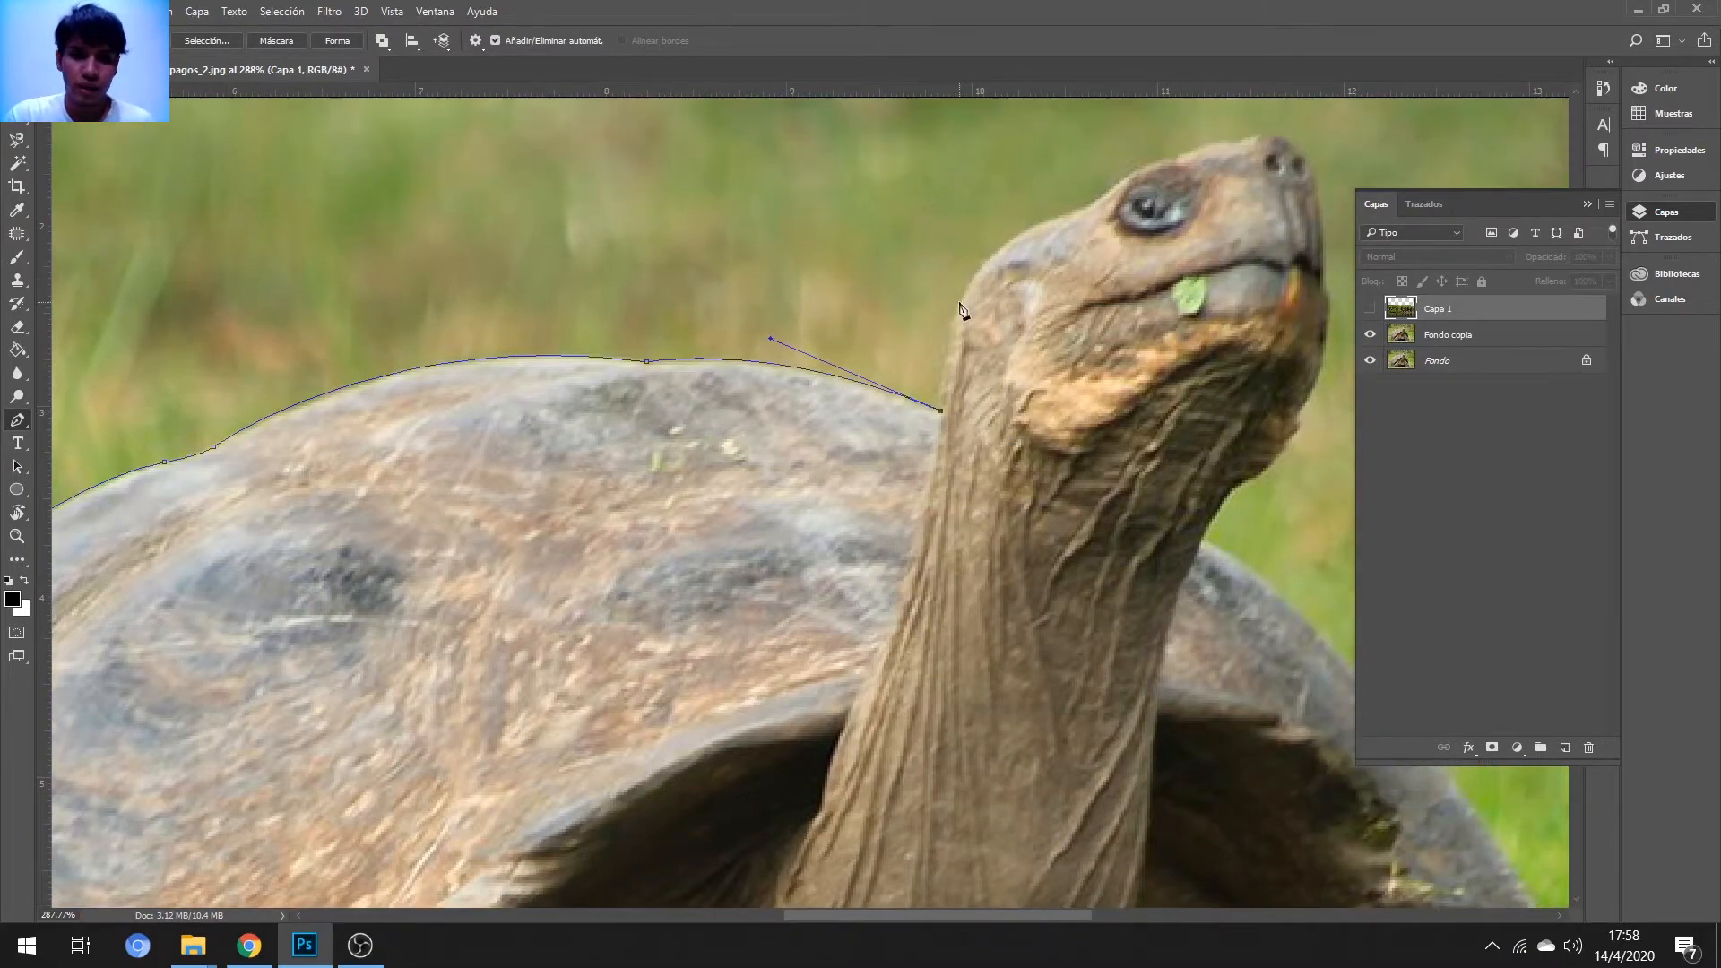
drag(1040, 222, 1145, 191)
alt+click(1041, 222)
- Trace the top of the head over the eye to the snout tip above the nostrils, ending on a corner anchor
scroll(896, 291, right, 3)
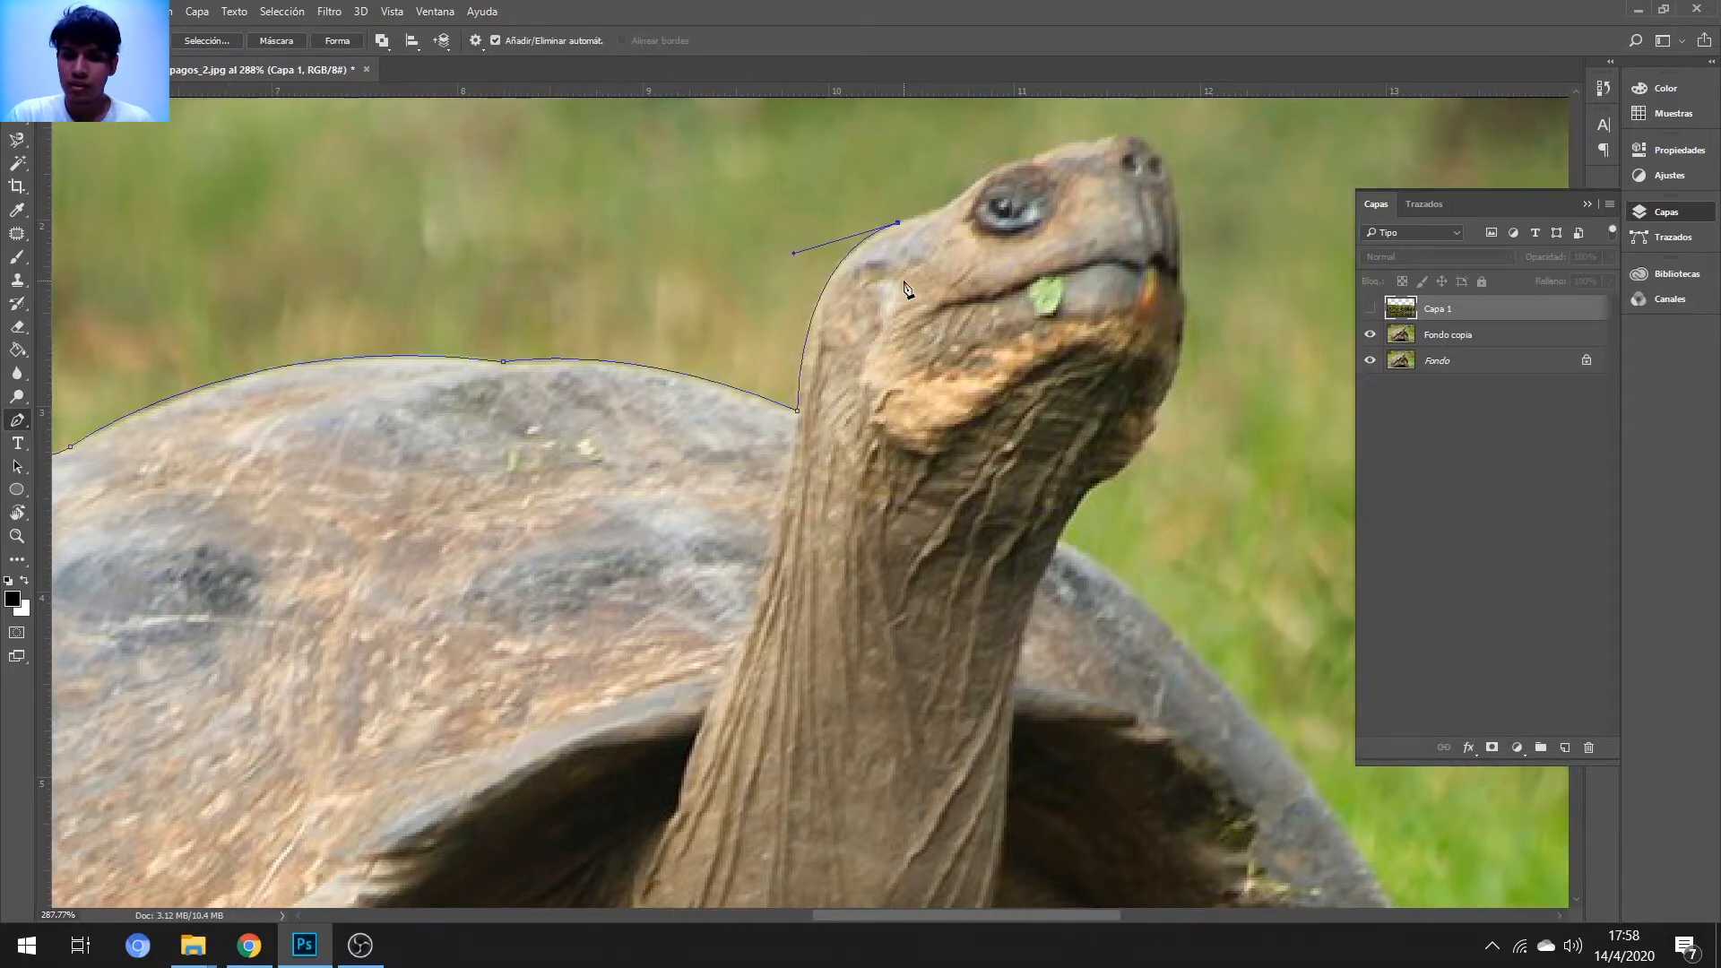
scroll(904, 287, up, 2)
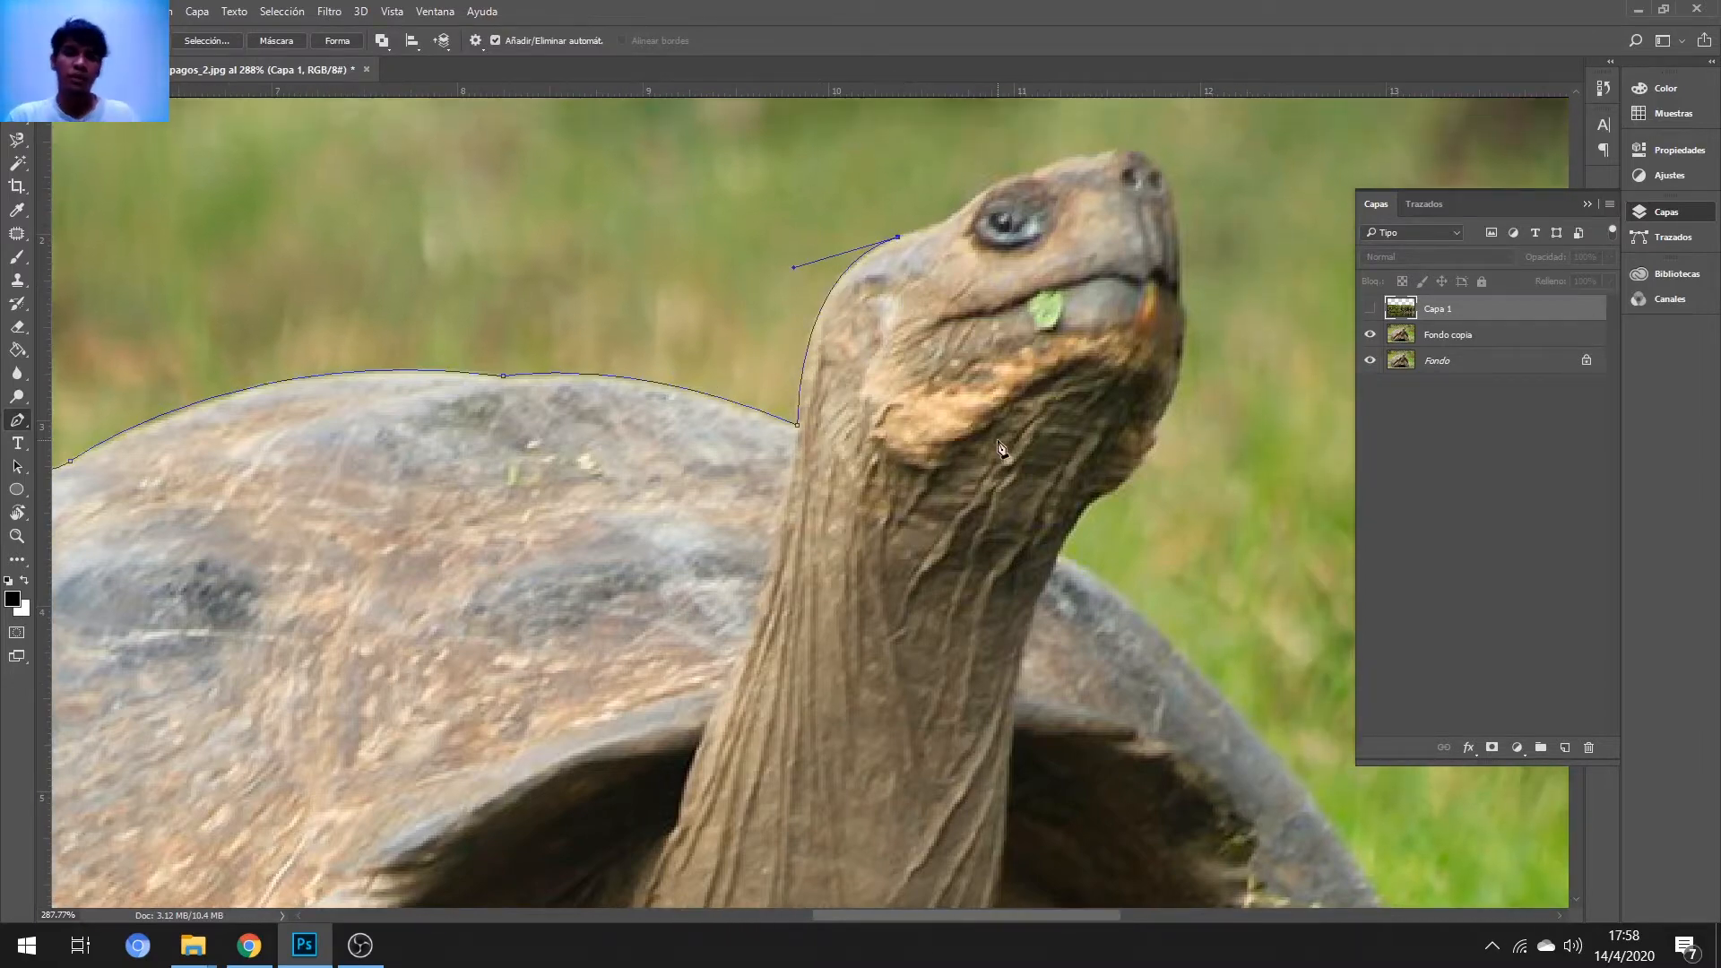
scroll(1106, 416, right, 4)
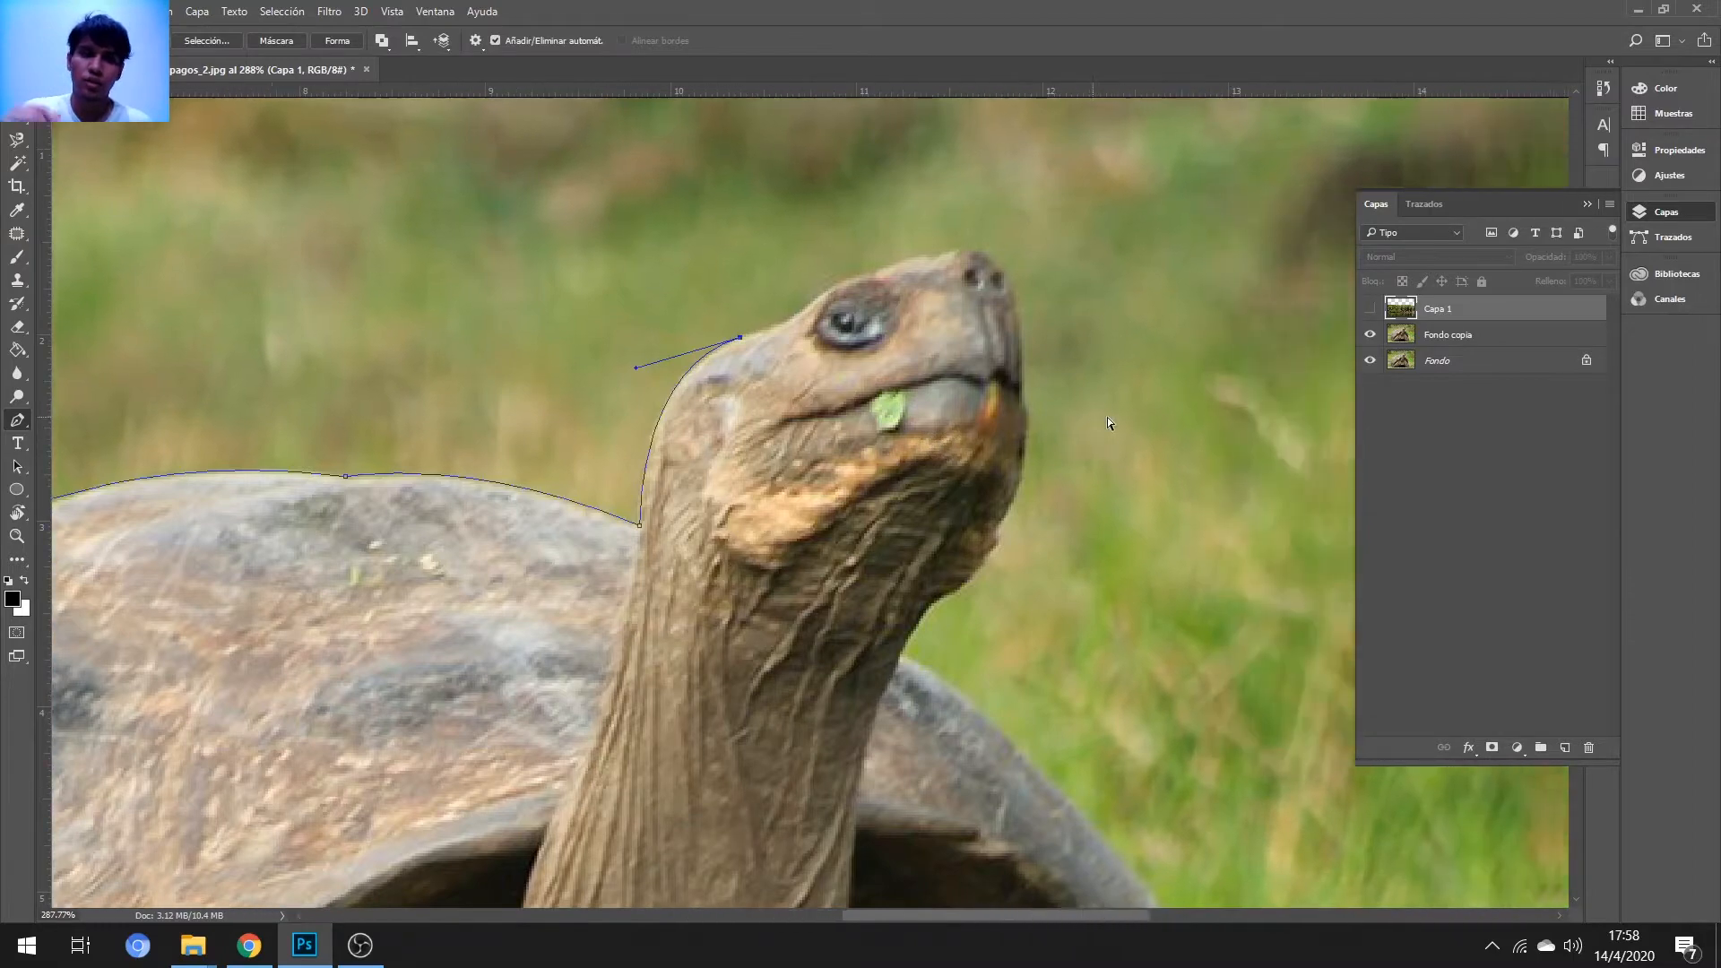
scroll(1106, 416, up, 2)
scroll(587, 358, up, 2)
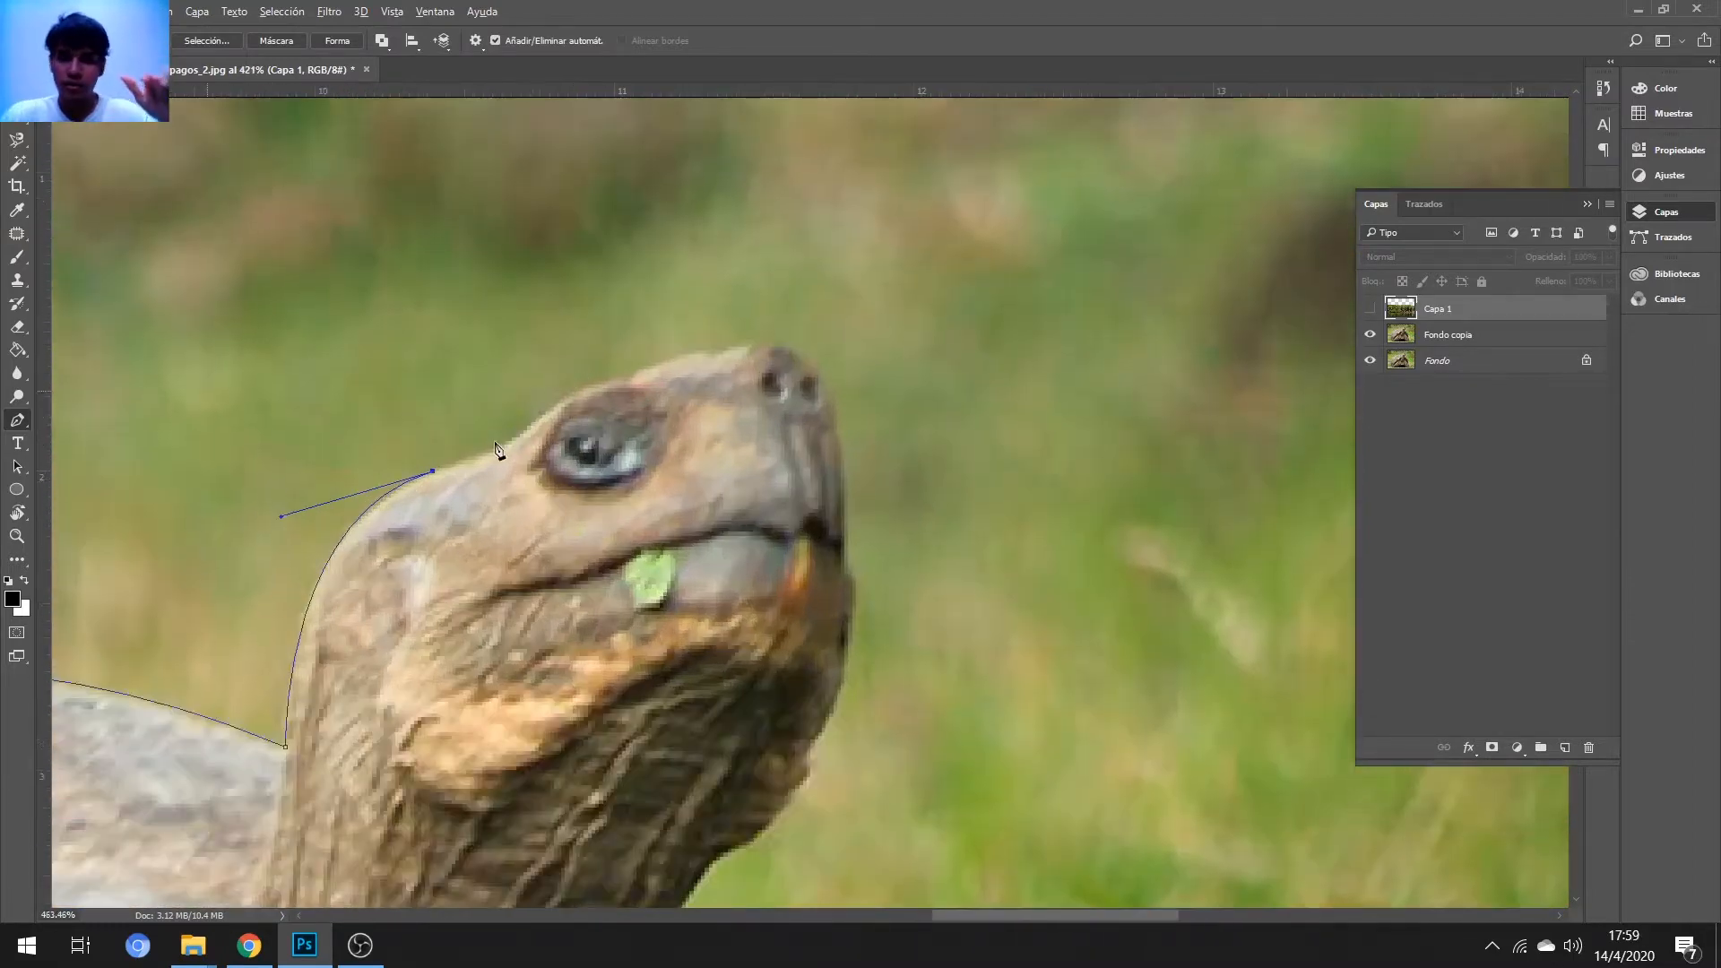
drag(484, 457, 685, 394)
scroll(485, 462, up, 1)
drag(792, 369, 827, 391)
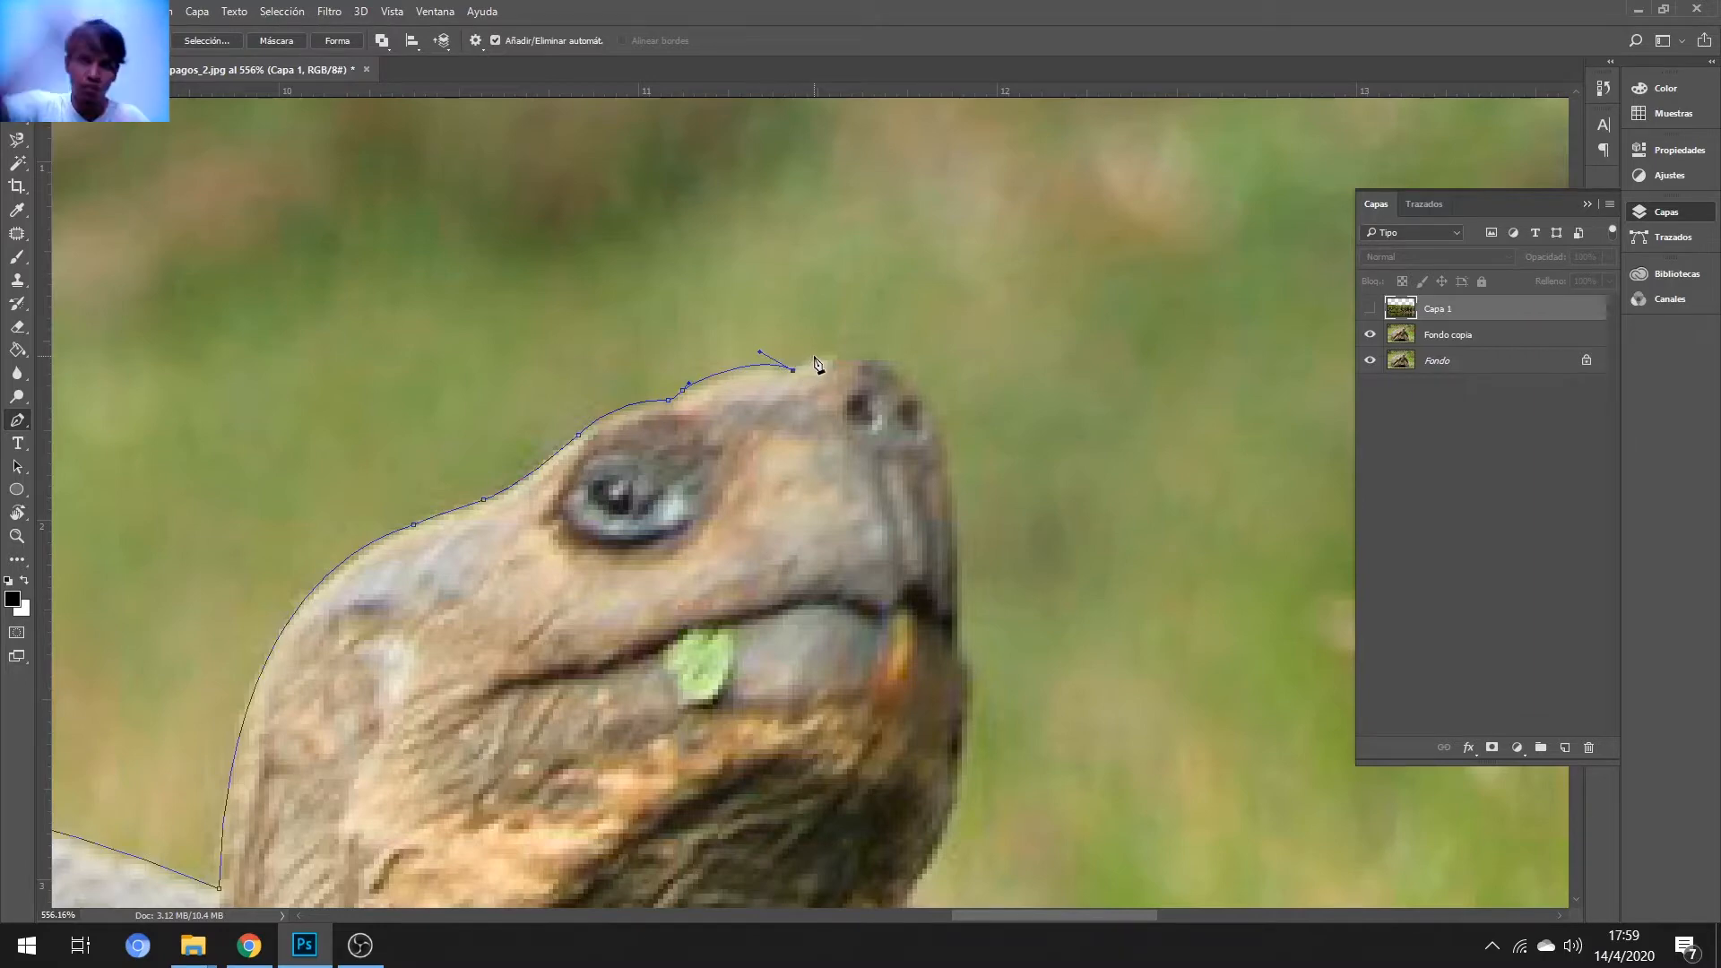
drag(891, 365, 969, 396)
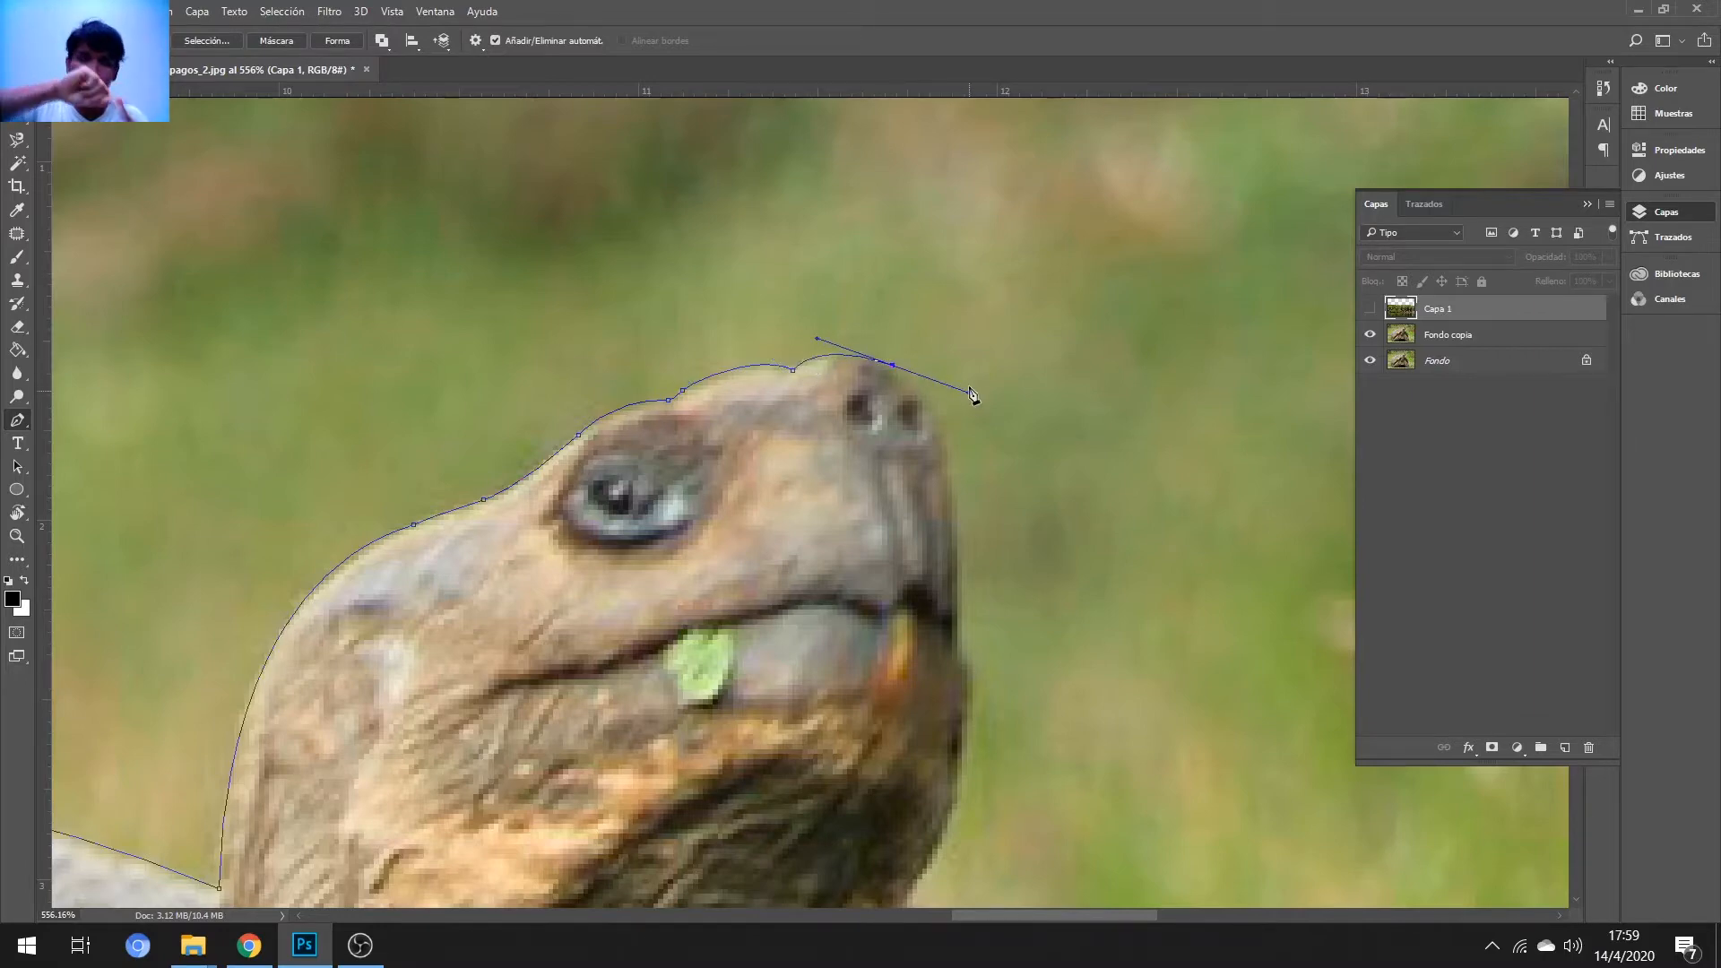
alt+click(894, 365)
- Outline the front of the face from the snout down past the mouth to the chin, redoing the misplaced chin anchor
scroll(946, 452, down, 1)
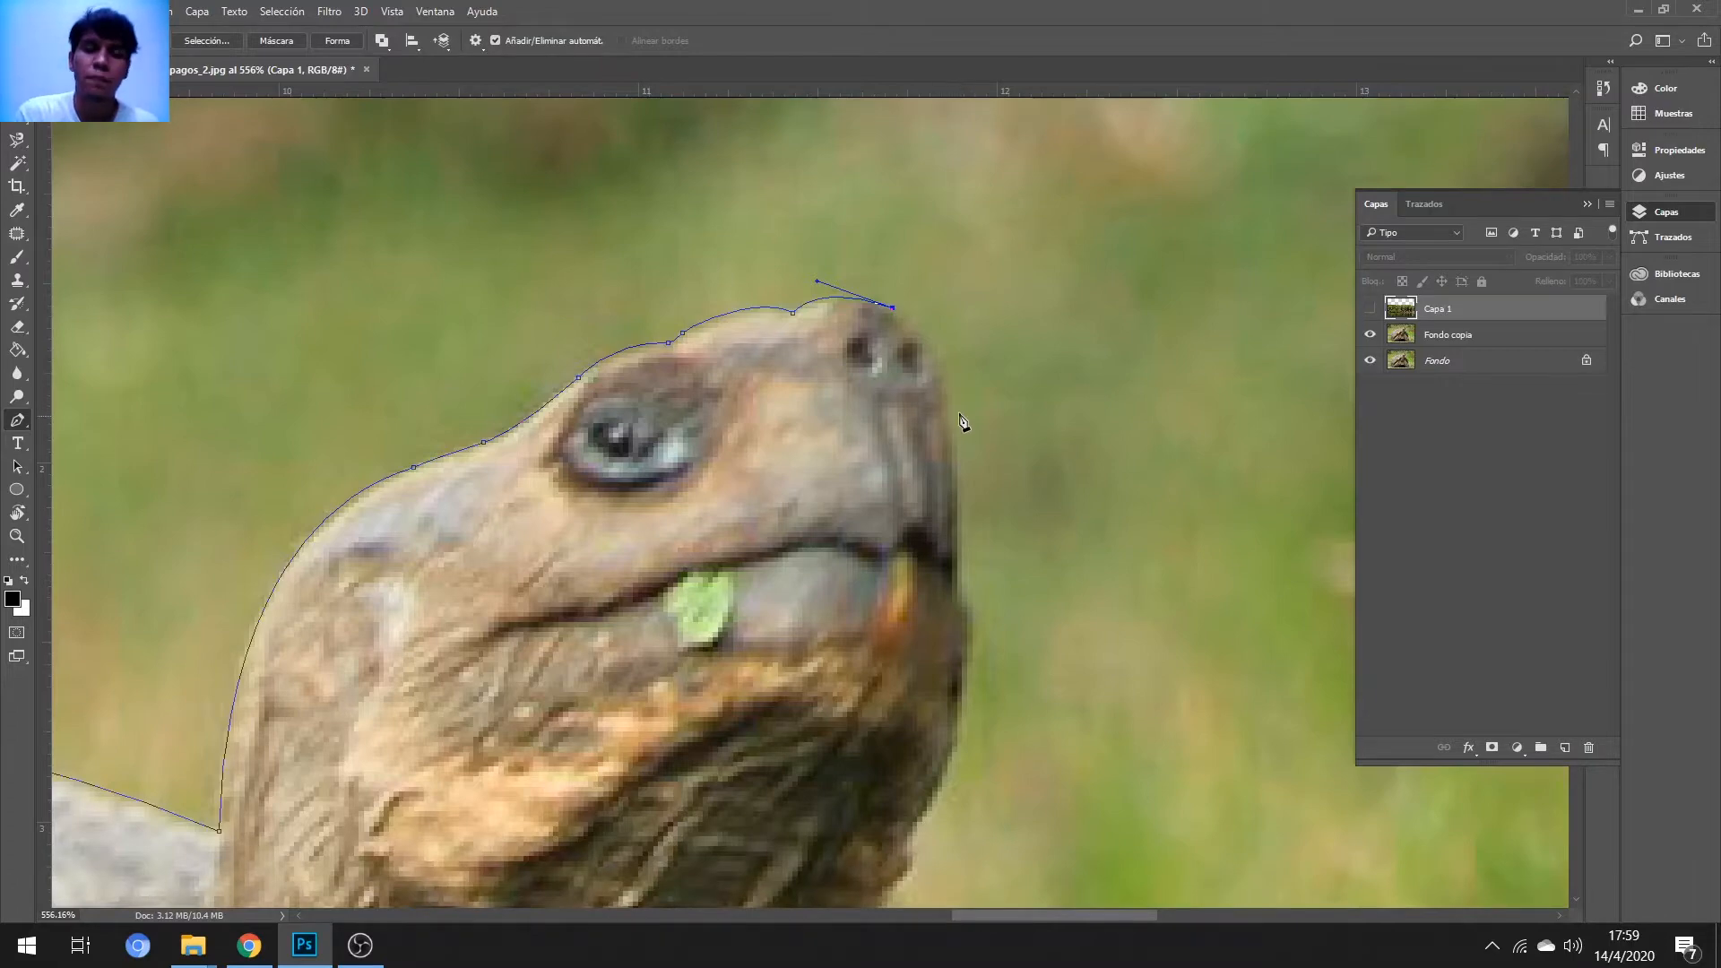
scroll(923, 545, down, 1)
drag(947, 343, 865, 663)
scroll(951, 351, down, 2)
alt+click(958, 391)
scroll(968, 423, down, 1)
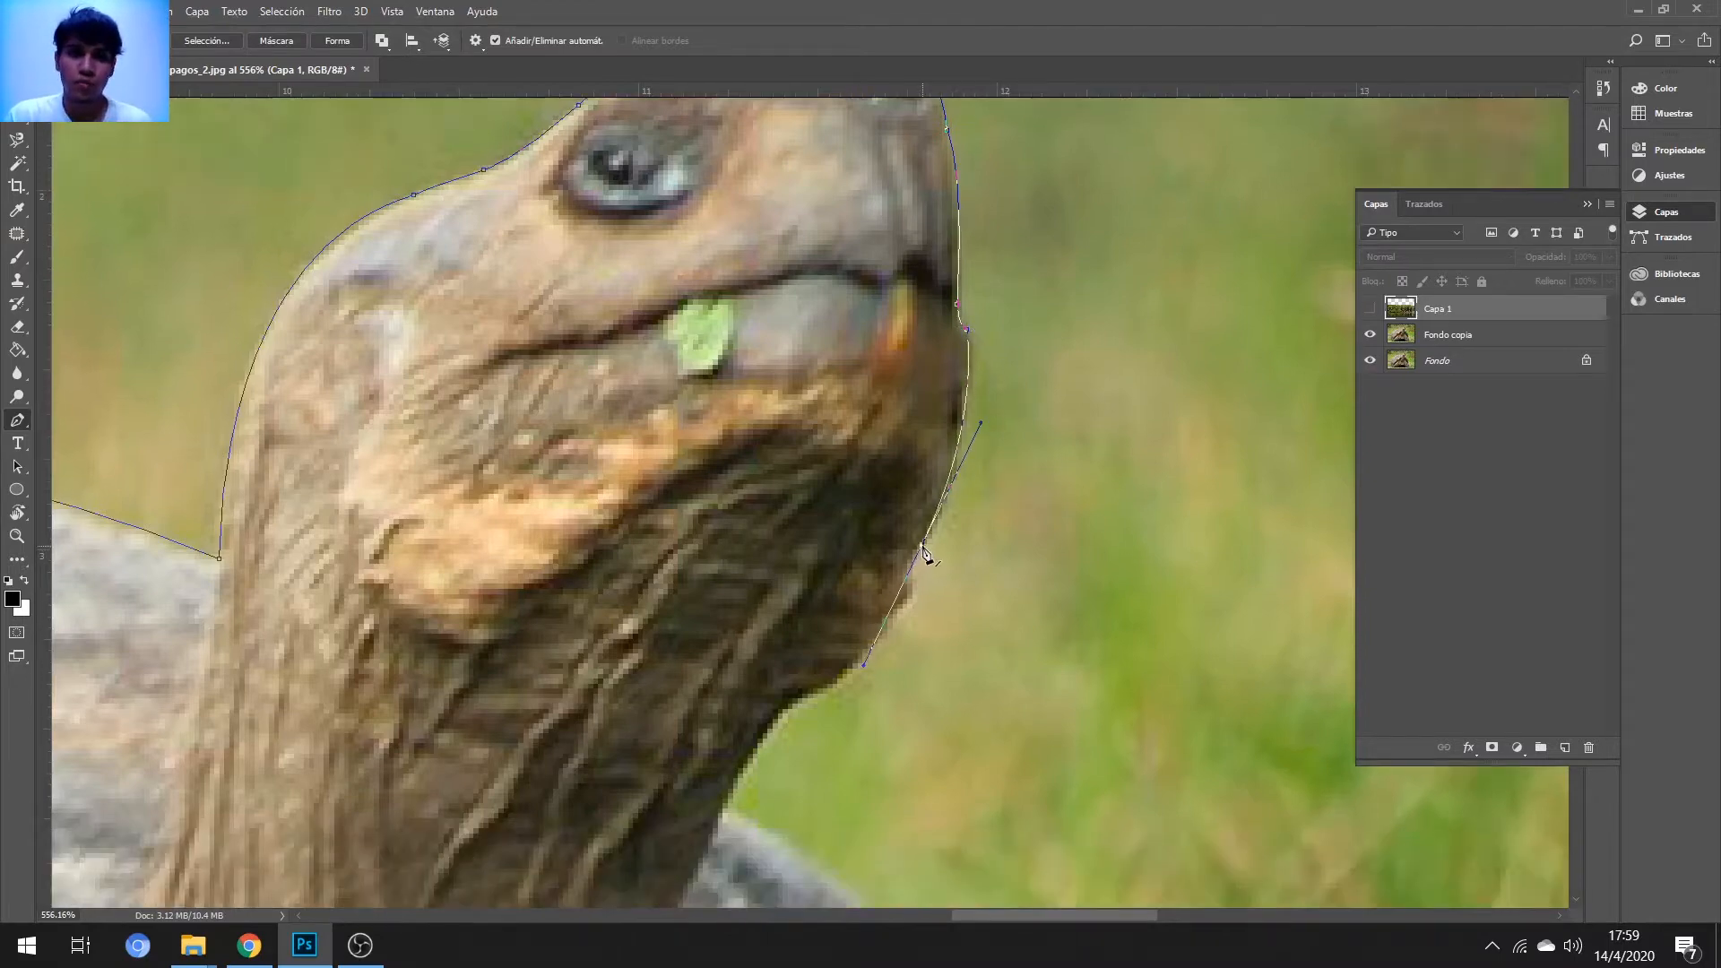
drag(915, 585, 928, 593)
key(ctrl+z)
alt+click(922, 544)
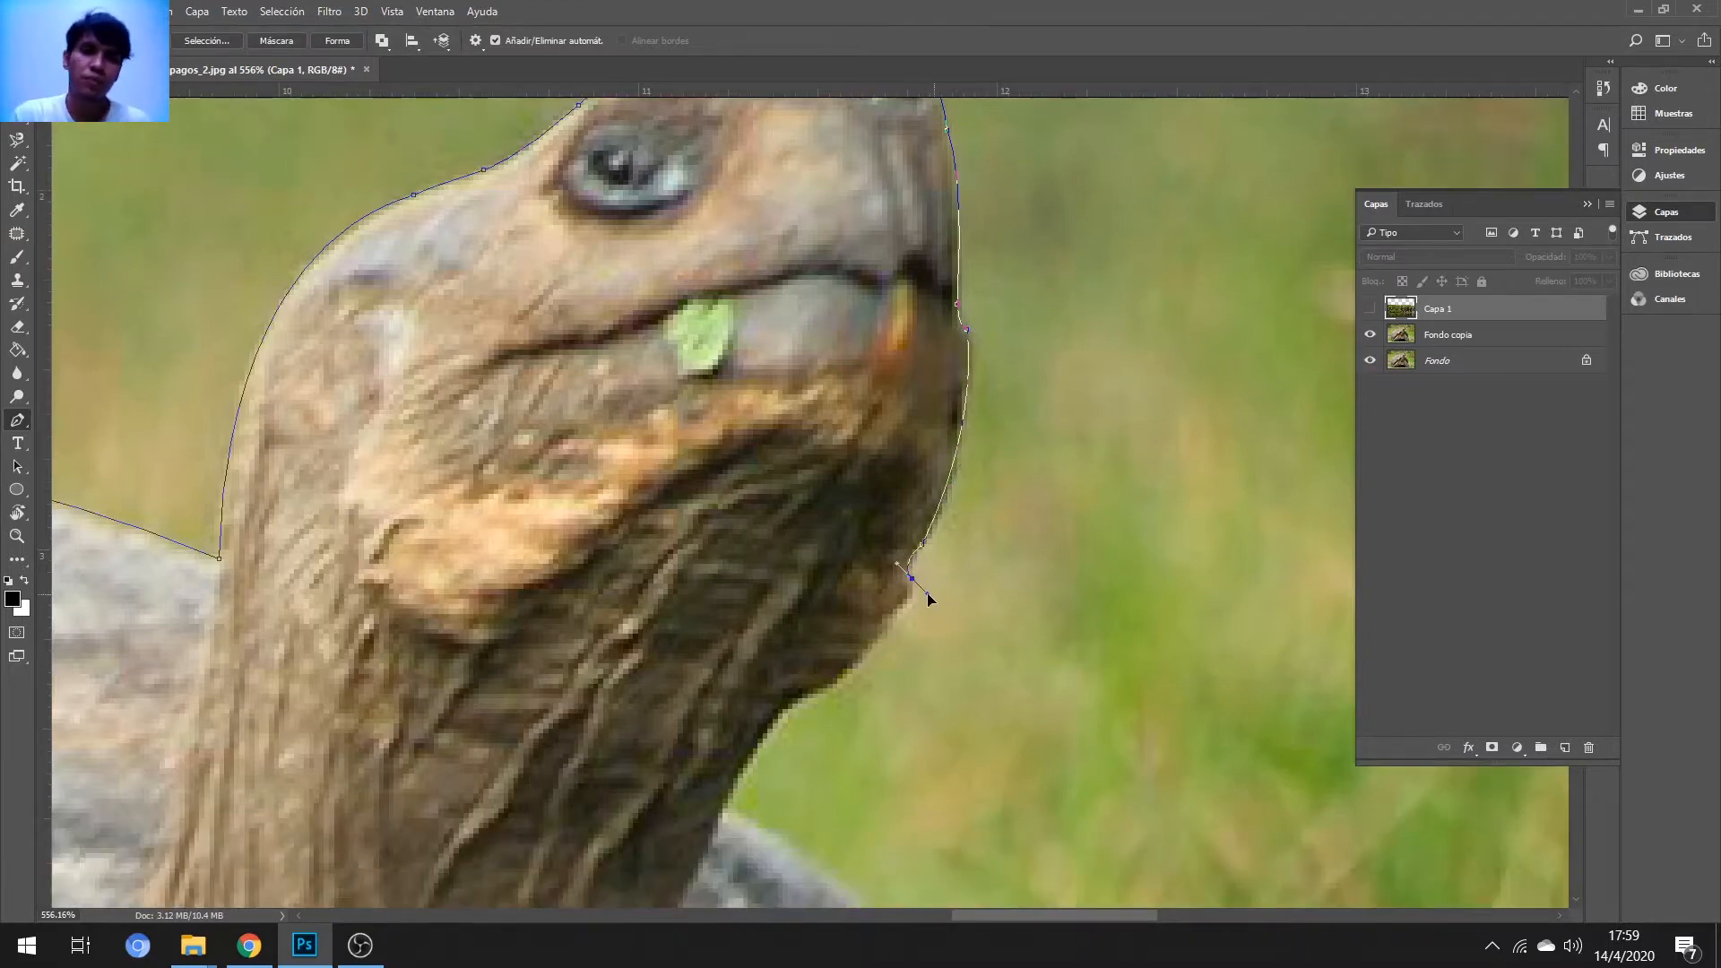
- Trace the underside of the chin and the throat down to where the neck meets the shell, using corner anchors
scroll(900, 625, down, 1)
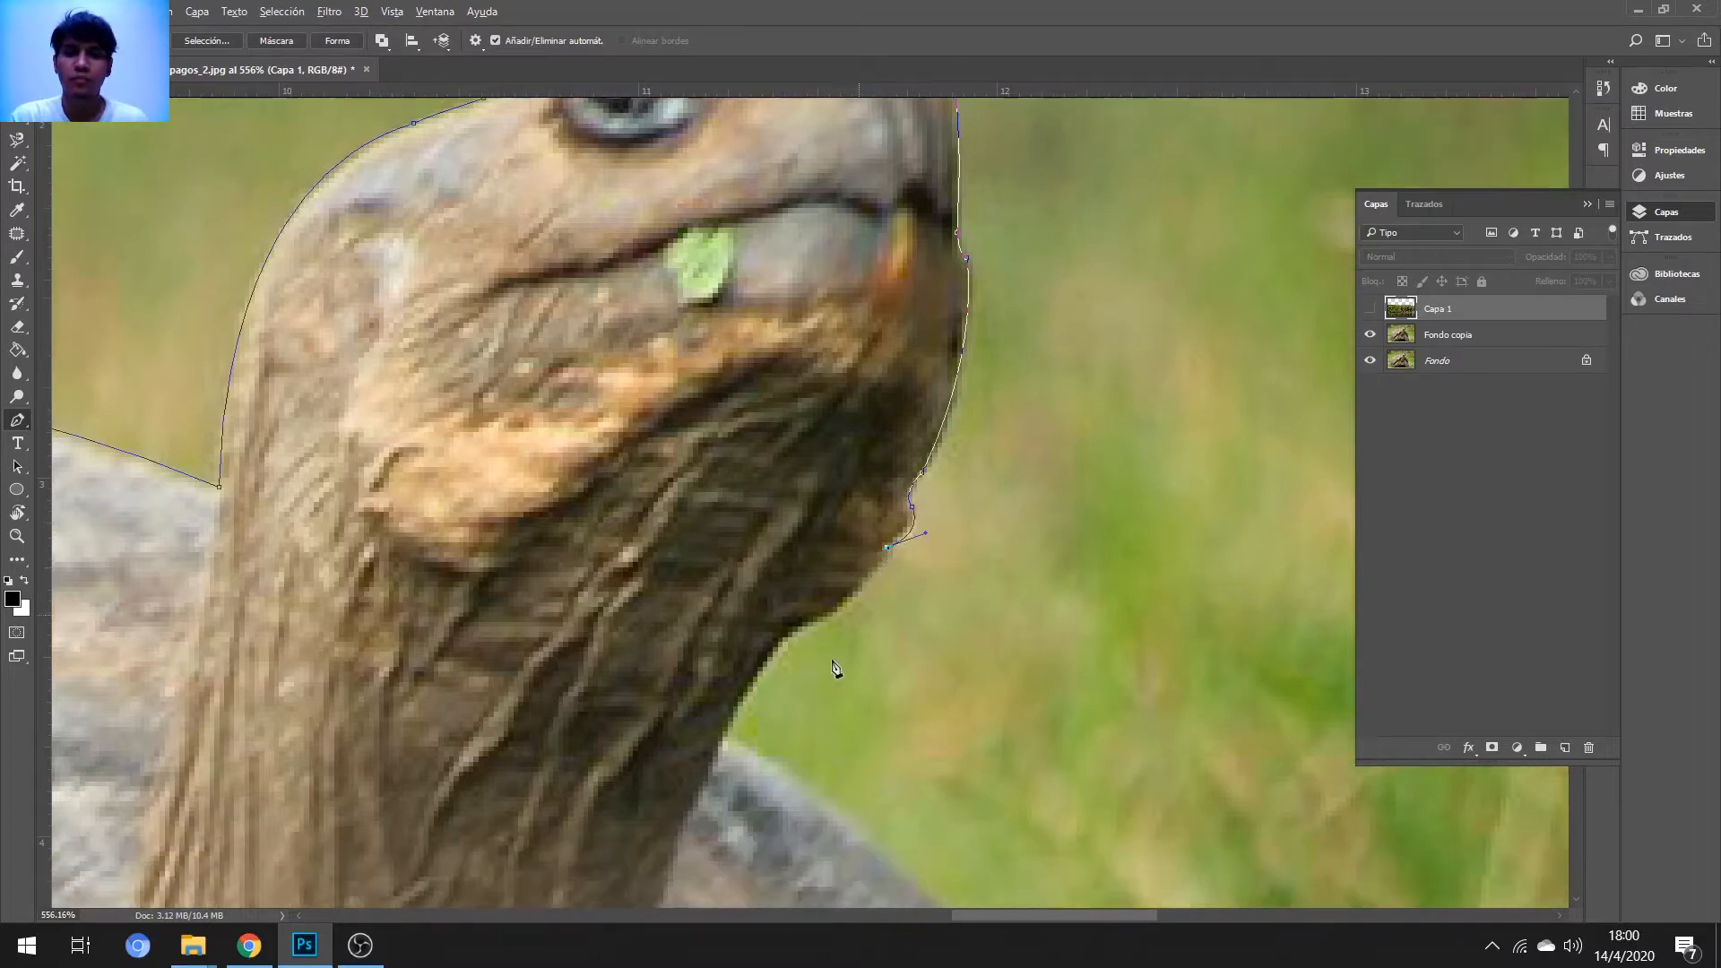
drag(798, 618, 876, 584)
alt+click(797, 620)
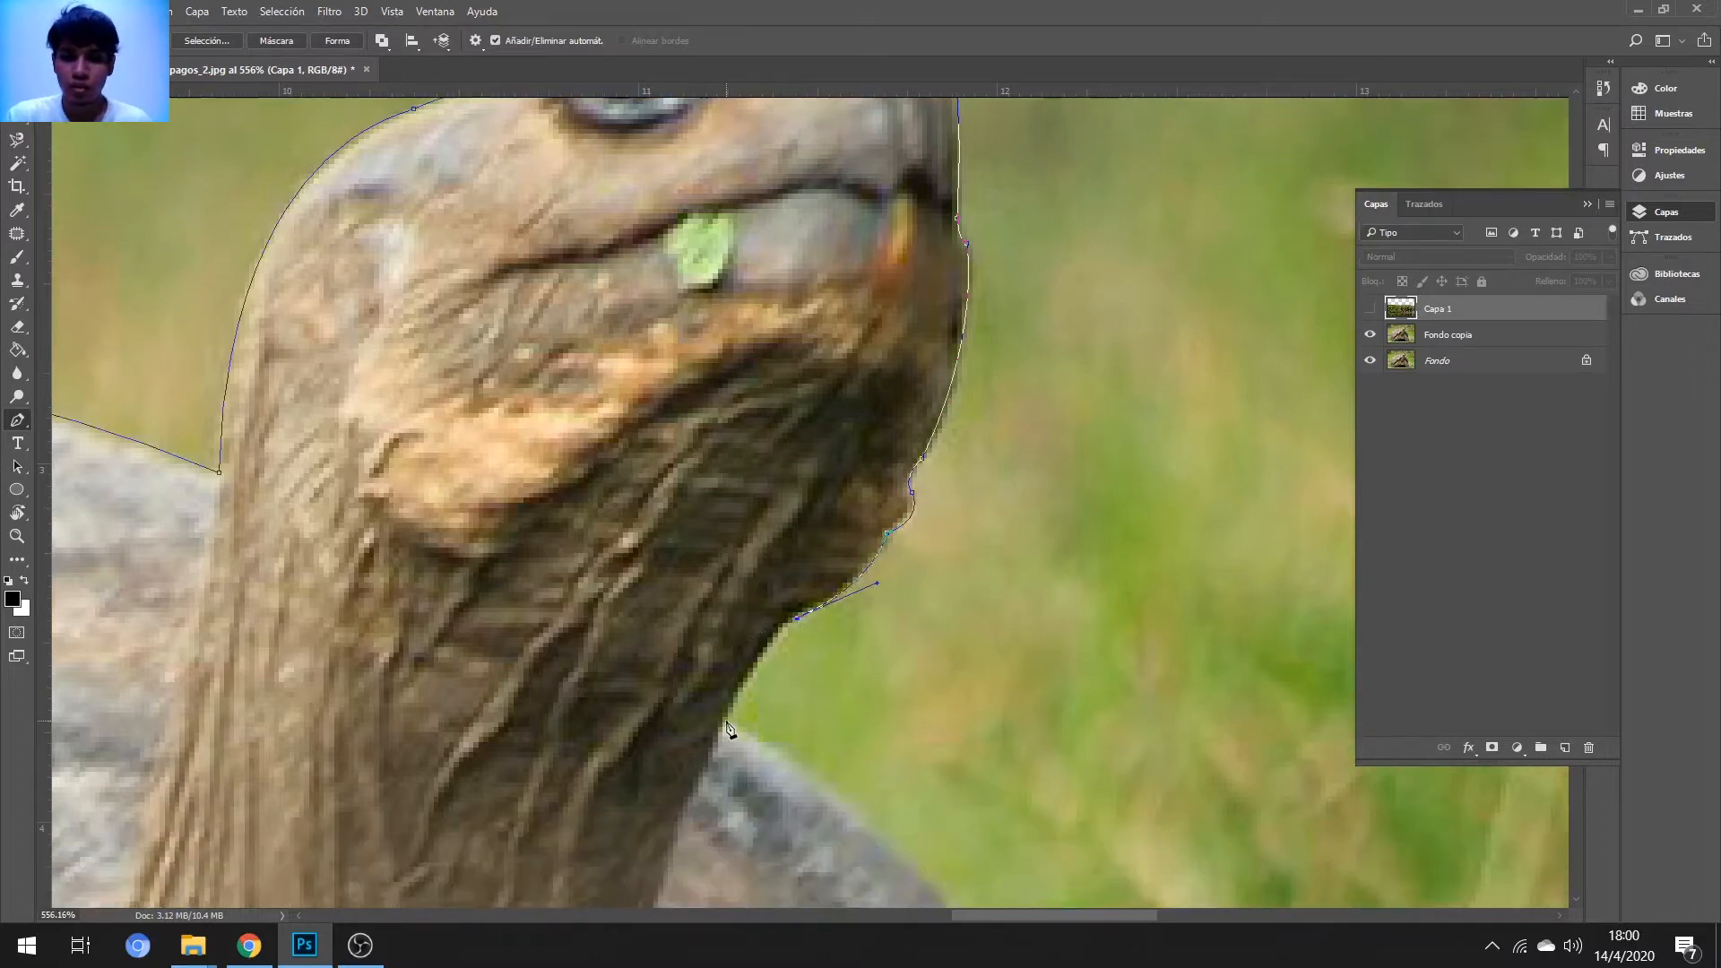
drag(727, 721, 708, 780)
alt+click(728, 721)
- Trace the shell's front curve with one long segment from the neck down to the start of the rim
scroll(781, 713, down, 4)
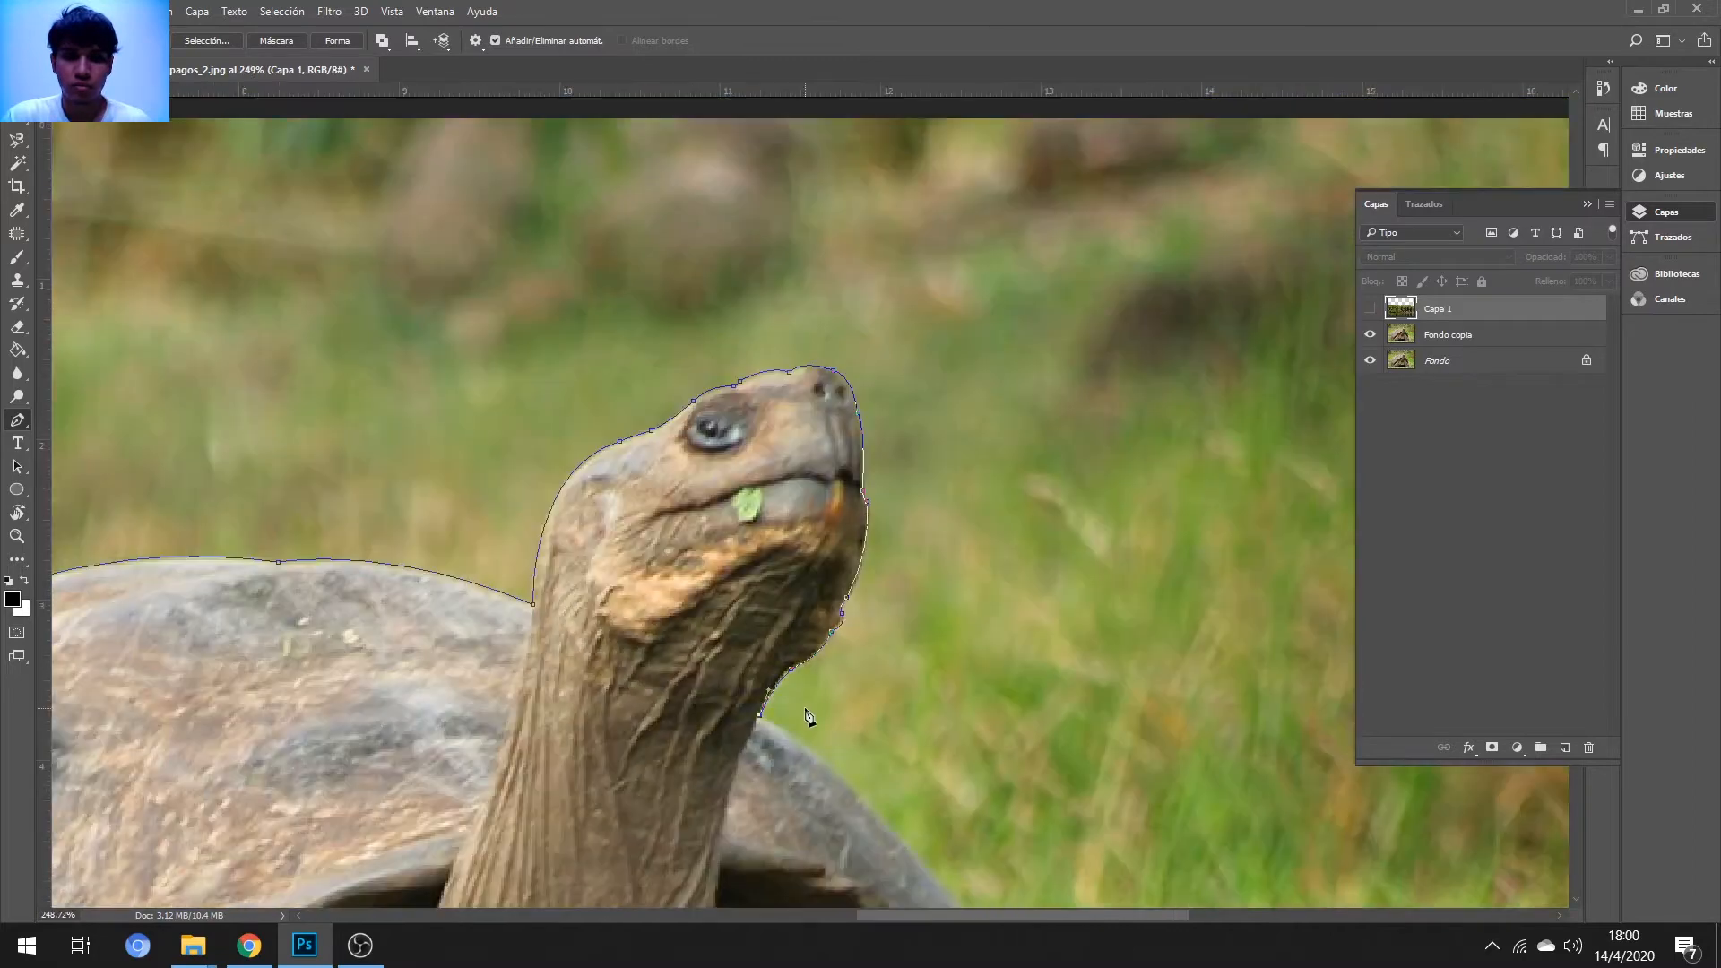
scroll(860, 728, down, 2)
scroll(957, 771, down, 2)
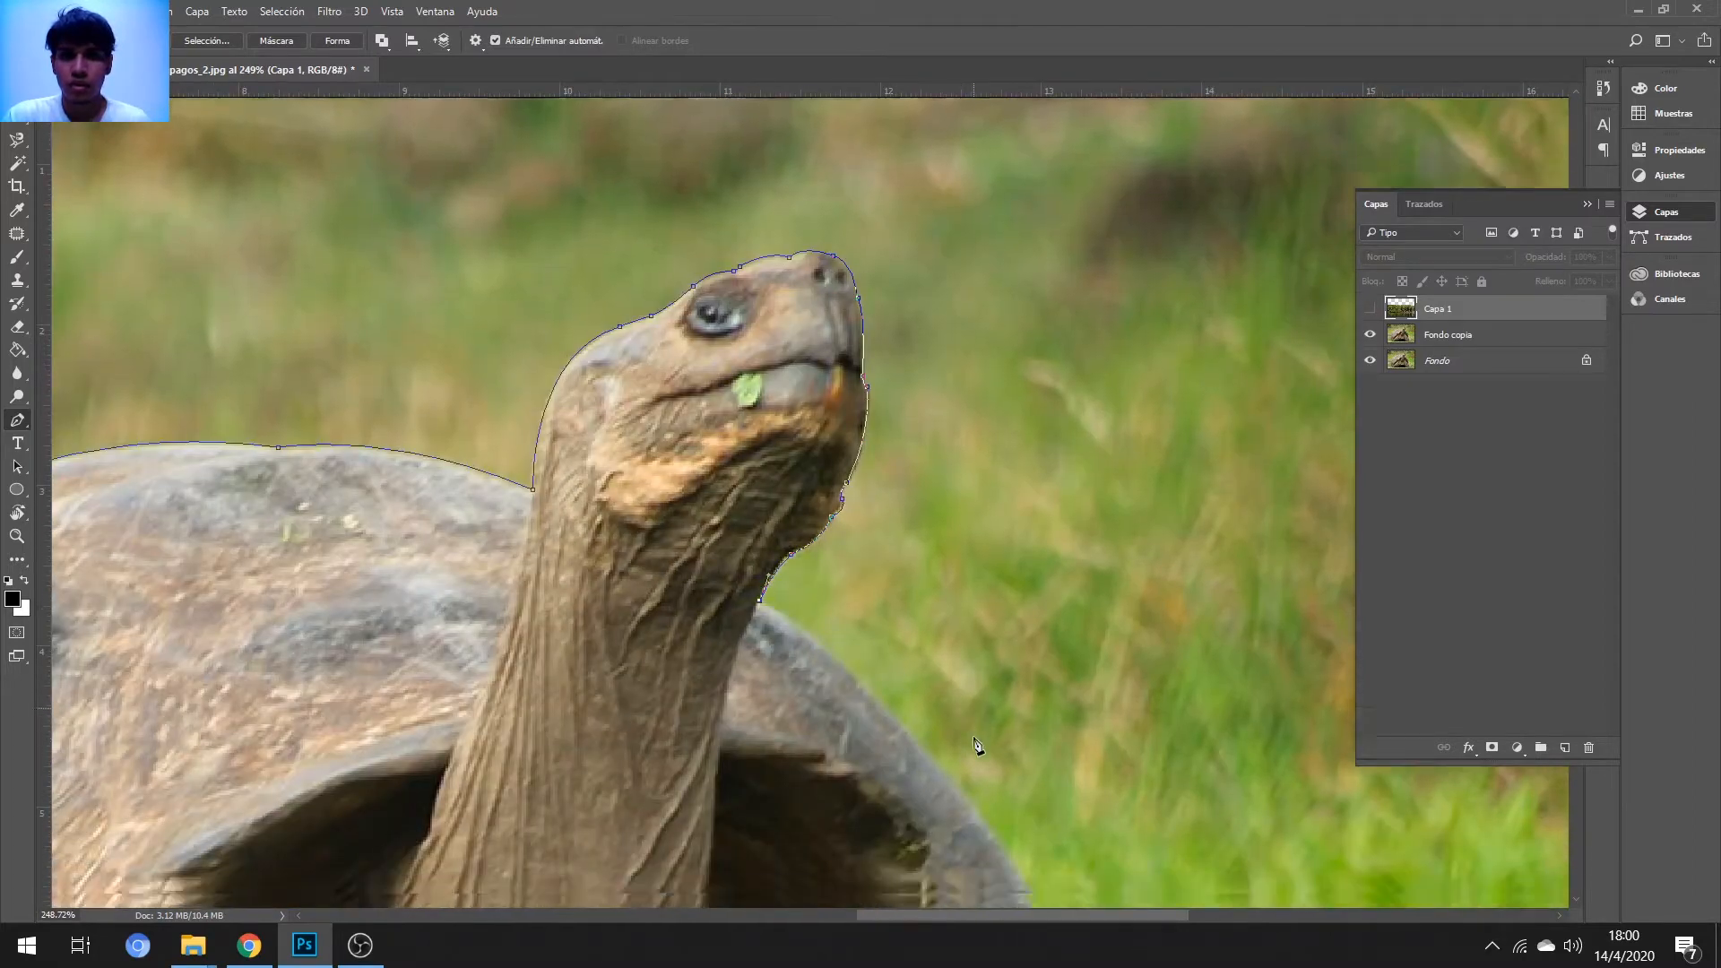
scroll(943, 703, down, 2)
scroll(927, 699, right, 2)
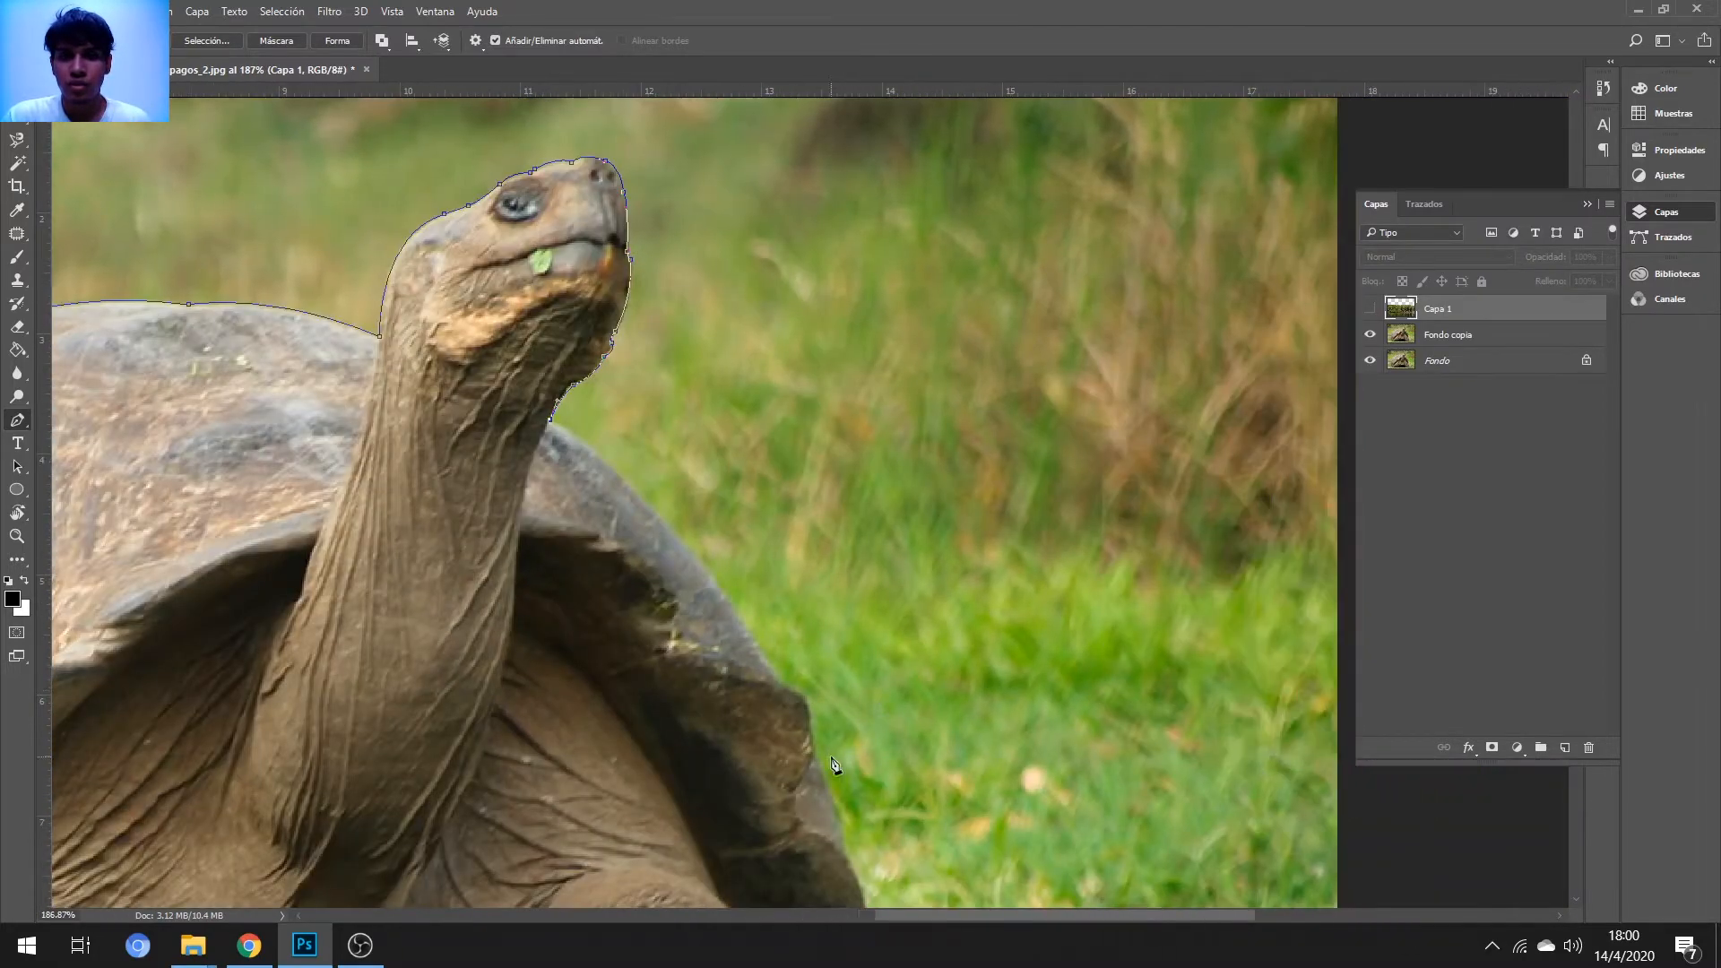
scroll(927, 699, up, 2)
drag(744, 625, 878, 858)
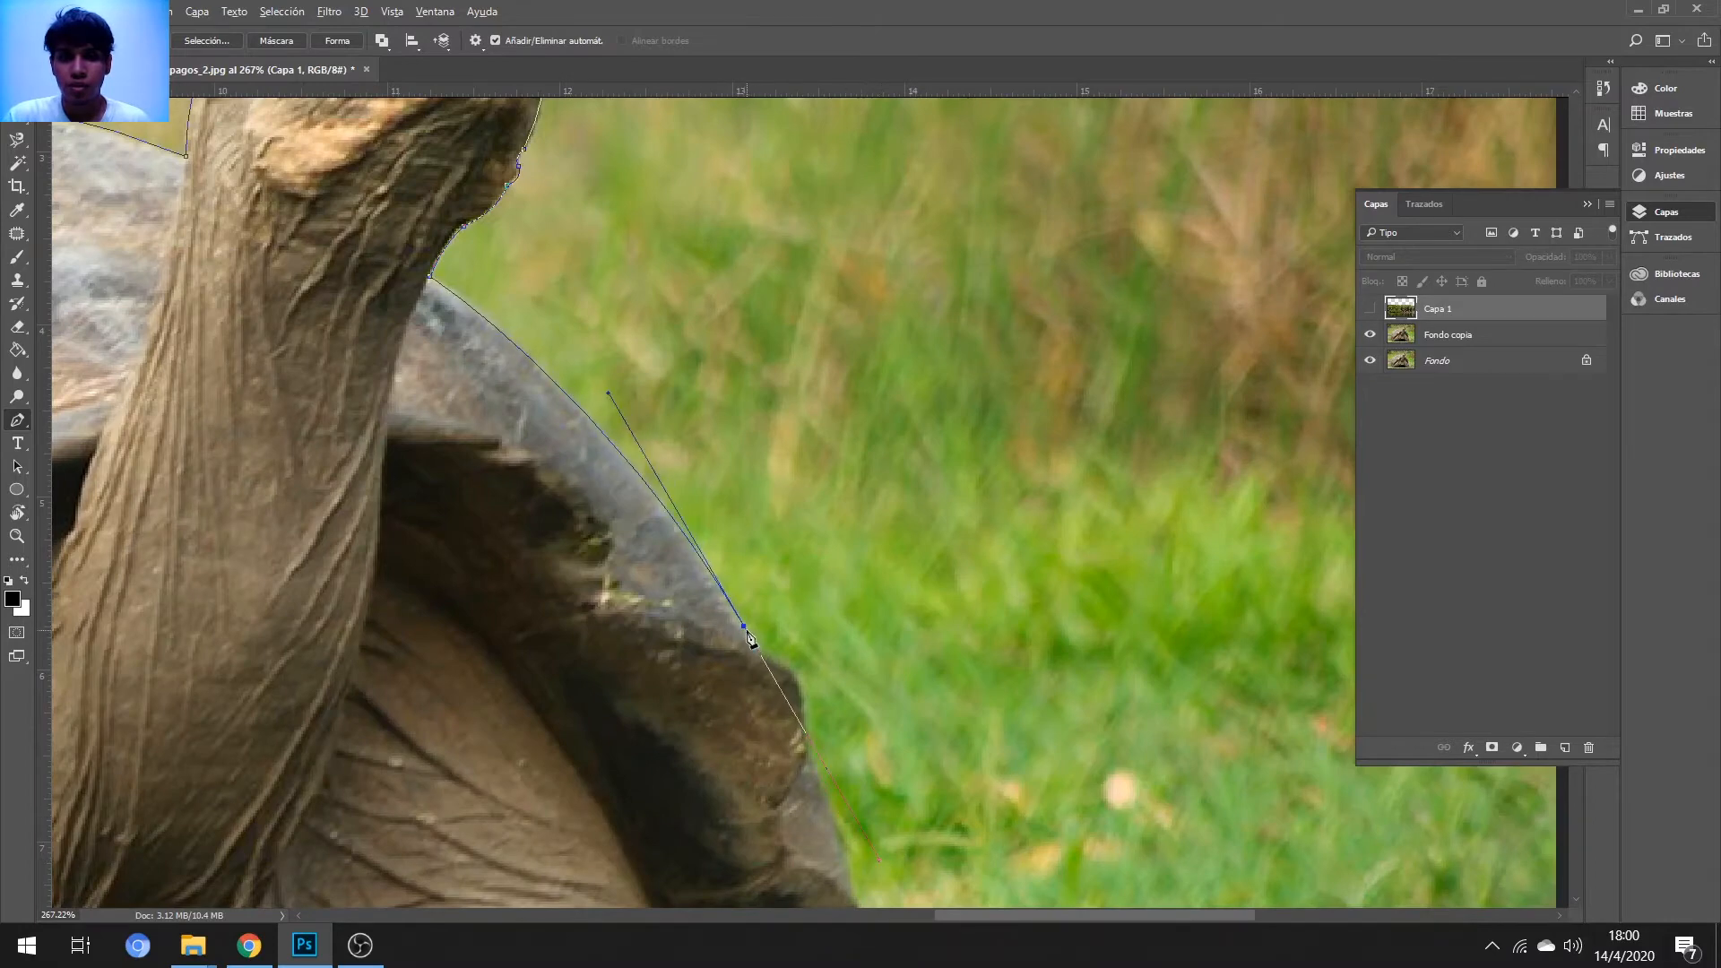
- Follow the irregular front rim of the shell with short segments down to where it meets the front leg
drag(786, 662, 814, 667)
scroll(807, 646, down, 2)
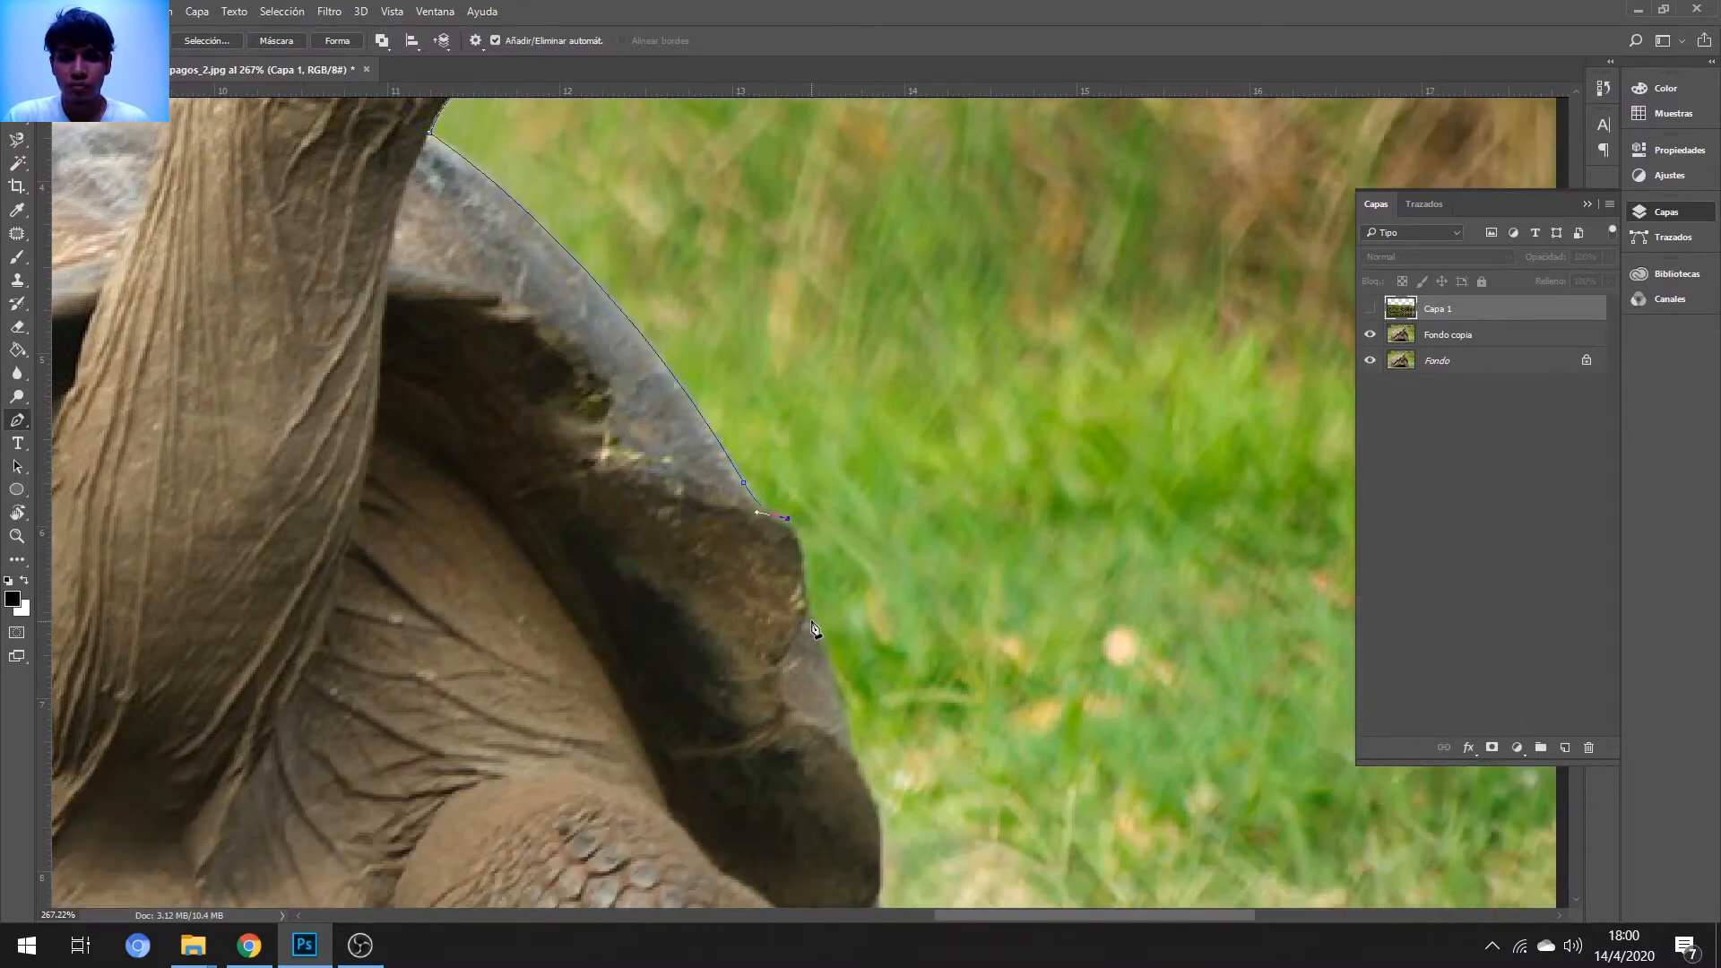
scroll(813, 614, down, 2)
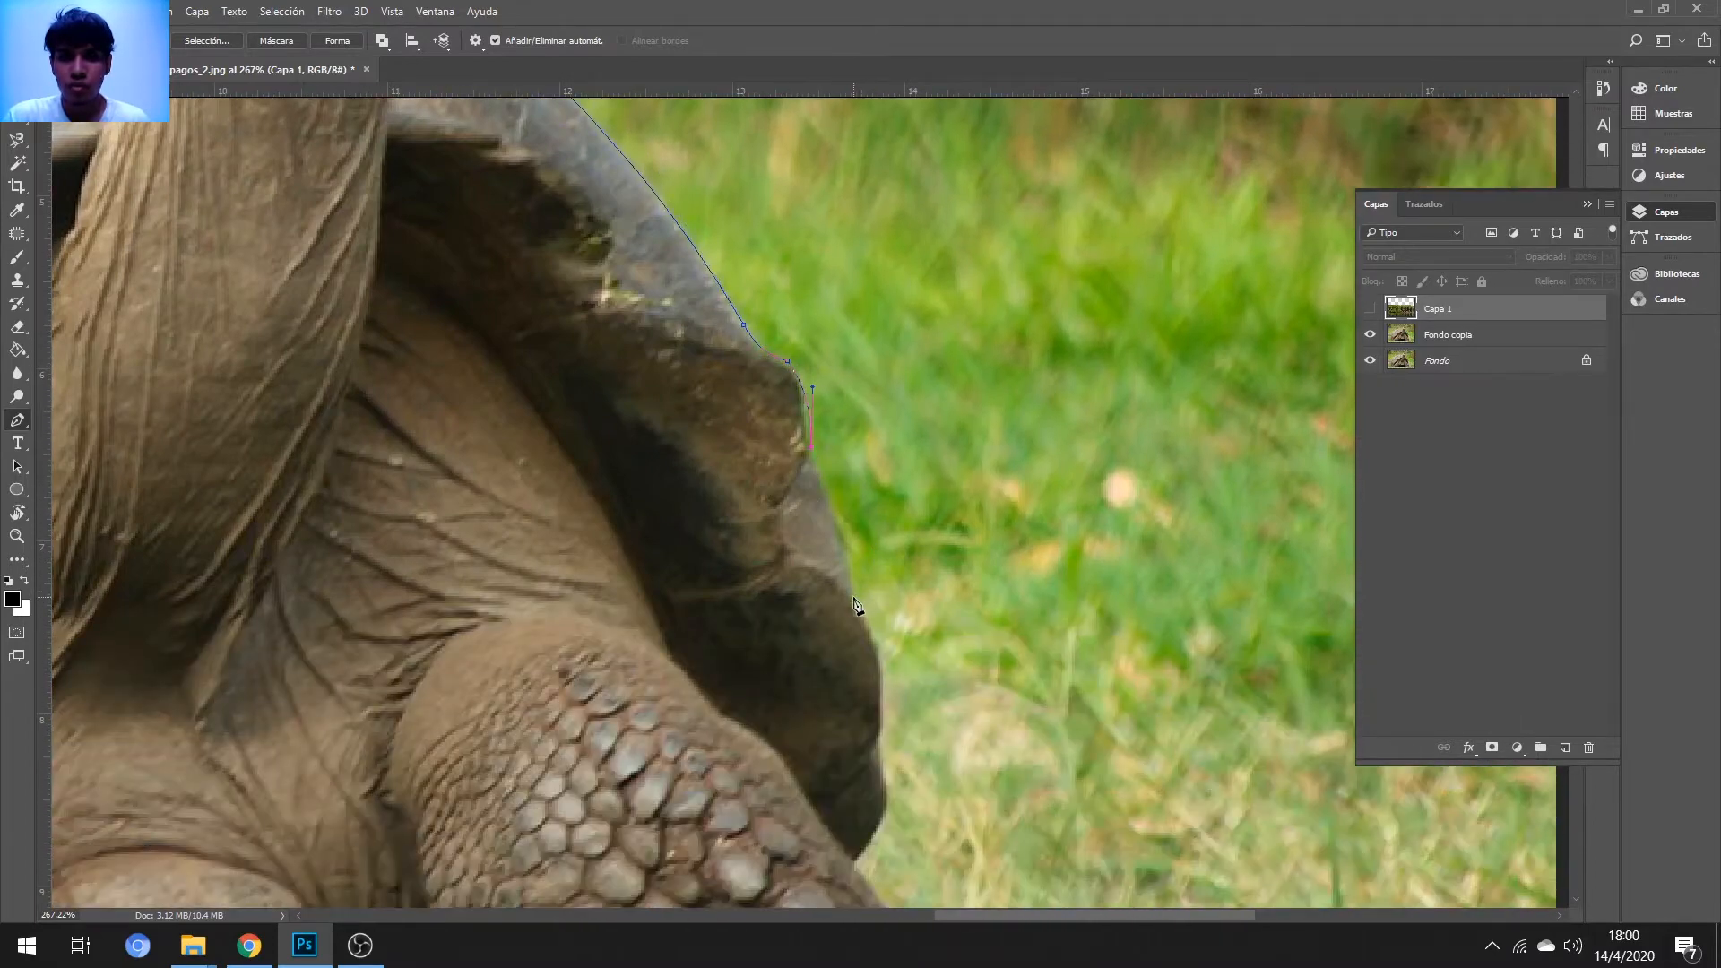
click(854, 598)
scroll(860, 618, down, 1)
drag(880, 680, 805, 724)
click(883, 715)
scroll(856, 706, down, 2)
scroll(896, 627, down, 4)
scroll(964, 570, right, 2)
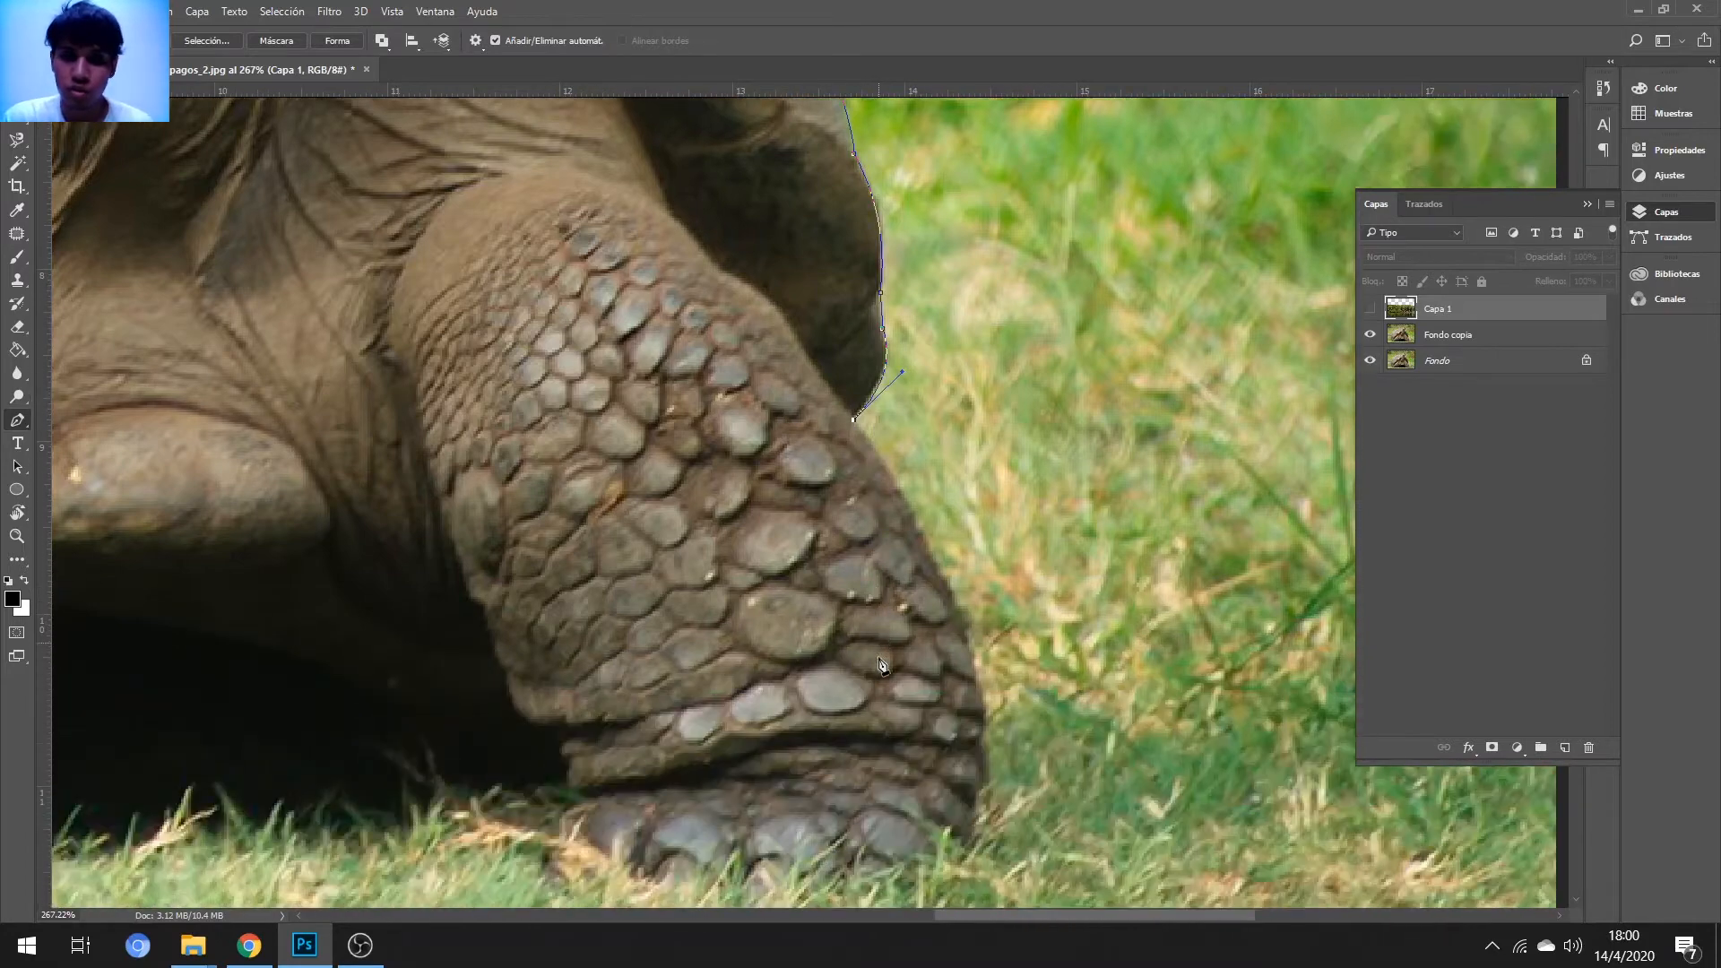
- Trace the outer edge of the right-hand front leg from the shell rim down to the foot
scroll(964, 570, right, 1)
scroll(896, 582, down, 1)
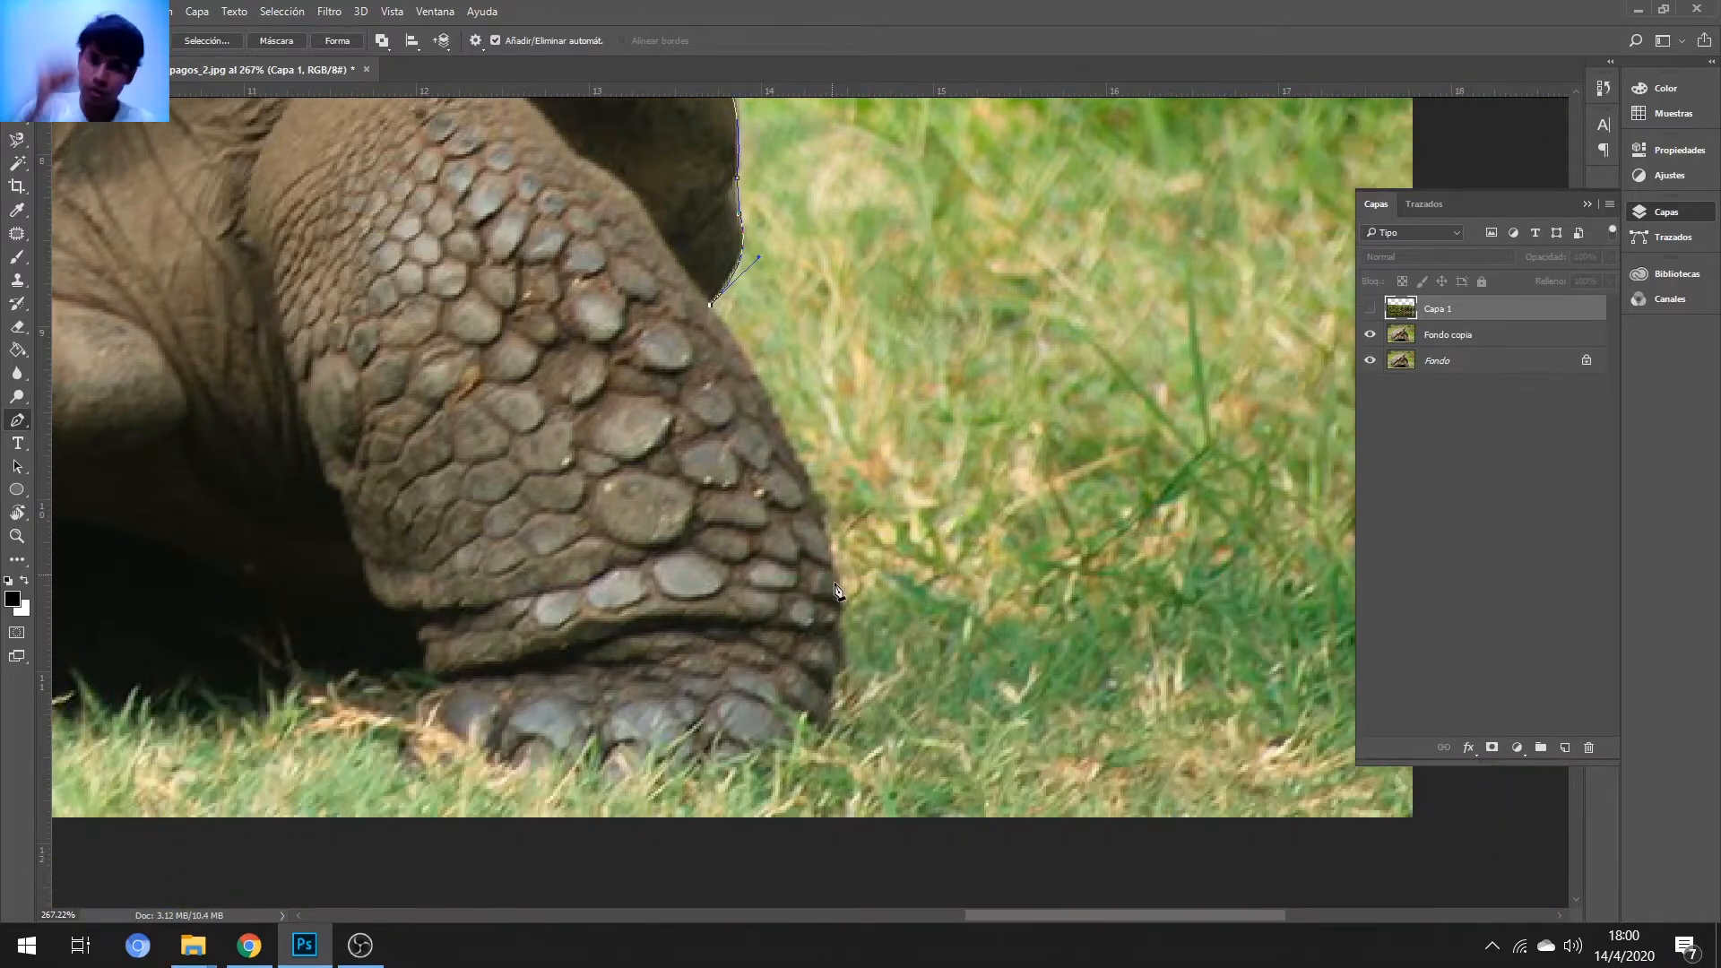
drag(840, 592, 857, 723)
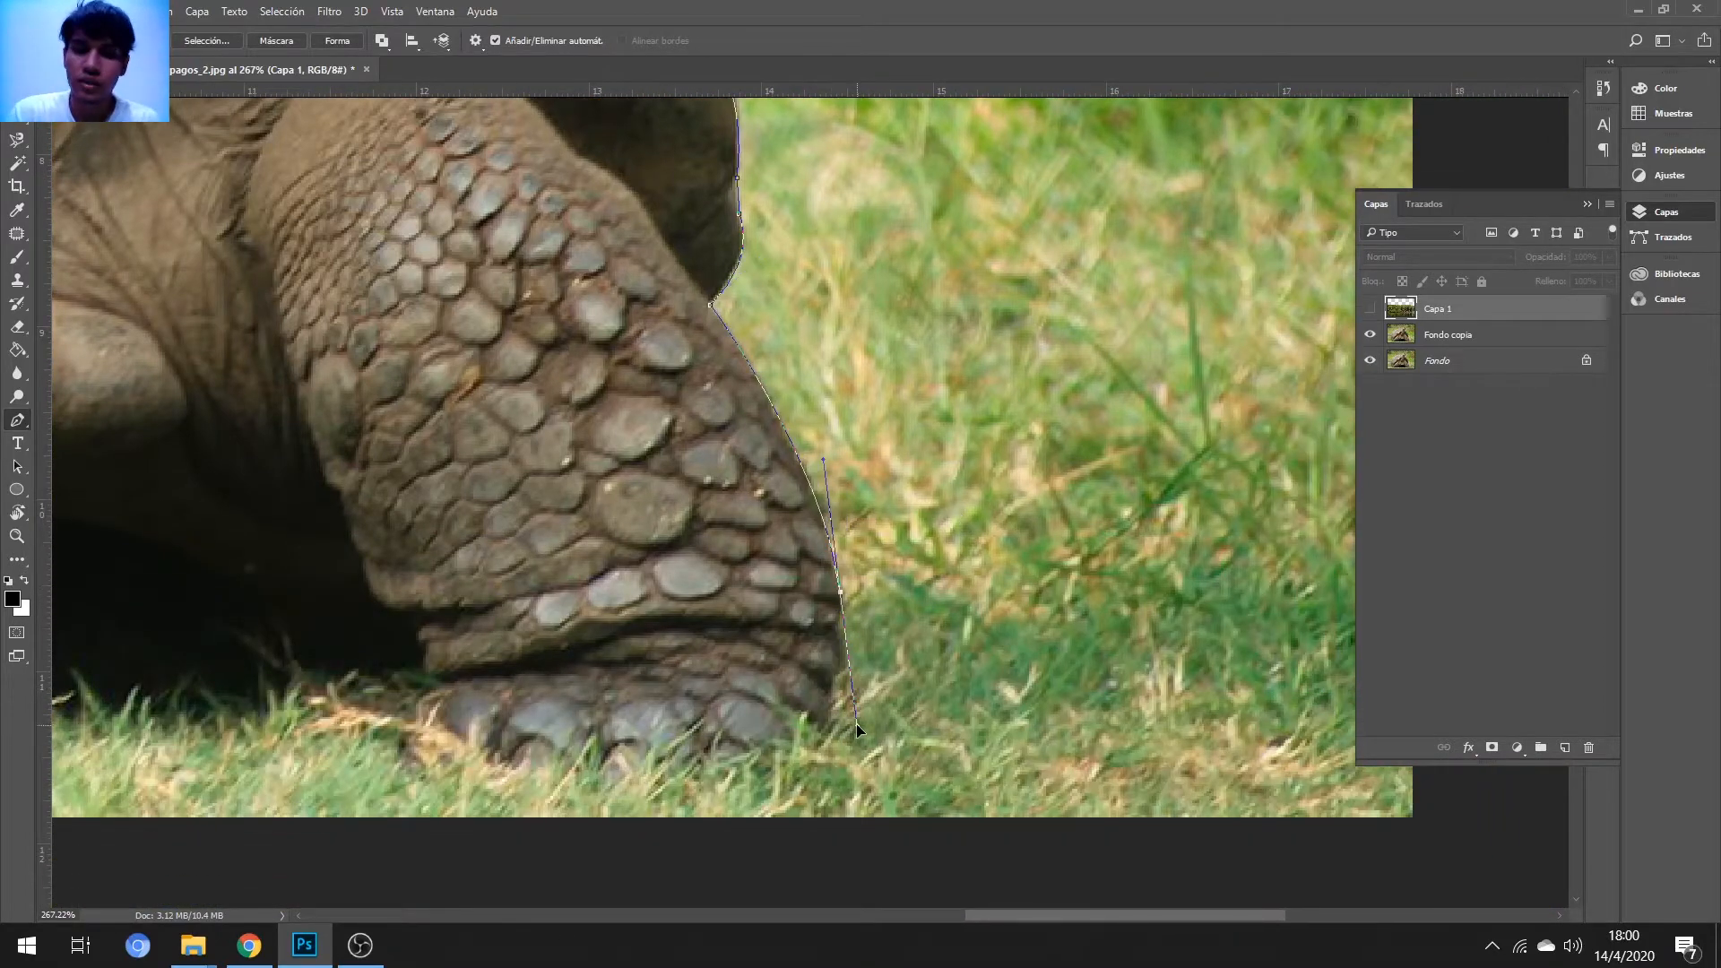
click(841, 619)
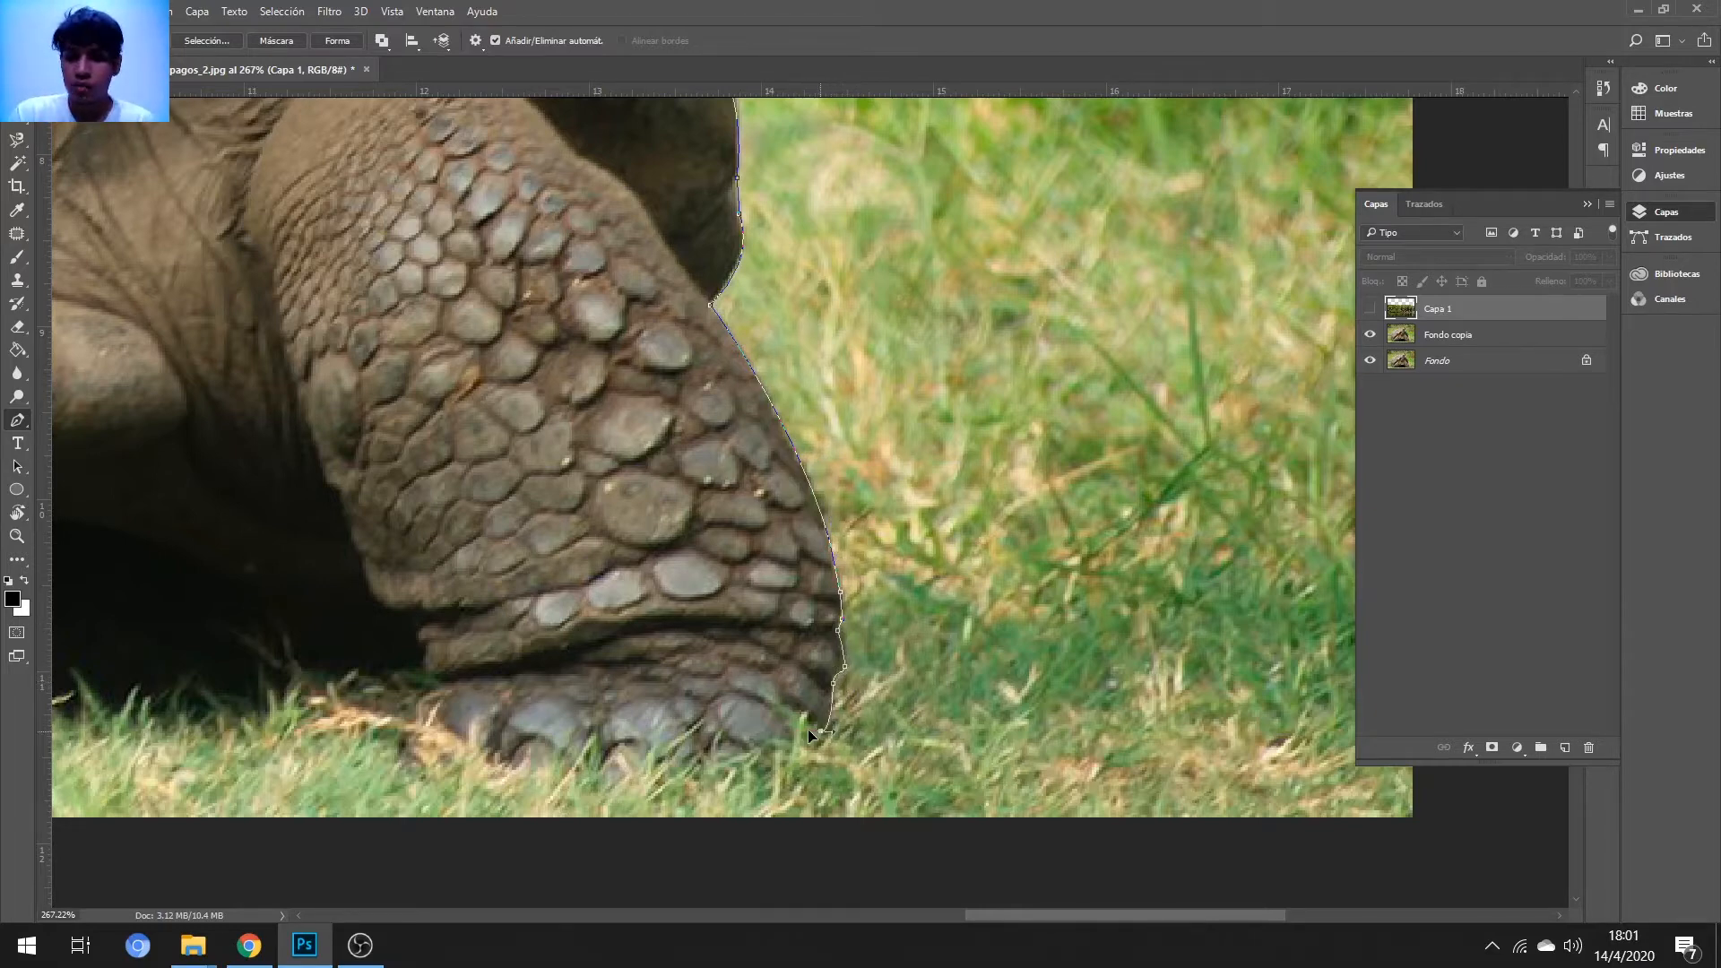
- Follow the toes along the grass beneath the right-hand front foot and up around its inner side to the ankle
drag(808, 728, 780, 743)
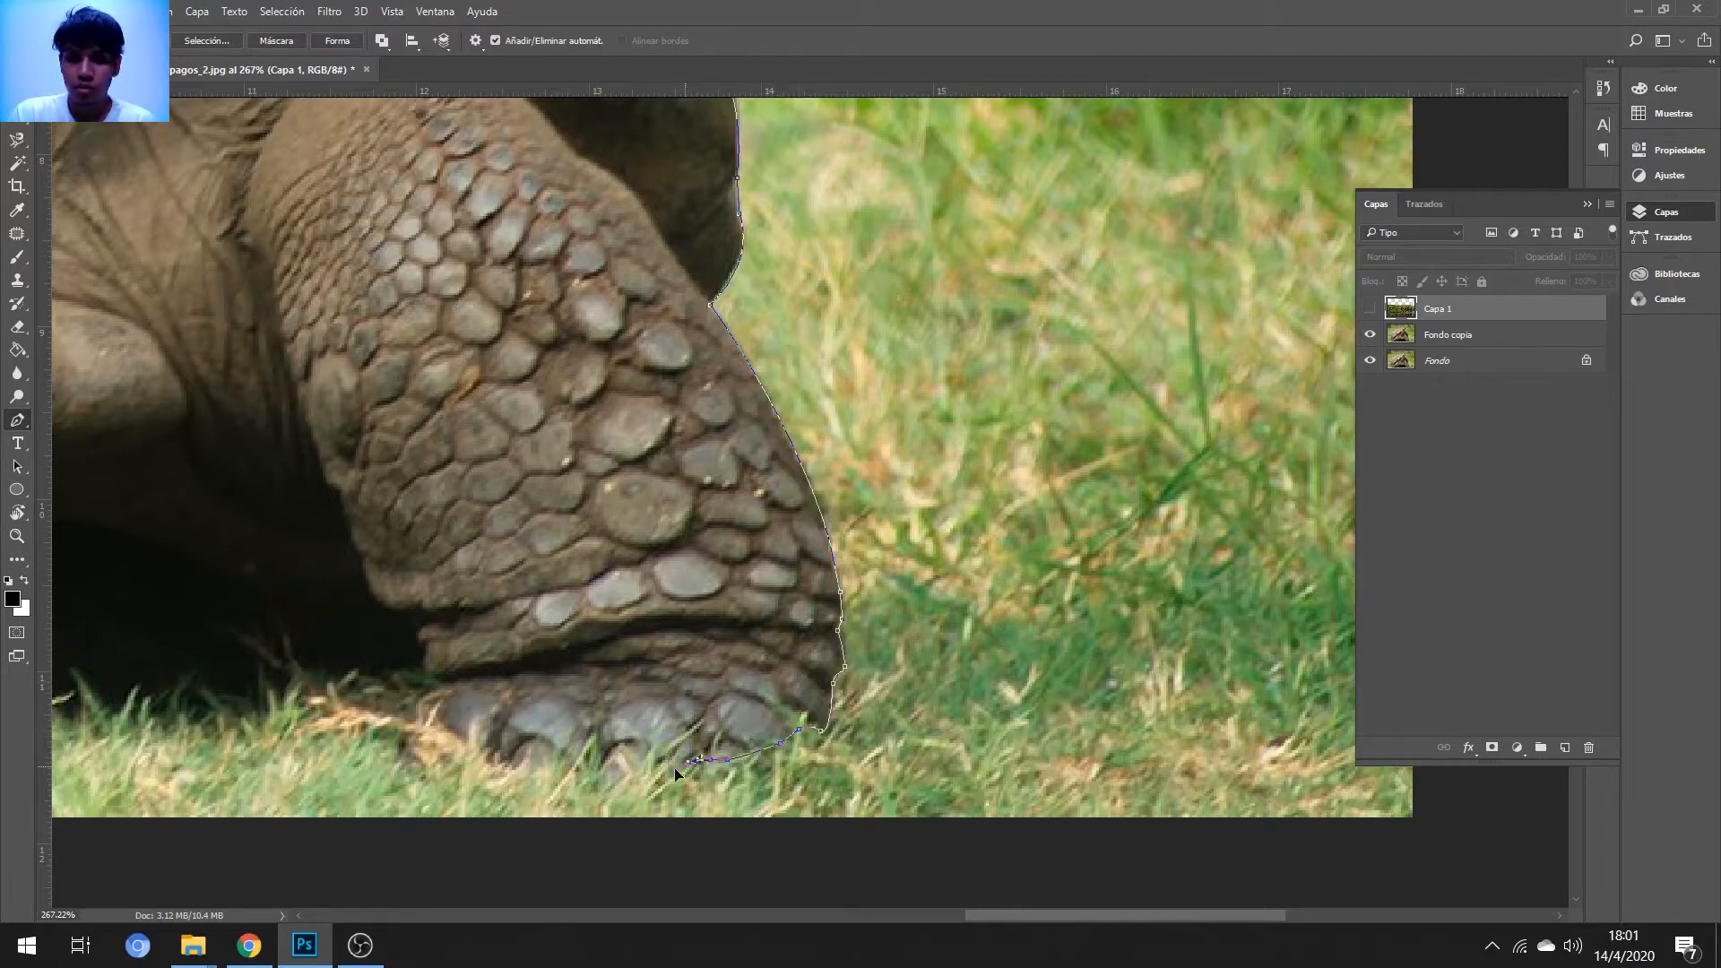
drag(603, 789, 546, 765)
click(416, 765)
click(395, 764)
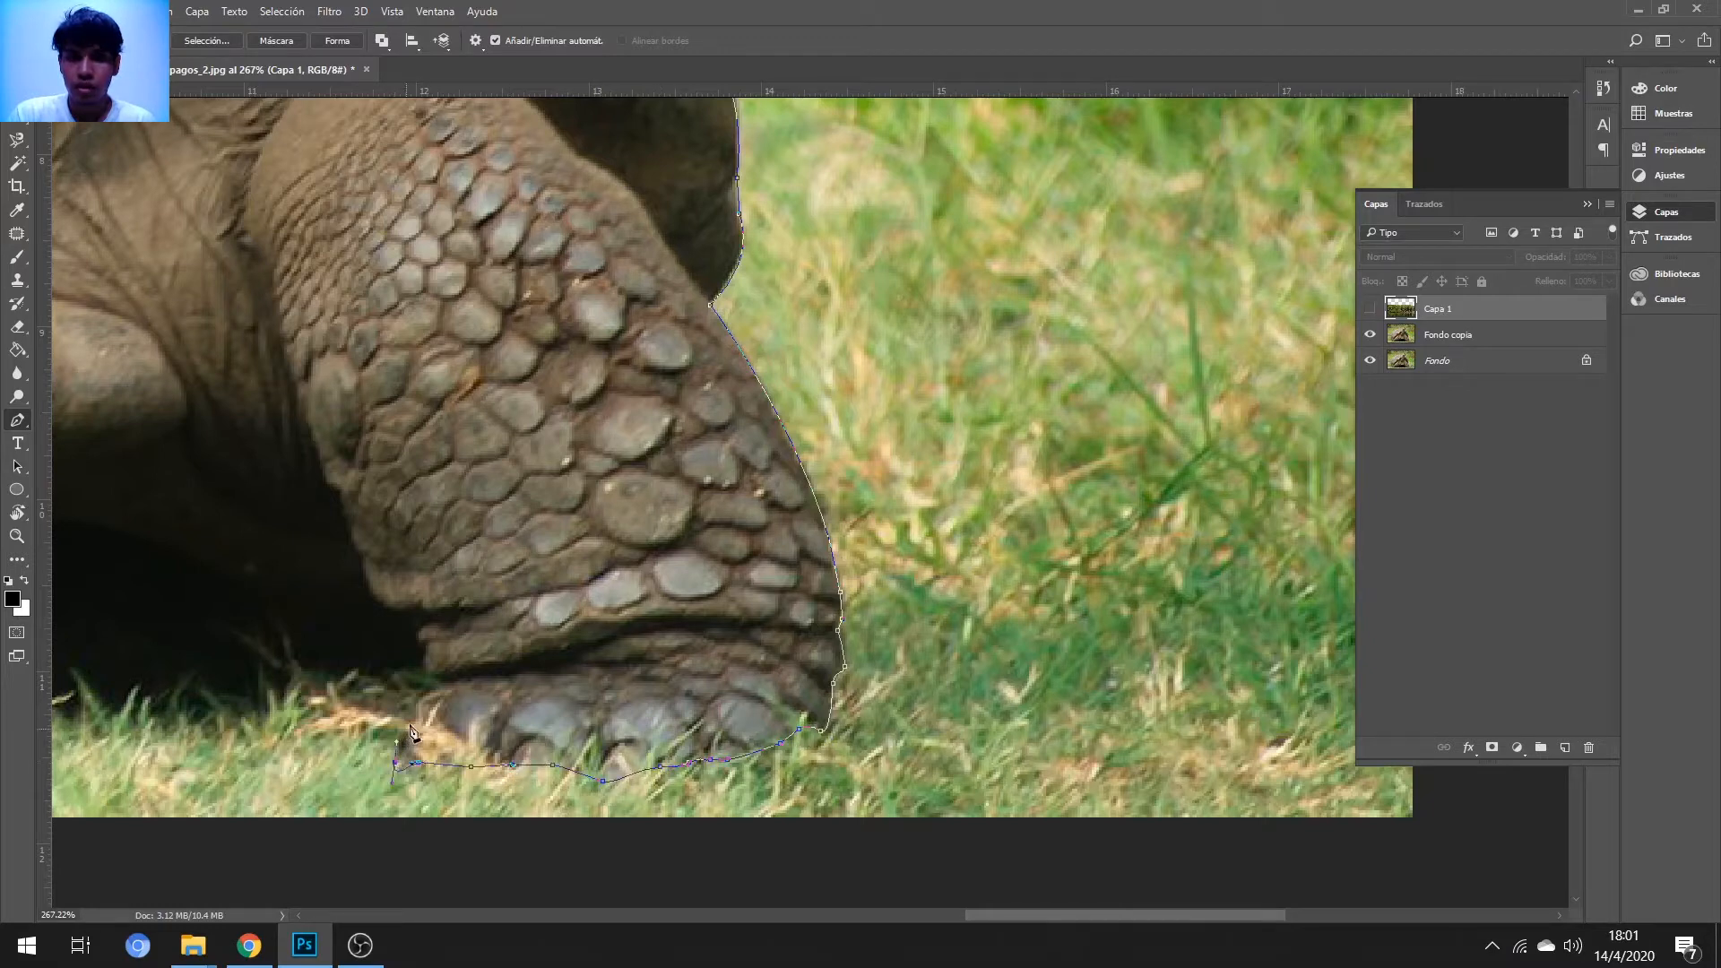
click(409, 728)
click(423, 695)
click(444, 683)
click(426, 672)
click(421, 658)
- Continue the path from the ankle across the dark gap under the belly to the left-hand front leg, using corner anchors
drag(673, 676, 337, 652)
scroll(157, 630, left, 6)
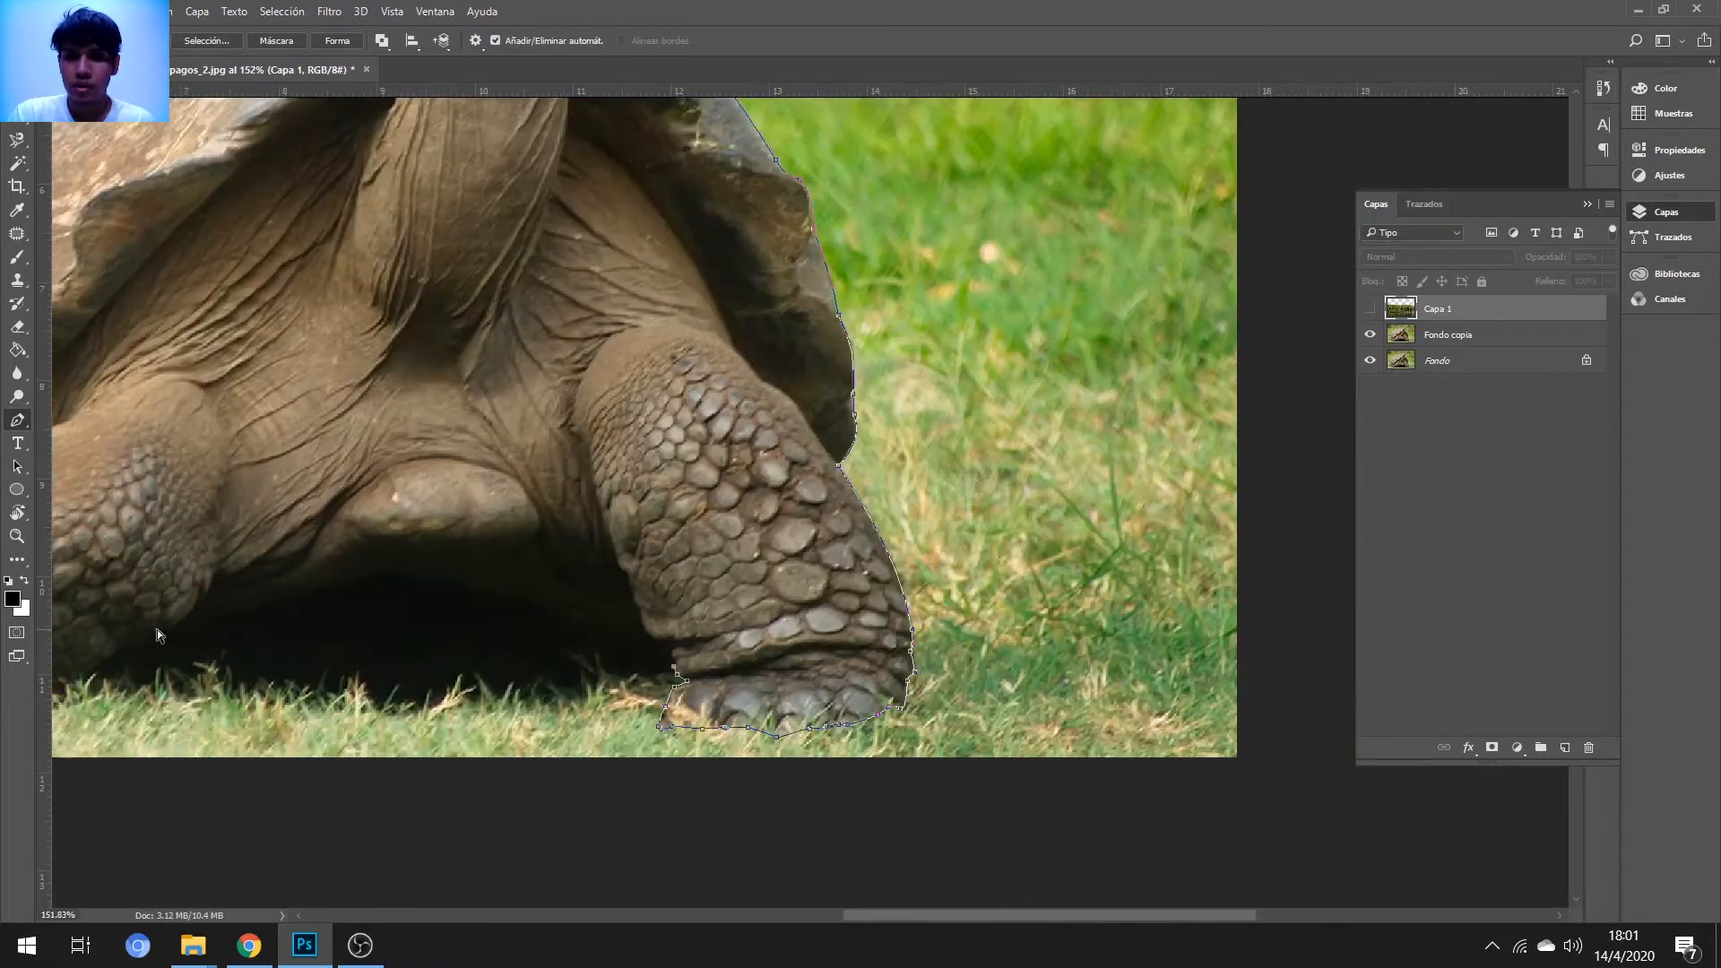
scroll(1098, 666, up, 2)
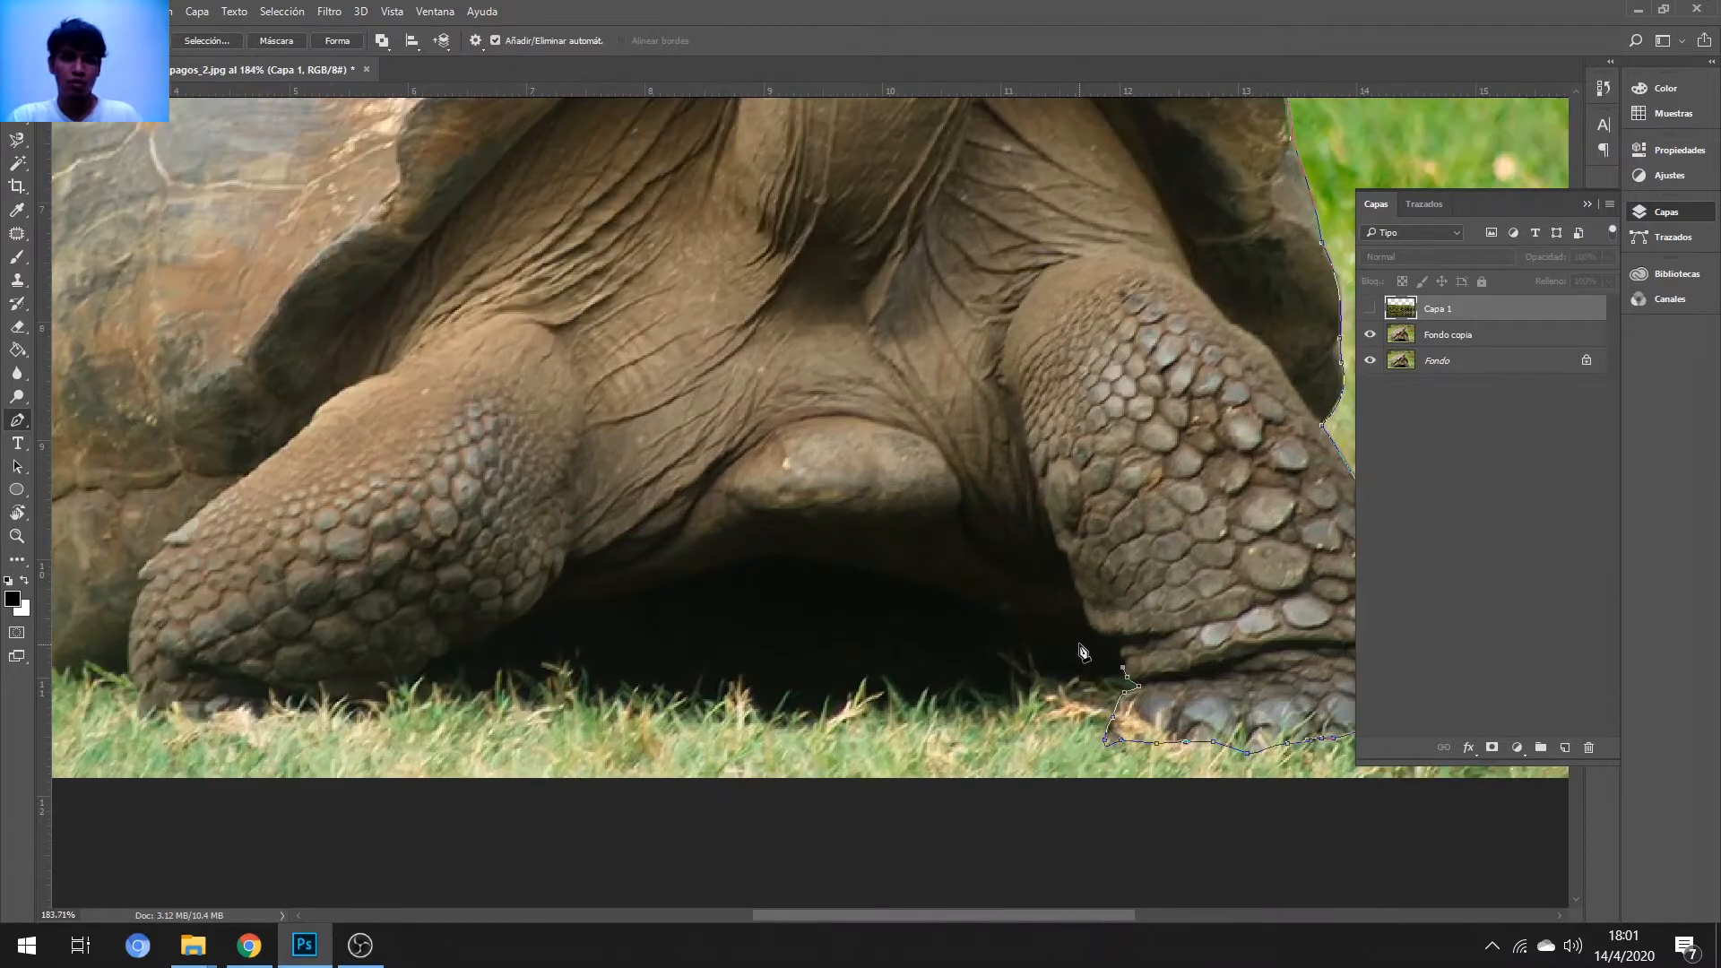
drag(1077, 640, 1030, 644)
alt+click(1076, 641)
drag(794, 561, 518, 608)
alt+click(793, 561)
alt+click(623, 598)
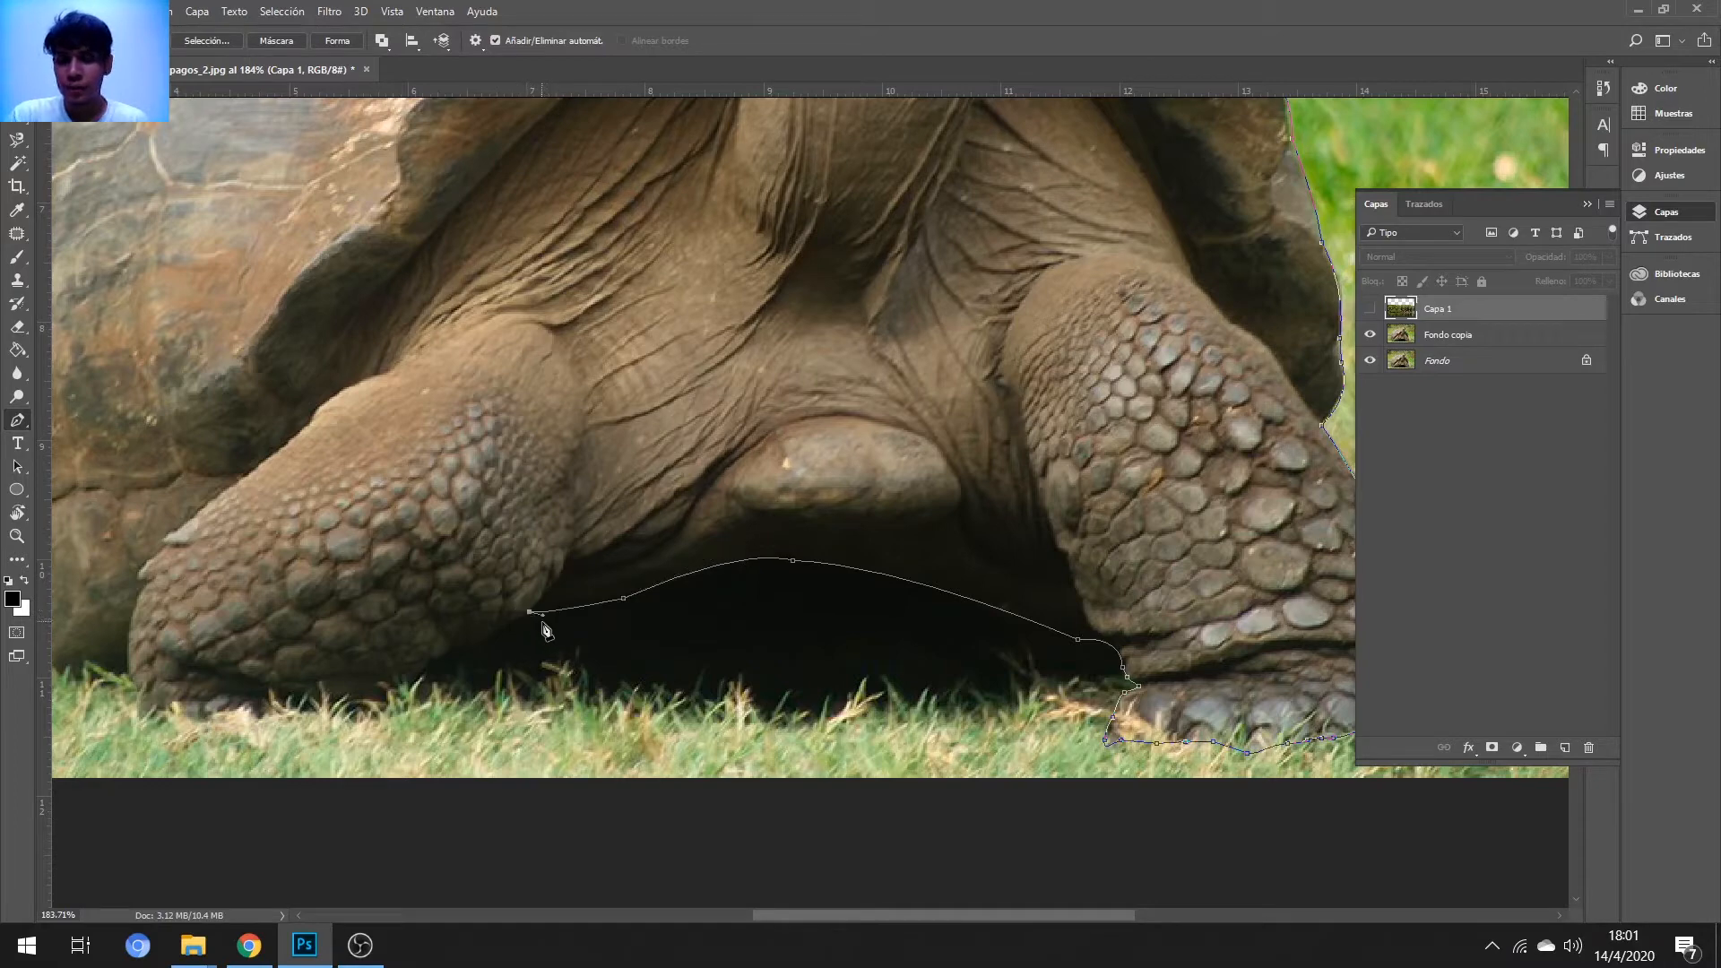
- Trace the shaded underside of the left-hand front leg with short segments down towards the grass
scroll(550, 666, up, 8)
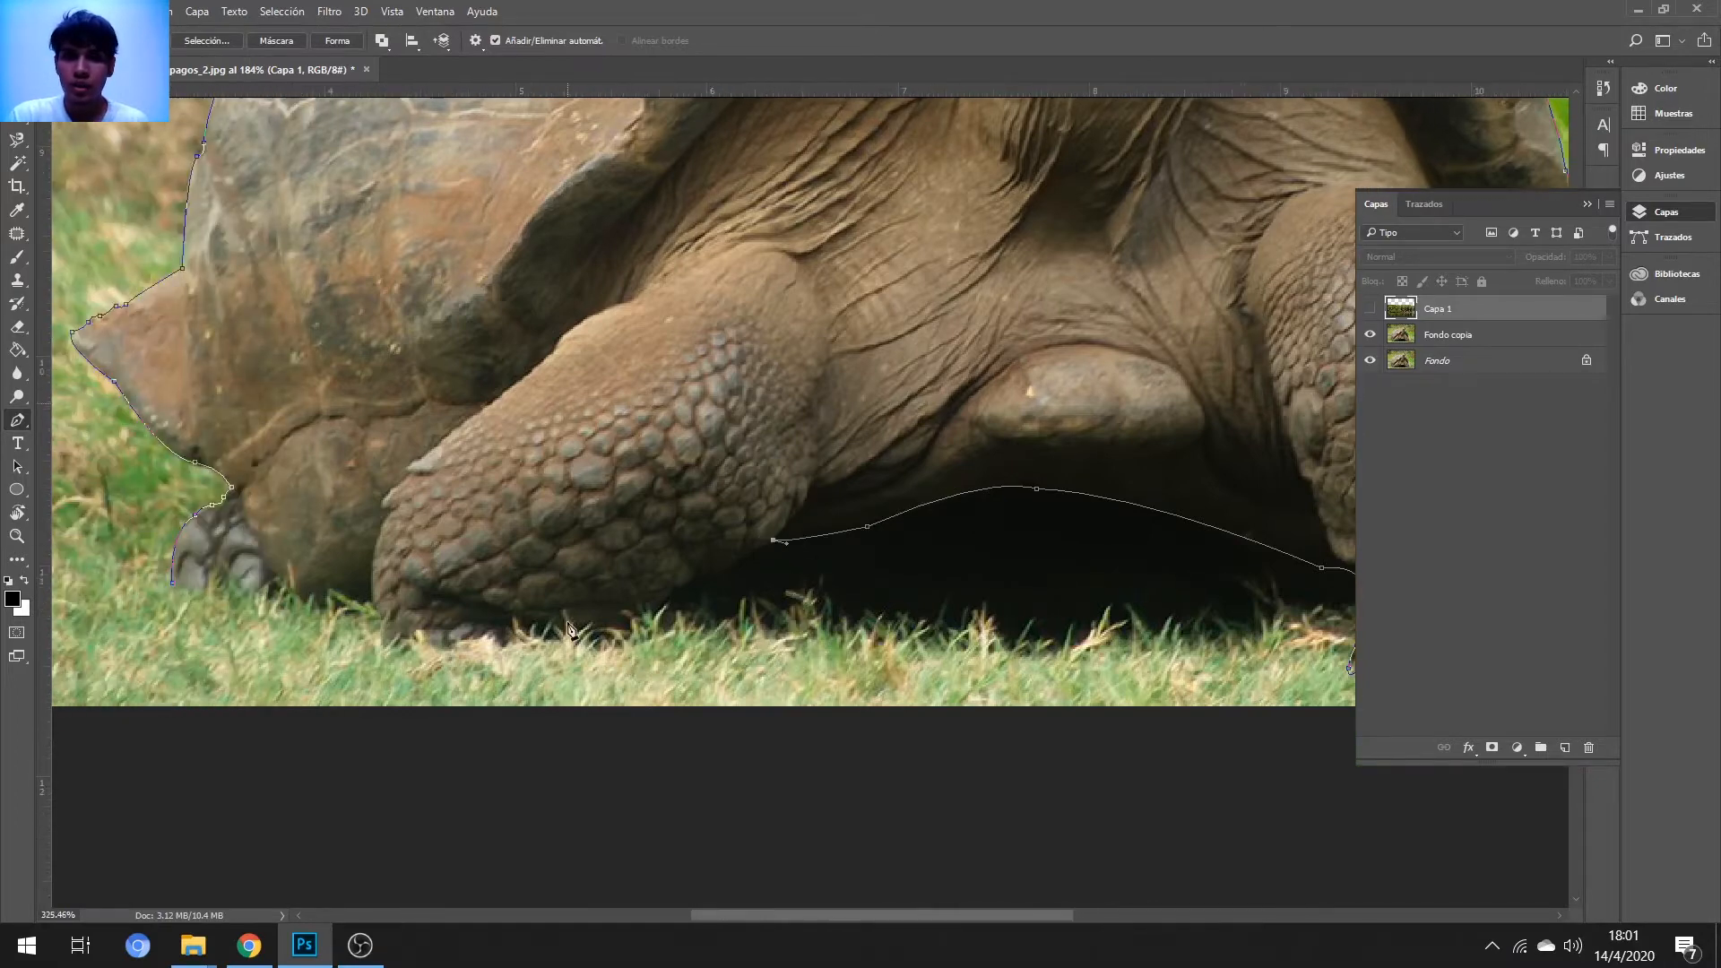
scroll(864, 511, down, 5)
scroll(864, 511, right, 4)
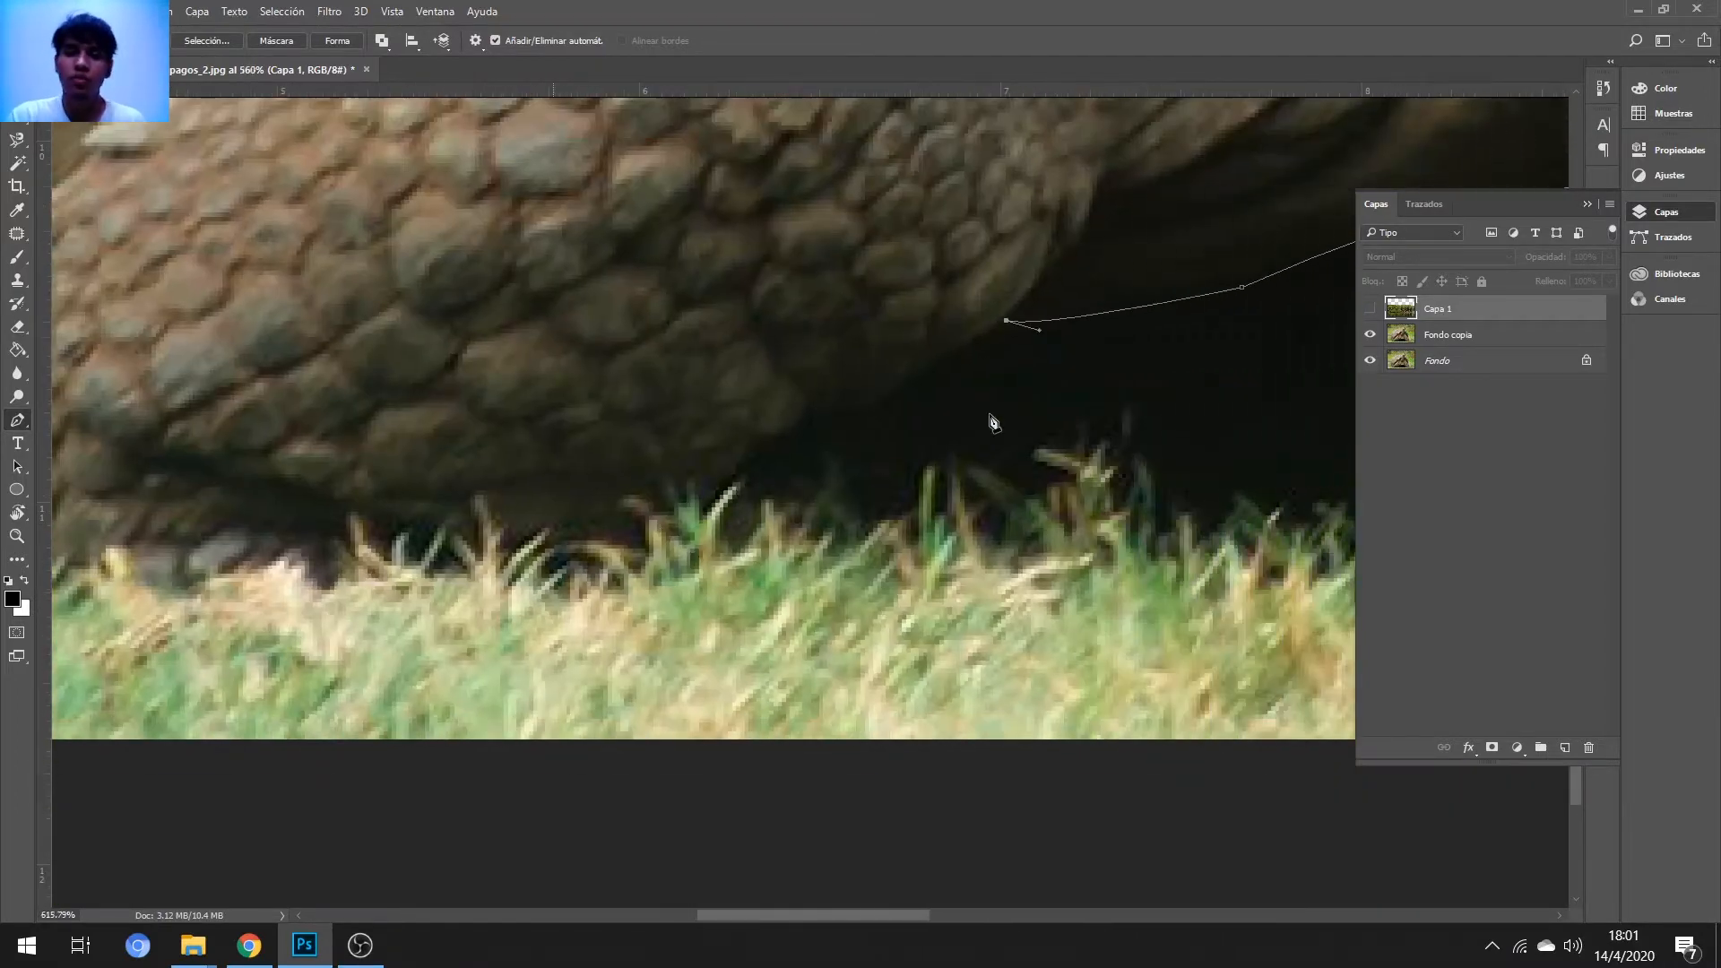
scroll(984, 419, up, 4)
drag(923, 405, 935, 399)
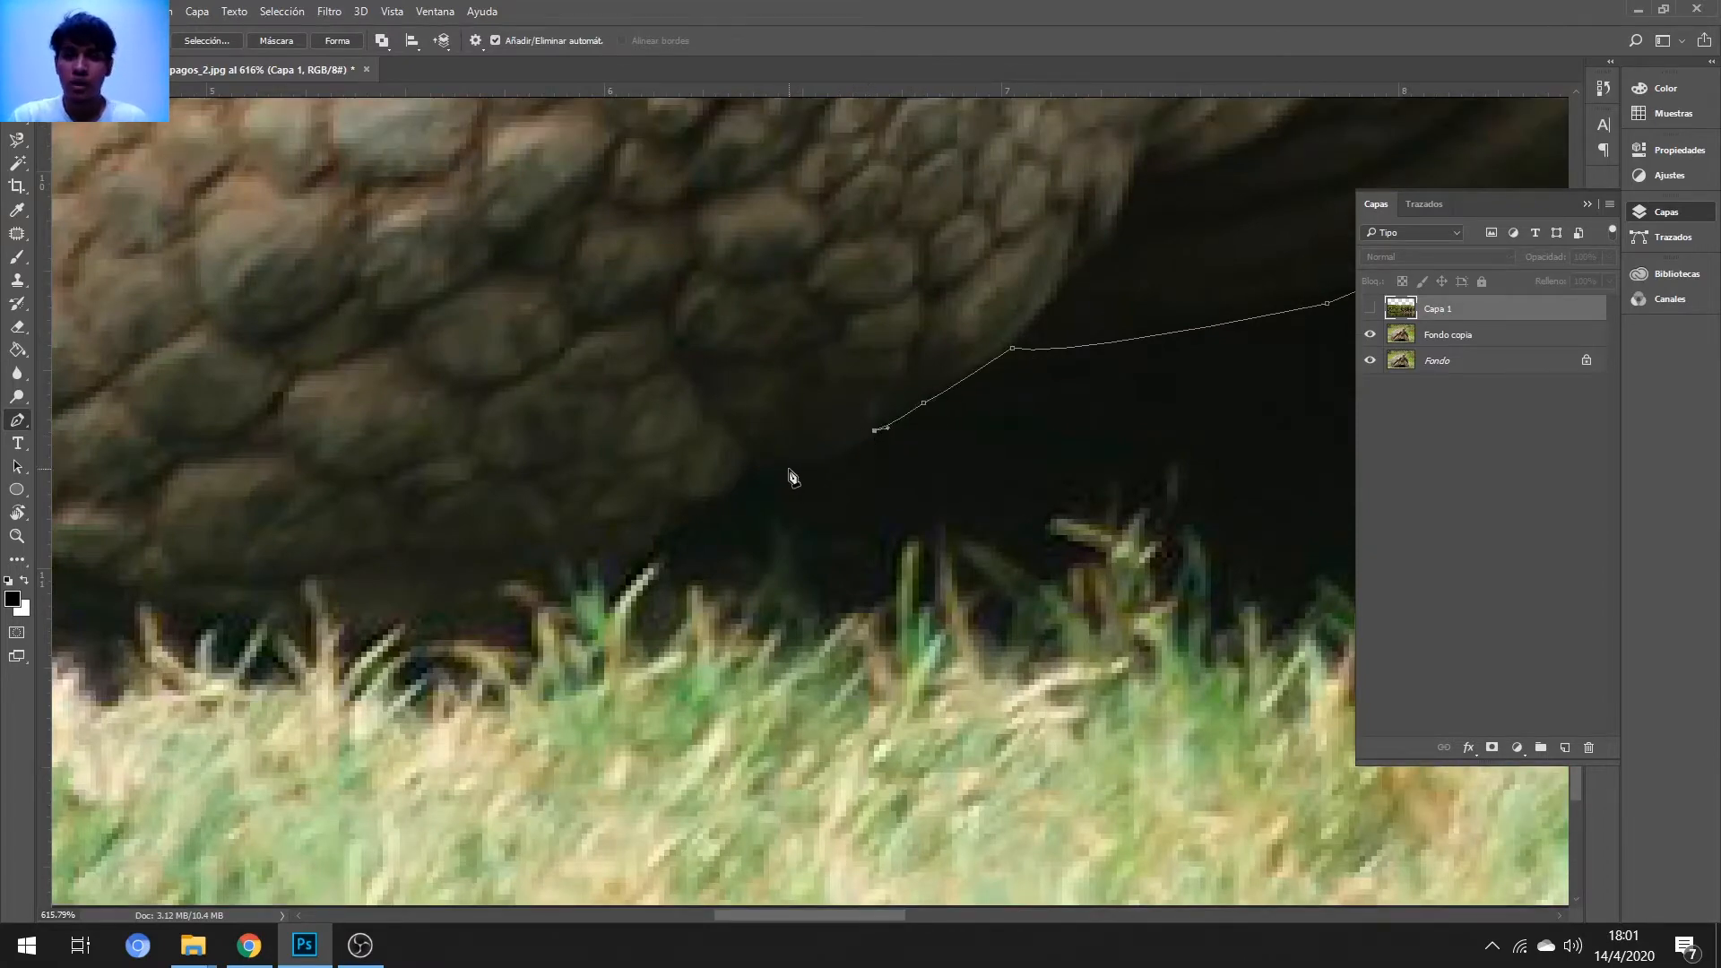
drag(790, 468, 795, 476)
click(751, 481)
click(730, 491)
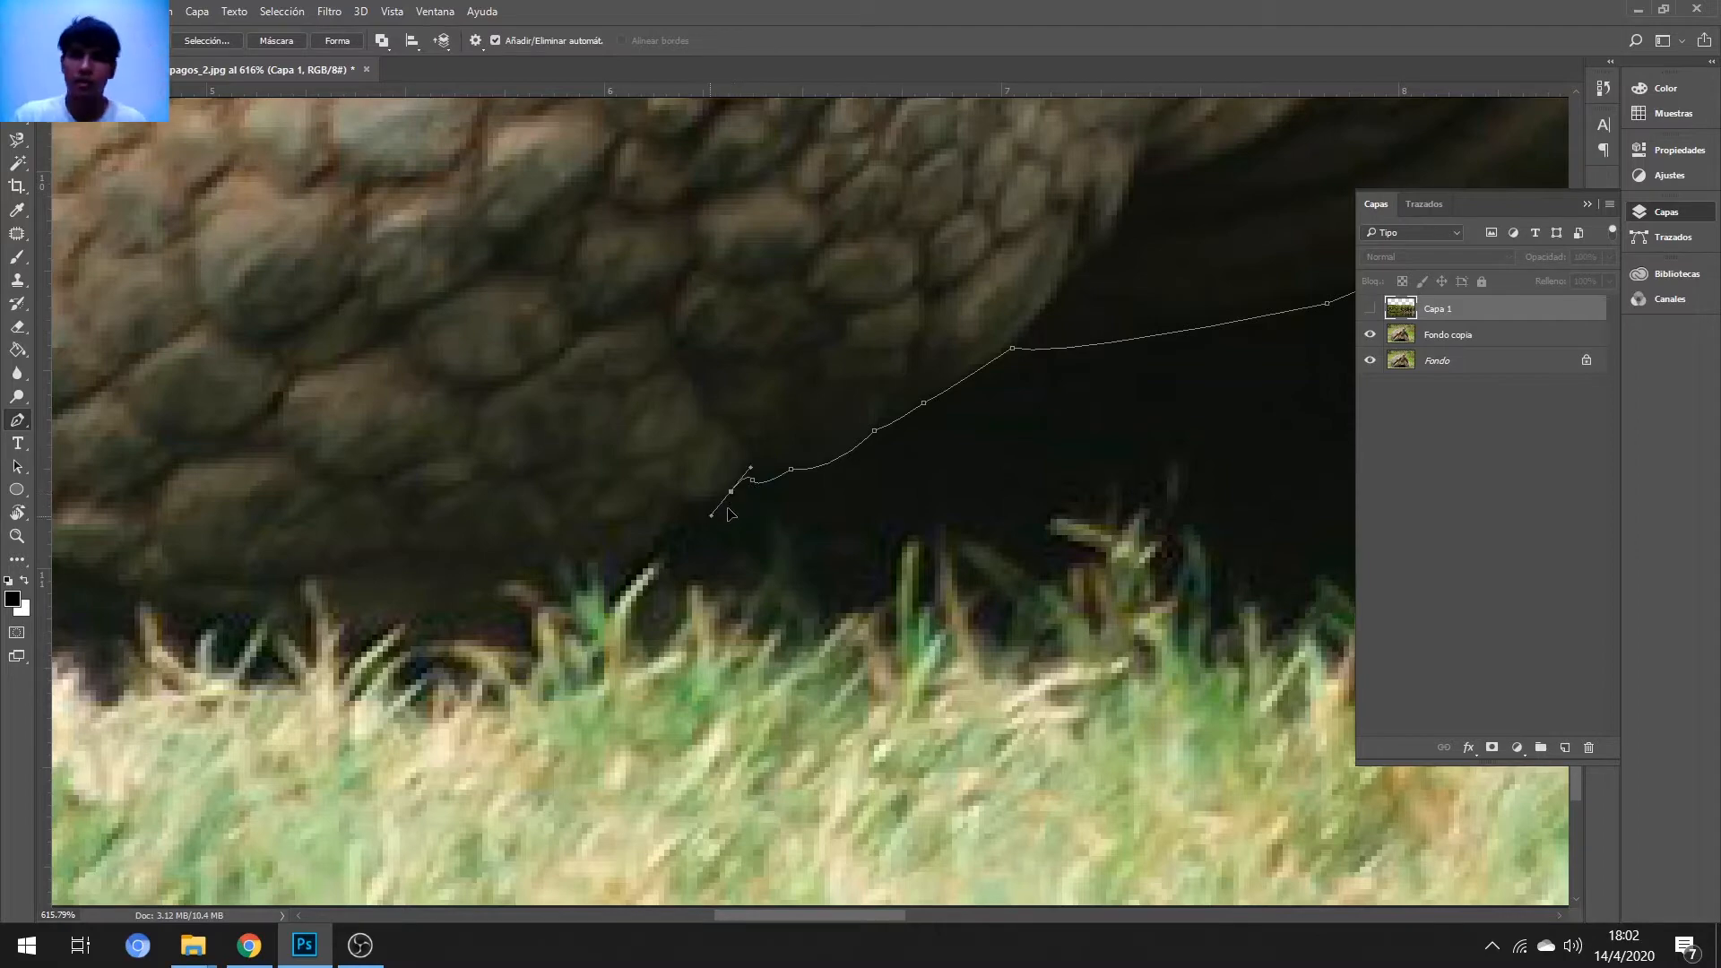
mouse_move(675, 502)
mouse_down()
mouse_move(658, 505)
mouse_move(677, 502)
mouse_up()
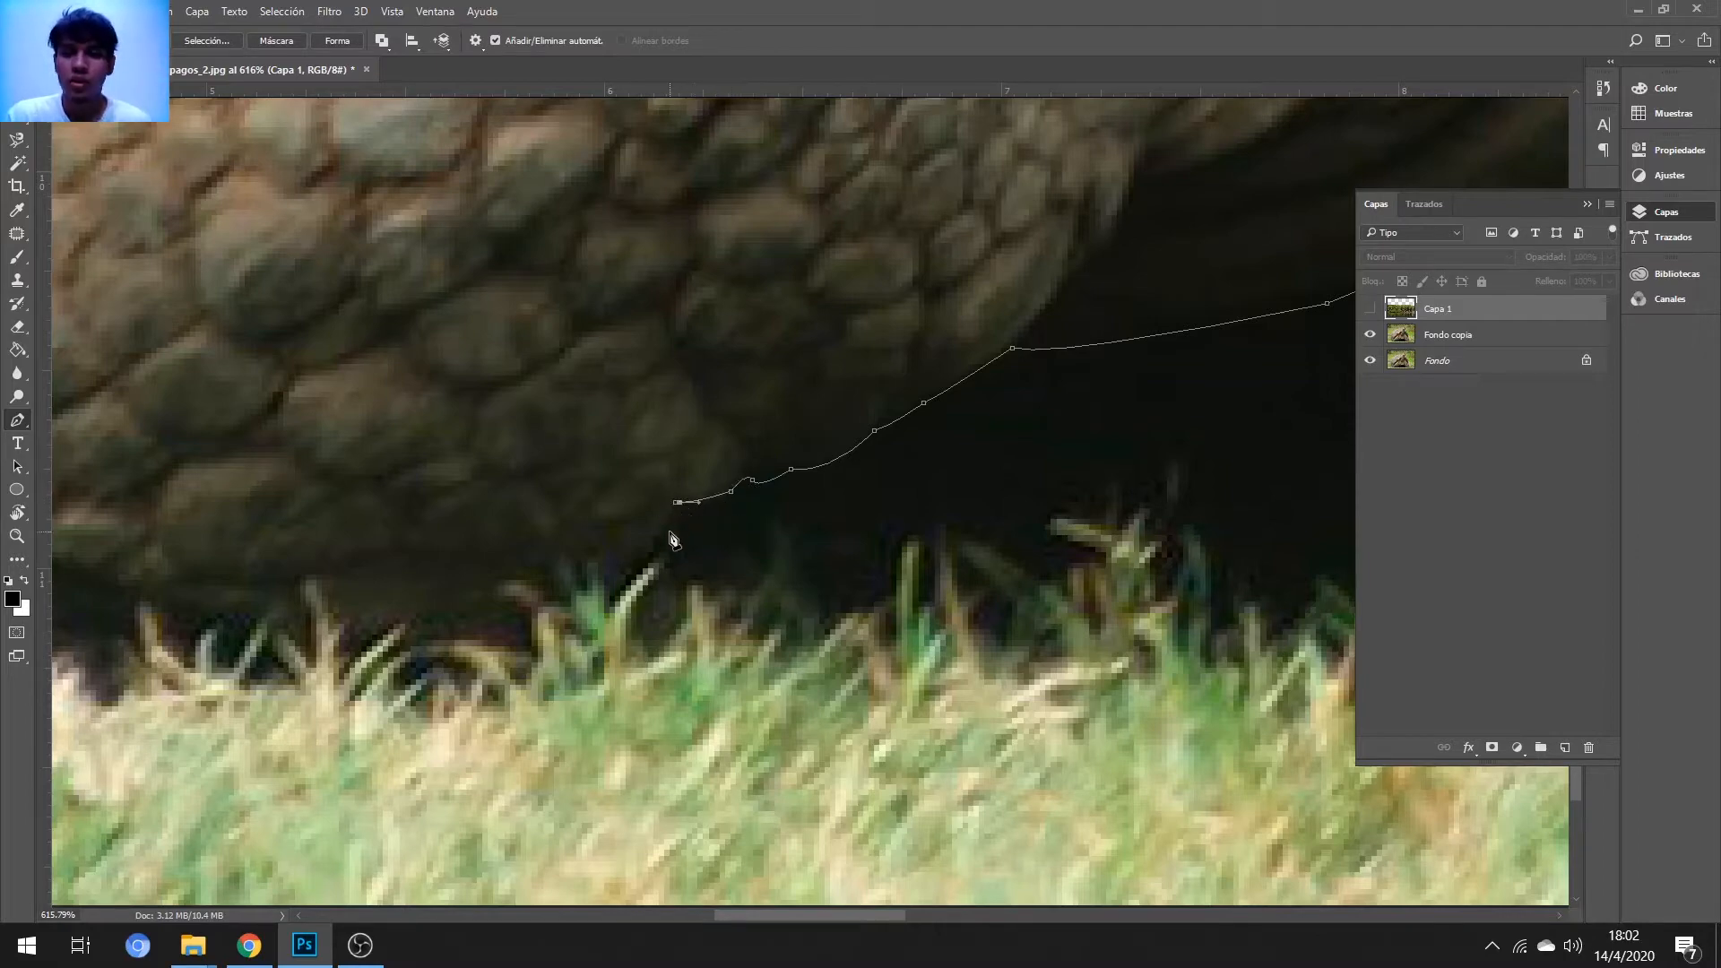
- Continue the path along the grass line beneath the left-hand front leg towards its foot
drag(643, 563, 541, 612)
click(615, 602)
drag(400, 633, 439, 640)
scroll(440, 640, down, 4)
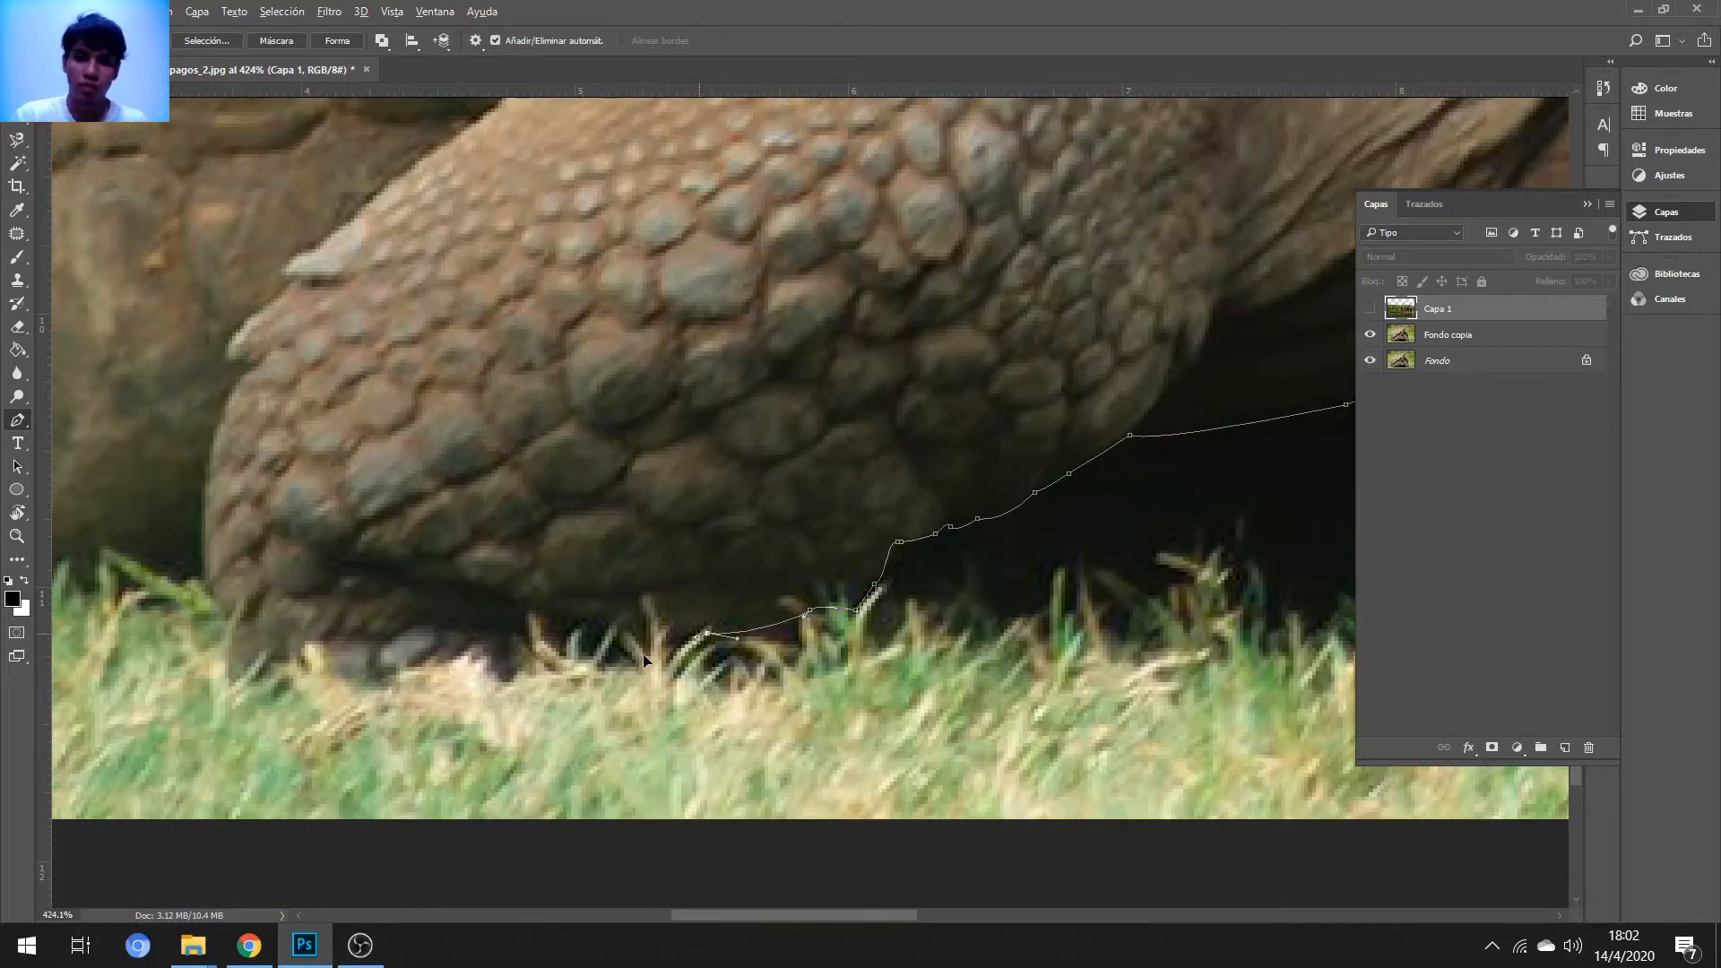
click(623, 667)
- Follow the bottom of the left-hand front foot along the grass and turn up its outer edge
click(498, 667)
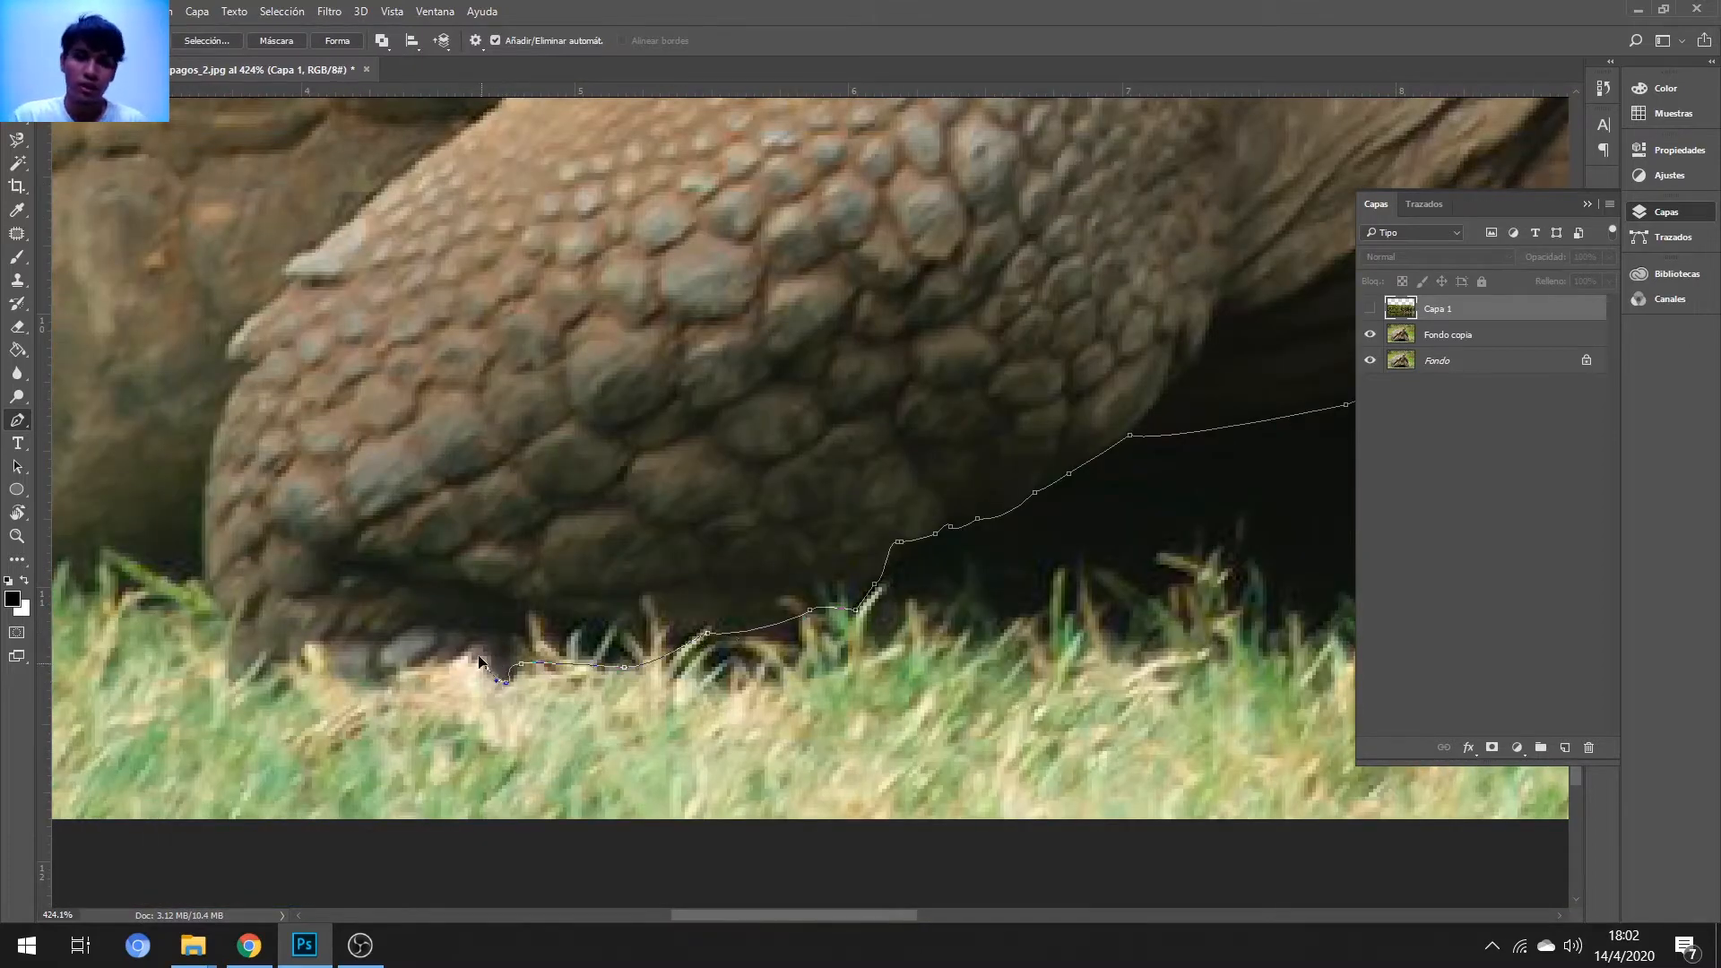
click(377, 671)
click(329, 679)
click(248, 679)
drag(227, 659, 230, 632)
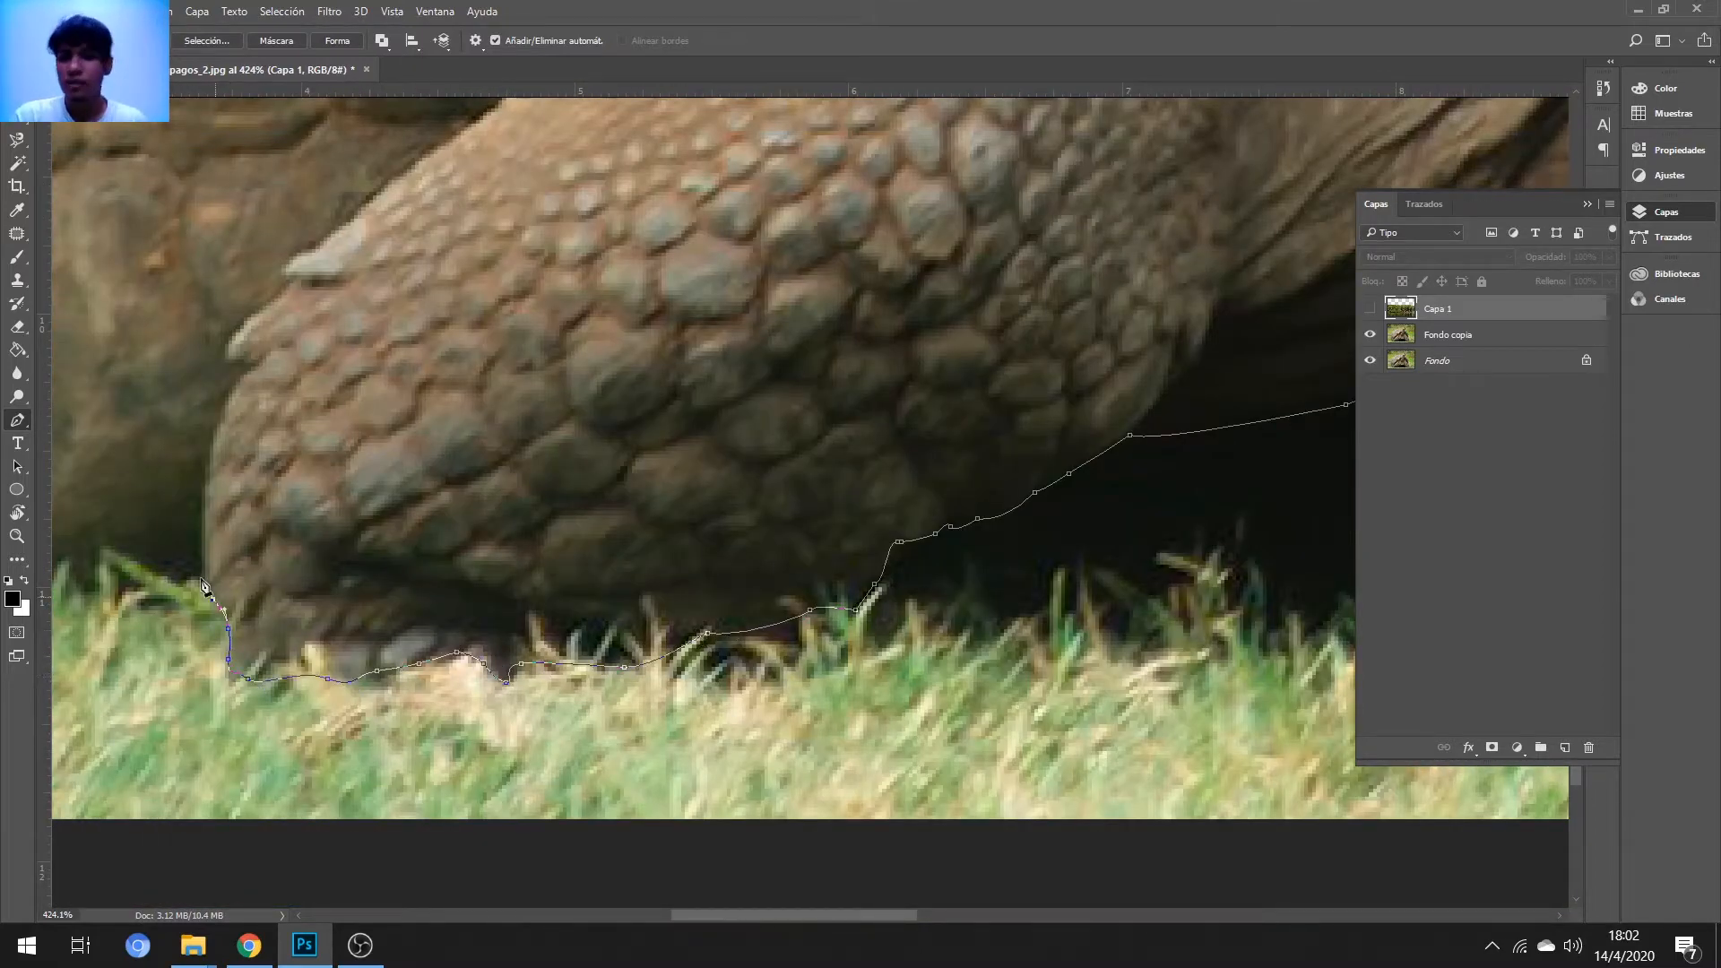
- Trace the underside of the rear body and the hind foot, closing the path at its starting anchor
scroll(224, 582, down, 2)
scroll(228, 579, left, 5)
scroll(778, 568, up, 3)
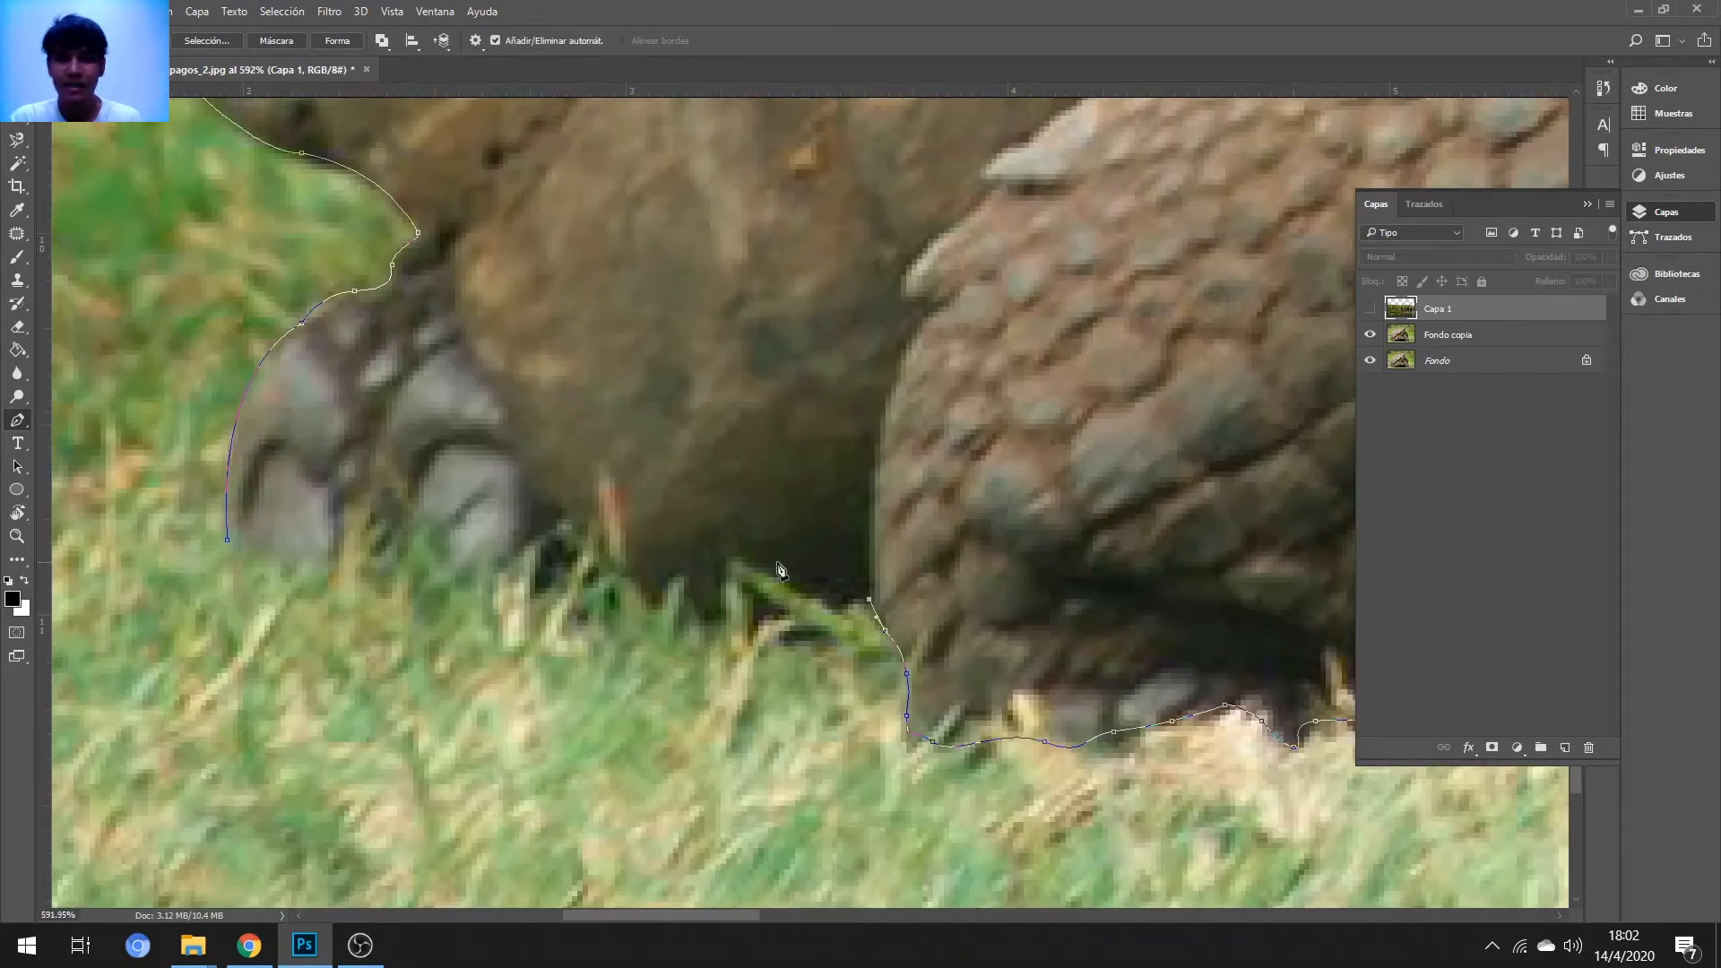
drag(692, 632, 656, 616)
click(366, 579)
click(287, 578)
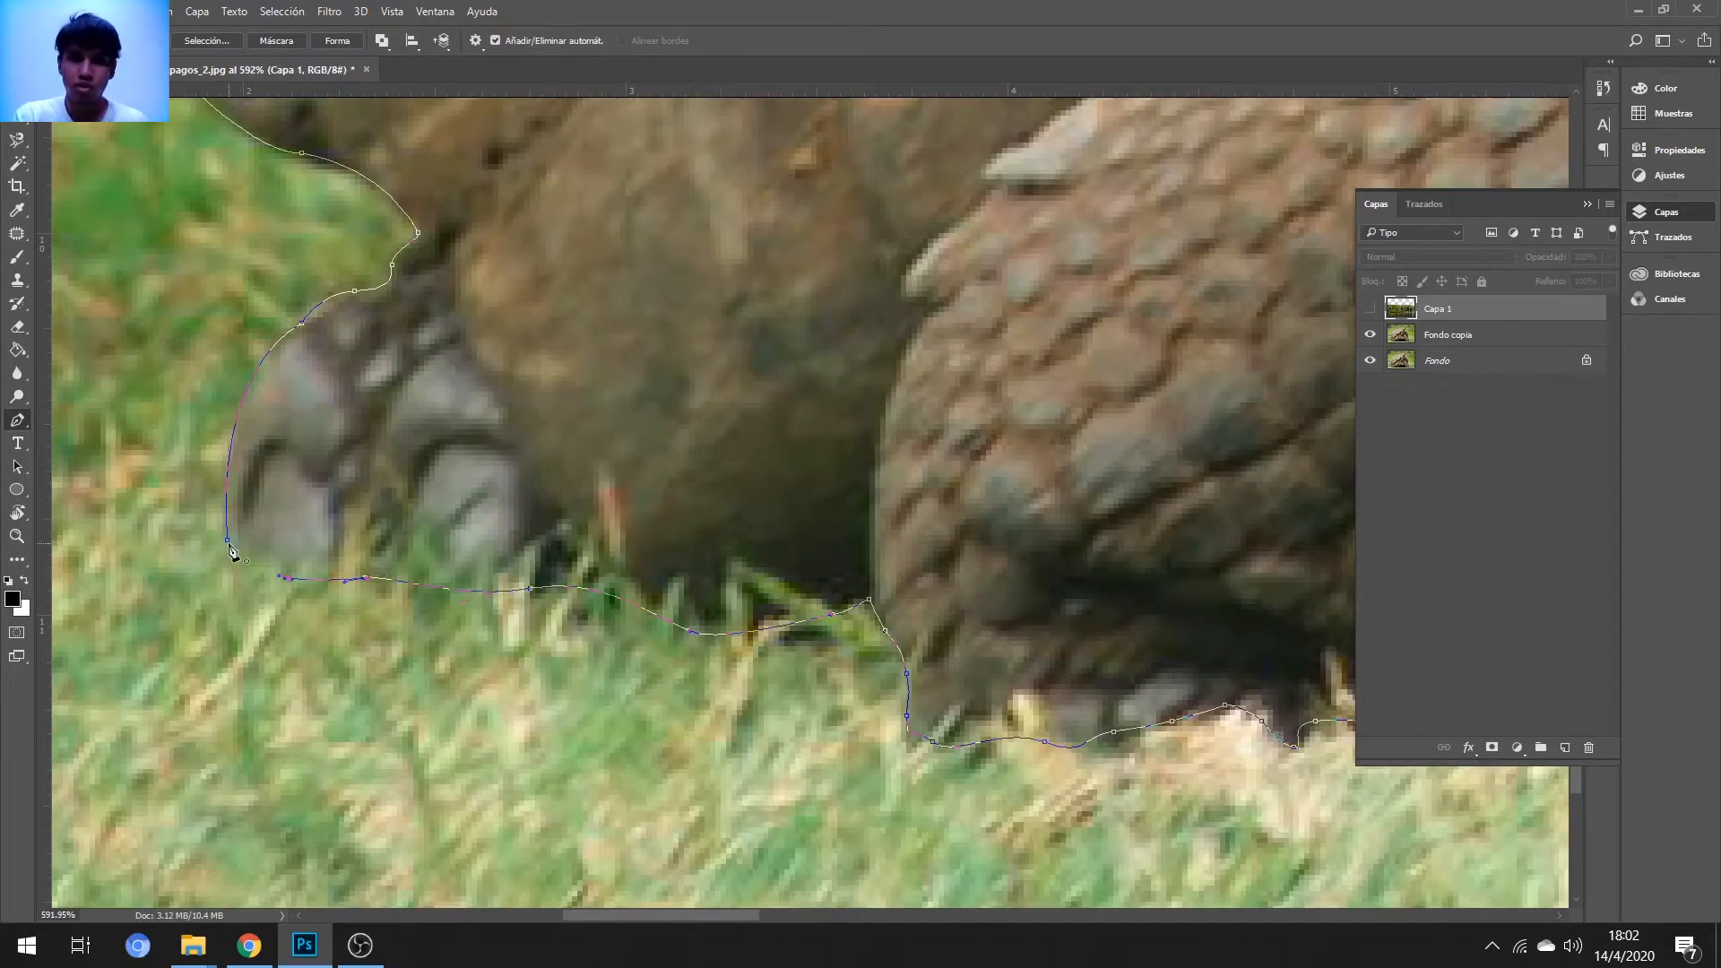
click(226, 541)
- Lower the two middle anchors of the belly segment into the dark shadow between the front legs
key(ctrl+0)
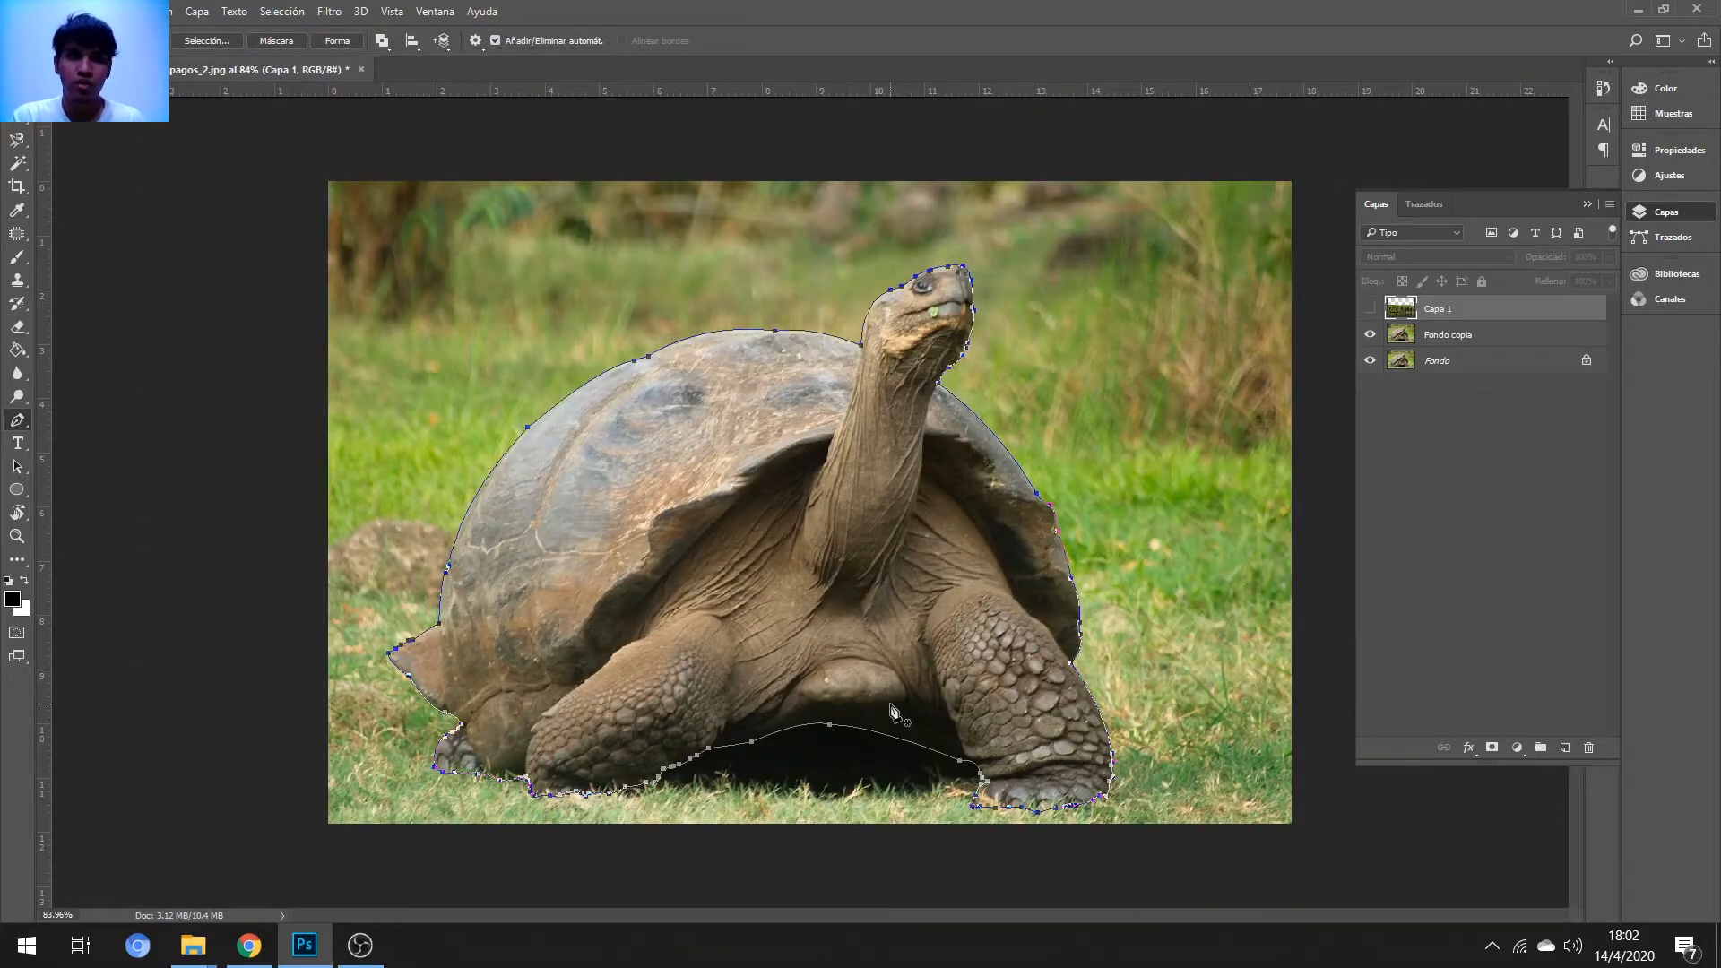
key(a)
scroll(810, 735, up, 1)
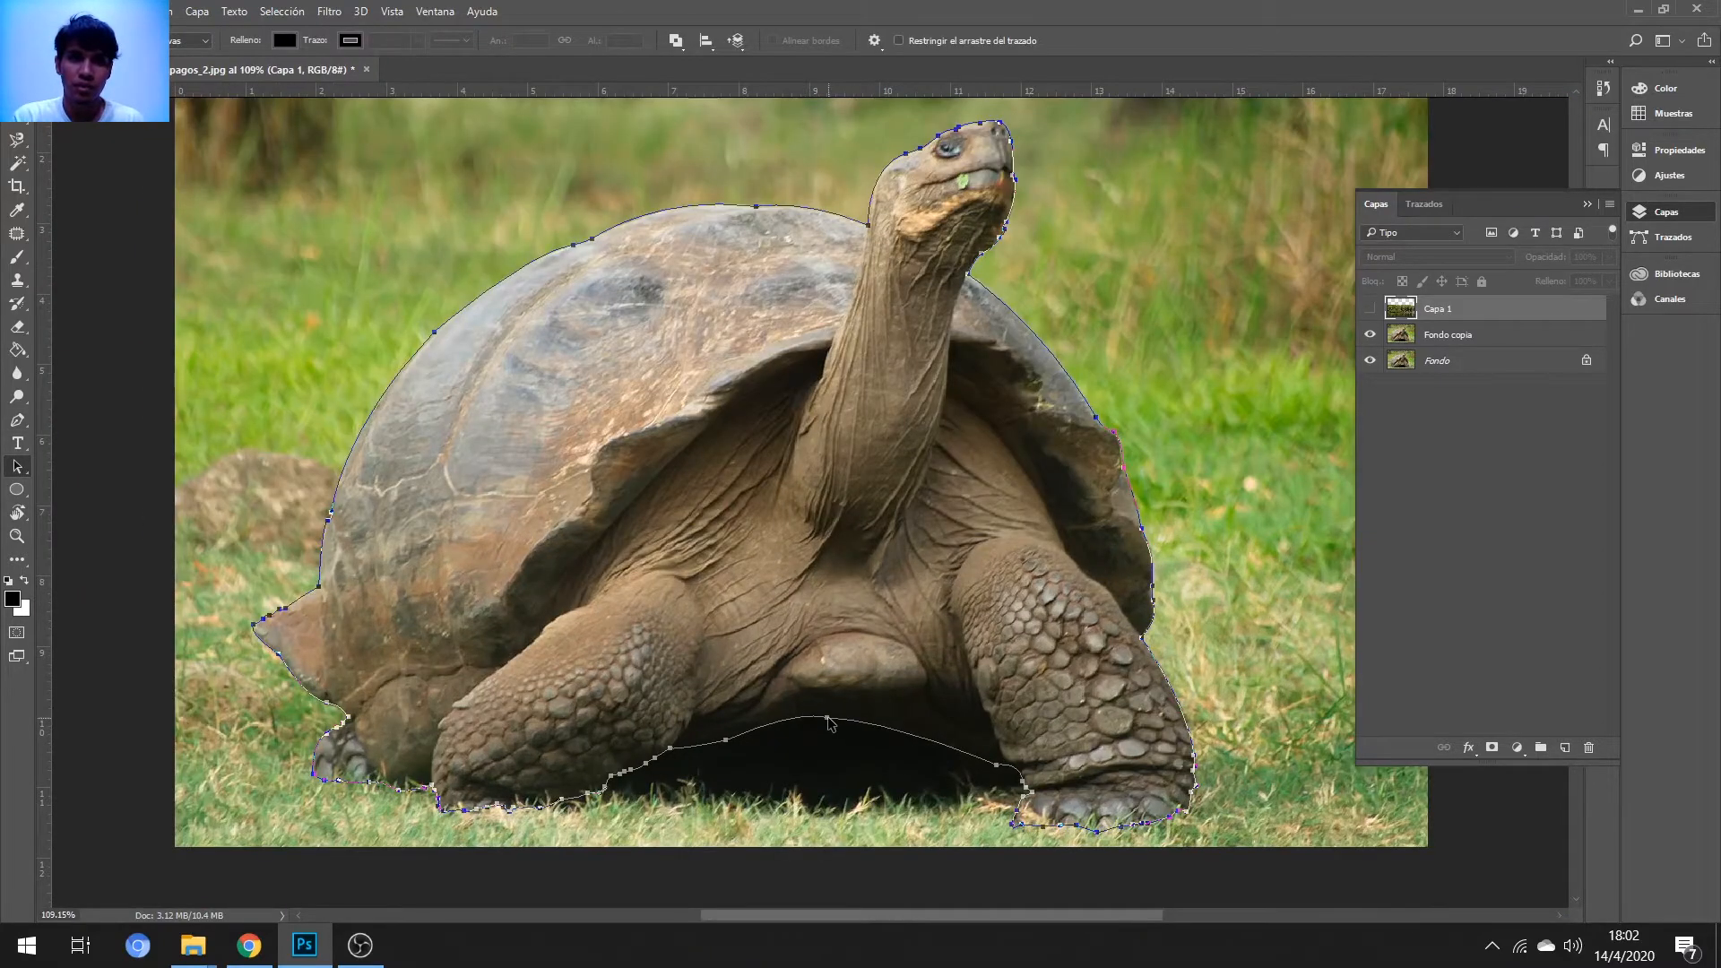
key(p)
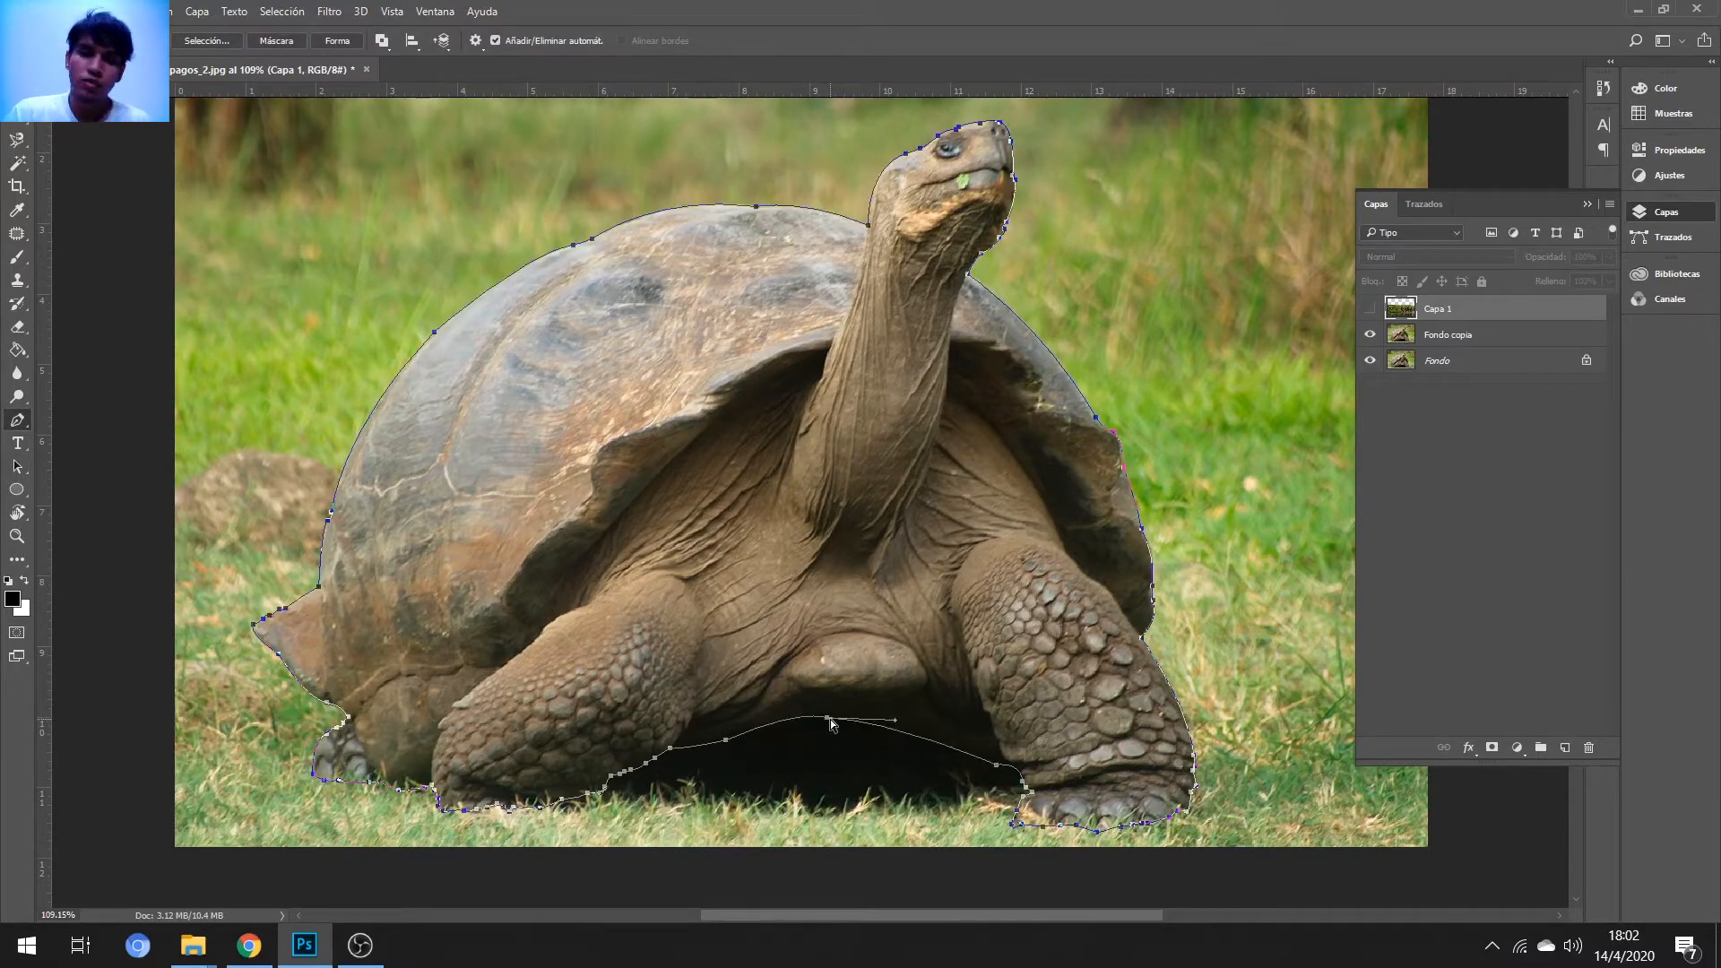
drag(826, 724, 845, 763)
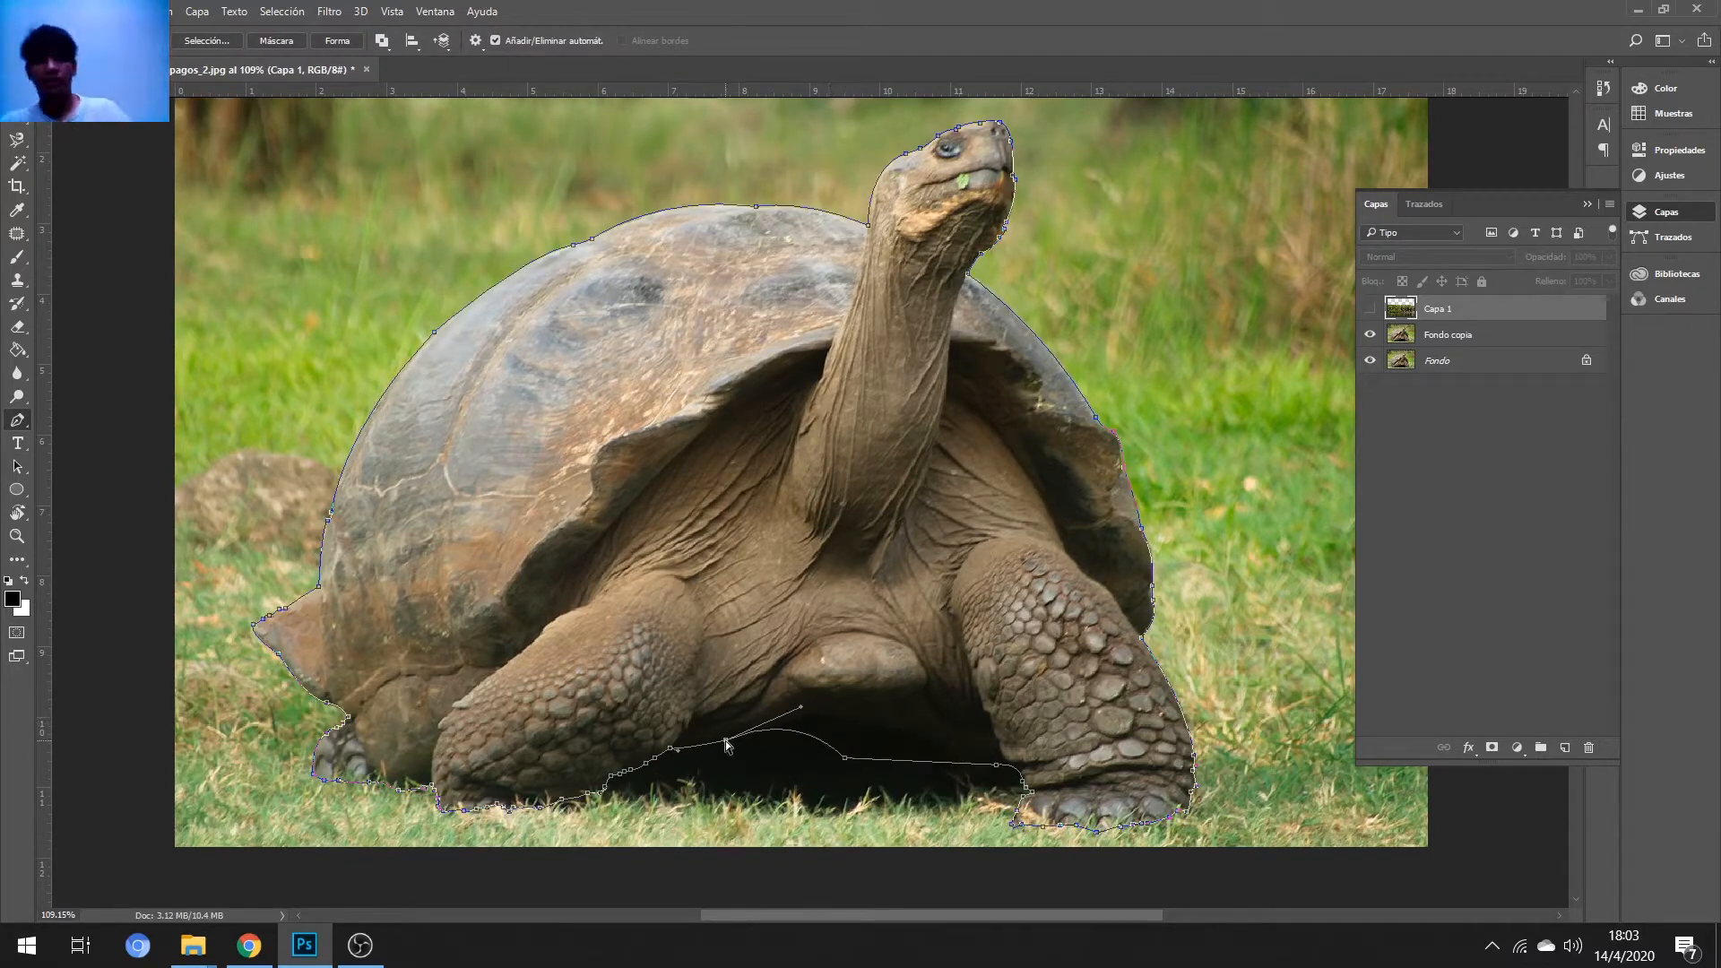
drag(726, 742, 801, 753)
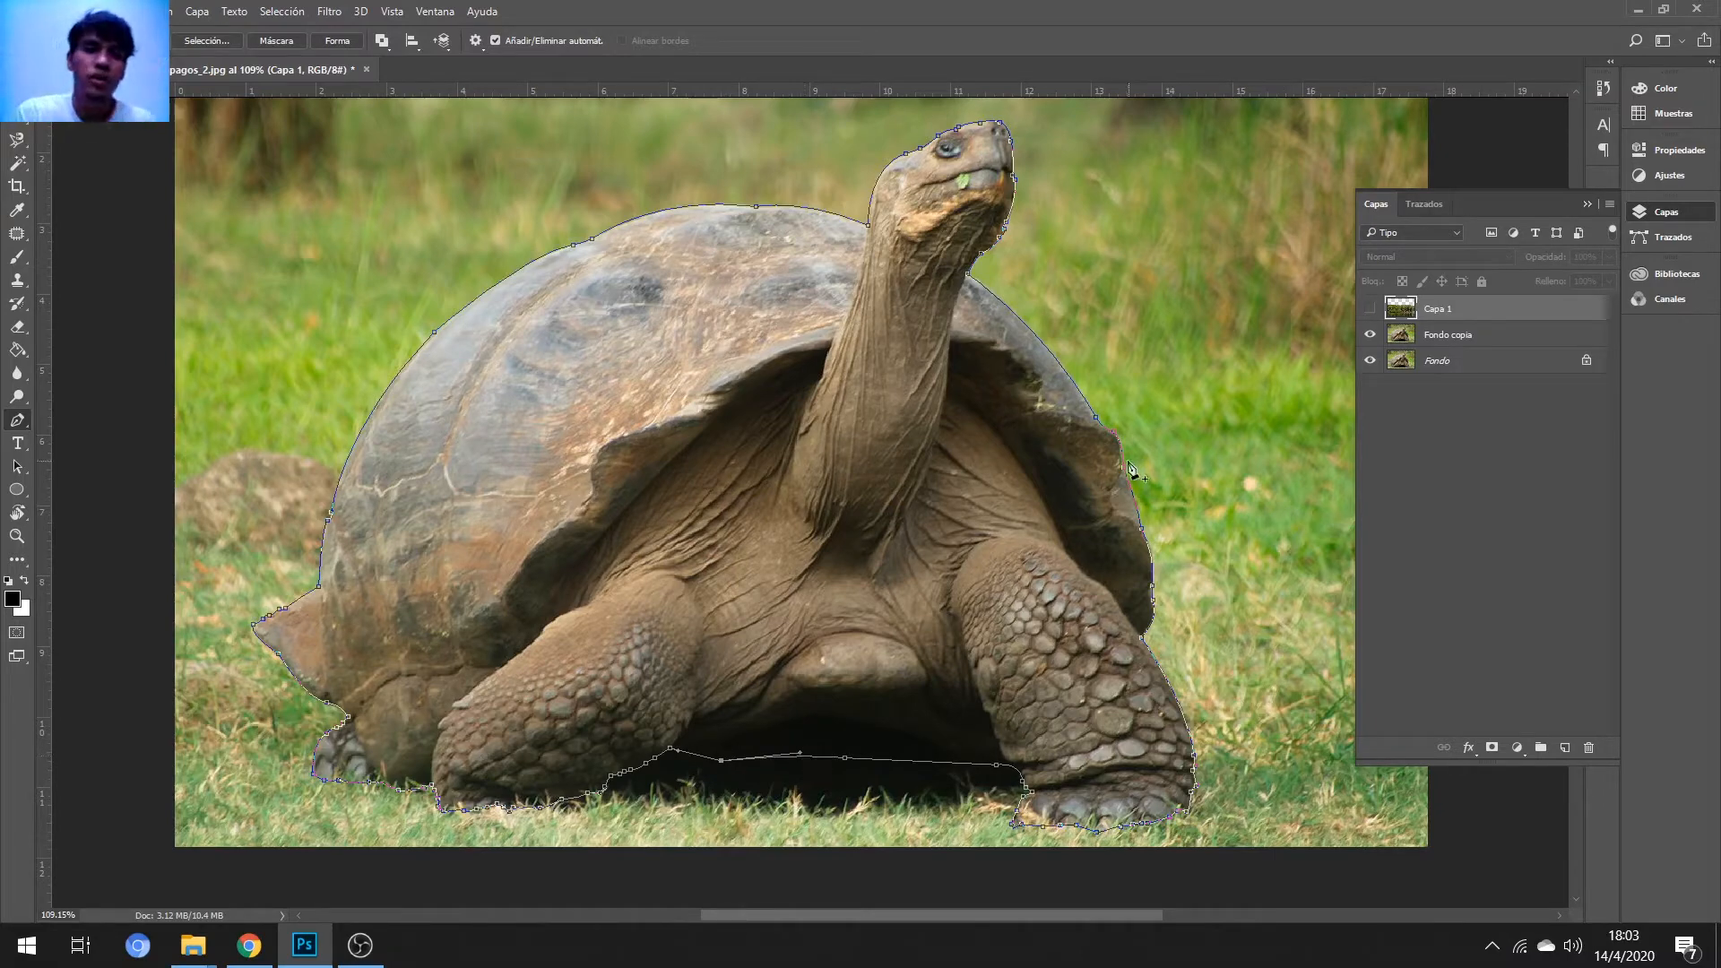
- Try to turn the closed tortoise path into a selection with the default settings, and undo it
right_click(768, 447)
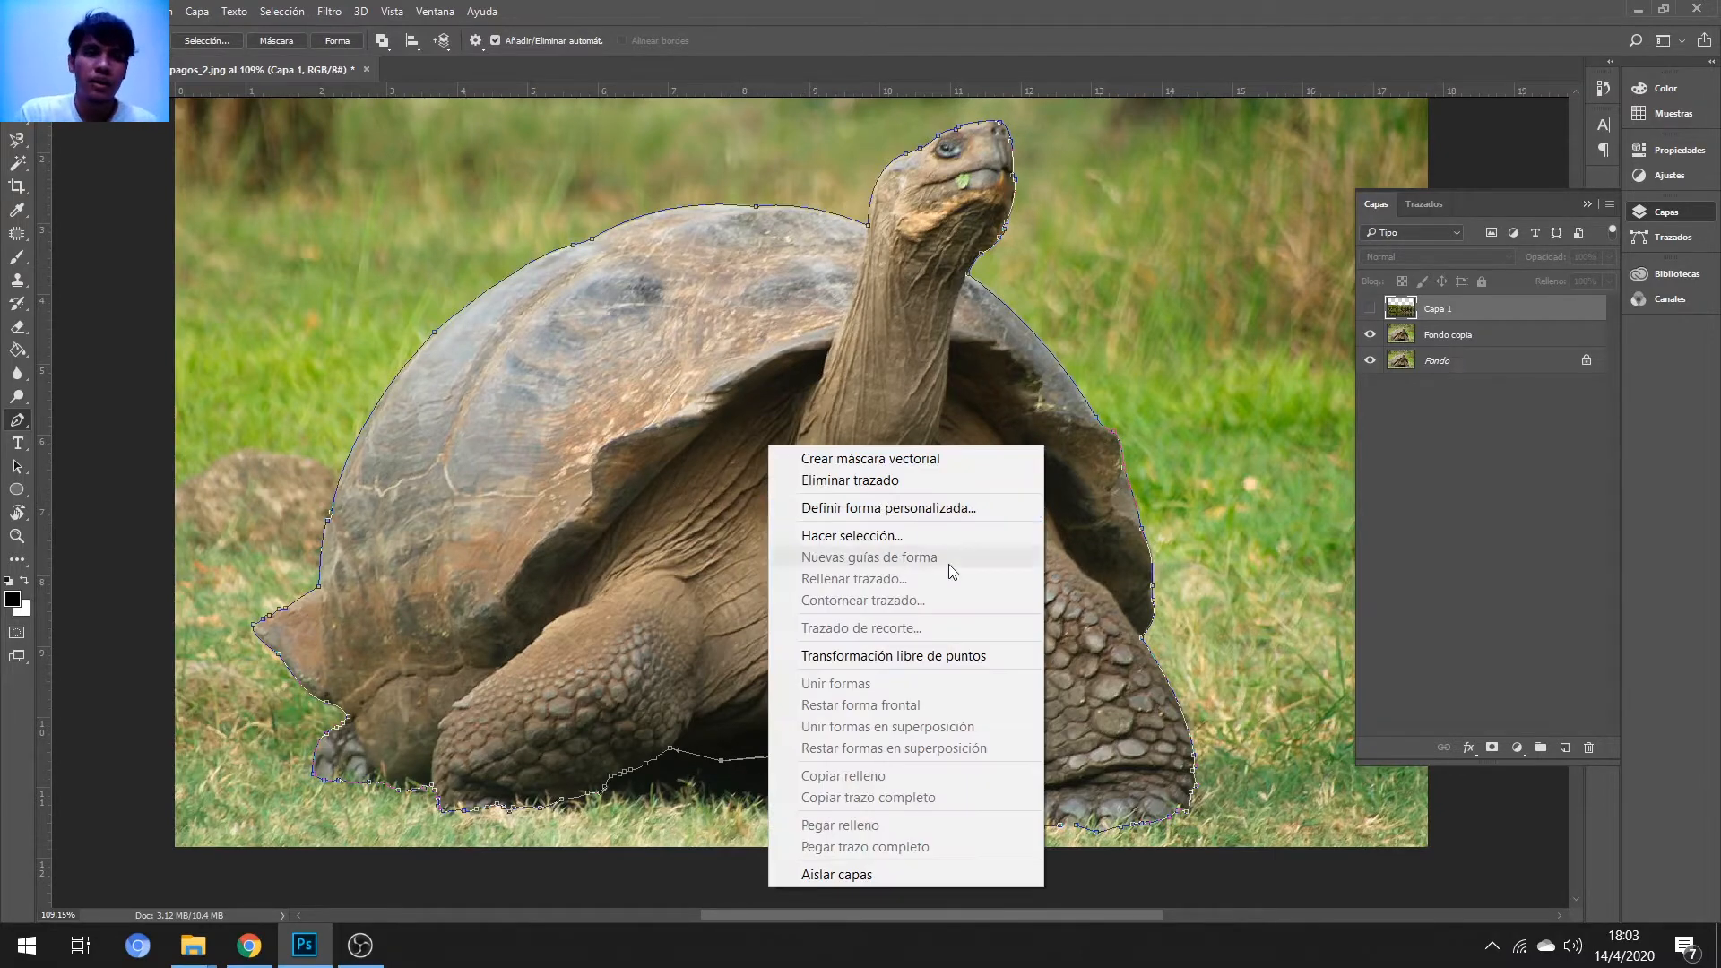
click(882, 534)
click(1020, 276)
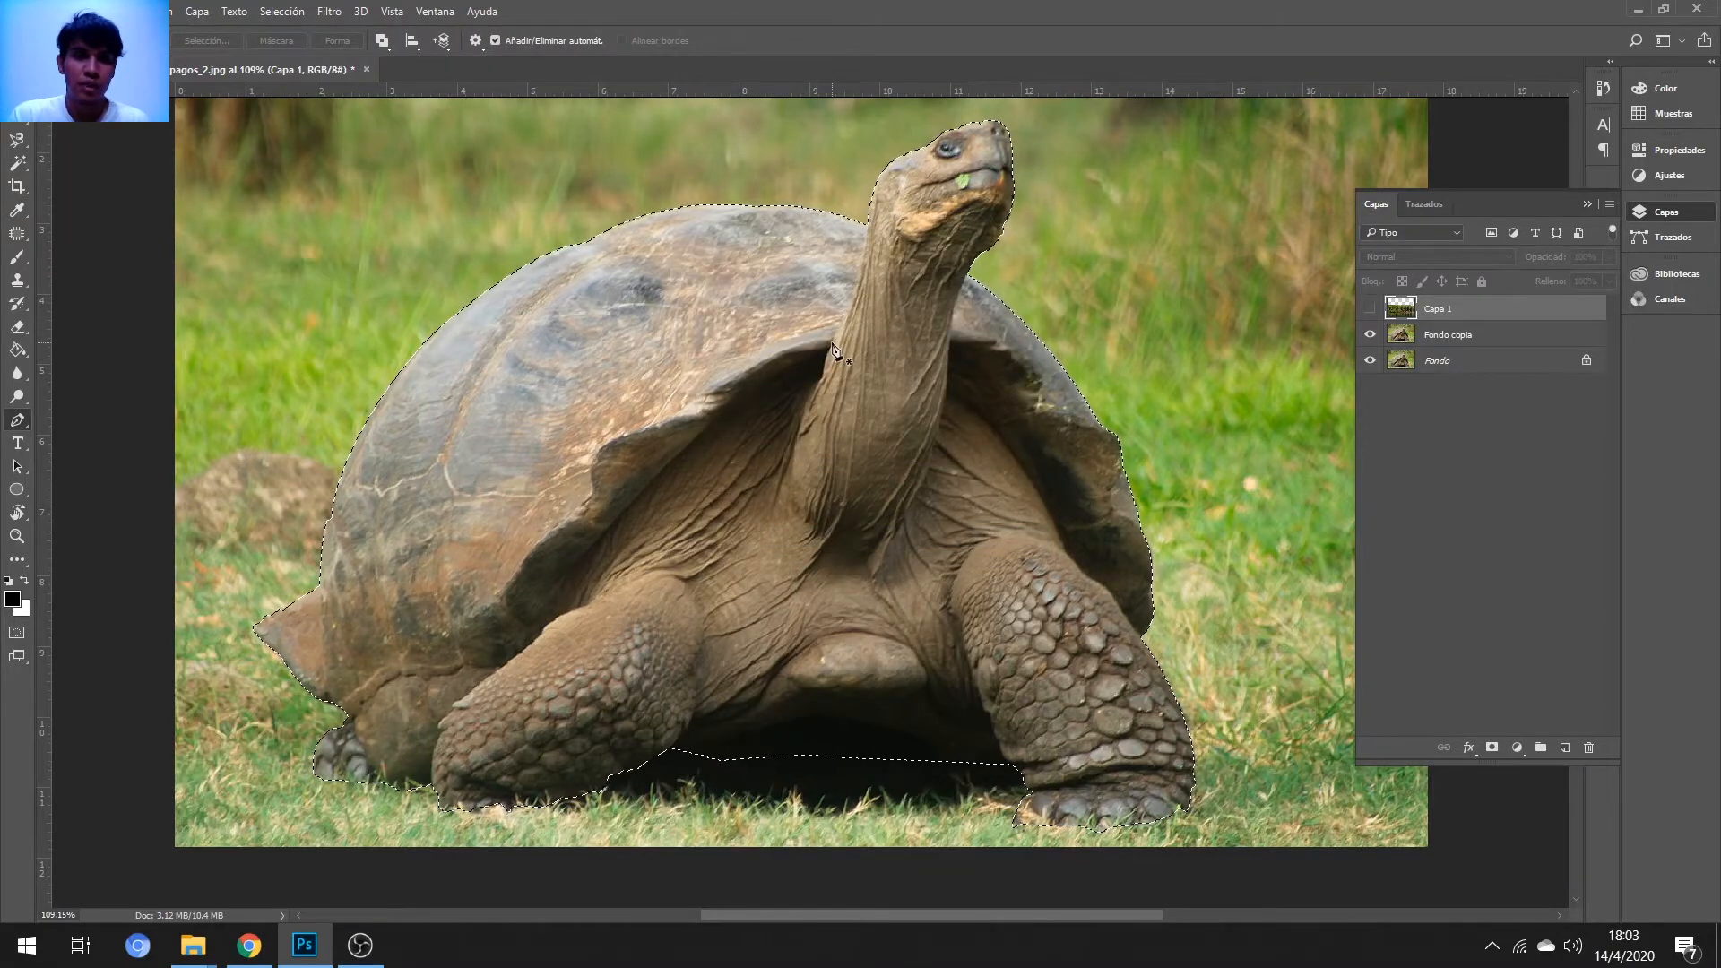
key(ctrl+z)
- Define the tortoise path as a custom shape with the name Forma 1
right_click(774, 372)
click(932, 333)
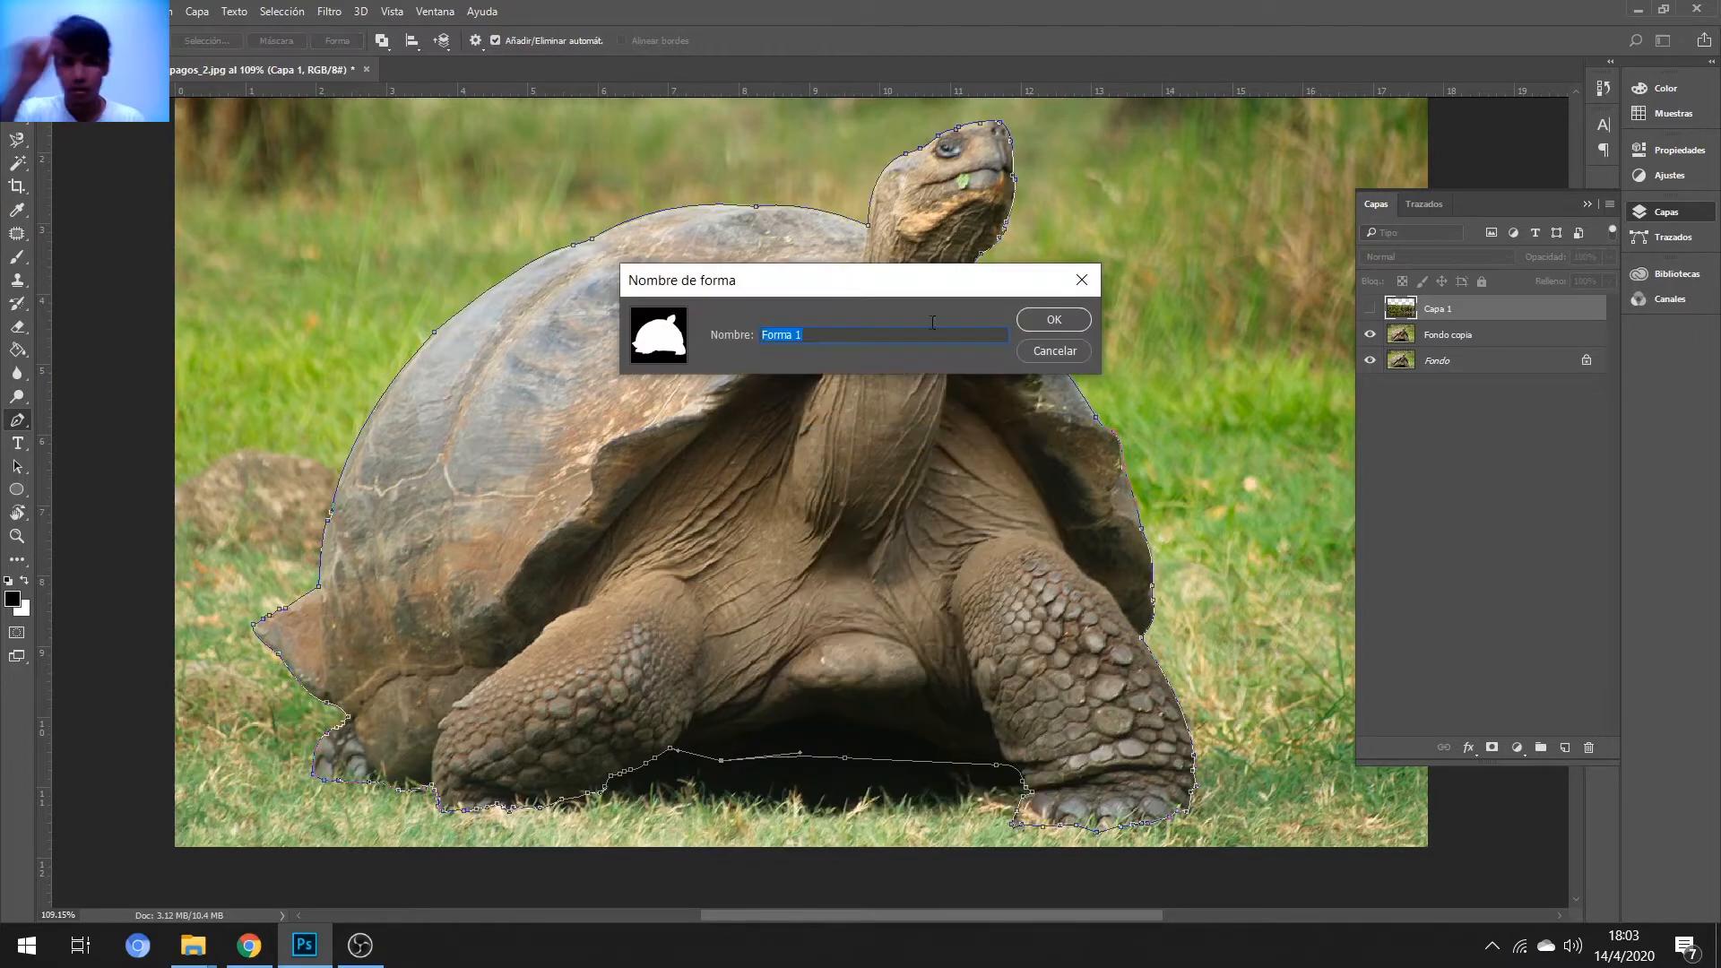
click(1050, 322)
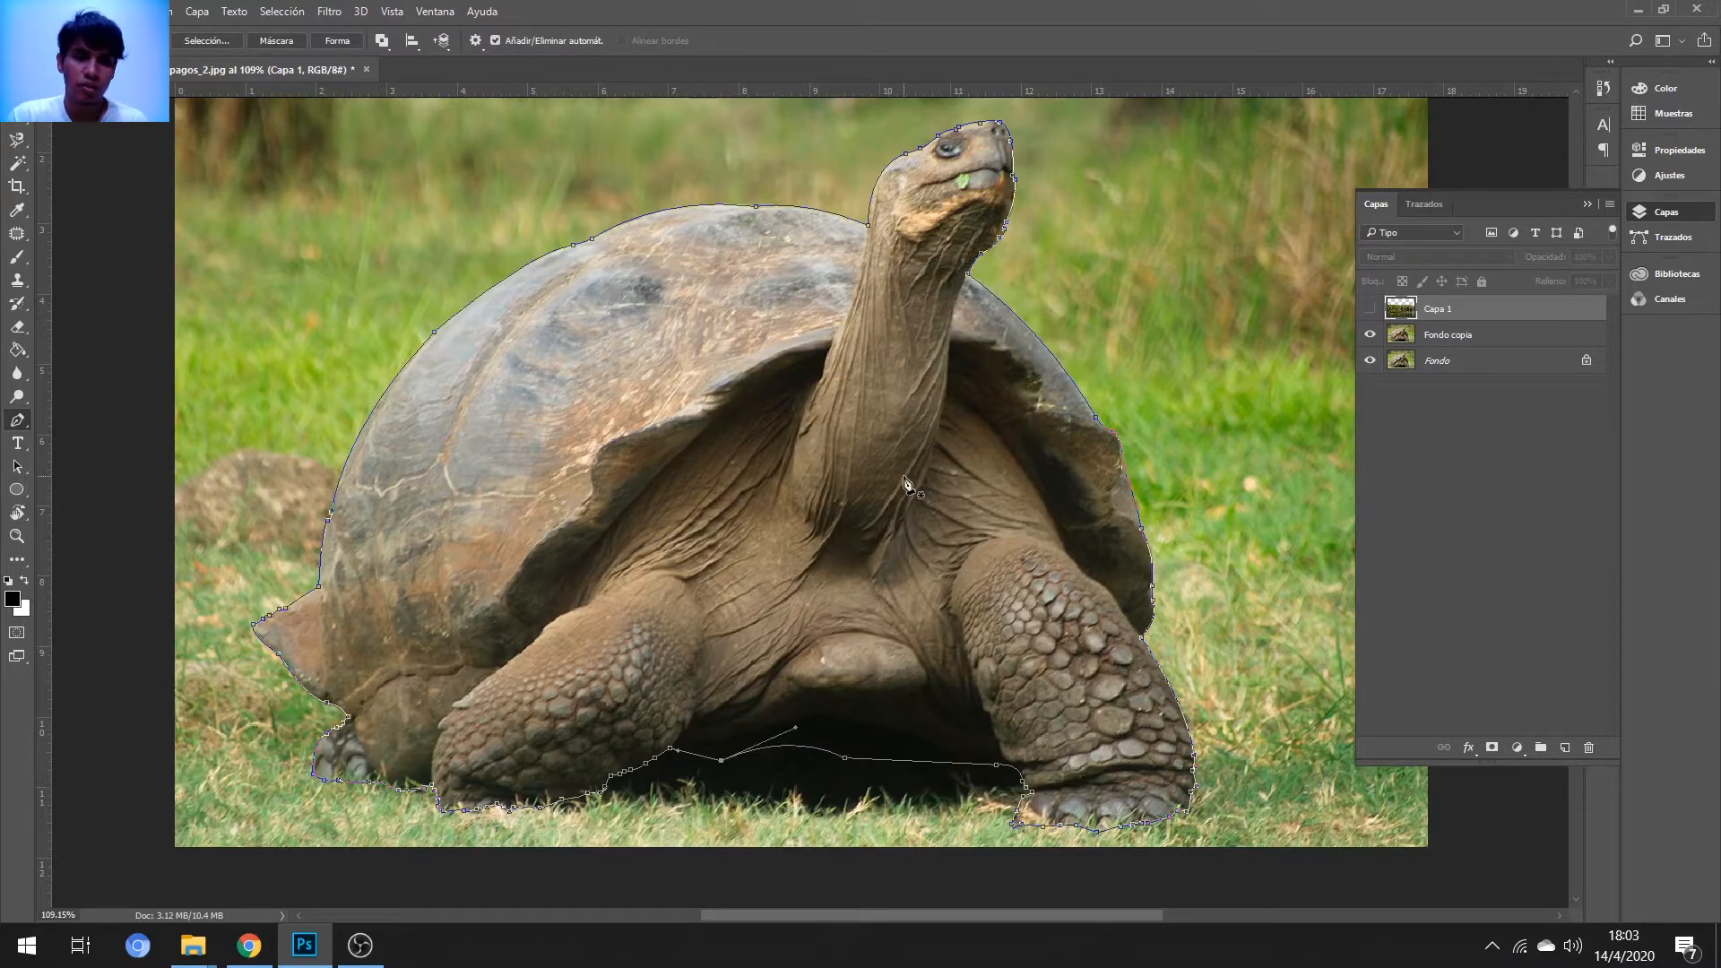
right_click(869, 446)
click(26, 120)
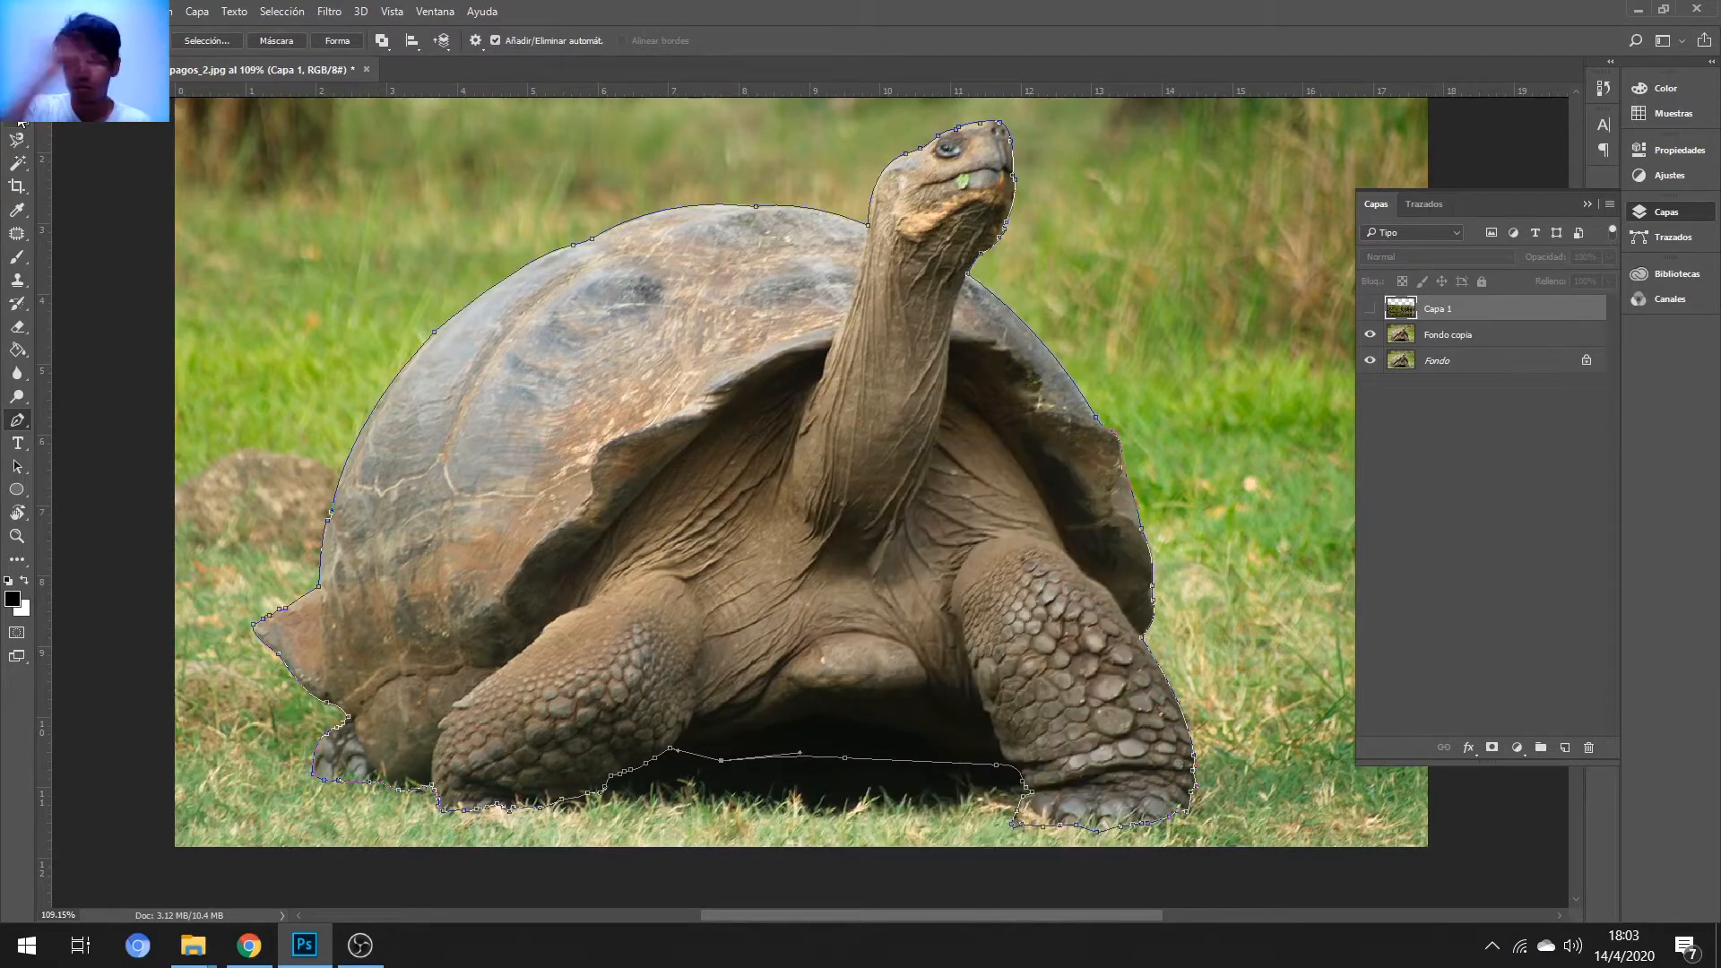
right_click(816, 497)
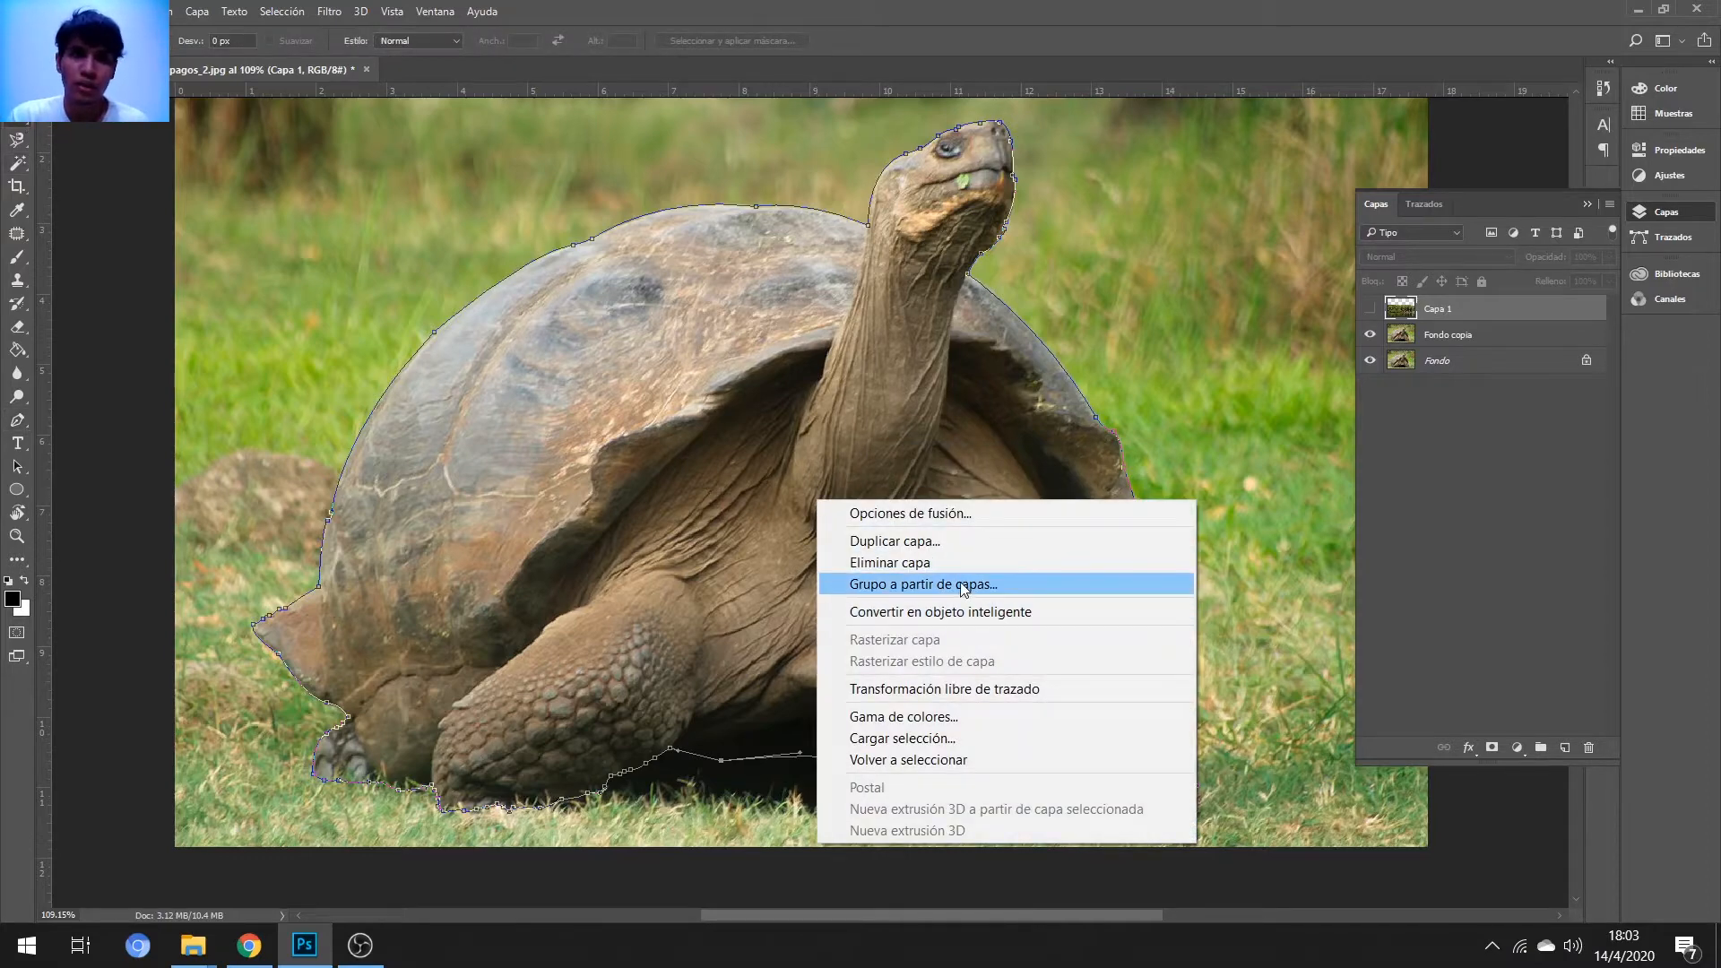
key(Escape)
click(17, 419)
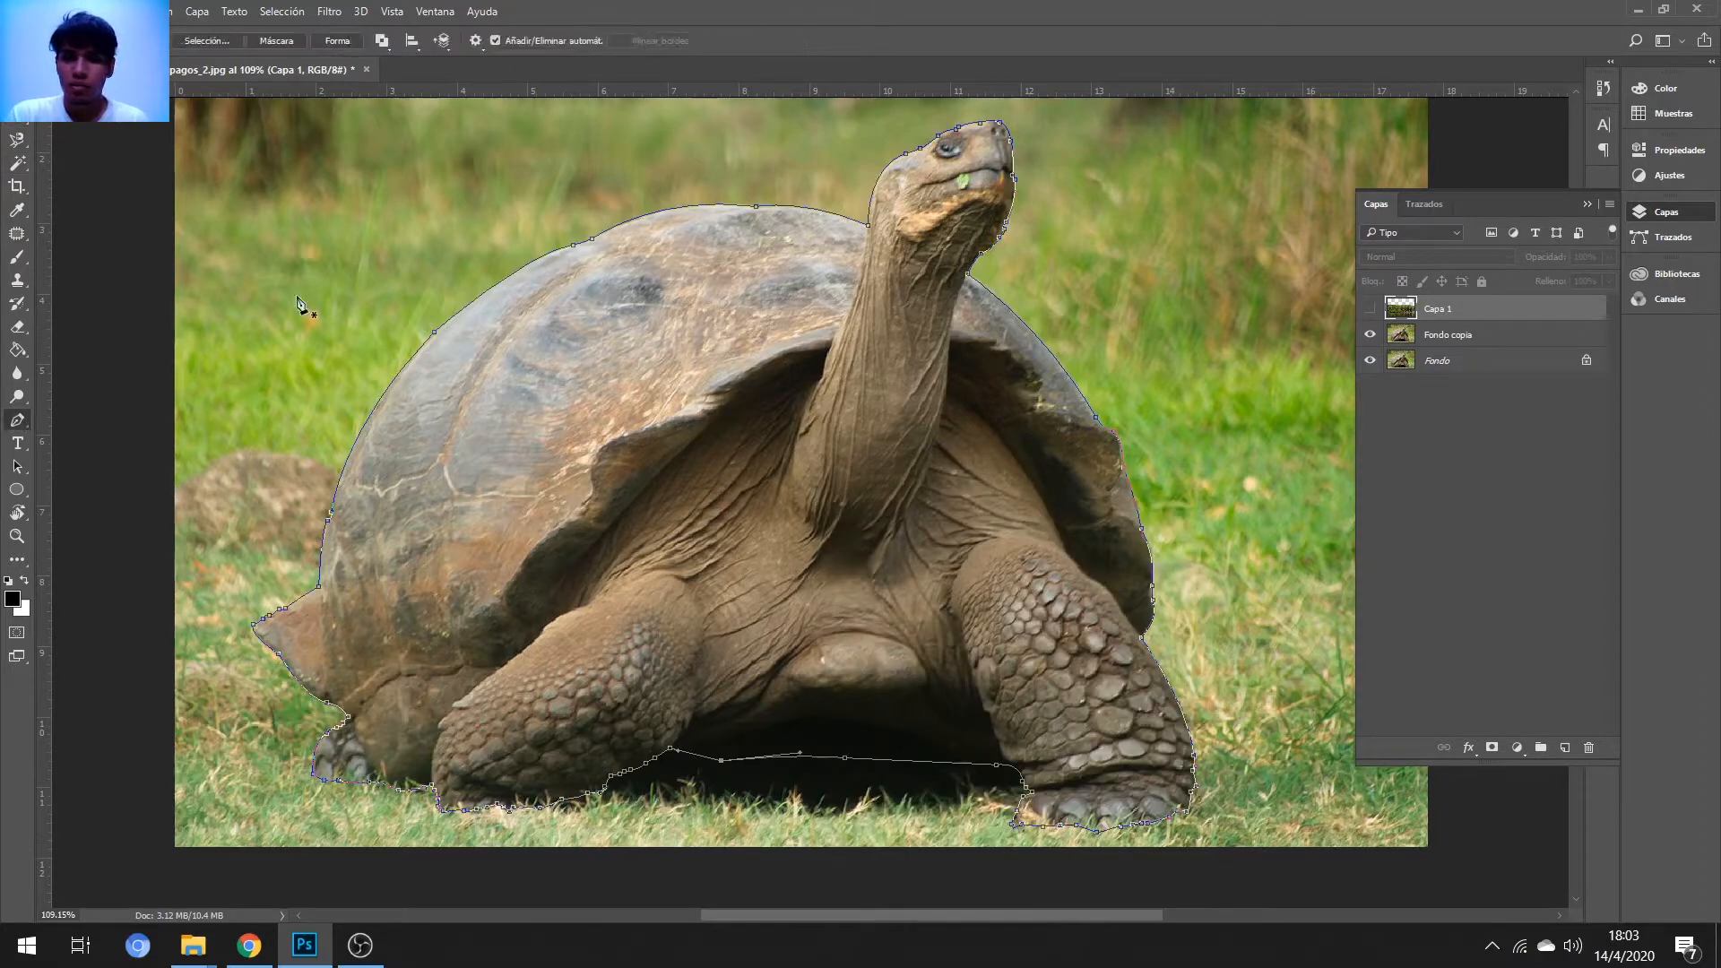
- Convert the tortoise path into a selection and make Fondo copia the active layer
key(ctrl+Return)
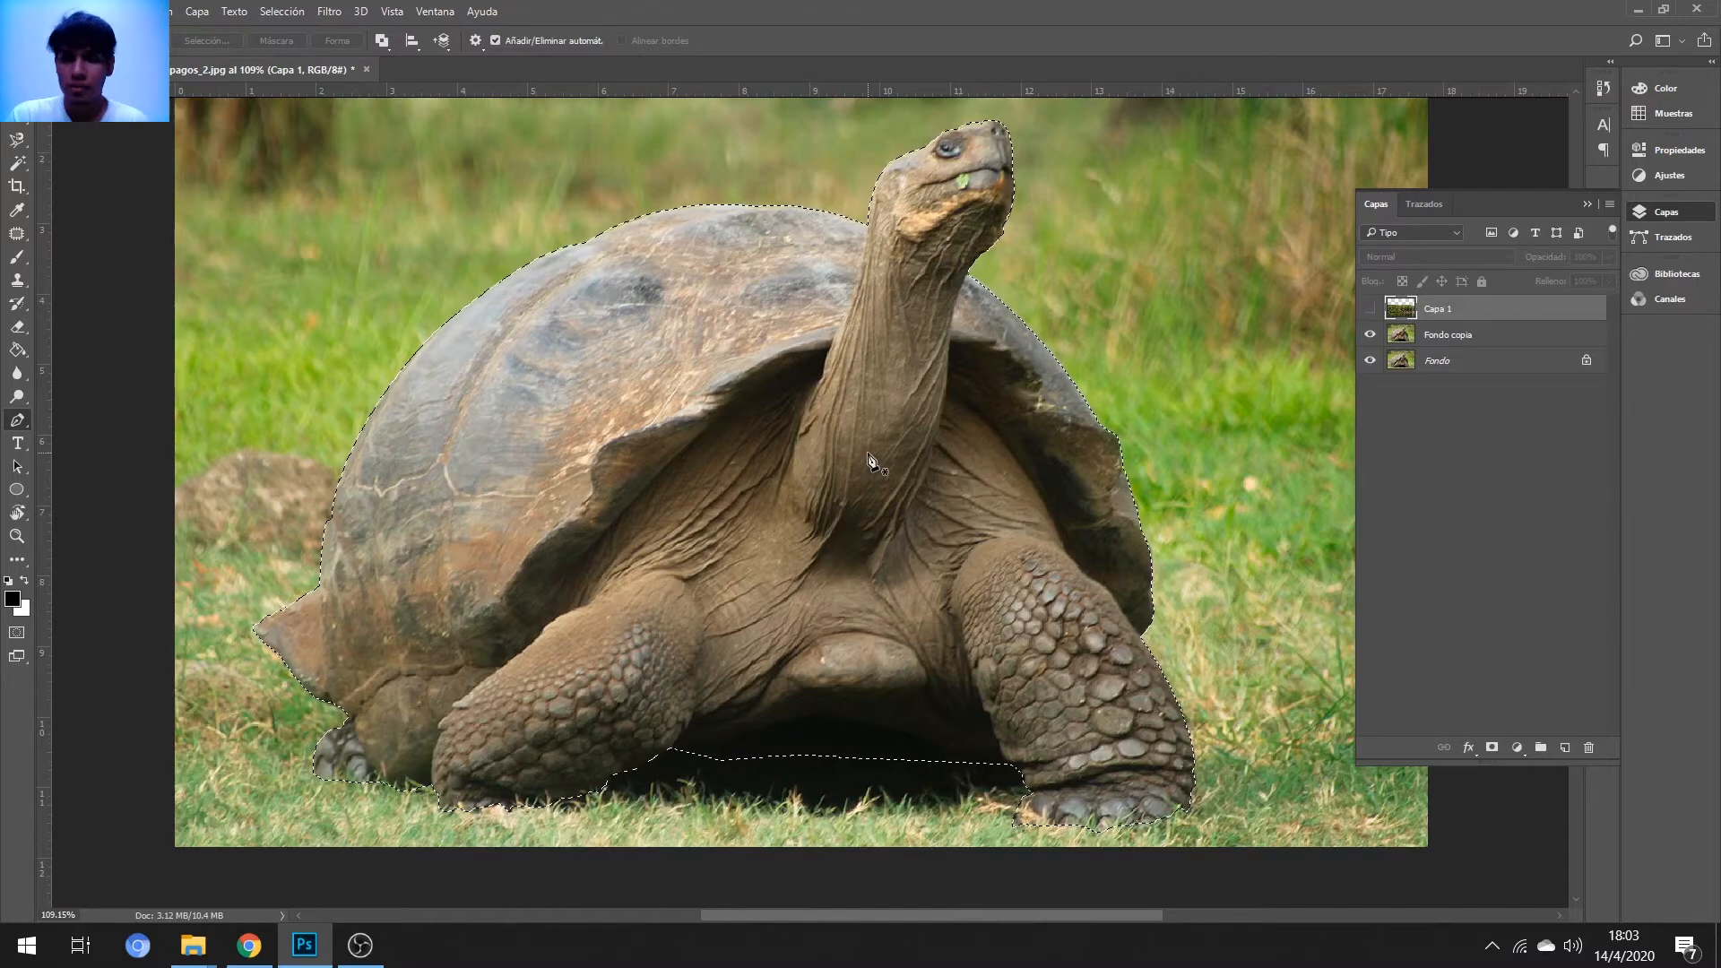
key(alt+bracketleft)
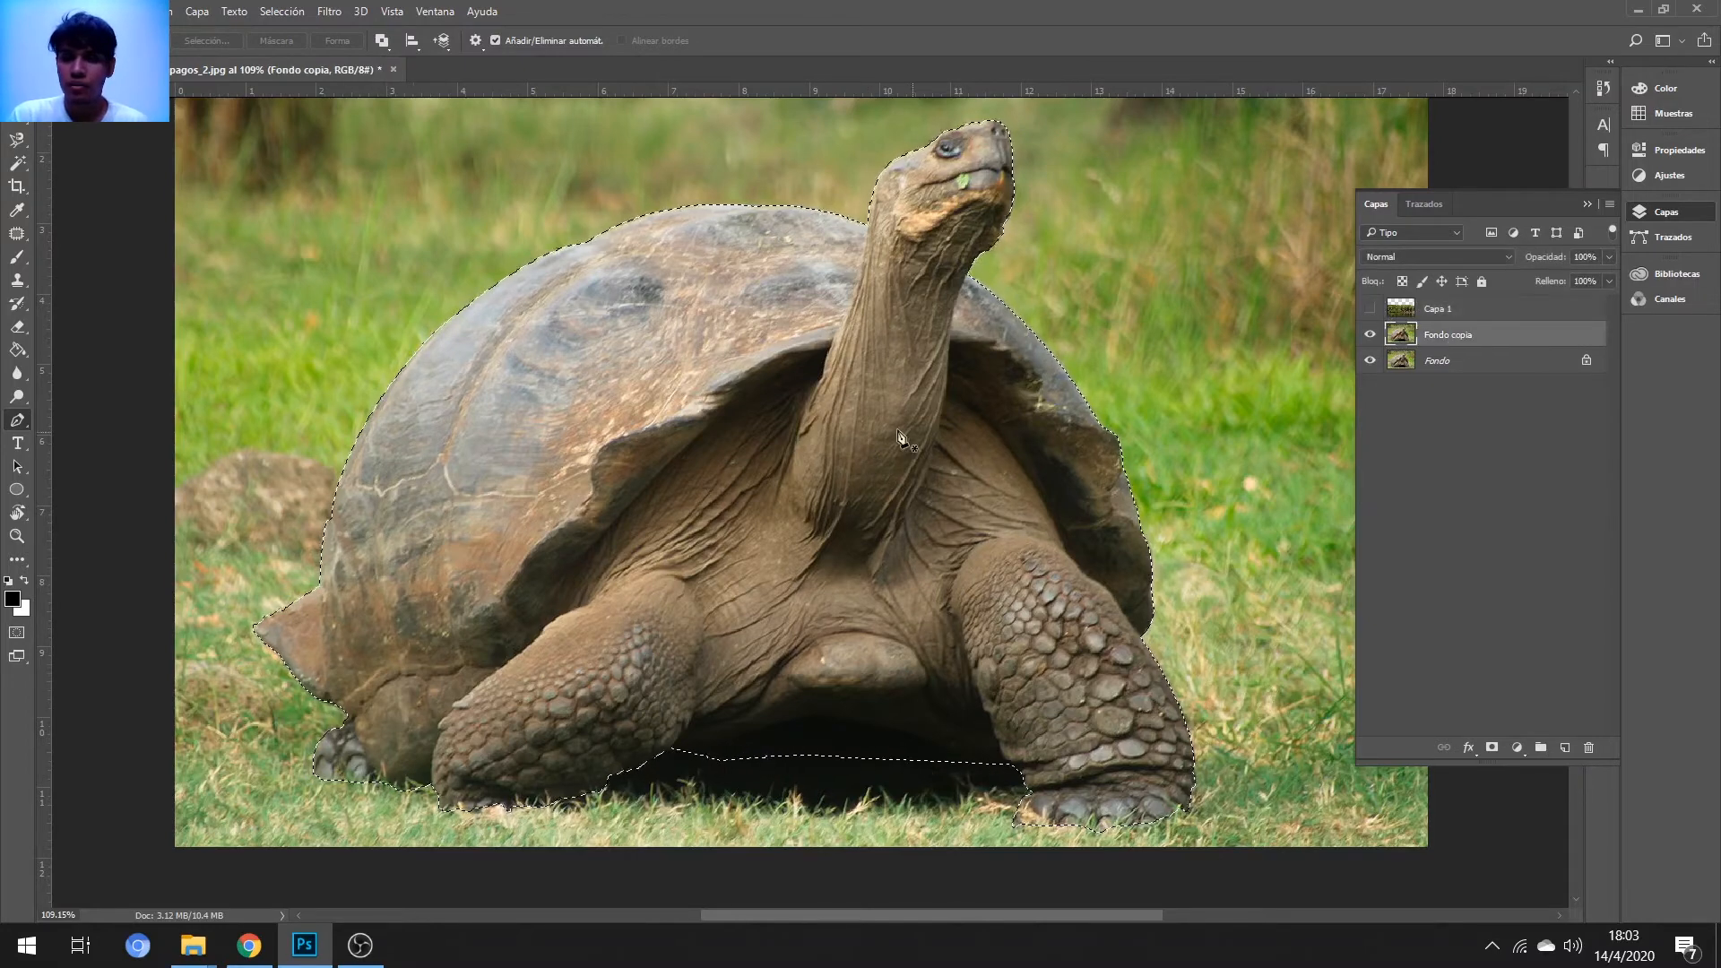
- Accept the selection in Select and Mask with its default settings and copy the selected tortoise onto a new layer
click(17, 124)
click(702, 42)
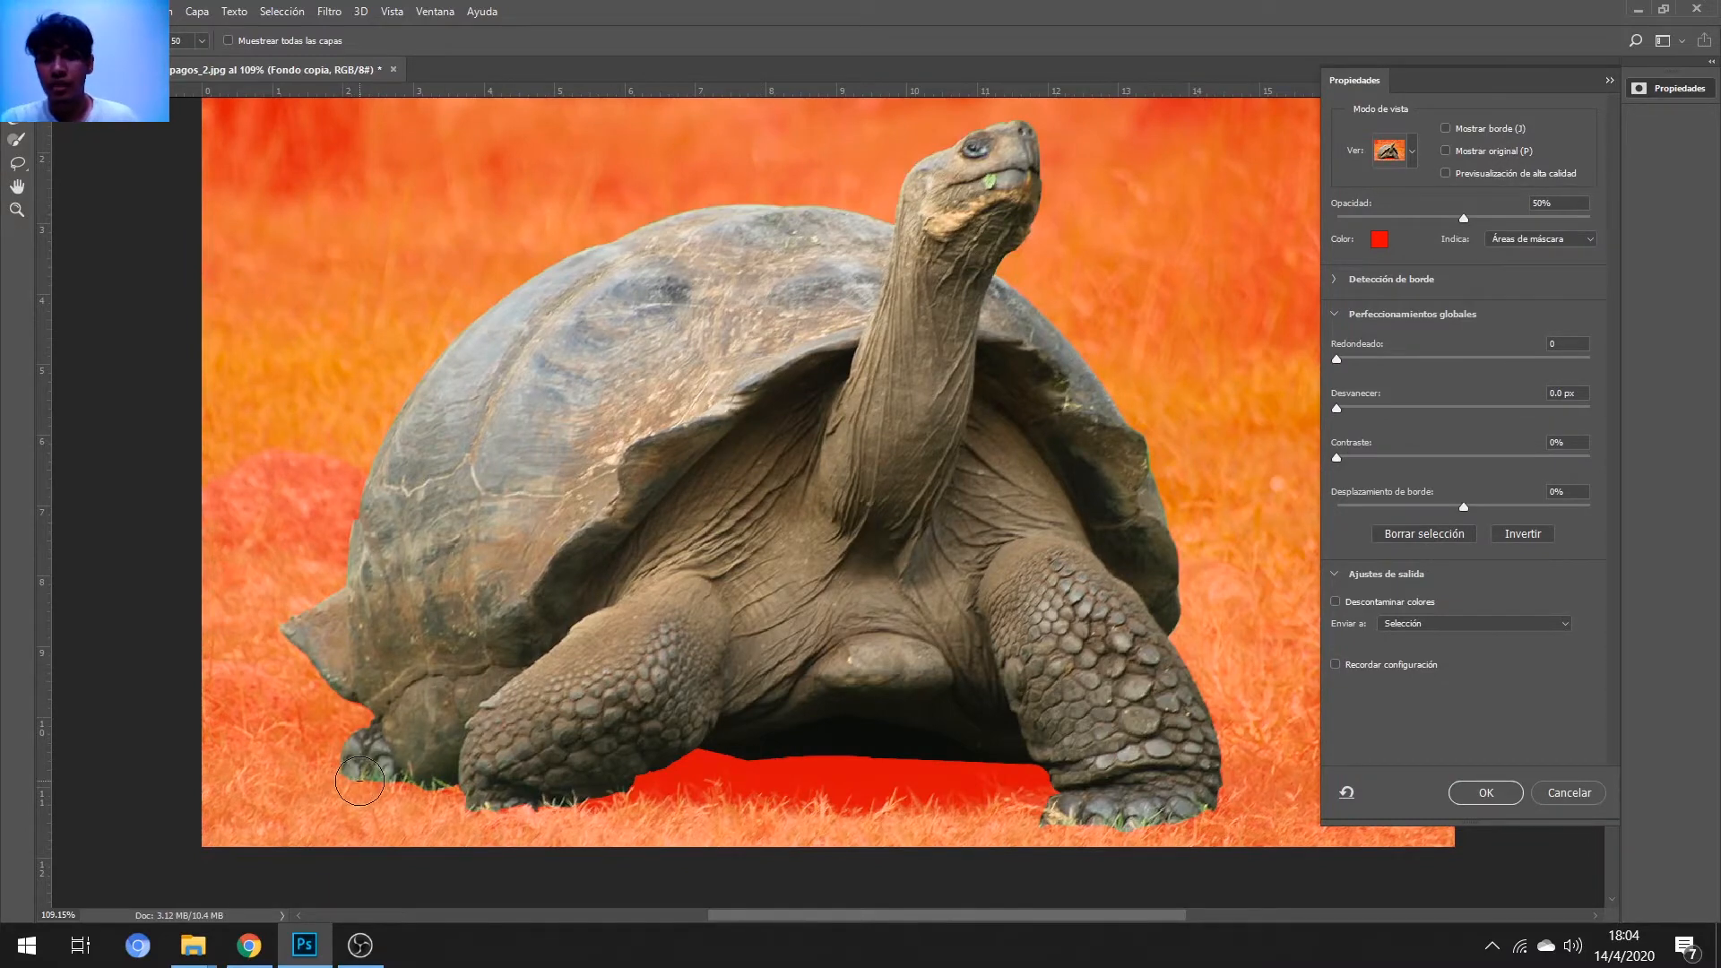
click(1495, 791)
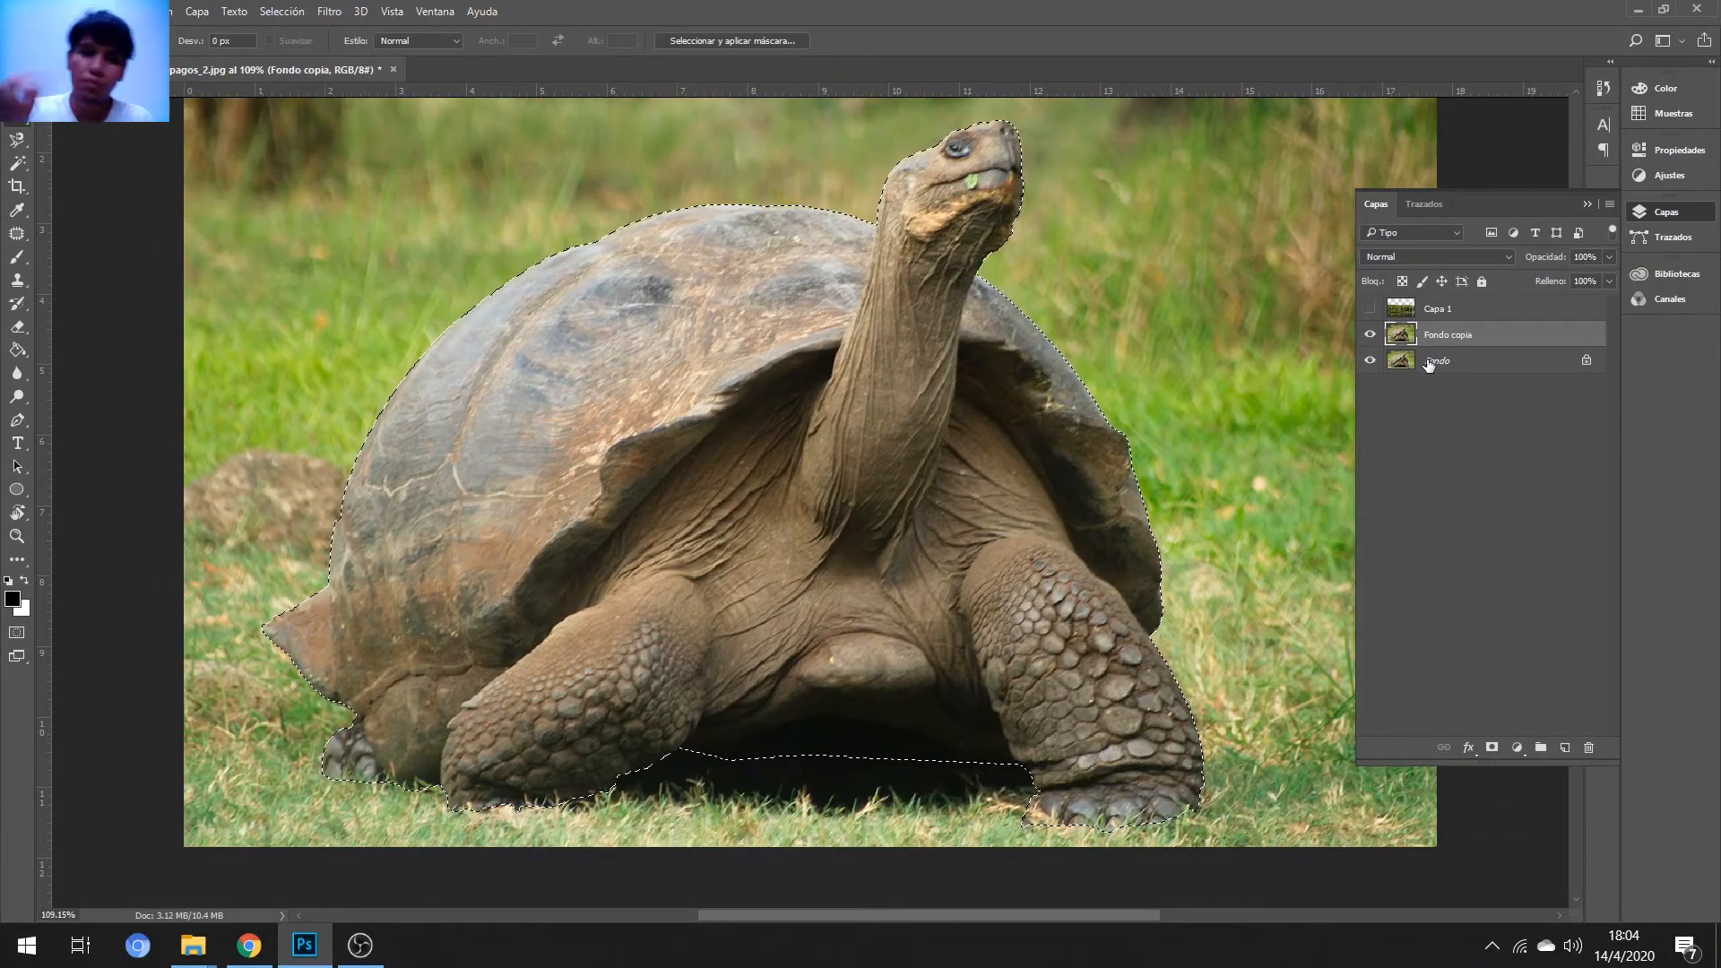
key(ctrl+j)
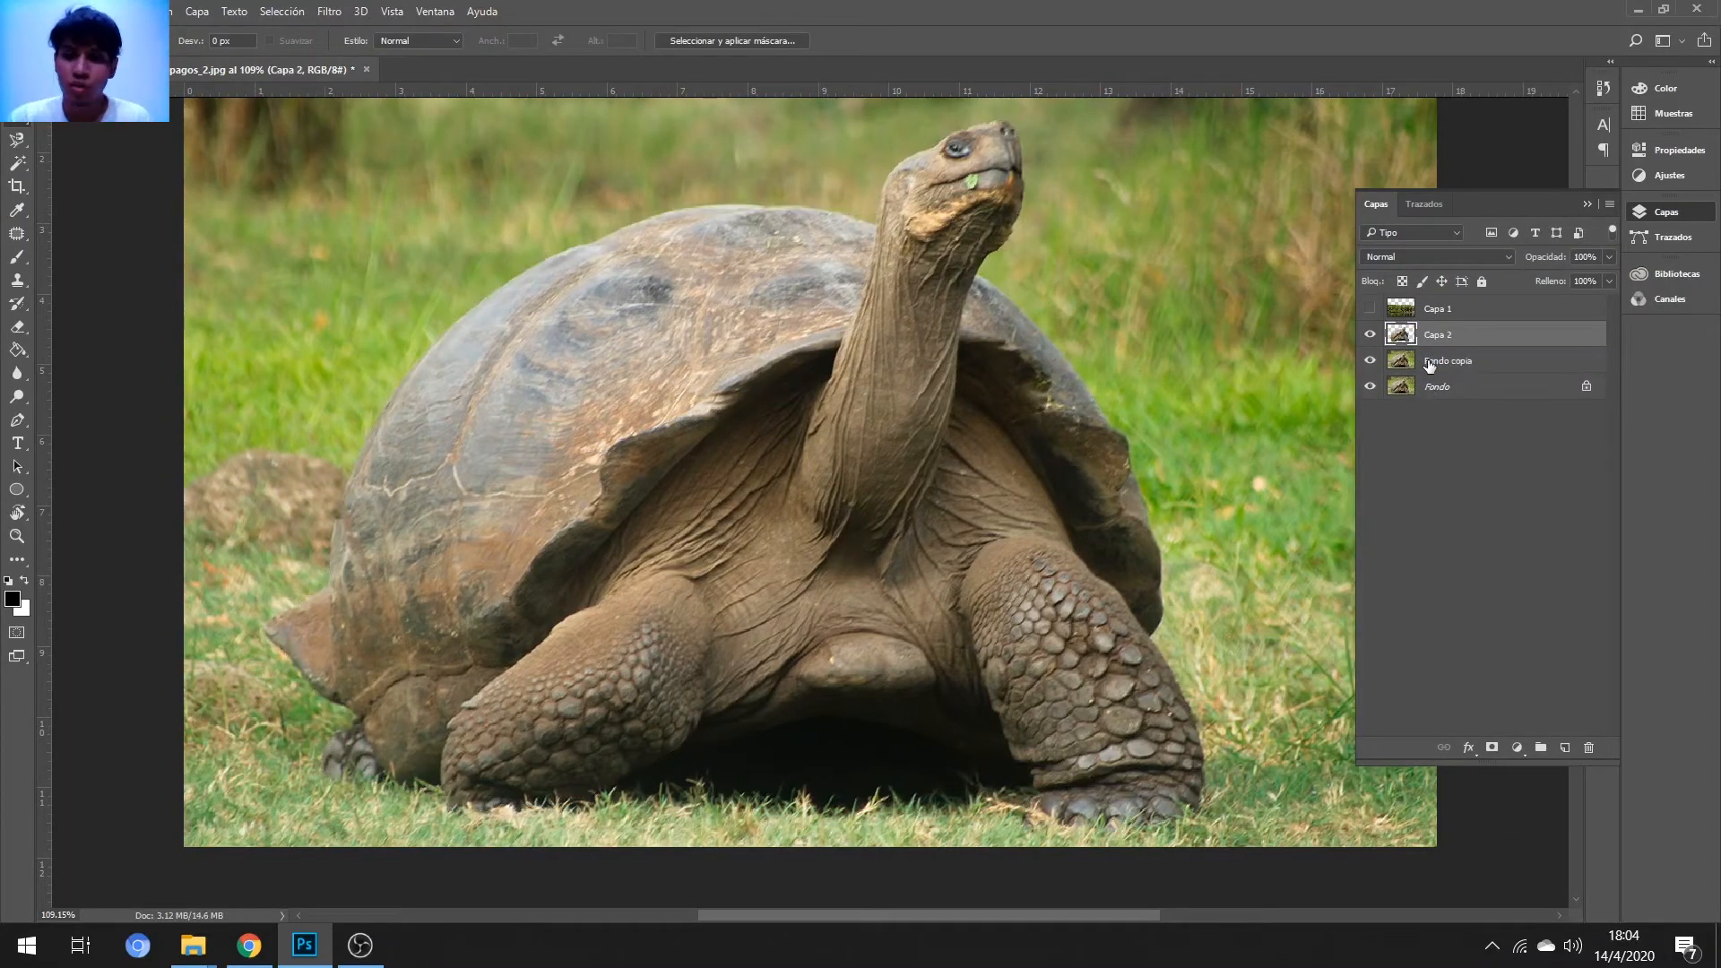
- Hide Fondo and Fondo copia, and show the mangrove layer Capa 1 beneath the tortoise on Capa 2
click(1370, 387)
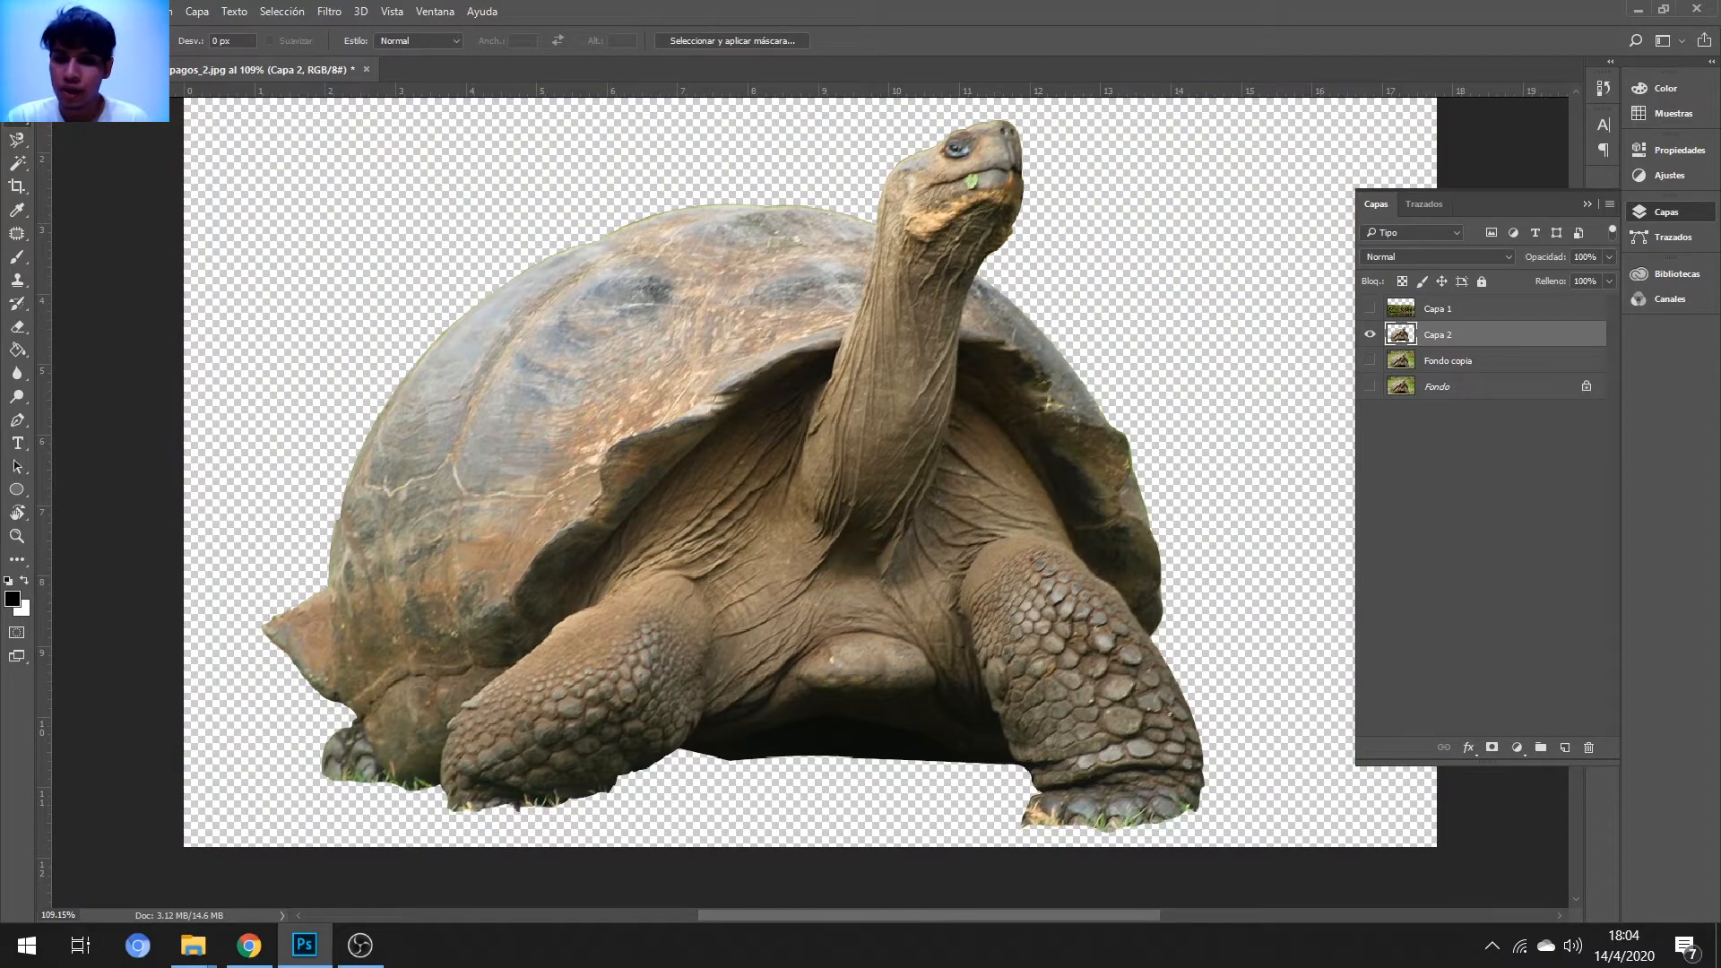
key(v)
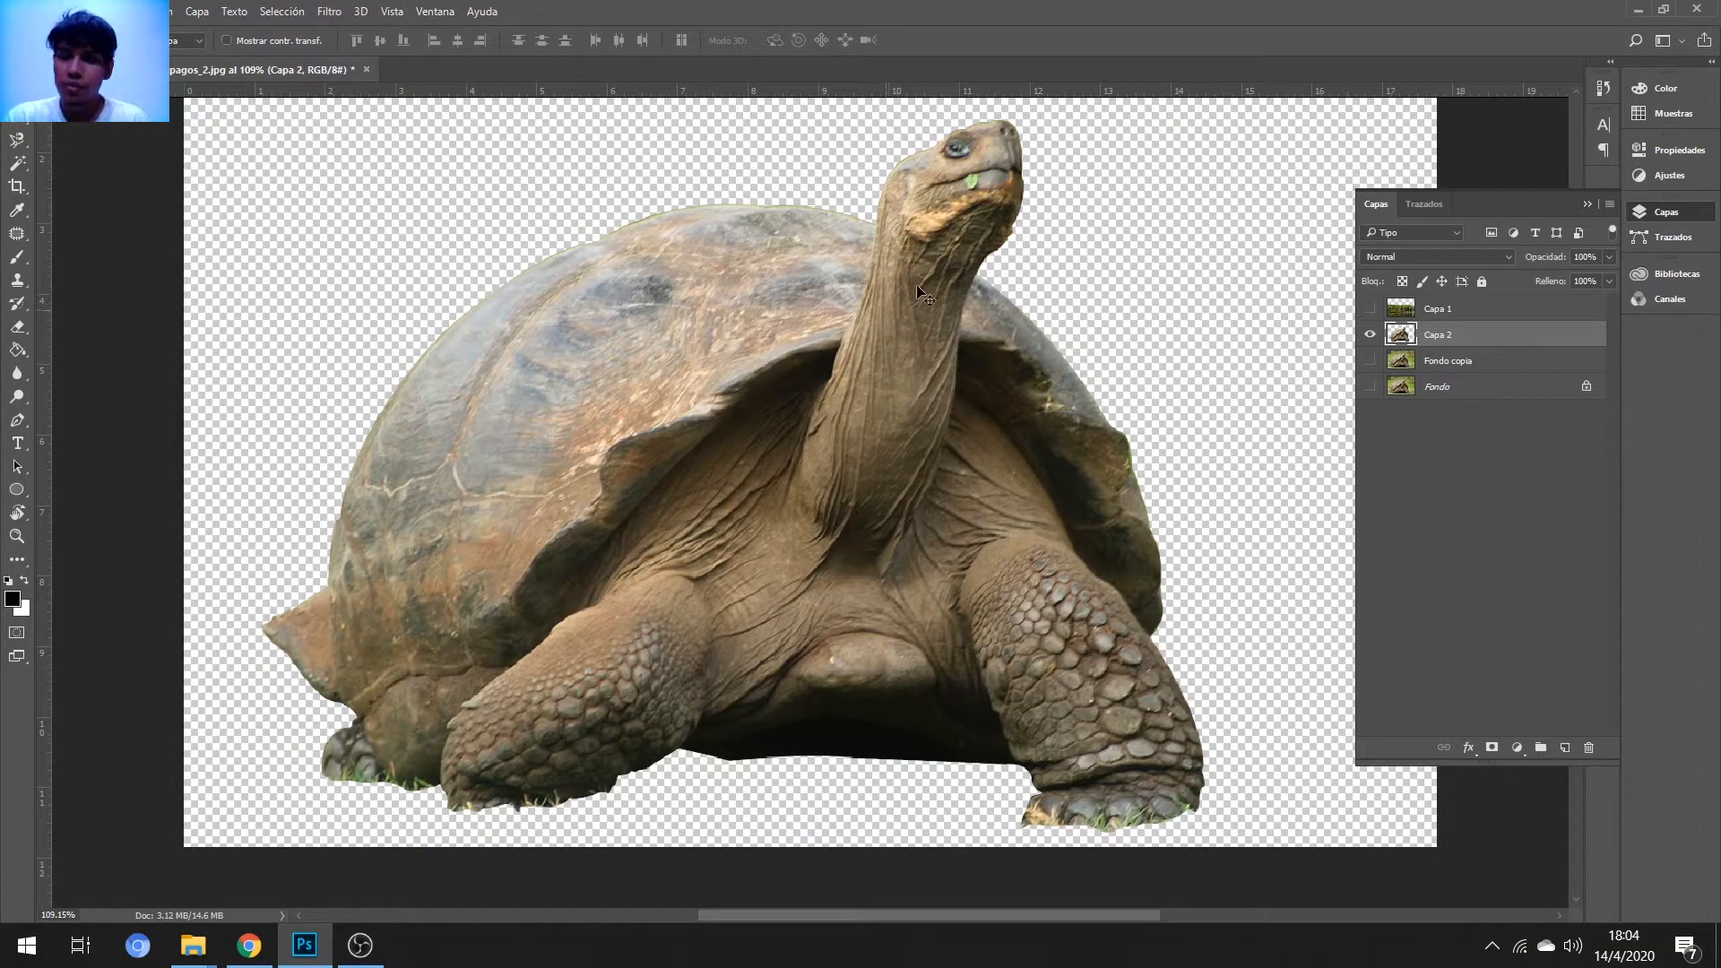
click(1370, 308)
drag(1444, 309, 1443, 344)
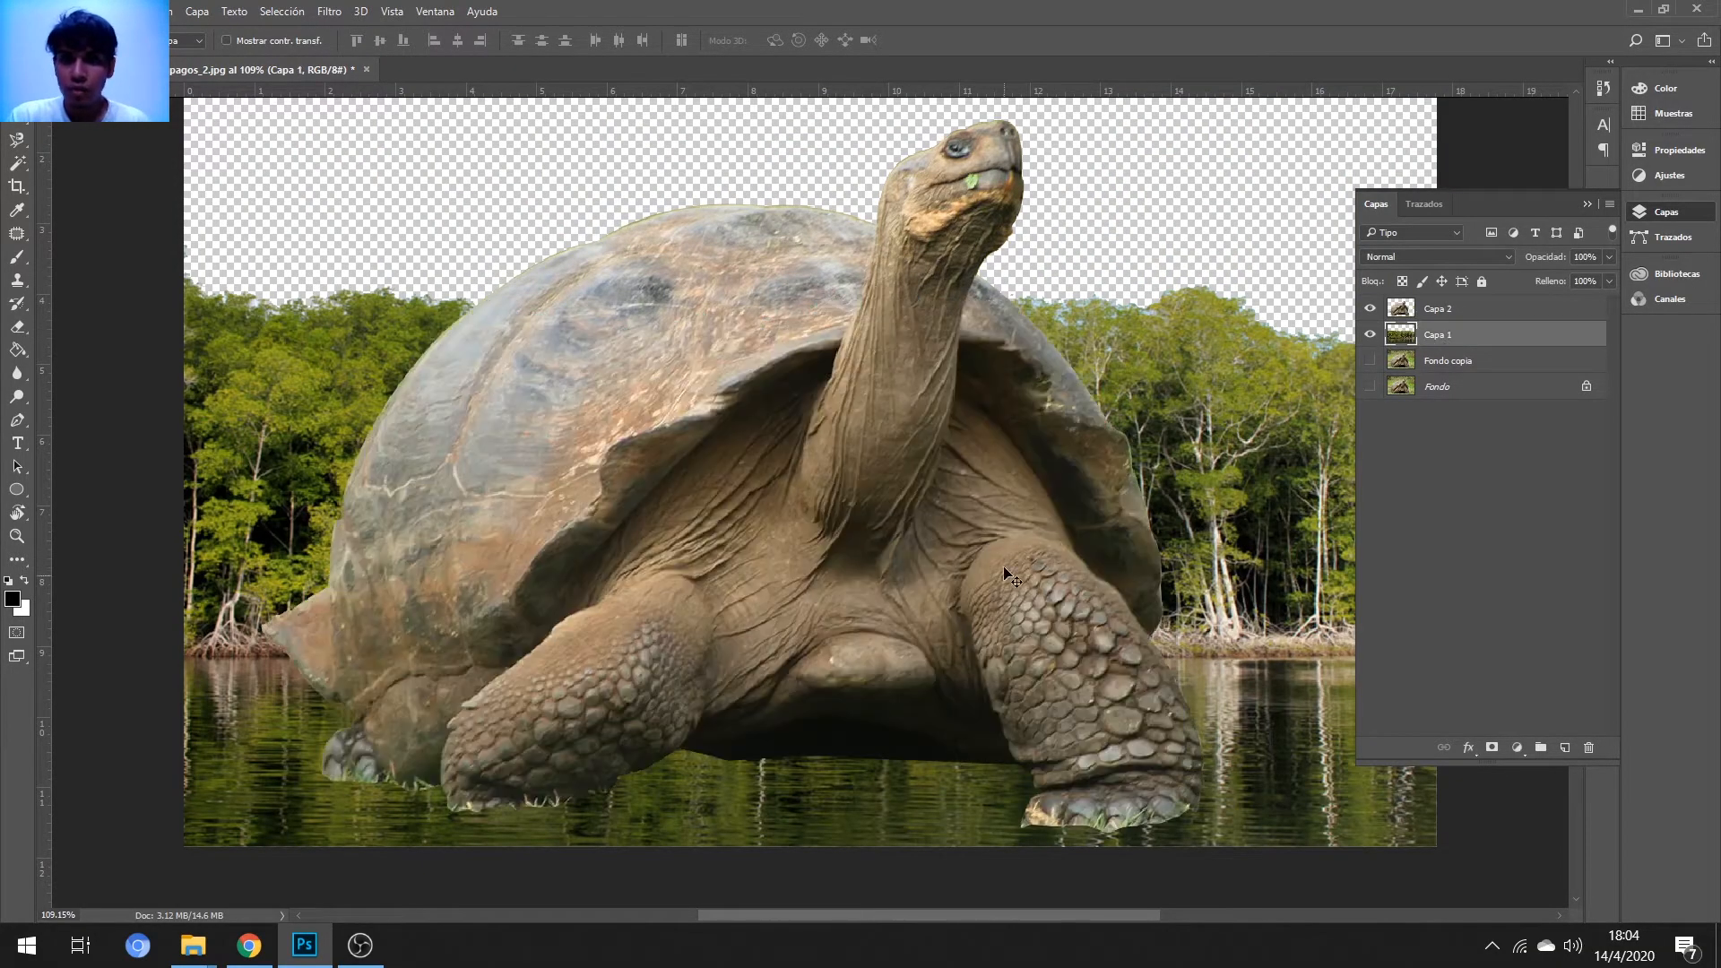
scroll(911, 551, down, 2)
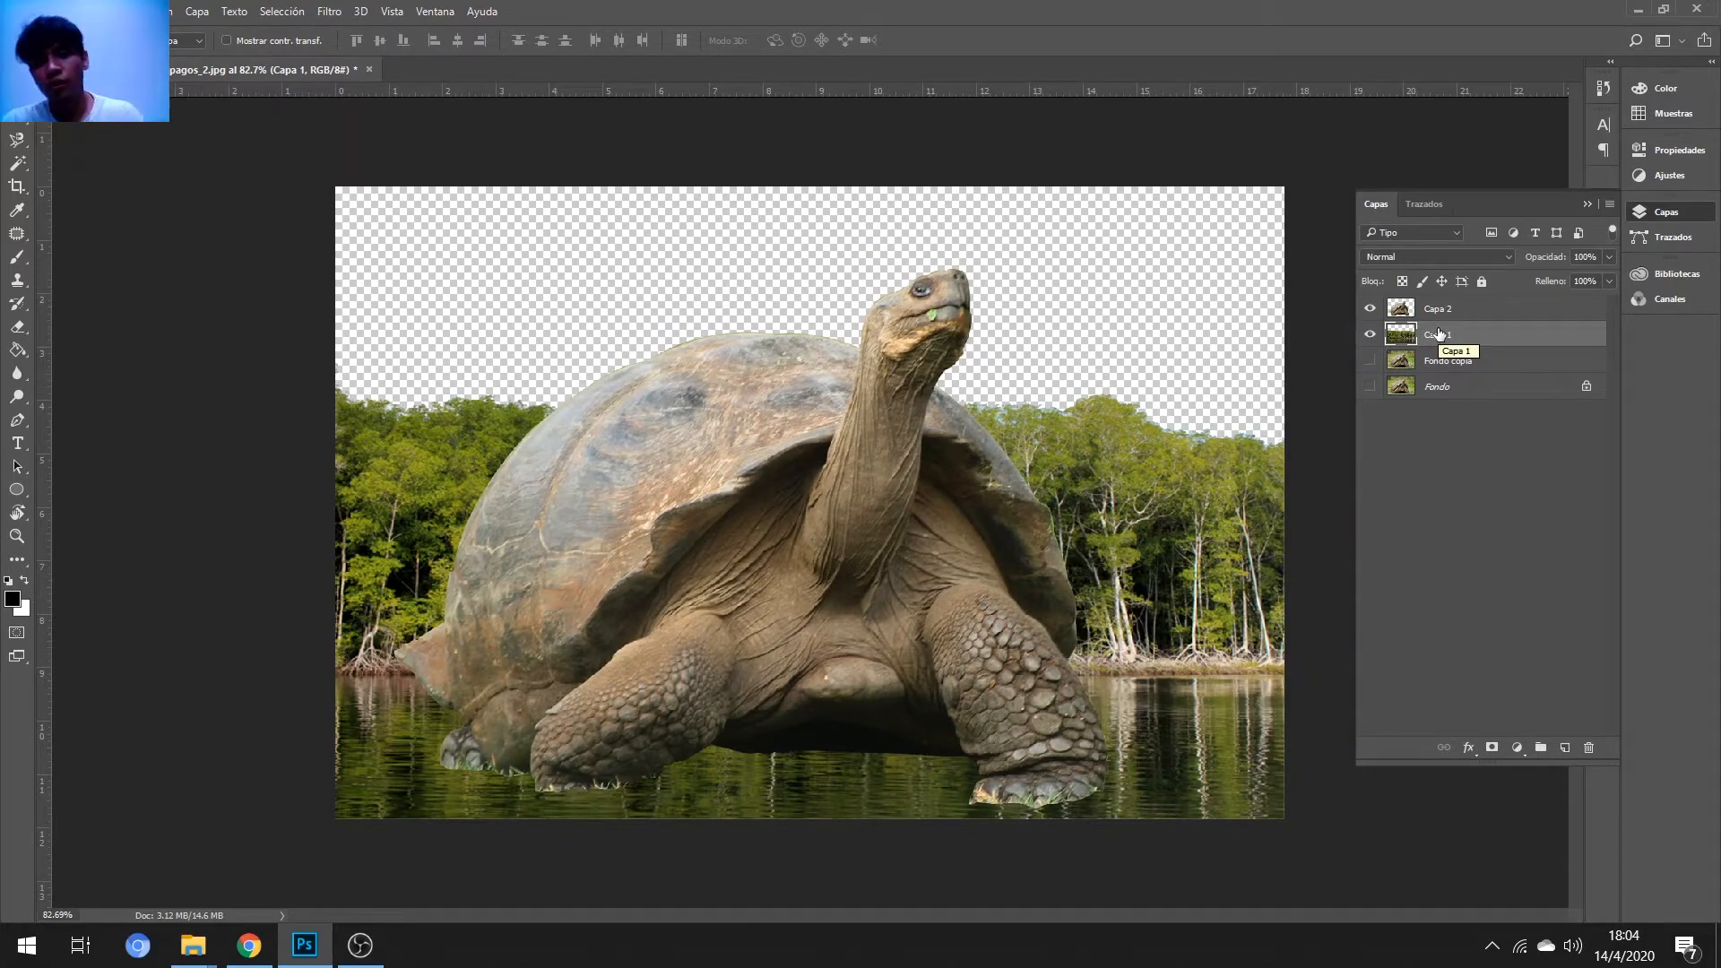
click(1371, 335)
click(1370, 334)
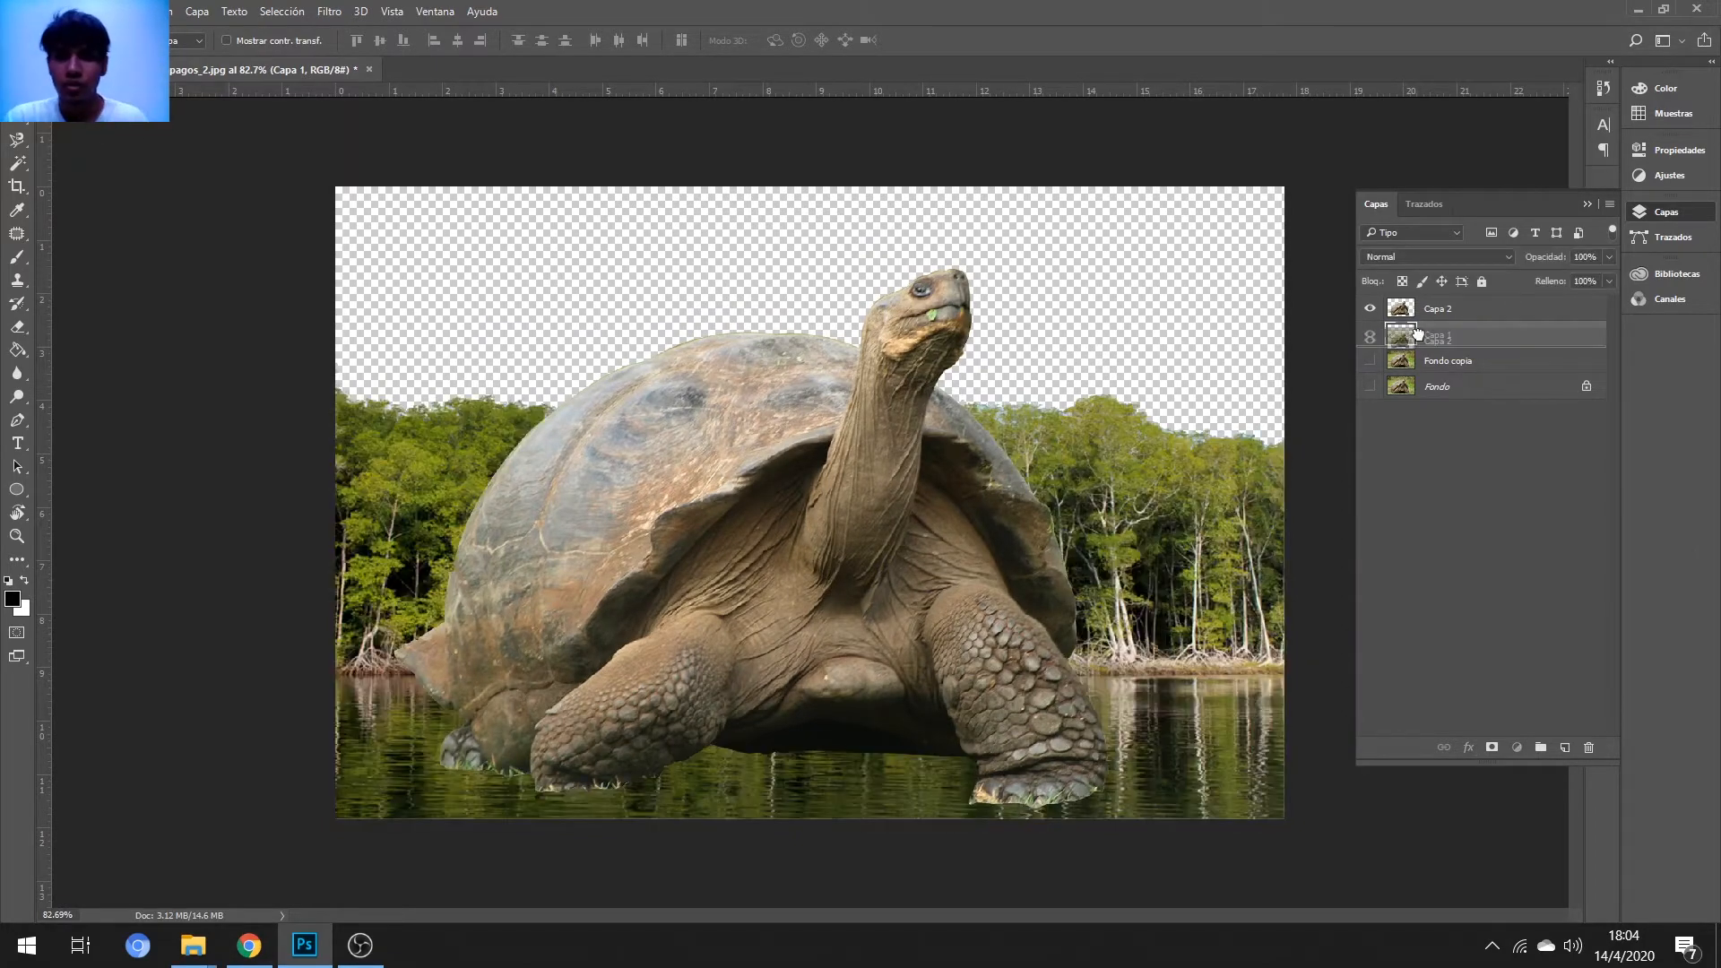
drag(1436, 308, 1437, 347)
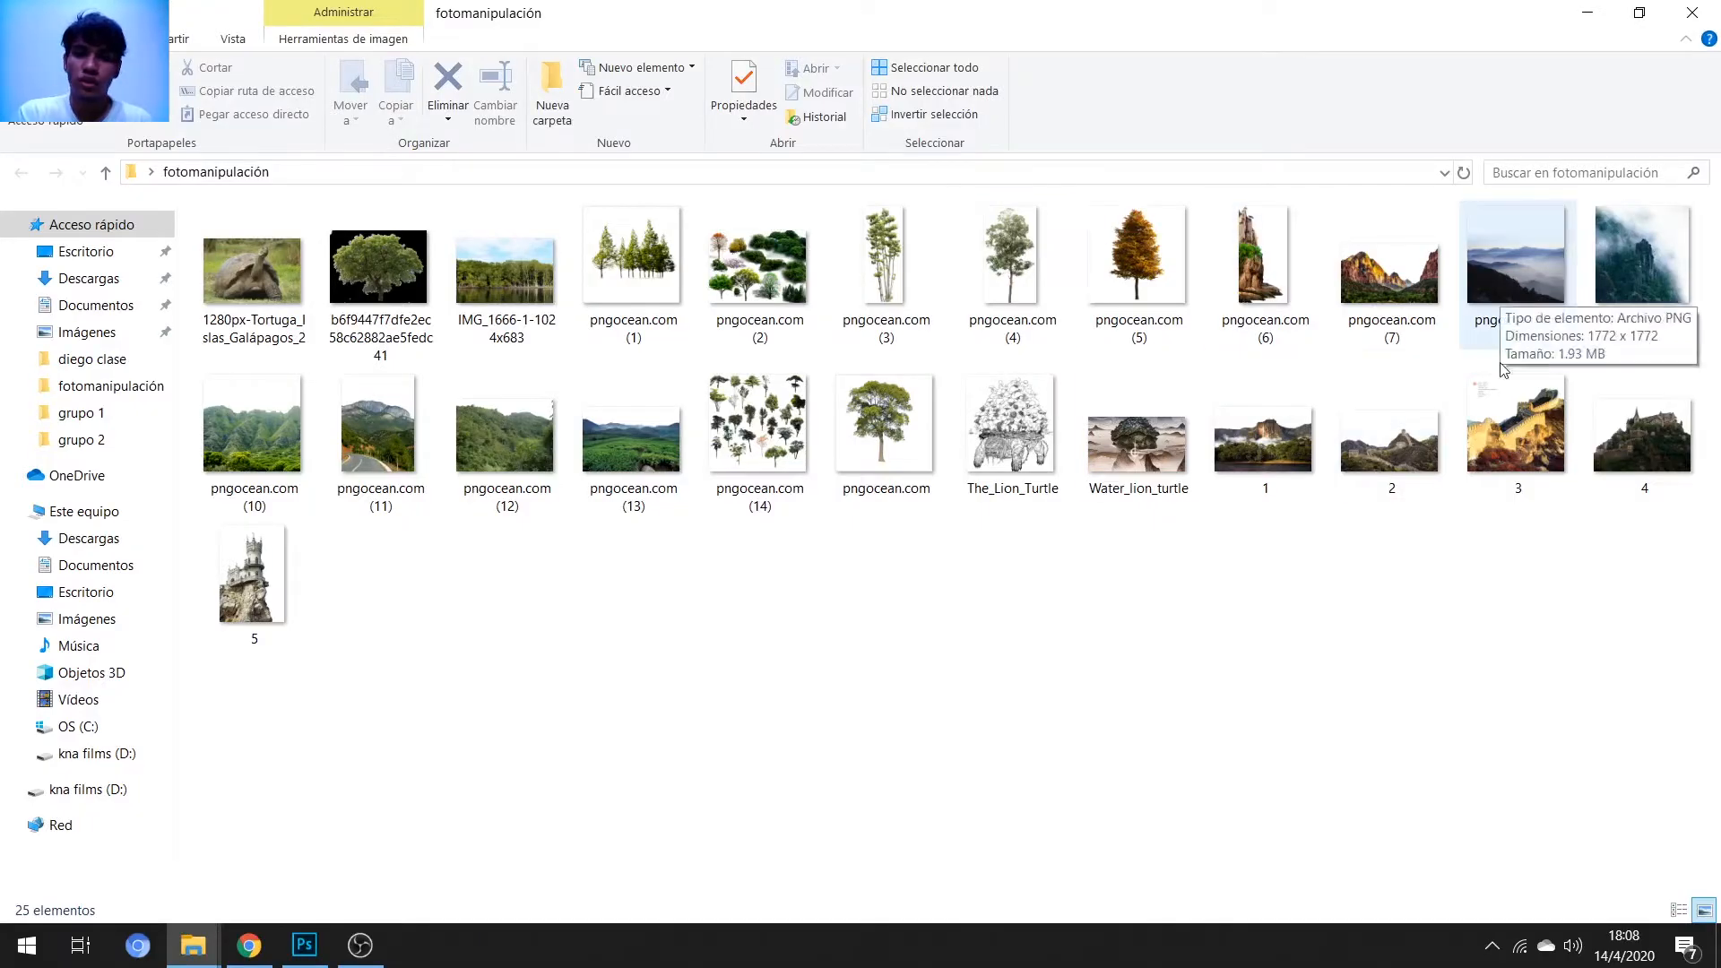
- Place image 1 from the fotomanipulación folder, enlarge it to about 166% to span the canvas, and lower it to expose the tortoise's head and shell
drag(1263, 443, 753, 560)
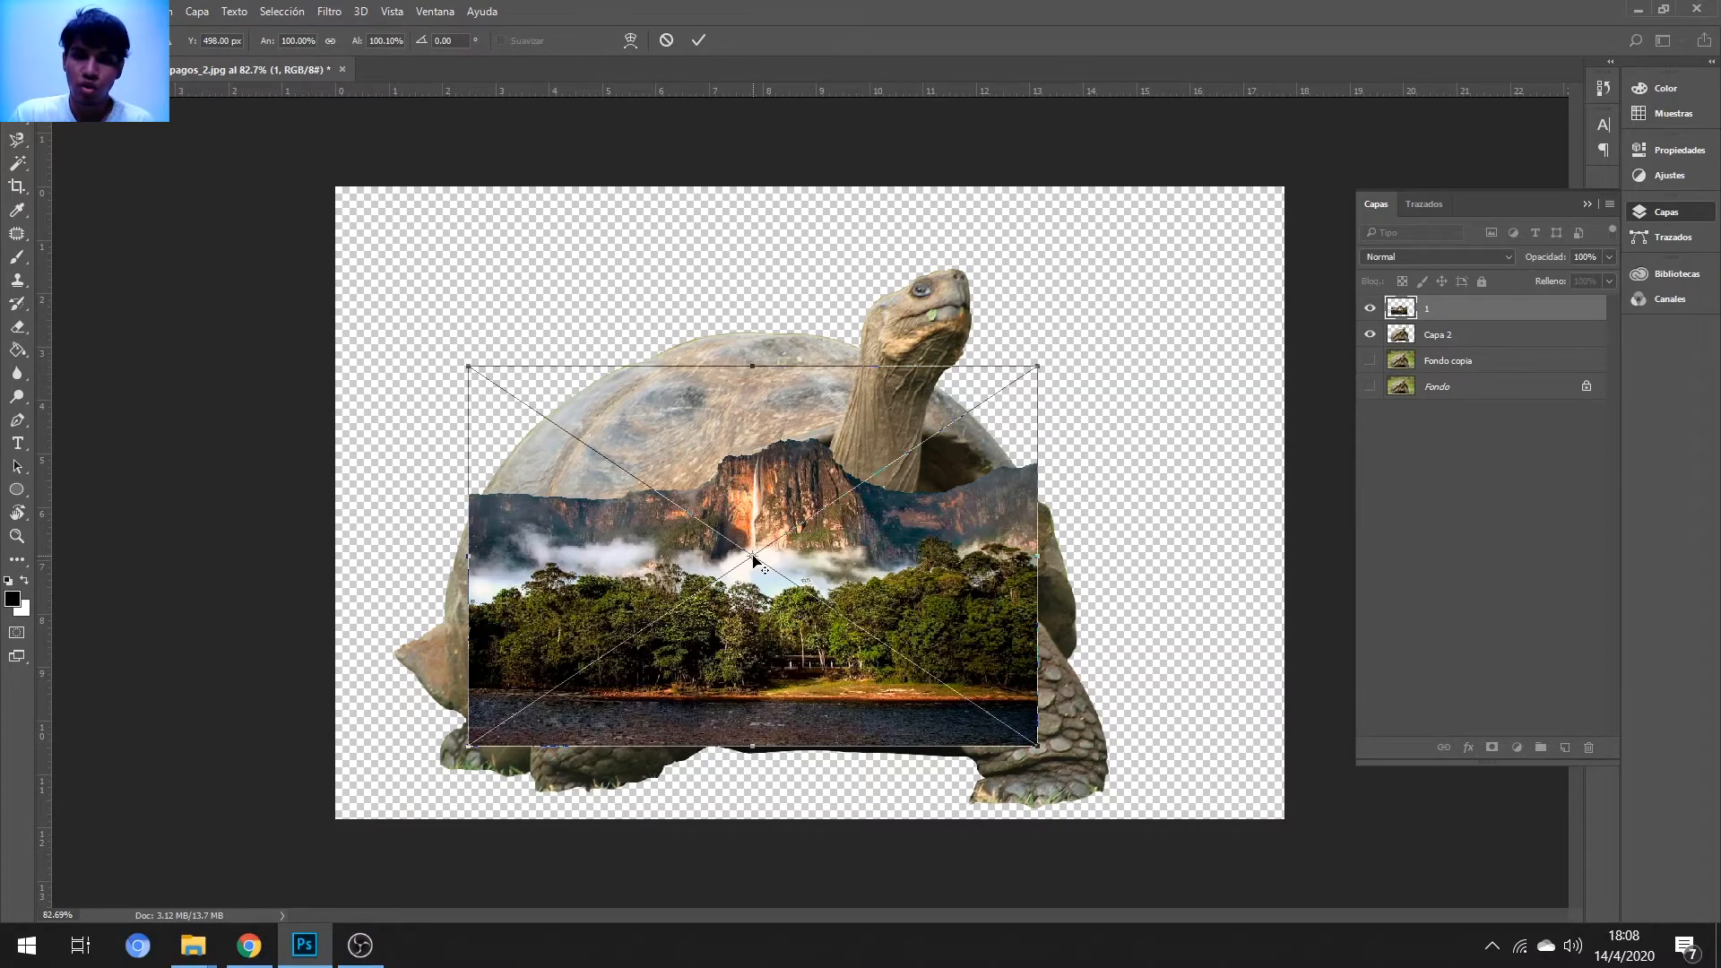
drag(990, 600, 856, 503)
drag(904, 647, 1331, 809)
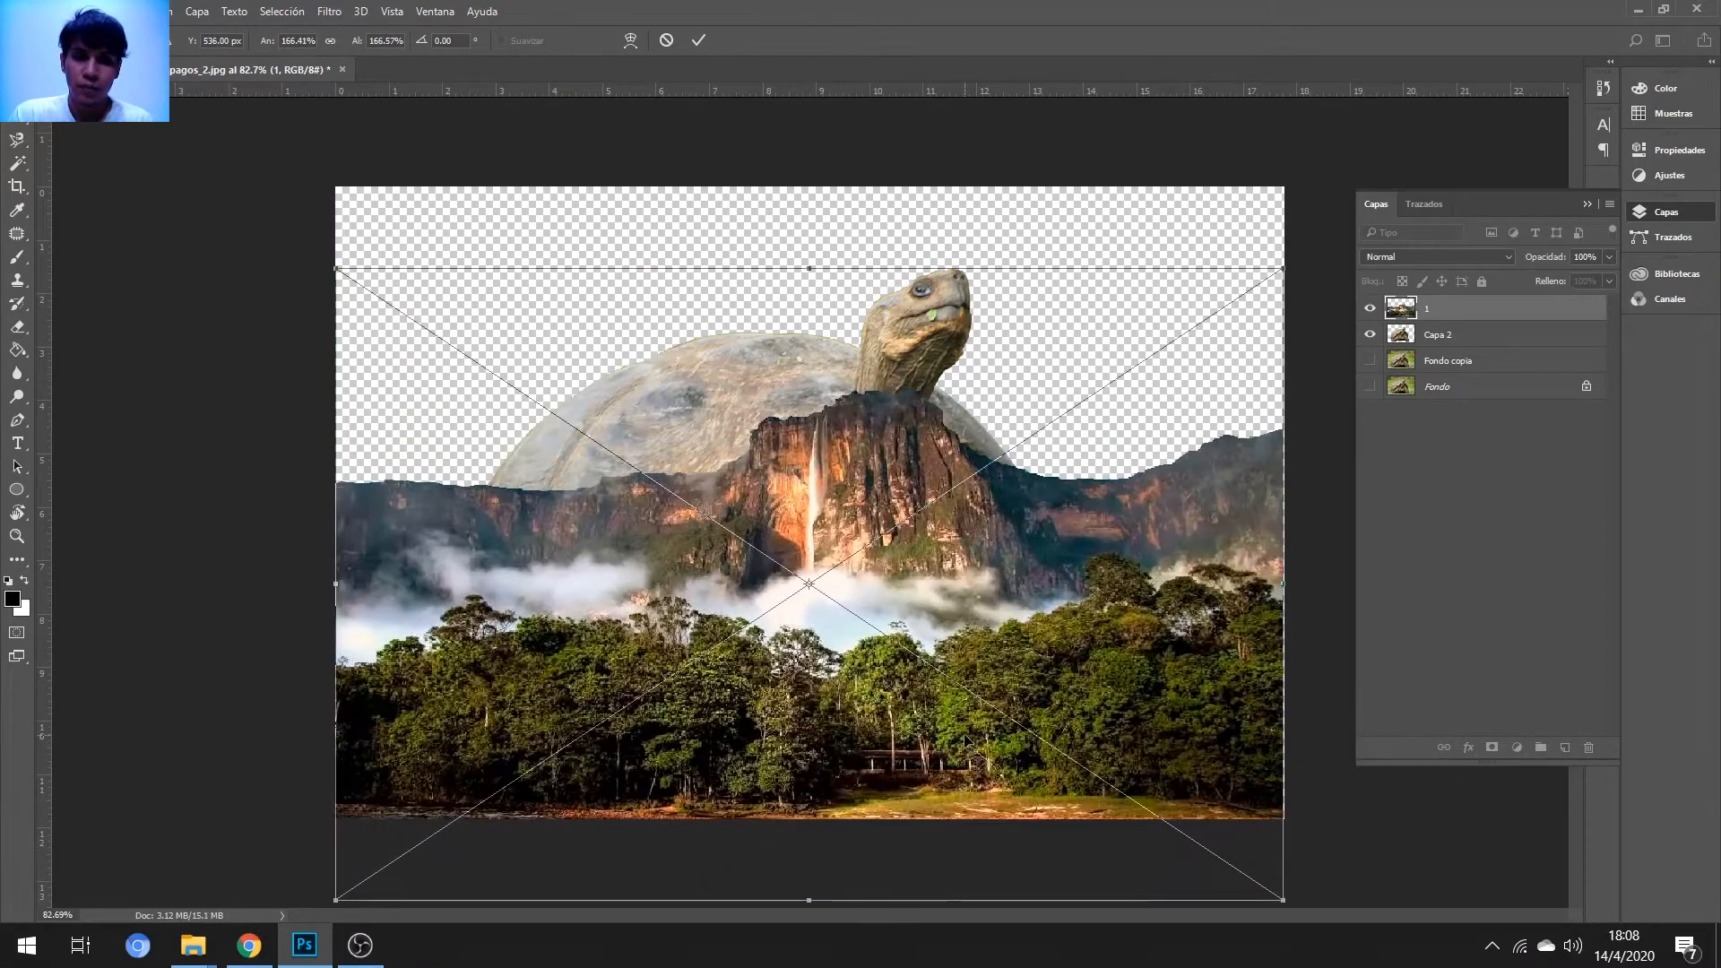
drag(1075, 574, 1075, 556)
key(Return)
drag(874, 571, 875, 669)
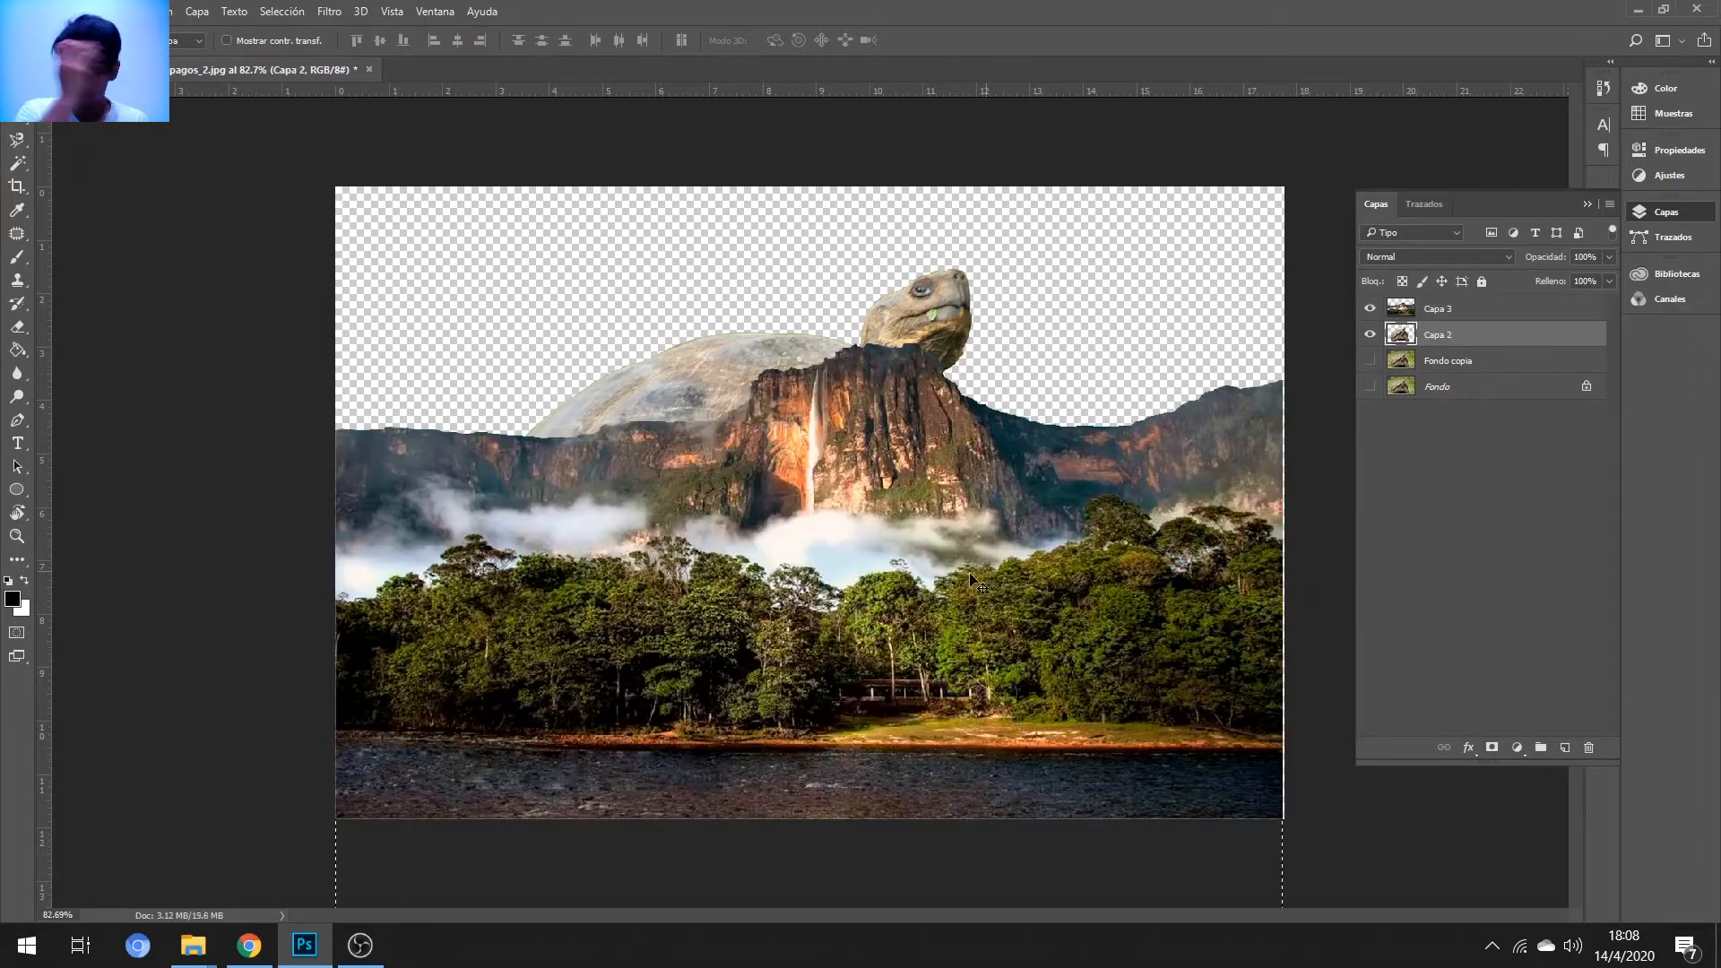
drag(1188, 520, 1190, 703)
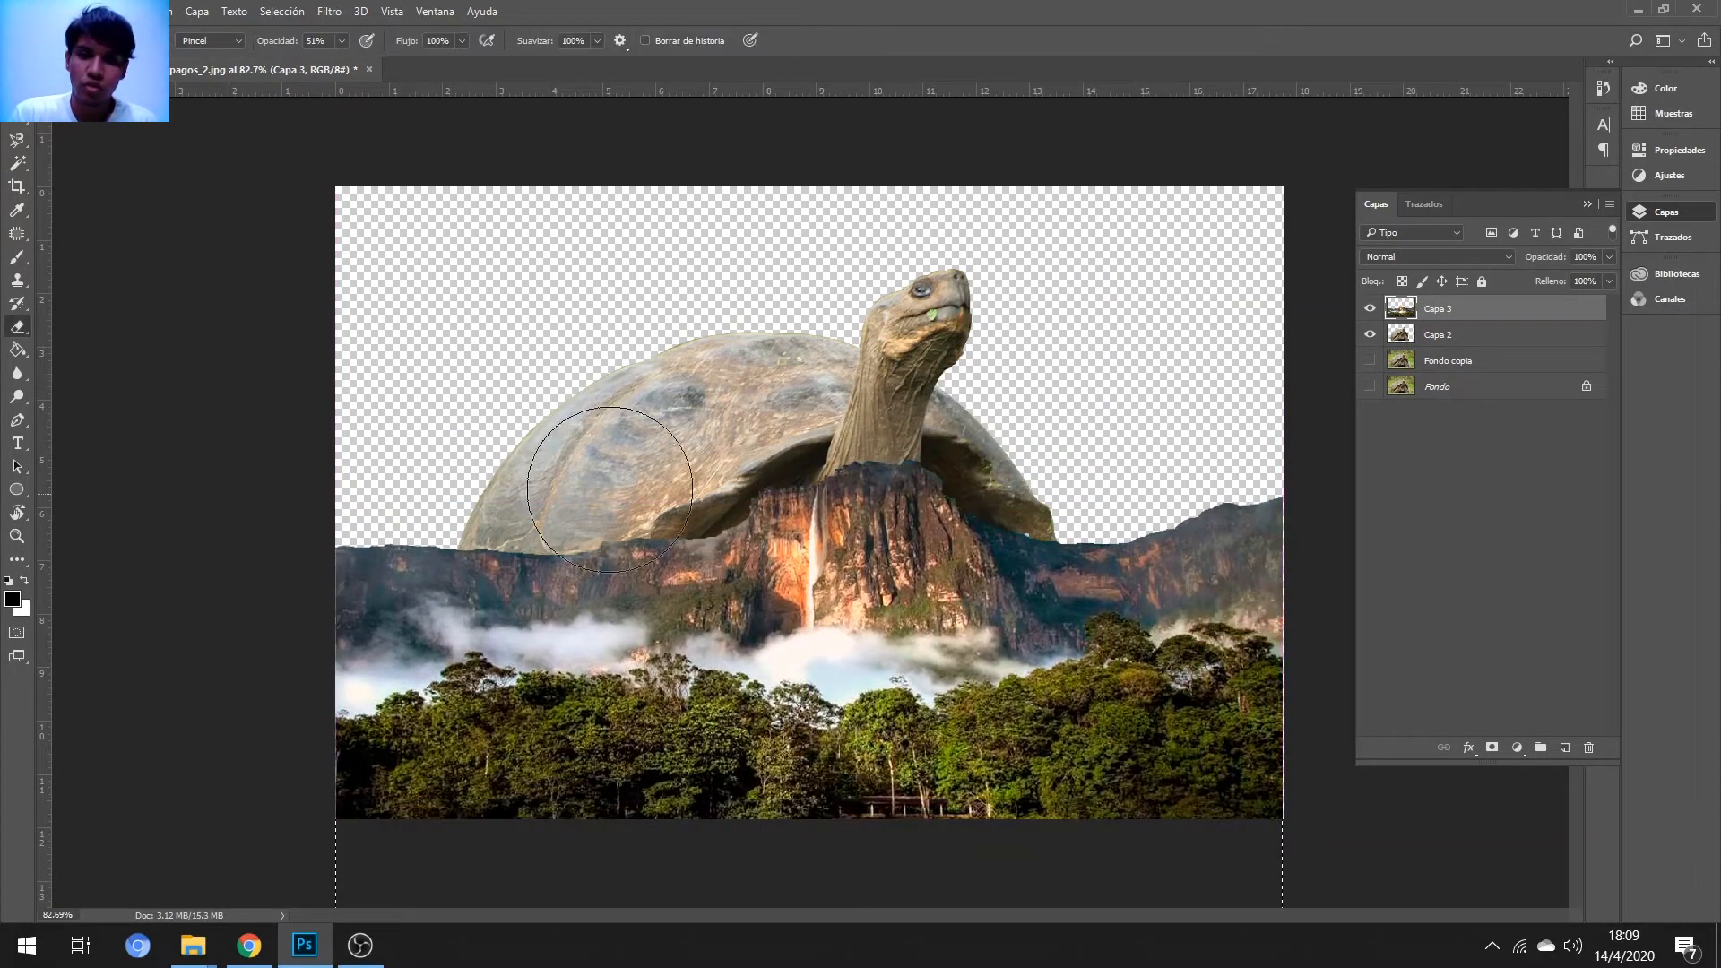
- Erase the mountains on Capa 3 over and beside the tortoise with a soft Eraser, first at 51% opacity, finishing with a smaller brush at 100%
mouse_move(695, 547)
mouse_down()
mouse_move(896, 502)
mouse_move(681, 555)
mouse_move(184, 549)
mouse_up()
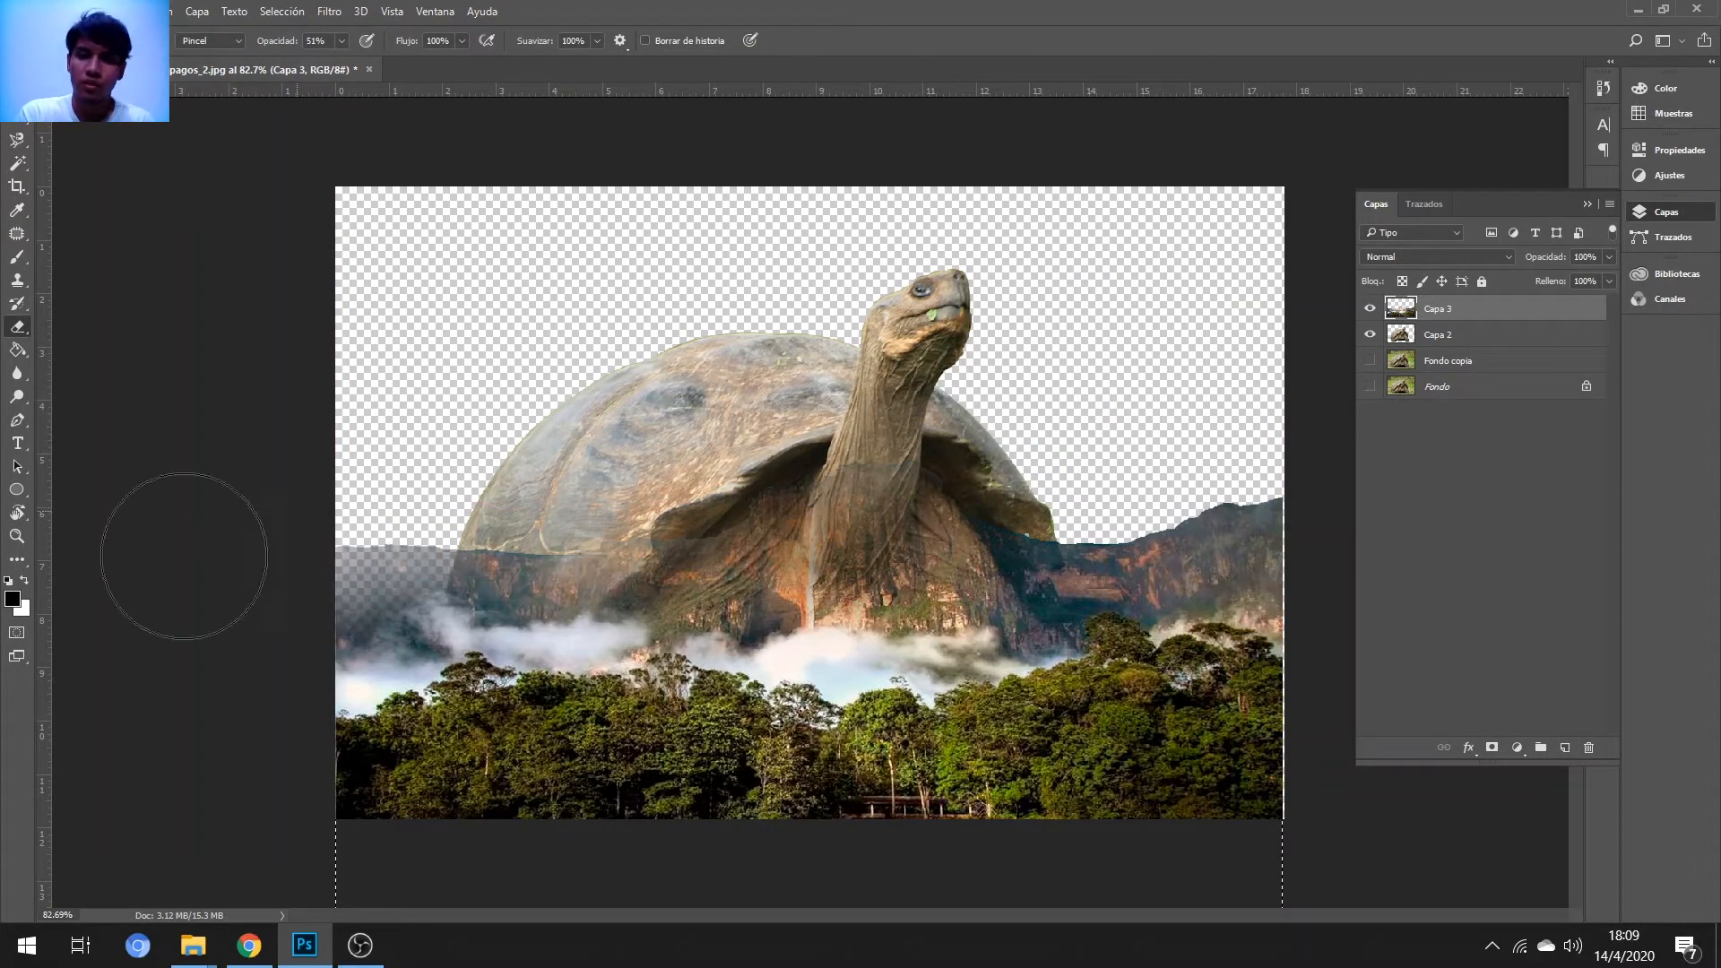
mouse_move(874, 440)
mouse_down()
mouse_move(1133, 457)
mouse_move(843, 497)
mouse_up()
right_click(852, 334)
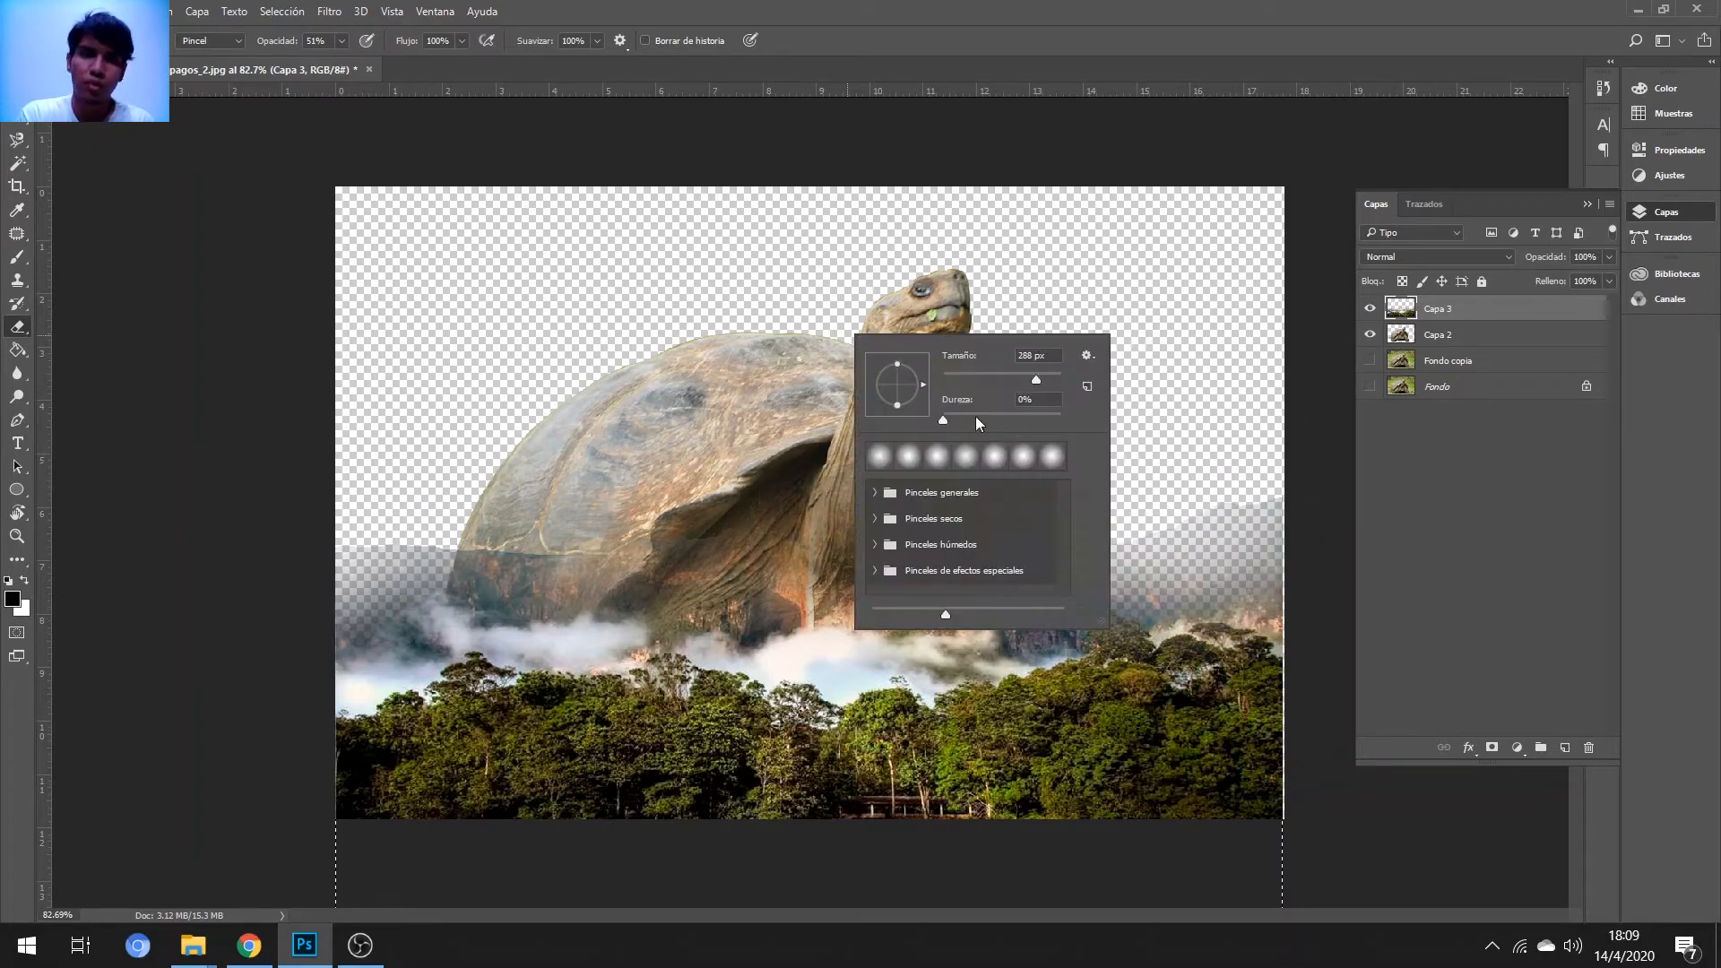
drag(1034, 380, 973, 380)
mouse_move(589, 555)
mouse_down()
mouse_move(365, 558)
mouse_move(1058, 556)
mouse_up()
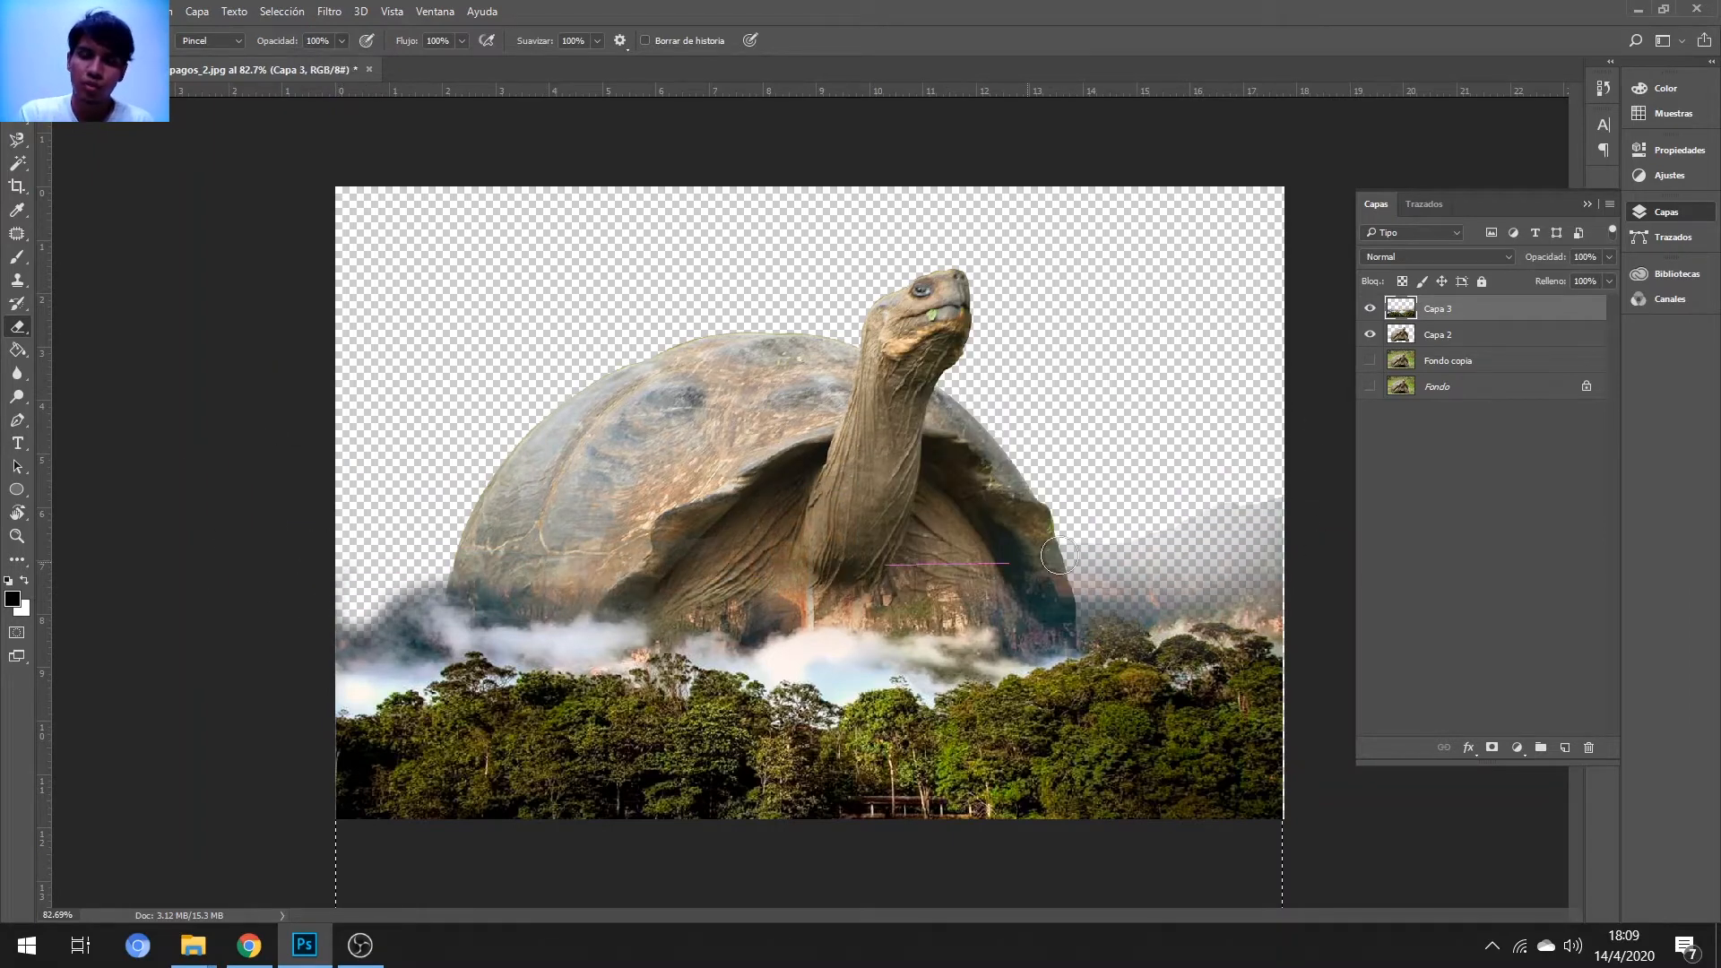
drag(1231, 563, 971, 591)
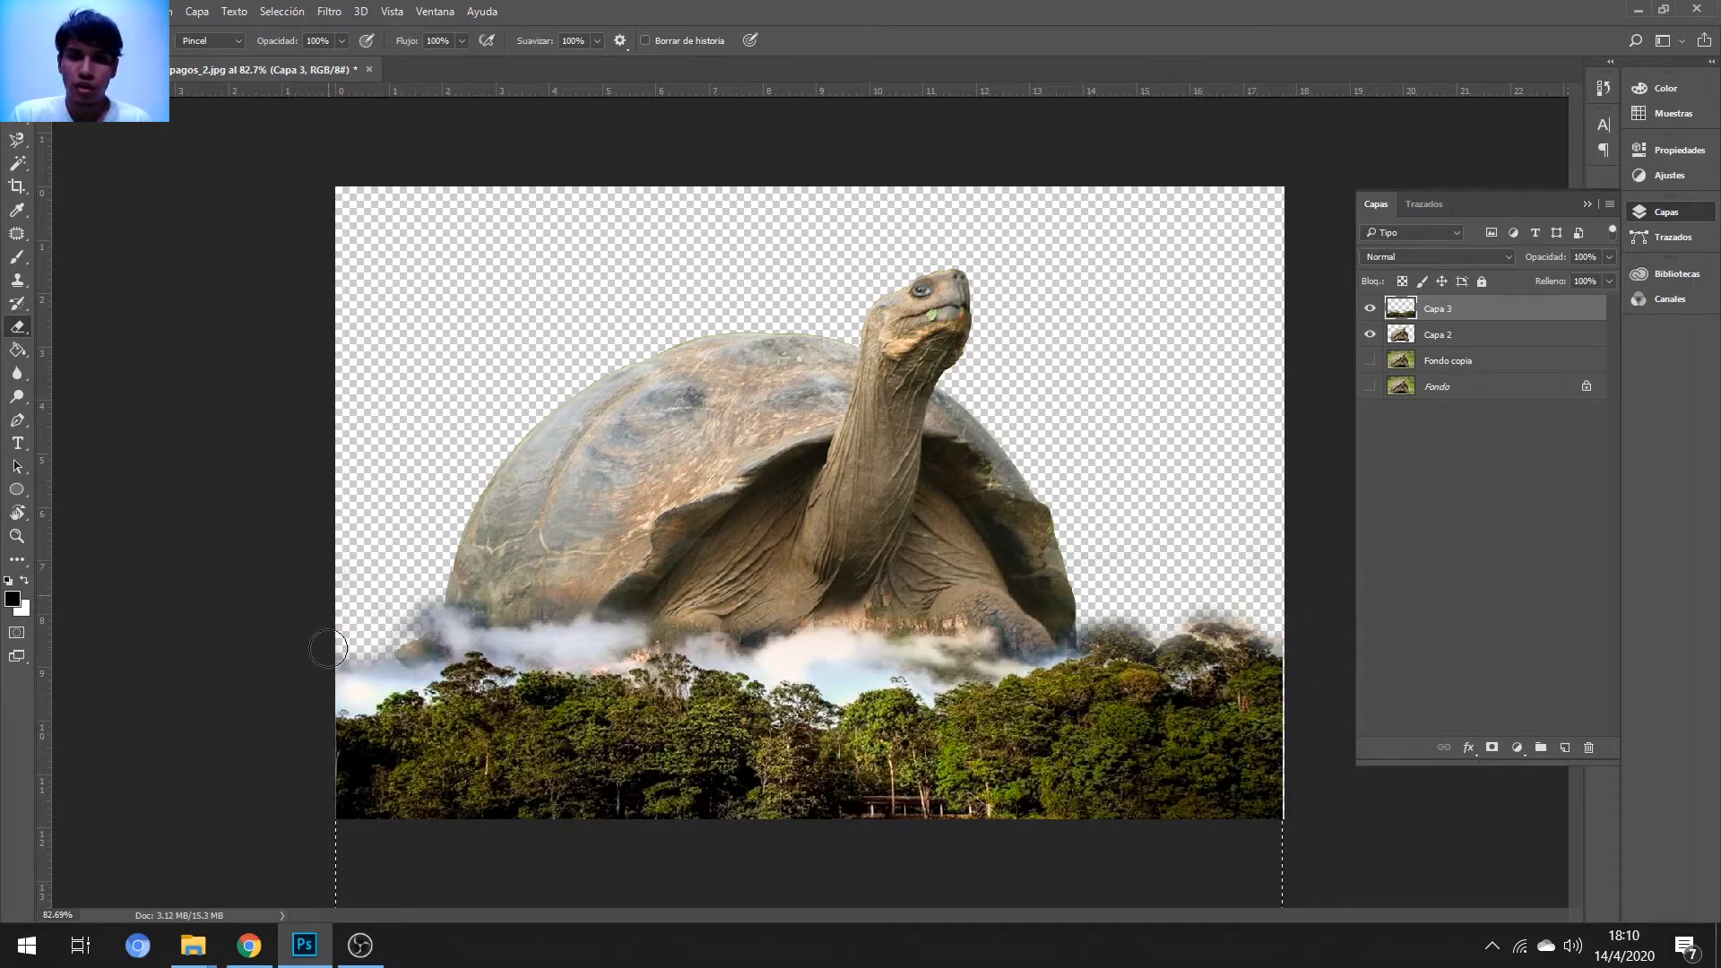
- Erase the leftover mountain and haze fringe on Capa 3 around the tortoise's legs and above the treetops
click(17, 117)
drag(88, 215, 95, 222)
key(Return)
click(17, 93)
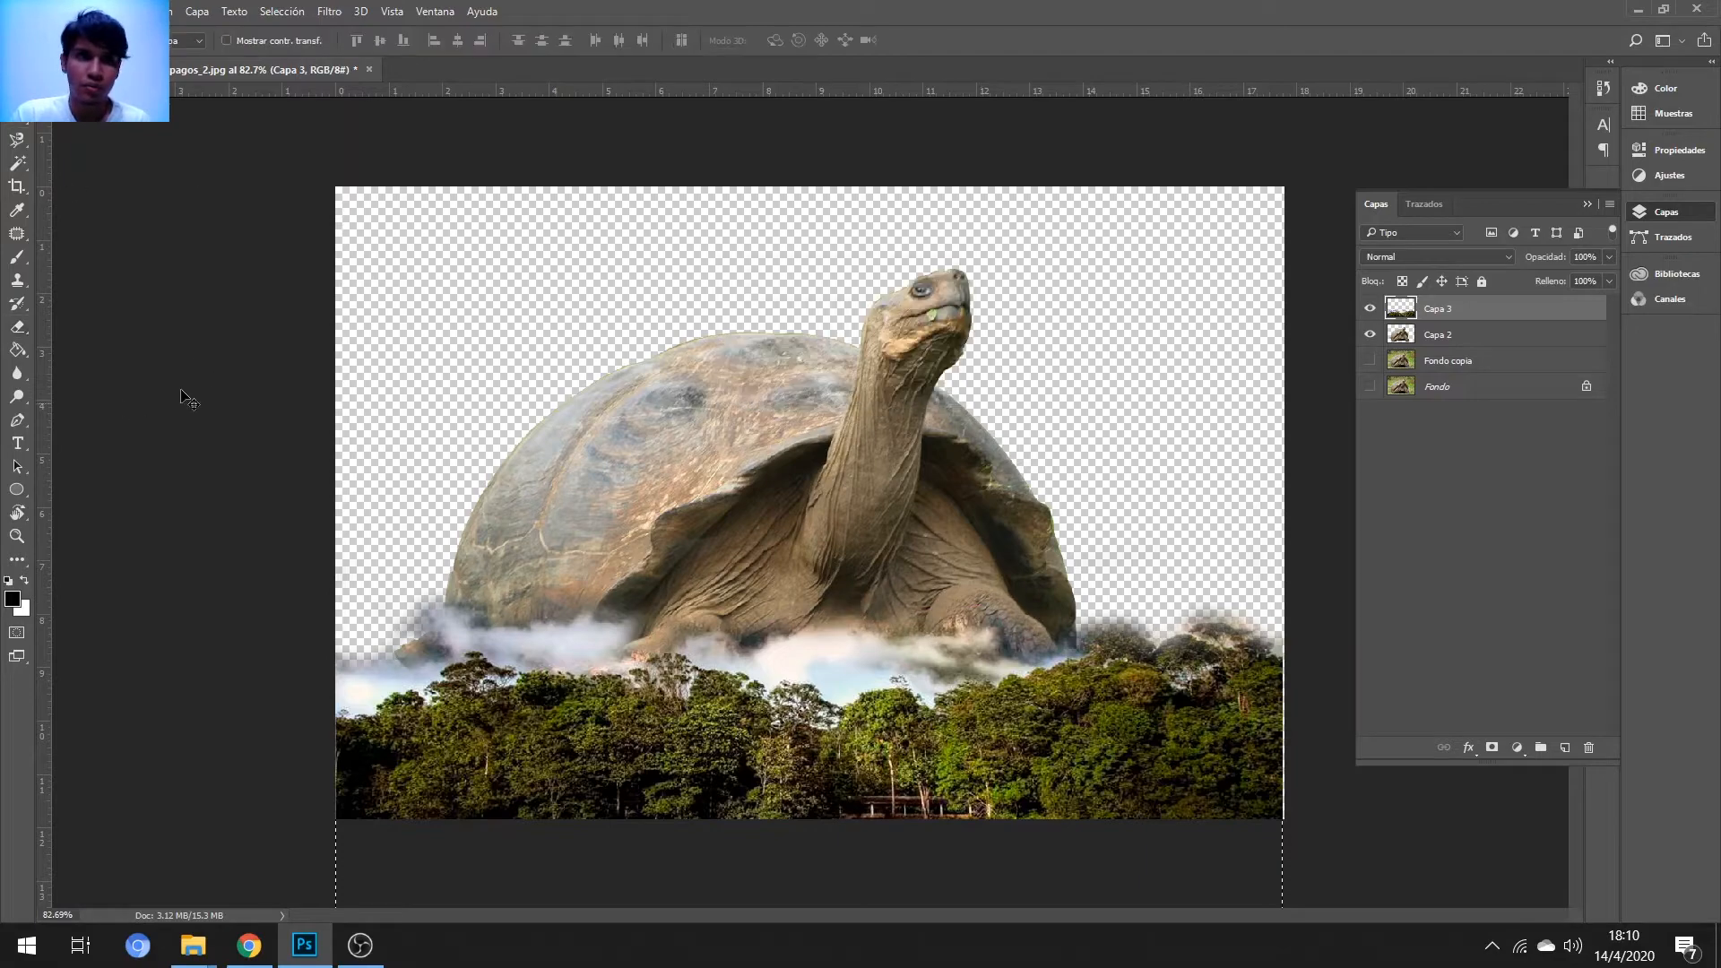
scroll(1239, 613, up, 5)
right_click(1007, 603)
key(Escape)
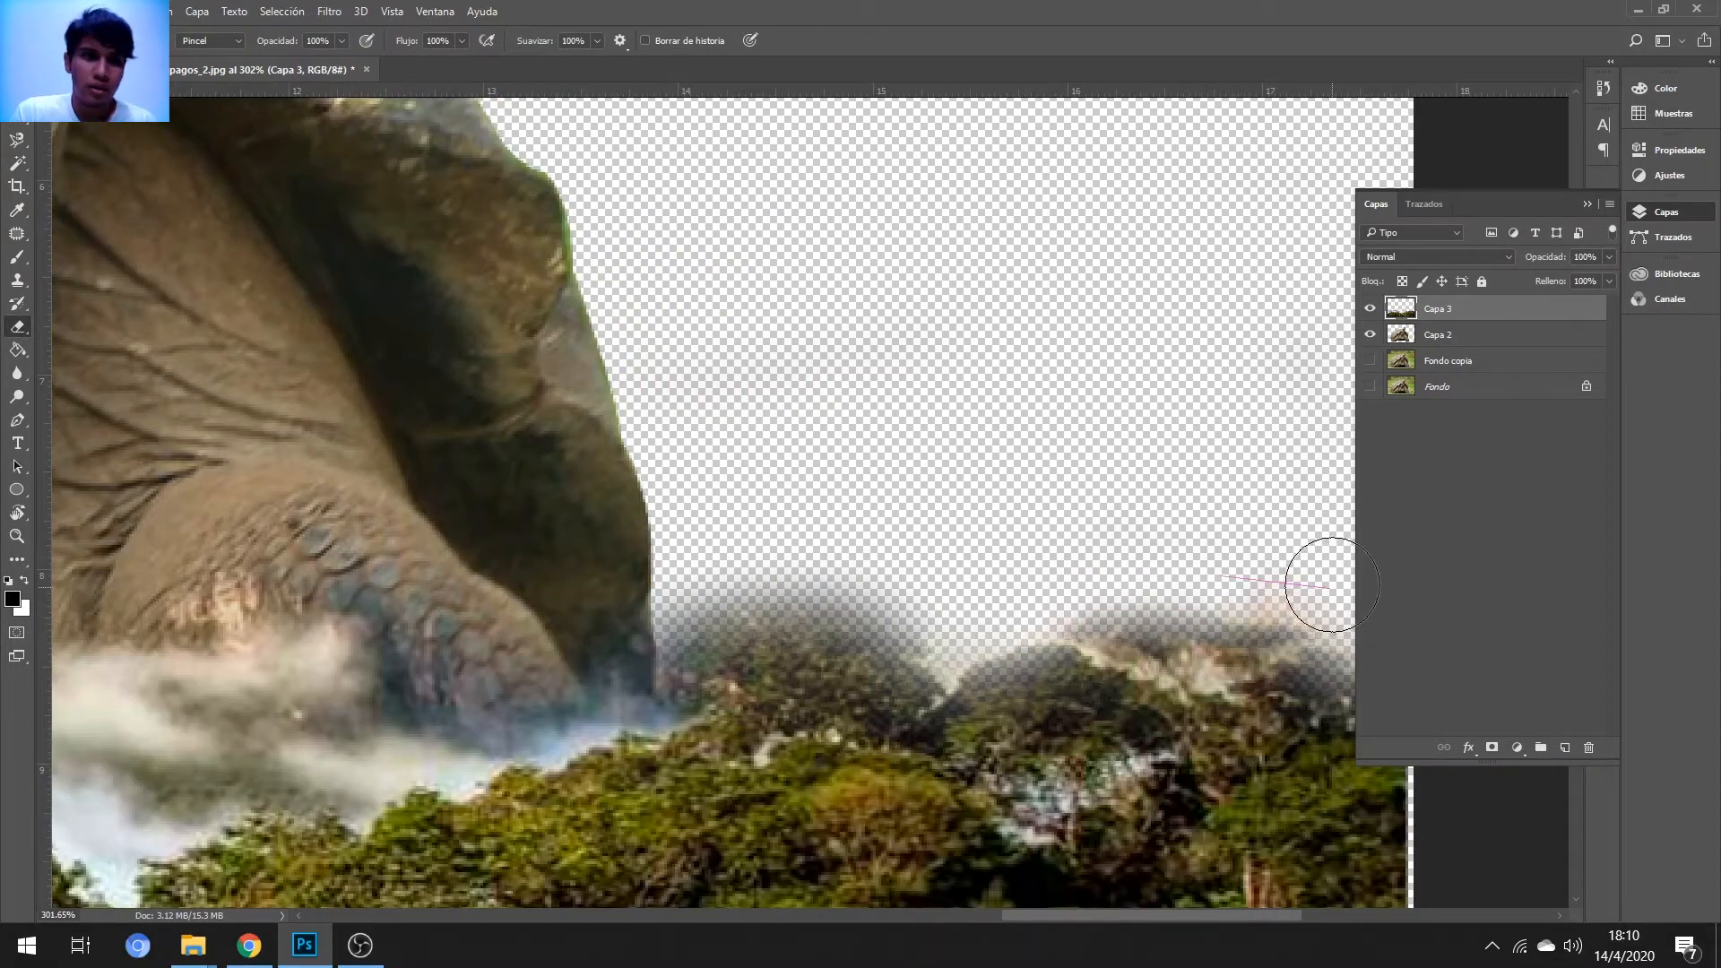
scroll(1007, 525, down, 5)
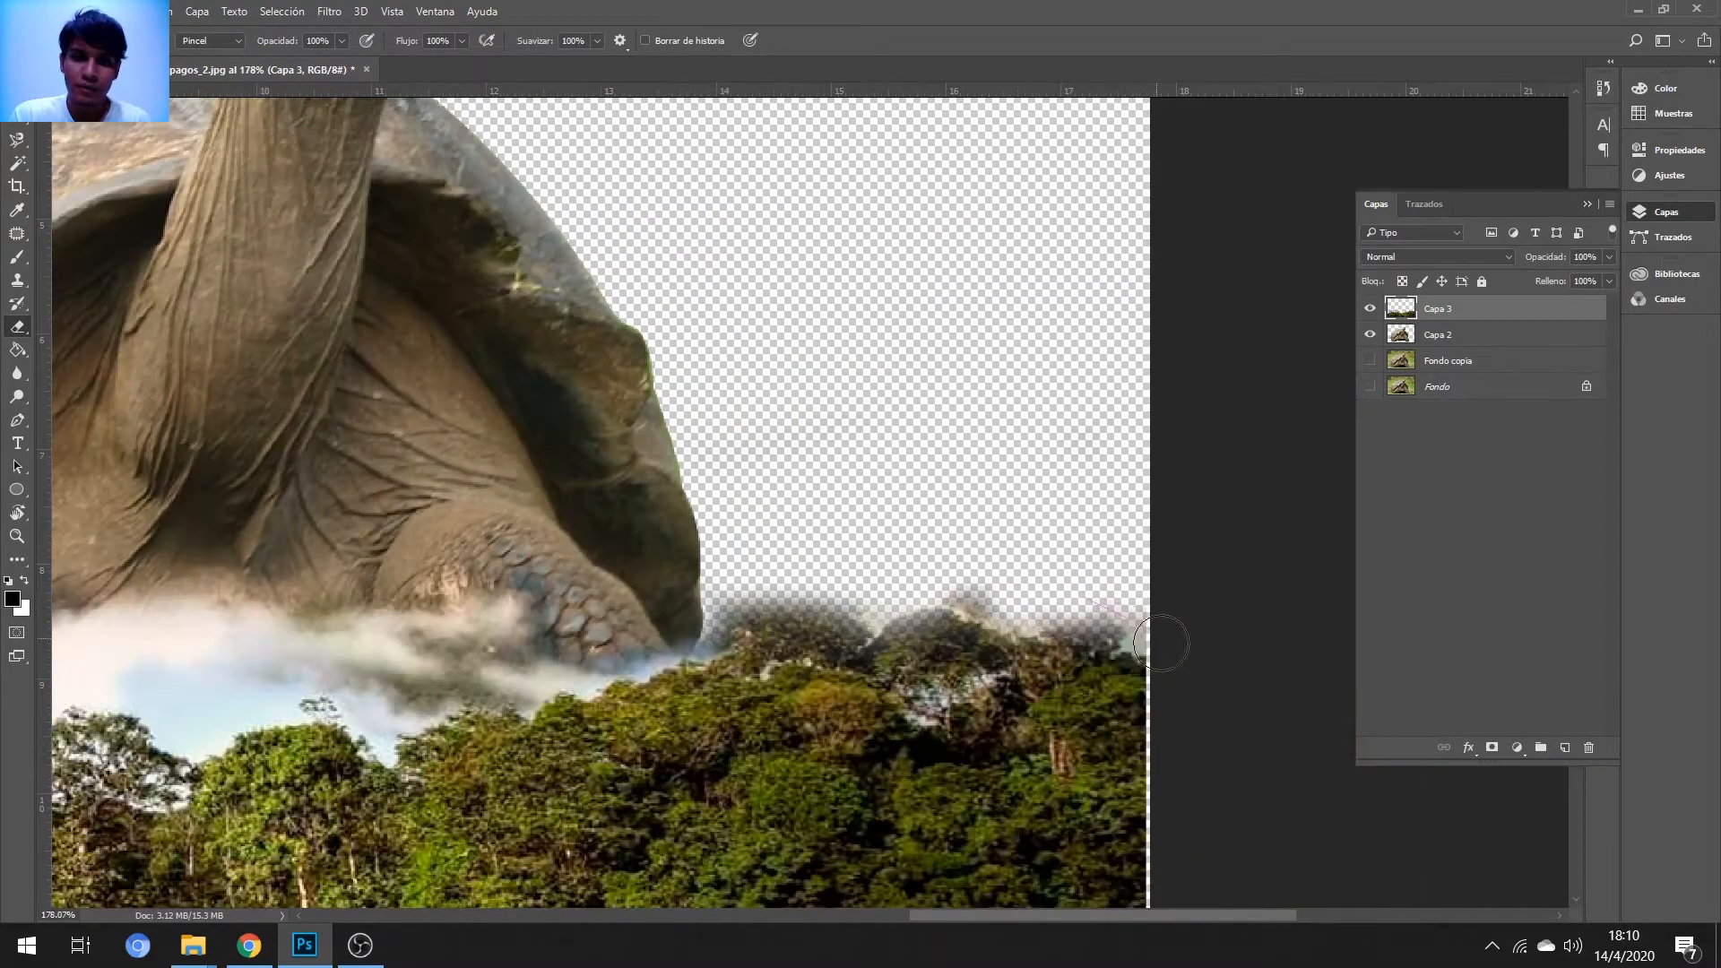
scroll(1007, 525, up, 1)
key(v)
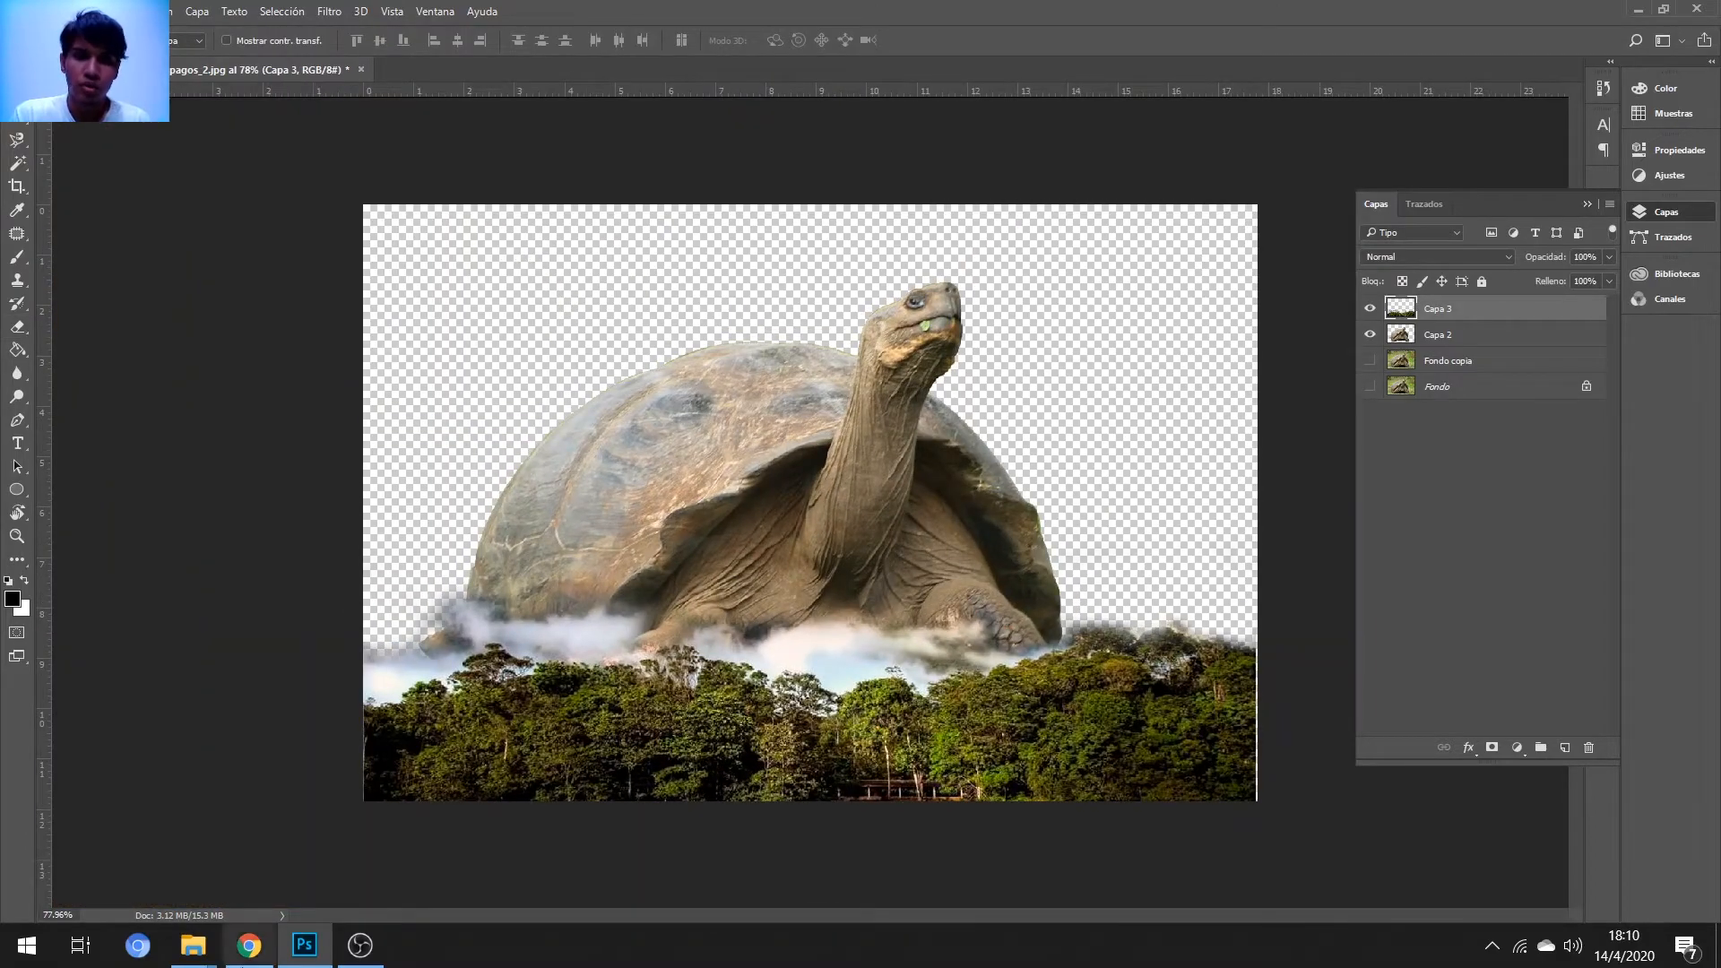
- Place pngocean.com (12) from the fotomanipulación folder, enlarge it to 213.33%, and move its layer beneath Capa 2
click(192, 945)
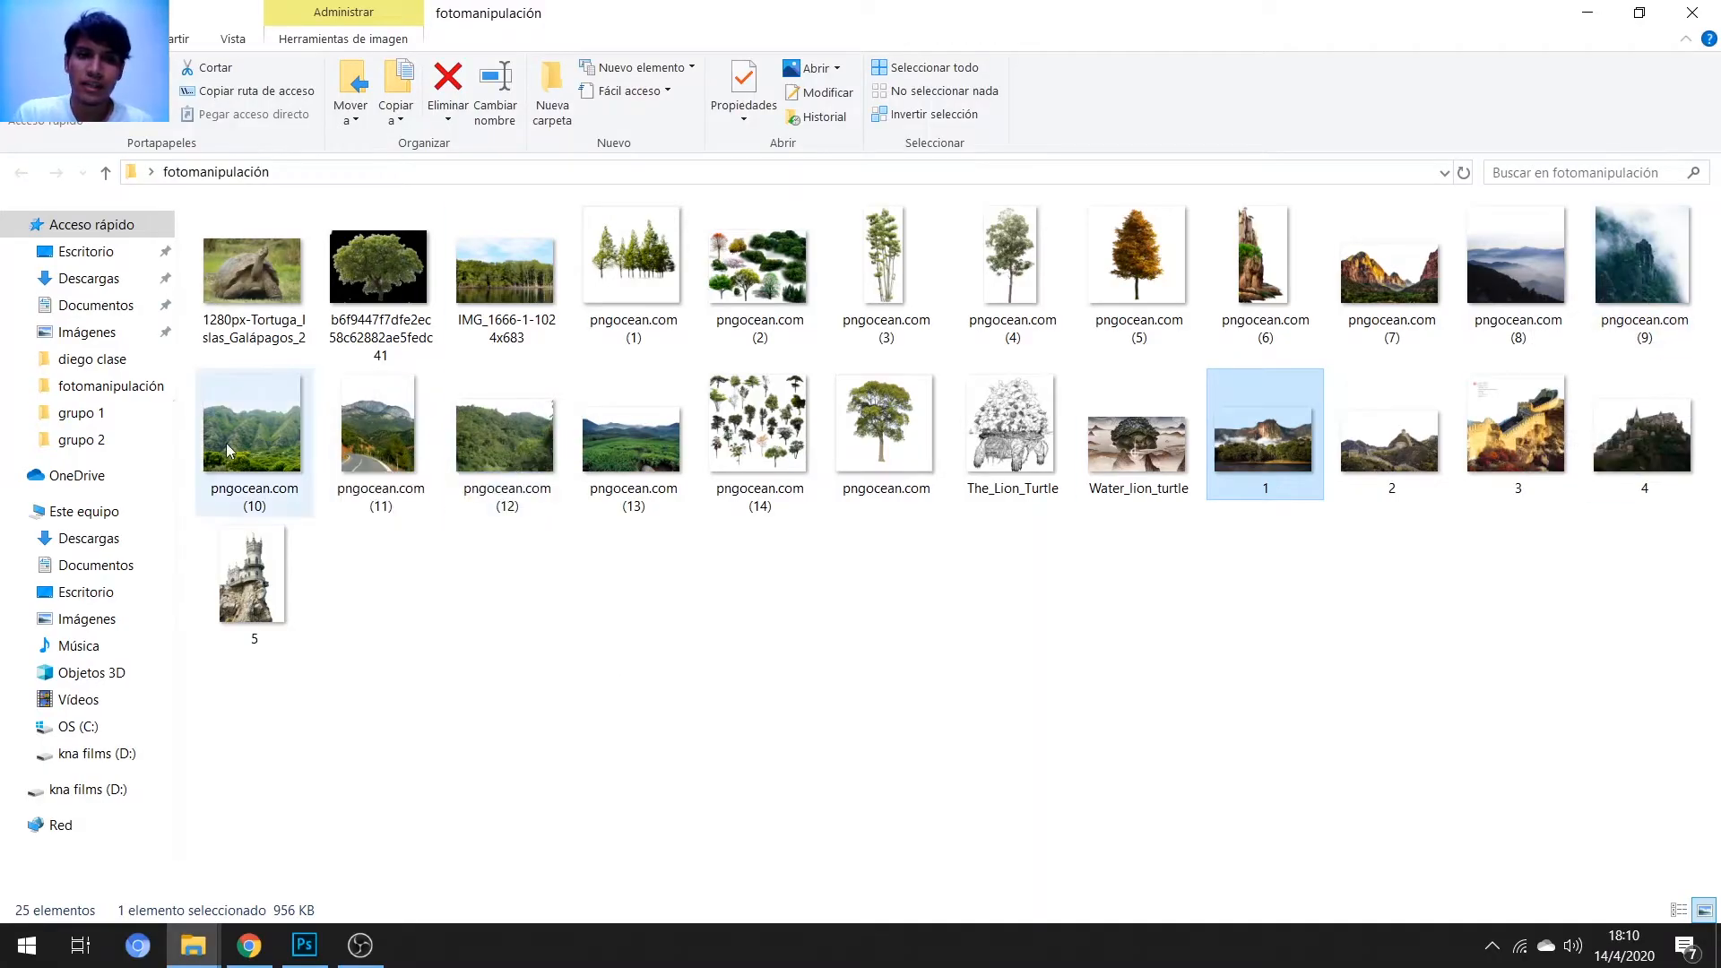
drag(505, 430, 624, 400)
drag(783, 553, 1298, 858)
key(Return)
drag(1441, 314, 1438, 373)
- Squash the green hills layer to a height of 137.33% and position it low behind the tortoise
key(ctrl+t)
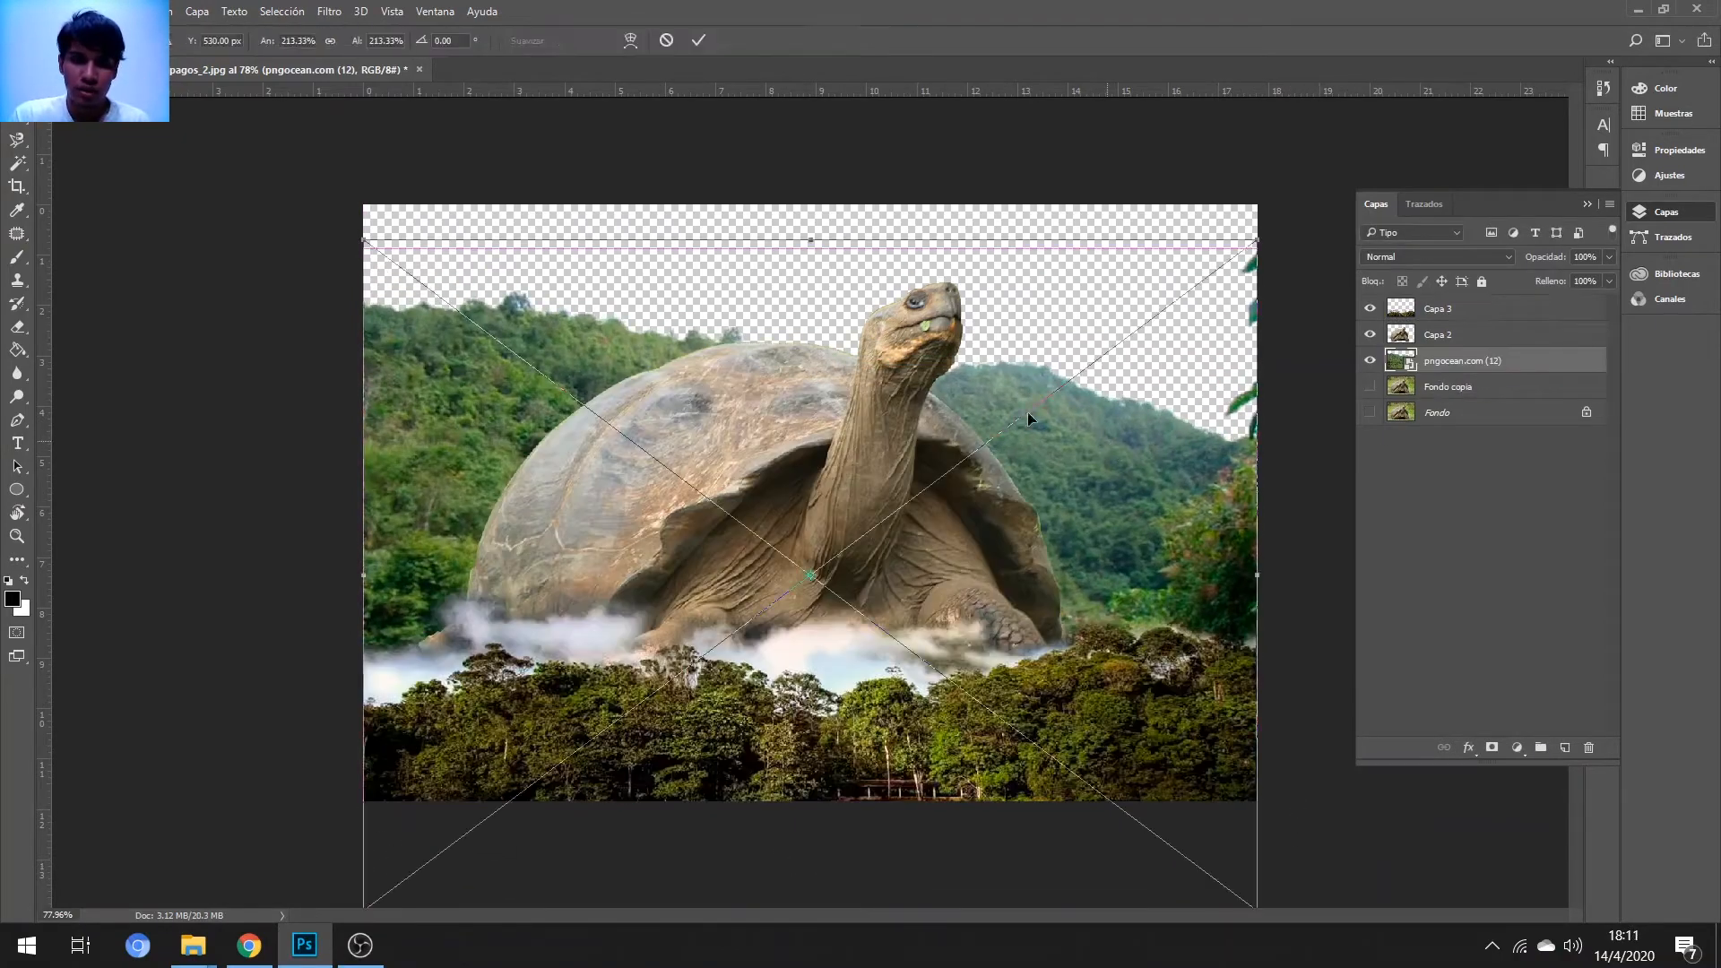
drag(810, 206, 800, 428)
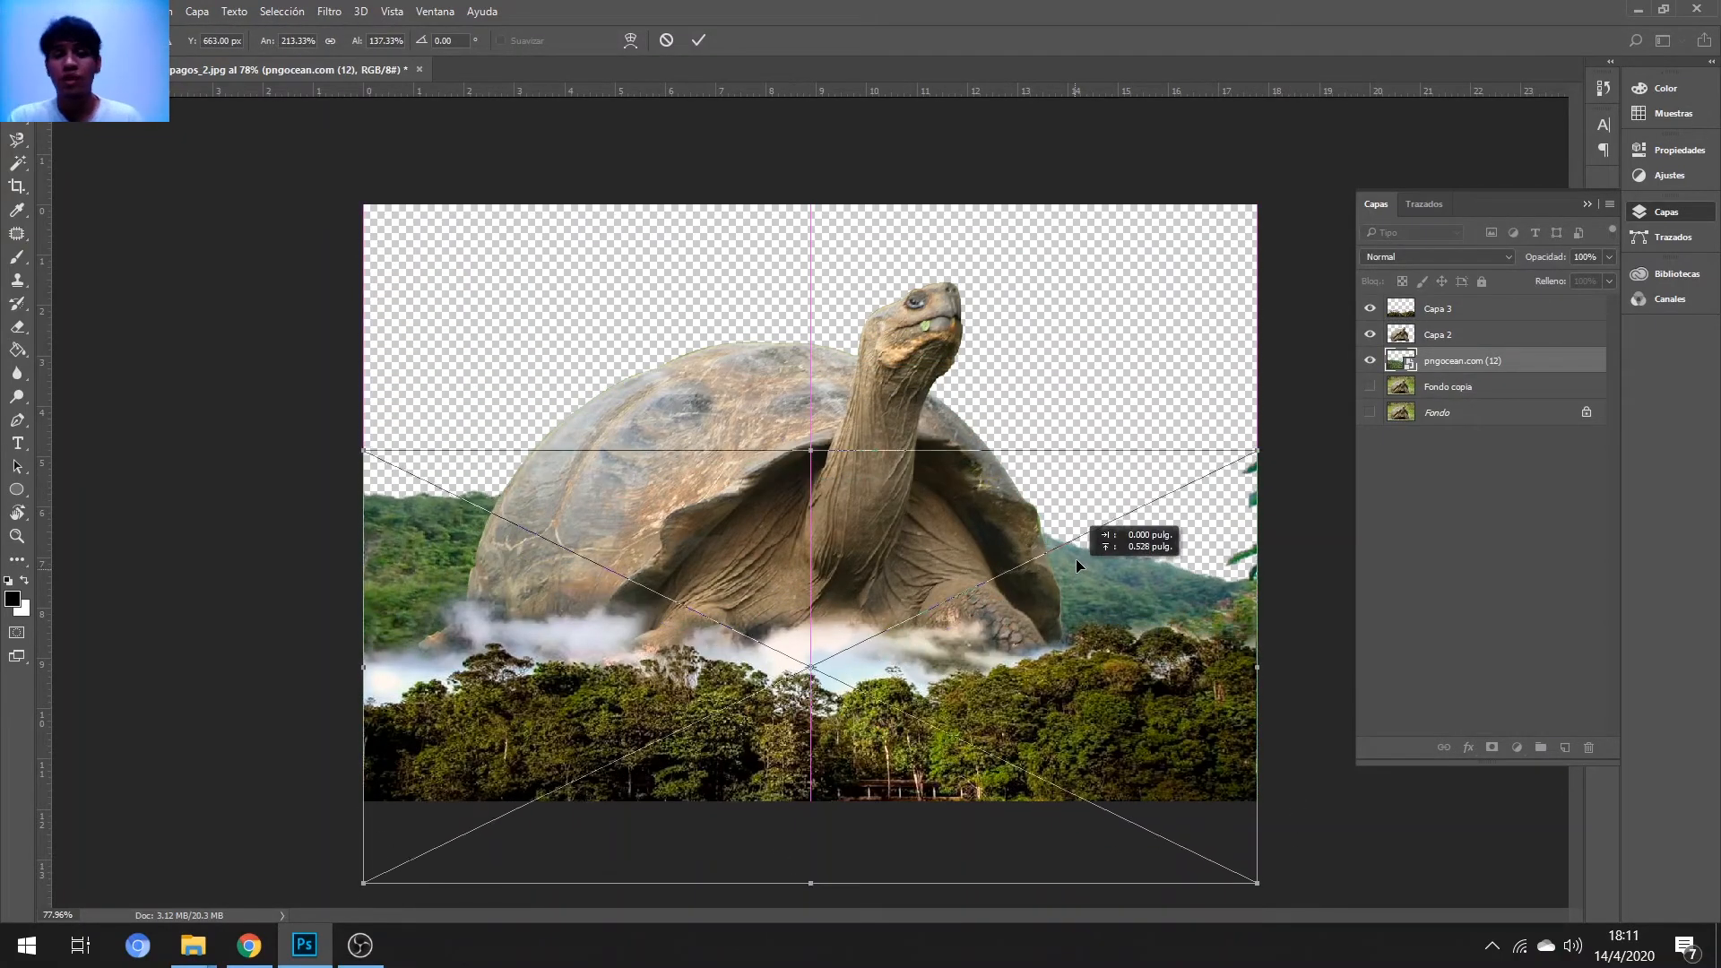
key(Return)
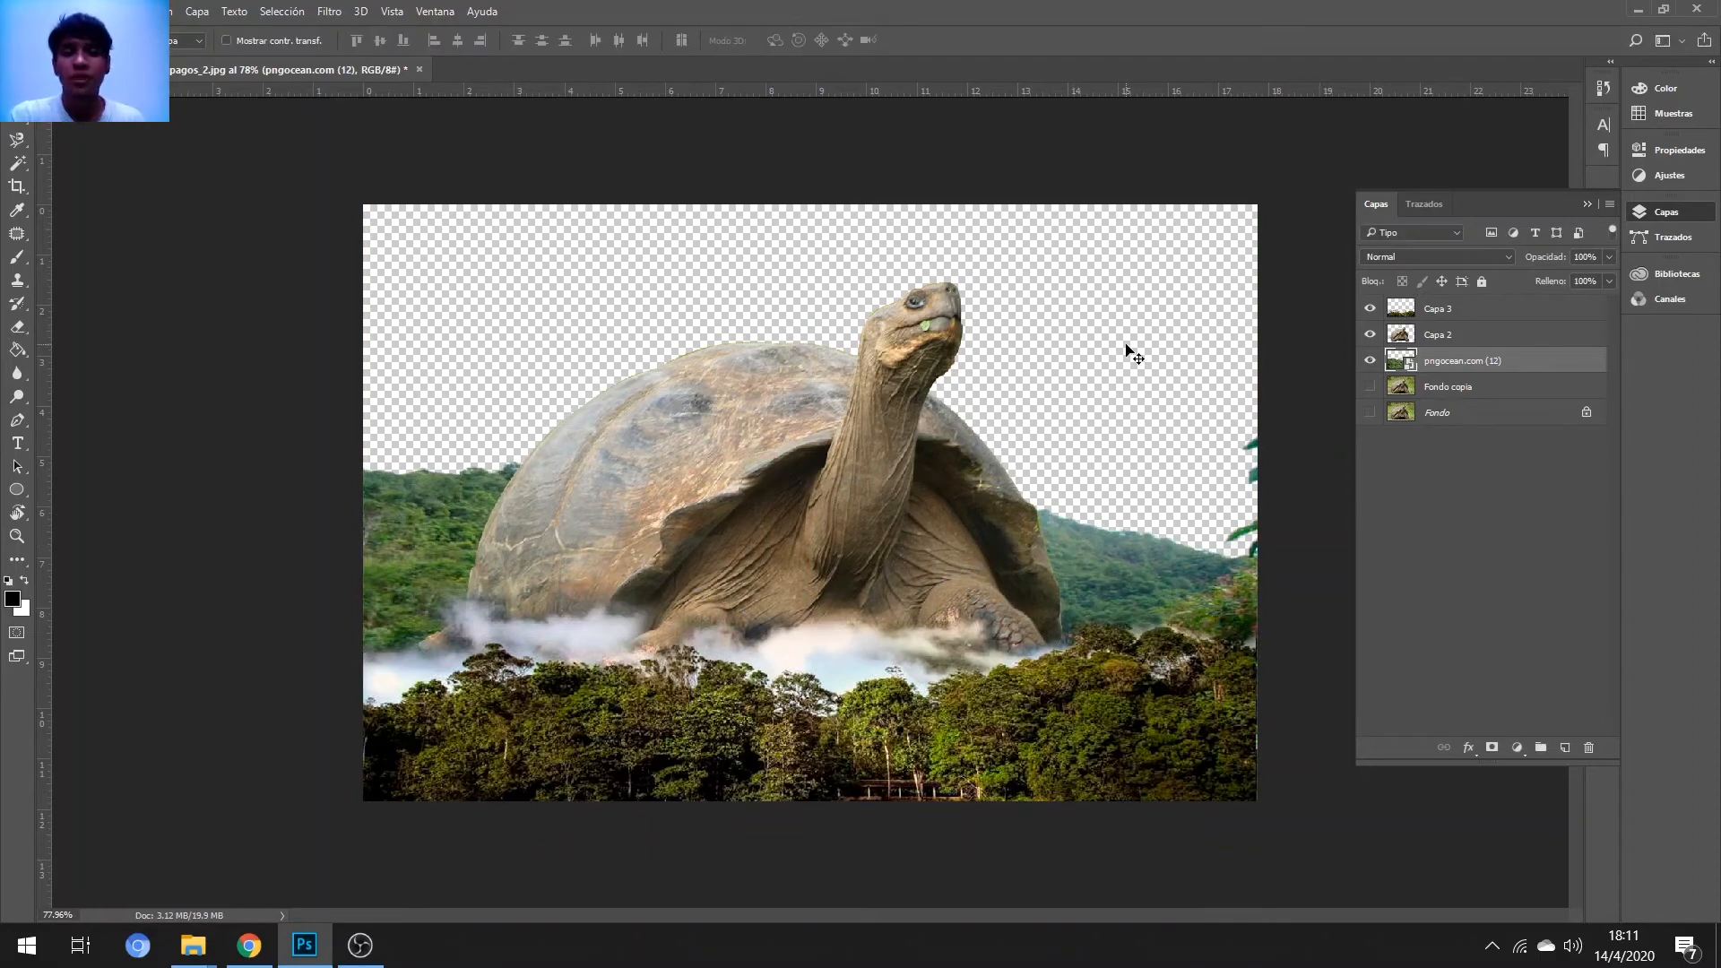
- Place pngocean.com (8) from the folder, stretch it across the canvas to about 304% width, and move its layer beneath pngocean.com (12)
click(193, 945)
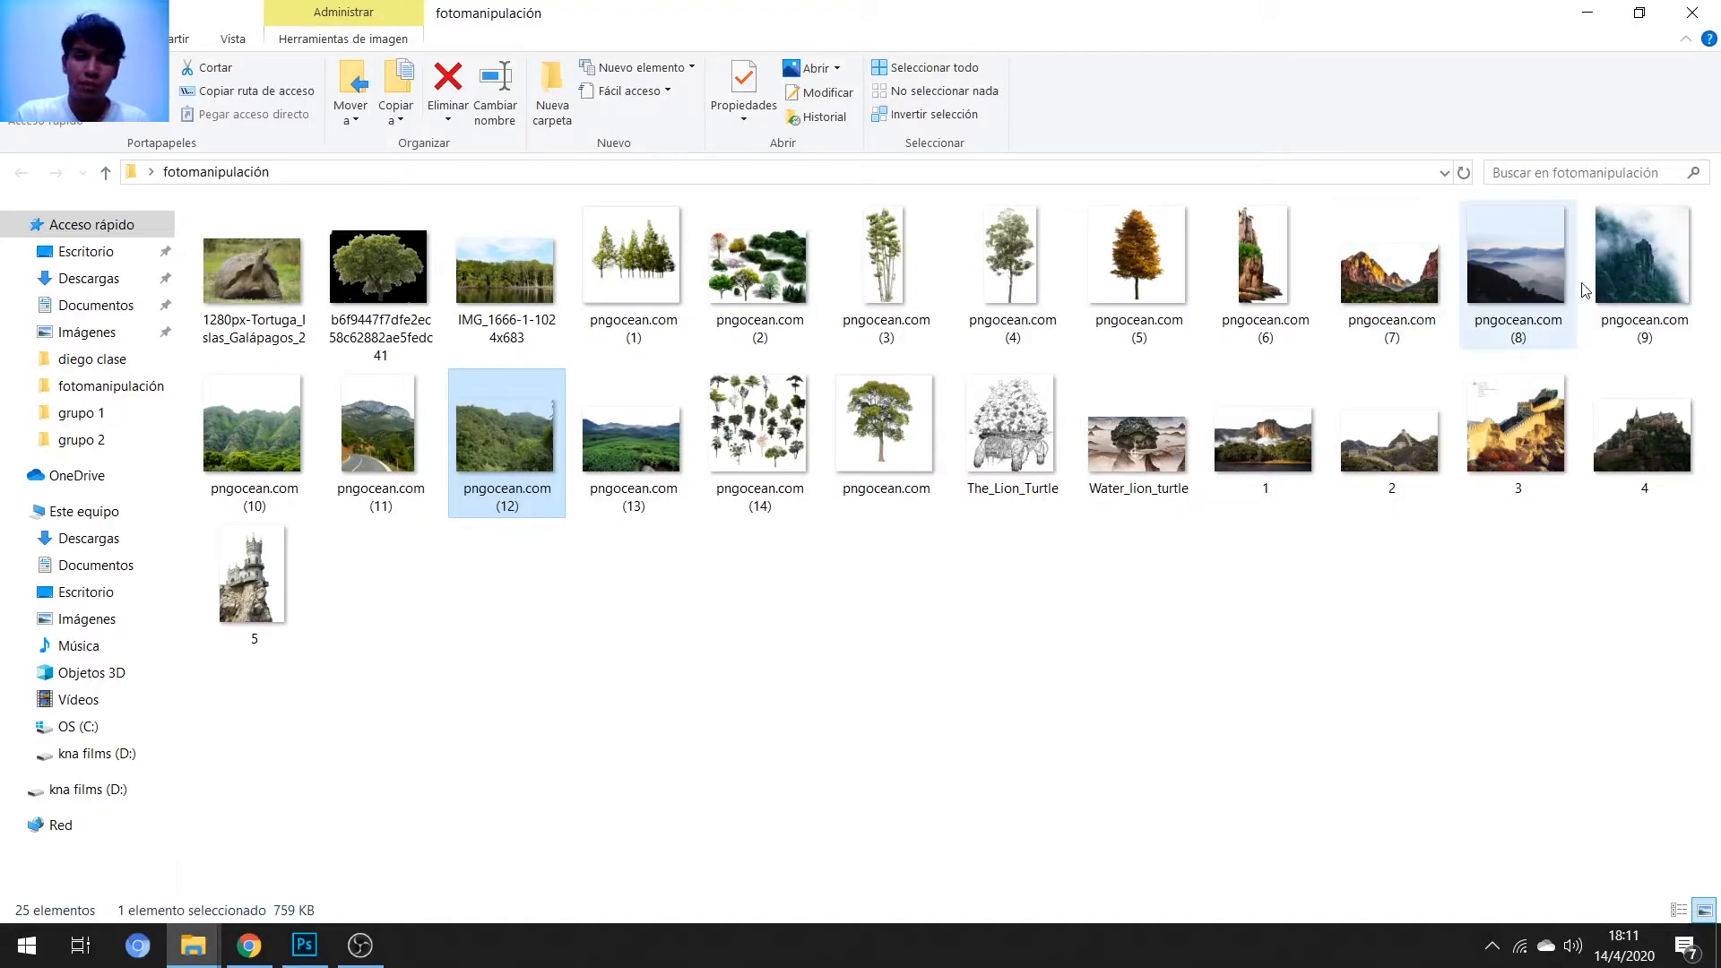
drag(1518, 268, 628, 471)
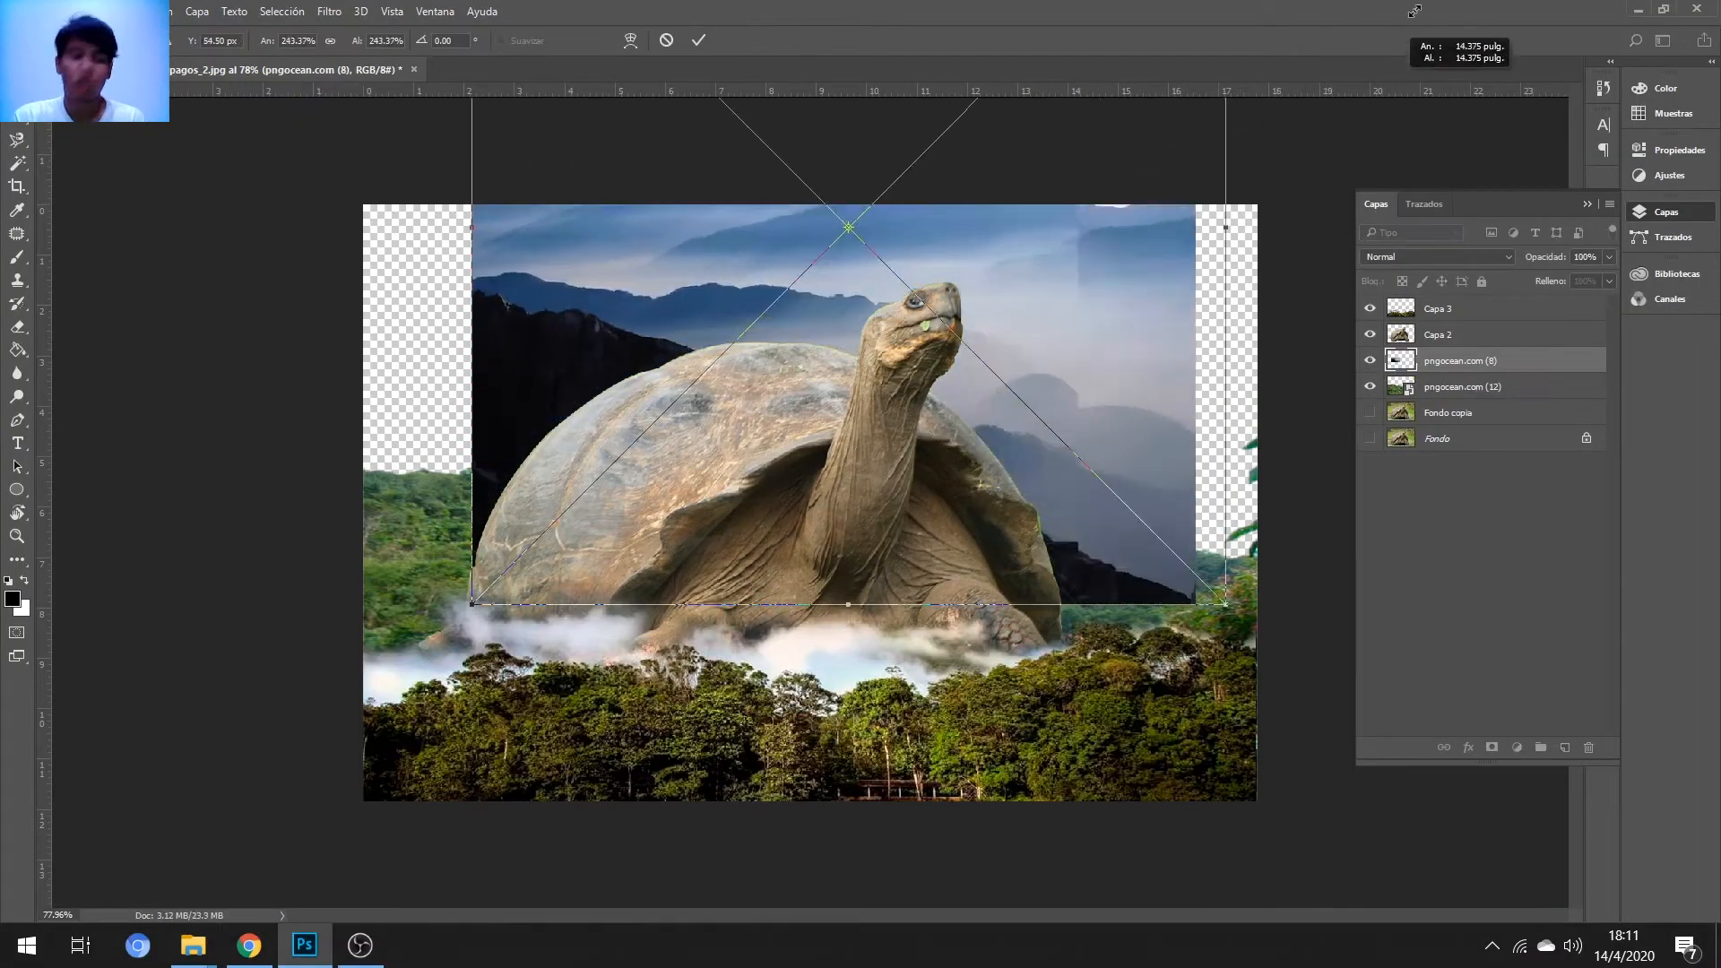
drag(986, 413, 1268, 341)
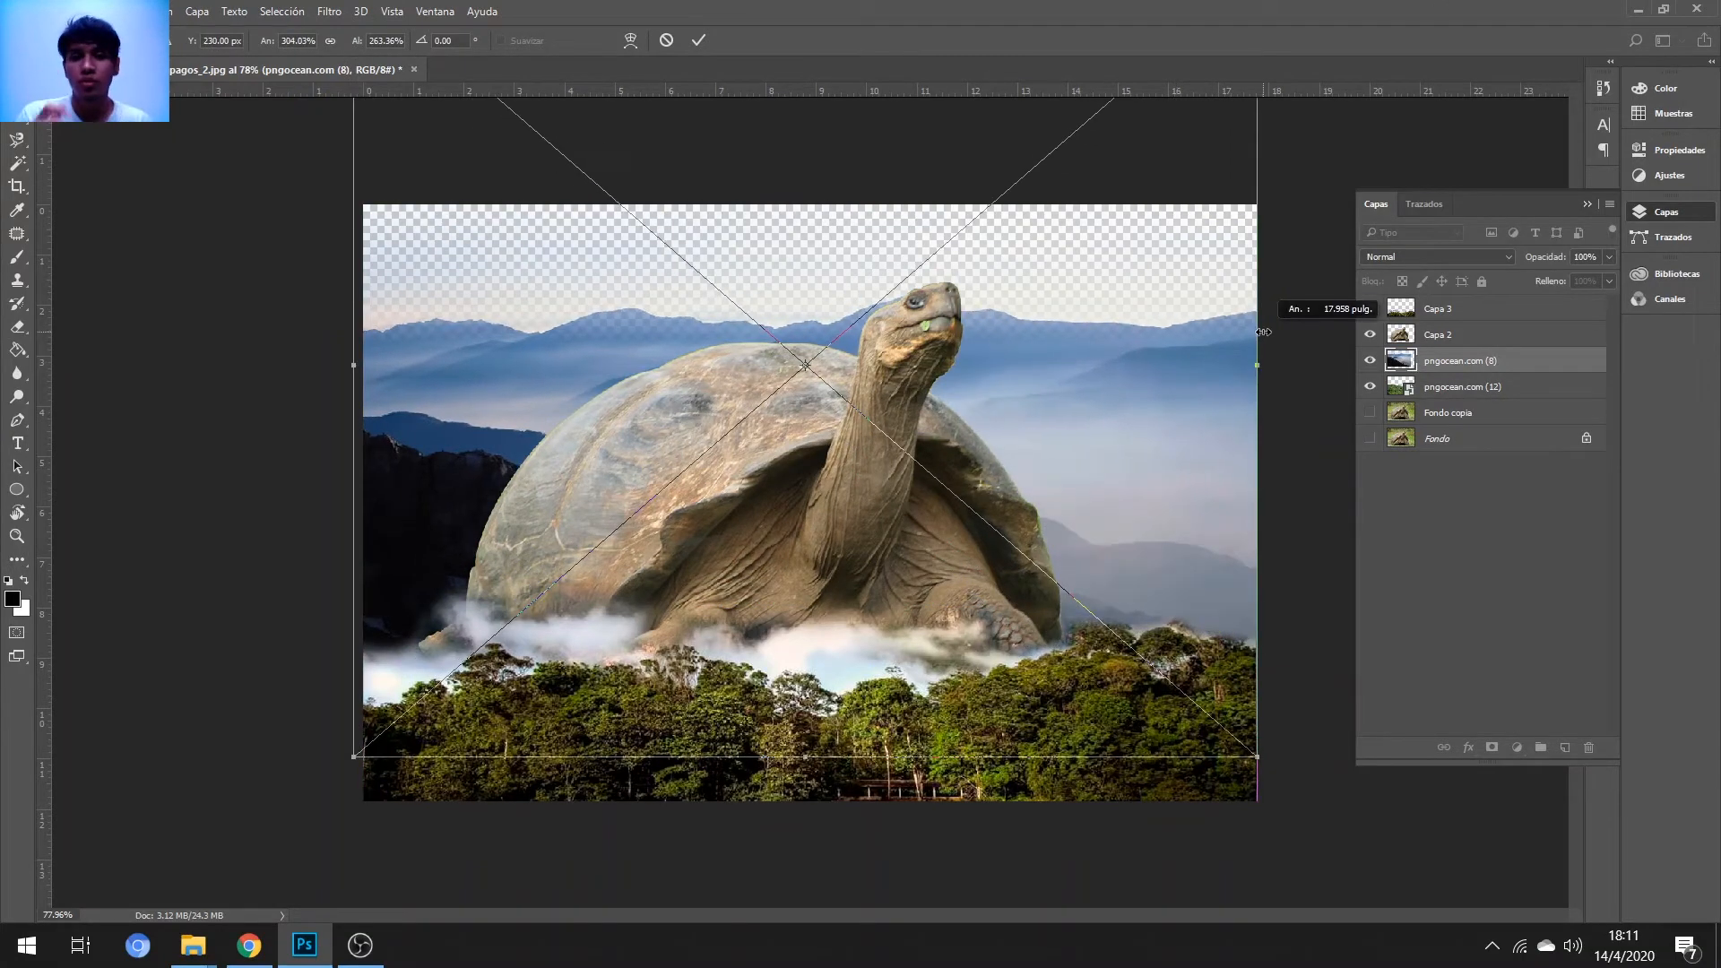
key(Return)
drag(1450, 361, 1450, 400)
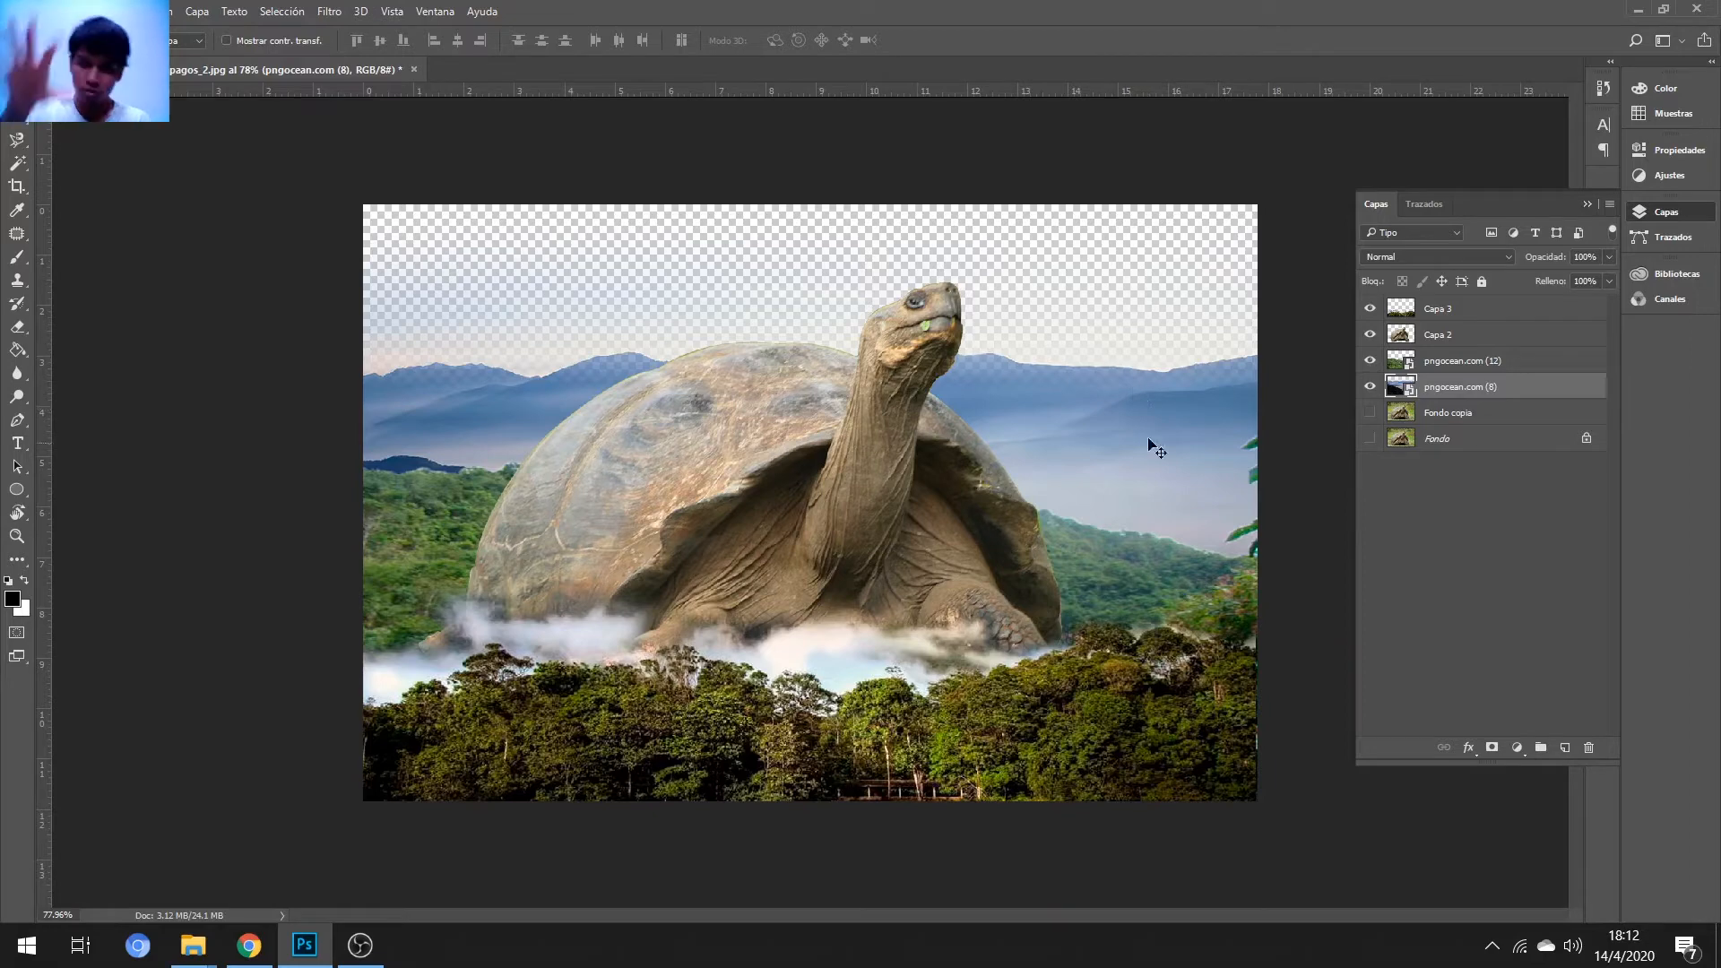
- Select the visible contents of pngocean.com (8) and copy them onto a new layer
click(1353, 324)
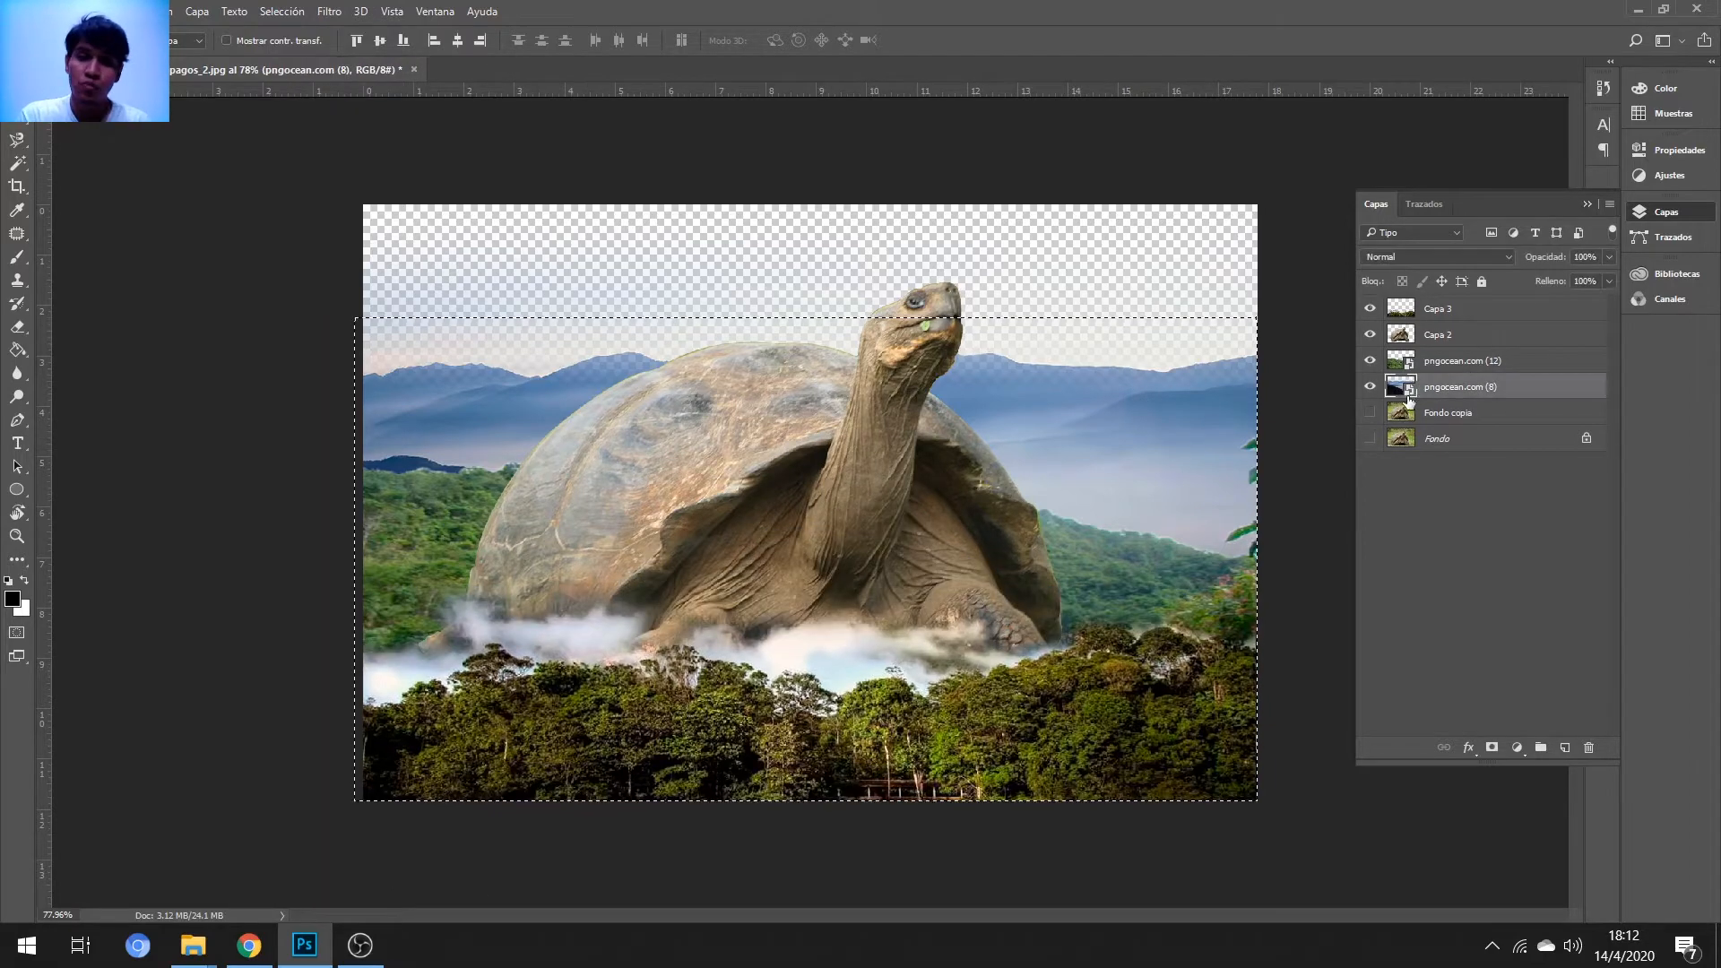
key(ctrl+v)
key(ctrl+z)
key(m)
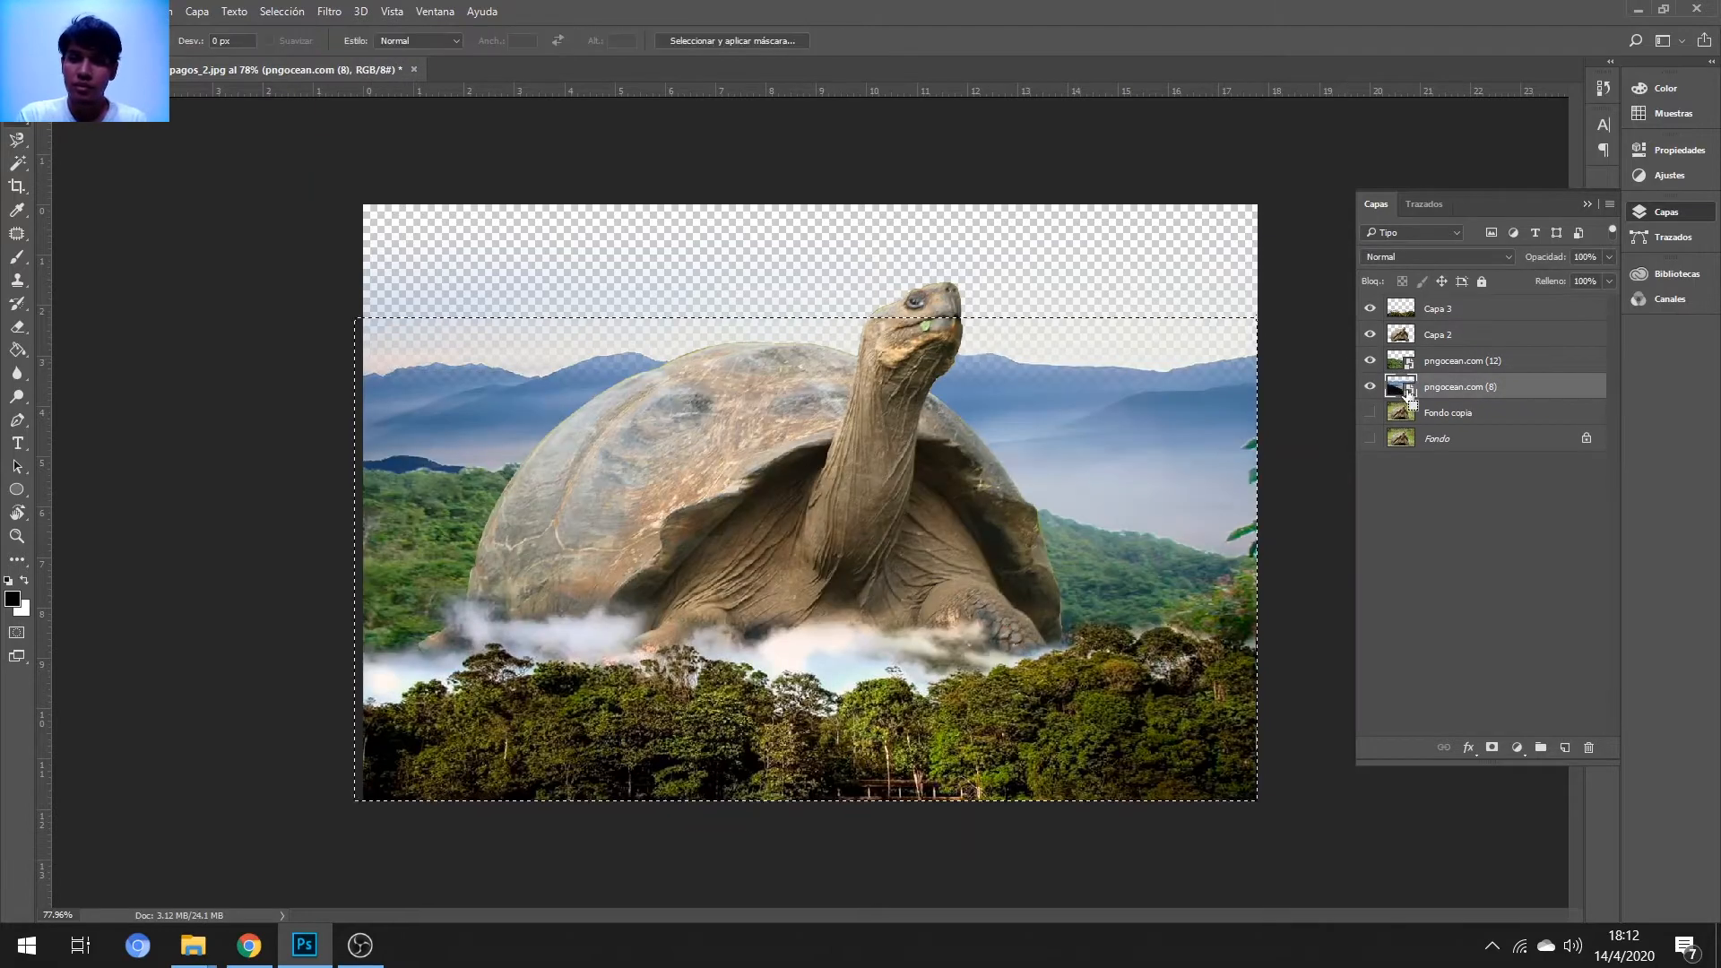
key(ctrl+j)
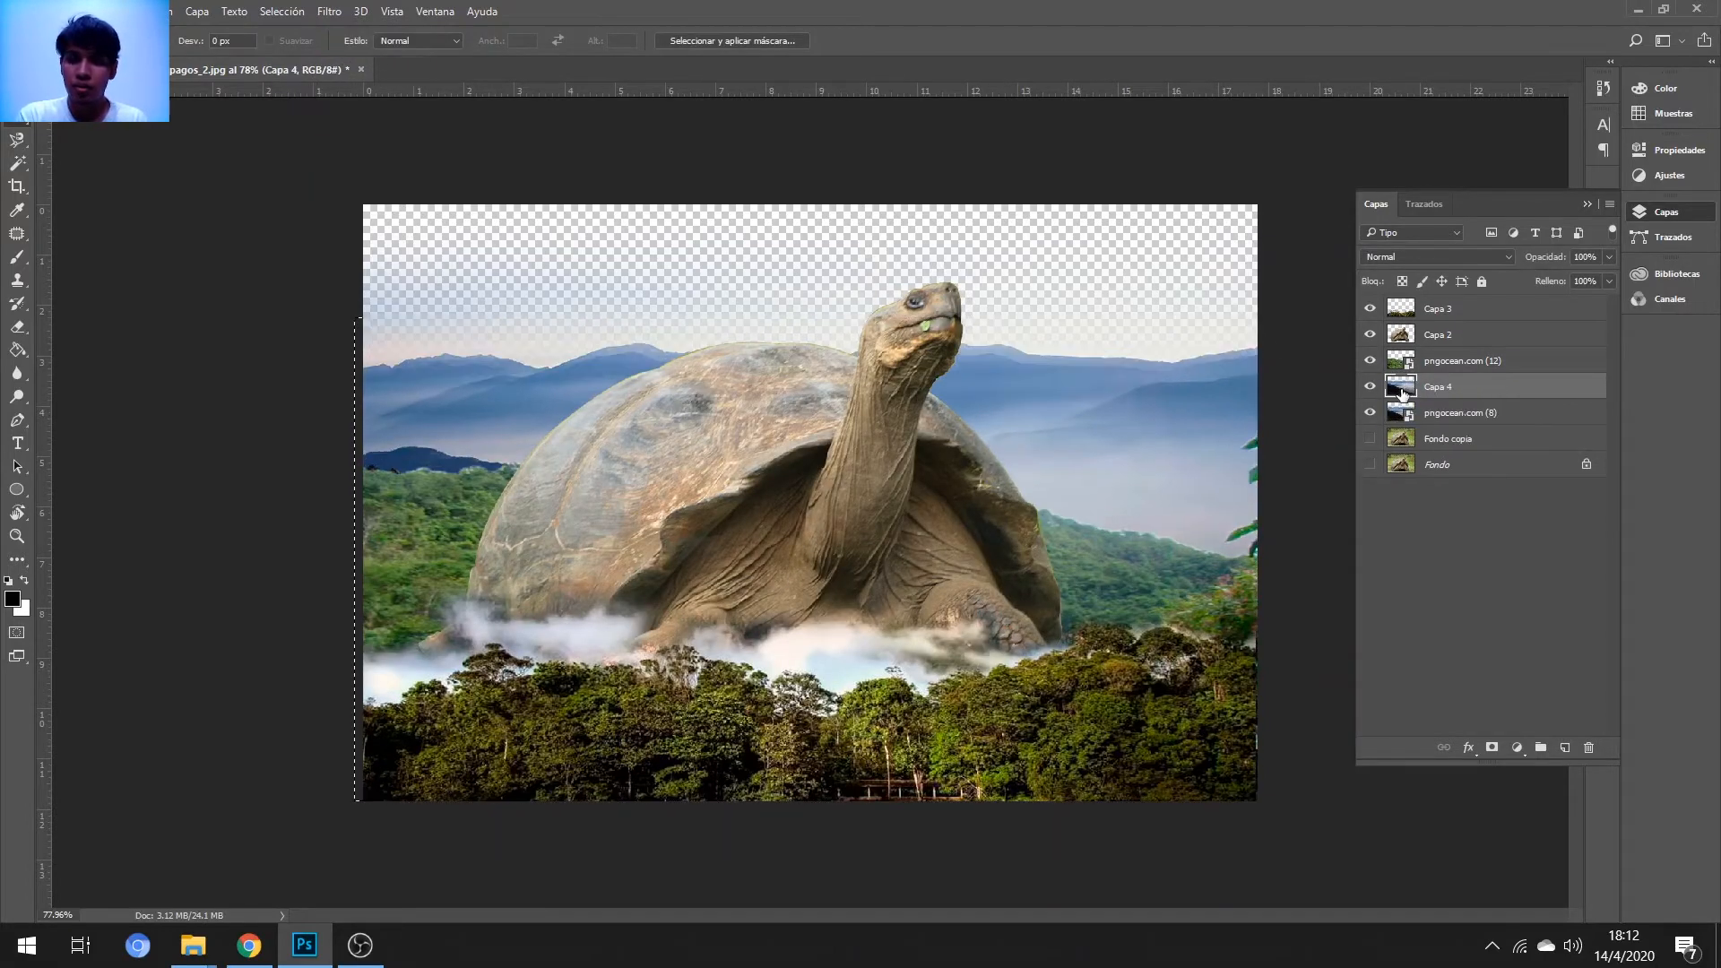
- Delete the original pngocean.com (8) layer and move the misty blue mountains on Capa 4 slightly down
click(1439, 413)
key(Delete)
key(v)
drag(1145, 394, 1131, 444)
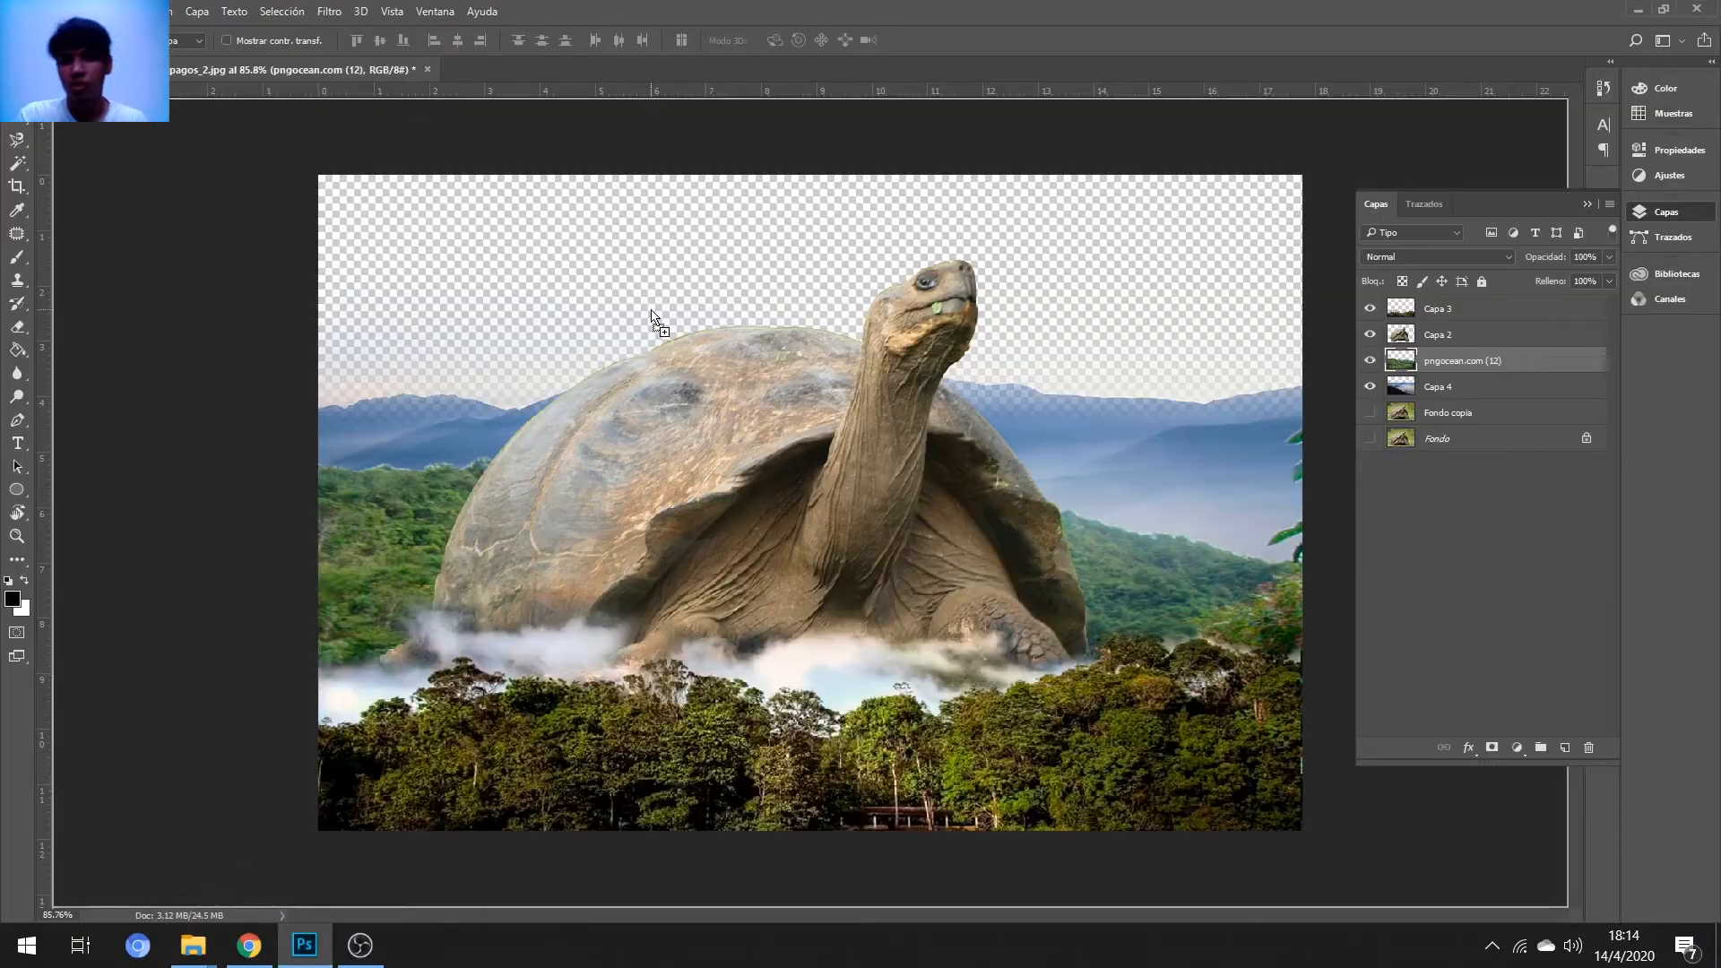
- Place the cloudy sky image 9 and stretch it to the canvas width and down past the bottom edge
drag(650, 311, 618, 400)
drag(801, 409, 1306, 411)
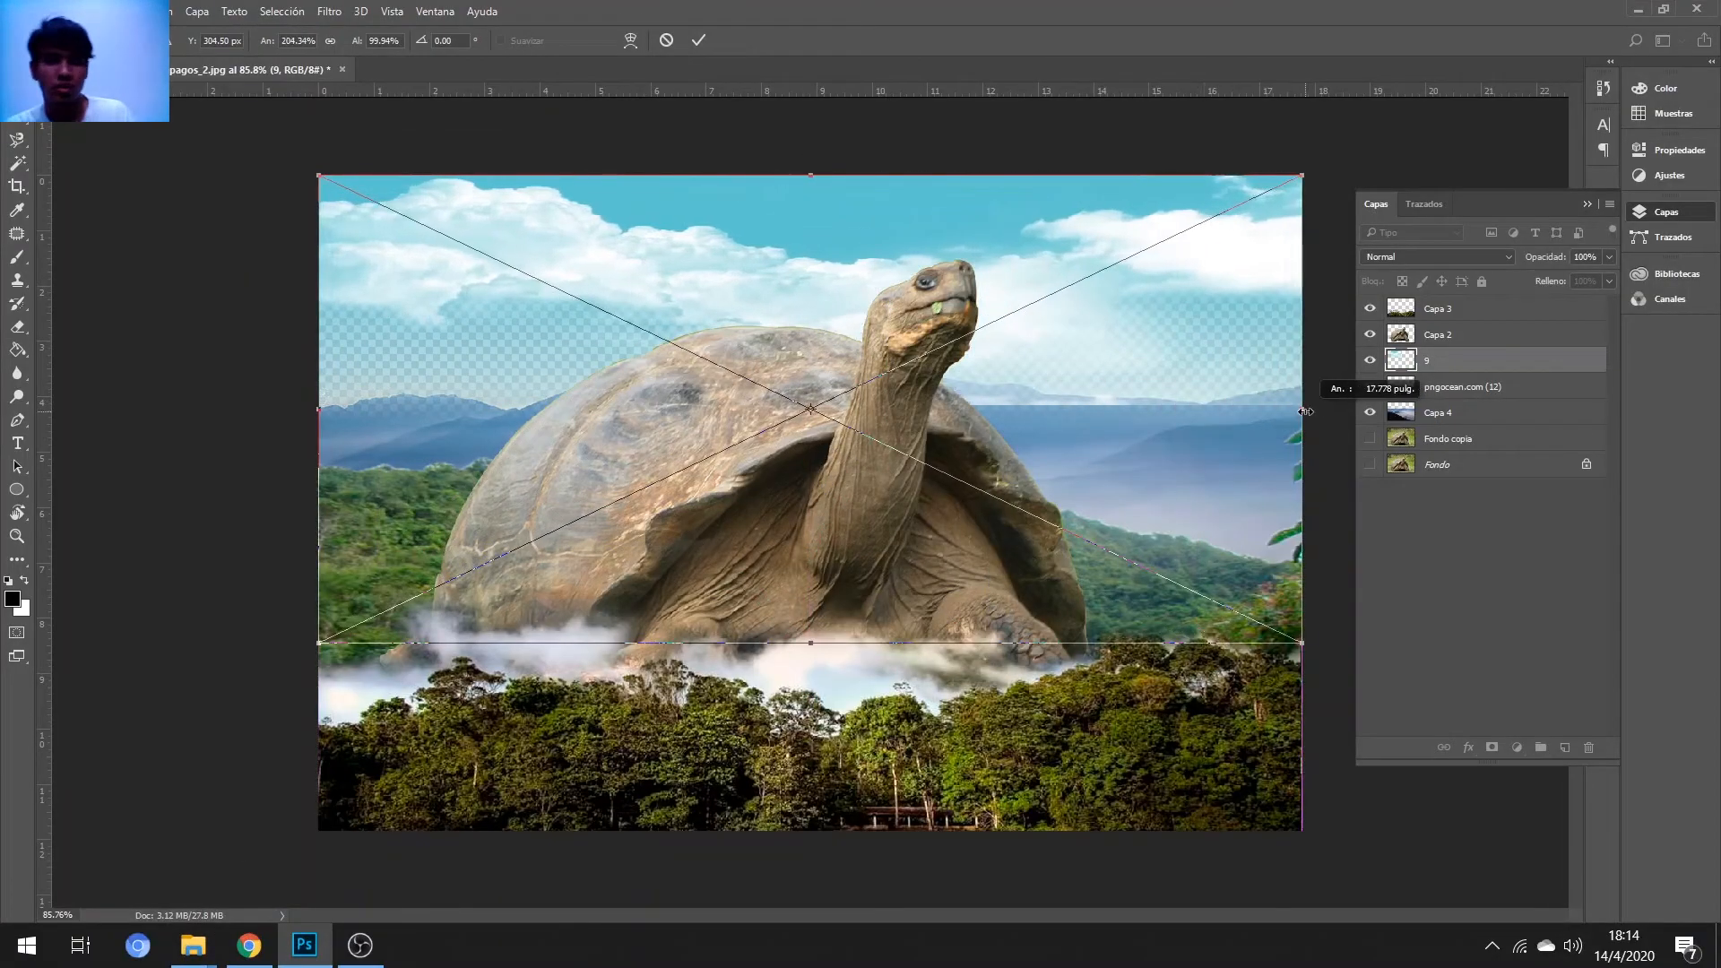
drag(810, 642, 803, 877)
key(Return)
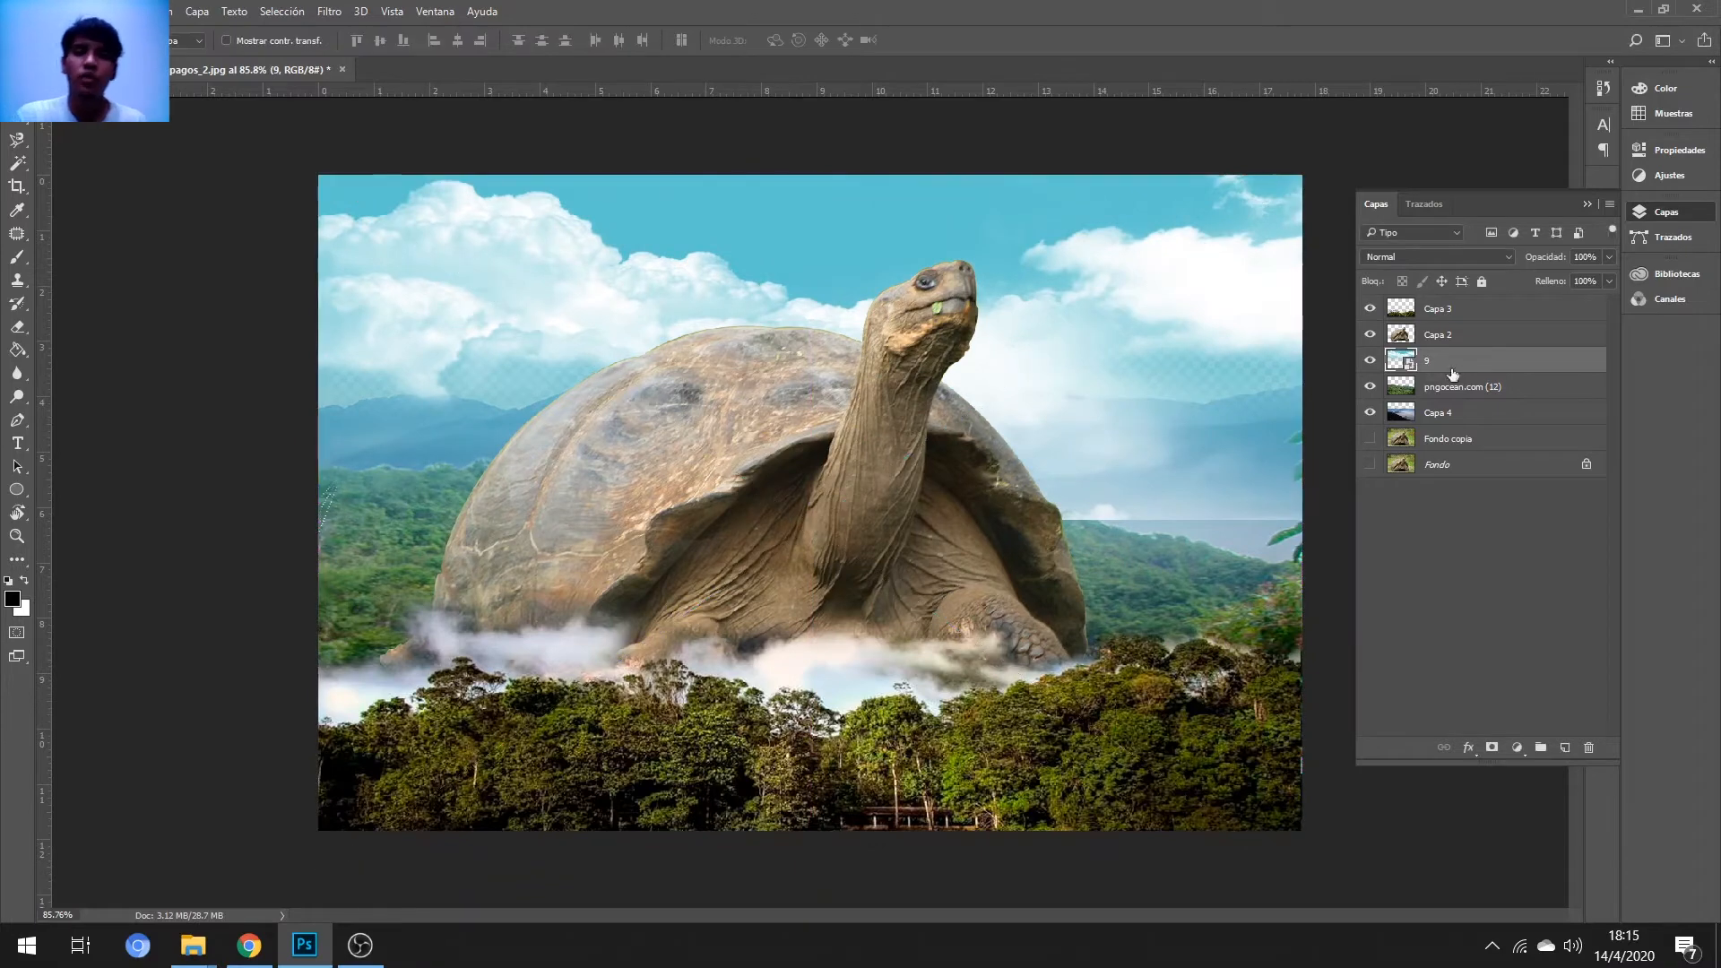
- Move sky layer 9 beneath Capa 4 and rasterize it
drag(1452, 374, 1451, 421)
right_click(1414, 413)
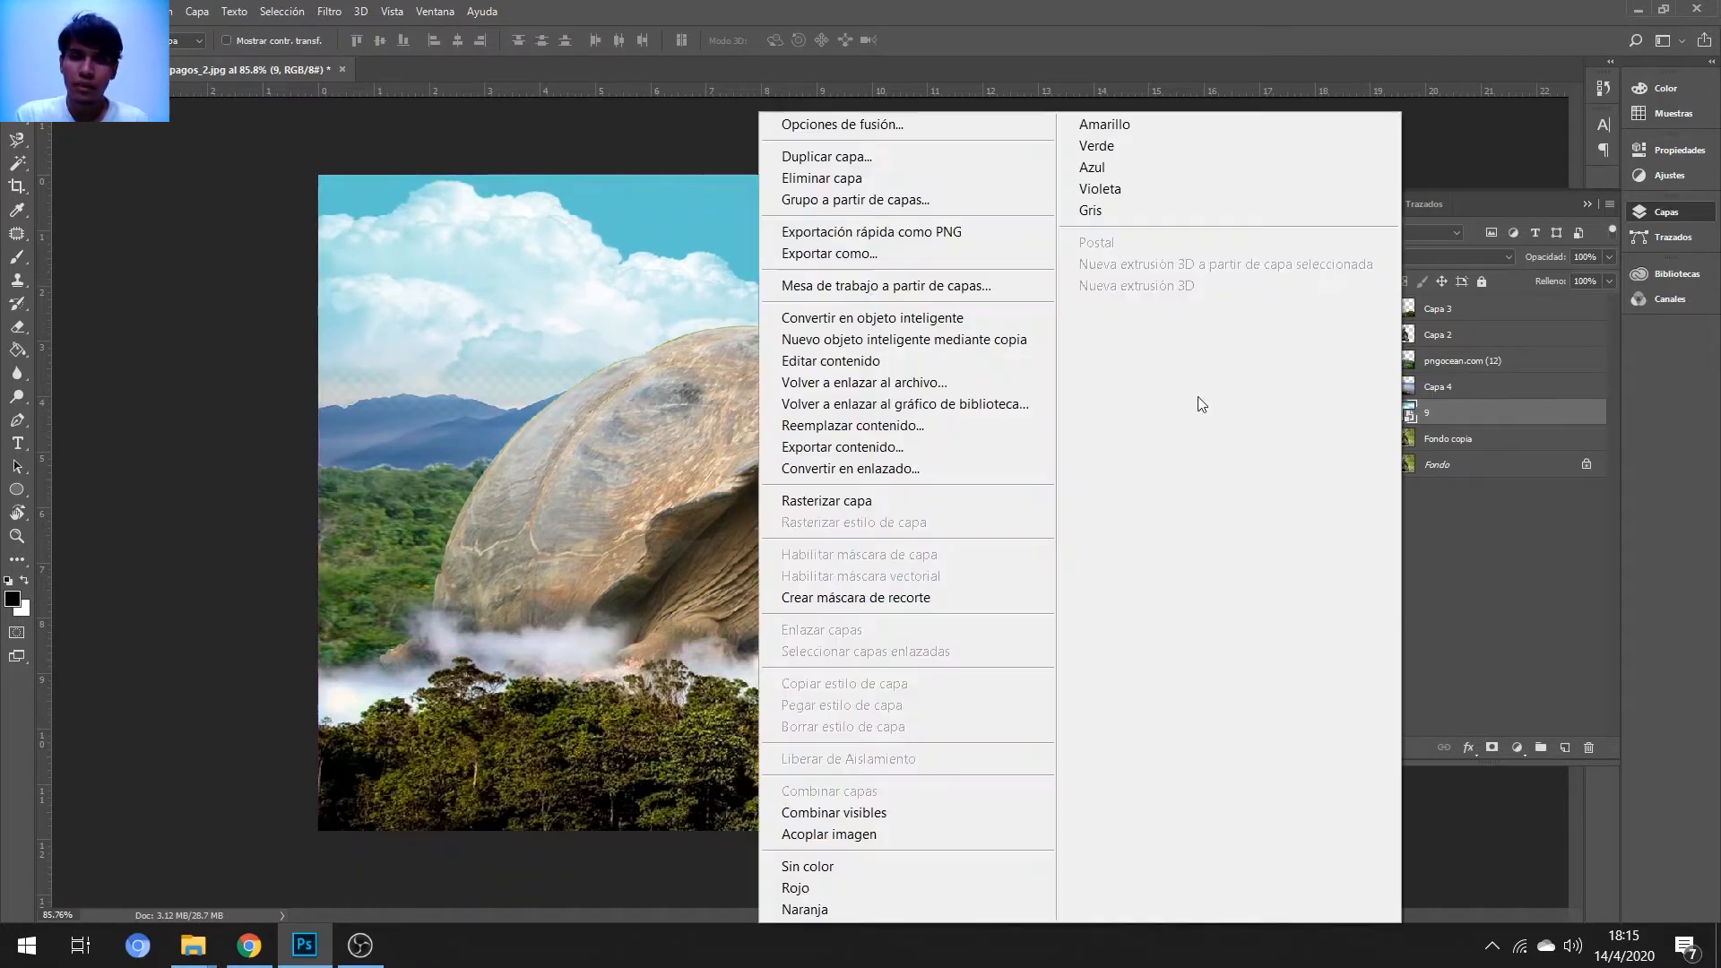
click(869, 498)
- Place the blue sky image 8 from its folder above layer 9 and scale it to about 36% to span the canvas width
click(194, 946)
click(432, 865)
drag(505, 596, 637, 455)
drag(704, 309, 907, 329)
drag(359, 146, 312, 118)
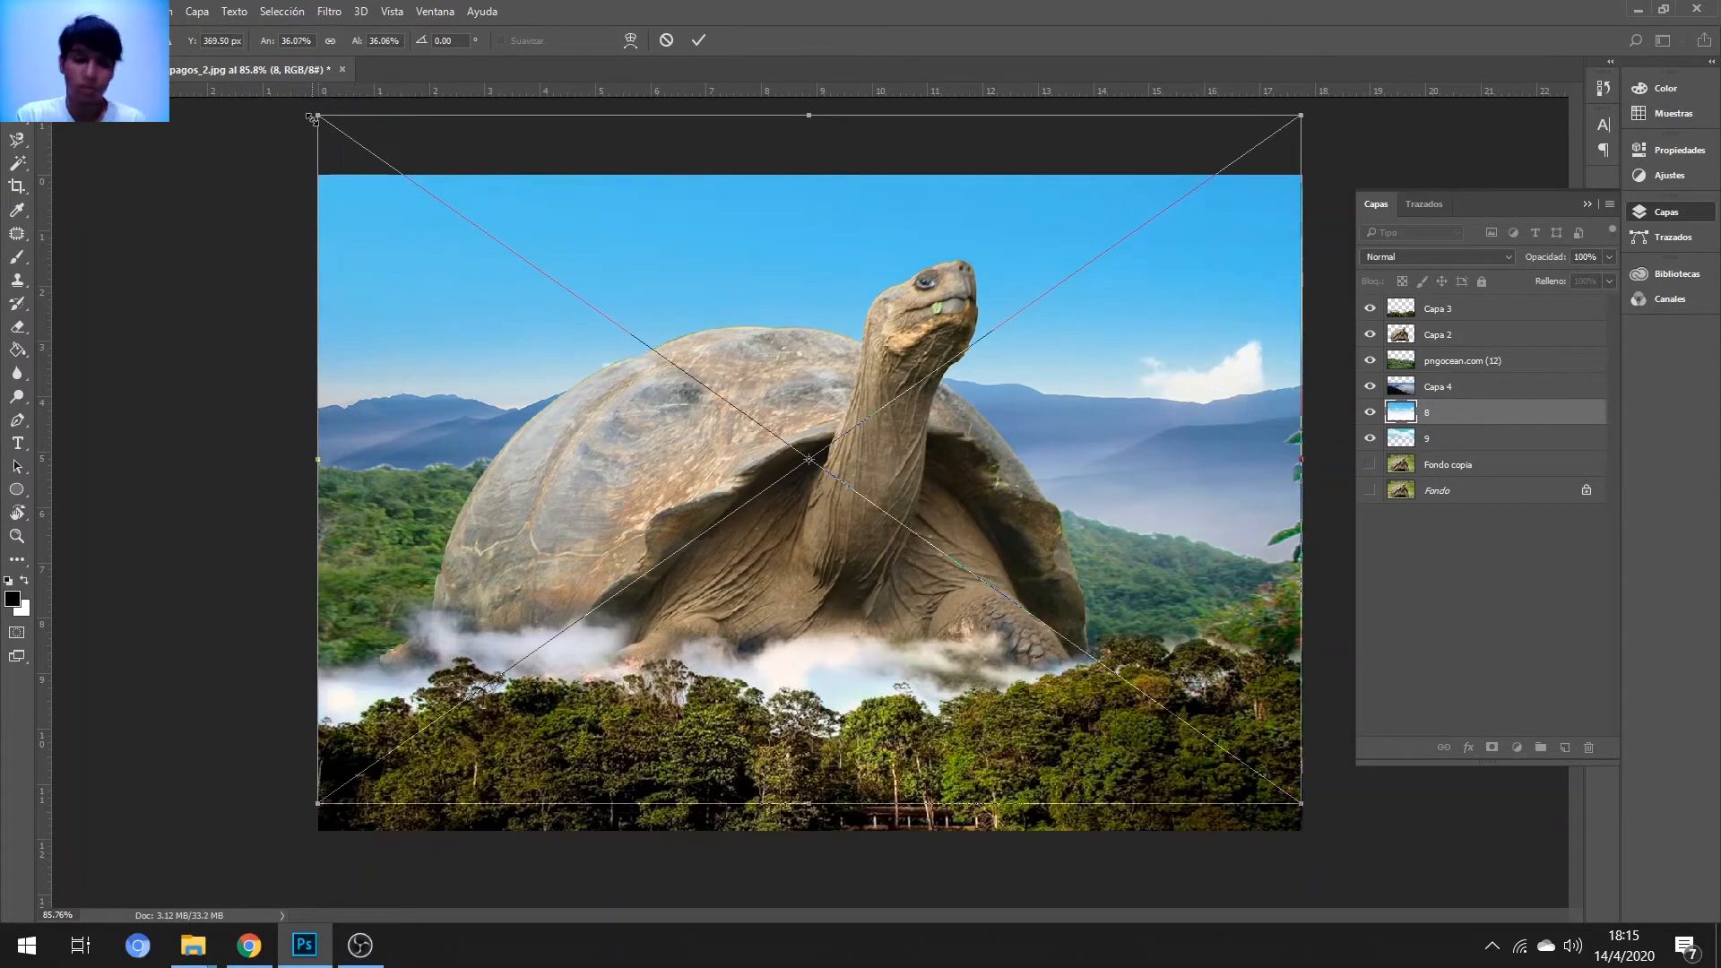
key(Return)
- Rasterize the blue sky layer 8
right_click(1405, 406)
click(1460, 399)
right_click(1470, 411)
click(1064, 501)
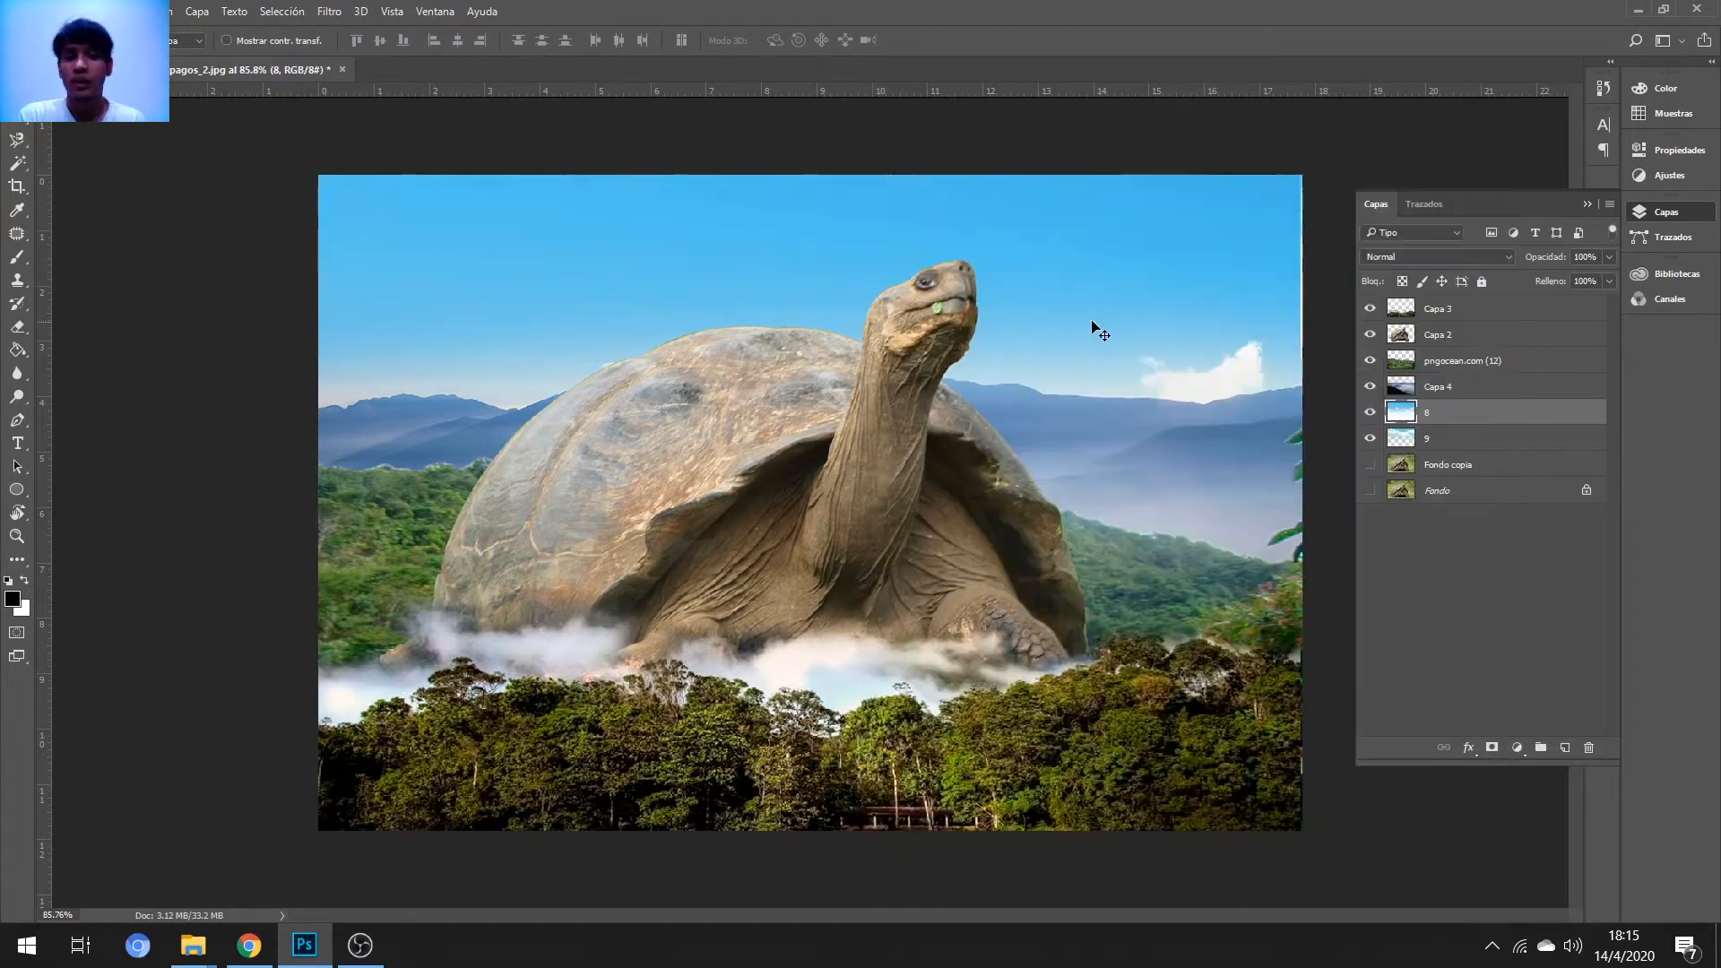
- Move blue sky layer 8 beneath cloudy sky layer 9 and lower layer 9's opacity to 46%
drag(1120, 308, 1122, 309)
drag(1400, 413, 1390, 448)
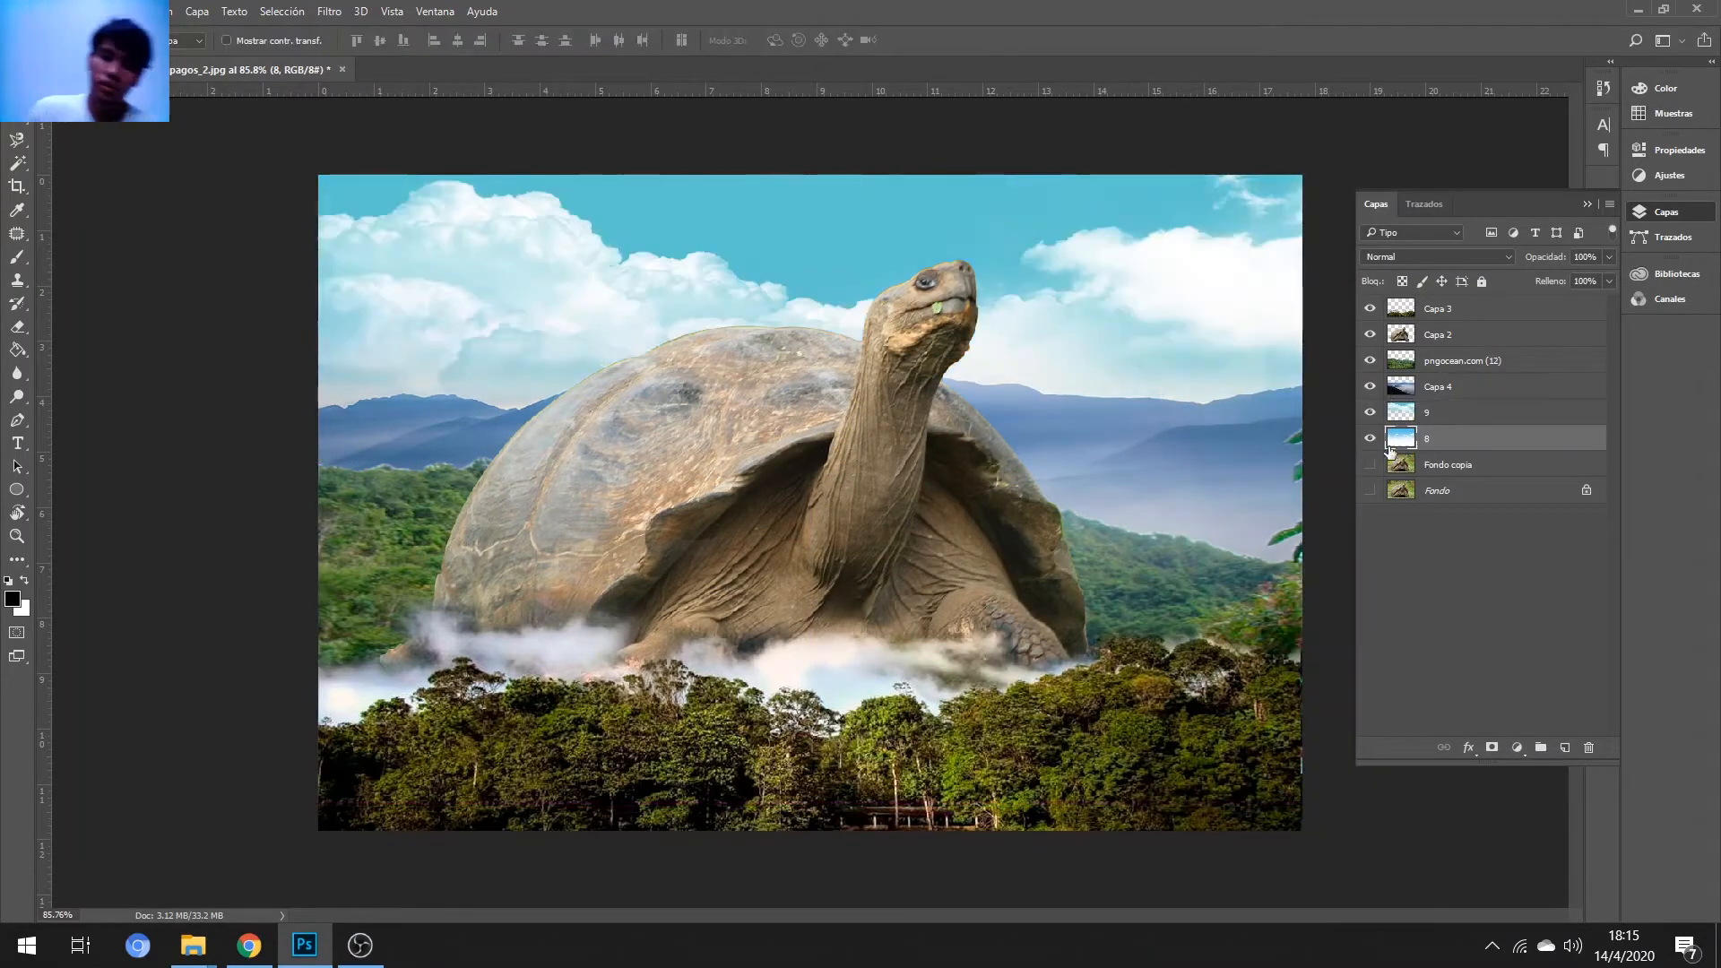
drag(1164, 331, 1164, 331)
click(1452, 413)
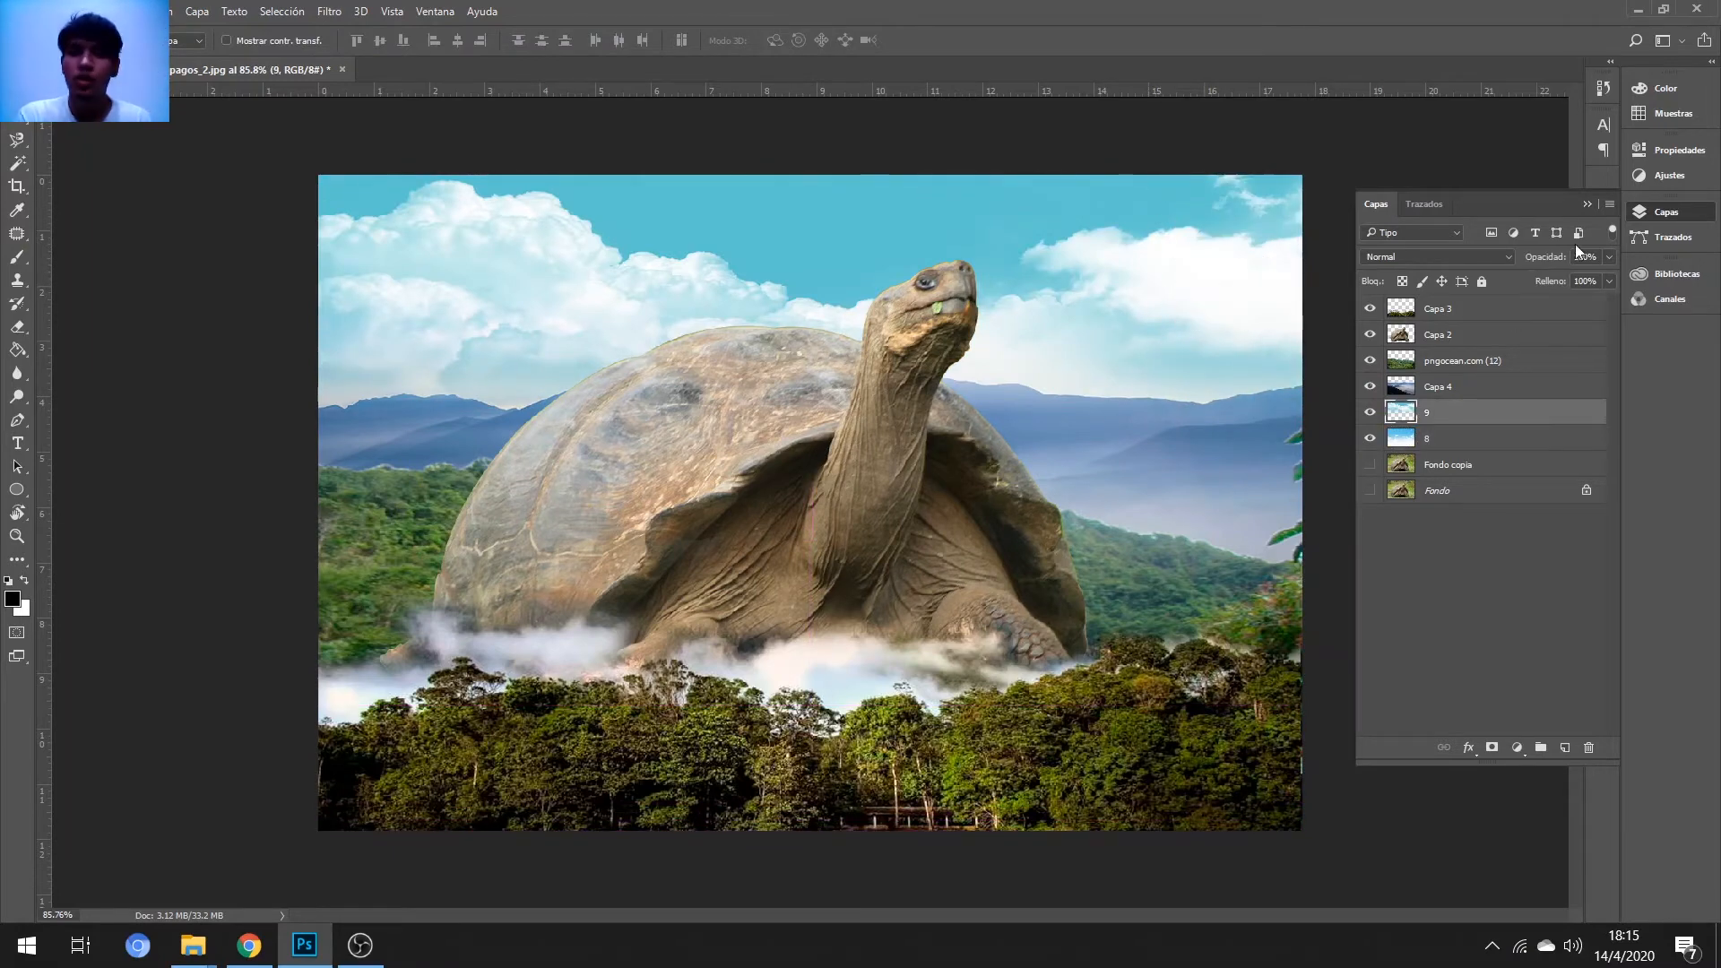
click(1608, 256)
drag(1608, 278, 1562, 278)
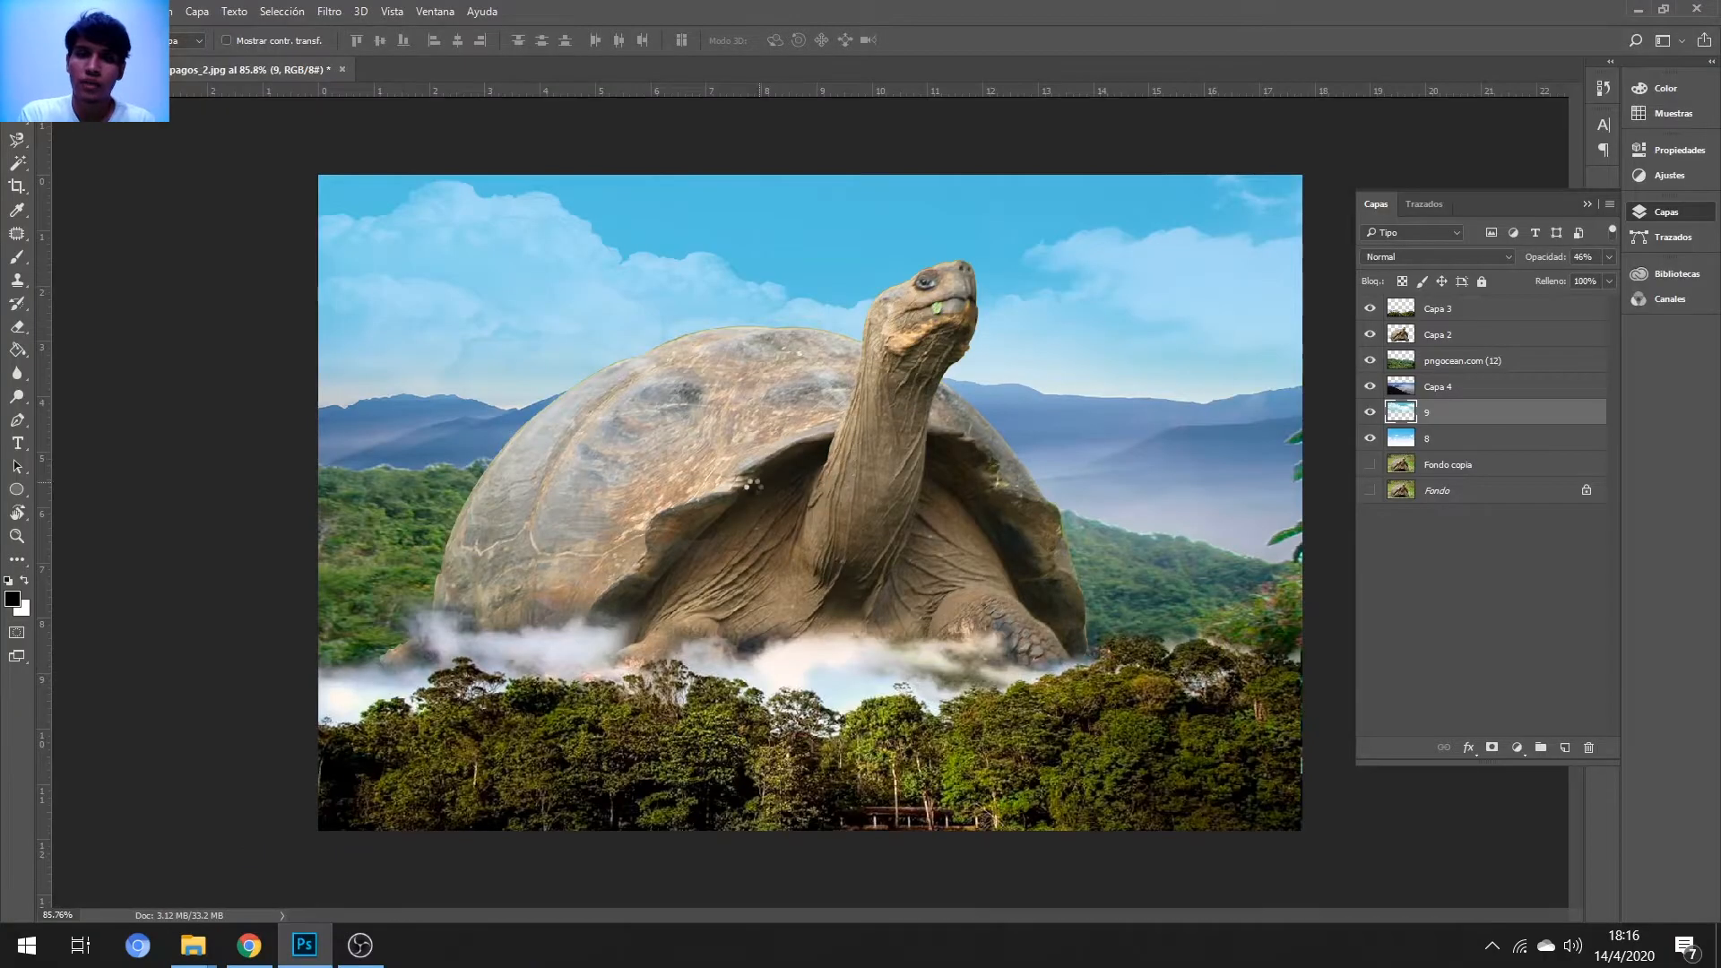
- Scale the nuve cloud to about 29.7%, position it over the mountains left of the shell, and stack it above pngocean.com (12)
key(ctrl+t)
drag(708, 395, 540, 350)
key(Return)
drag(1436, 412, 1442, 347)
- Duplicate the nuve cloud over the mountains to the right of the tortoise's neck
drag(465, 332, 1045, 410)
right_click(1045, 410)
key(Escape)
- Warp the nuve copia cloud into a flatter, irregular bank stretching rightward behind the tortoise's neck
key(ctrl+t)
right_click(1051, 418)
click(1107, 570)
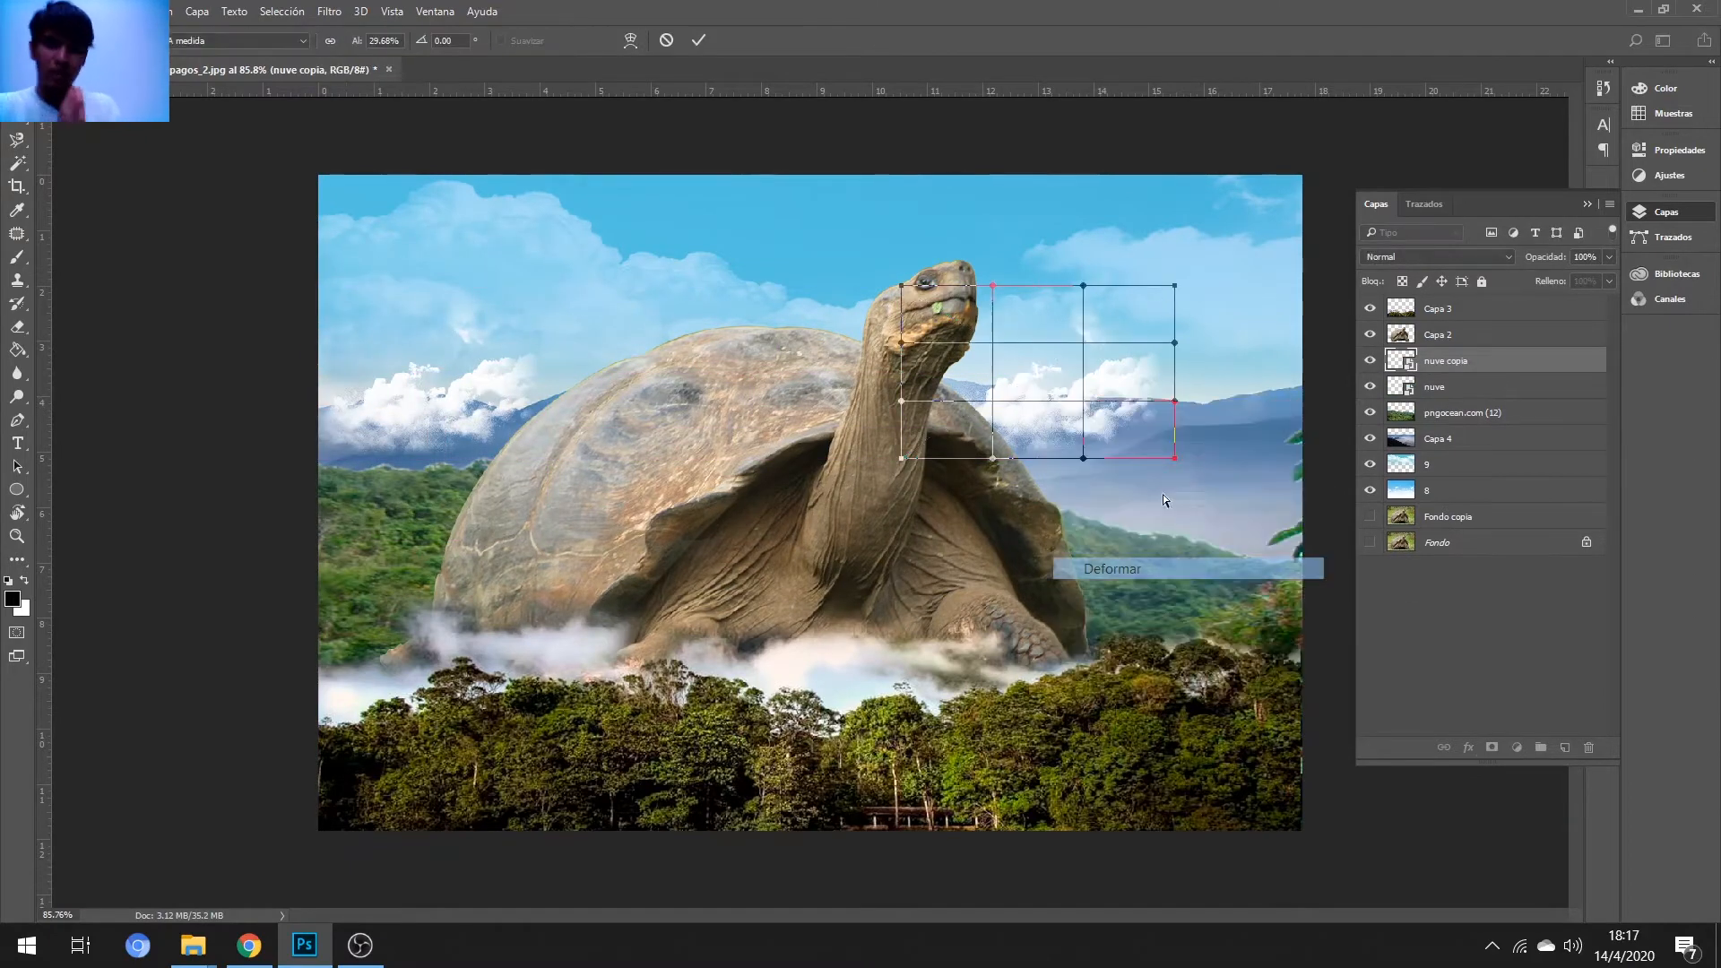
drag(1175, 285, 1314, 307)
drag(1175, 401, 1302, 464)
drag(1175, 458, 1206, 529)
drag(1084, 458, 1076, 375)
drag(992, 286, 989, 361)
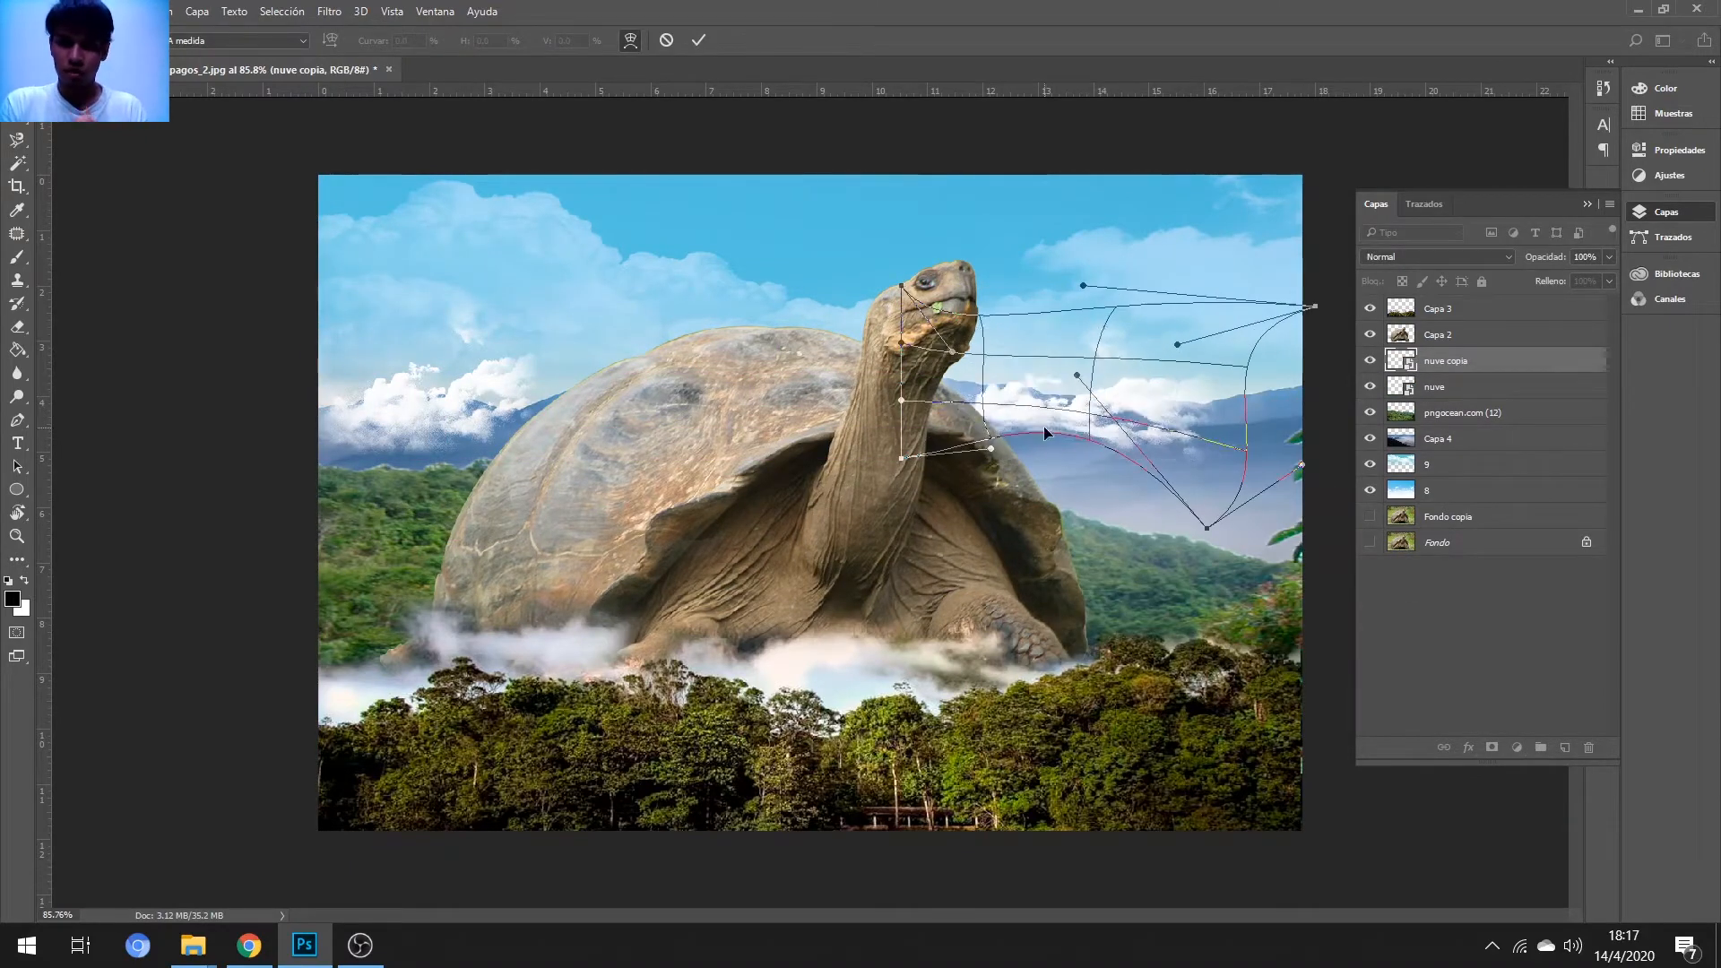
drag(992, 448, 1012, 376)
drag(1177, 344, 1233, 368)
drag(1303, 464, 1237, 477)
key(Return)
- Stretch the original nuve cloud horizontally so it extends rightward behind the tortoise's shell
click(1470, 386)
key(ctrl+t)
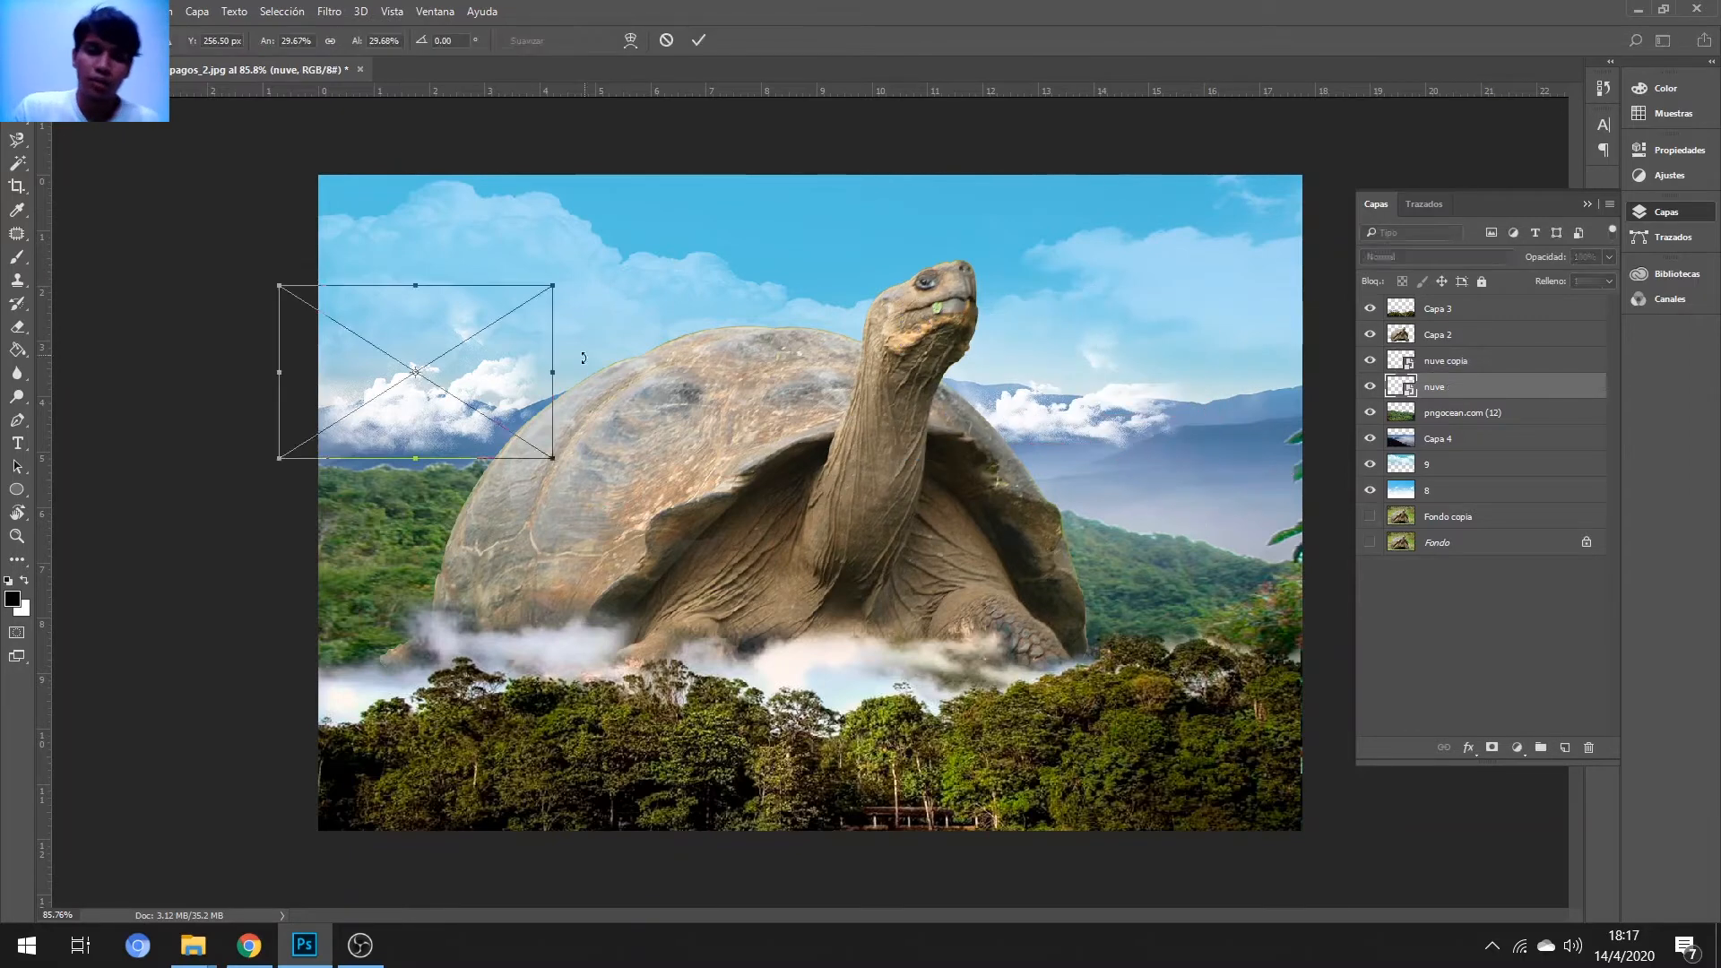
drag(553, 374, 725, 375)
key(Return)
- Duplicate the stretched cloud above the hills right of the shell and rasterize the nuve cloud layers
drag(489, 400, 1111, 496)
right_click(1443, 360)
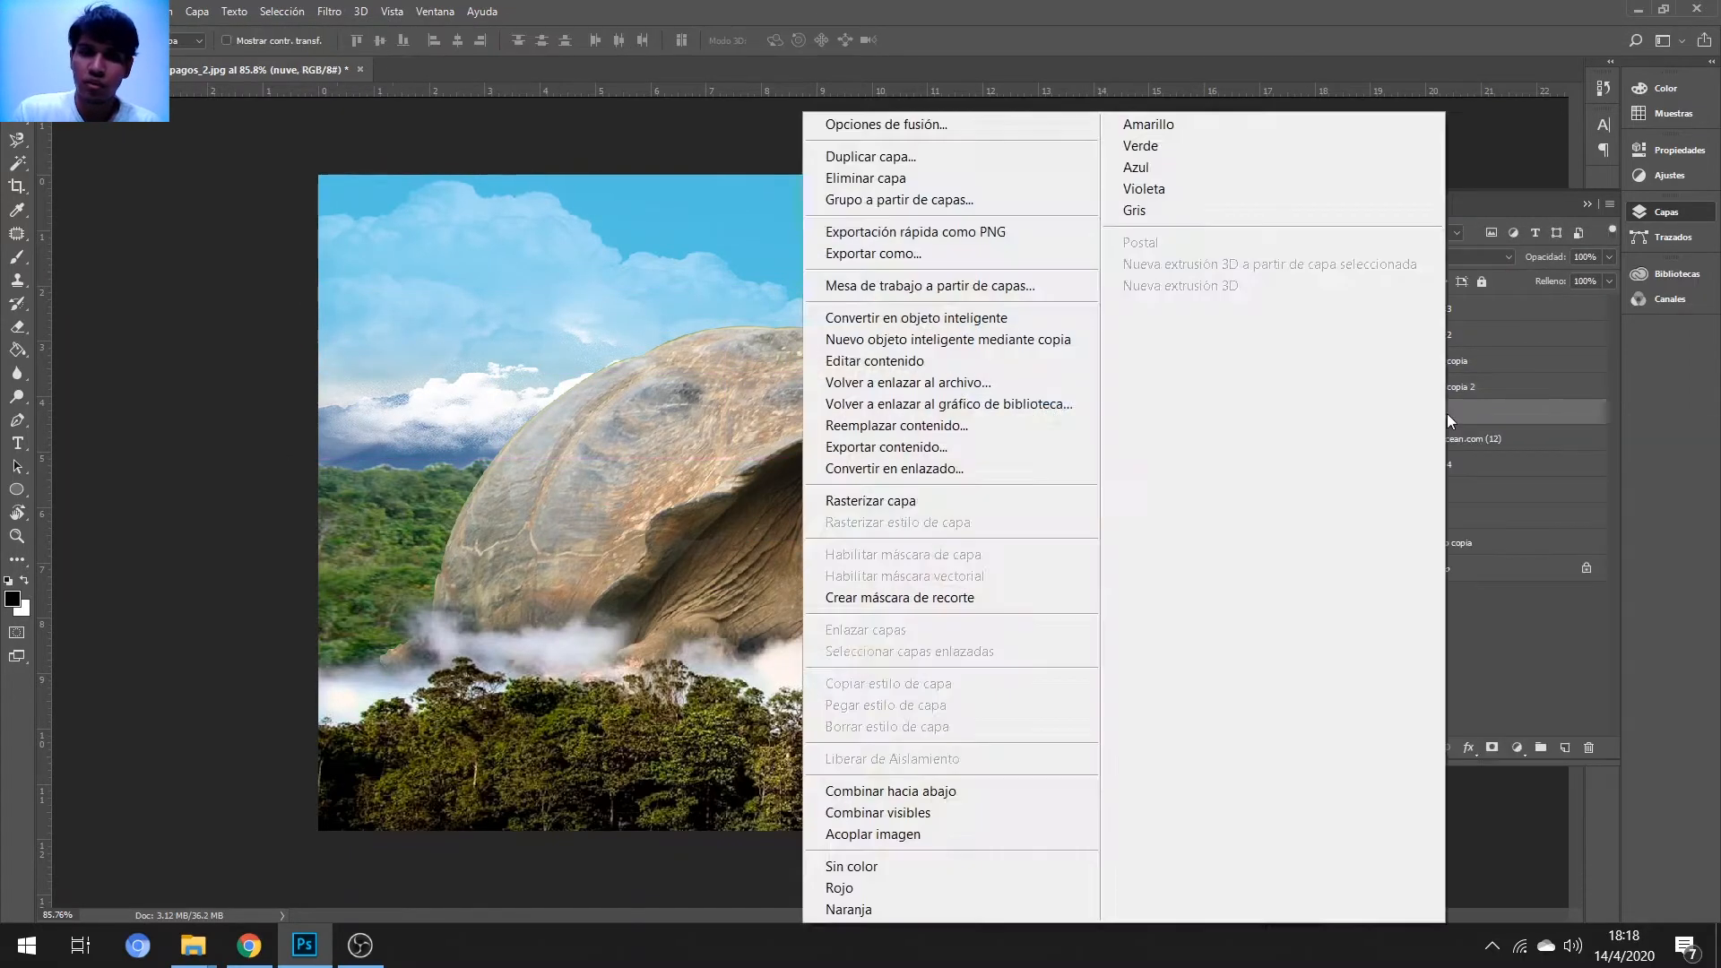
click(875, 501)
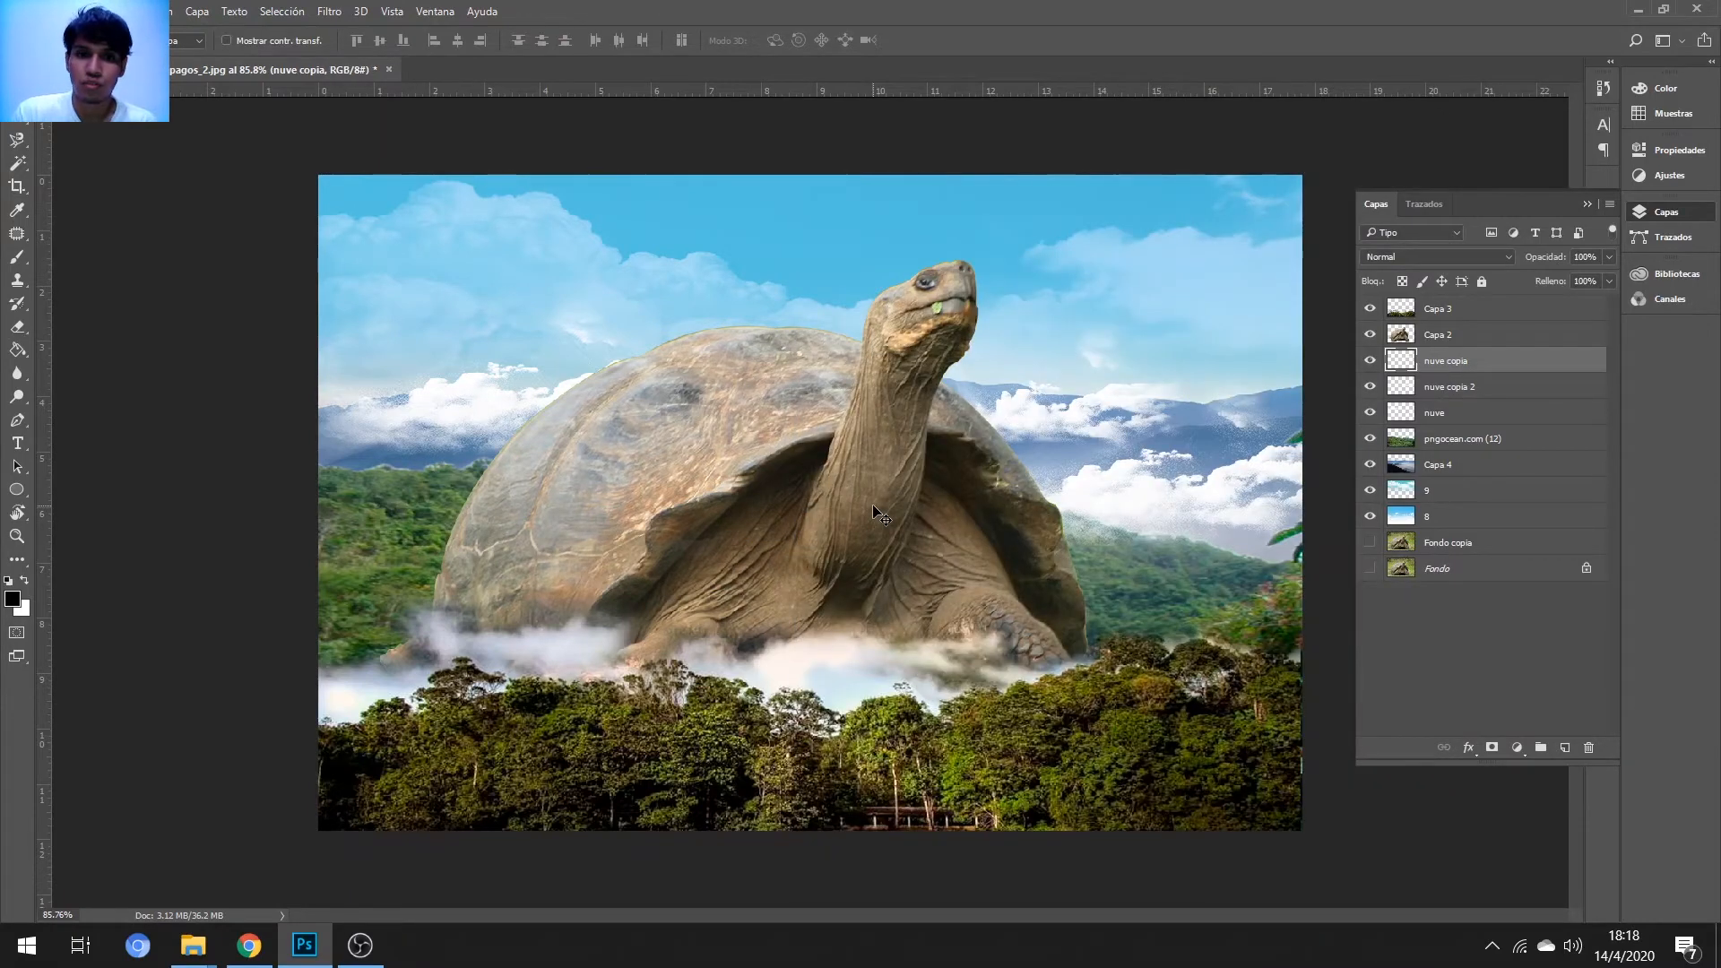
- Try a copy of the lower cloud over the hills left of the shell, delete it, and undo a shift of the hills
click(1405, 393)
drag(1191, 488, 381, 525)
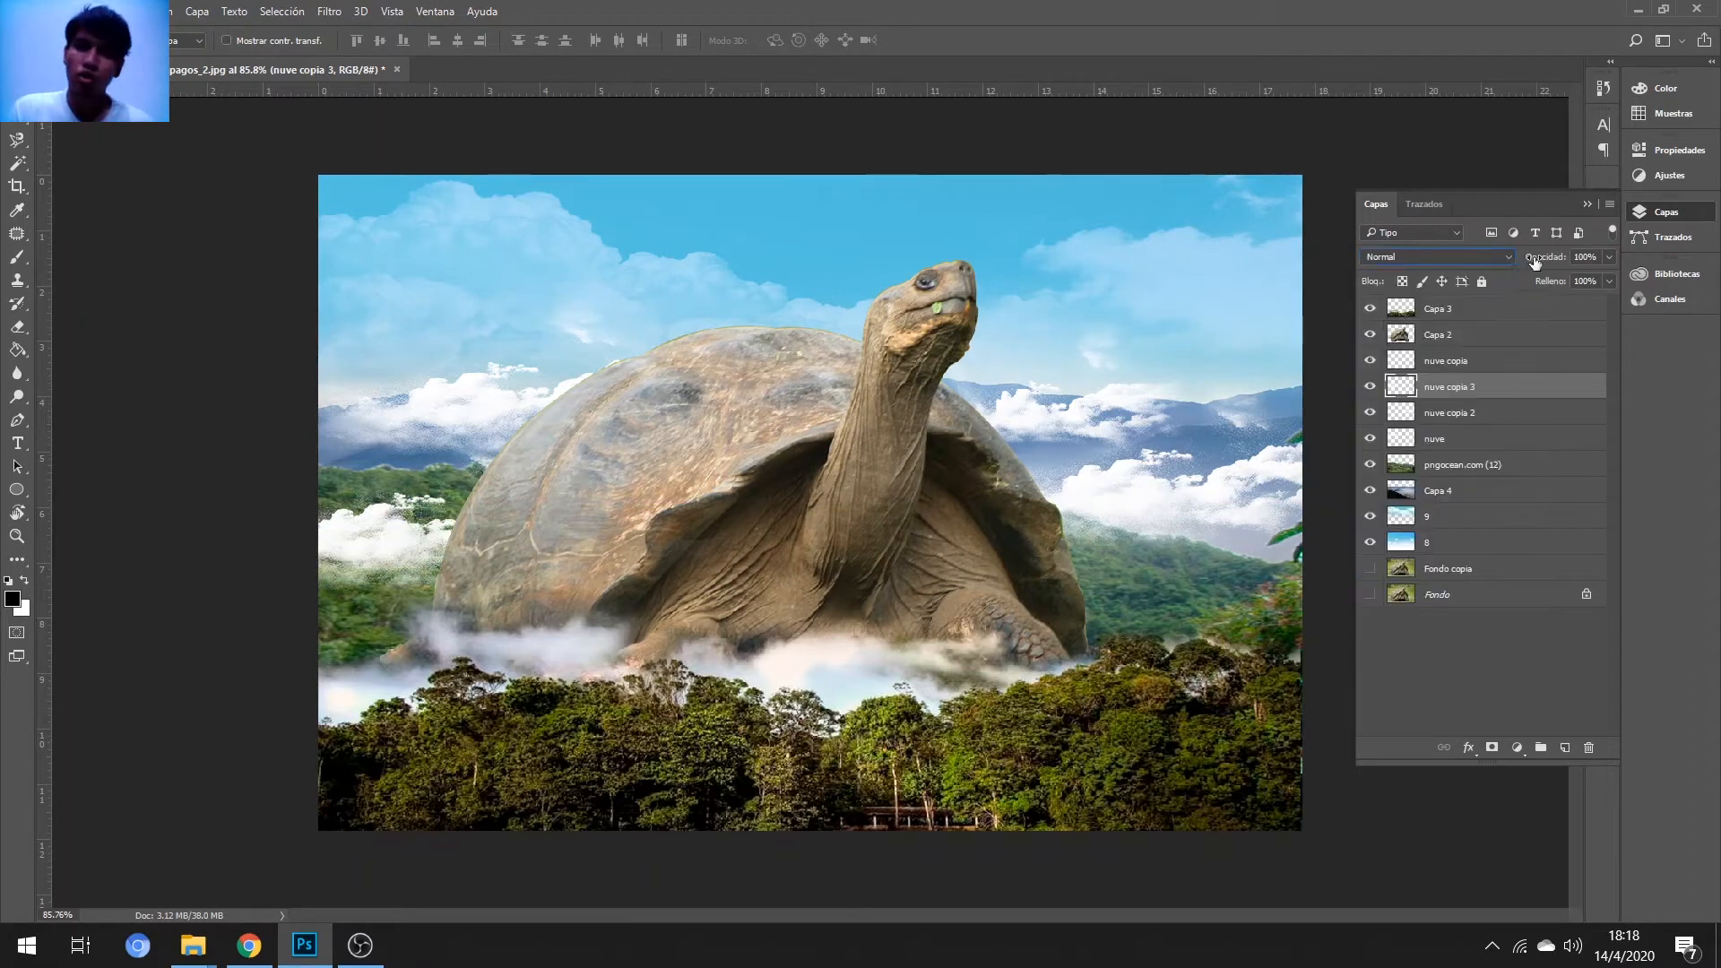
key(Delete)
click(1401, 438)
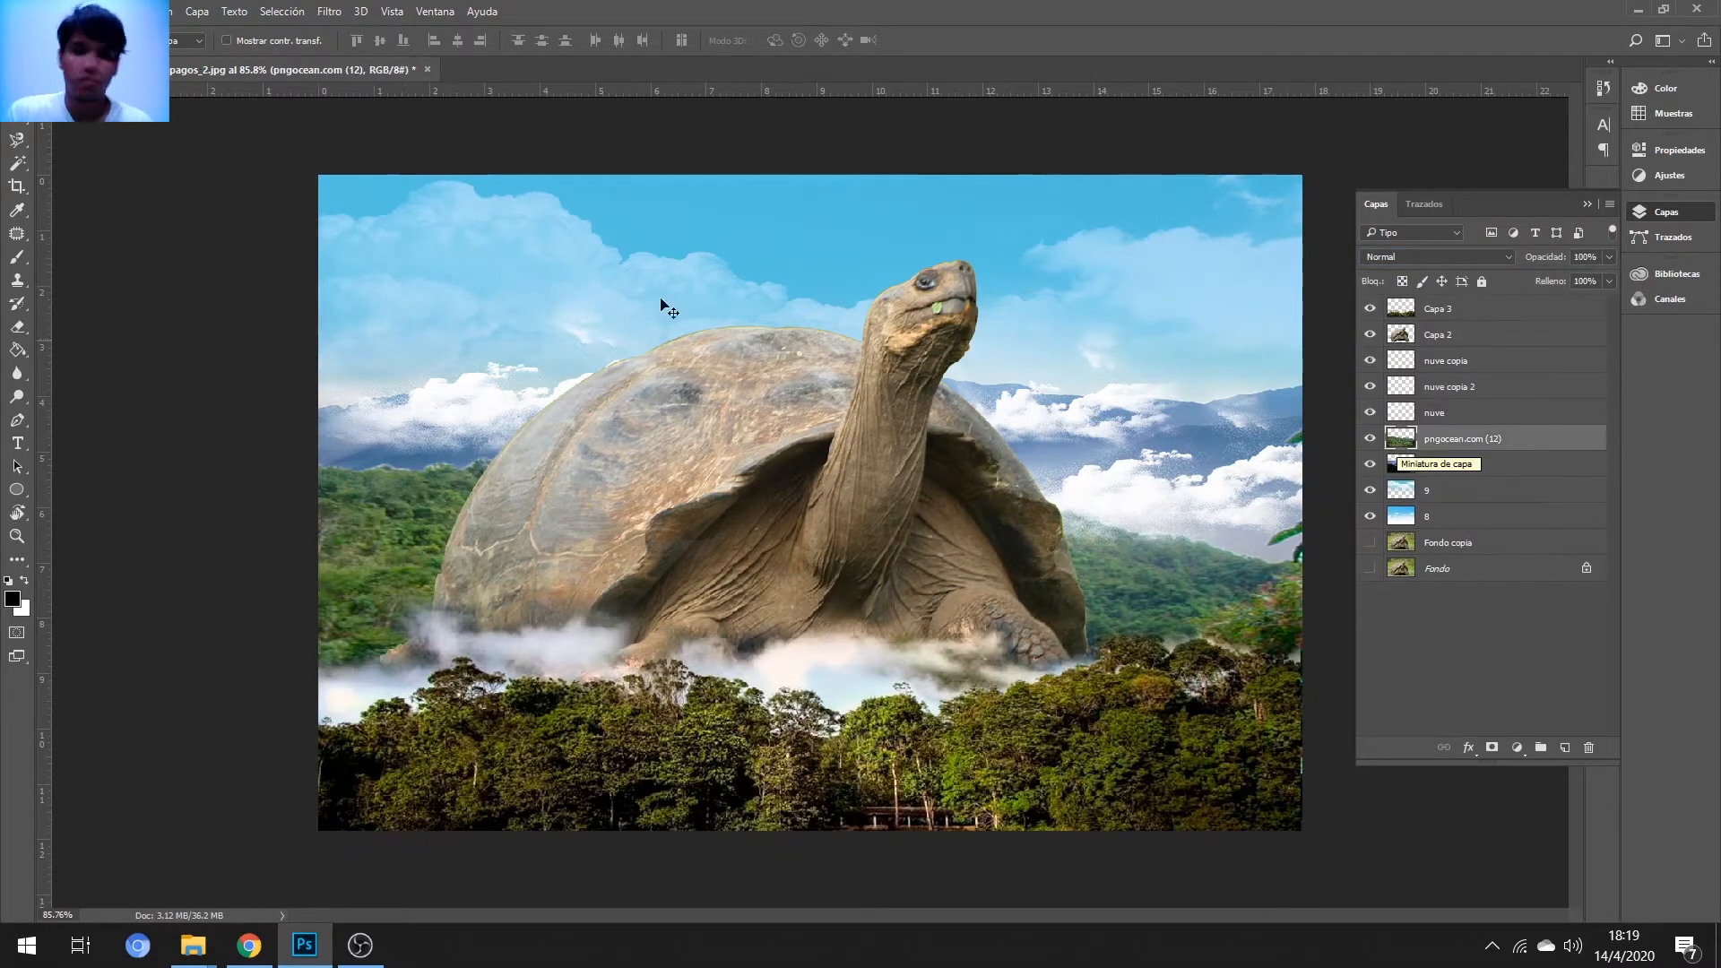
drag(668, 310, 805, 373)
key(ctrl+z)
click(1443, 517)
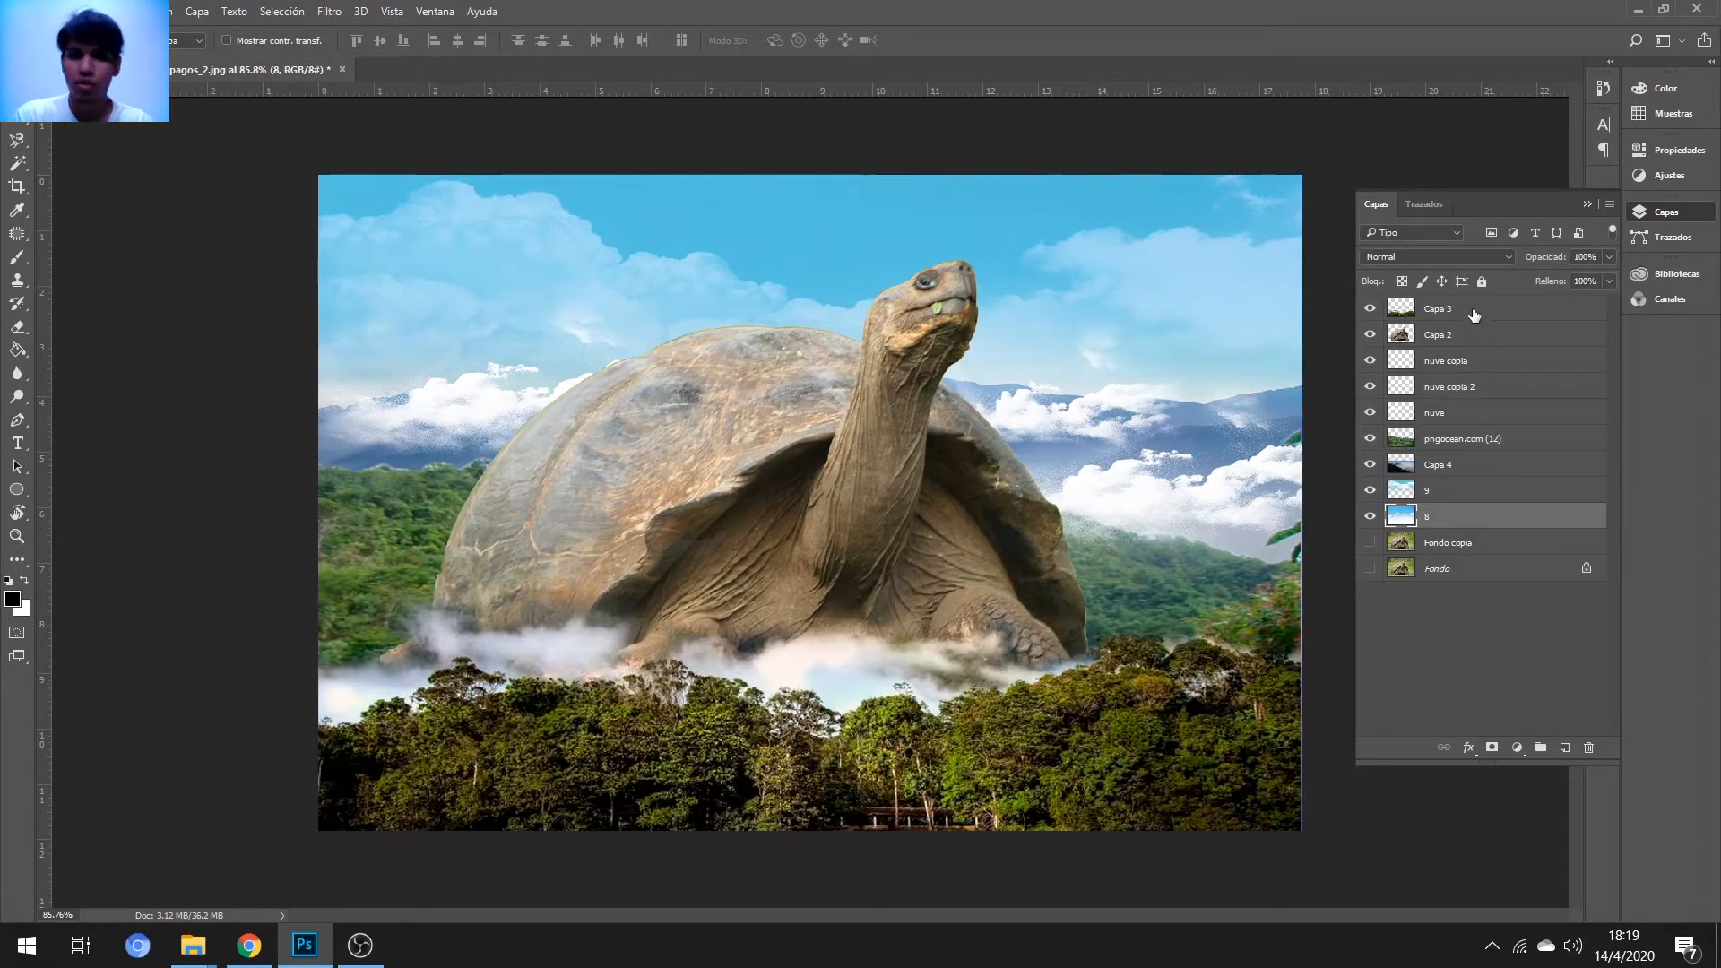
- Add a color balance adjustment above Capa 3 with midtones at cyan-red +4 and magenta-green -10
click(1437, 308)
click(1516, 747)
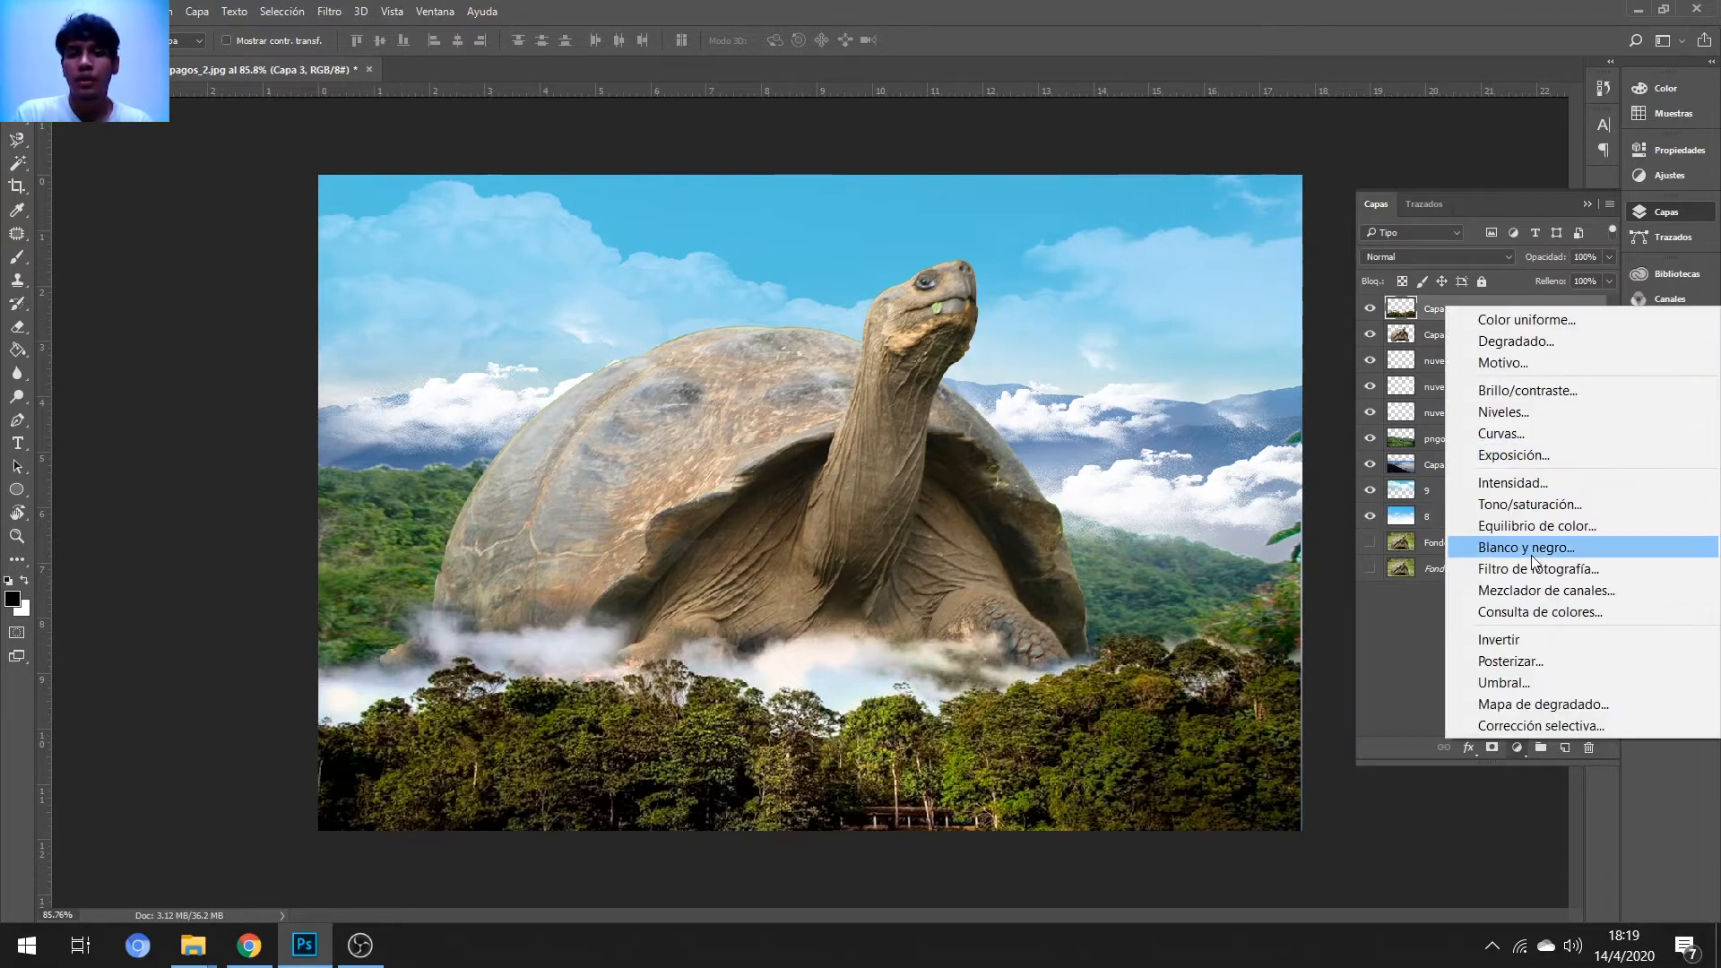
click(1532, 532)
drag(1462, 236, 1470, 238)
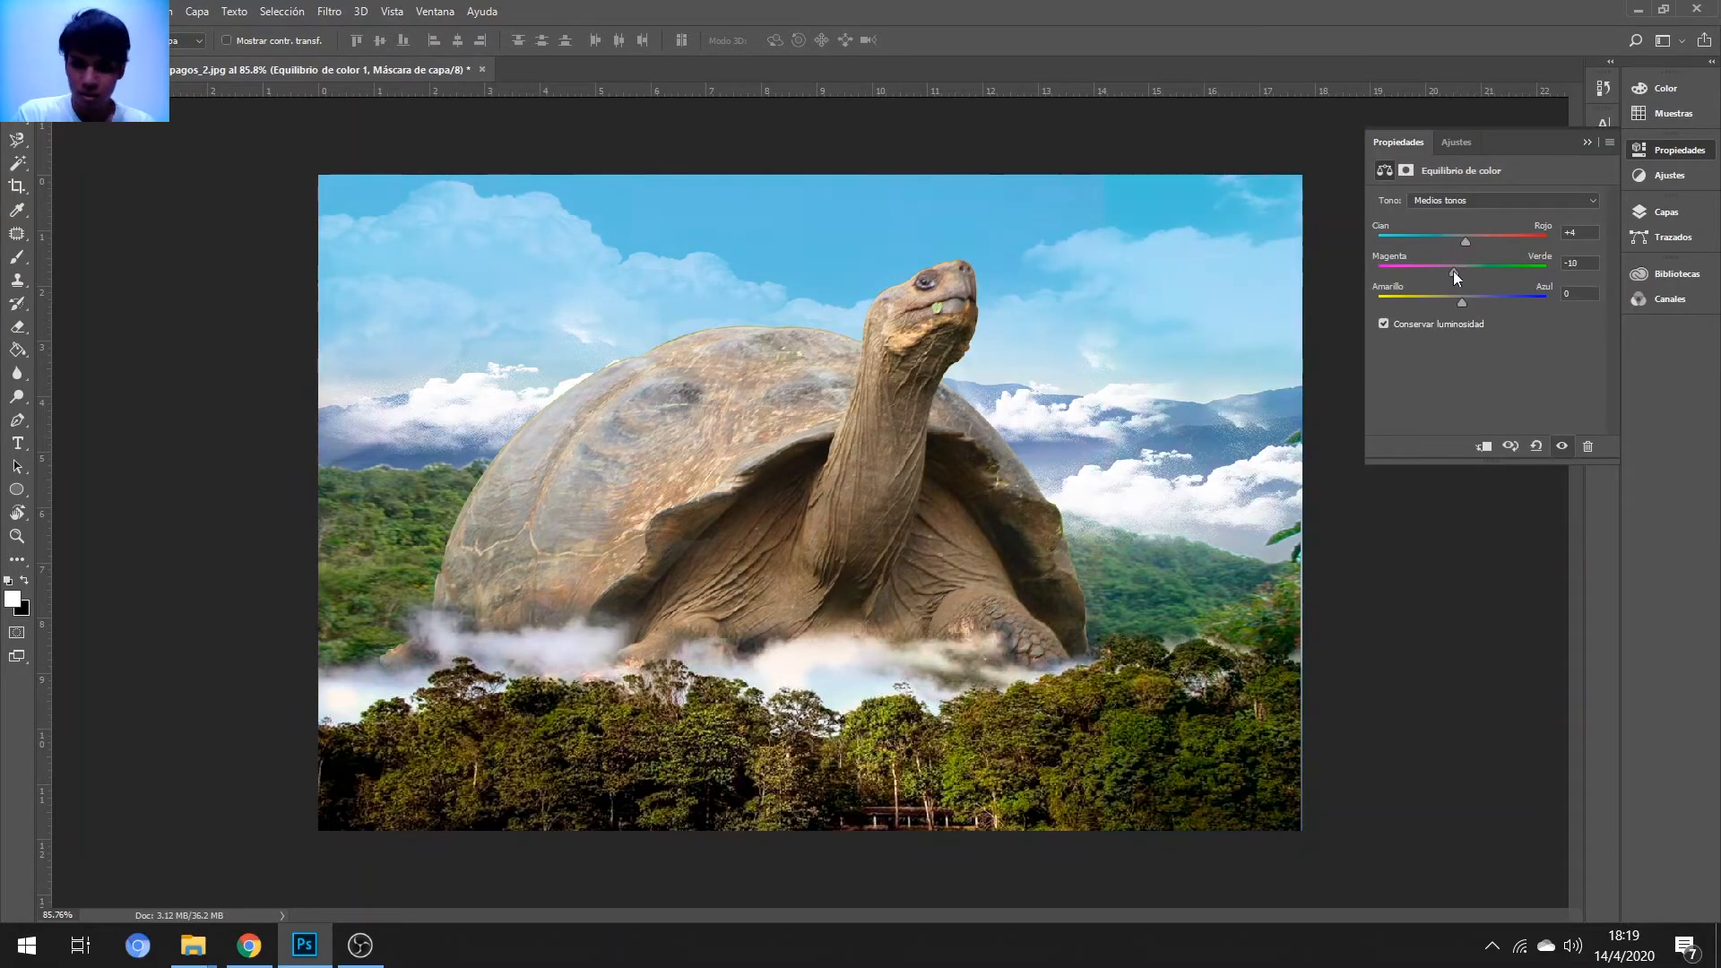
- Load the hills layer's outline as a selection and mask the color balance adjustment to that area
click(1640, 212)
ctrl+click(1400, 491)
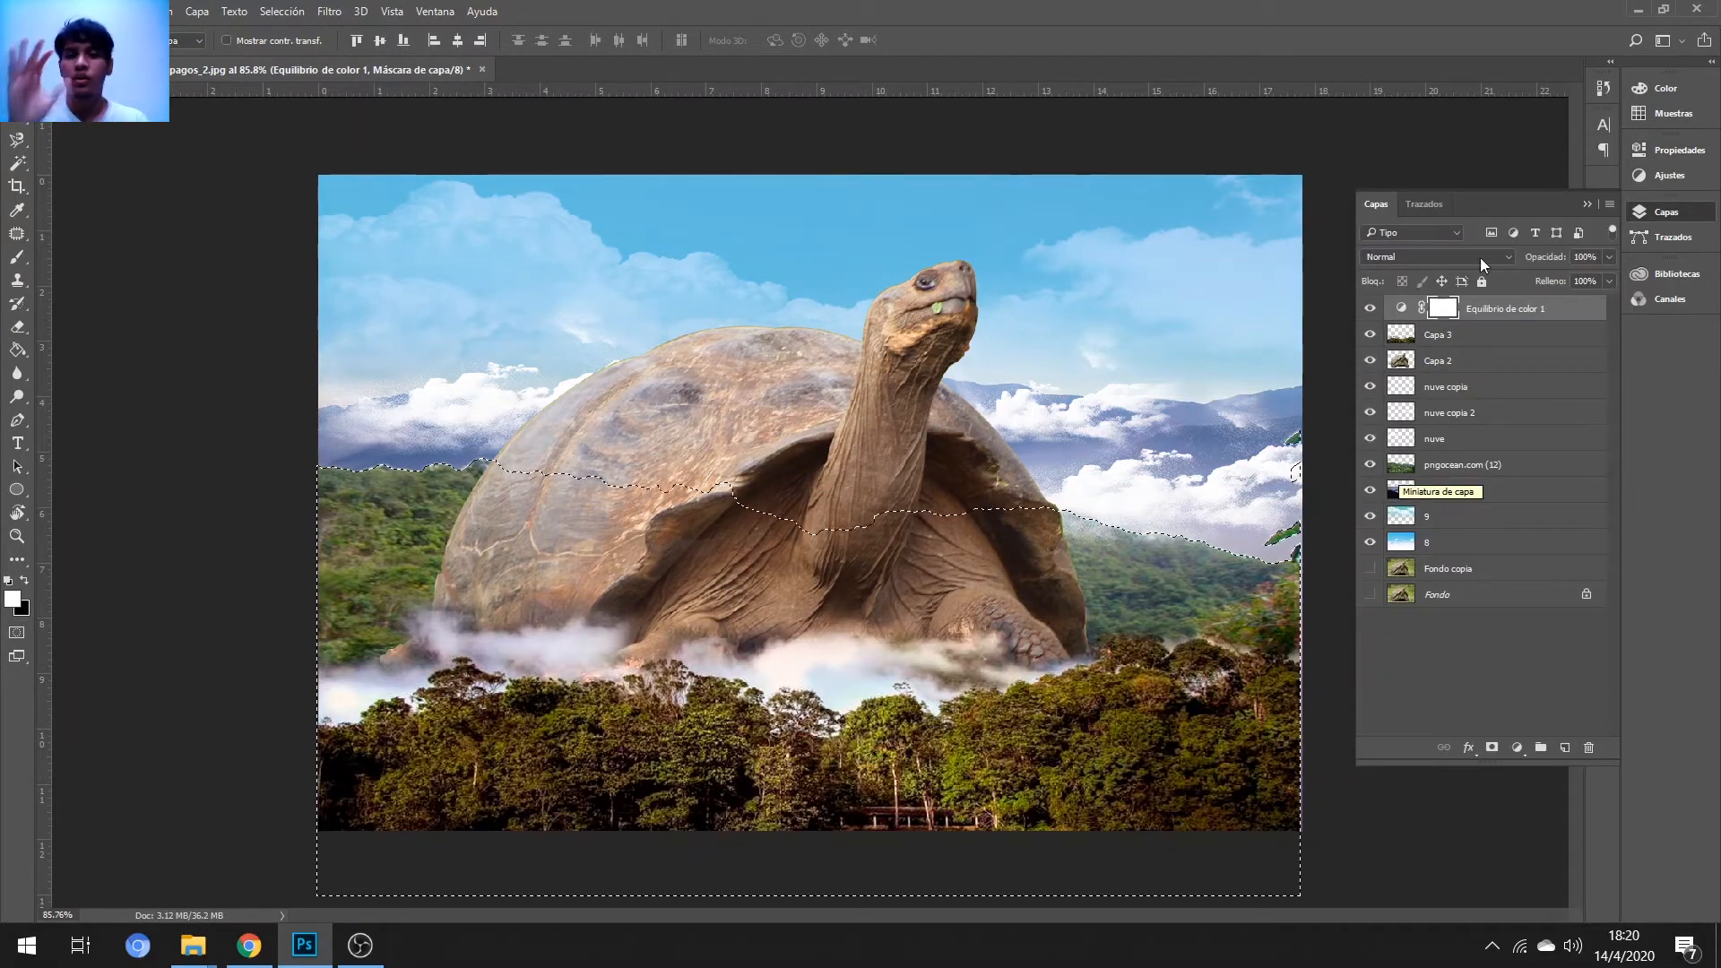
key(x)
click(1028, 590)
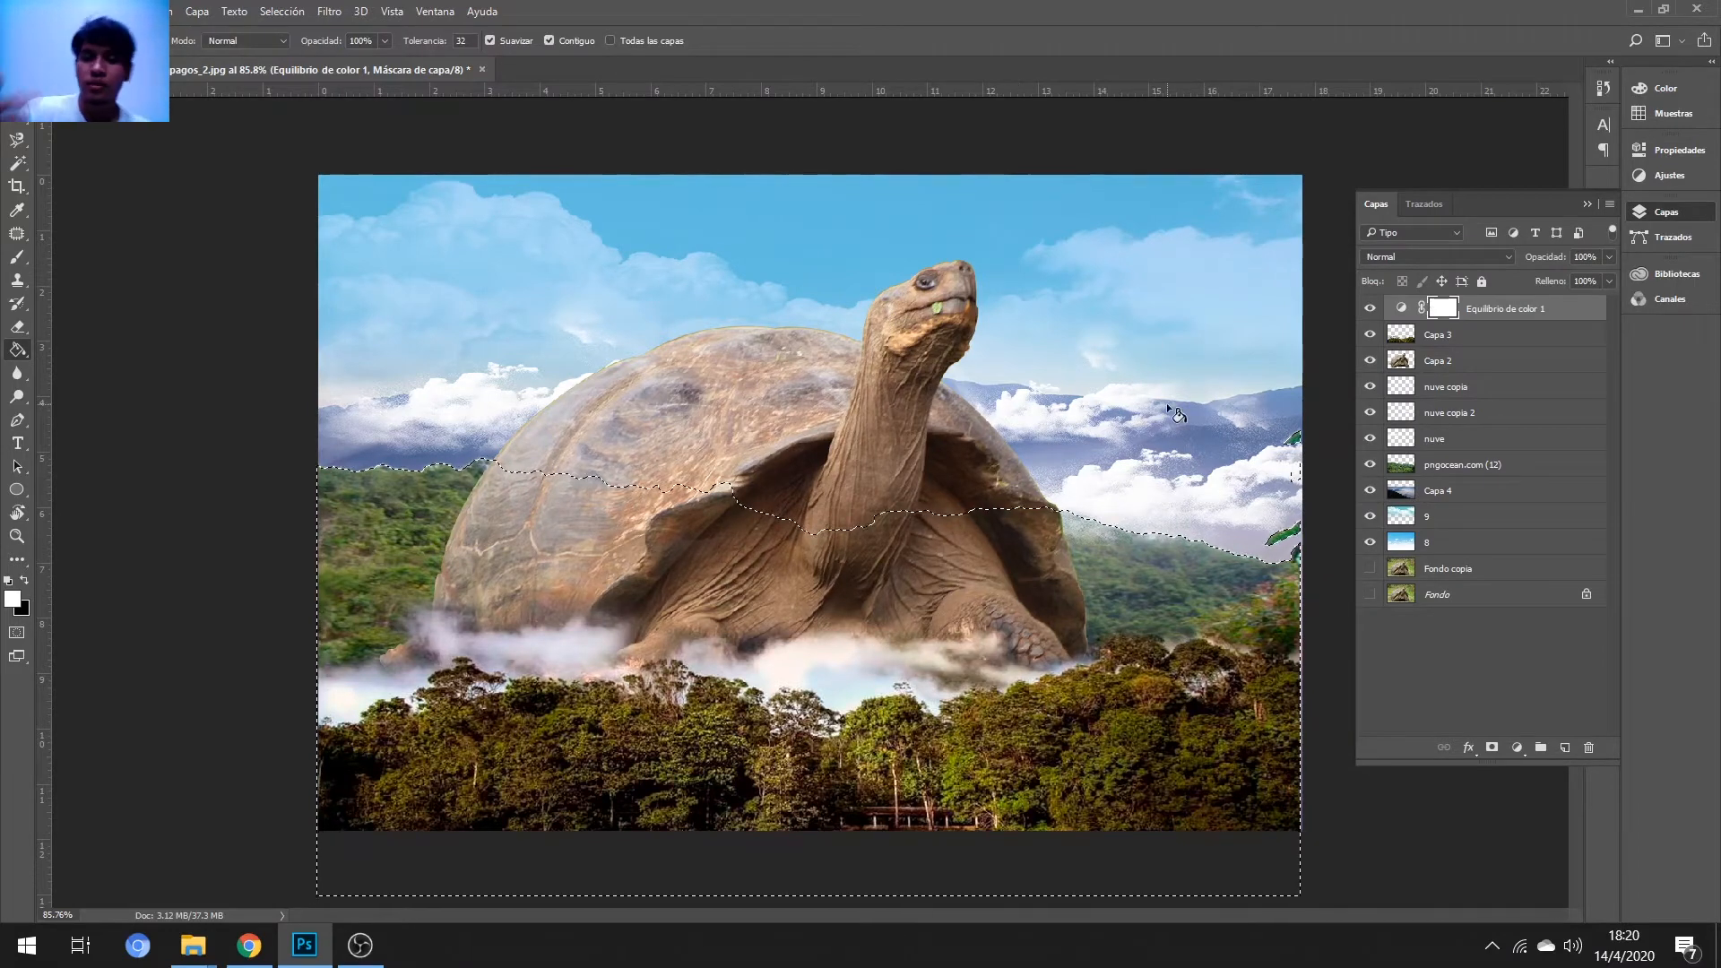
key(m)
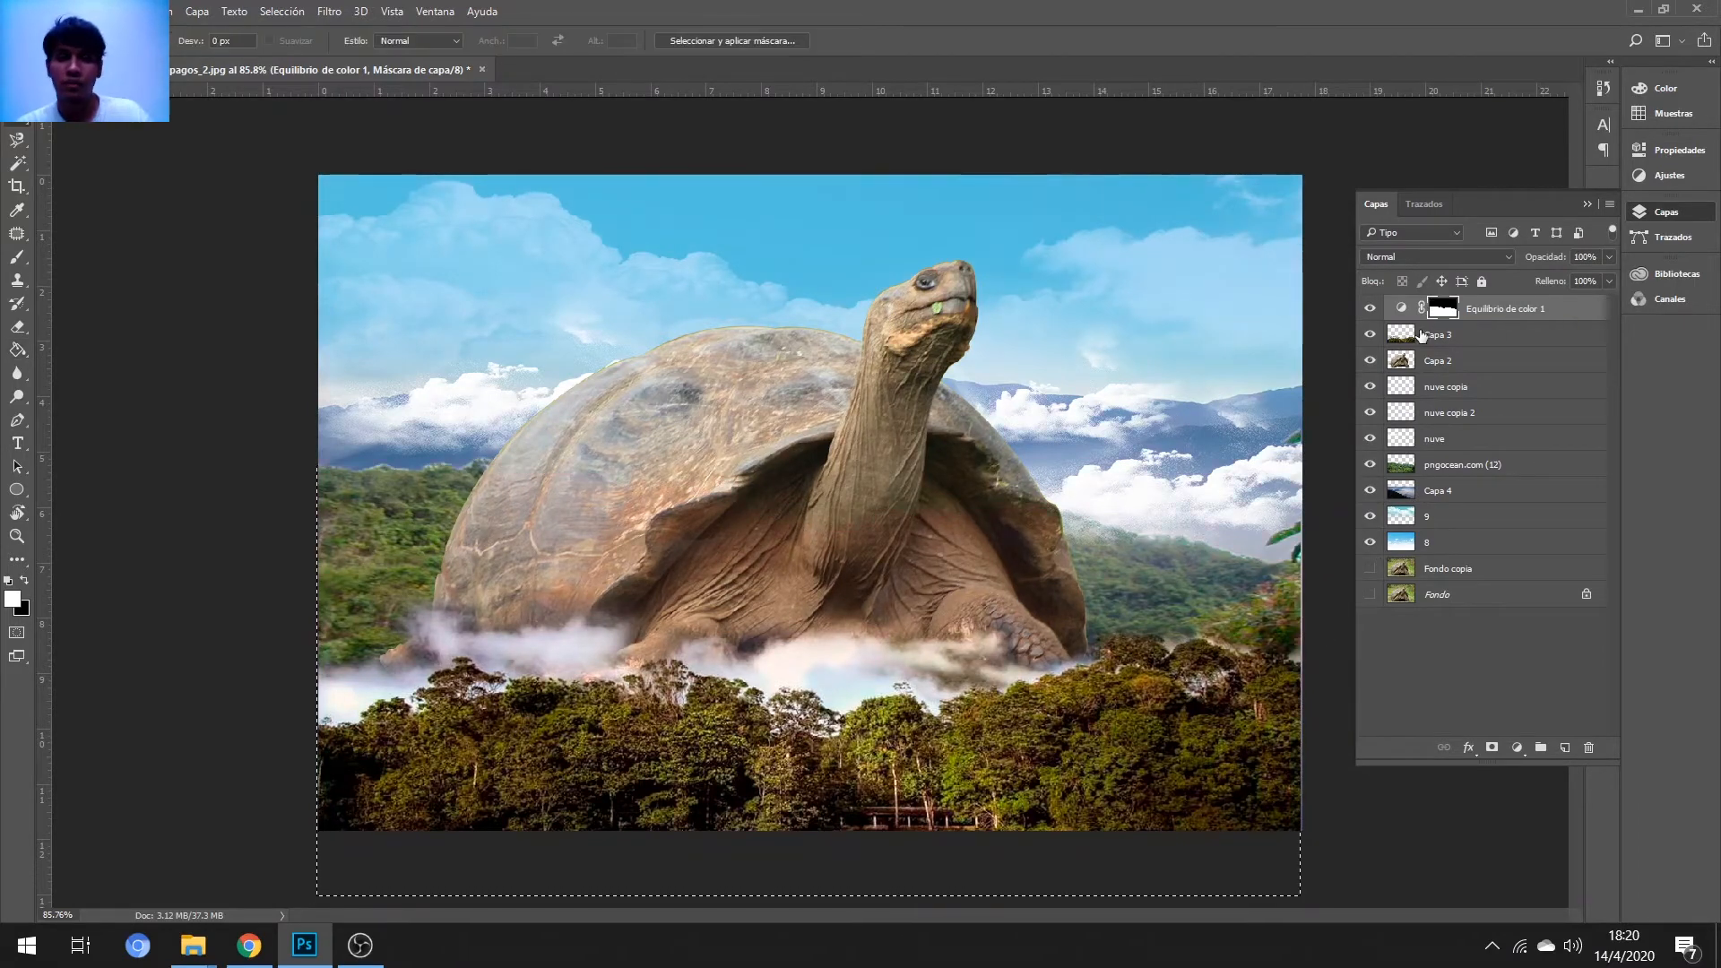
- Move the color balance directly above pngocean.com (12) and set its midtones to magenta-green -15 and yellow-blue -35
double_click(1402, 308)
click(1587, 143)
click(1442, 438)
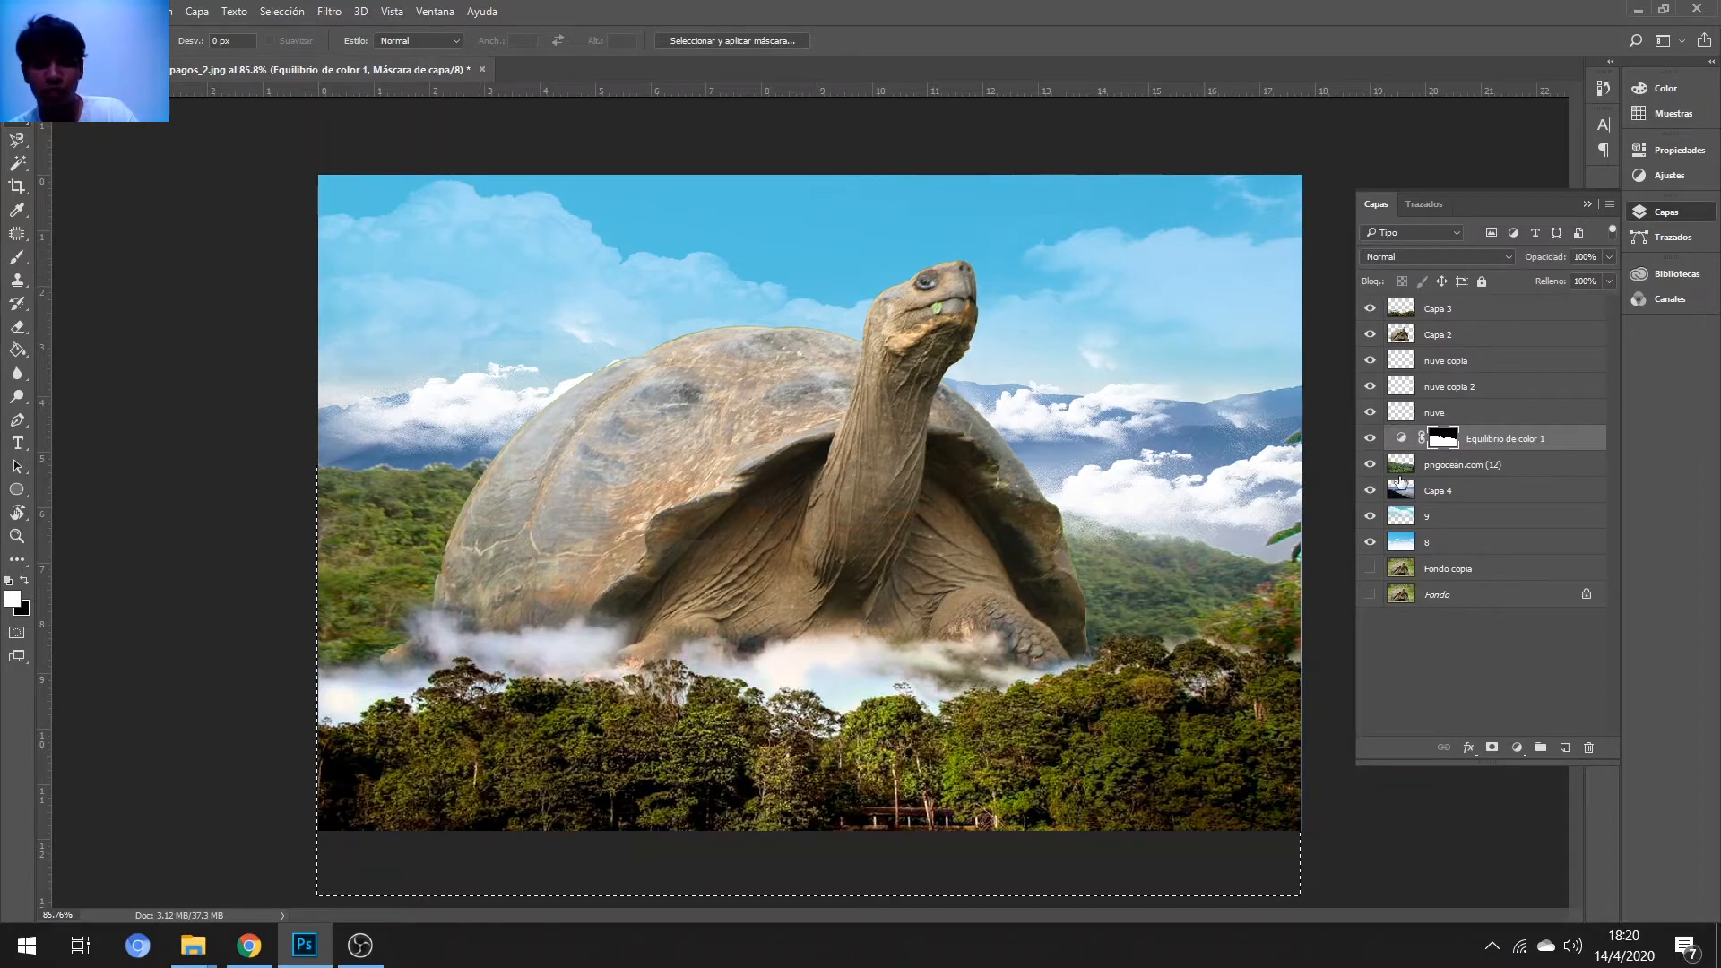
double_click(1405, 440)
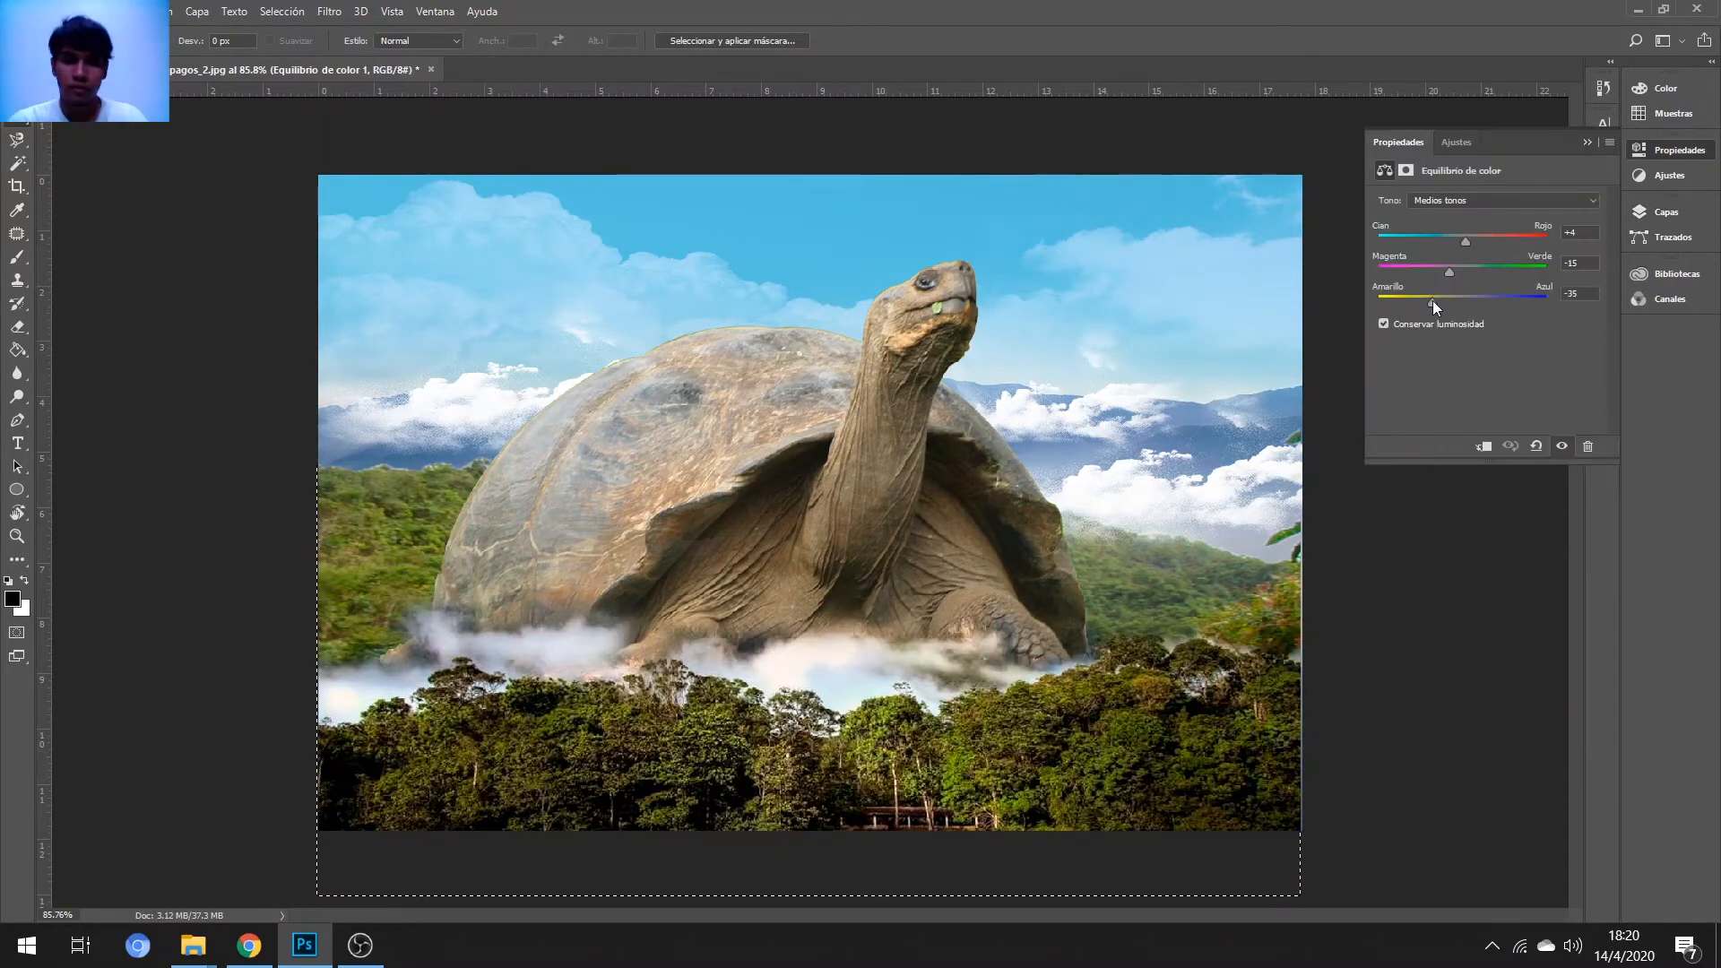
- Add a gradient map adjustment above the color balance, masked to the hills
click(1667, 215)
click(1516, 747)
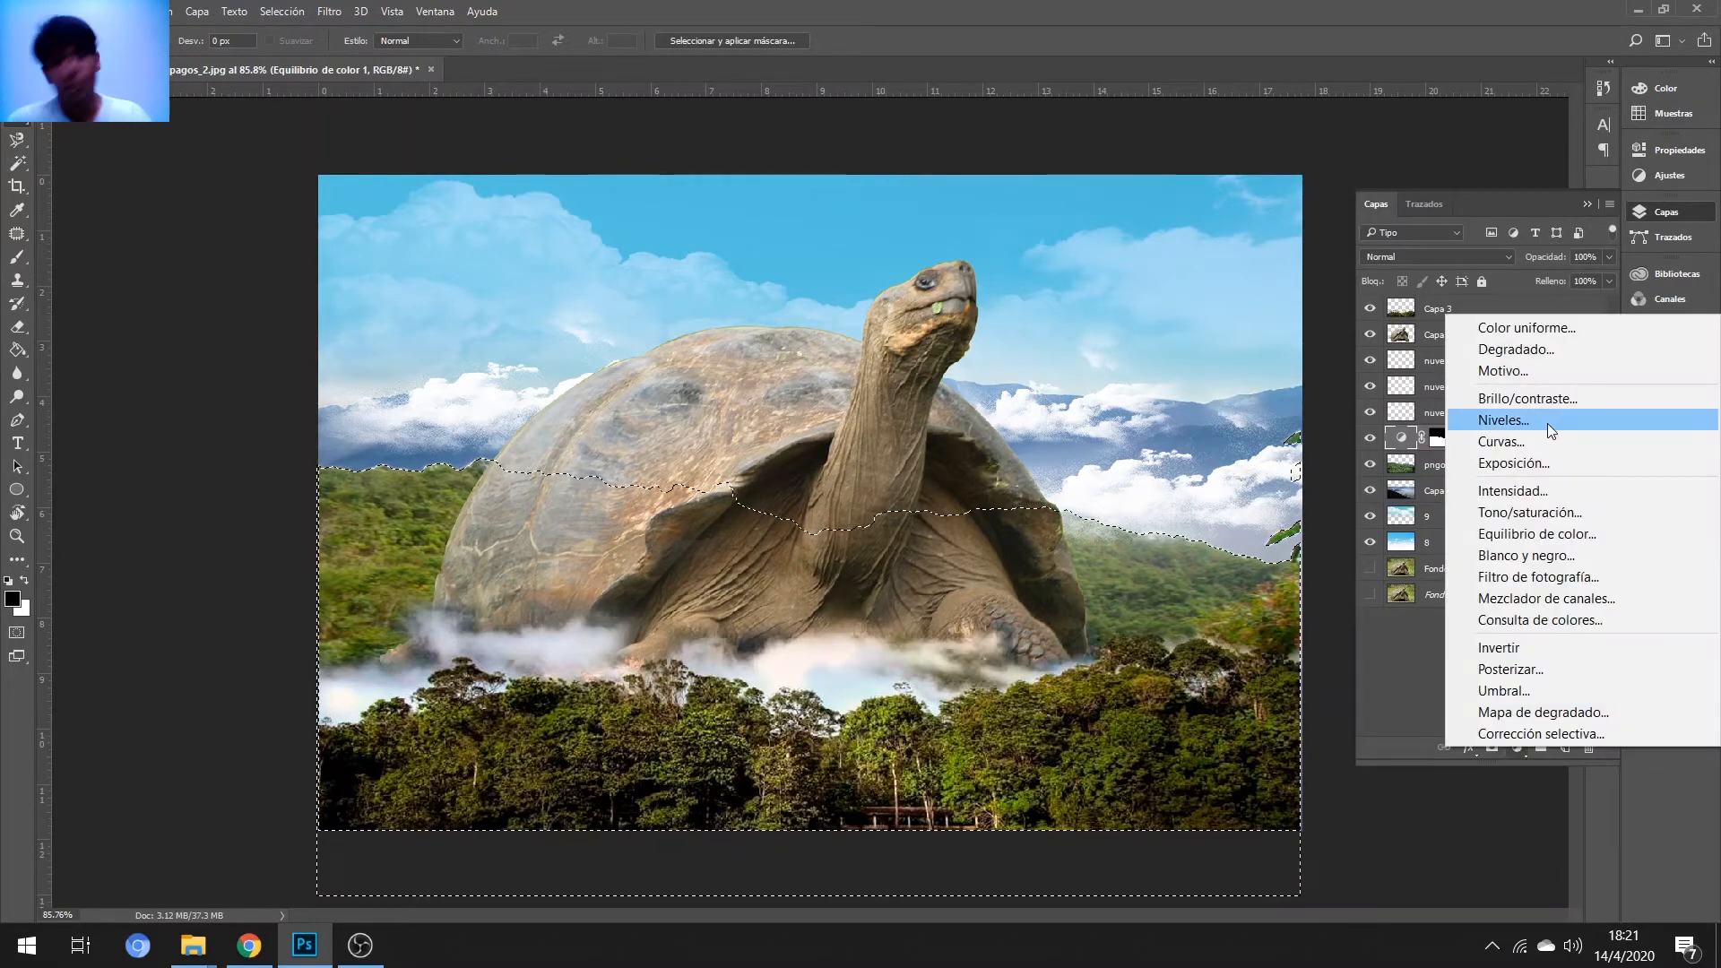
click(1542, 721)
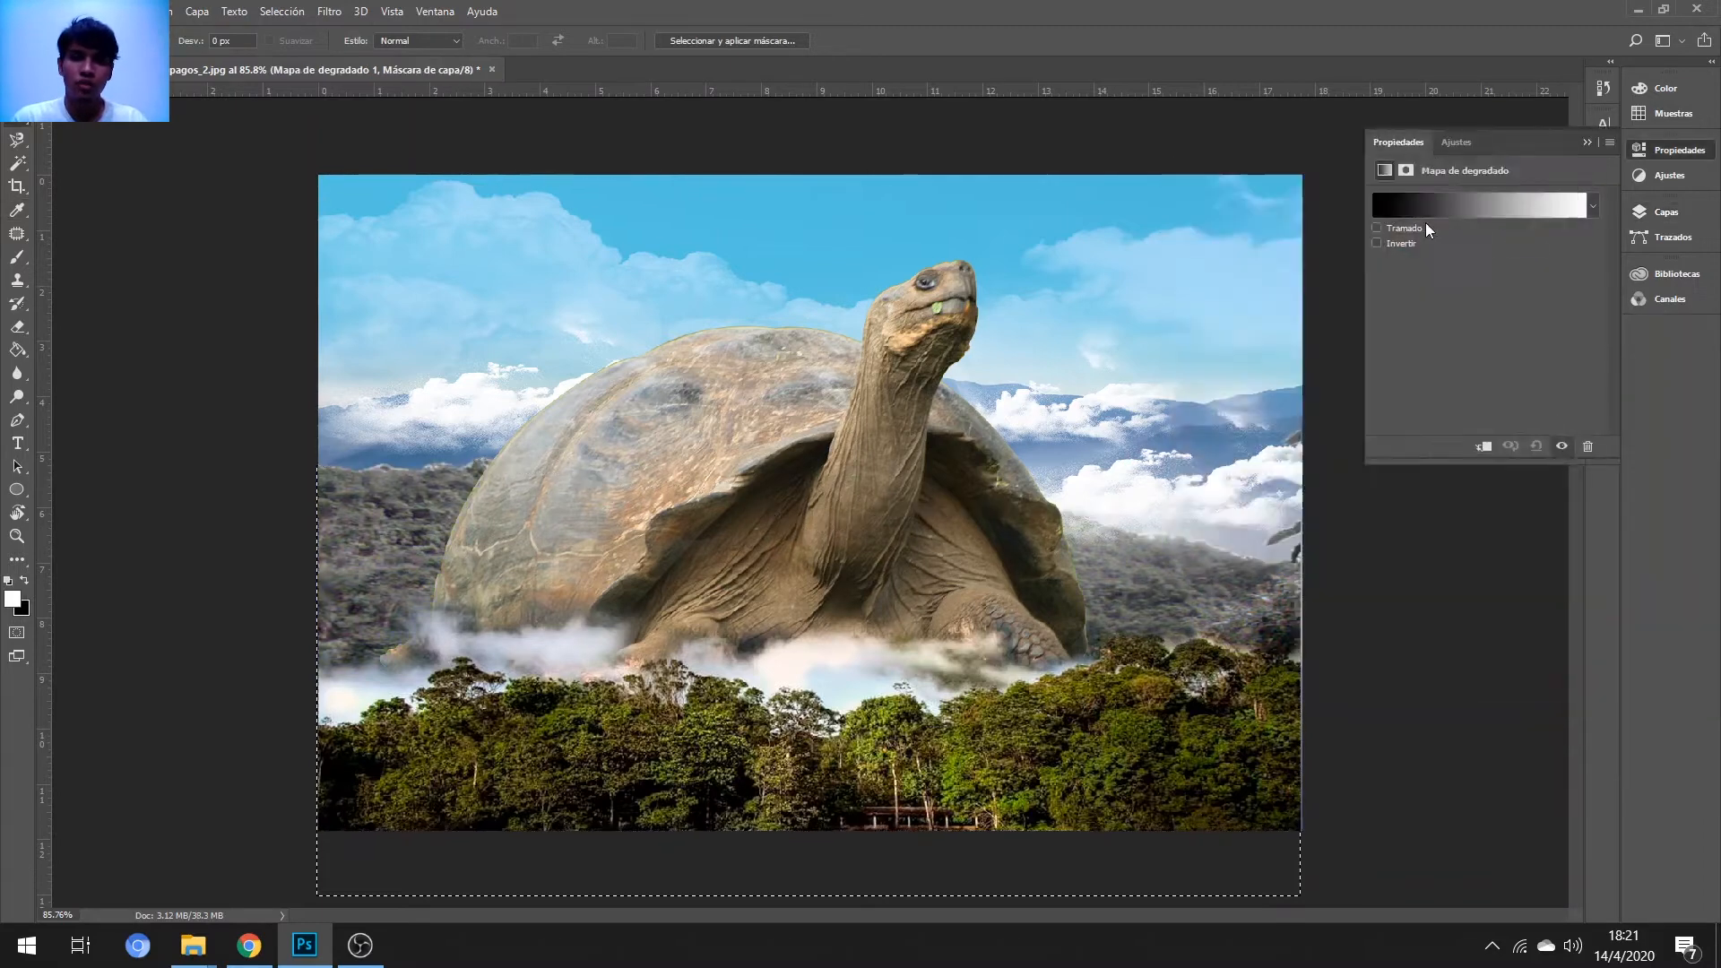
- Try photographic toning presets for the gradient map and apply Sepia-Azul 2
click(1478, 202)
click(1310, 303)
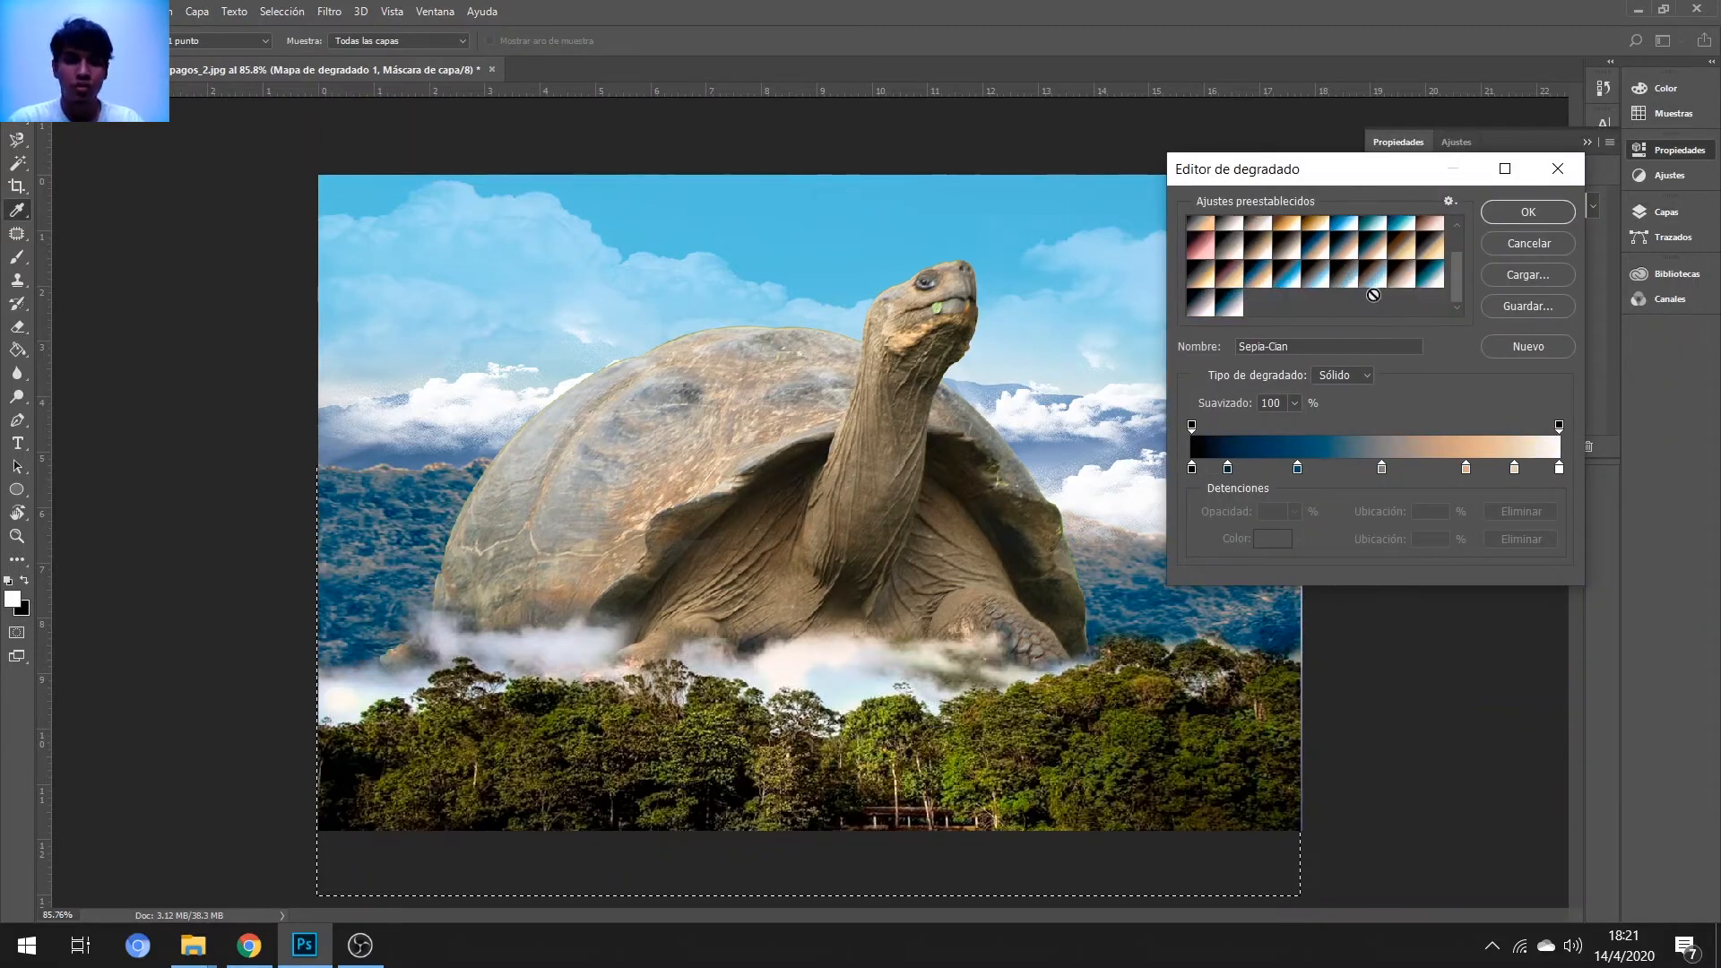
click(1450, 201)
click(1549, 522)
click(1320, 287)
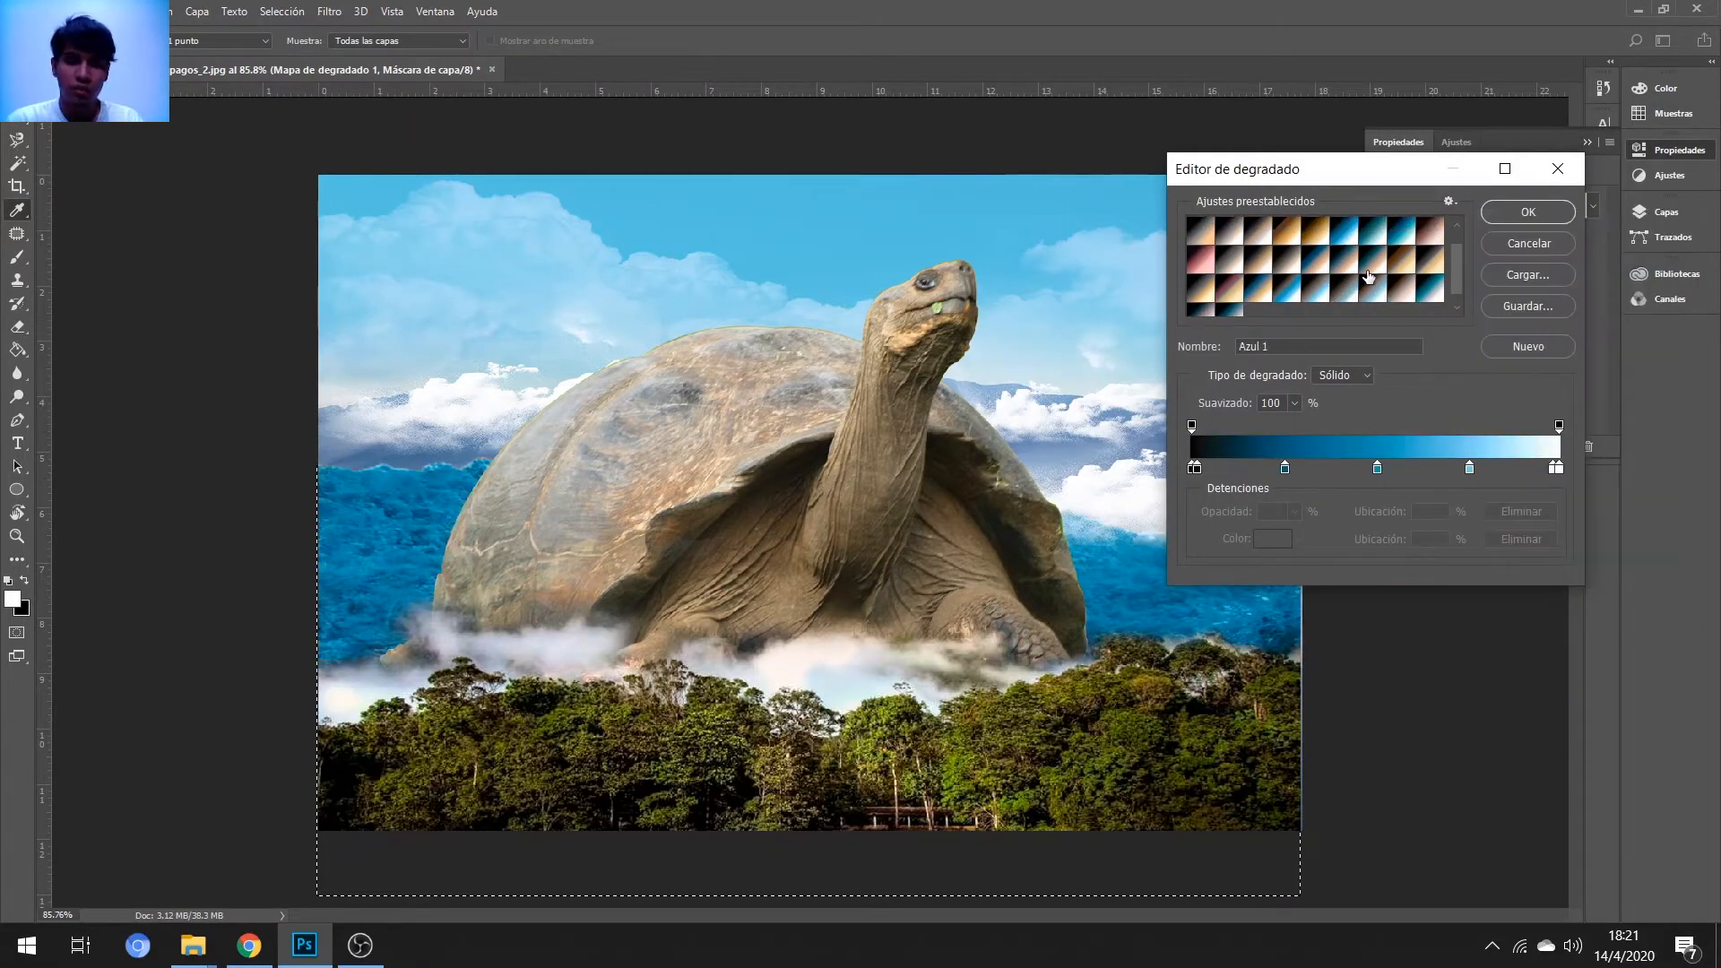
click(1528, 212)
click(1666, 212)
double_click(1398, 440)
click(1669, 213)
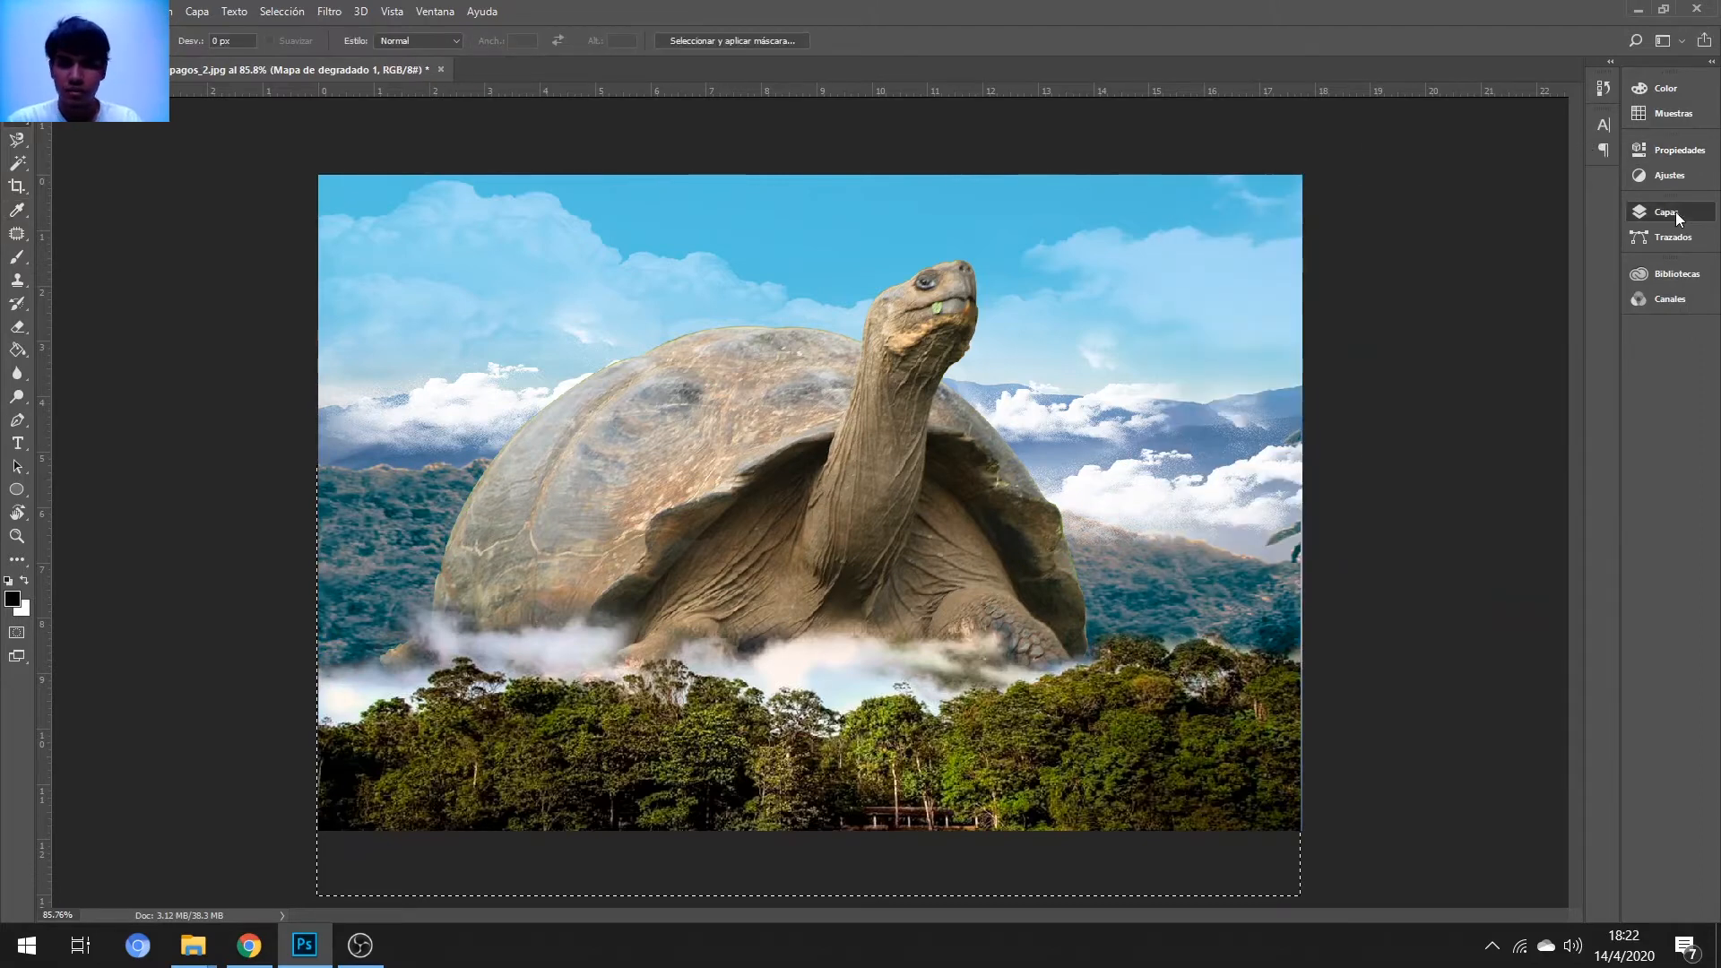
- Try blend modes on the gradient map, choose Dividir, and lower its opacity to about 4%
click(1467, 257)
click(1467, 257)
scroll(1466, 257, down, 10)
scroll(1466, 256, down, 1)
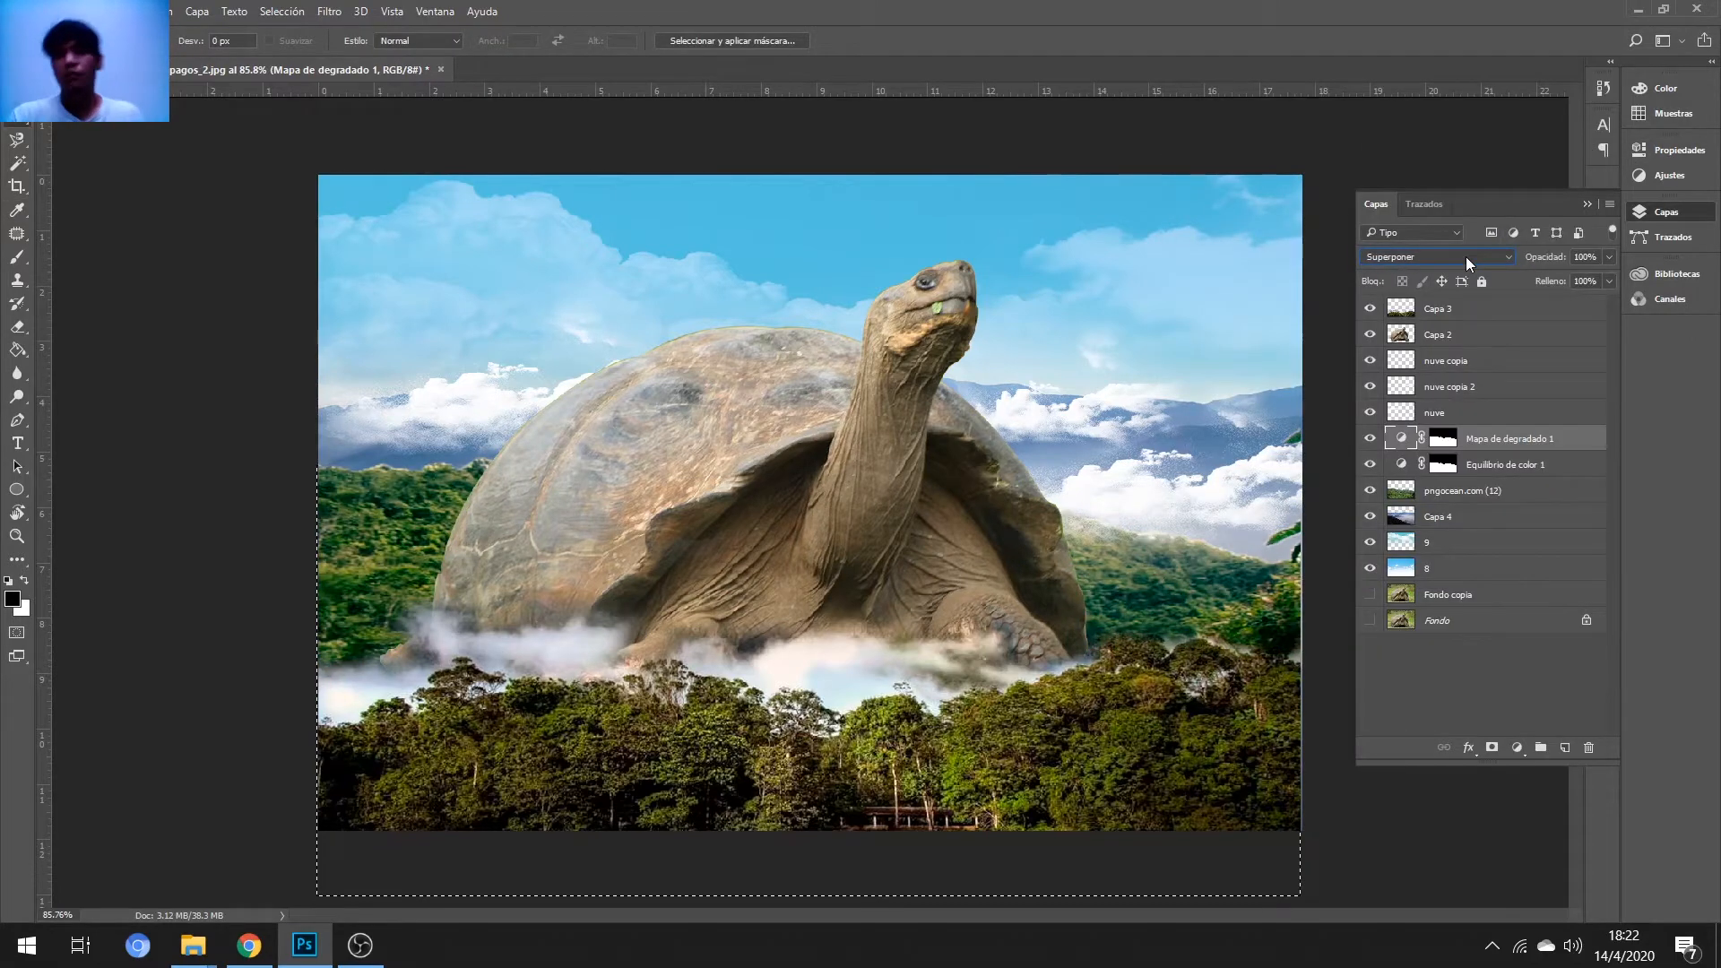
click(1416, 257)
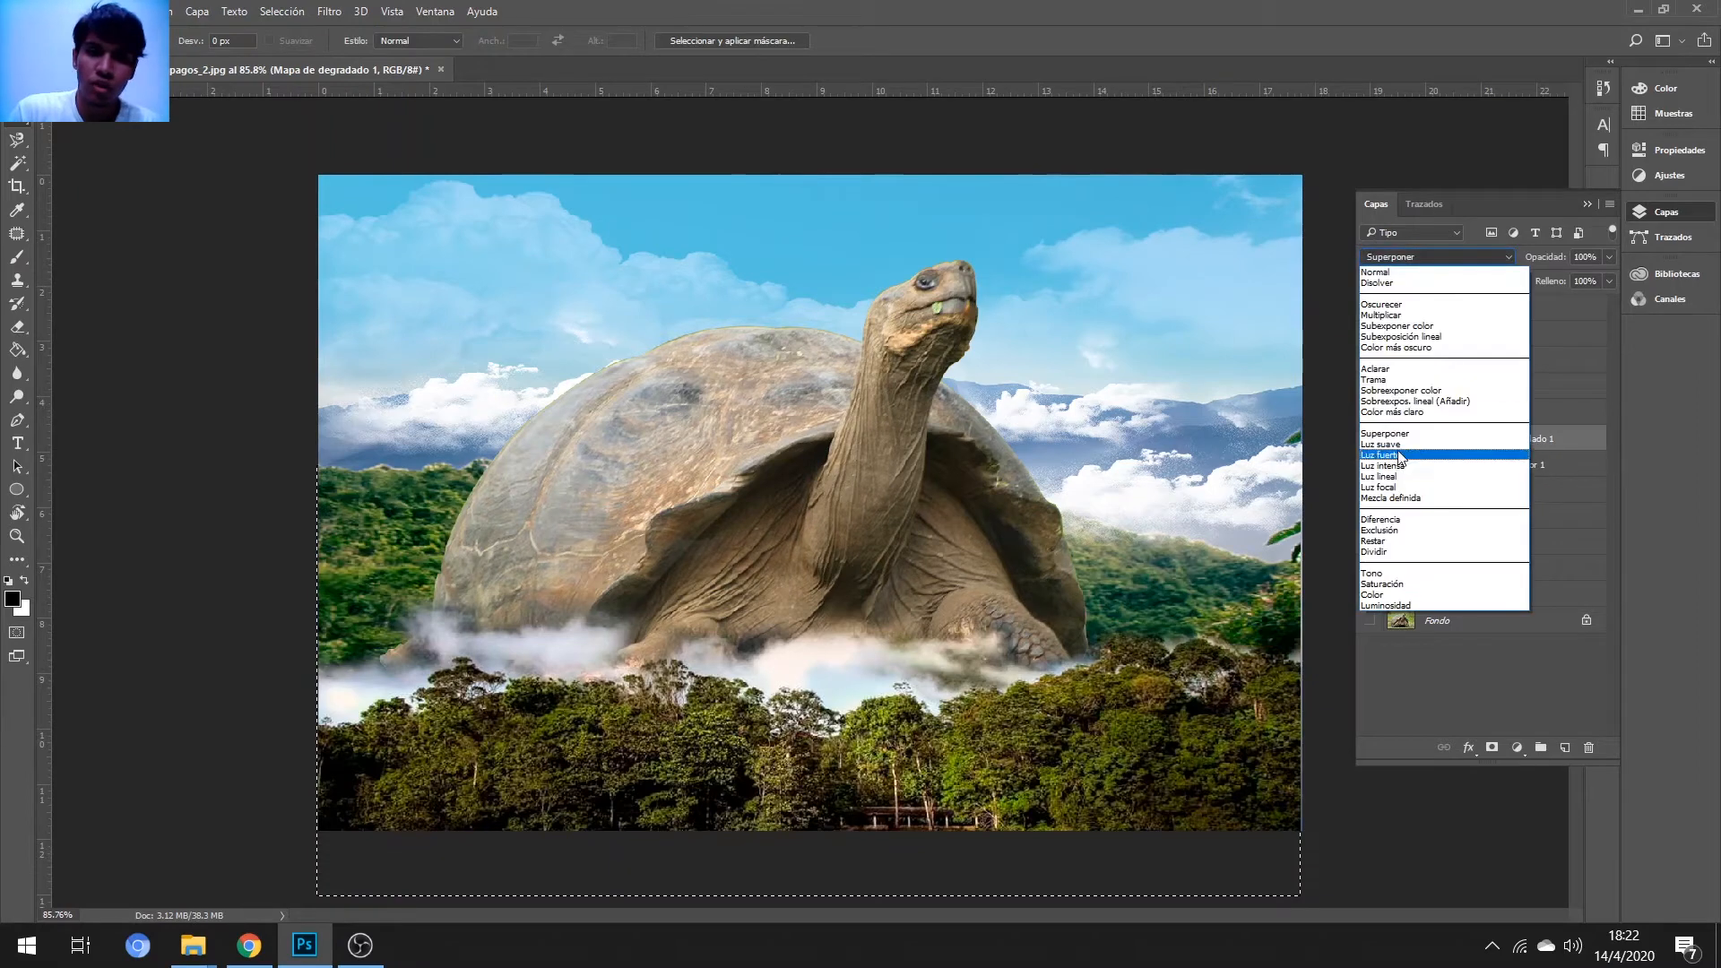
click(1416, 257)
scroll(1416, 260, down, 8)
scroll(1416, 260, down, 2)
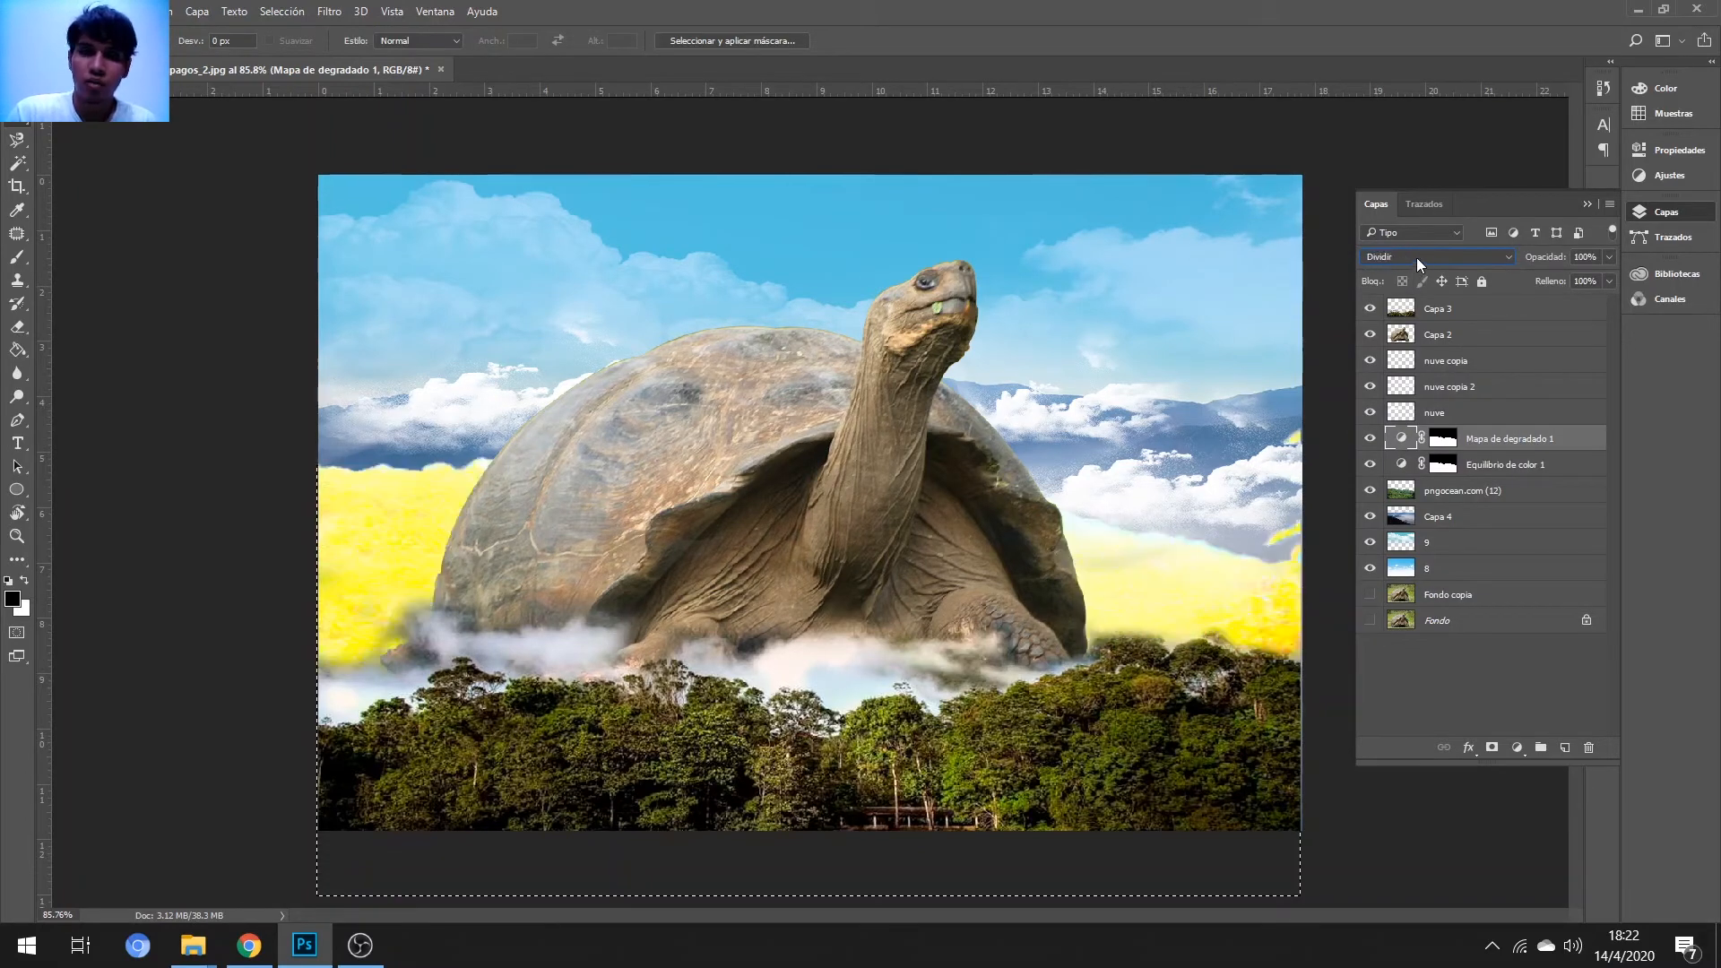
drag(1609, 257, 1520, 278)
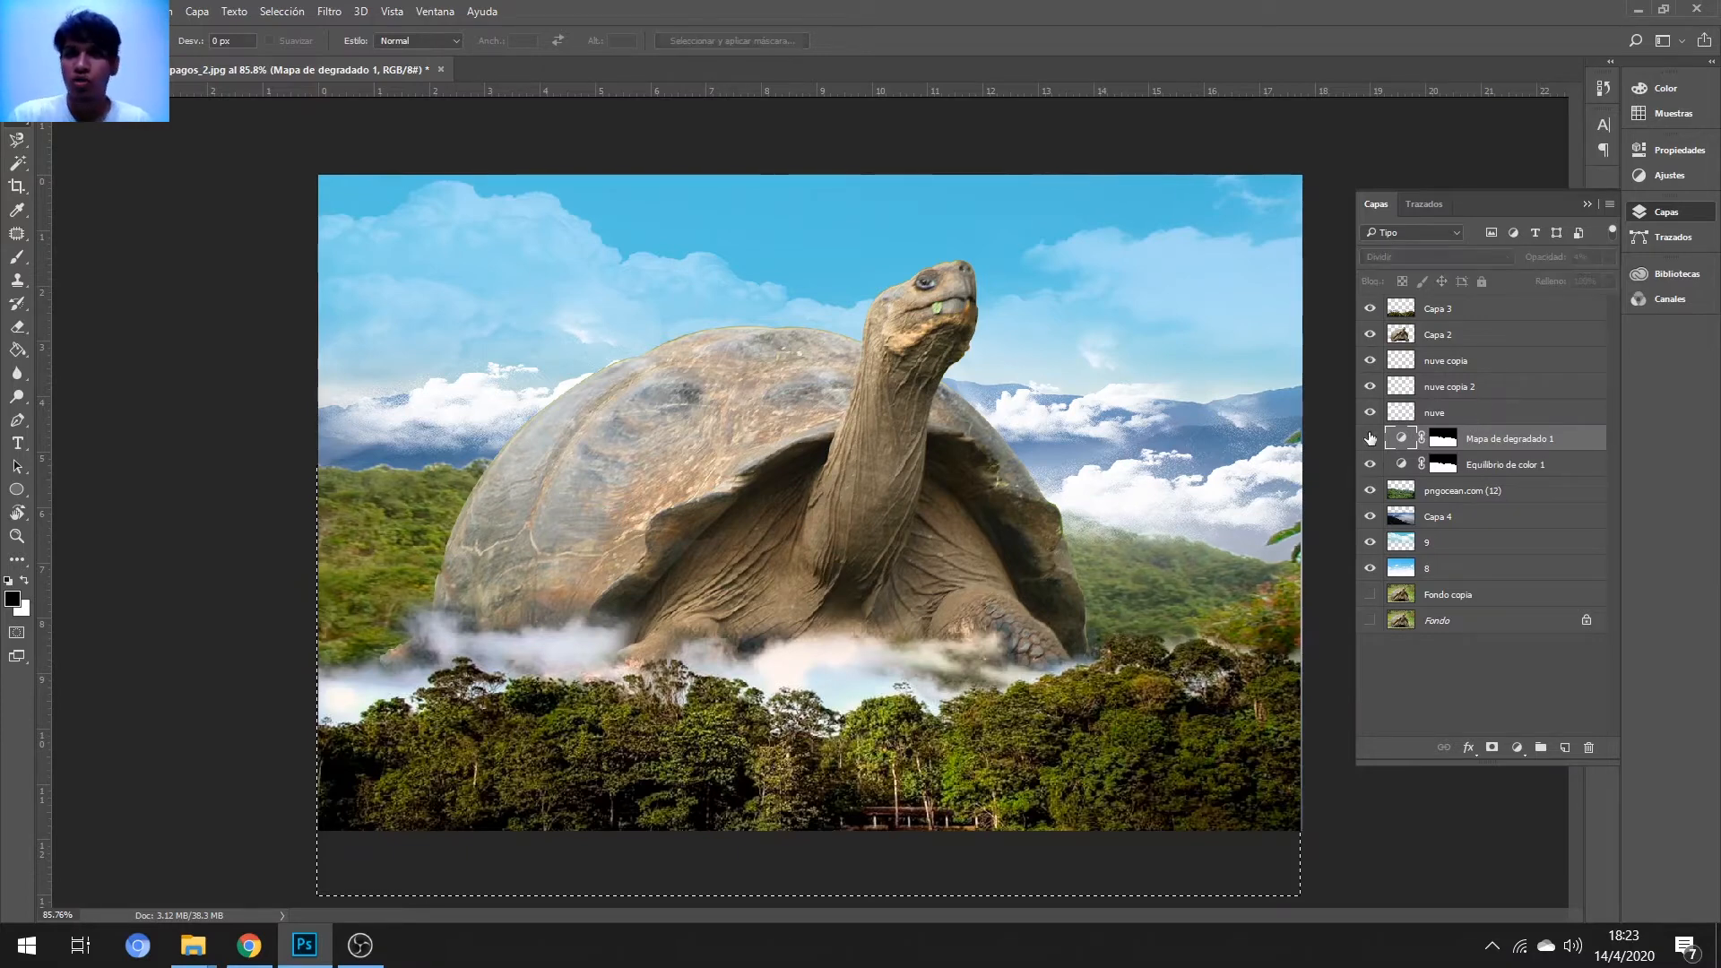
- Reopen the gradient map's gradient and recolor its darkest stop to olive green
double_click(1401, 439)
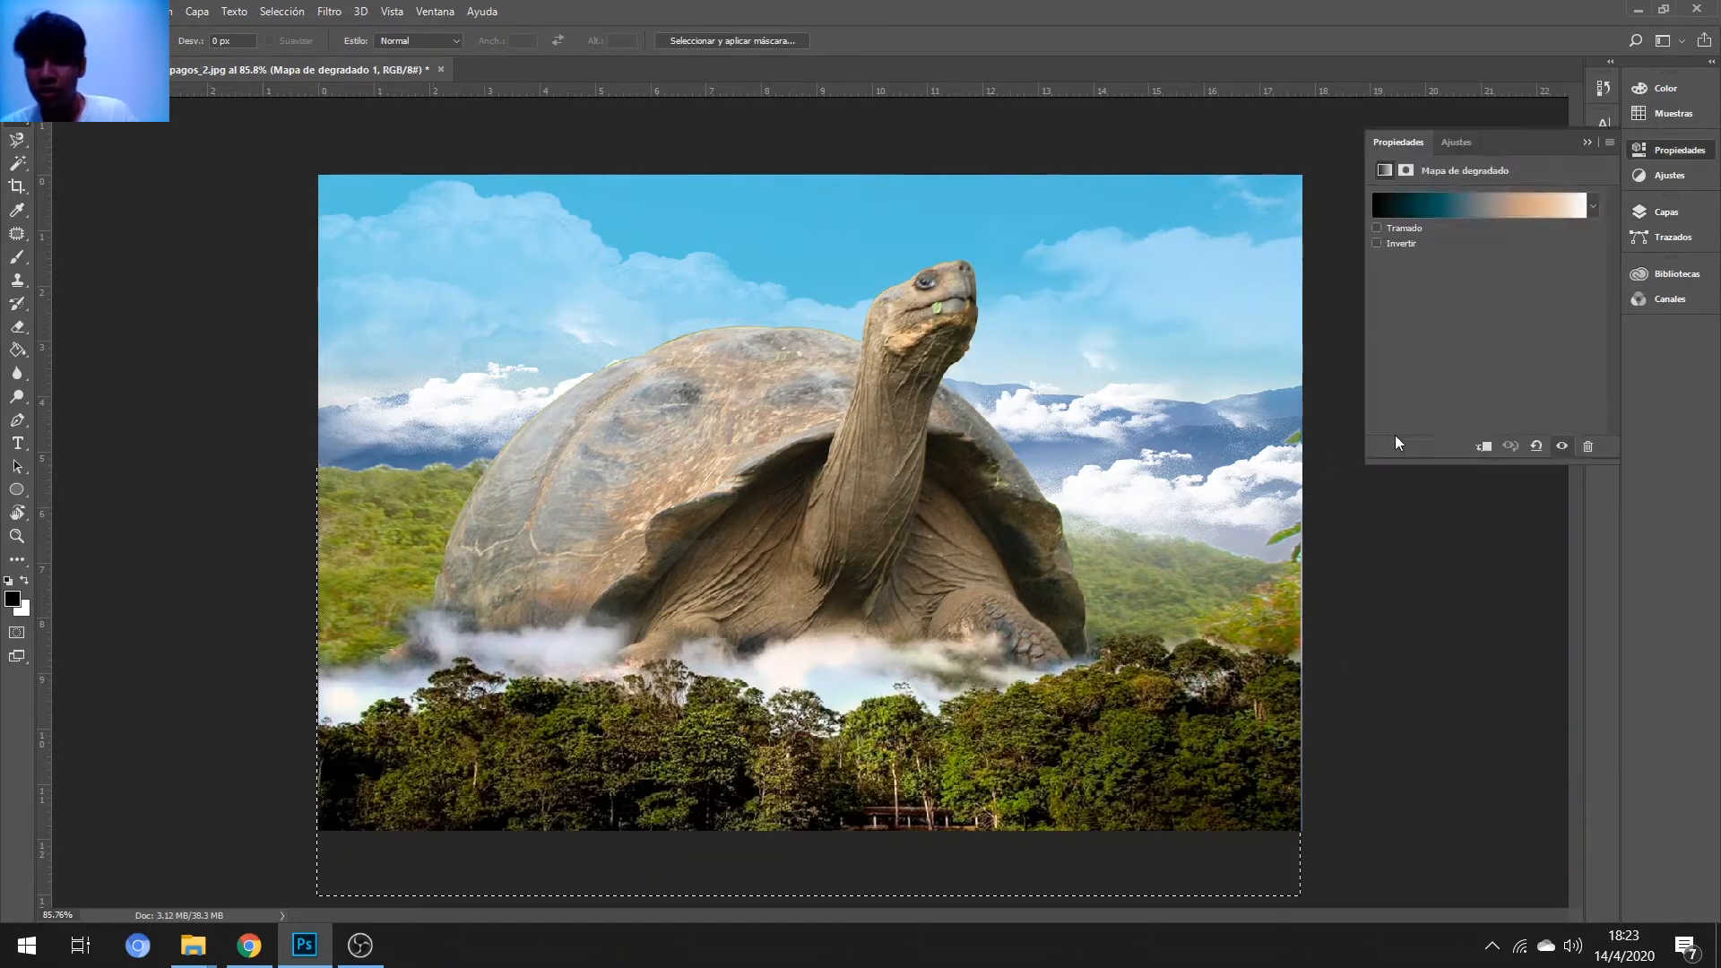
click(1467, 214)
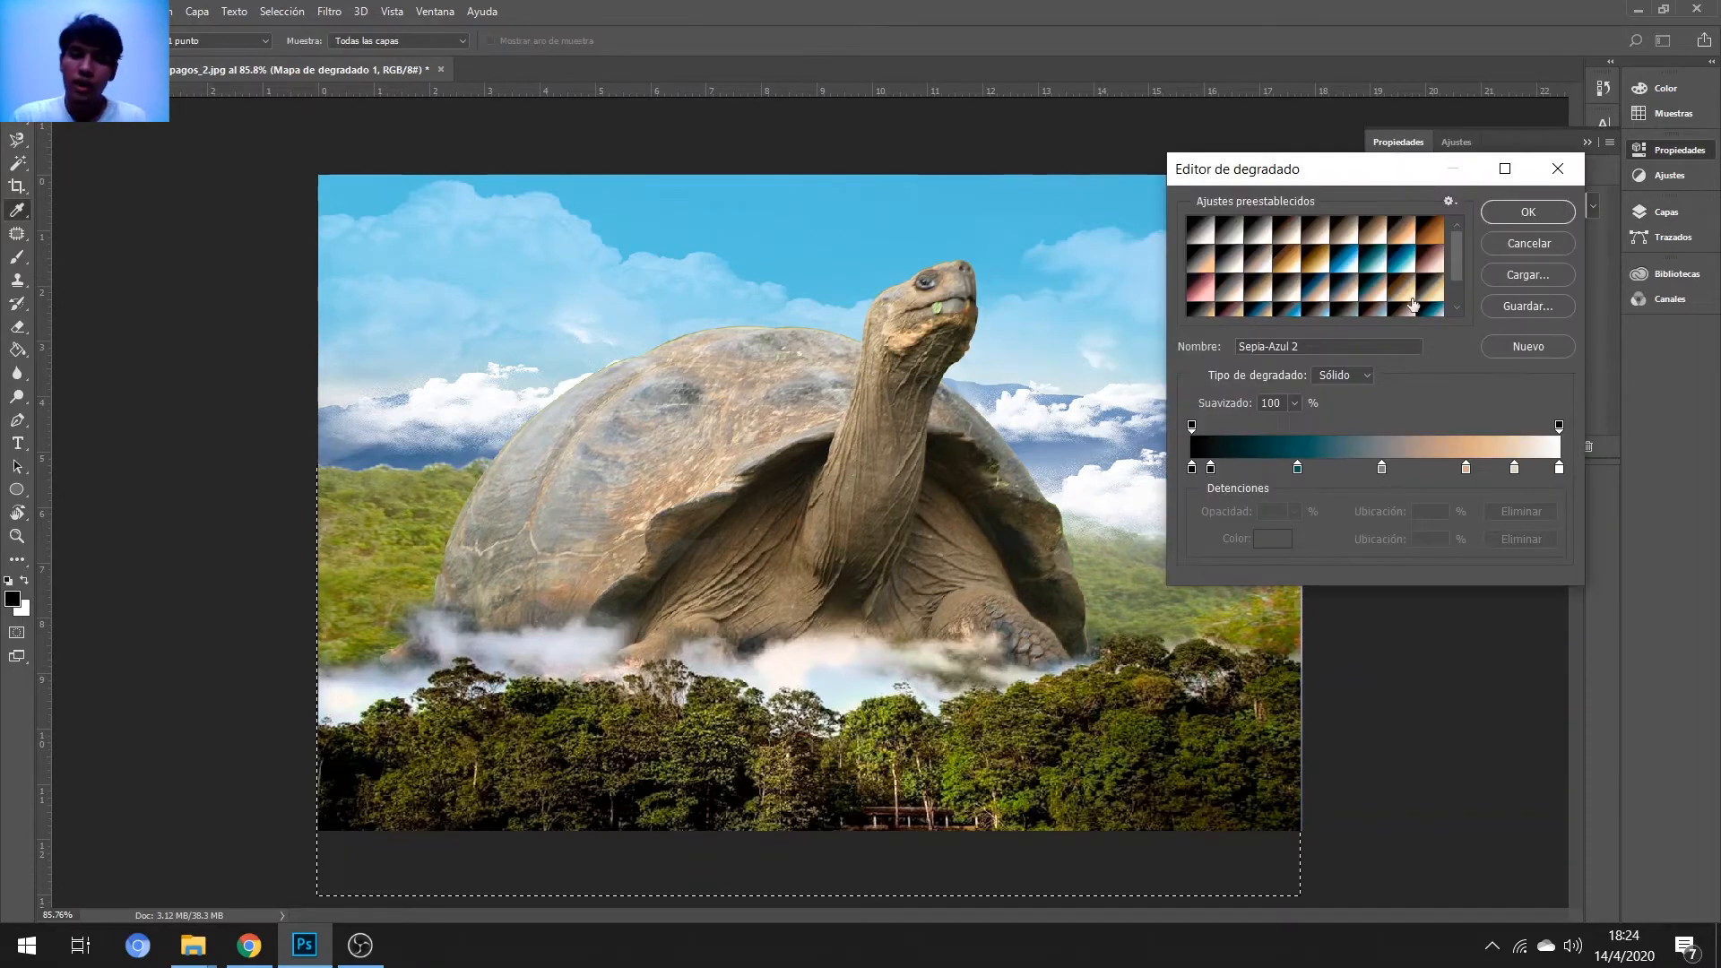
double_click(1207, 468)
click(1333, 374)
click(1265, 366)
click(1333, 408)
click(1507, 201)
- Recolor the teal gradient stop at 29% to a pale blue sampled from the mist
double_click(1305, 479)
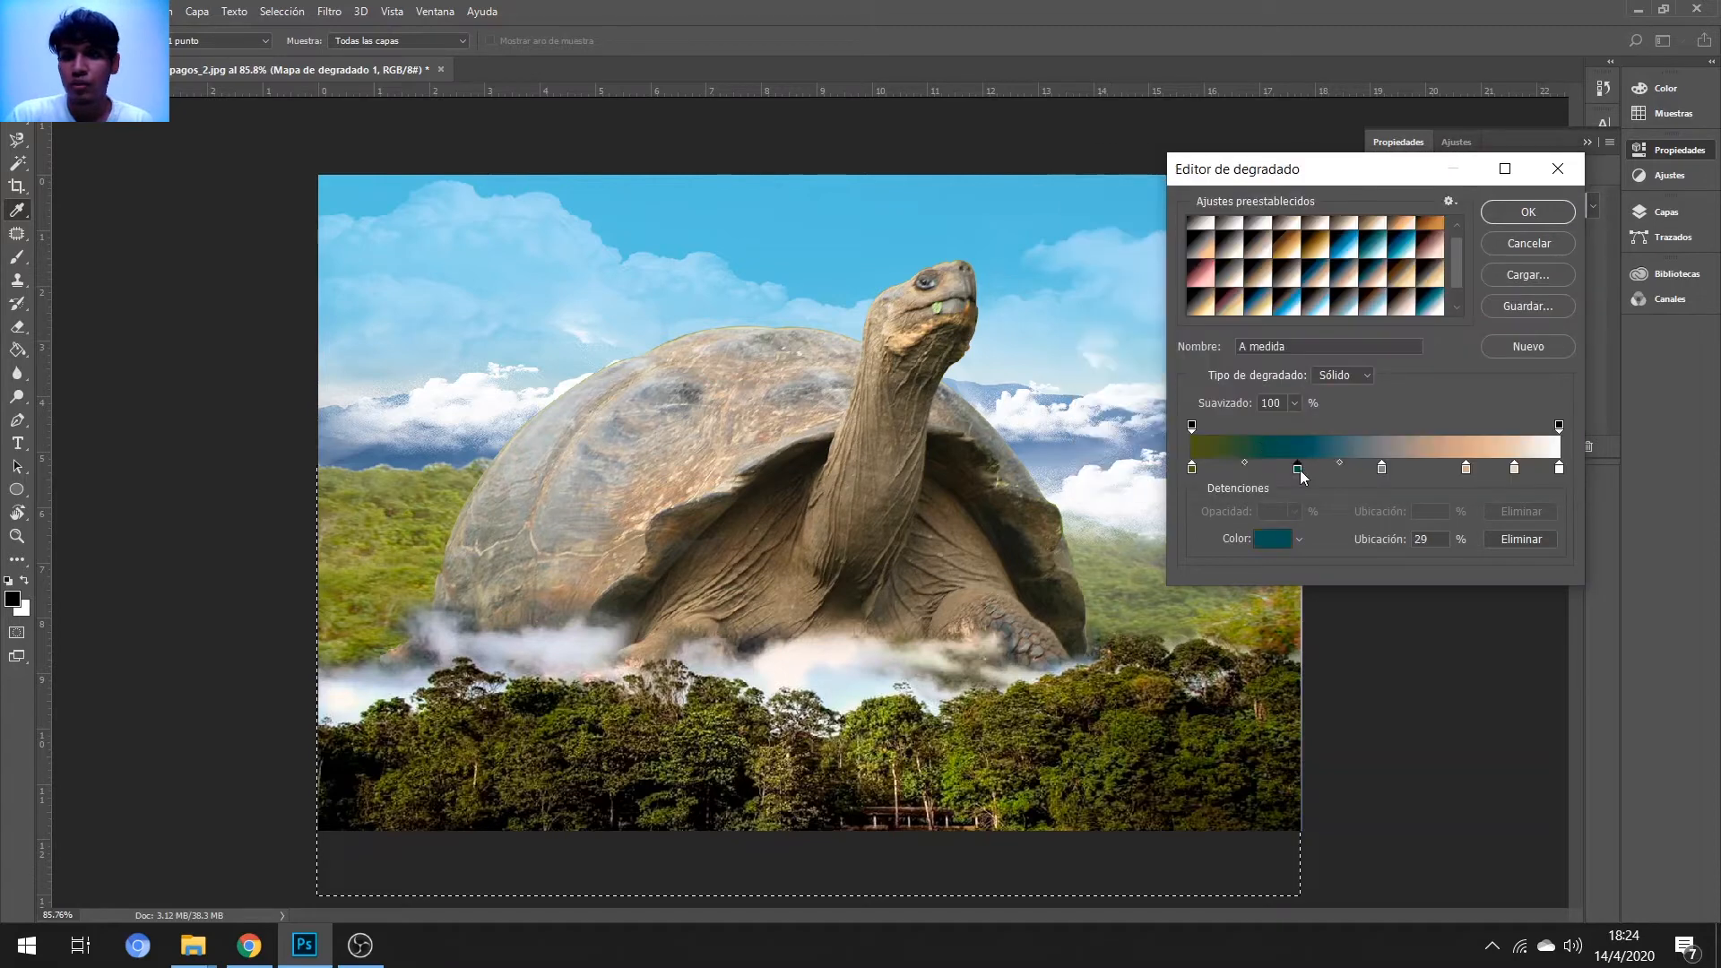
click(651, 602)
click(789, 703)
click(790, 665)
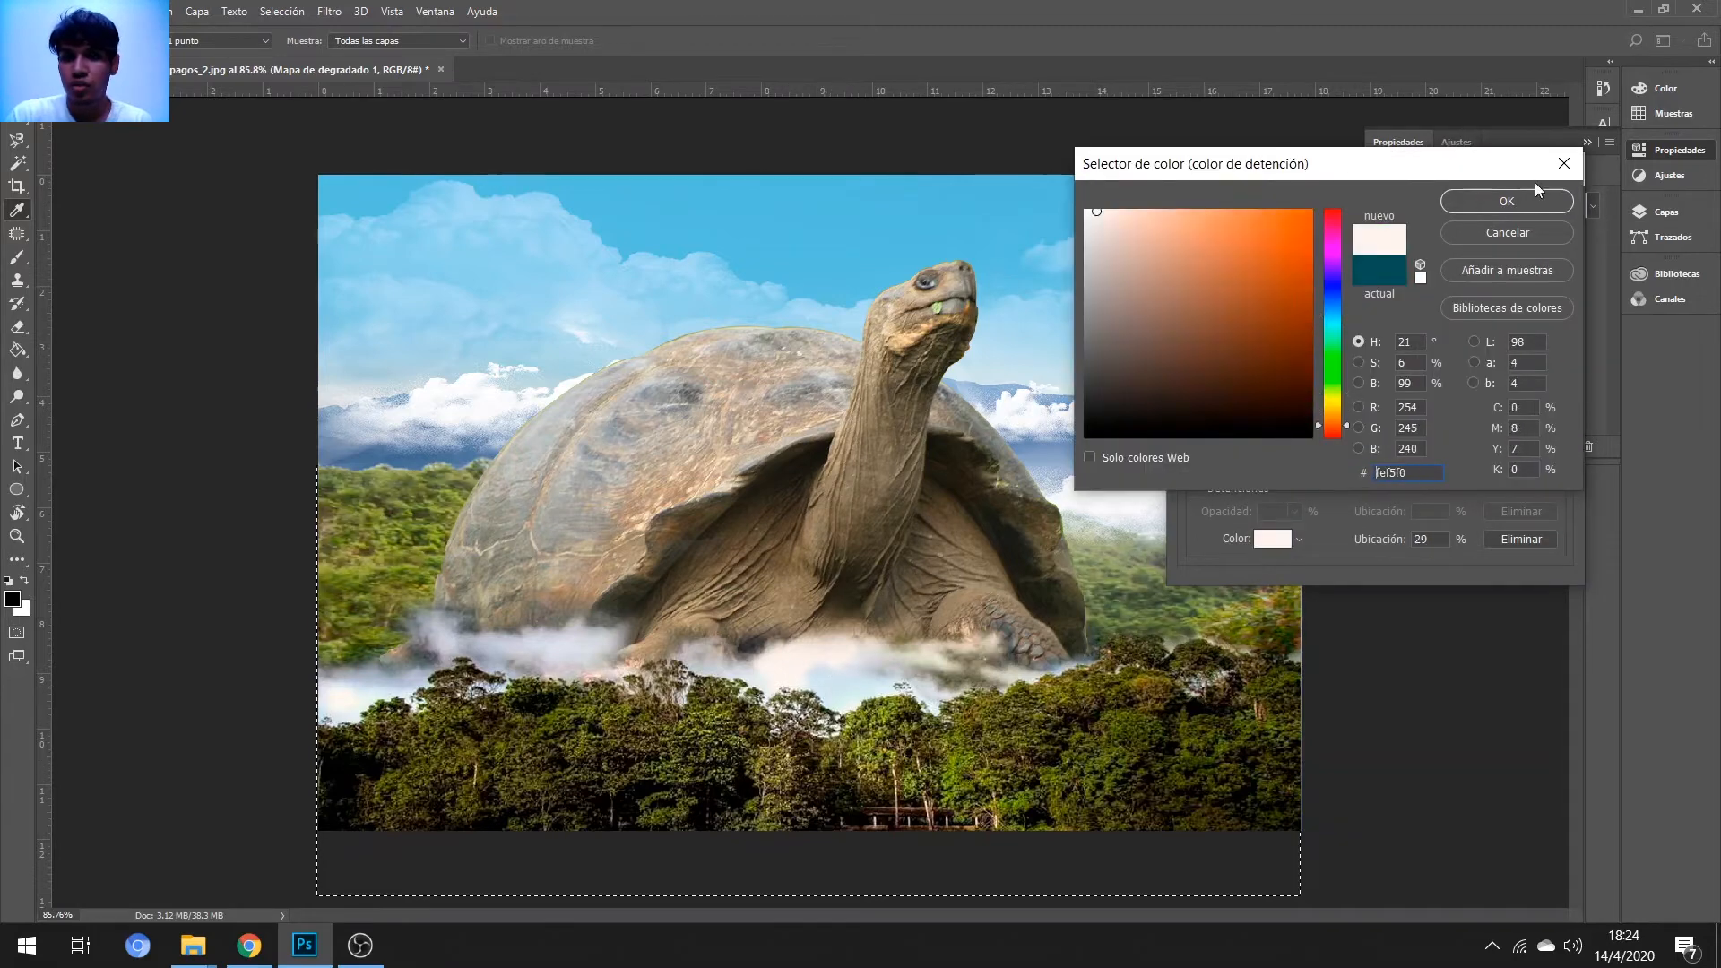
click(1225, 358)
click(1333, 312)
click(1332, 293)
click(1197, 325)
click(845, 690)
click(1506, 201)
- Recolor the gray gradient stop at 52% to a near-white tone
double_click(1389, 477)
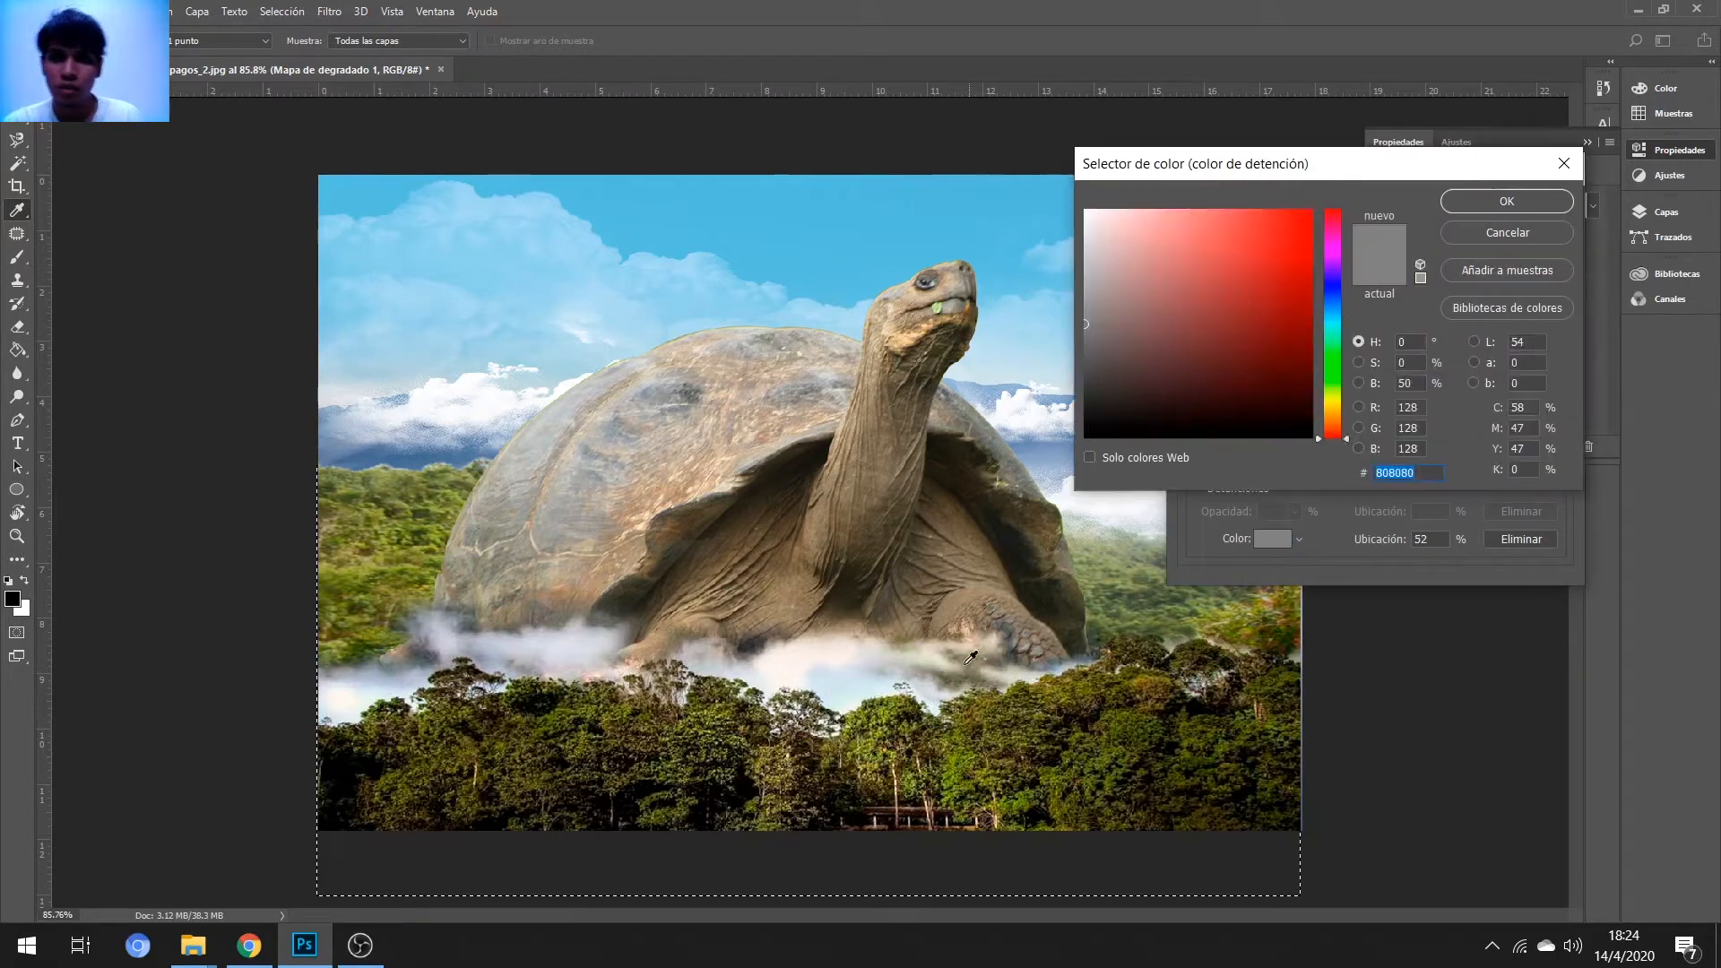
click(1333, 400)
click(1249, 349)
click(1332, 412)
click(800, 640)
click(1162, 415)
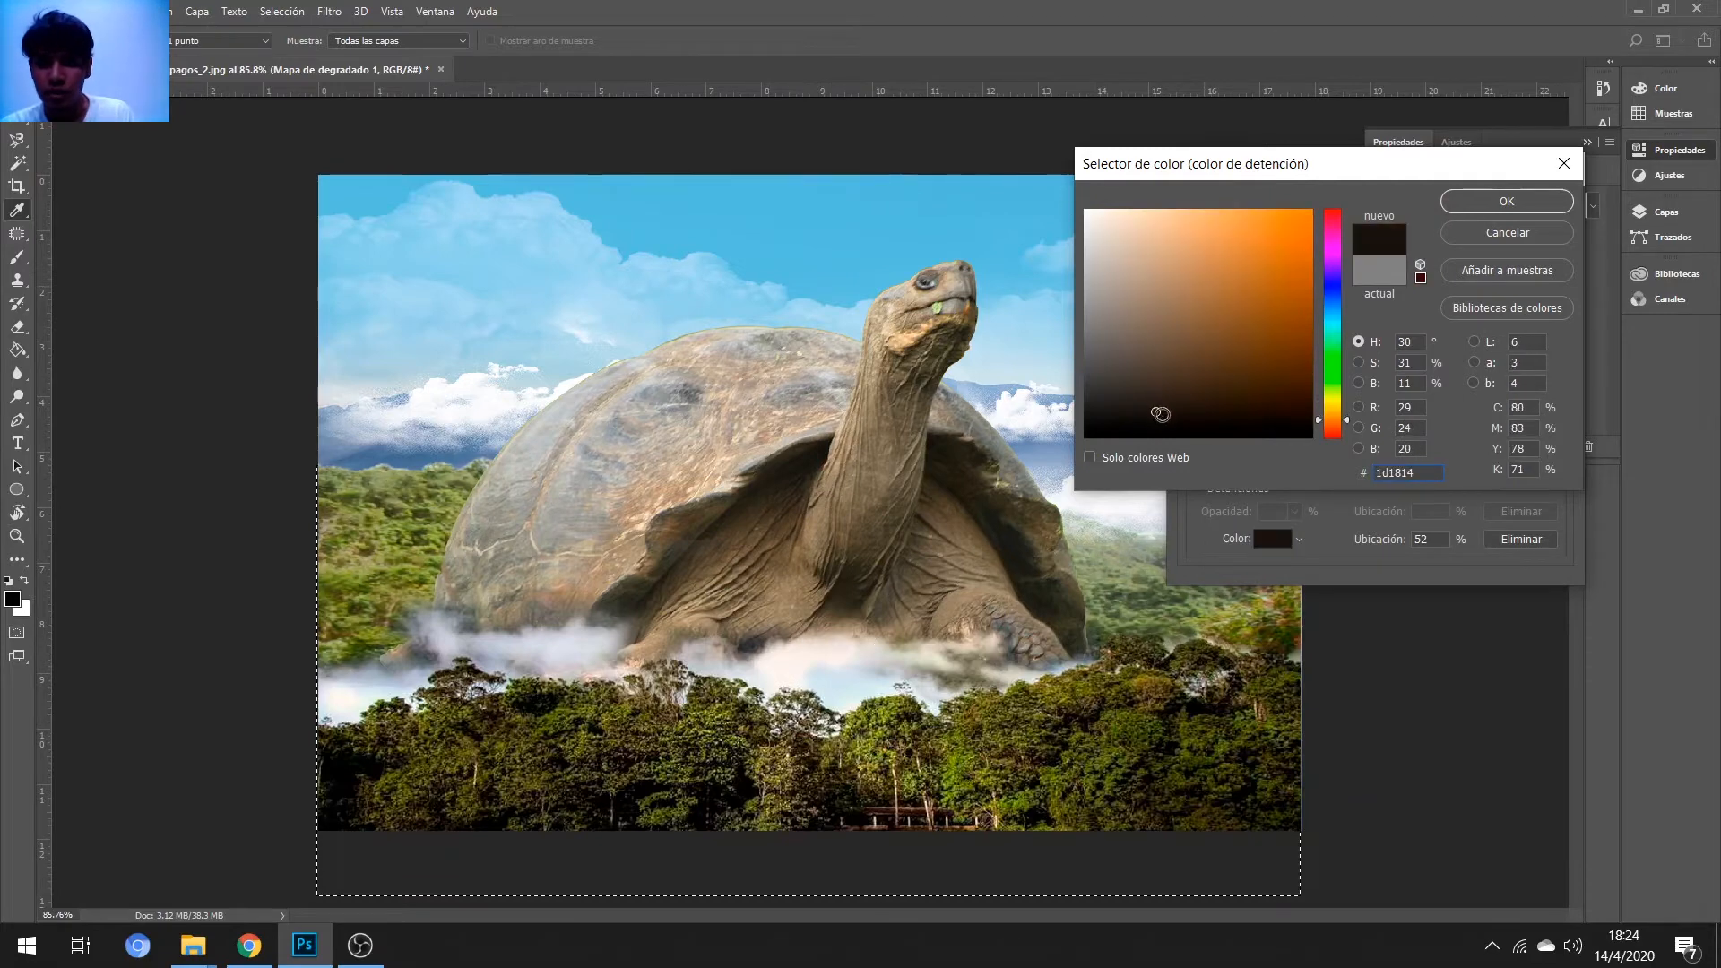
click(1094, 220)
click(1506, 200)
- Recolor the gradient stop at 75% to black
double_click(1466, 474)
click(1261, 438)
click(1507, 200)
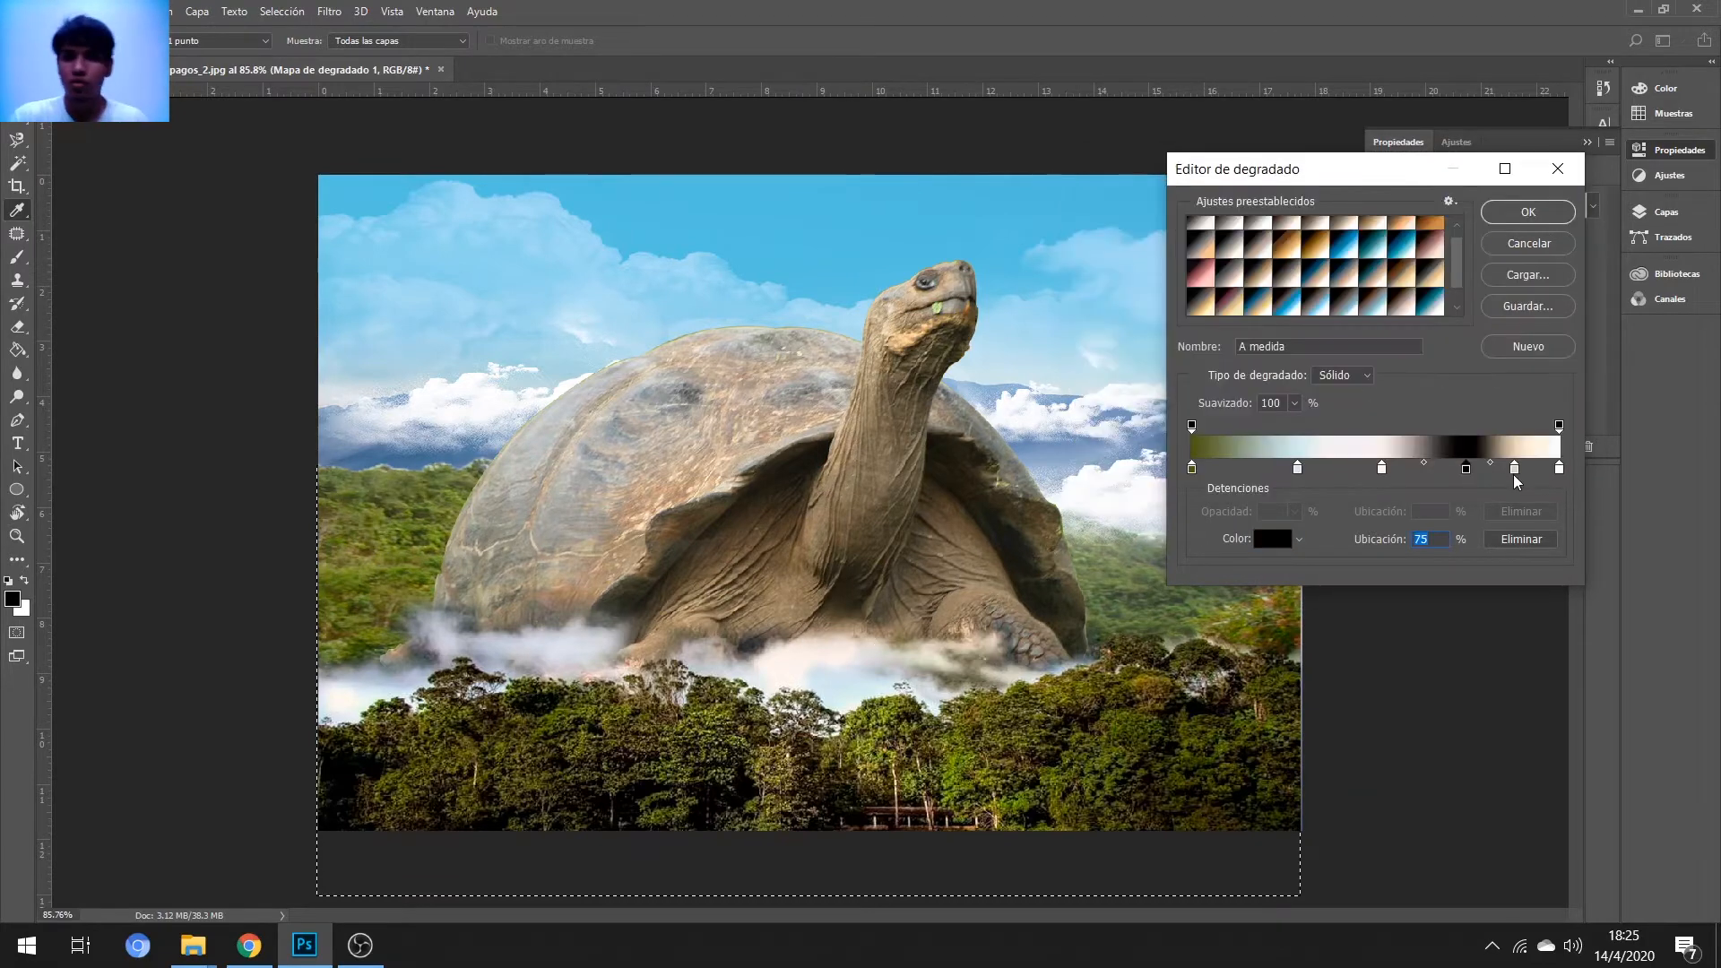
- Recolor the beige gradient stop at 88% to blue
double_click(1516, 470)
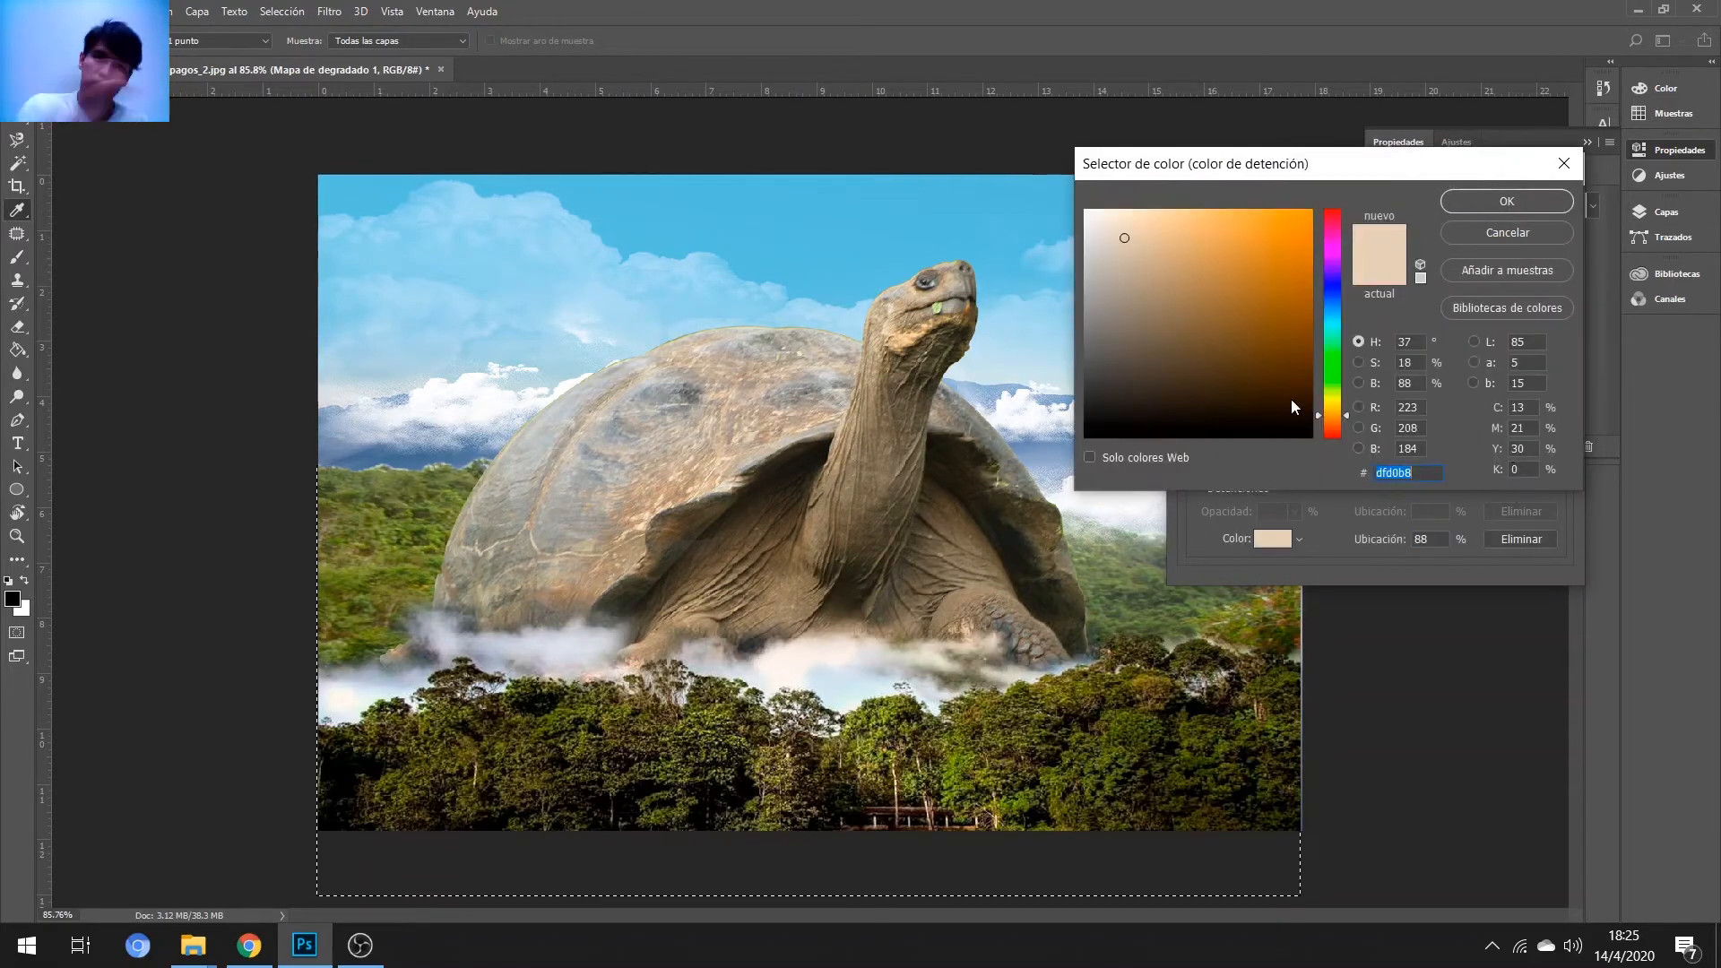
text(1c47aa)
click(1485, 202)
double_click(1460, 468)
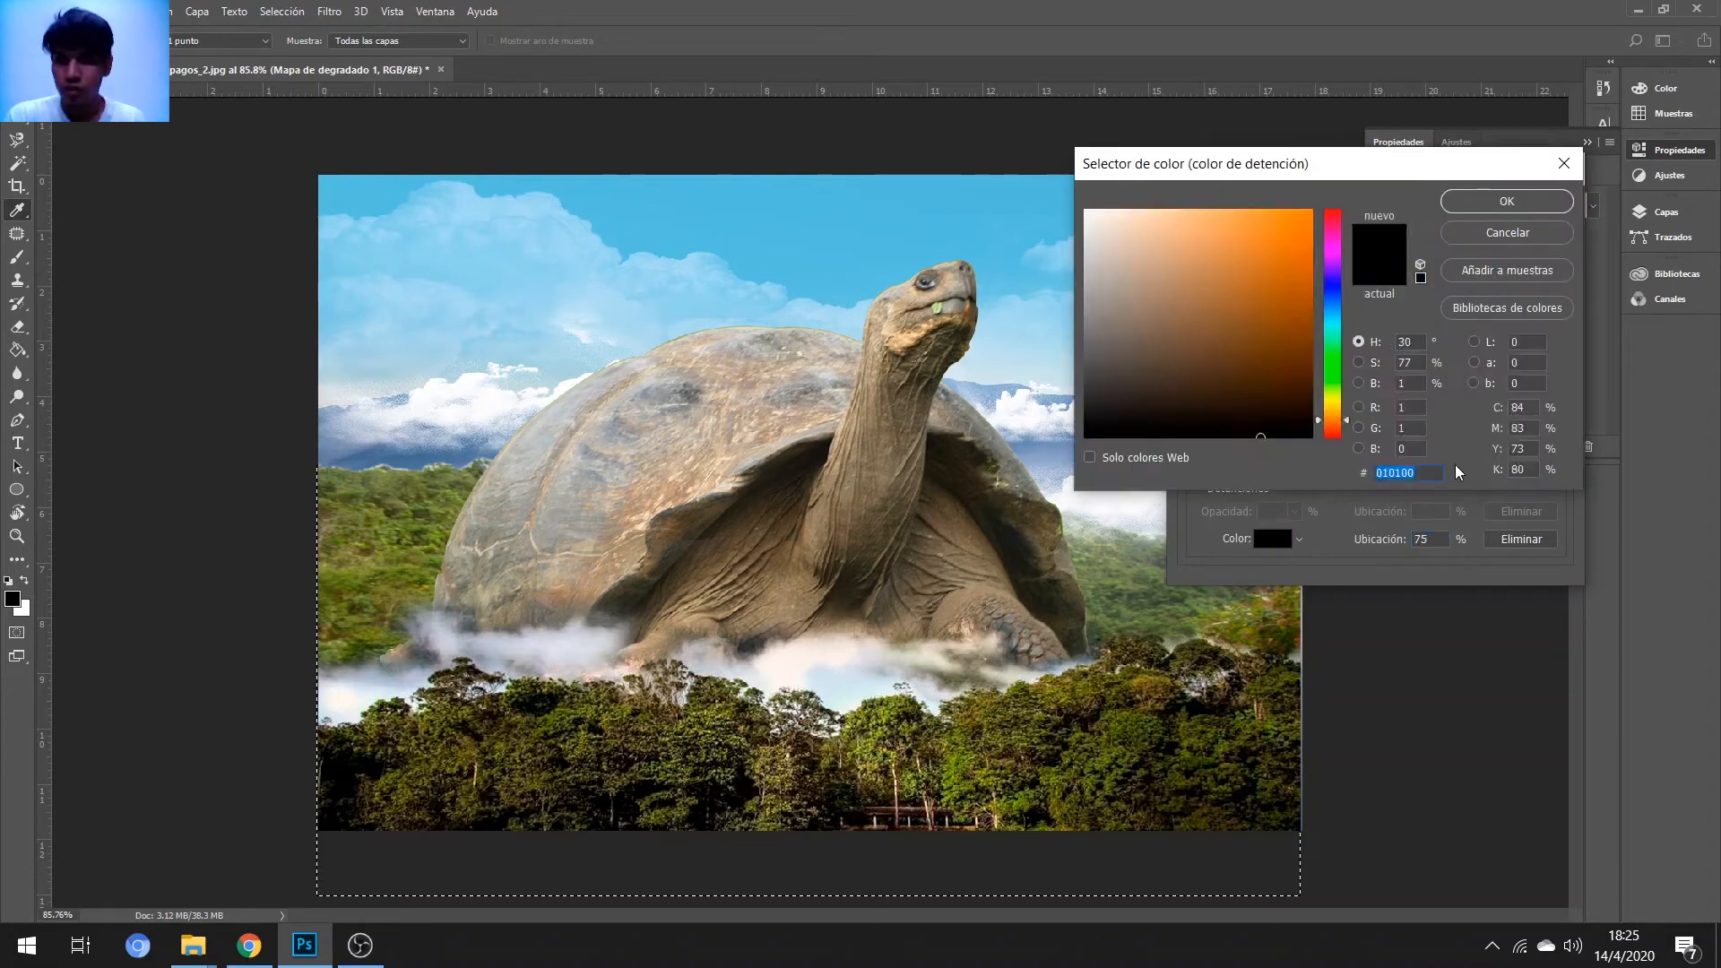
text(3c2abe)
drag(1137, 214, 1126, 214)
click(1508, 233)
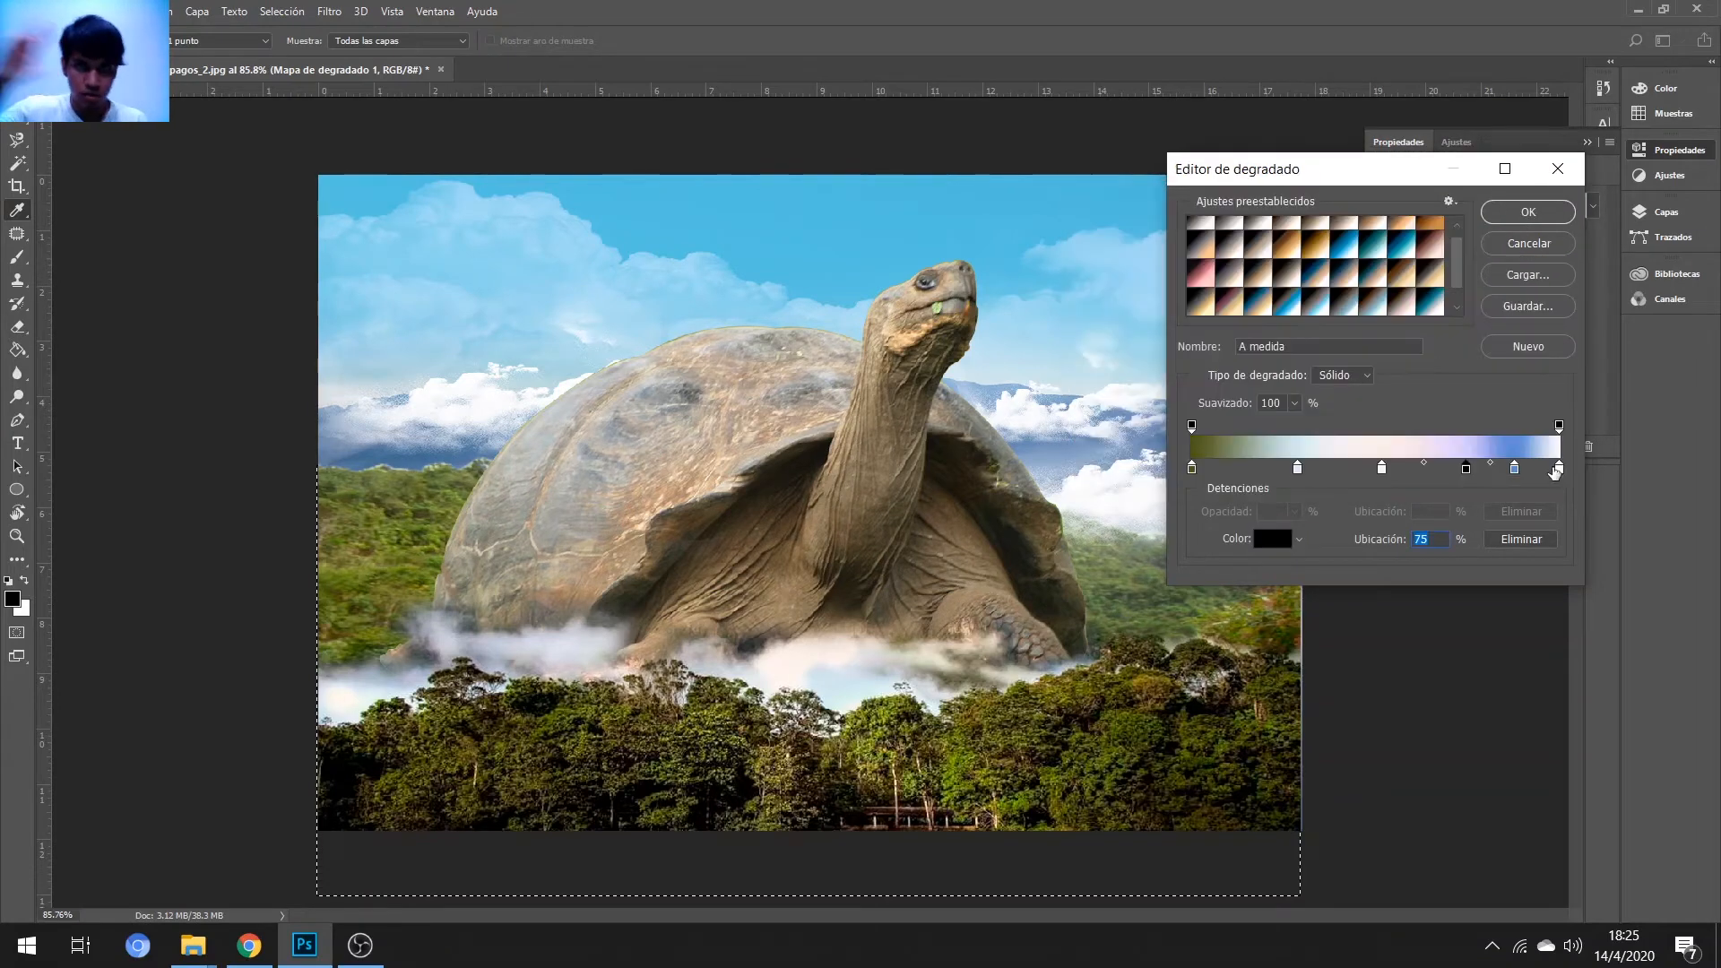
double_click(1558, 469)
drag(1141, 340, 1174, 371)
click(1504, 235)
- Try the Oro-Sepia, Selenio 2 and Azul 1 gradient presets on the gradient map
click(1403, 278)
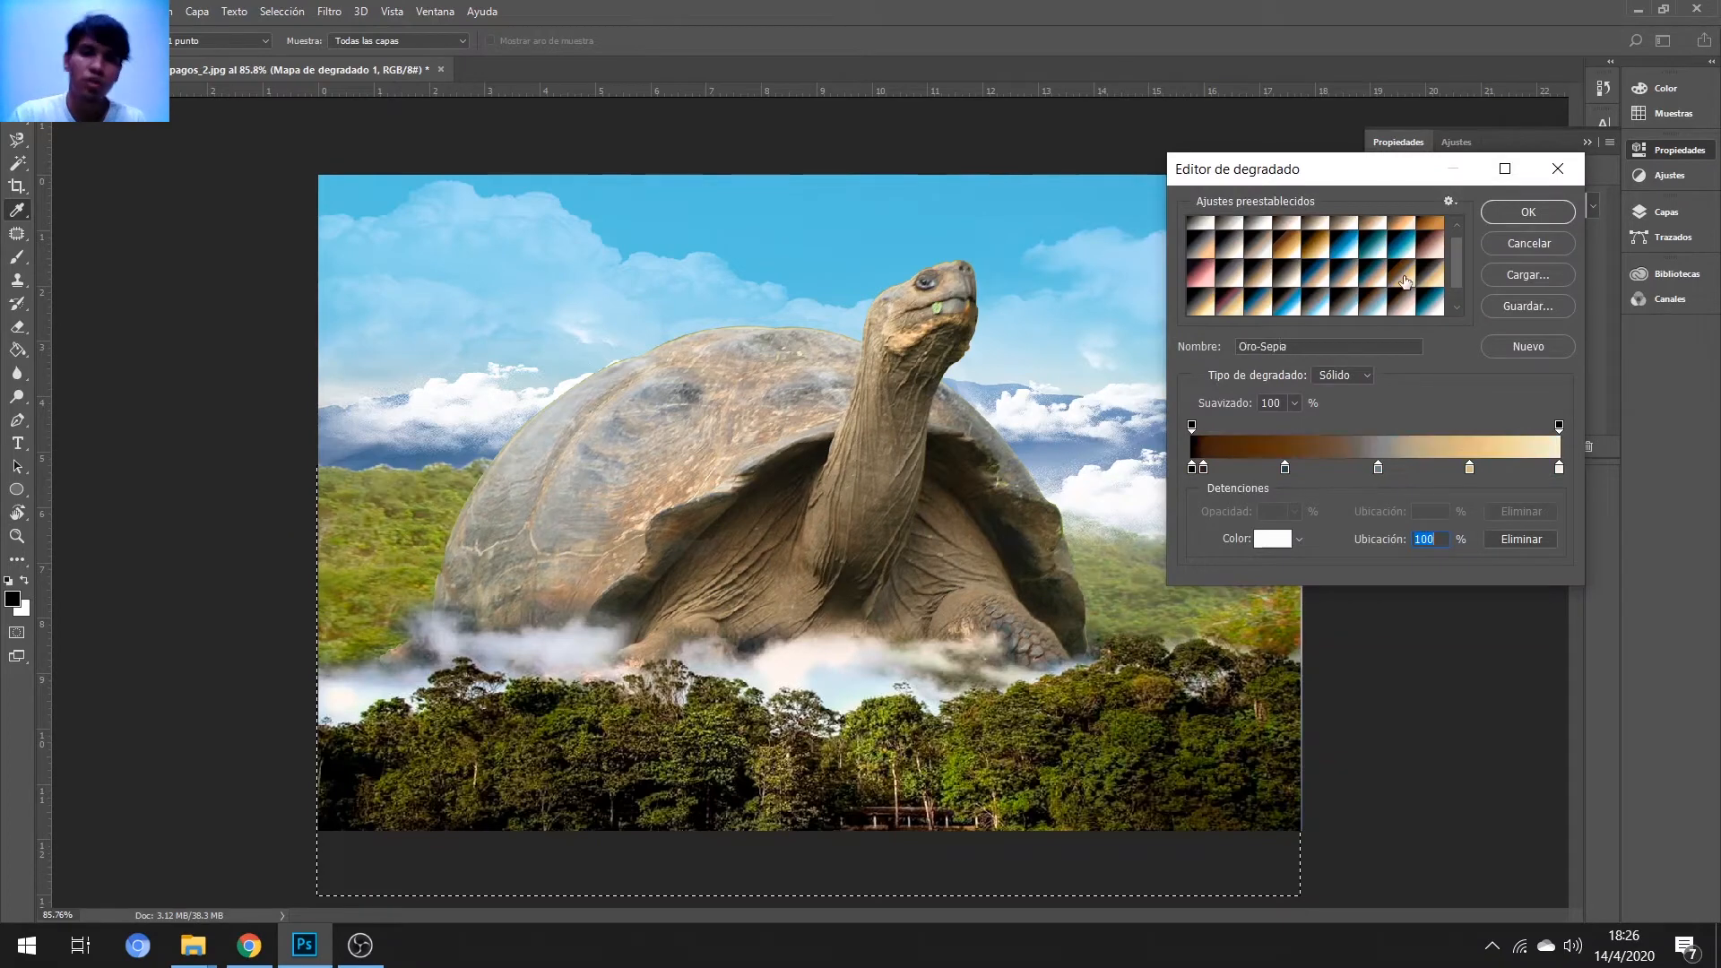
scroll(1259, 309, up, 2)
click(1262, 227)
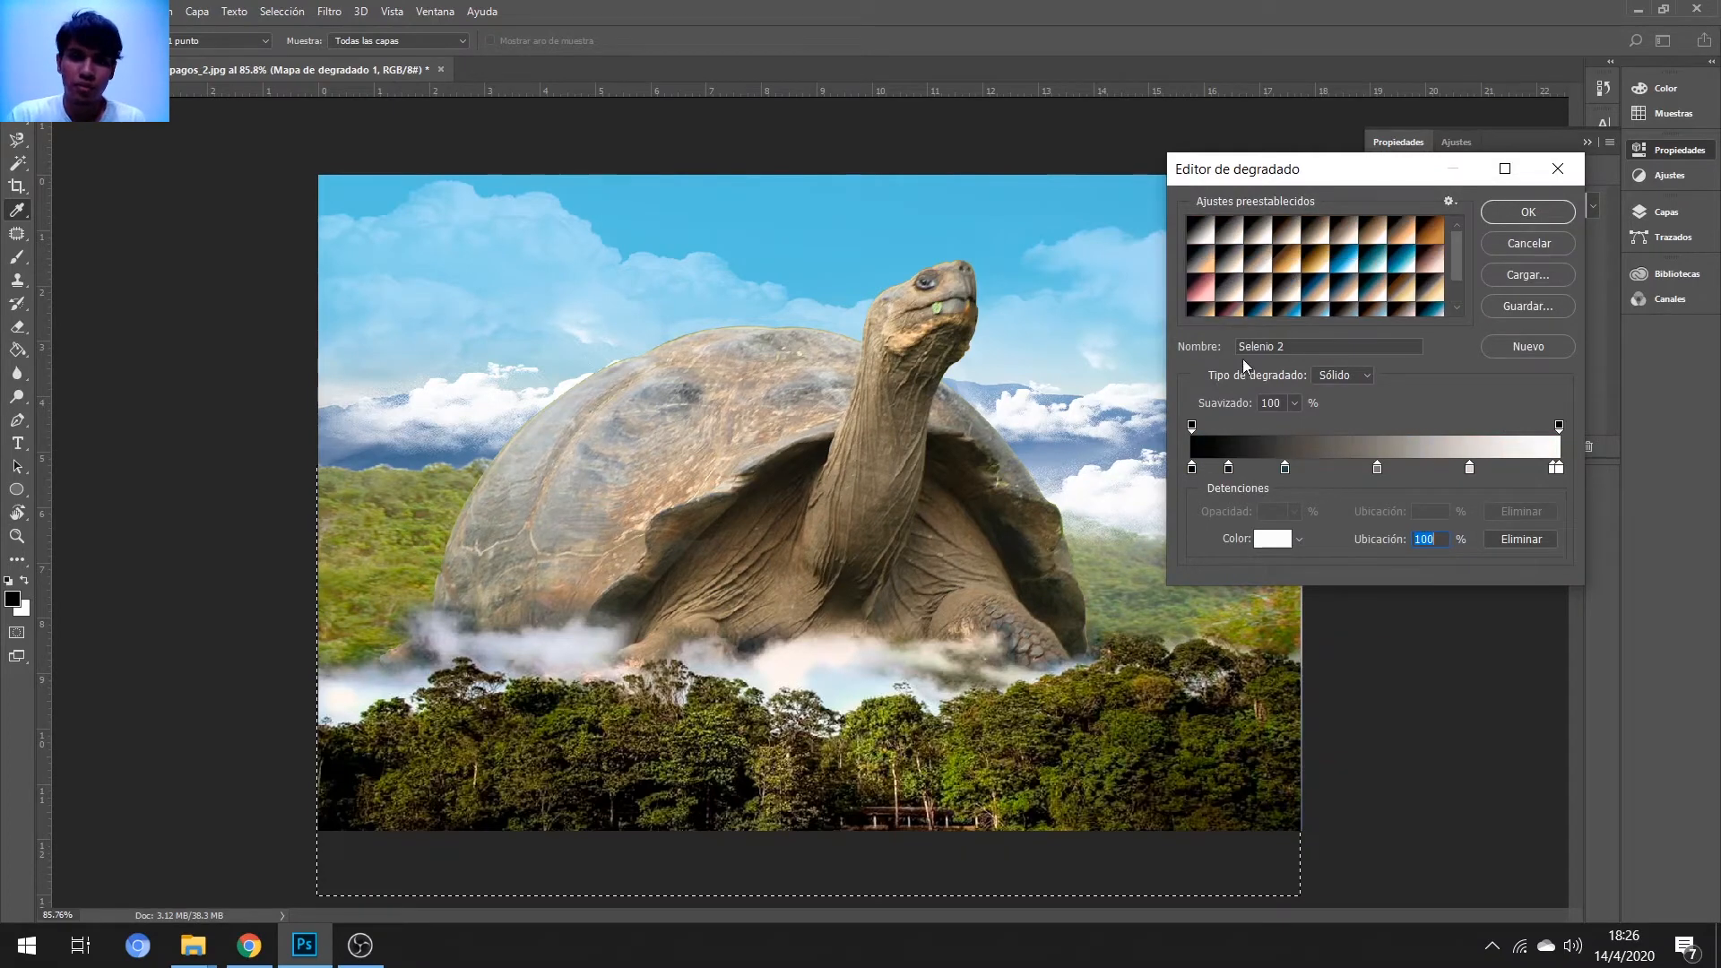
click(1343, 259)
- Replace the preset gradients with the Efectos especiales set, and bring back the Tonos fotográficos set
click(1449, 203)
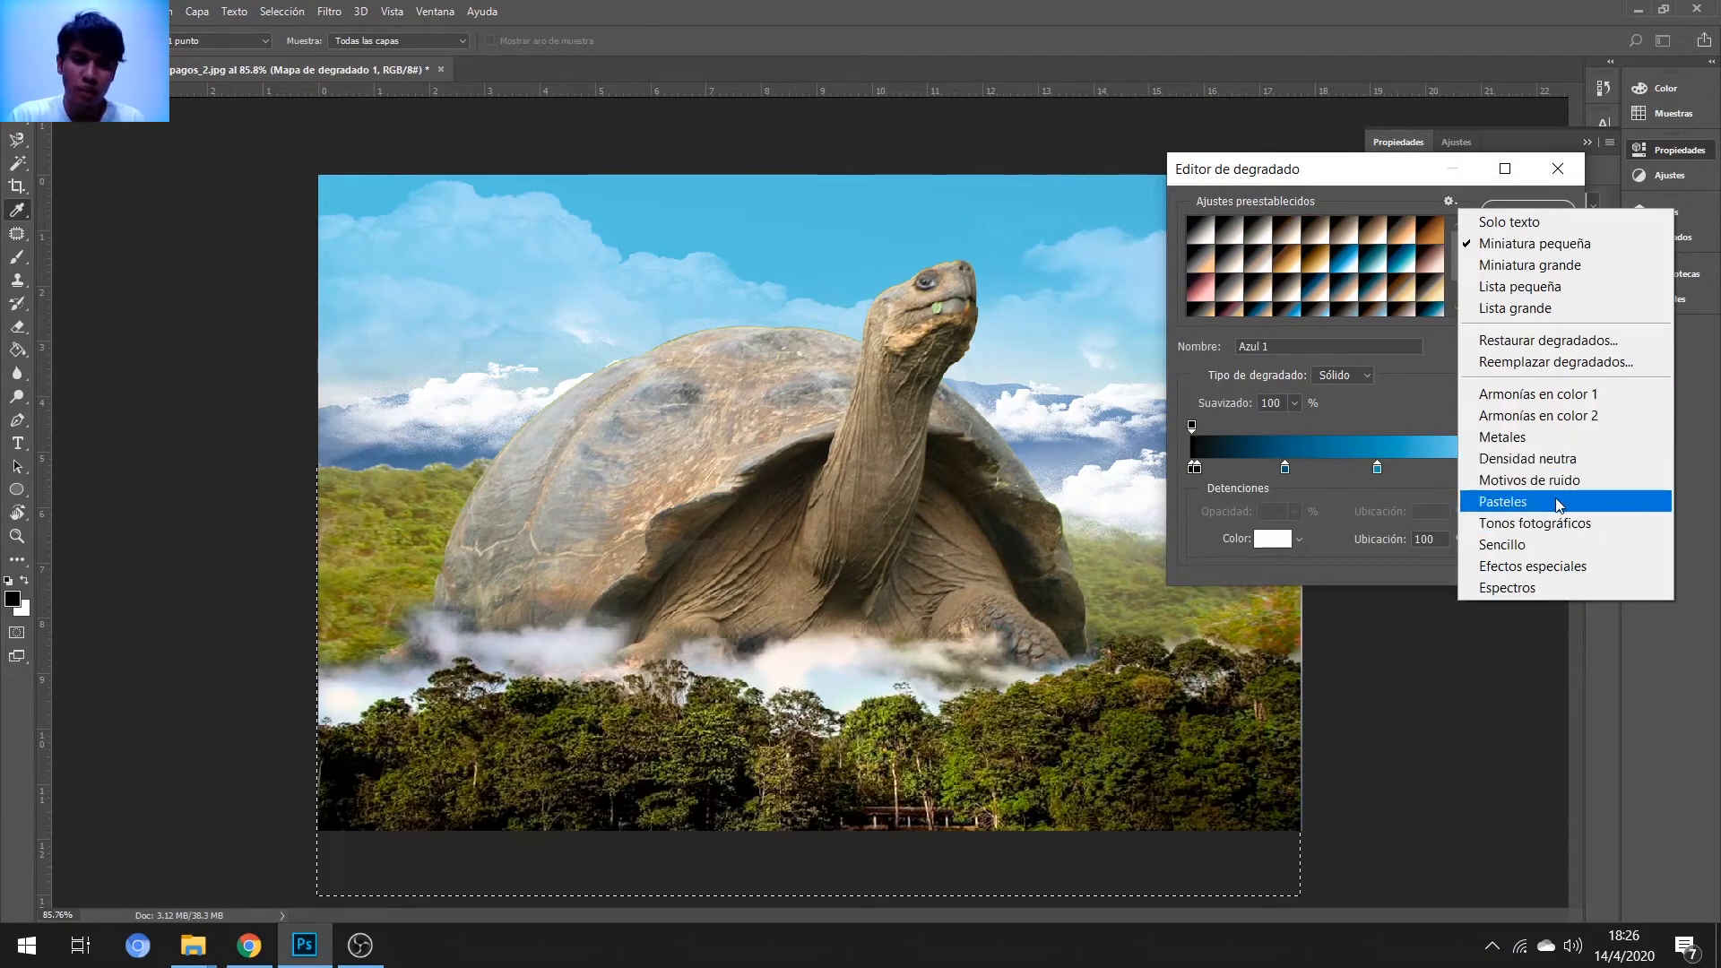
click(1514, 544)
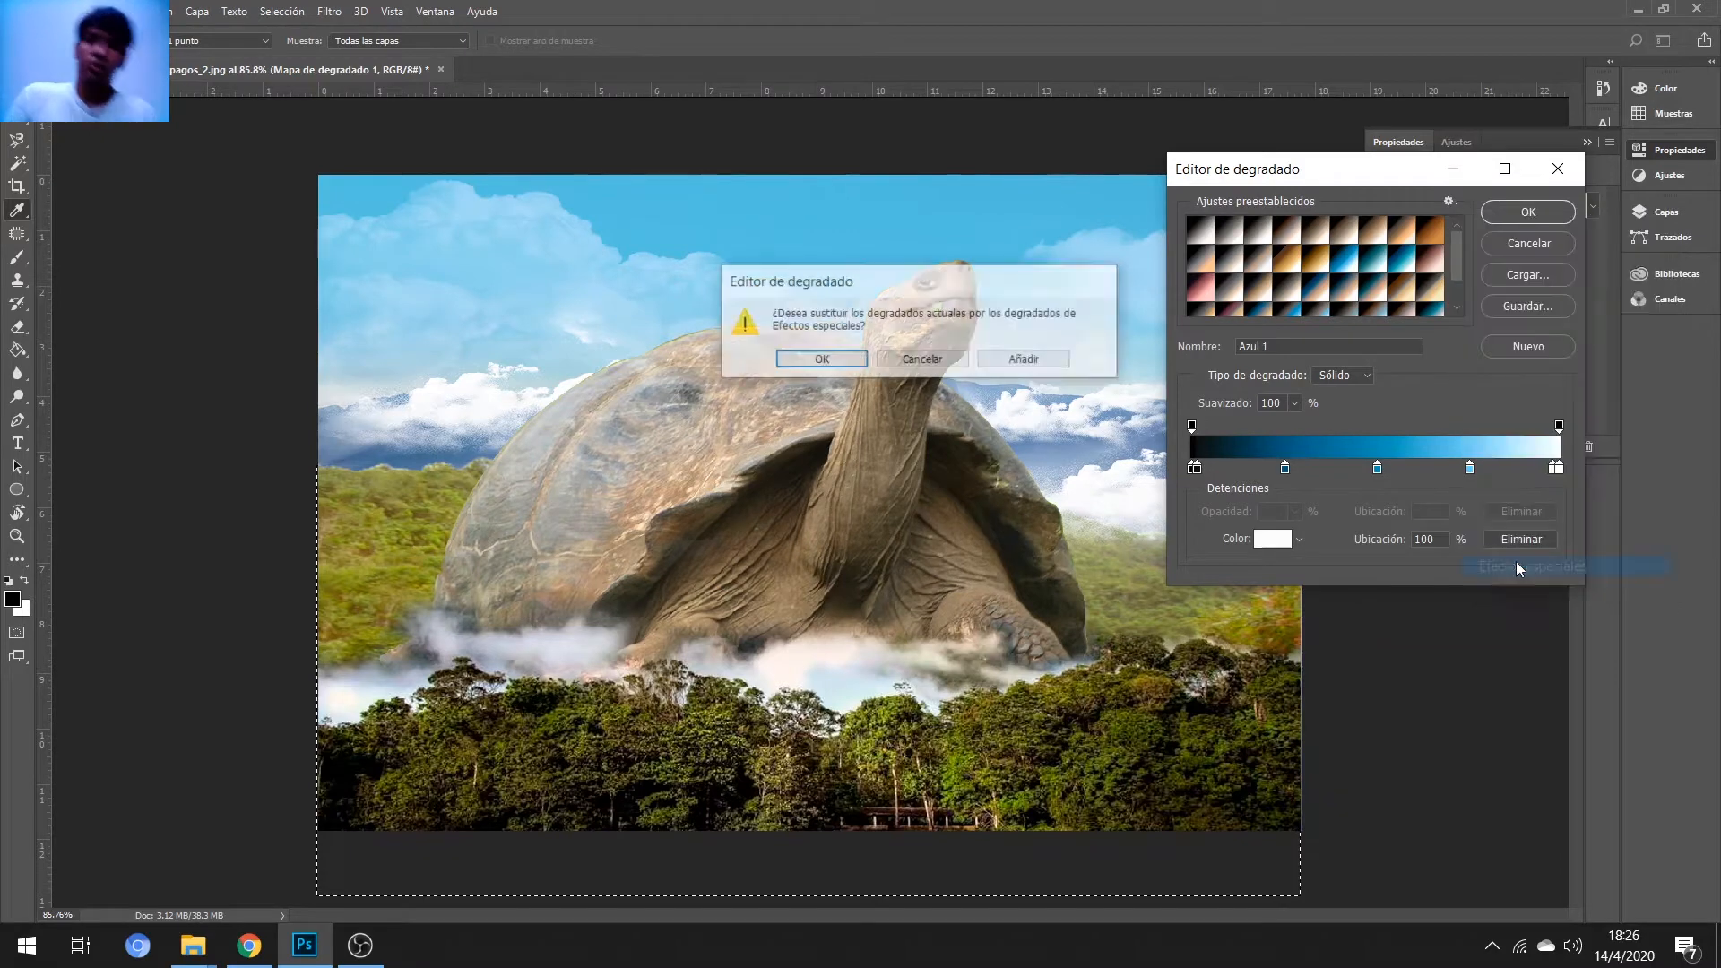
key(Return)
click(1449, 202)
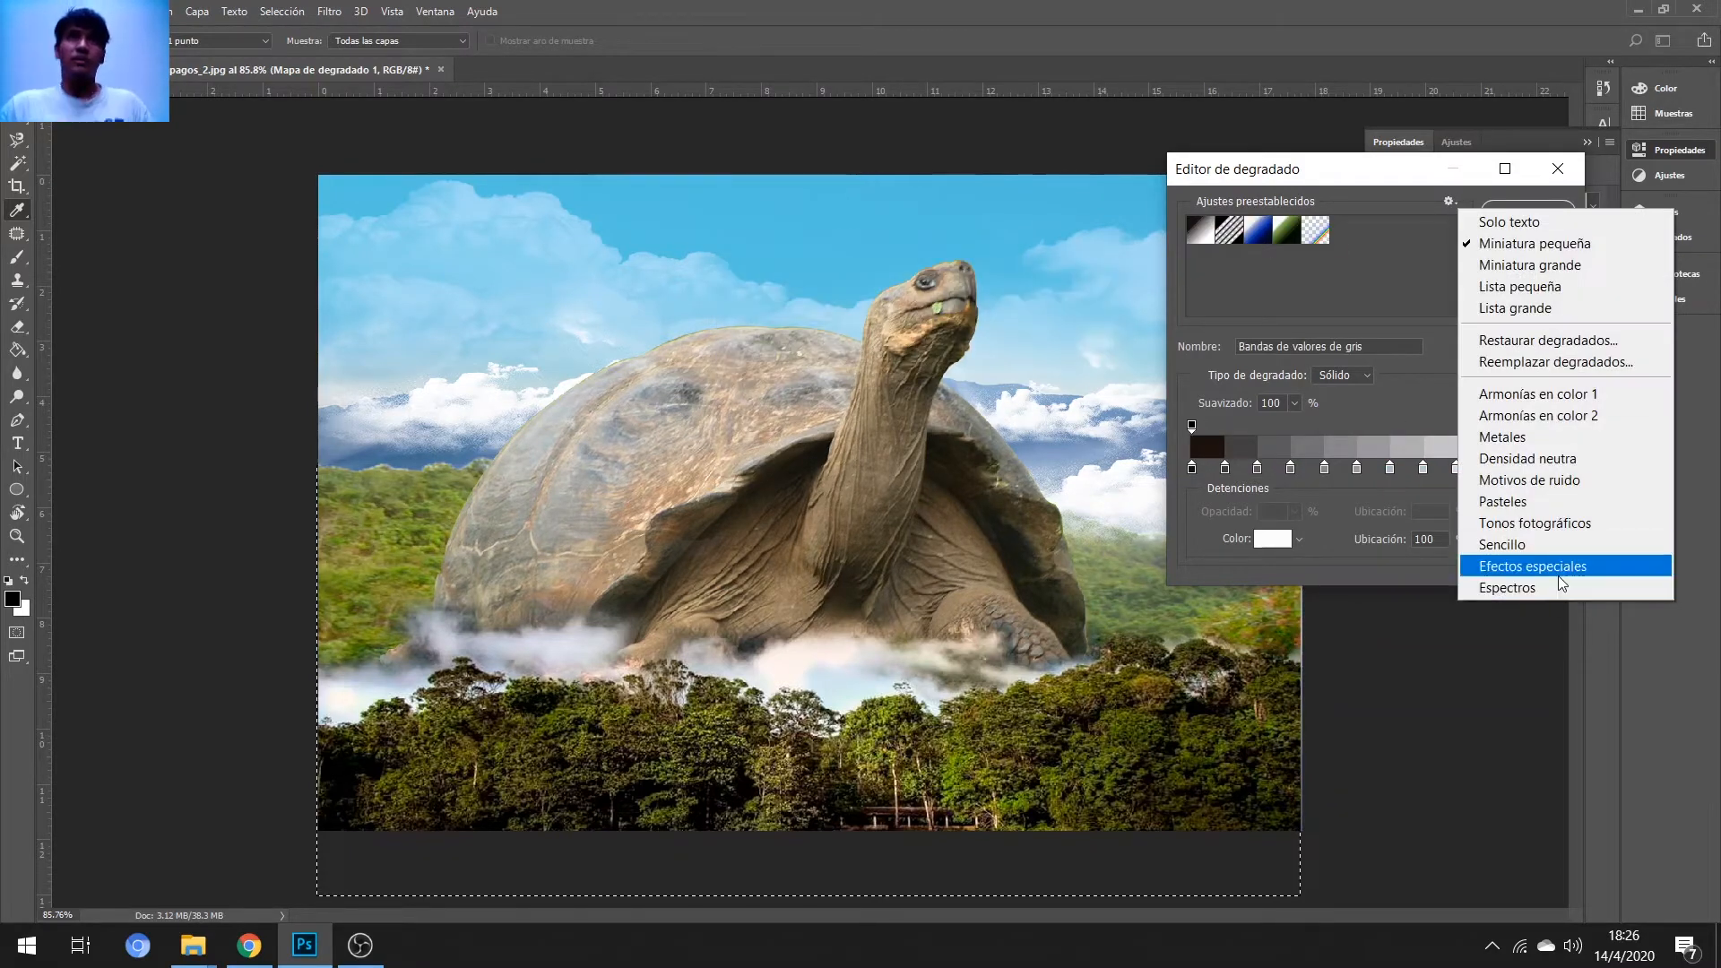
click(1553, 529)
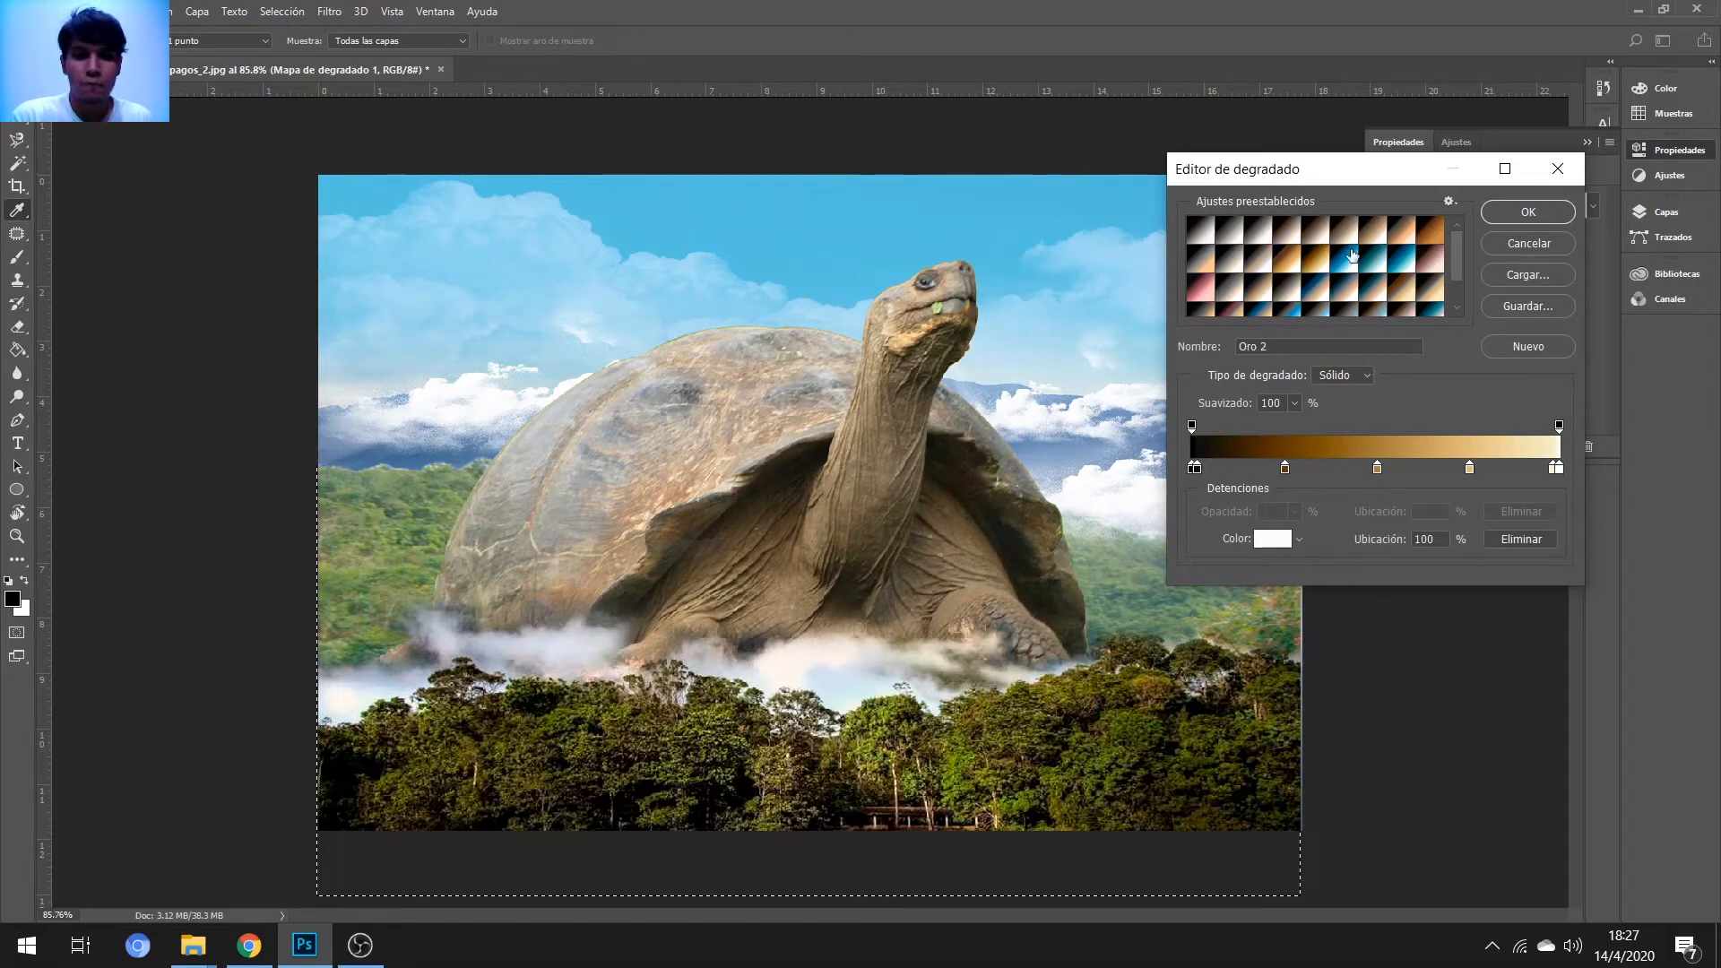
- Apply the Oro-Azul gradient preset and recolor its darkest stop with a green sampled from the foreground forest
click(1351, 256)
scroll(1380, 287, down, 1)
click(1408, 310)
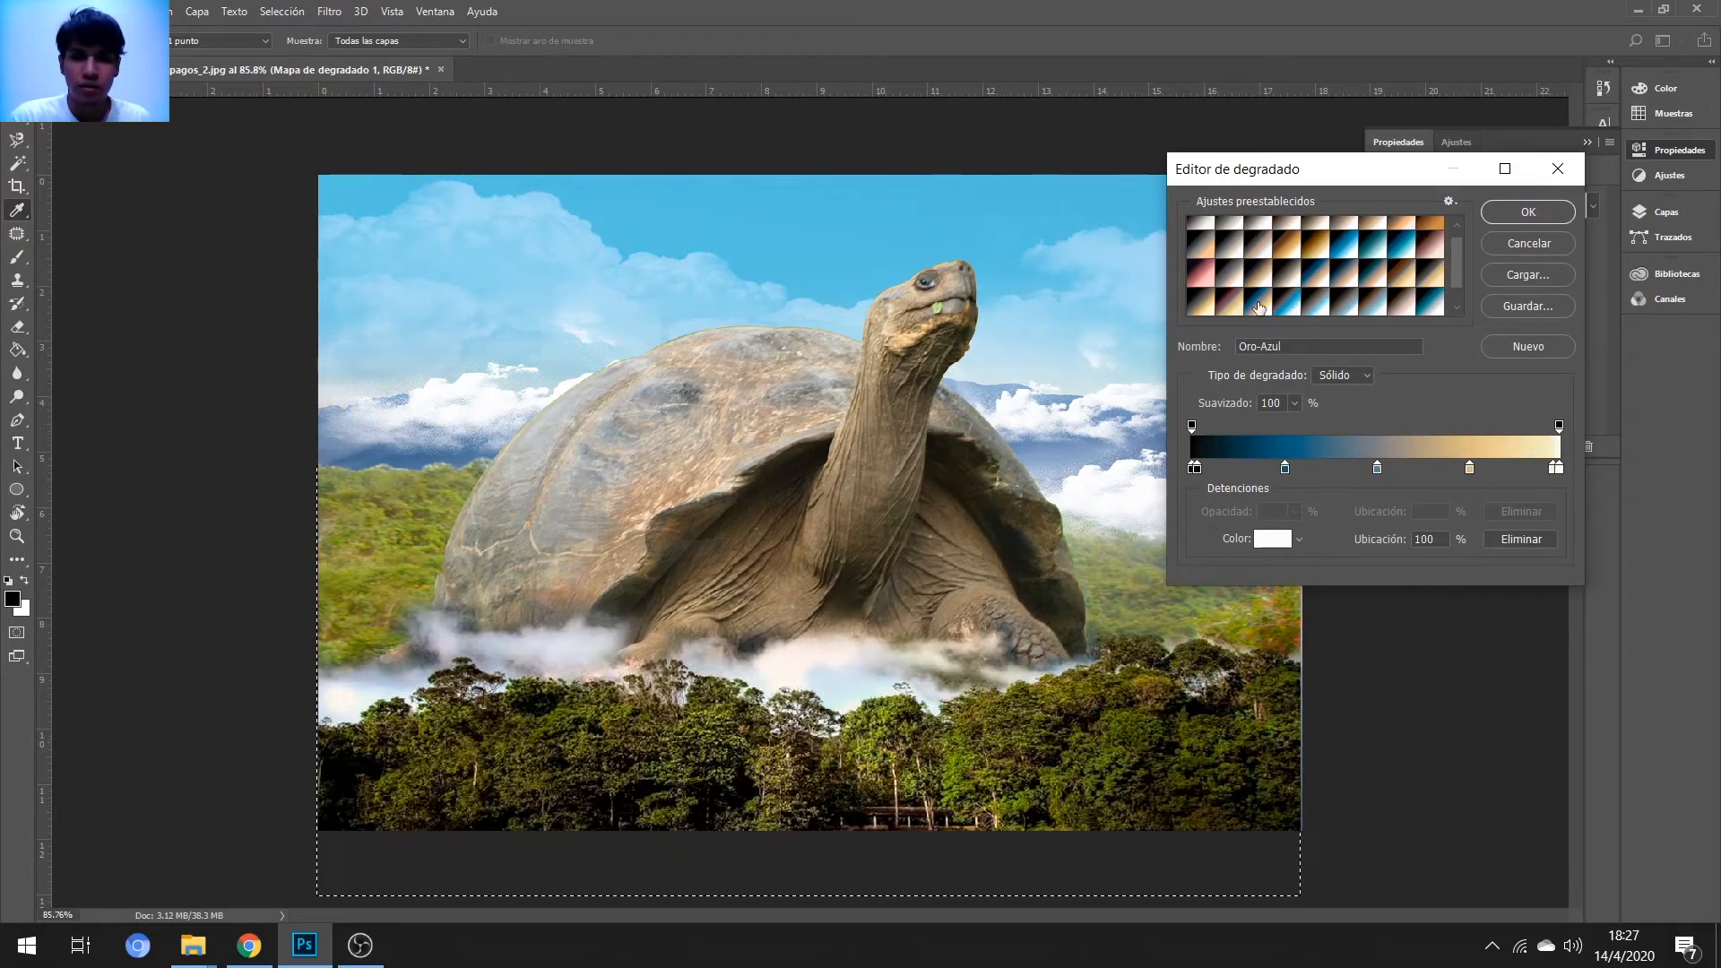
double_click(1197, 468)
click(1506, 201)
double_click(1192, 469)
click(1031, 717)
click(1504, 197)
- Recolor the gradient's white end stop to sky blue and its neighboring light stop with a tone sampled from the mist
double_click(1558, 469)
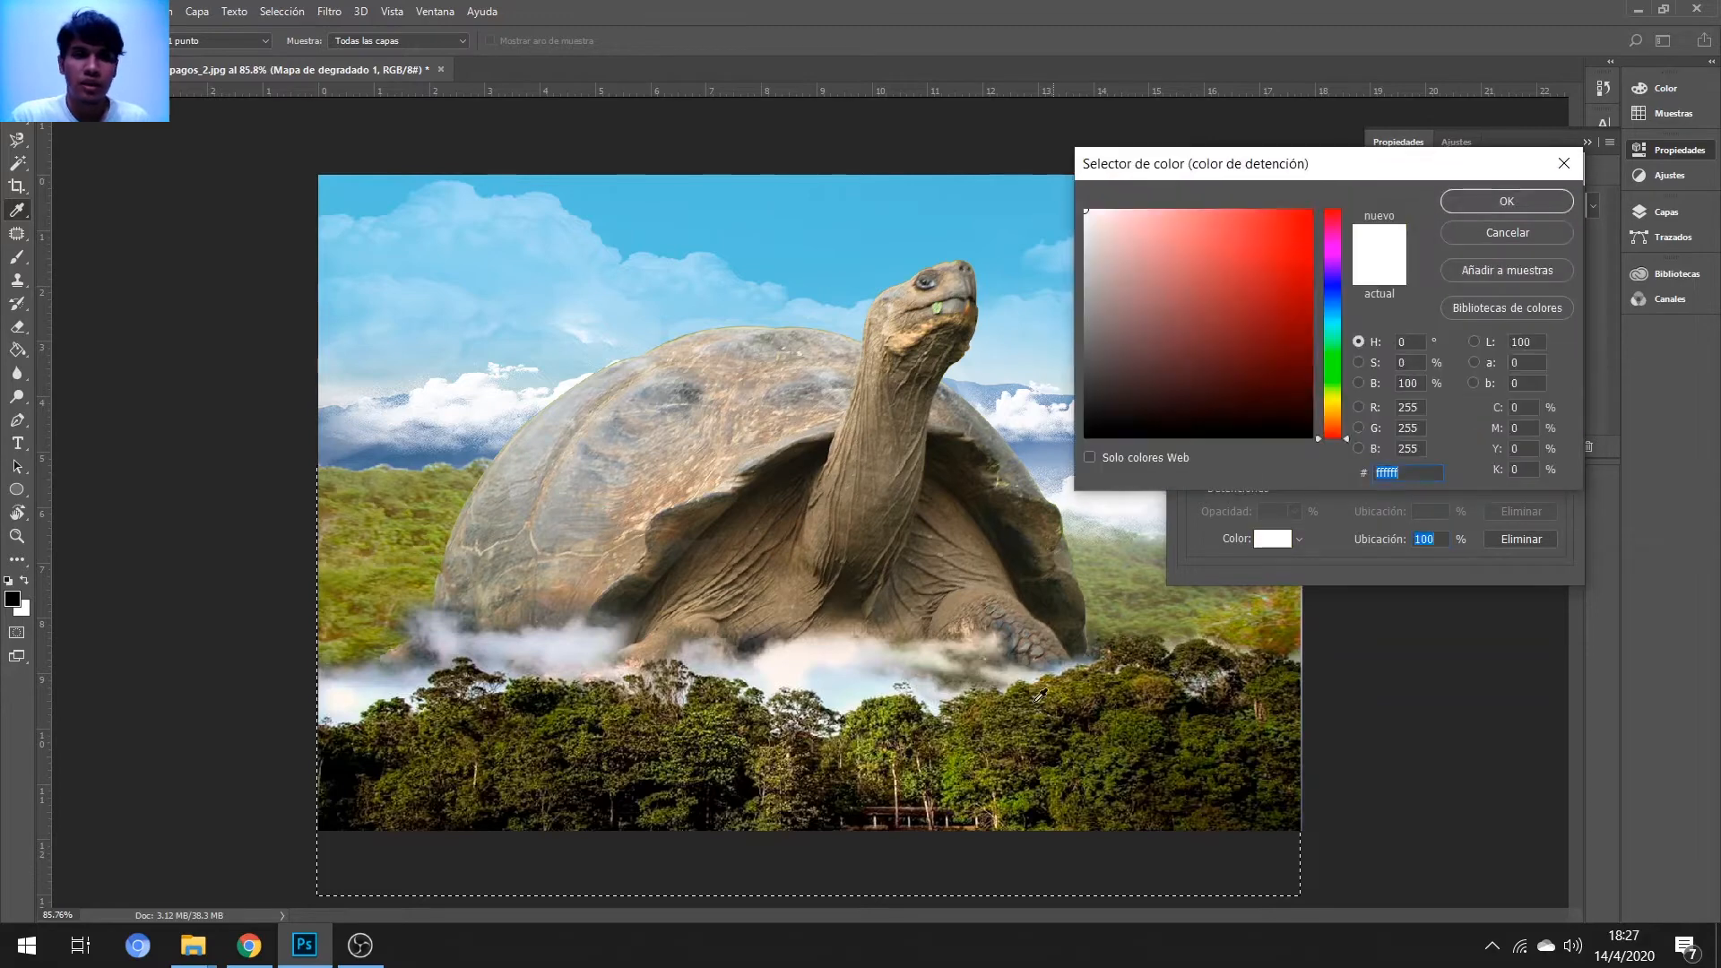
drag(1035, 702, 1022, 220)
click(1507, 201)
double_click(1553, 469)
drag(1007, 634, 807, 674)
click(1506, 201)
- Recolor the gold gradient stop to olive green sampled from the forest and the stop at 50% to a pale blue-white
double_click(1471, 470)
click(475, 762)
click(1517, 205)
double_click(1376, 469)
click(471, 753)
click(1507, 201)
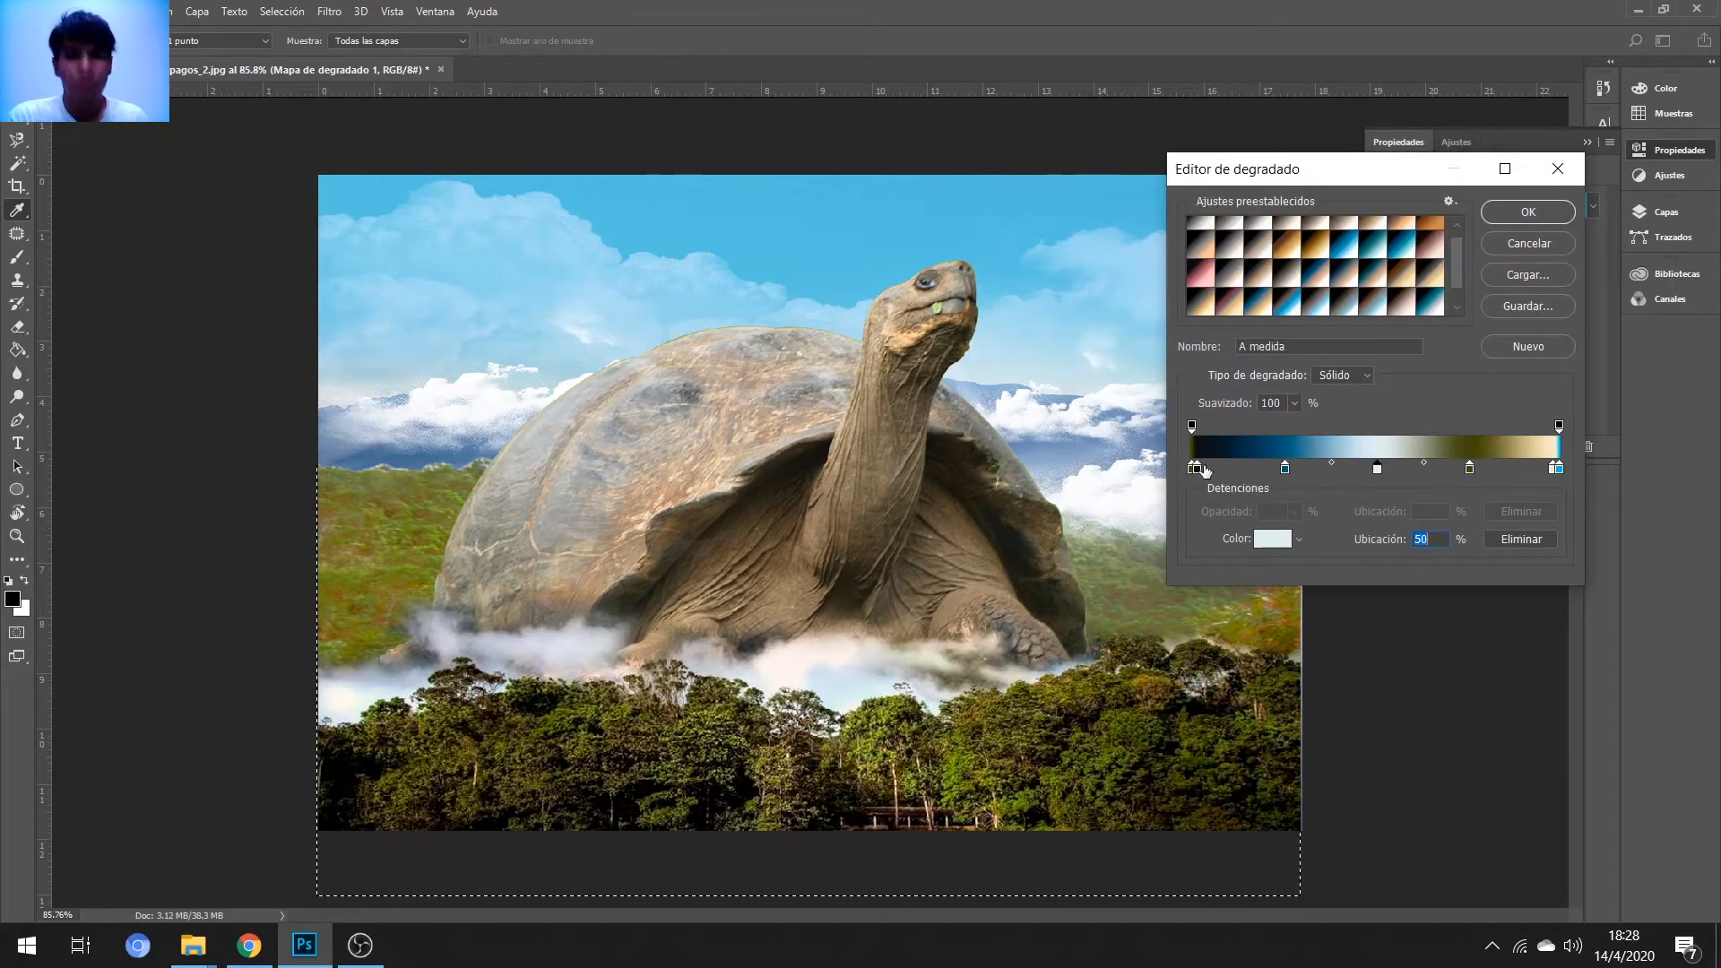
- Try moving the olive gradient stop to 7% and discard the pending gradient edits
double_click(1222, 469)
click(784, 644)
click(1507, 232)
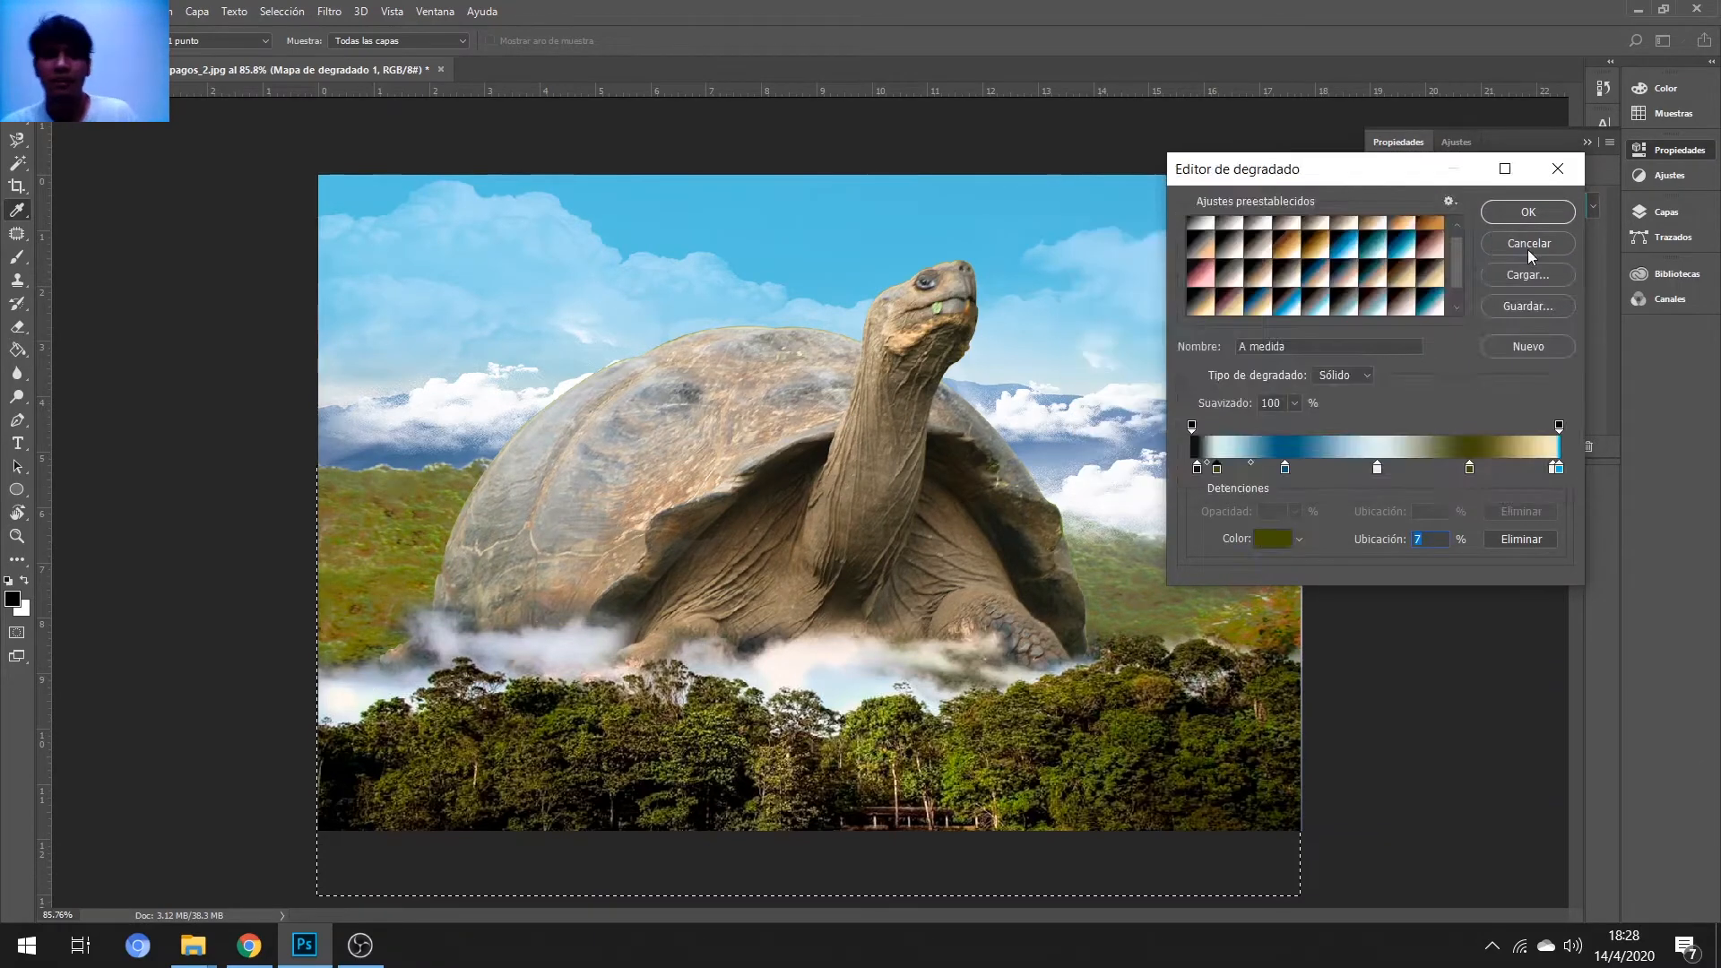
click(1528, 245)
- Adjust the opacity of the gradient map layer and try out different blending modes for it
click(1665, 212)
click(1609, 257)
click(1452, 258)
mouse_move(1539, 280)
mouse_down()
mouse_move(1612, 279)
mouse_move(1565, 280)
mouse_up()
scroll(1429, 257, up, 19)
click(1608, 257)
- Try selecting and clearing the sky area above the mountains on the Capa 4 layer, and remove the selection
click(1425, 517)
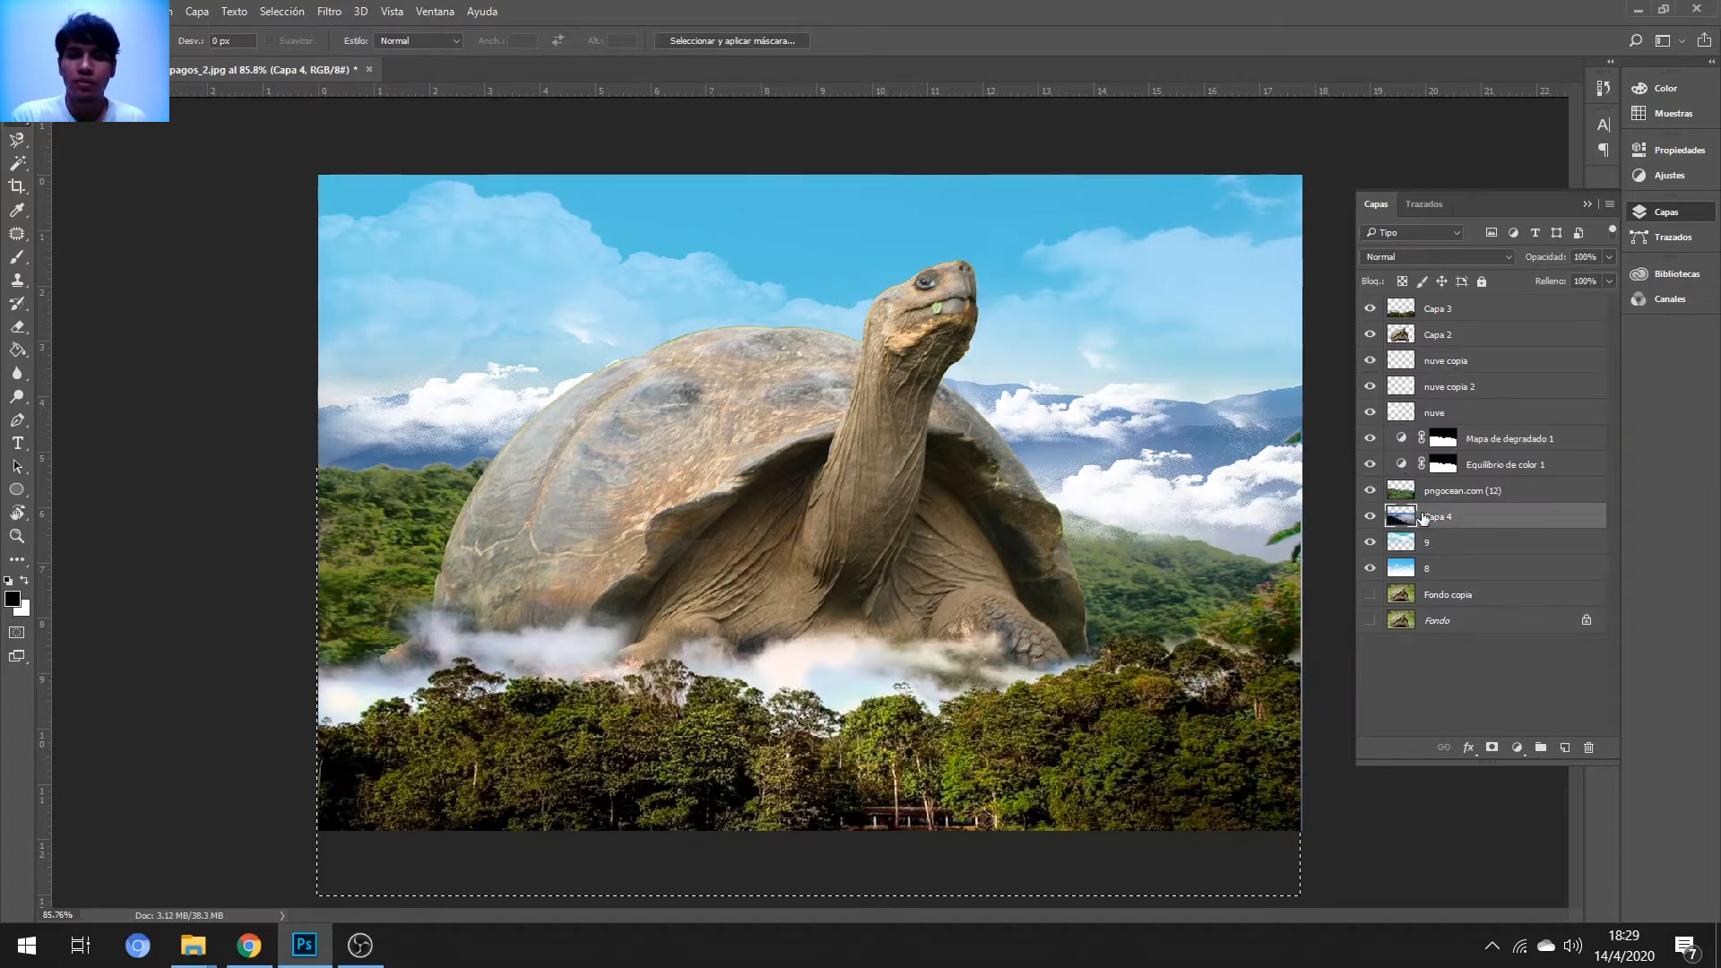
key(w)
shift+click(755, 255)
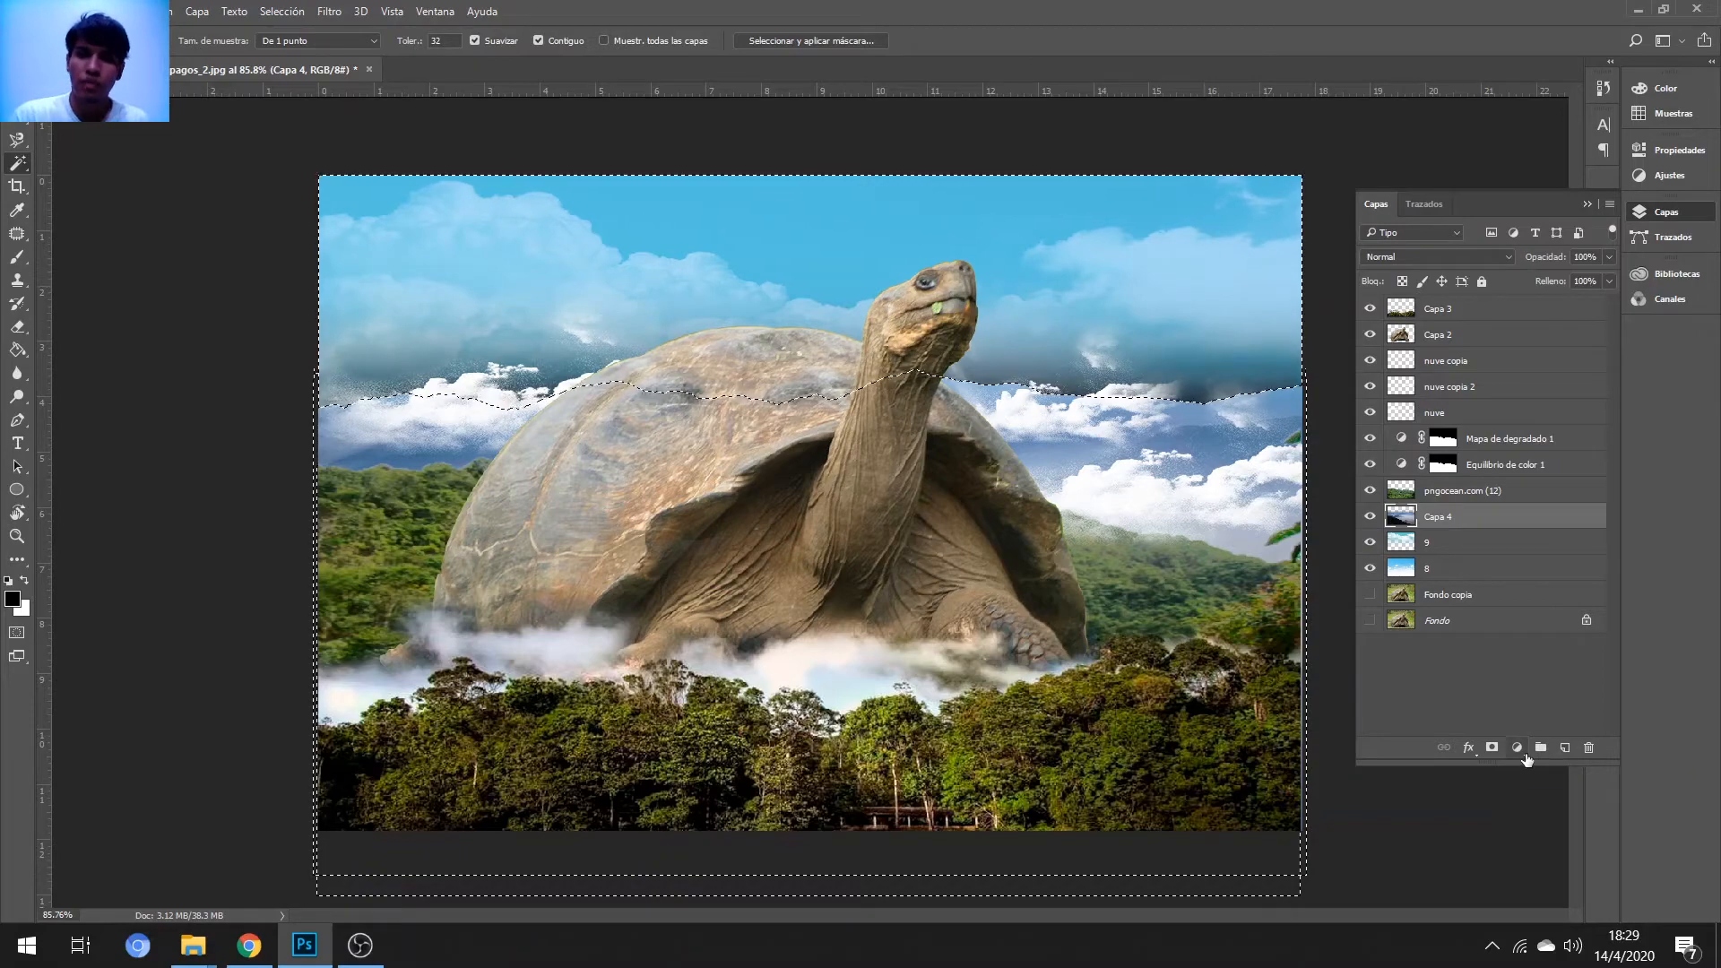
key(Delete)
right_click(1429, 520)
click(158, 12)
mouse_move(177, 68)
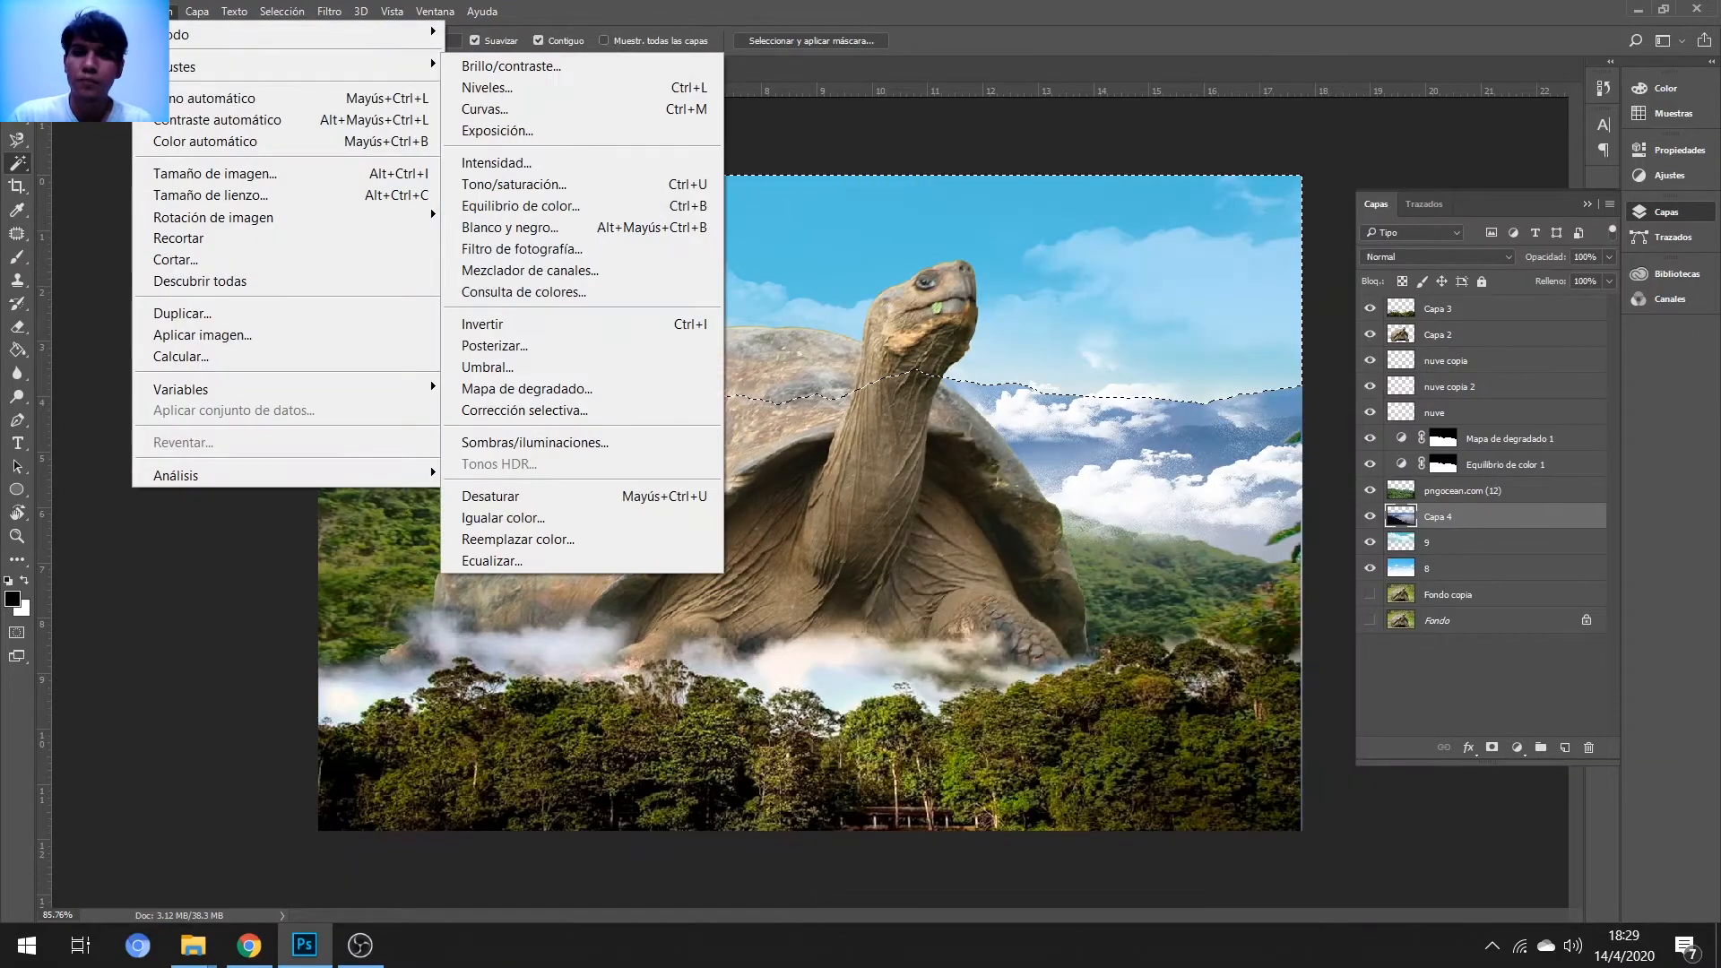
key(Escape)
key(Escape)
key(ctrl+d)
- Add a Color Balance adjustment above the Capa 4 mountain layer and shift its tones toward green and yellow
key(m)
click(1516, 747)
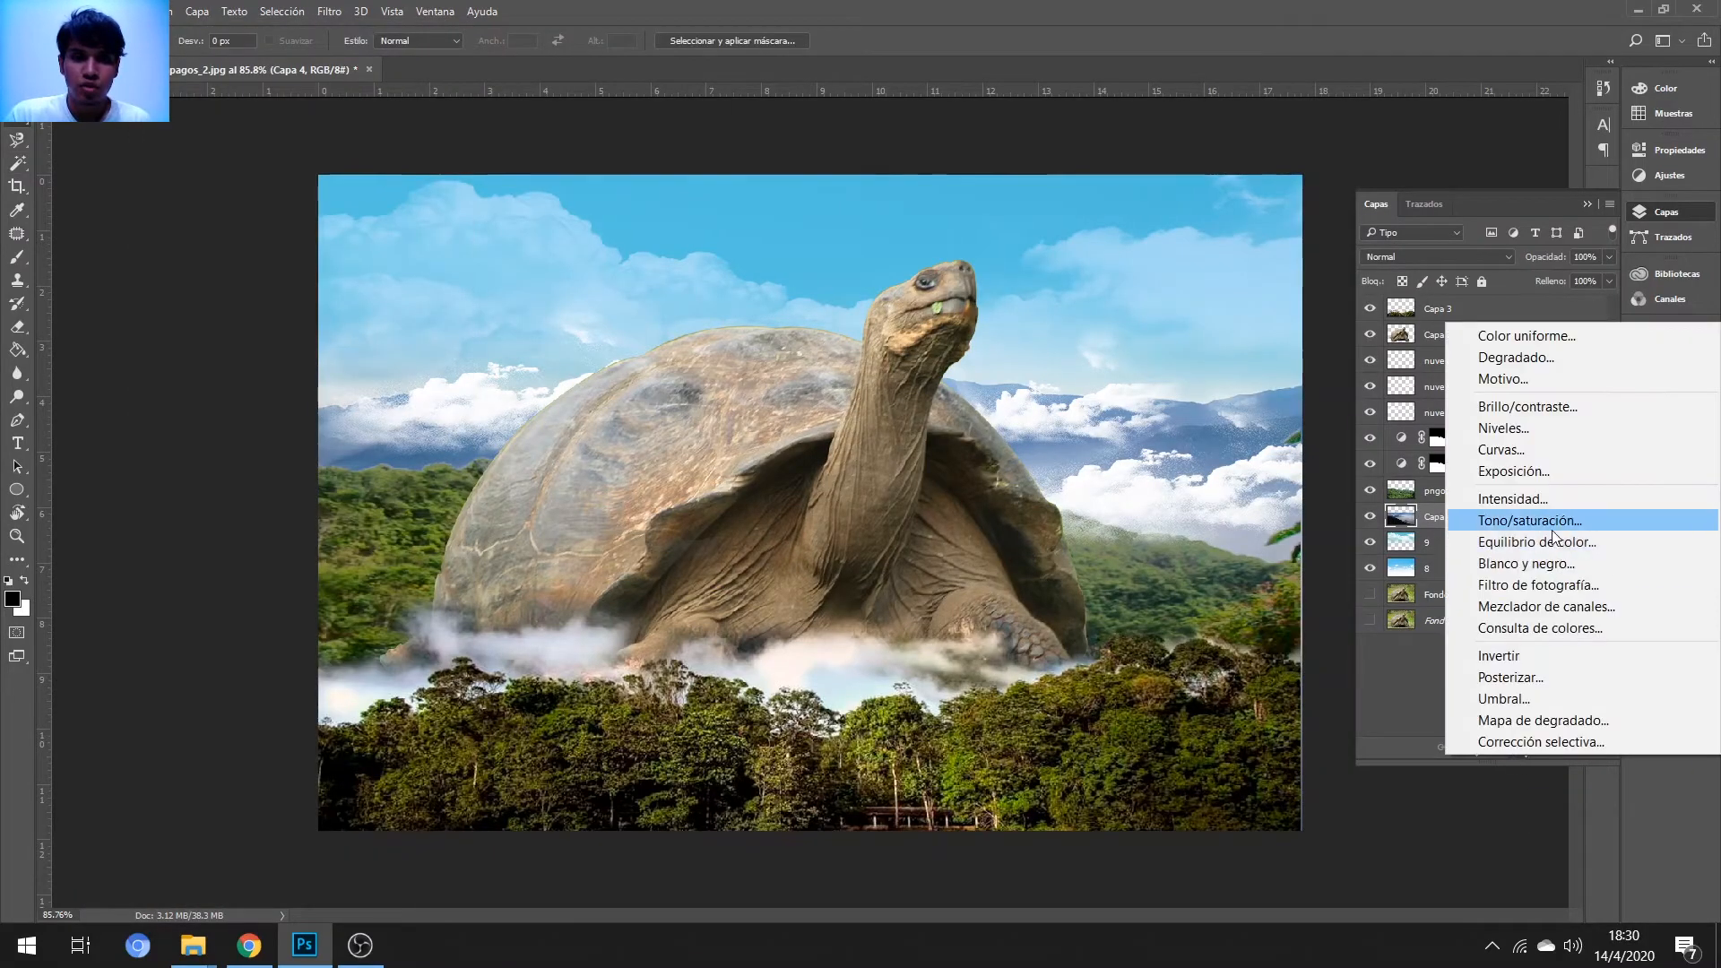
click(1526, 548)
mouse_move(1464, 240)
mouse_down()
mouse_move(1413, 238)
mouse_move(1465, 241)
mouse_up()
mouse_move(1464, 271)
mouse_down()
mouse_move(1501, 268)
mouse_move(1483, 271)
mouse_up()
mouse_move(1463, 301)
mouse_down()
mouse_move(1402, 300)
mouse_move(1425, 311)
mouse_move(1488, 267)
mouse_move(1454, 271)
mouse_move(1448, 300)
mouse_up()
click(1466, 200)
click(1461, 190)
click(1466, 200)
click(1450, 236)
key(F7)
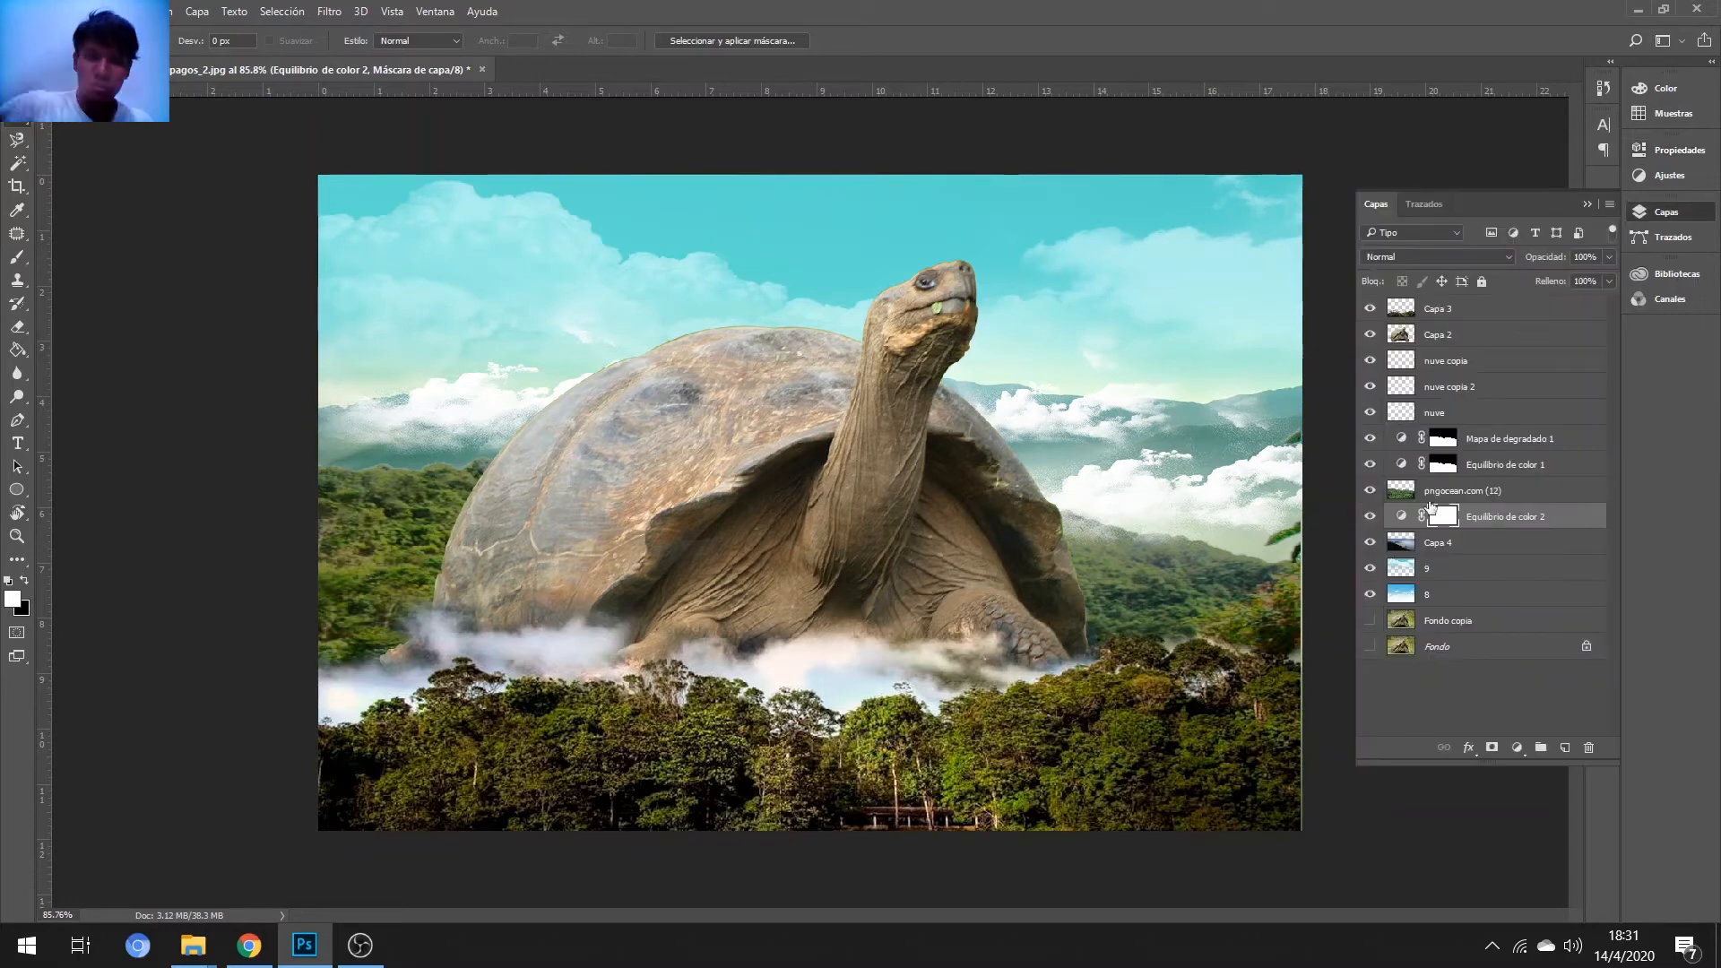
- Select the sky area above the mountains with the Magic Wand on Capa 4 and undo the trial deletion
key(w)
click(1403, 546)
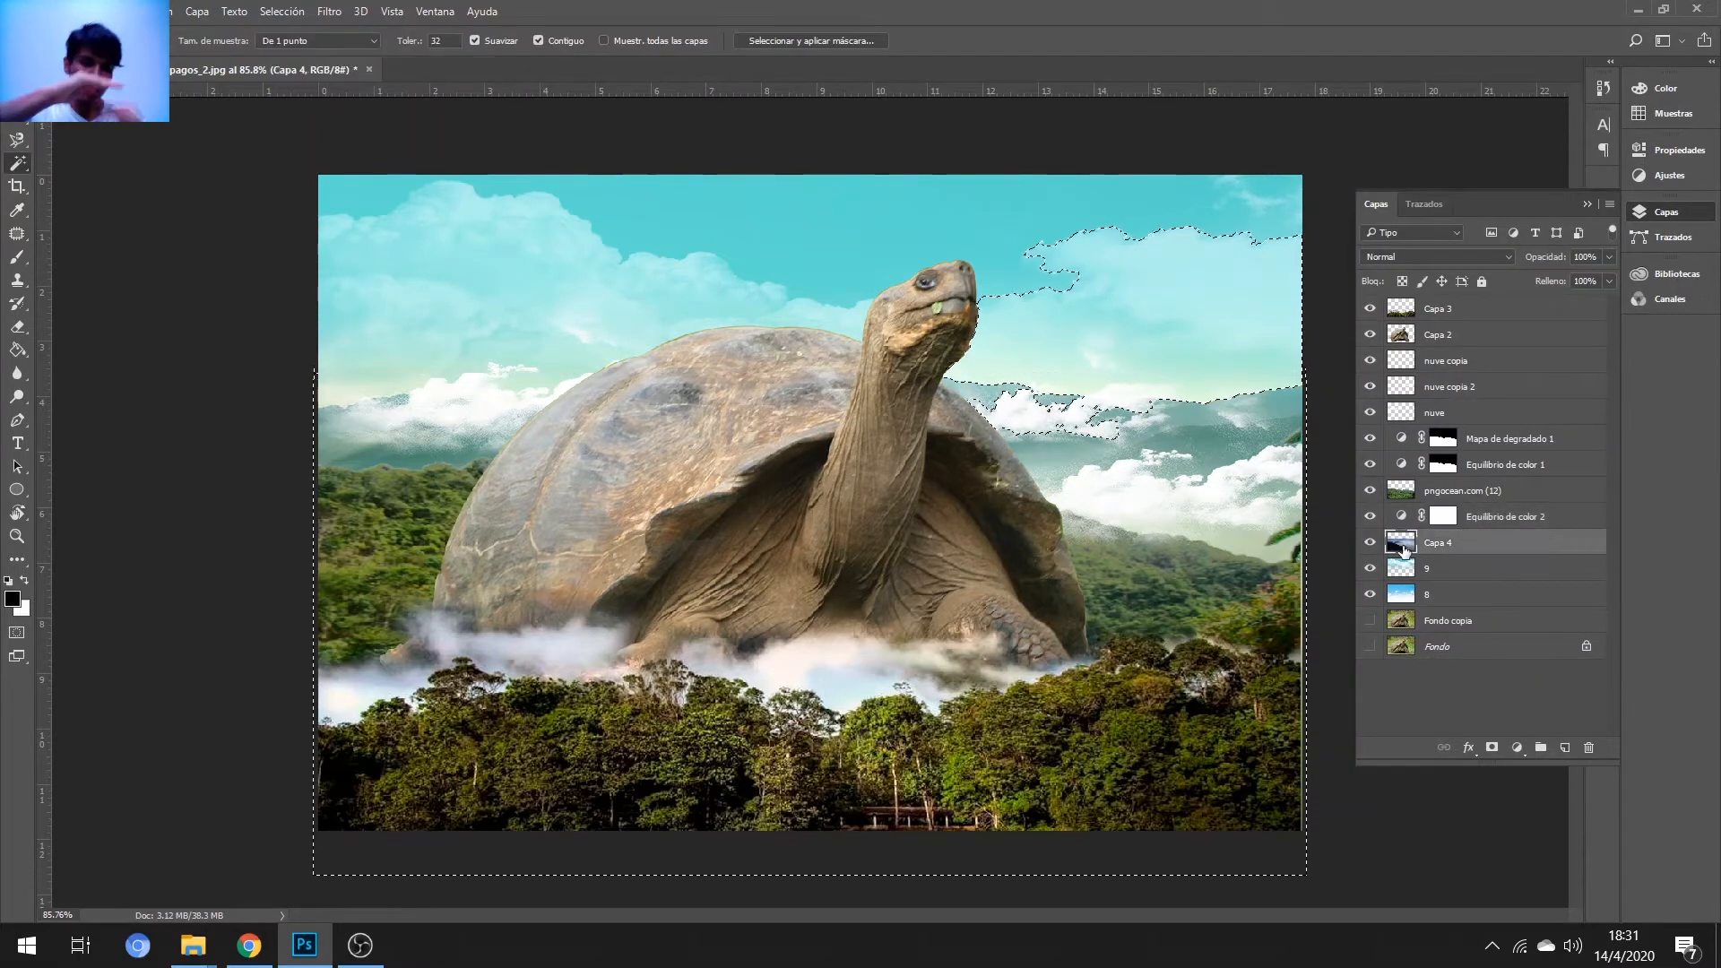
key(ctrl+z)
key(Delete)
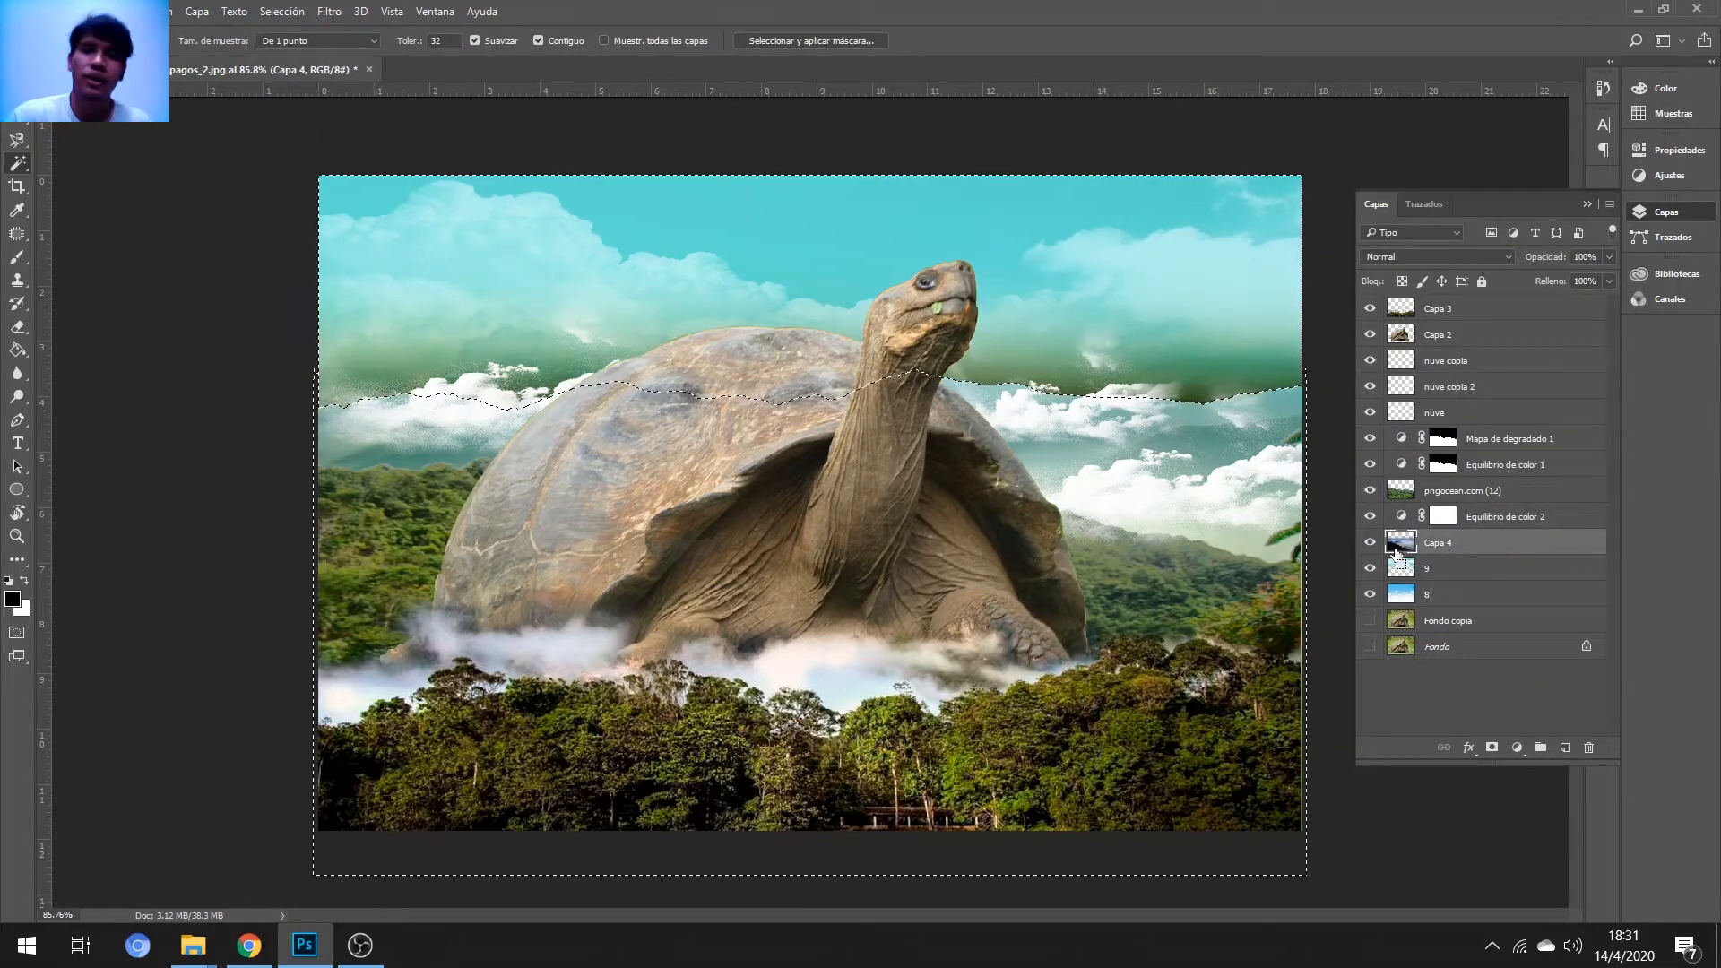
key(ctrl+z)
- Fill the selected sky area with black in the Equilibrio de color 2 mask and undo it
click(1440, 523)
key(Delete)
key(g)
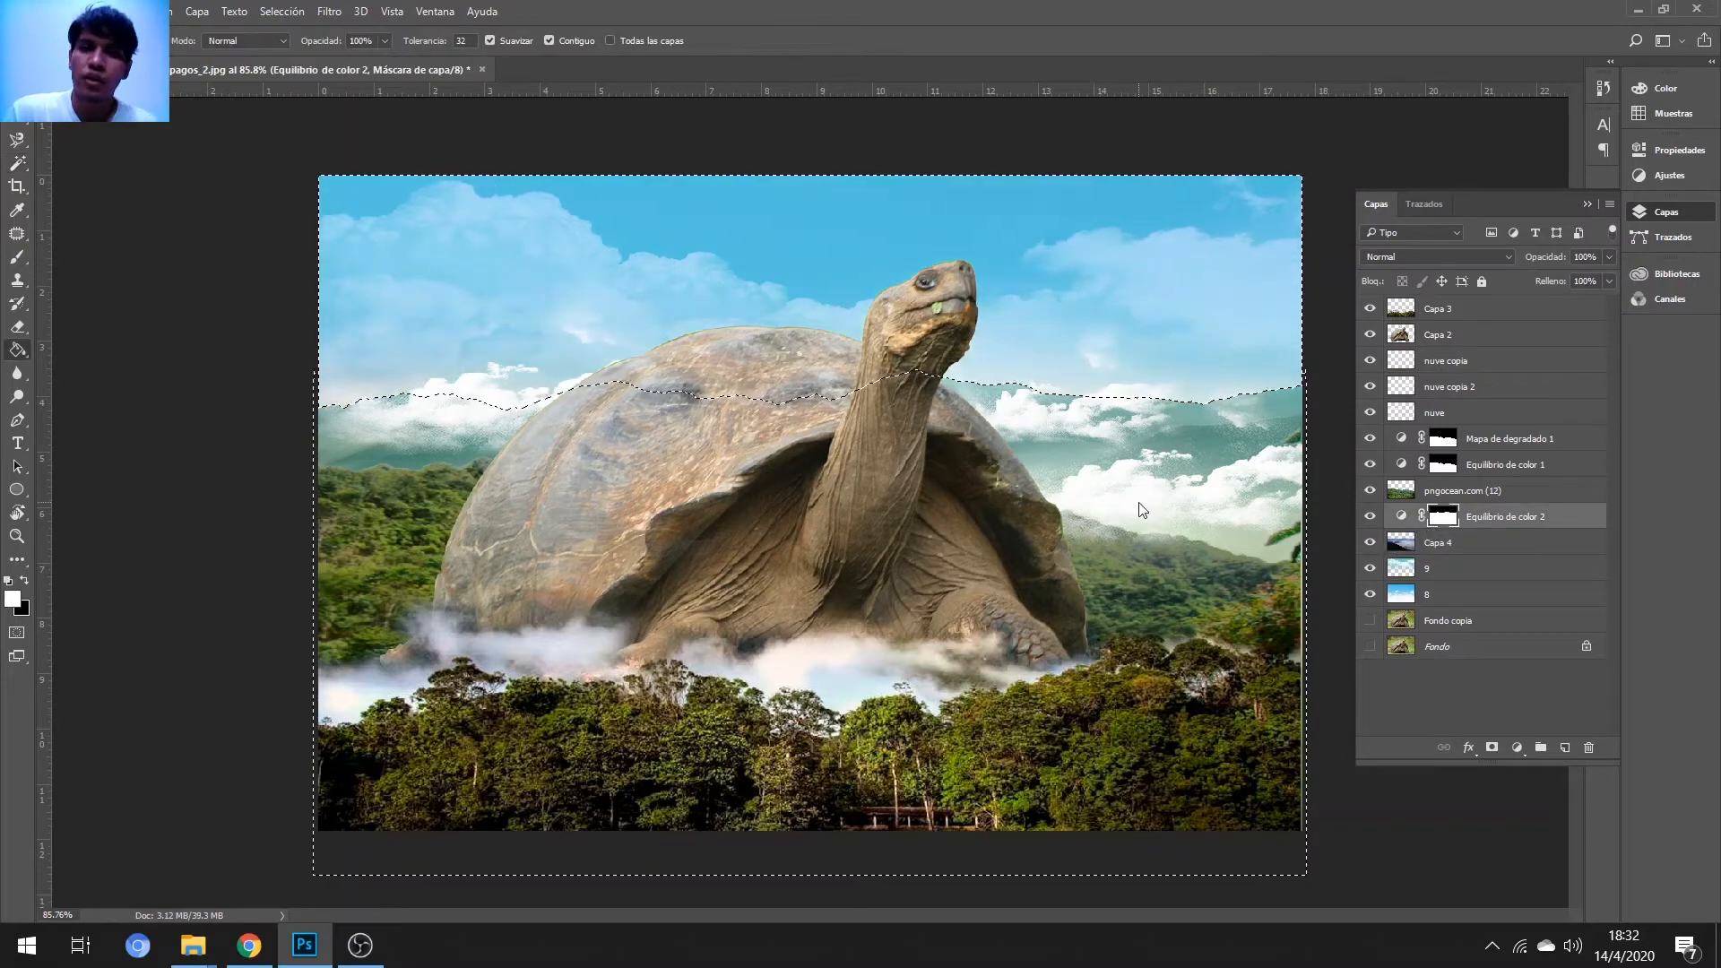
key(ctrl+z)
- Invert the selected sky area of the Equilibrio de color 2 mask to black so only the mountains are tinted
key(x)
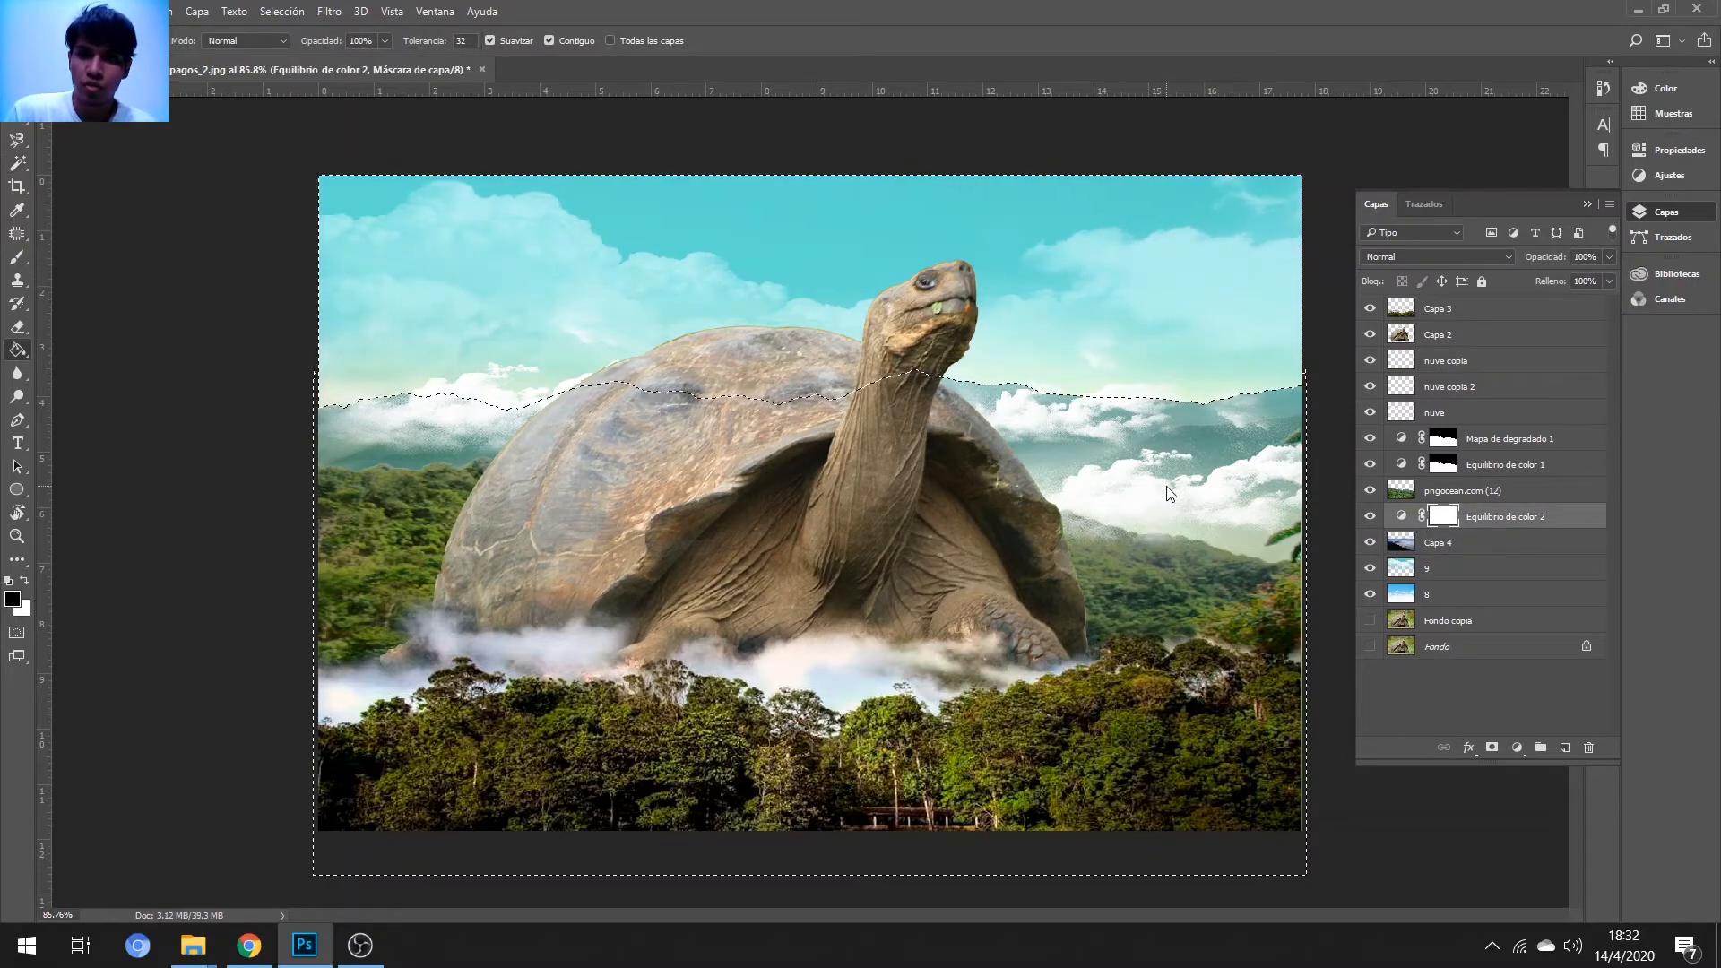
key(alt+i)
key(Escape)
key(ctrl+i)
key(m)
click(1204, 525)
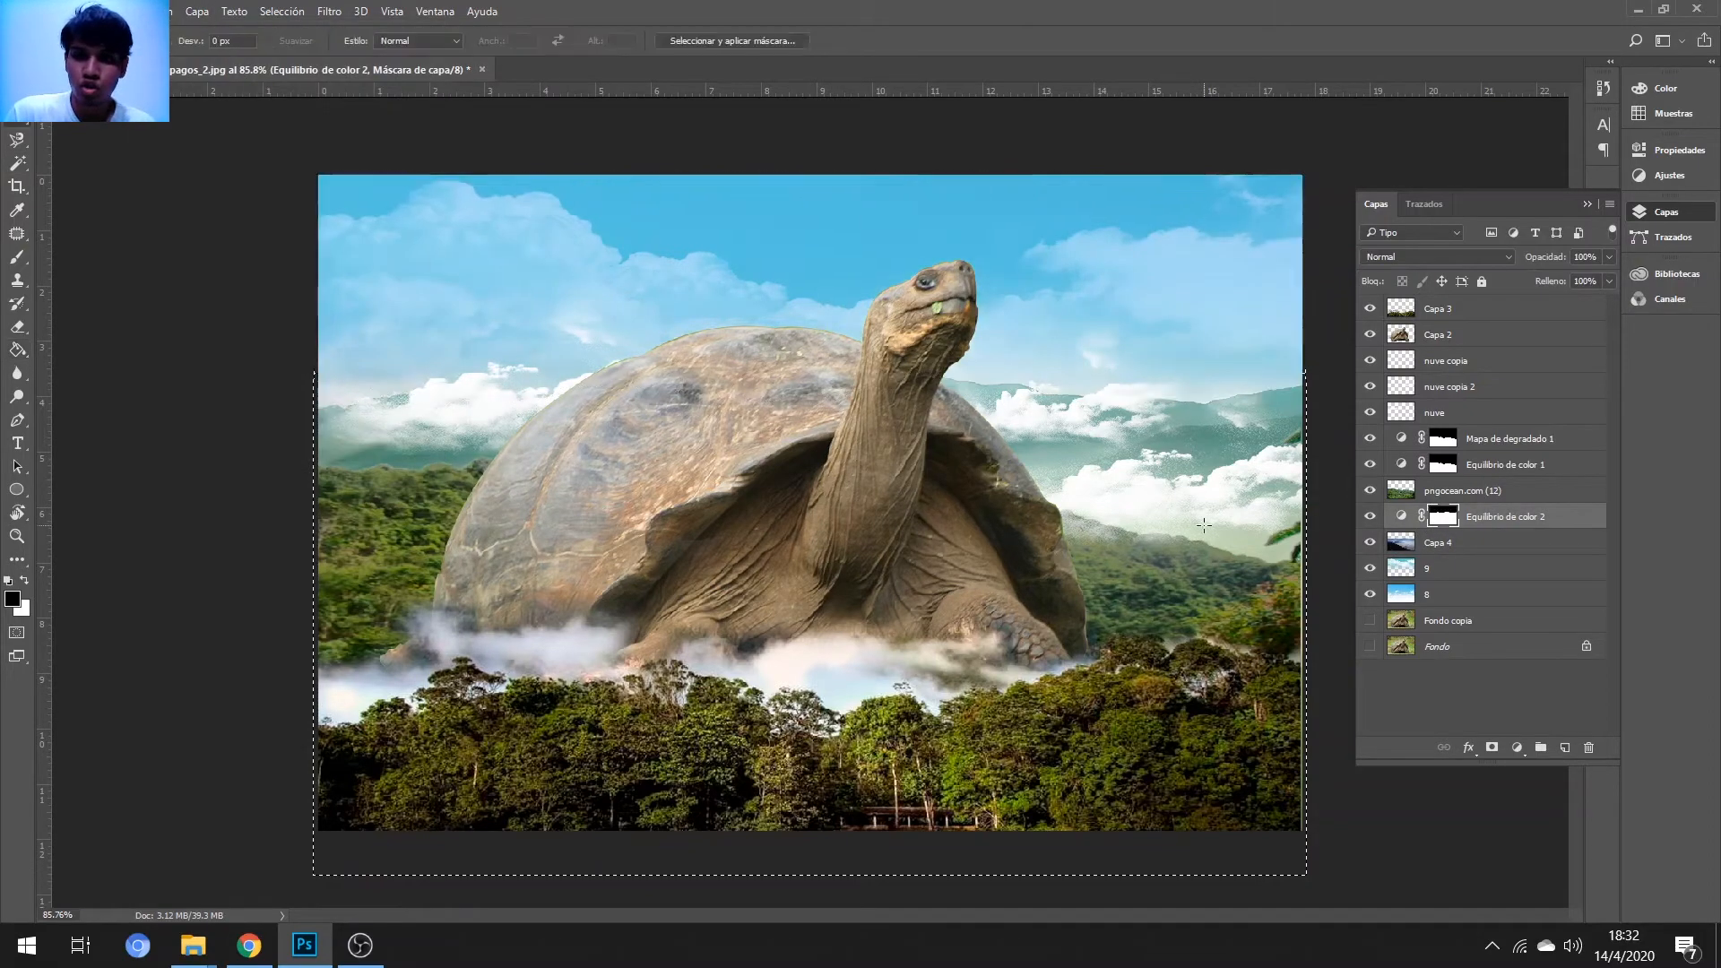
- Try Paint Bucket fills in white and black on the Equilibrio de color 2 mask, and undo them
scroll(1093, 307, up, 2)
scroll(1119, 267, down, 2)
key(g)
key(x)
click(1134, 344)
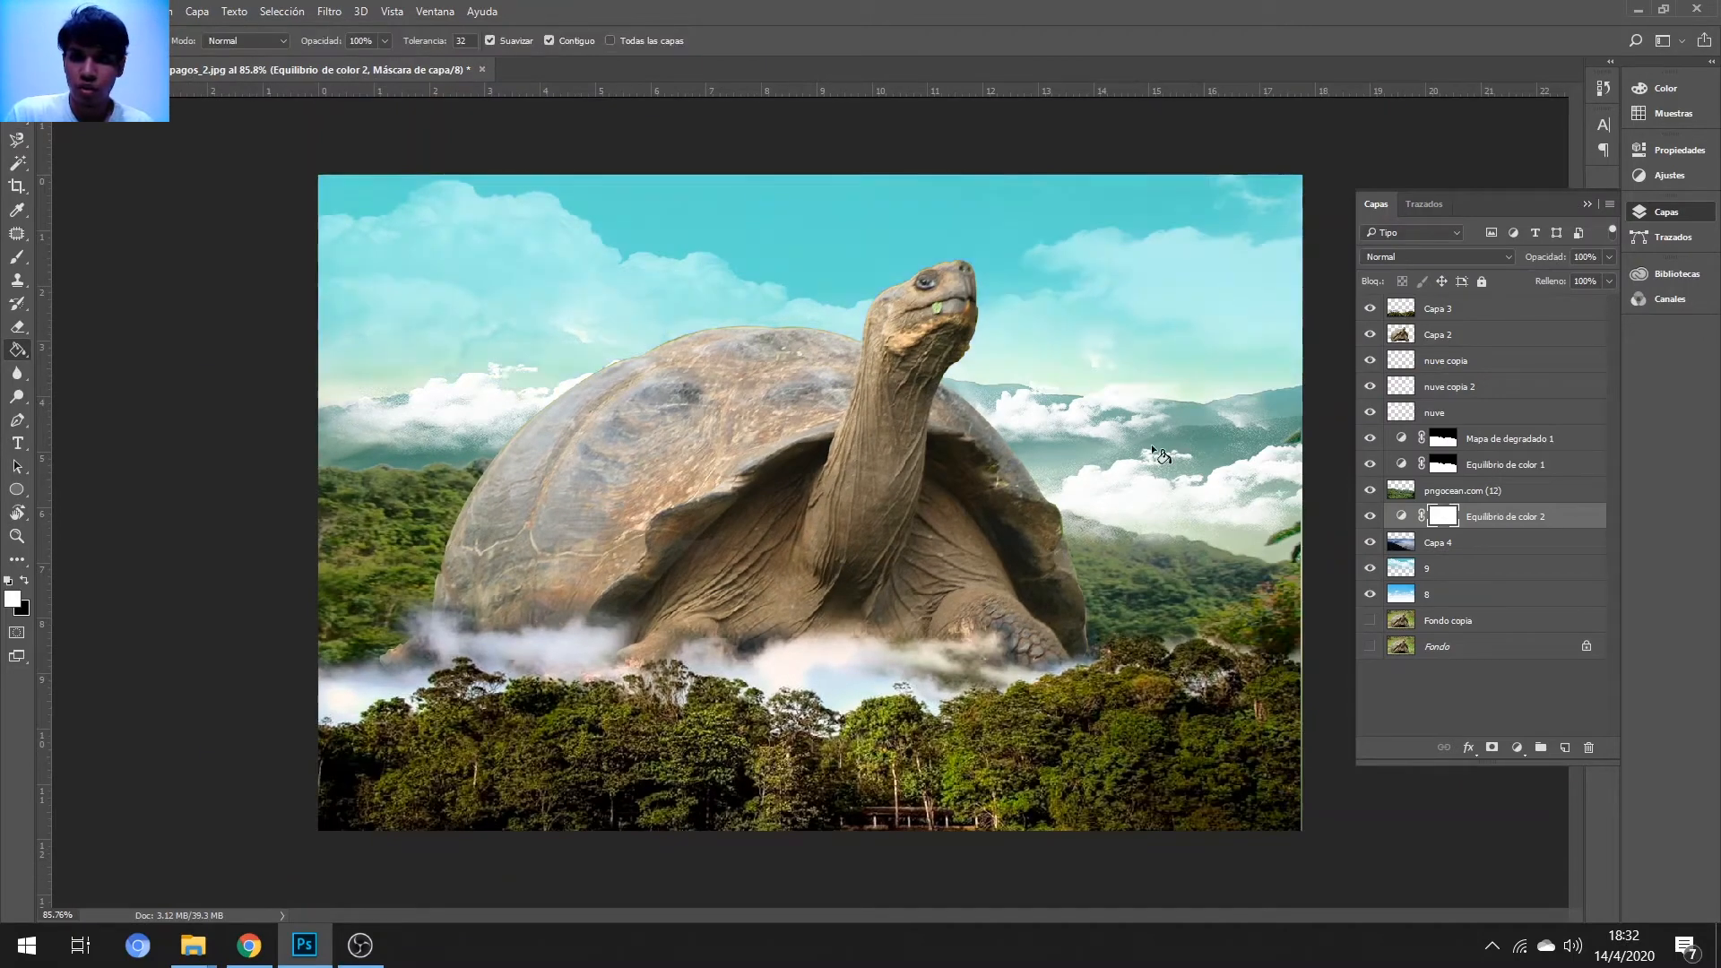
key(x)
click(1167, 471)
key(ctrl+alt+z)
key(ctrl+alt+z)
- Check the Equilibrio de color 2 mask properties, retry the Paint Bucket fills on the mask and step back through them
double_click(1443, 516)
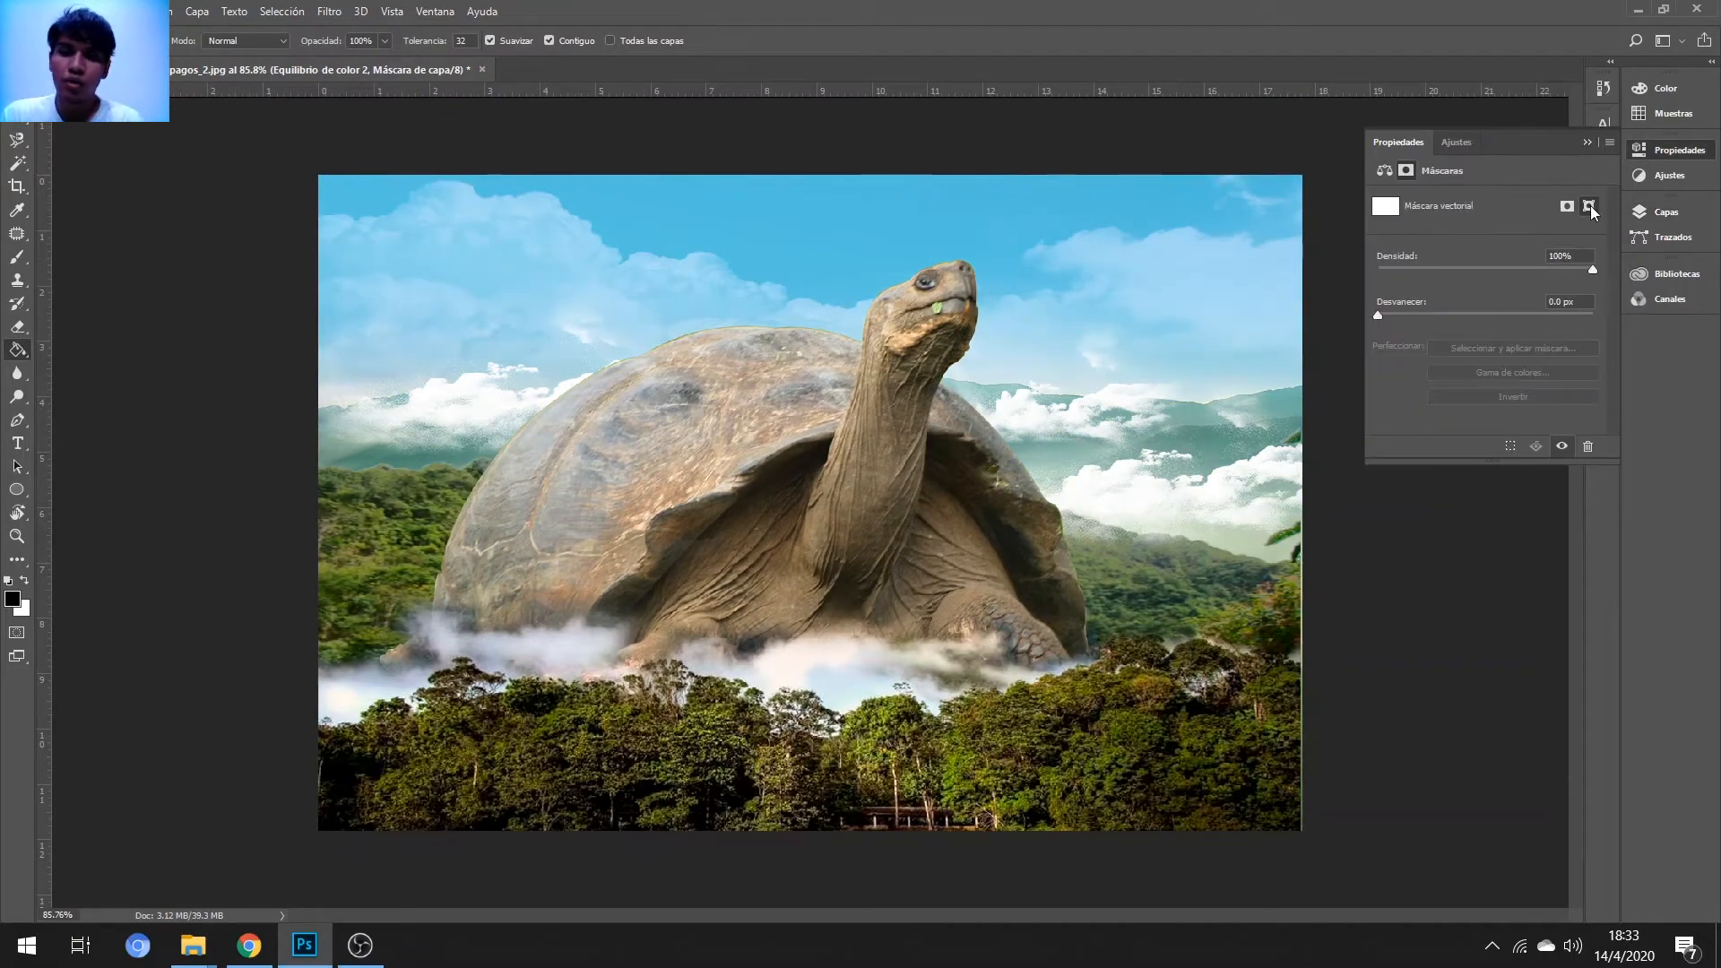
click(1665, 212)
click(1155, 484)
key(x)
click(1115, 324)
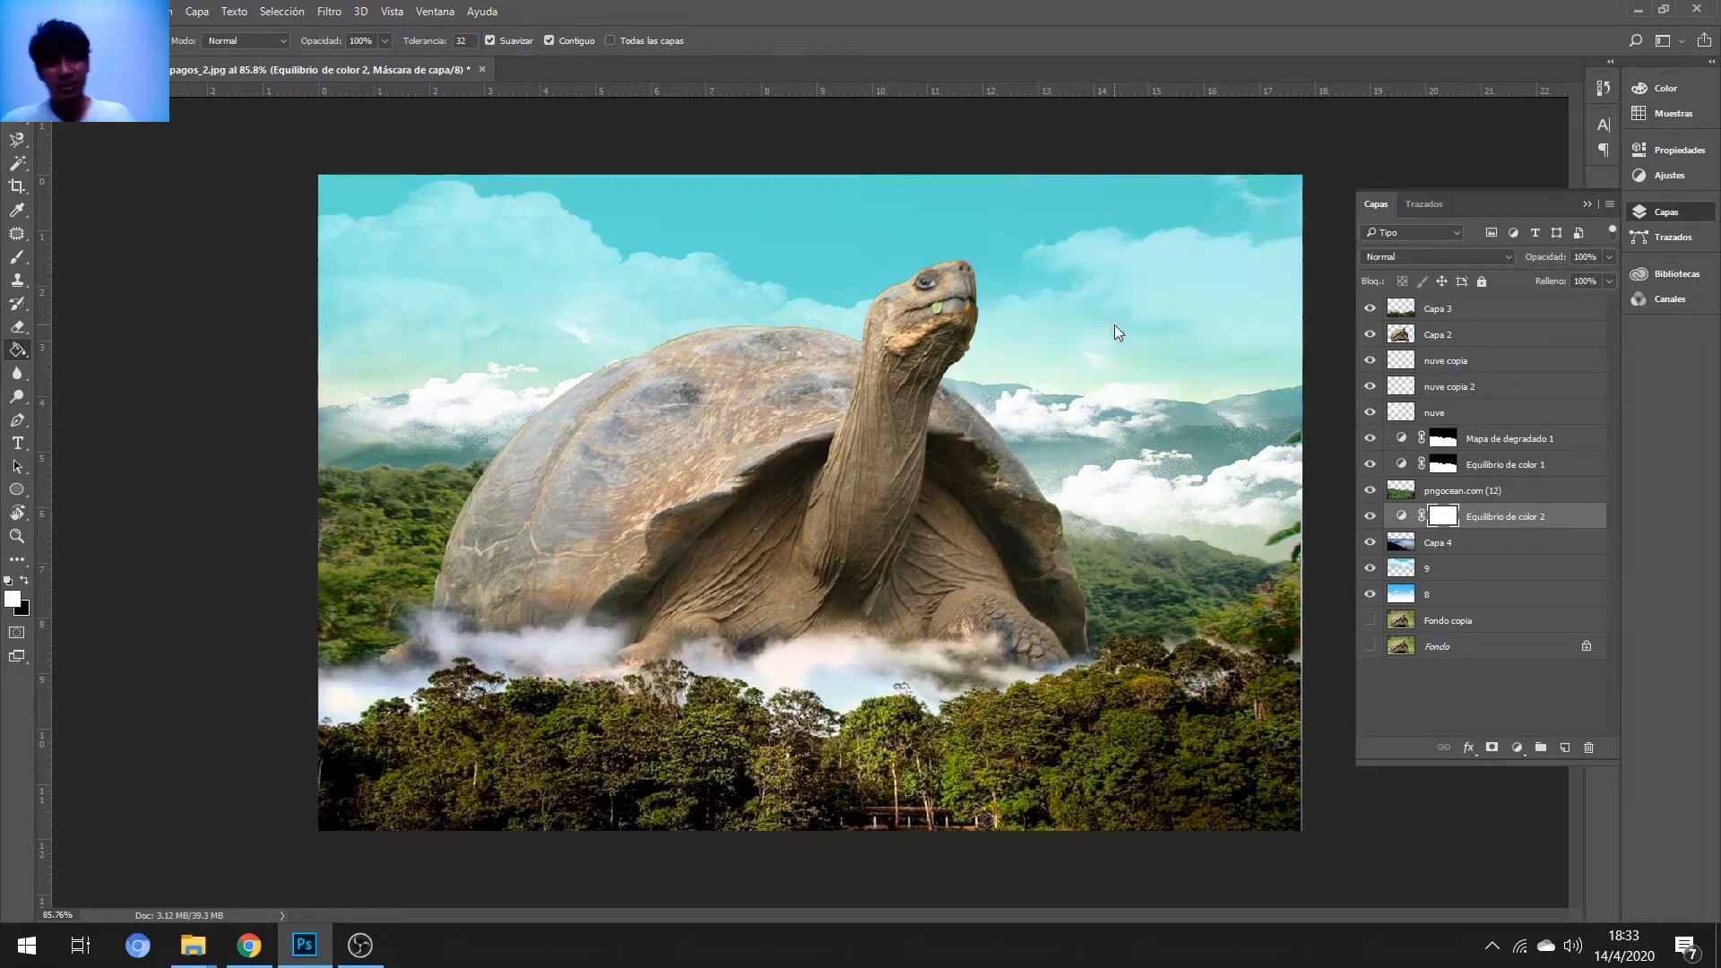
key(ctrl+alt+z)
key(ctrl+alt+z)
key(ctrl+alt+z)
key(ctrl+alt+z)
key(ctrl+alt+z)
- Remove the selection and refine the Equilibrio de color 2 mask along the mountain ridge with the Eraser, reducing its size
key(m)
key(ctrl+d)
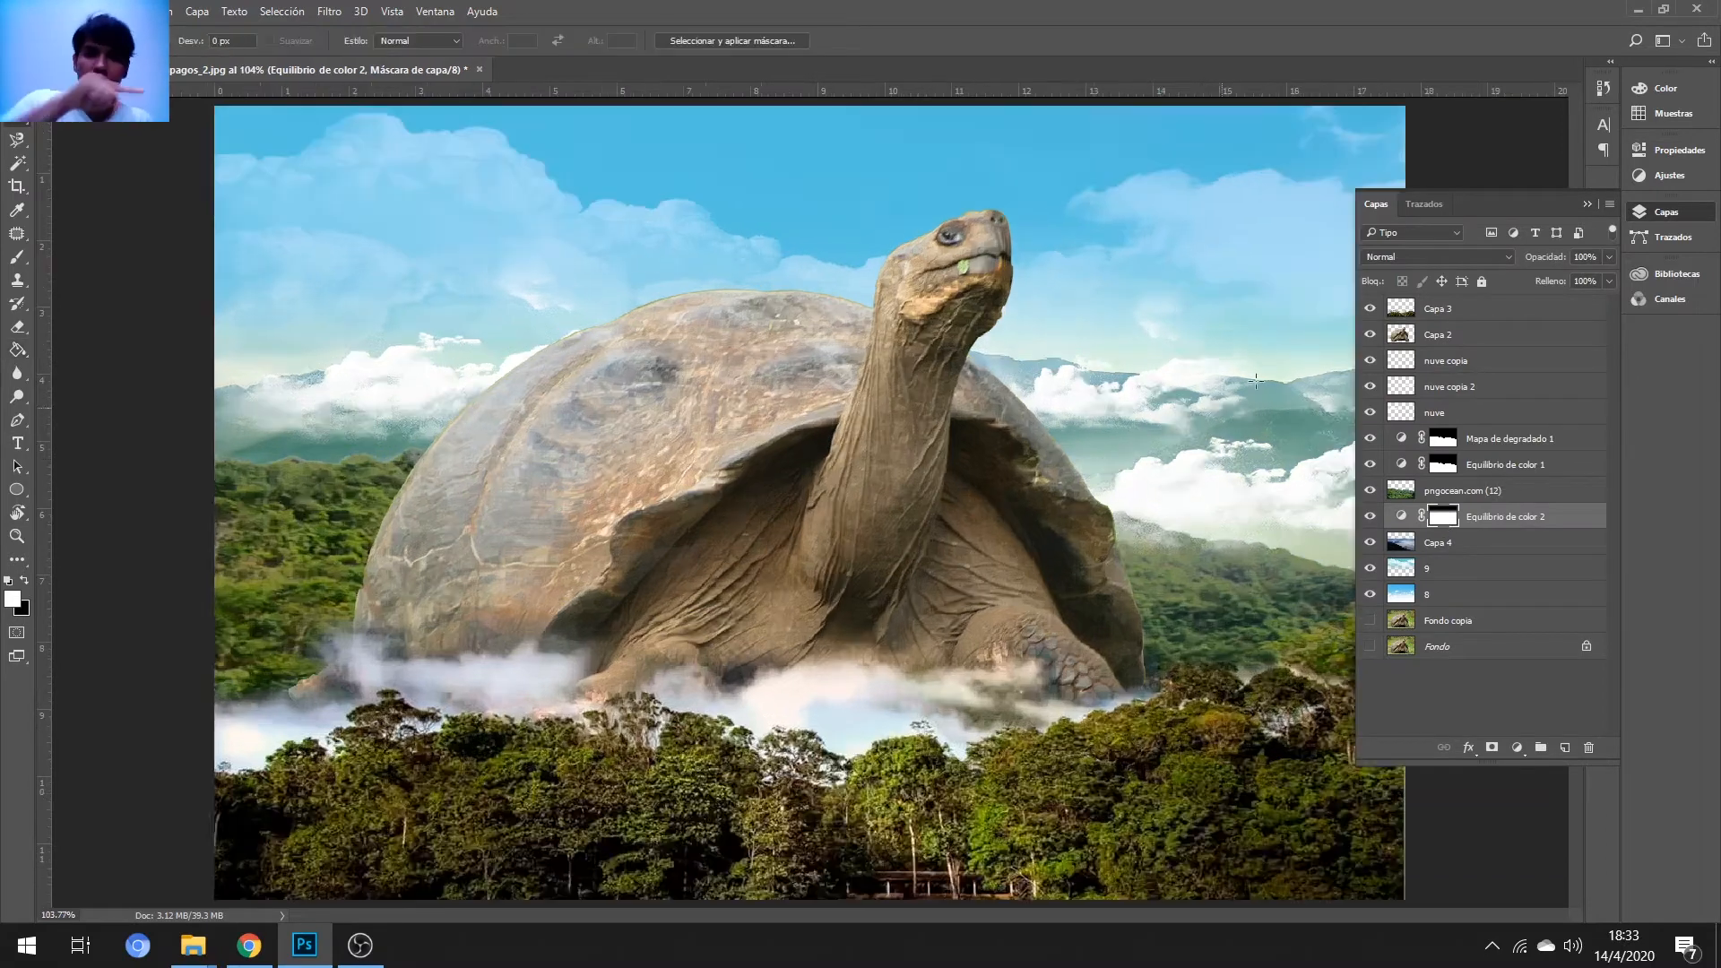
key(e)
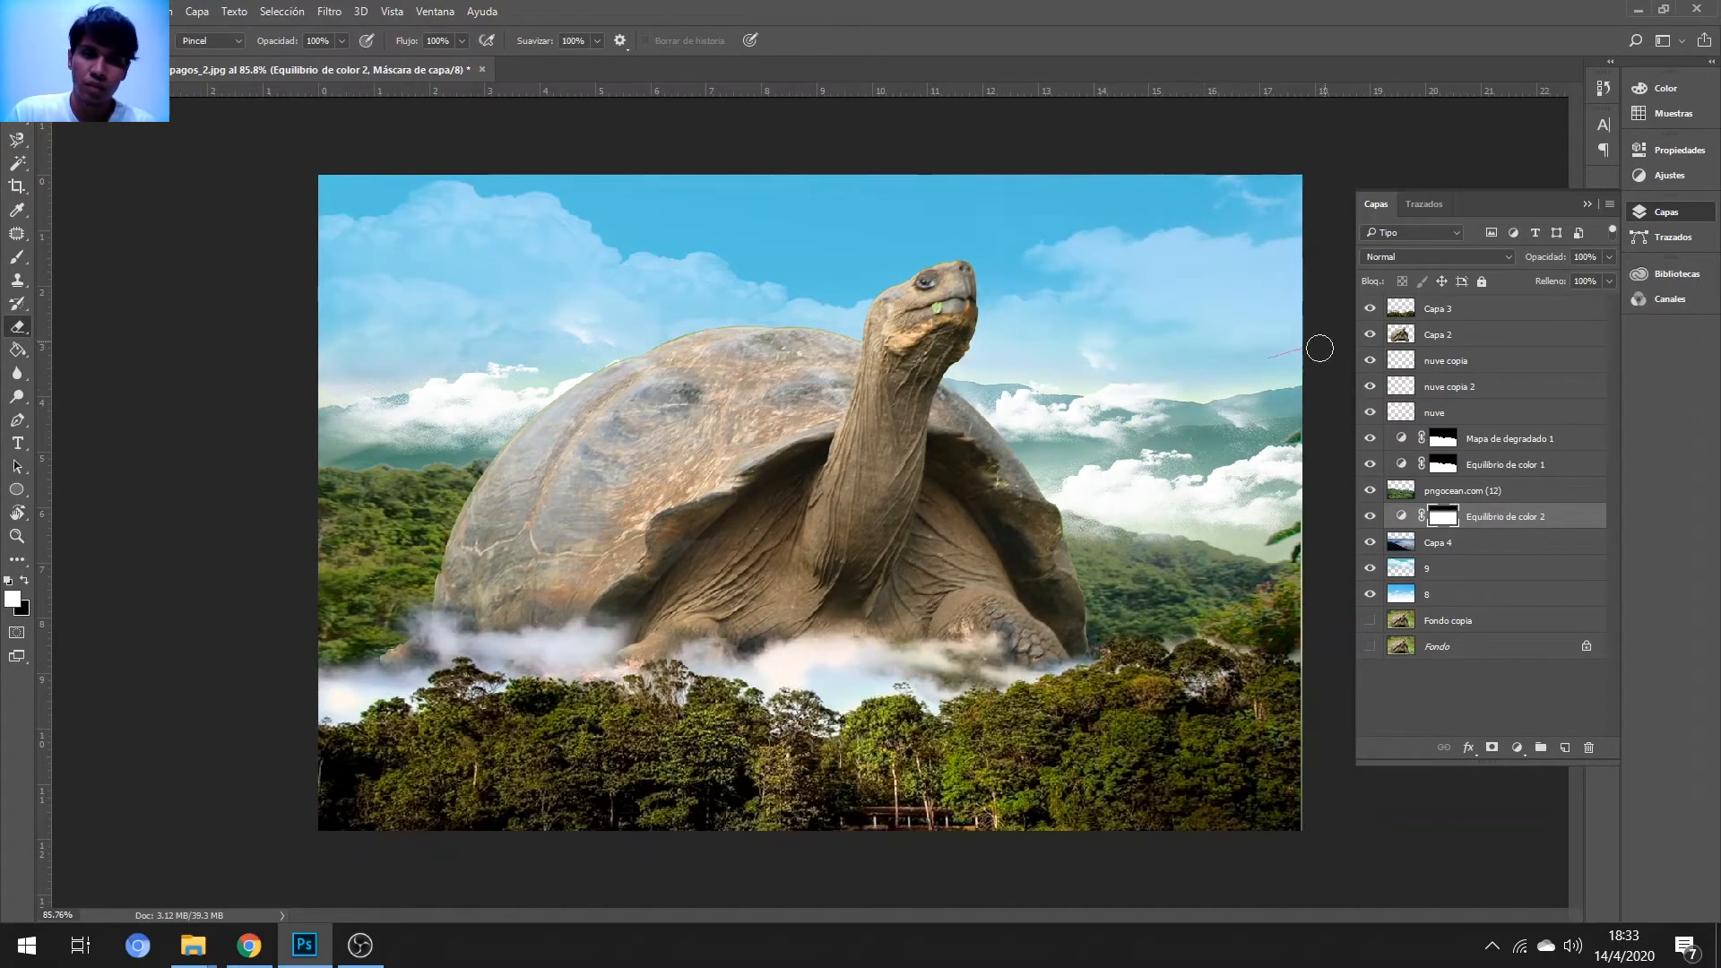
drag(580, 388, 307, 402)
scroll(428, 431, up, 7)
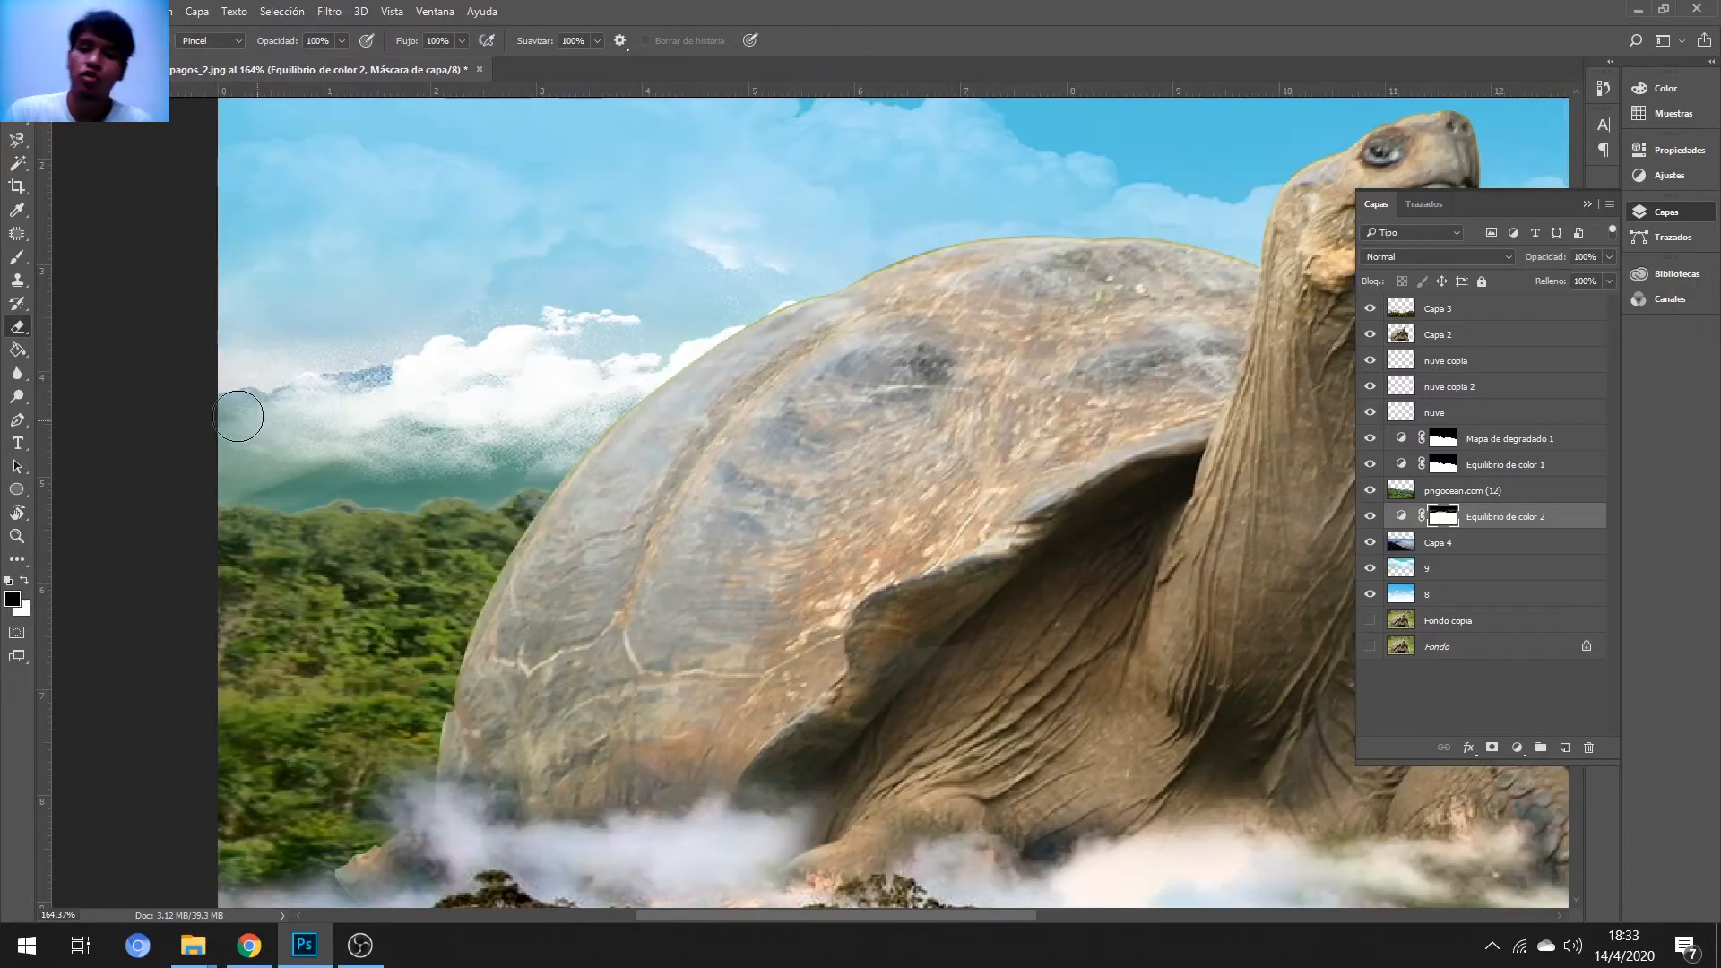
scroll(770, 423, down, 8)
scroll(1181, 426, up, 8)
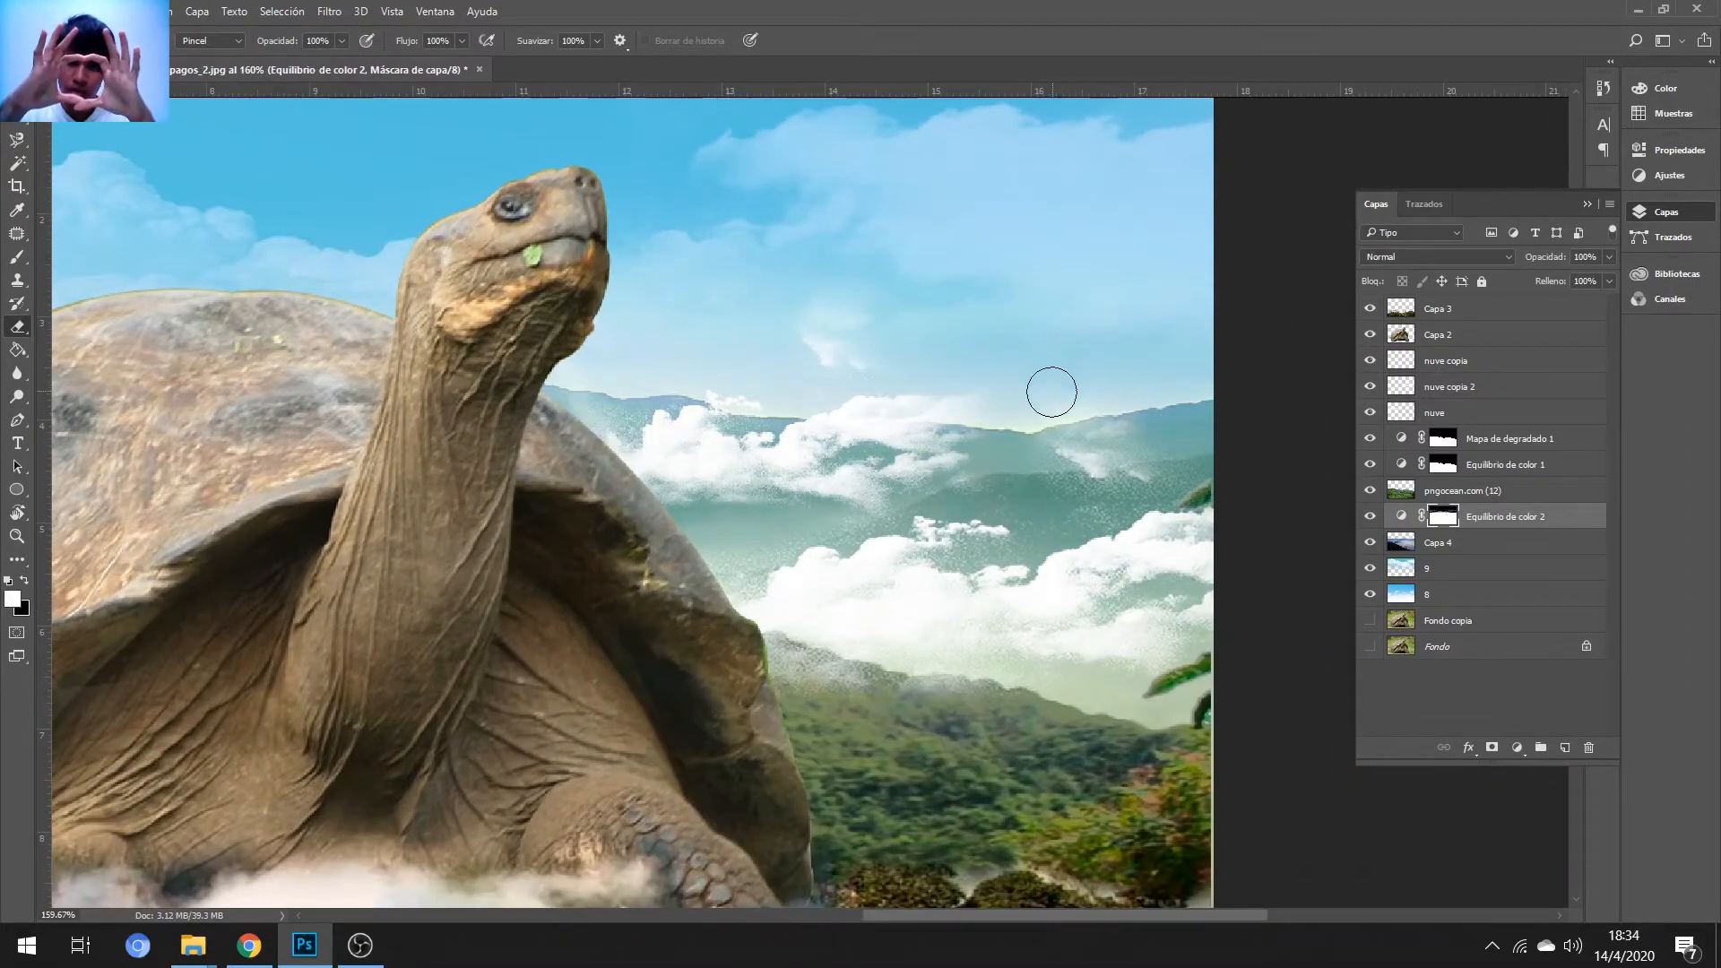
key(bracketleft)
key(bracketleft)
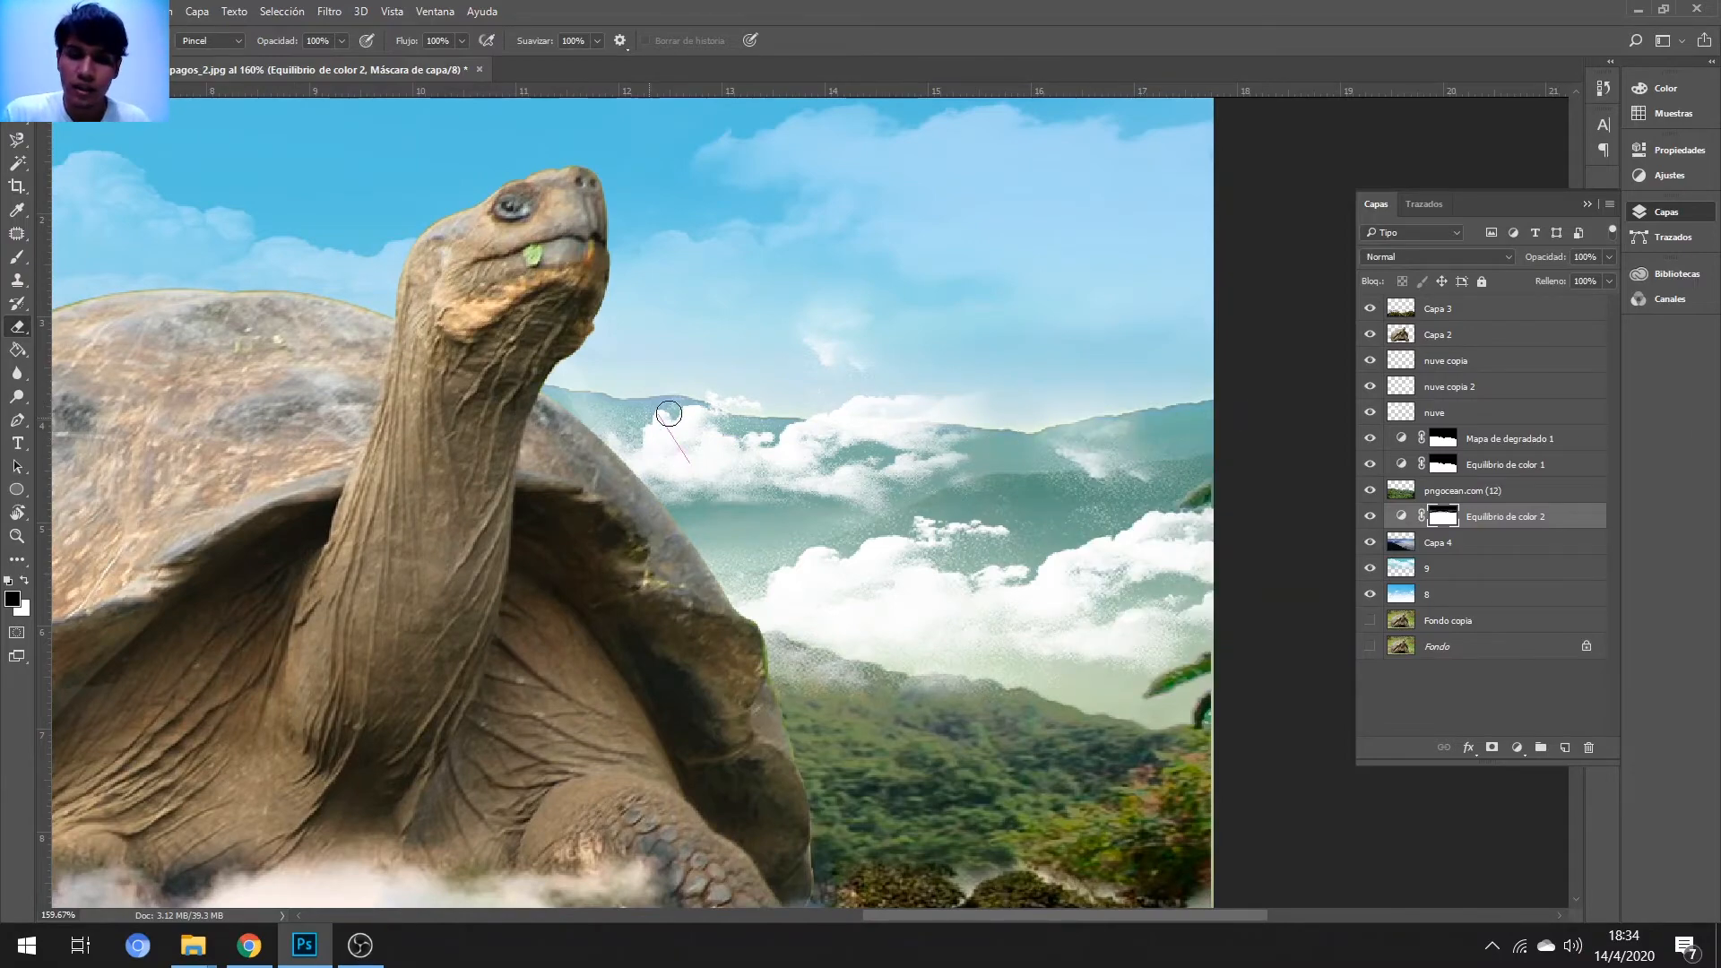
scroll(414, 393, down, 5)
- Load the tortoise layer Capa 2 as a selection, add a Curves adjustment limited to it and adjust its tones
click(1437, 310)
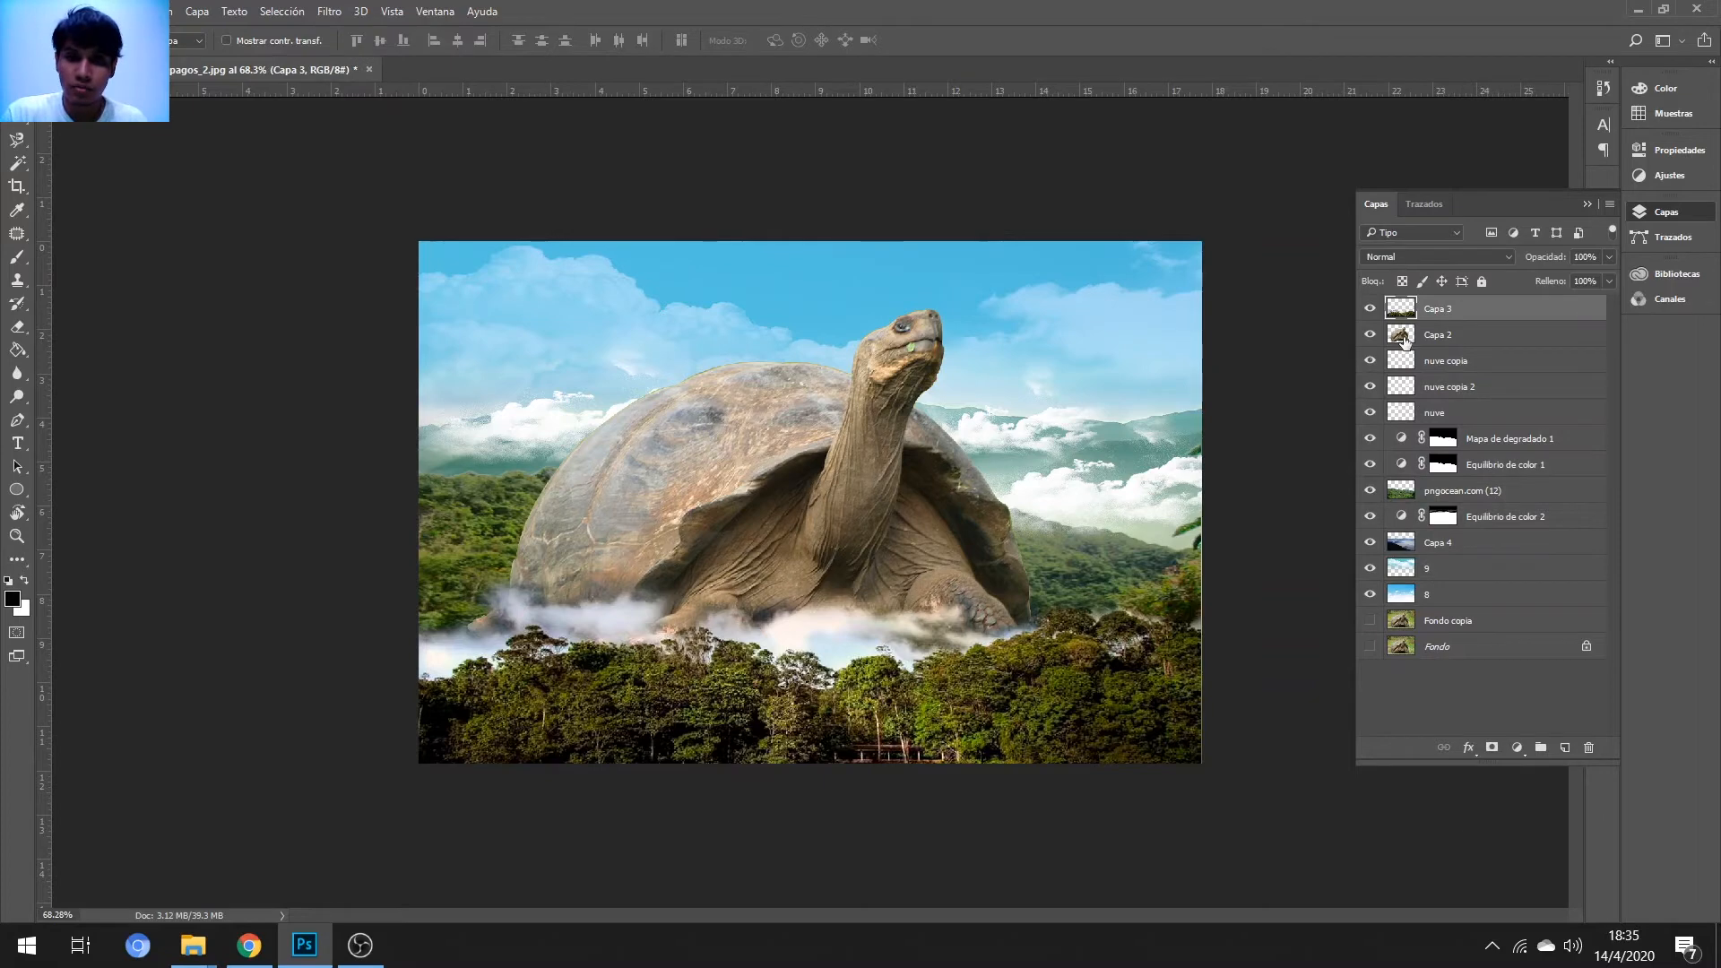
click(1404, 341)
ctrl+click(1404, 341)
click(1517, 748)
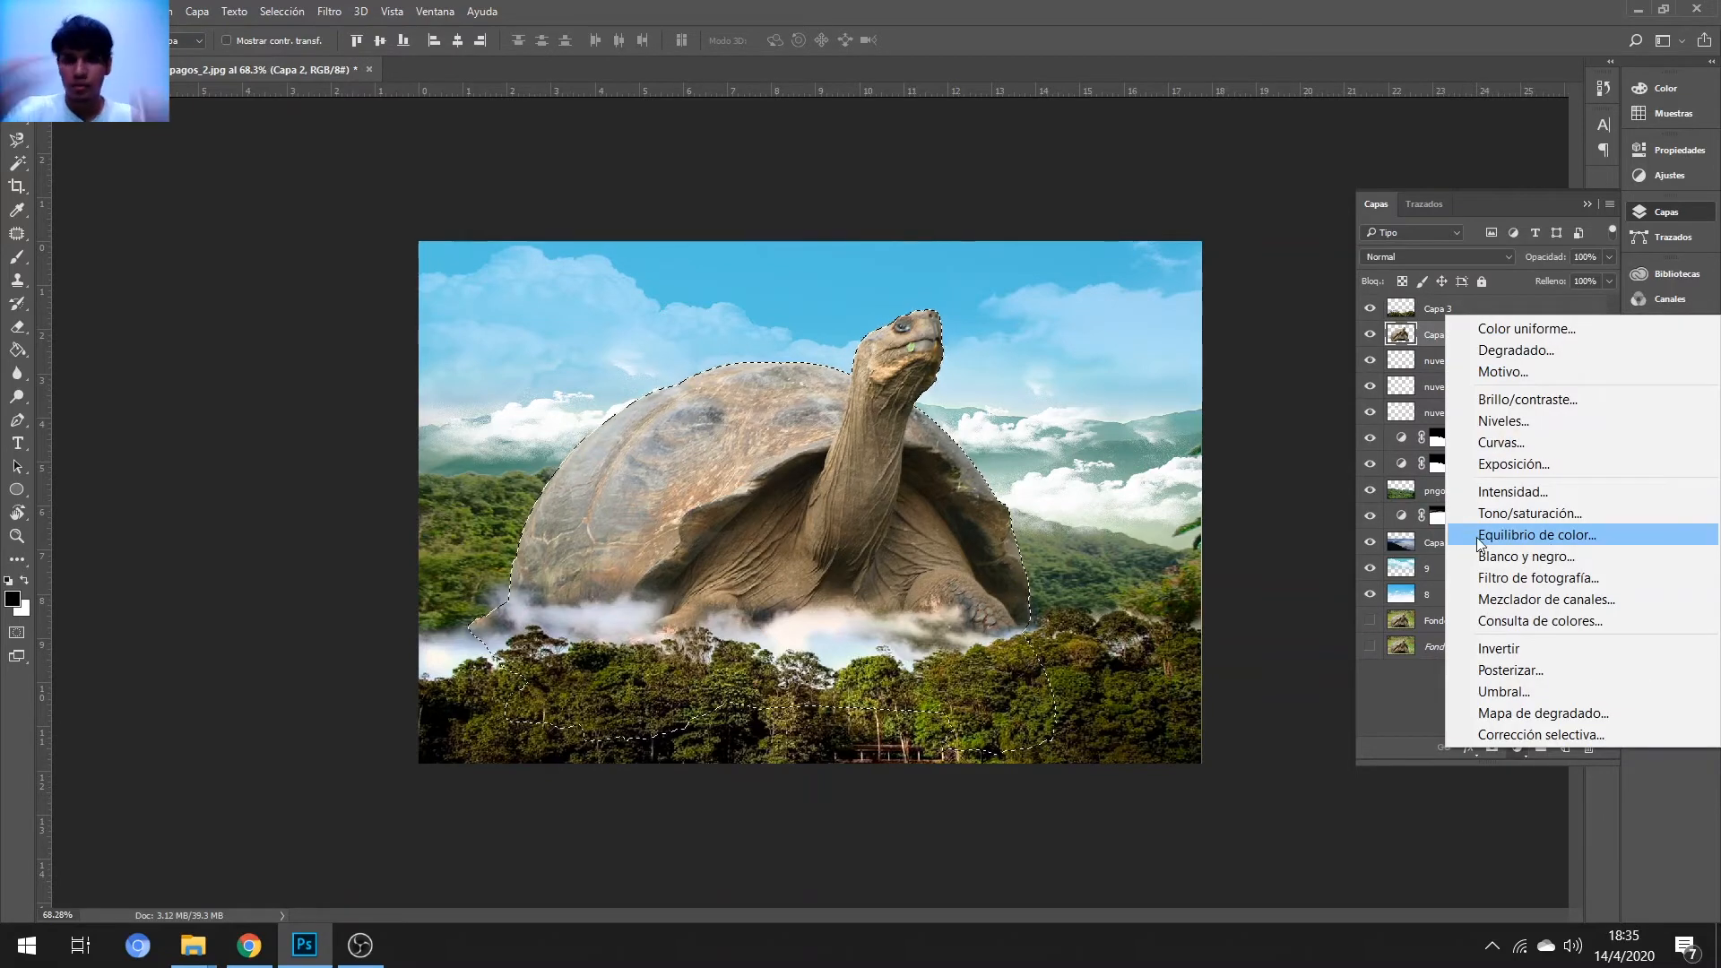
click(1502, 442)
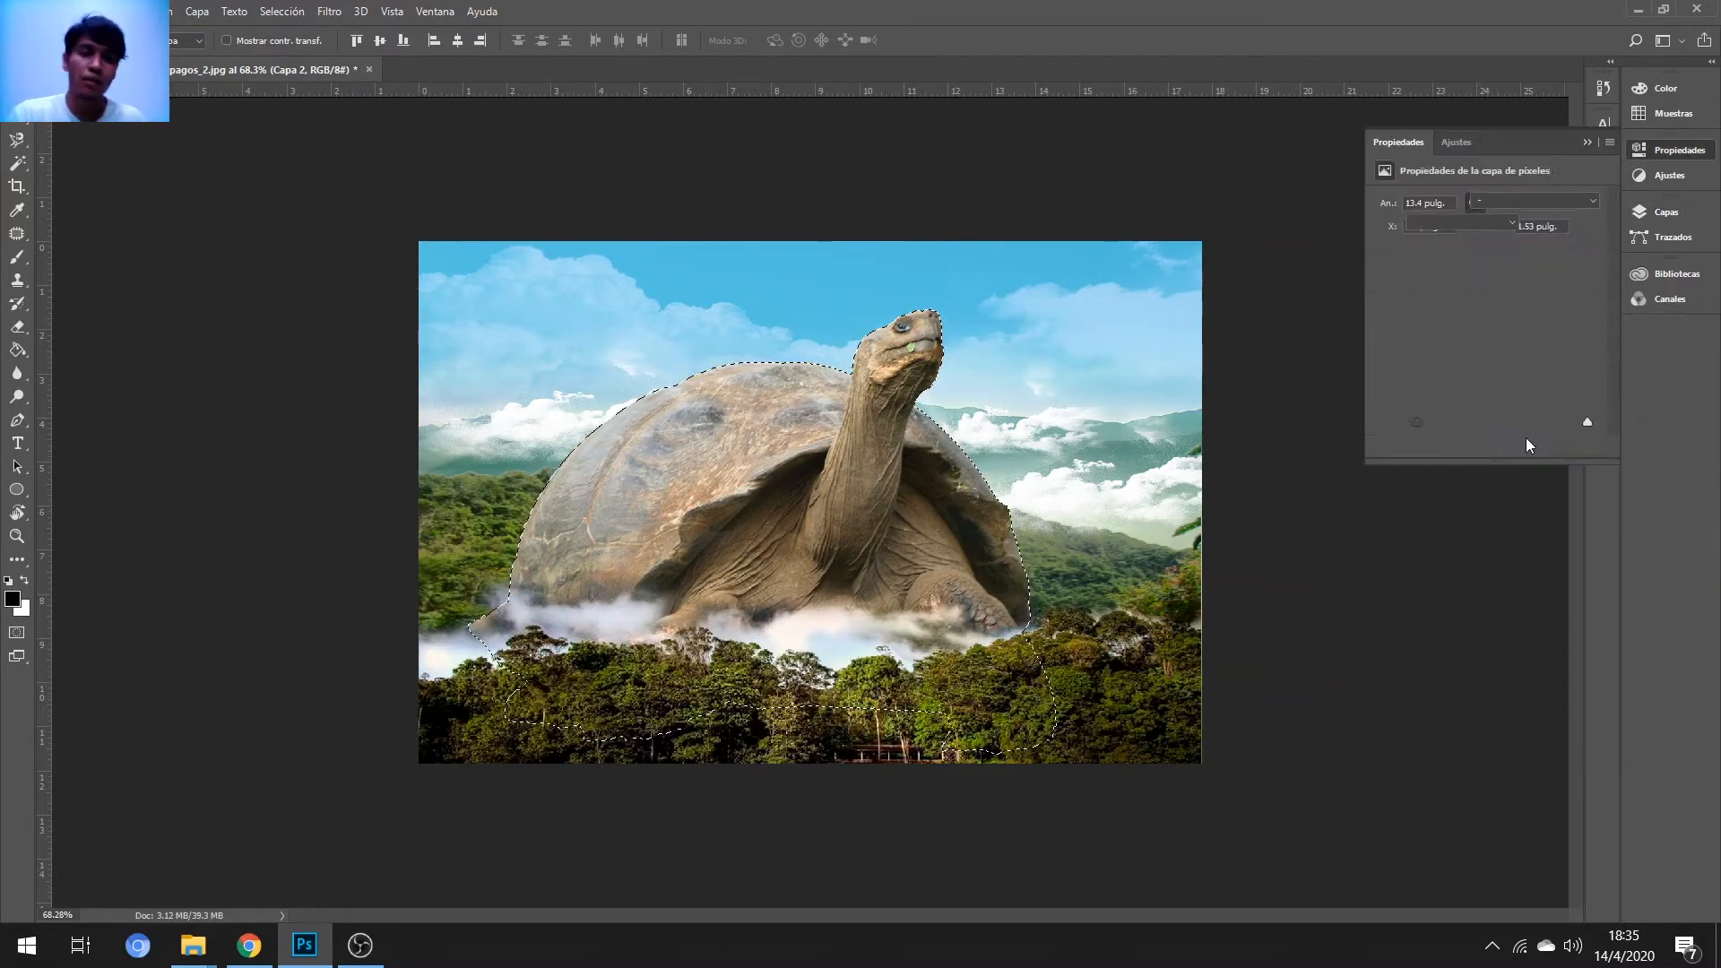
mouse_move(1506, 327)
mouse_down()
mouse_move(1515, 354)
mouse_move(1496, 330)
mouse_up()
- Add a Levels adjustment limited to the tortoise selection and set its midtones to 0.87
click(1656, 215)
click(1655, 215)
click(1516, 747)
click(1555, 434)
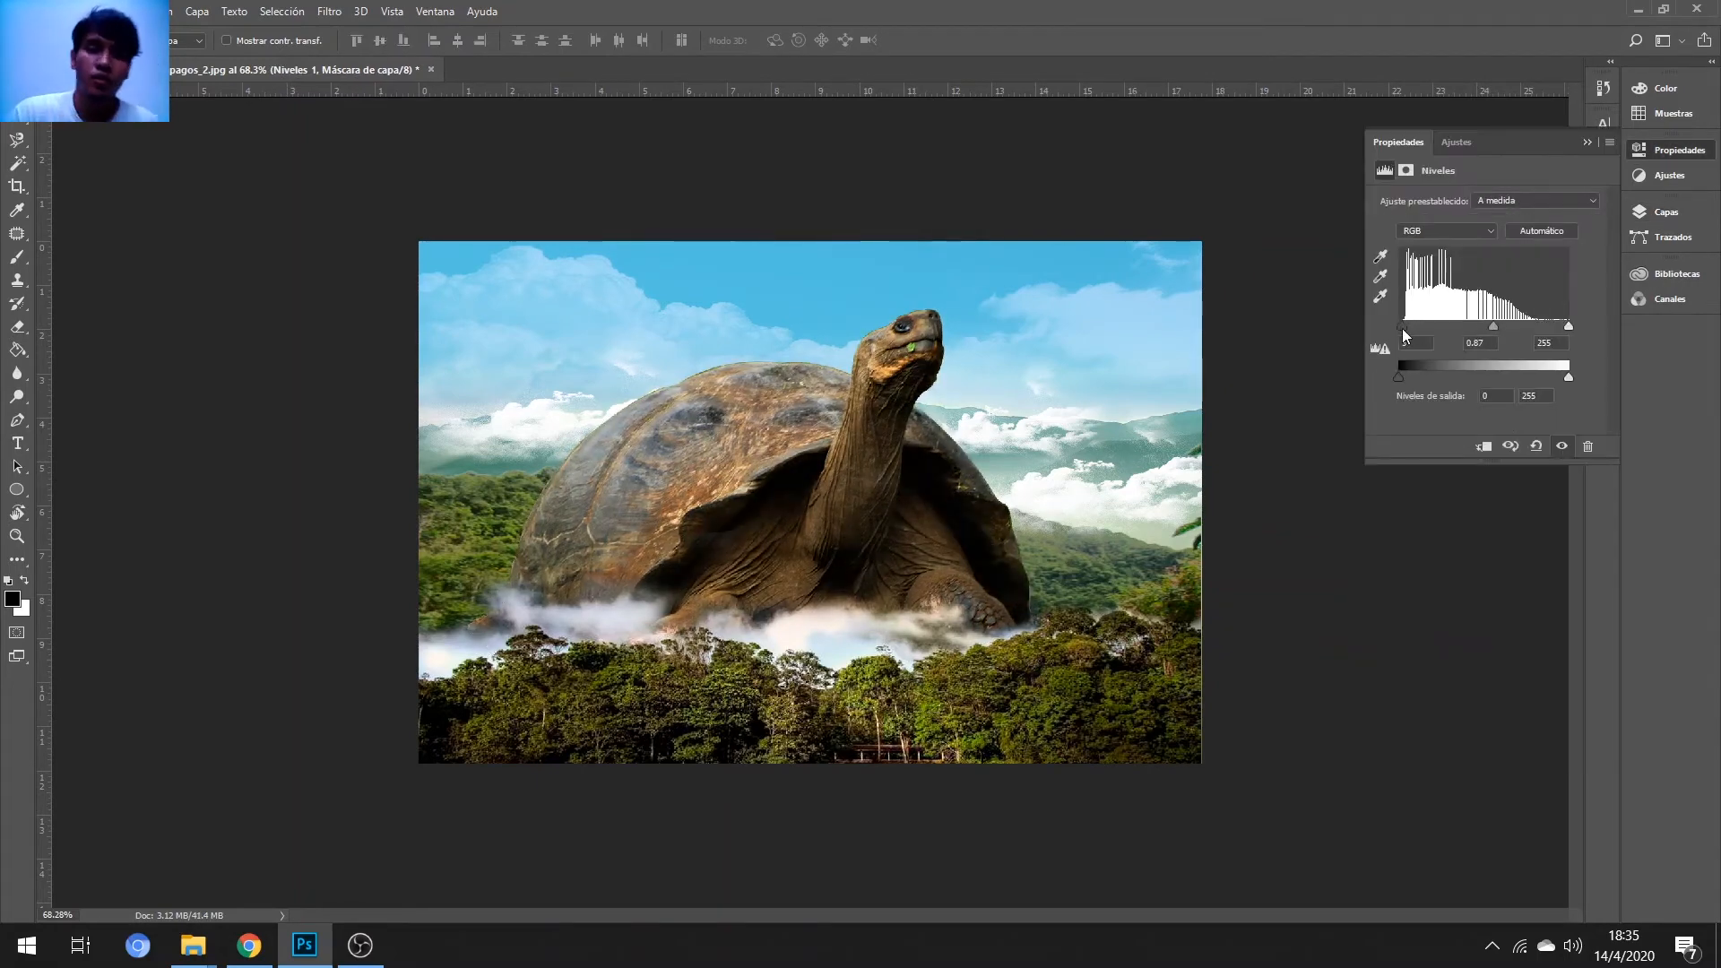
click(1428, 273)
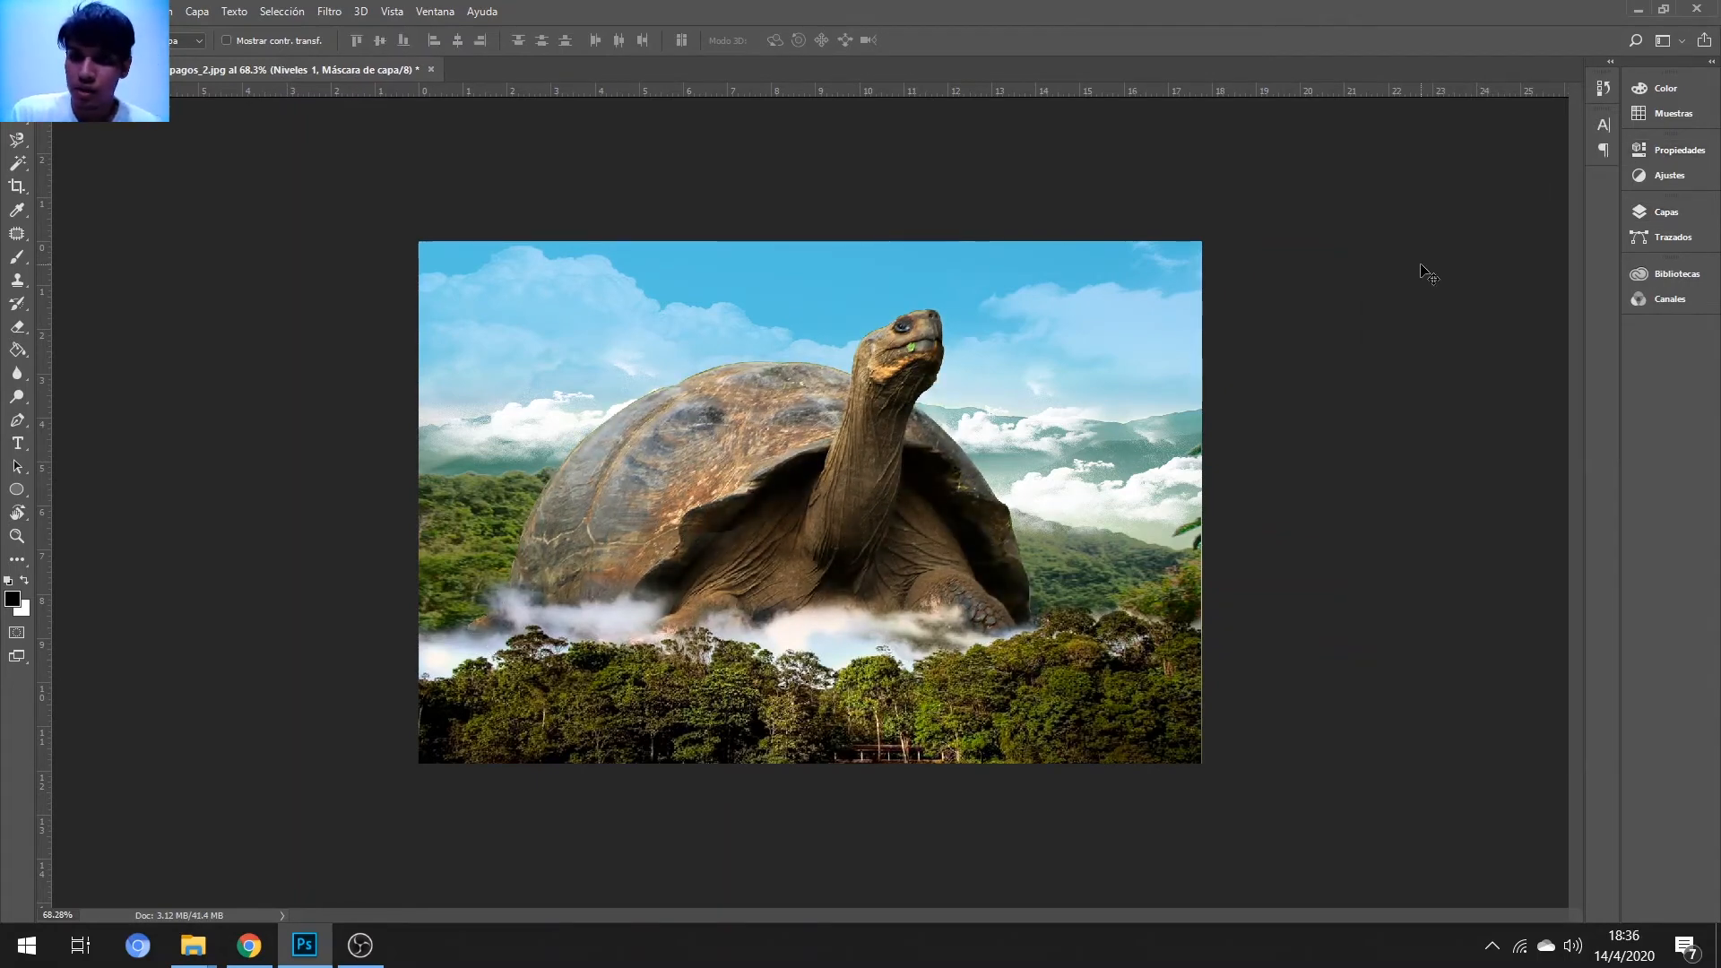
- Switch to File Explorer, place castle image 4 into the composition and scale it down over the tortoise's shell
mouse_move(192, 945)
click(361, 852)
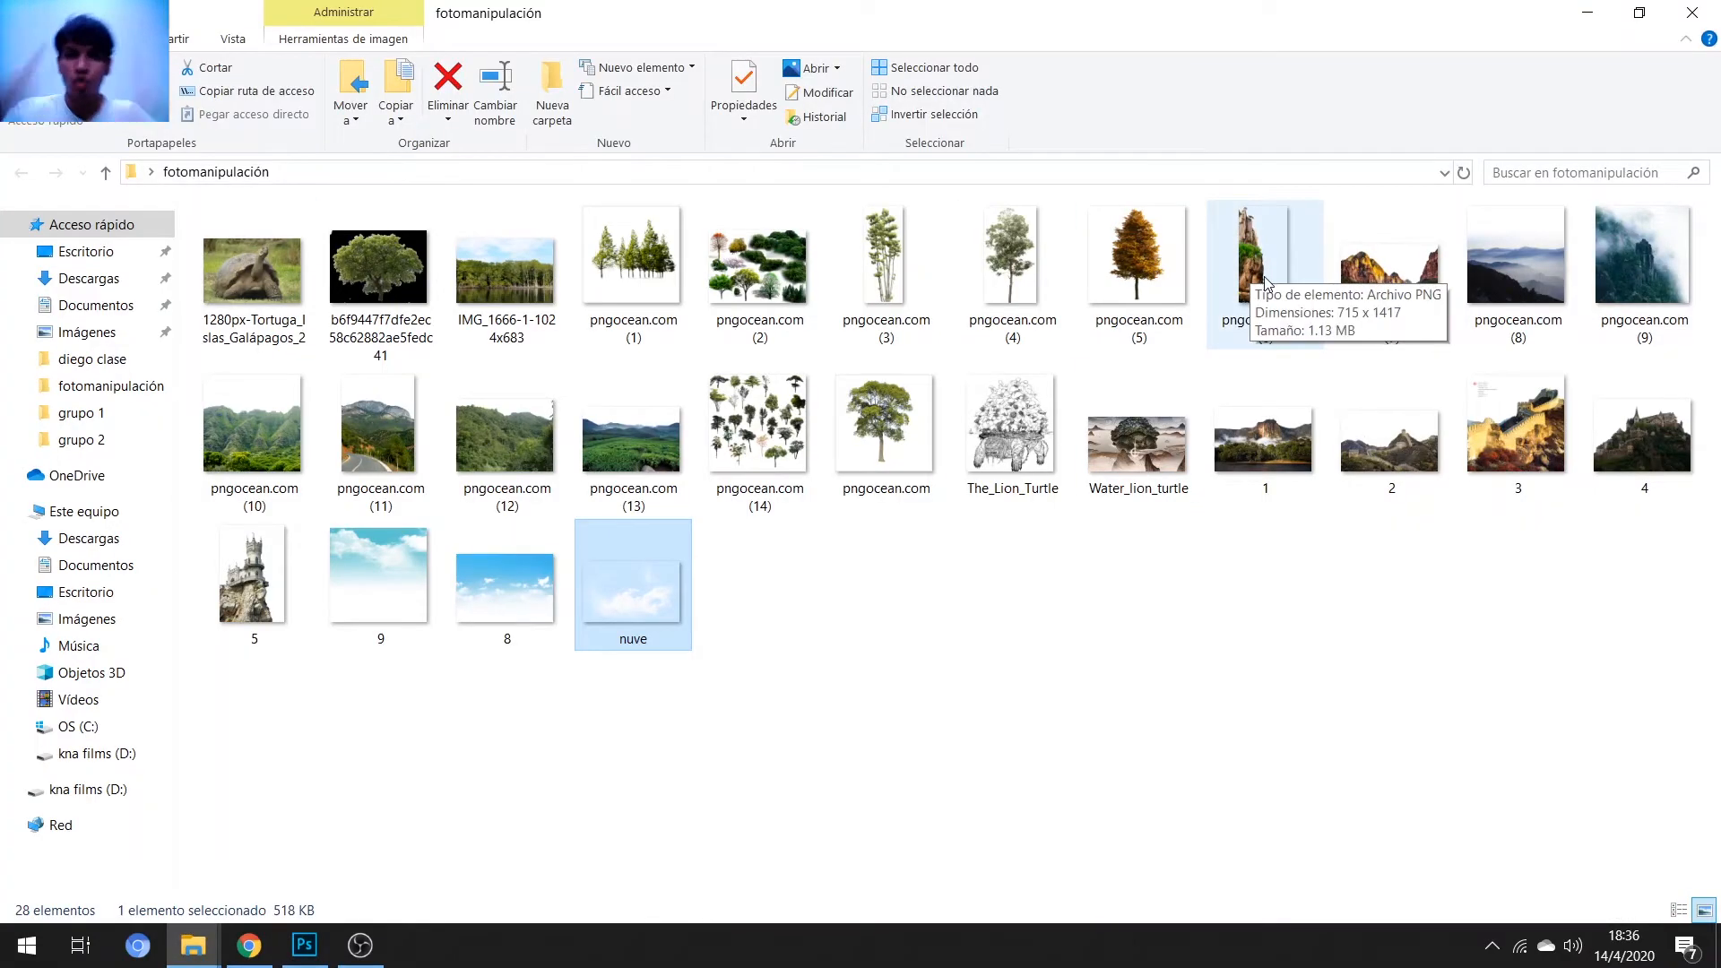
drag(1642, 436, 779, 353)
drag(1037, 595, 910, 526)
drag(726, 394, 745, 394)
key(Return)
- Mask castle layer 4 with the tortoise's outline inverted so the castle shows only behind the animal
click(1666, 211)
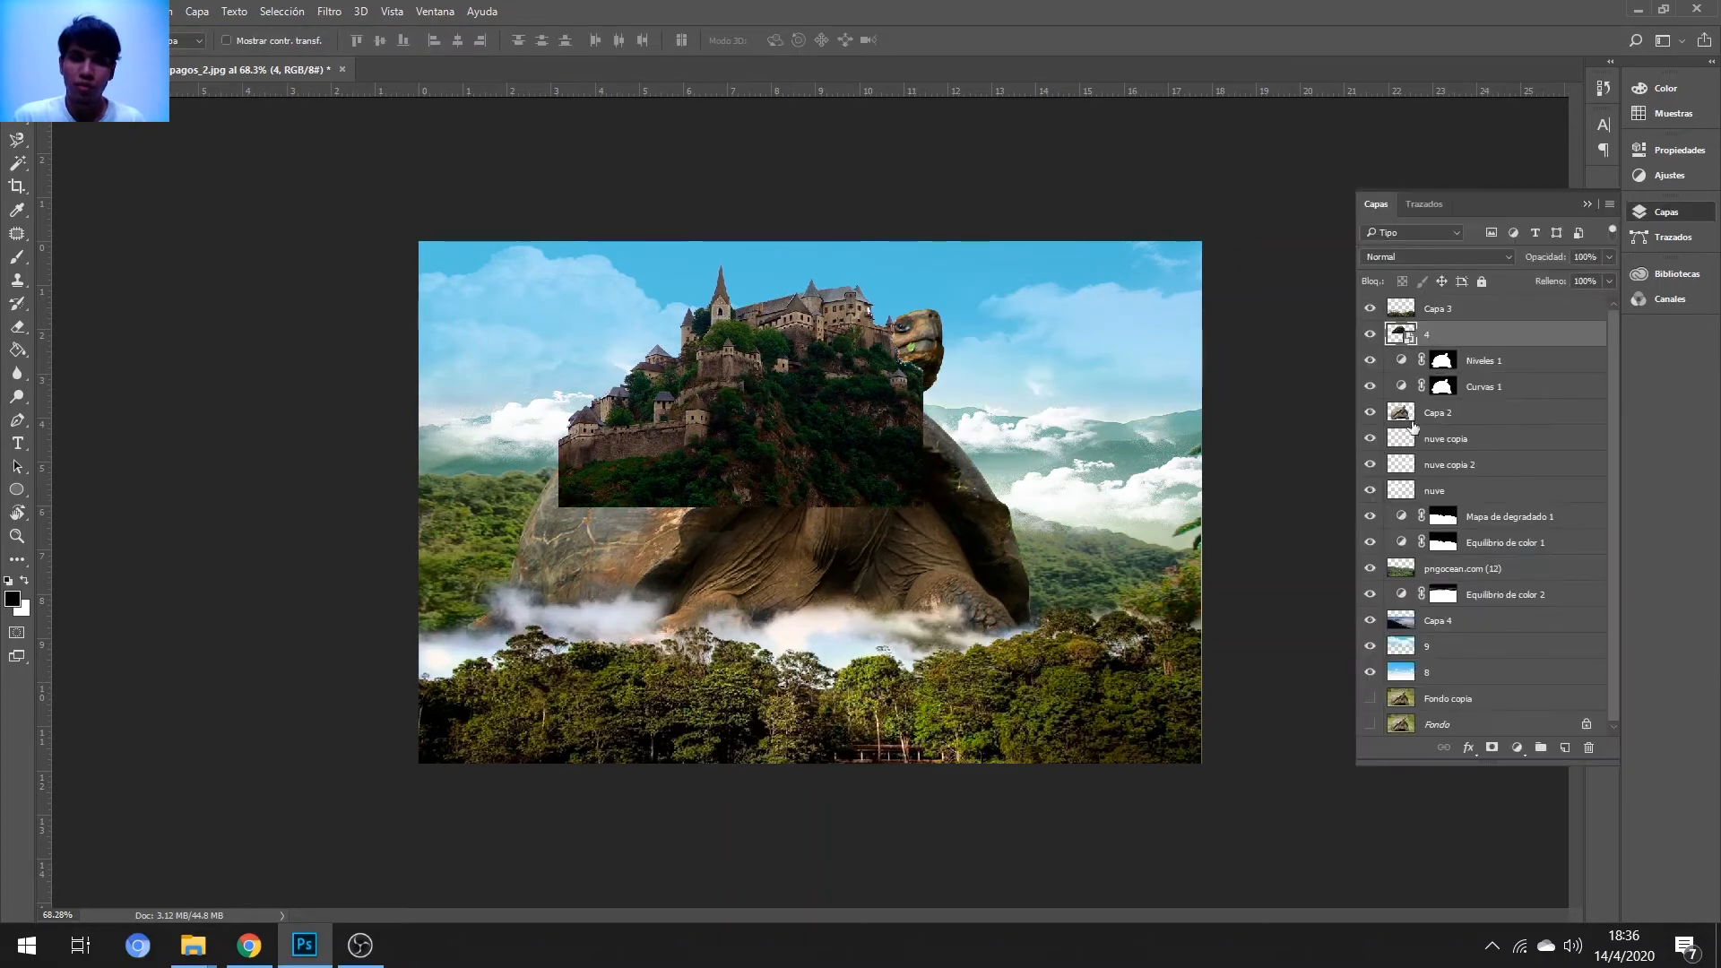
click(1491, 747)
key(ctrl+i)
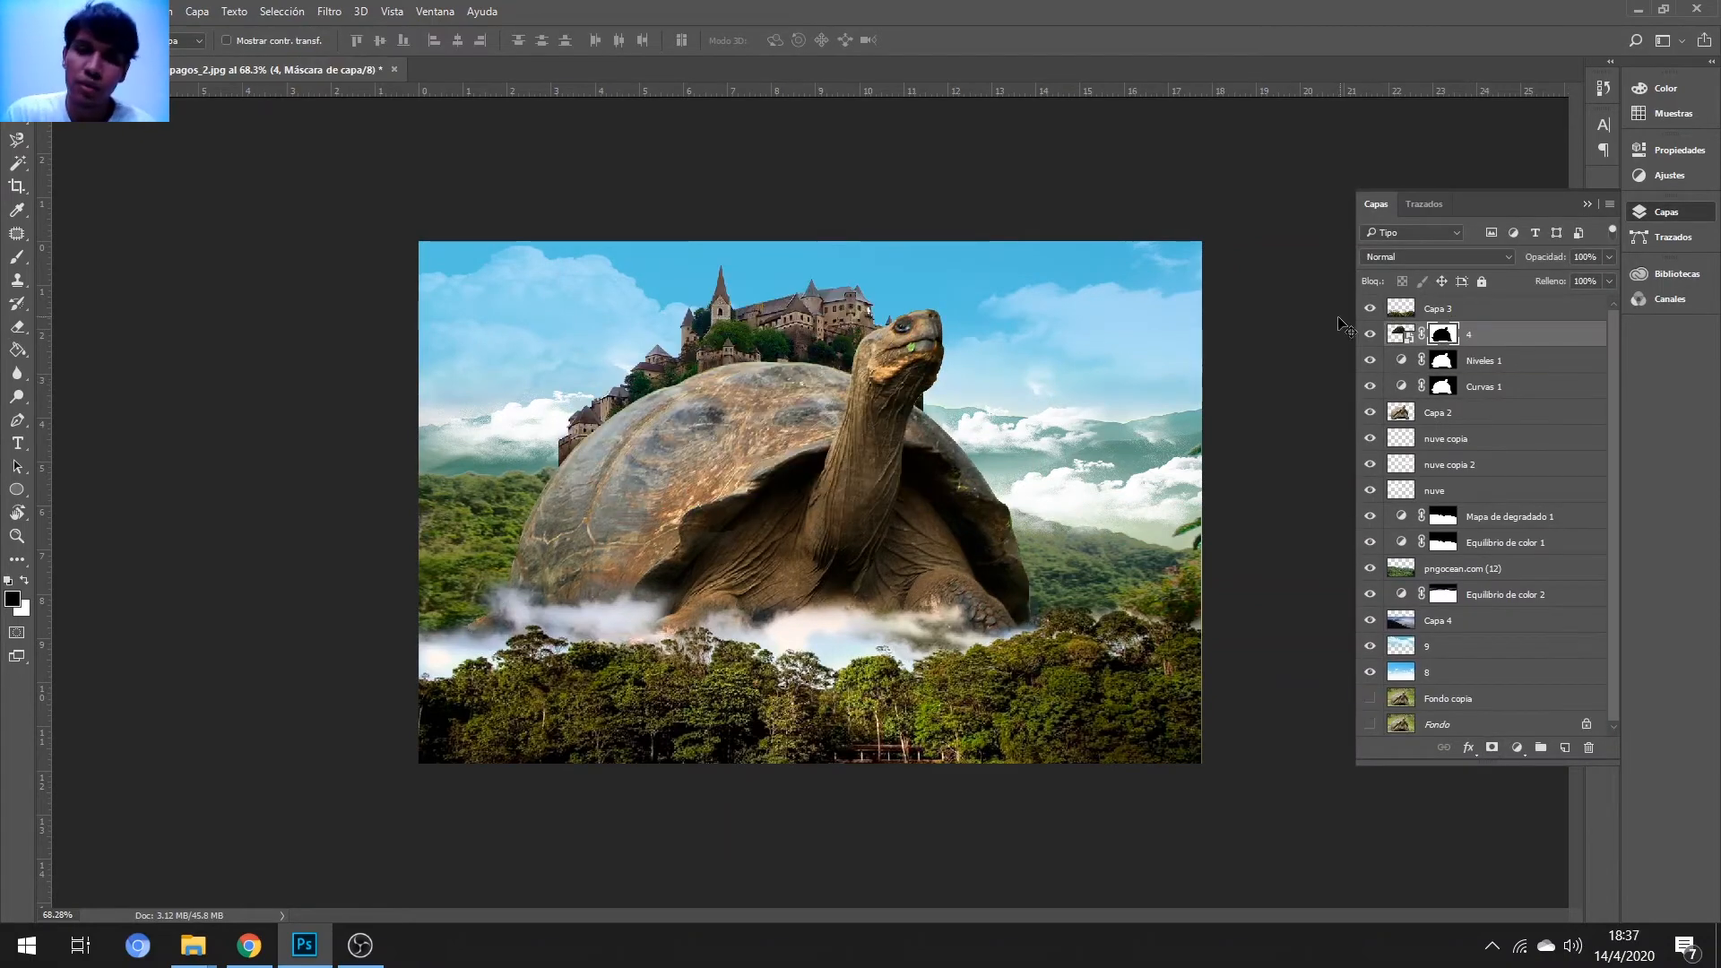
- Paint white with the Brush on layer 4's mask to reveal the castle hill over the shell's upper edge, reducing the brush size to 10
key(b)
scroll(780, 430, up, 3)
right_click(839, 427)
key(Escape)
key(x)
mouse_move(752, 309)
mouse_down()
mouse_move(511, 354)
mouse_move(851, 300)
mouse_move(901, 323)
mouse_up()
scroll(1159, 410, up, 3)
right_click(1004, 342)
text(10)
key(Return)
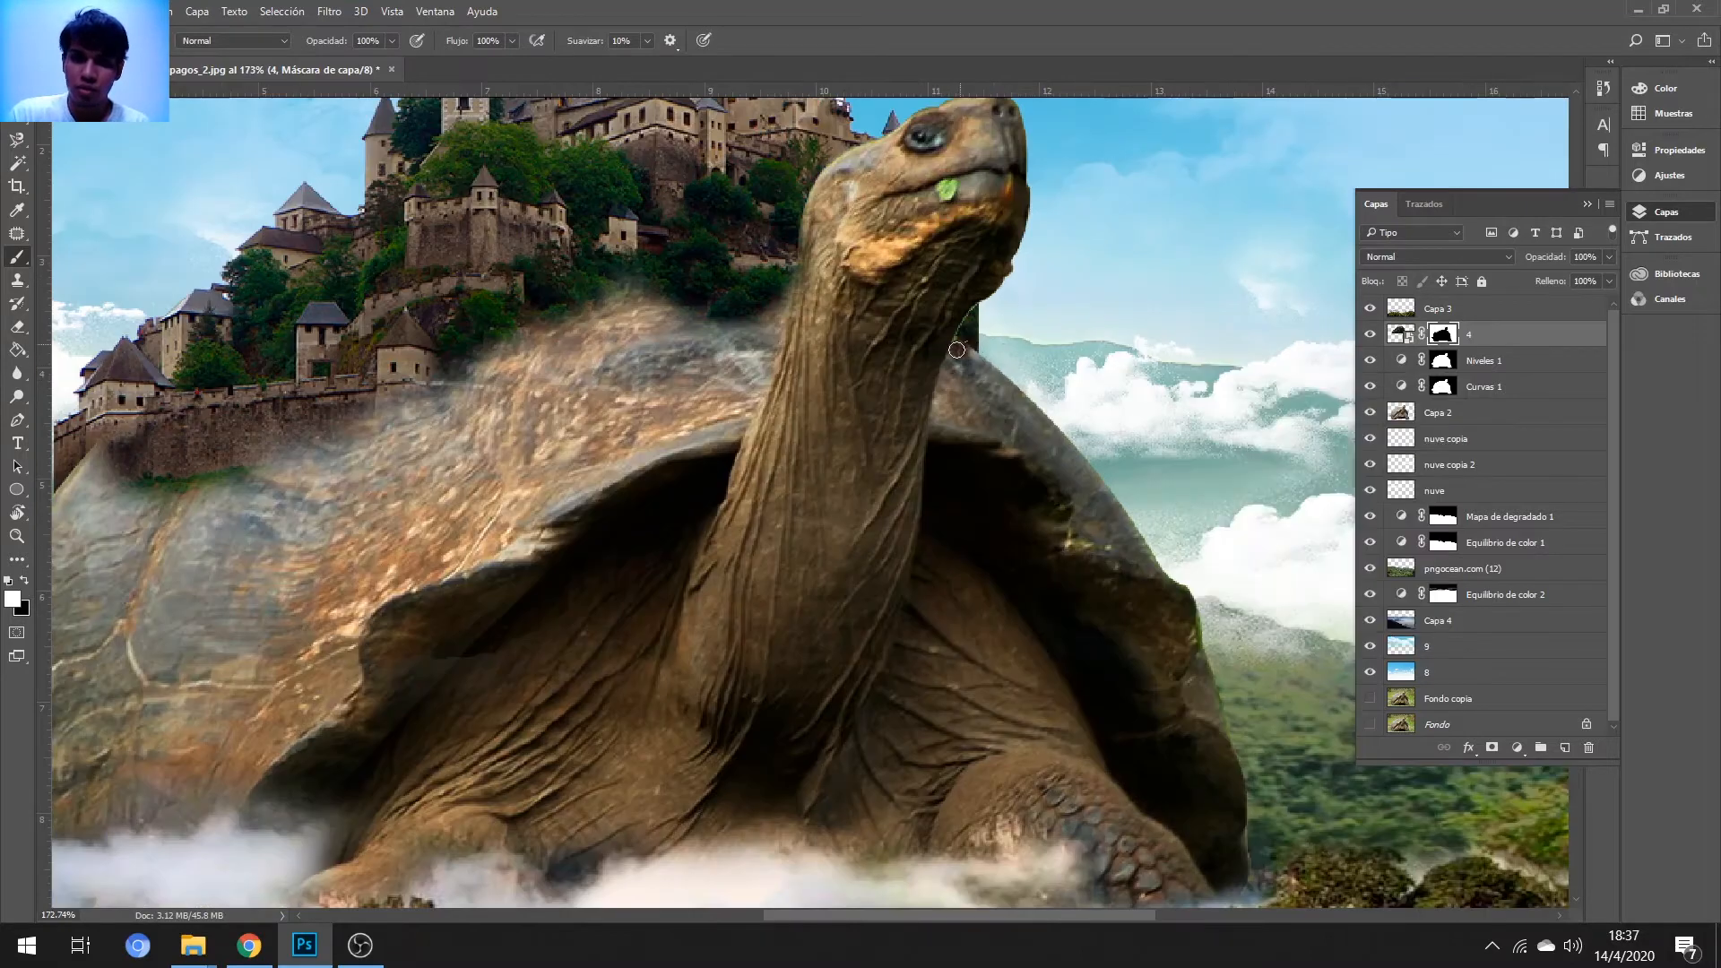
- Reveal more of the castle hillside over the shell and up to the neck by painting layer 4's mask with a larger brush
drag(620, 332, 763, 278)
key(bracketright)
key(bracketright)
key(bracketright)
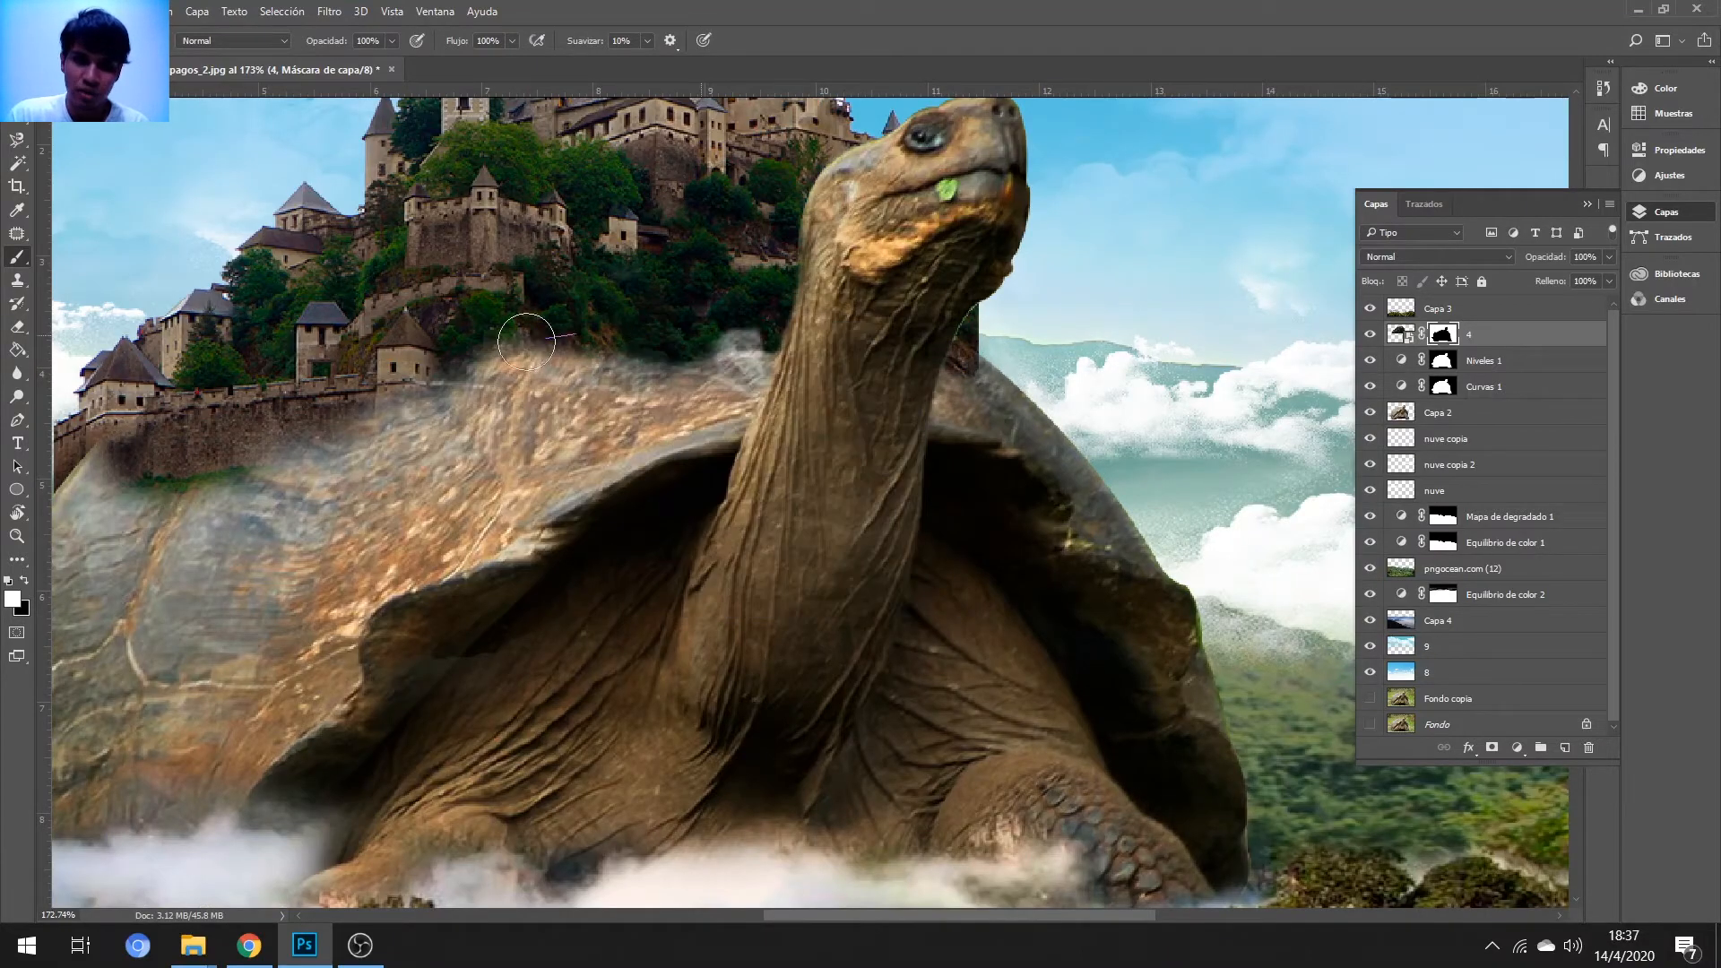
mouse_move(744, 354)
mouse_down()
mouse_move(377, 421)
mouse_move(633, 364)
mouse_move(721, 393)
mouse_move(475, 495)
mouse_move(630, 442)
mouse_up()
key(ctrl+0)
- Switch to File Explorer and place the rocky cliff image pngocean.com (6) into the composition
click(249, 945)
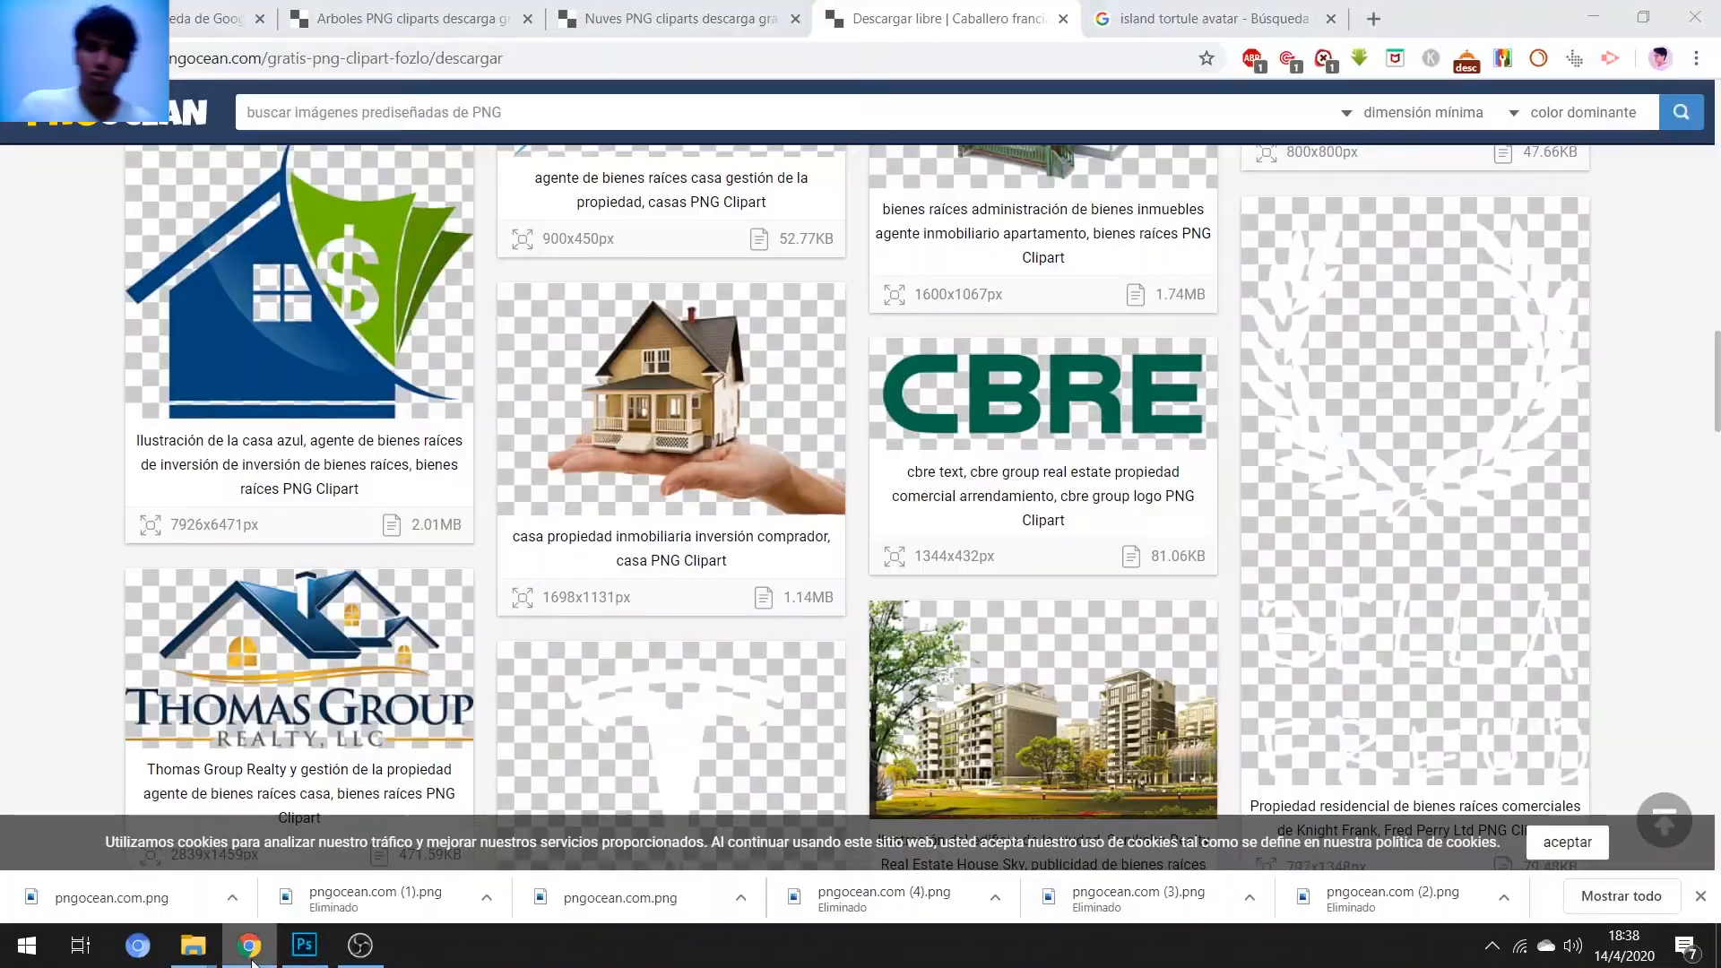
click(193, 946)
click(1391, 273)
click(1264, 274)
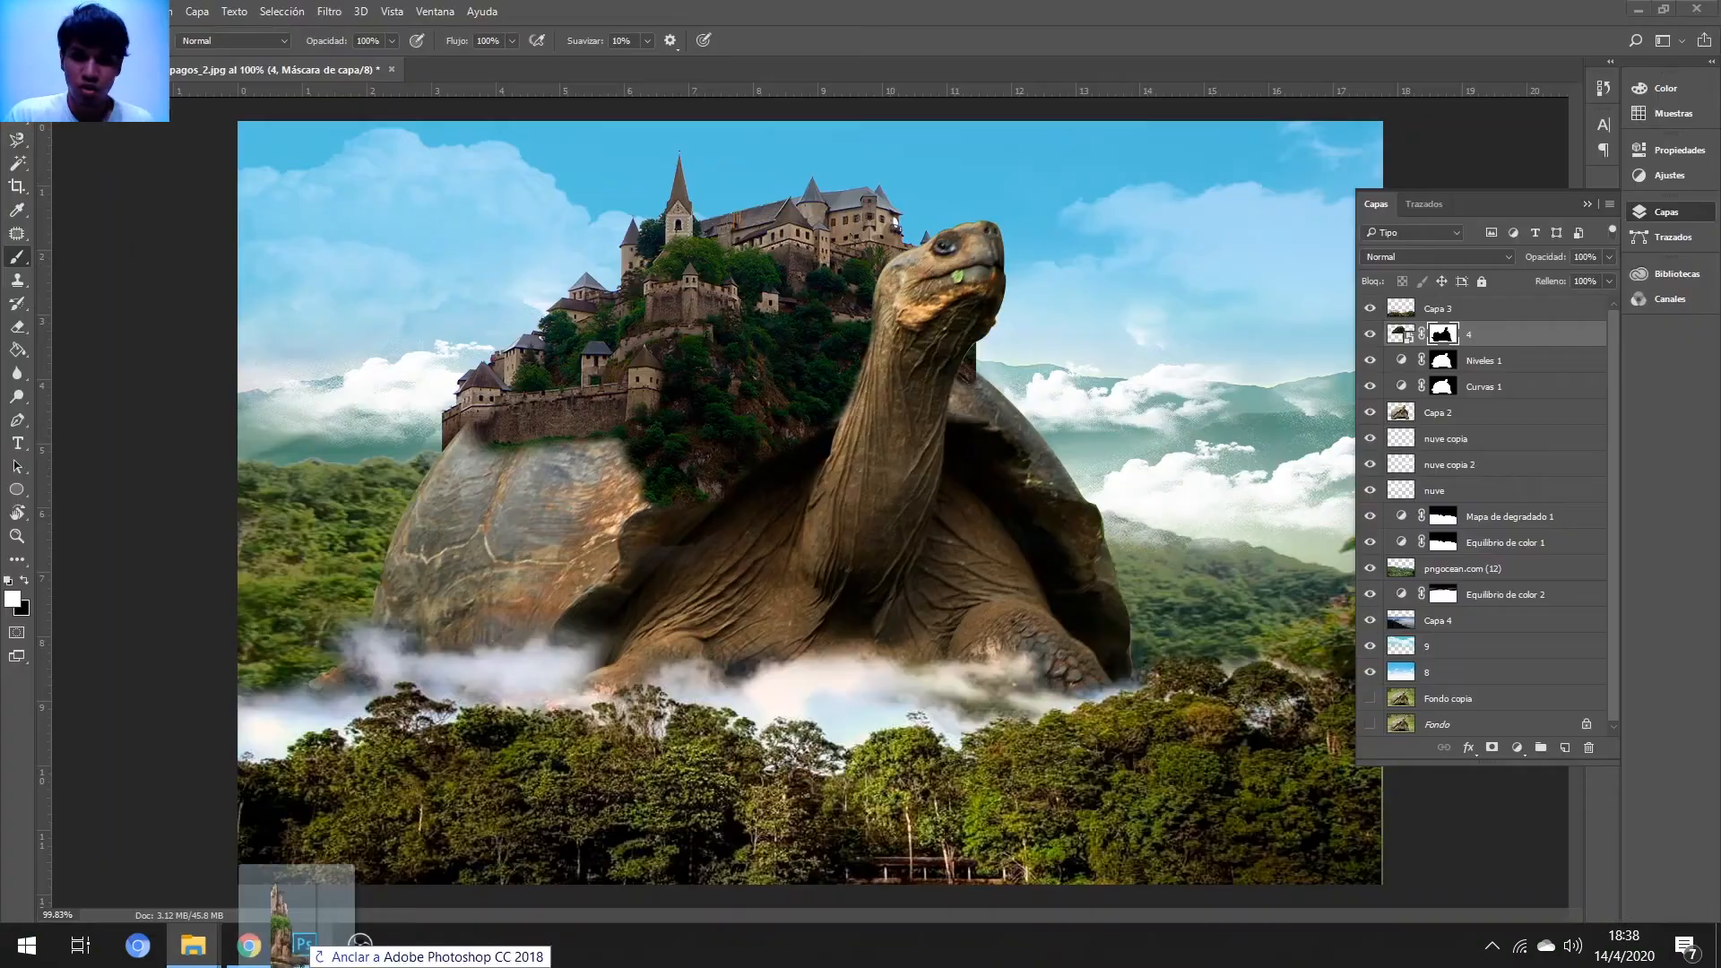
right_click(411, 351)
click(547, 622)
- Scale down the rocky cliff and position it at the shell's rear edge beside the castle wall
drag(557, 296, 400, 535)
drag(336, 595, 447, 401)
drag(476, 320, 434, 412)
drag(391, 506, 419, 487)
key(Return)
drag(432, 548, 432, 516)
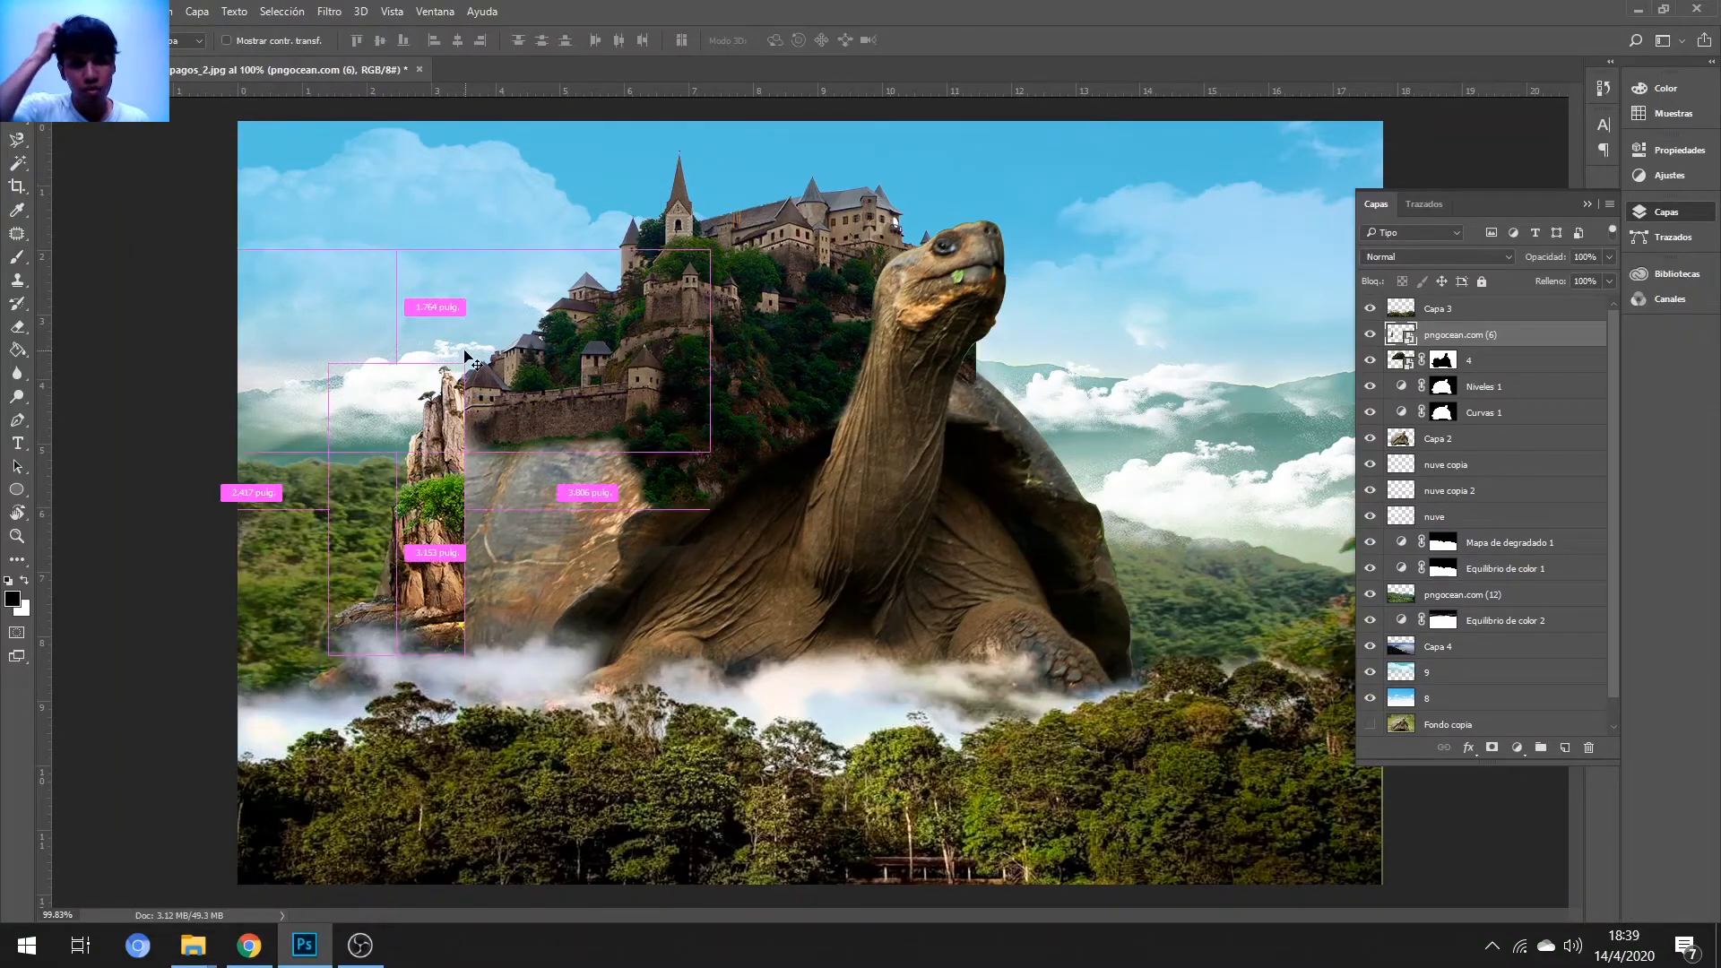
- Transform the cliff again, shortening it and fitting it beneath the end of the castle wall
key(ctrl+t)
drag(464, 361, 461, 406)
drag(462, 528, 488, 529)
drag(467, 530, 445, 532)
key(Return)
- Rasterize the cliff layer pngocean.com (6), erase its protruding rocky base and shift it slightly outward from the shell
right_click(1404, 335)
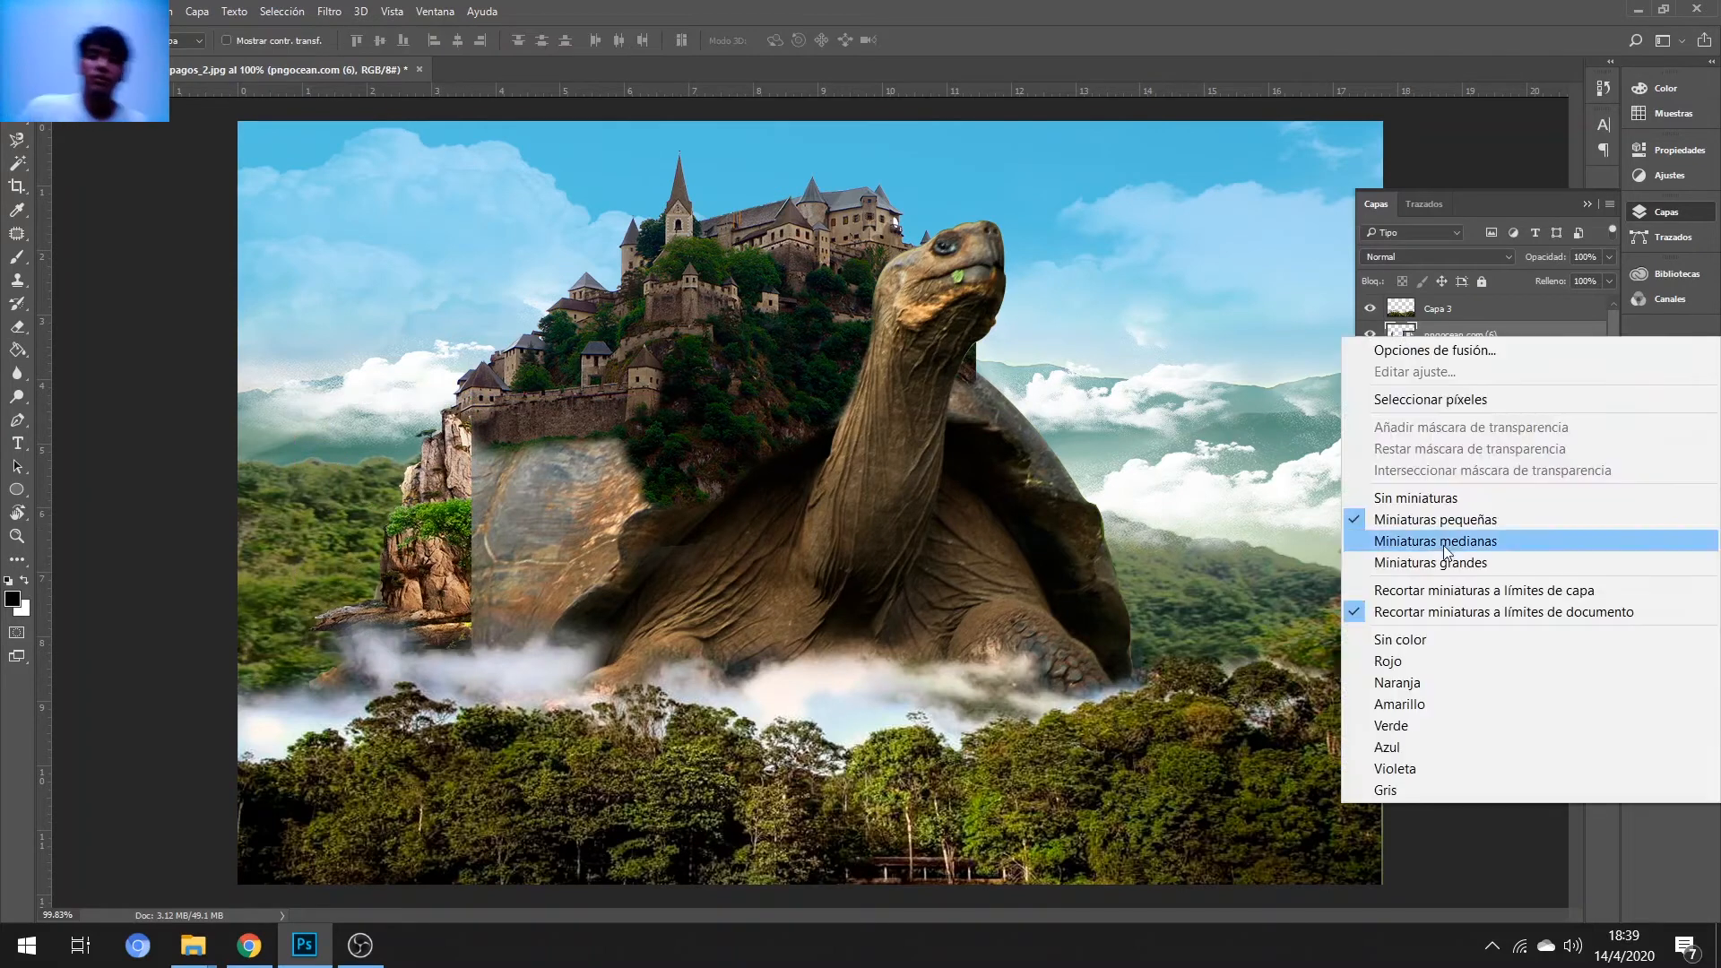
right_click(1445, 335)
click(949, 500)
key(e)
drag(325, 621, 369, 627)
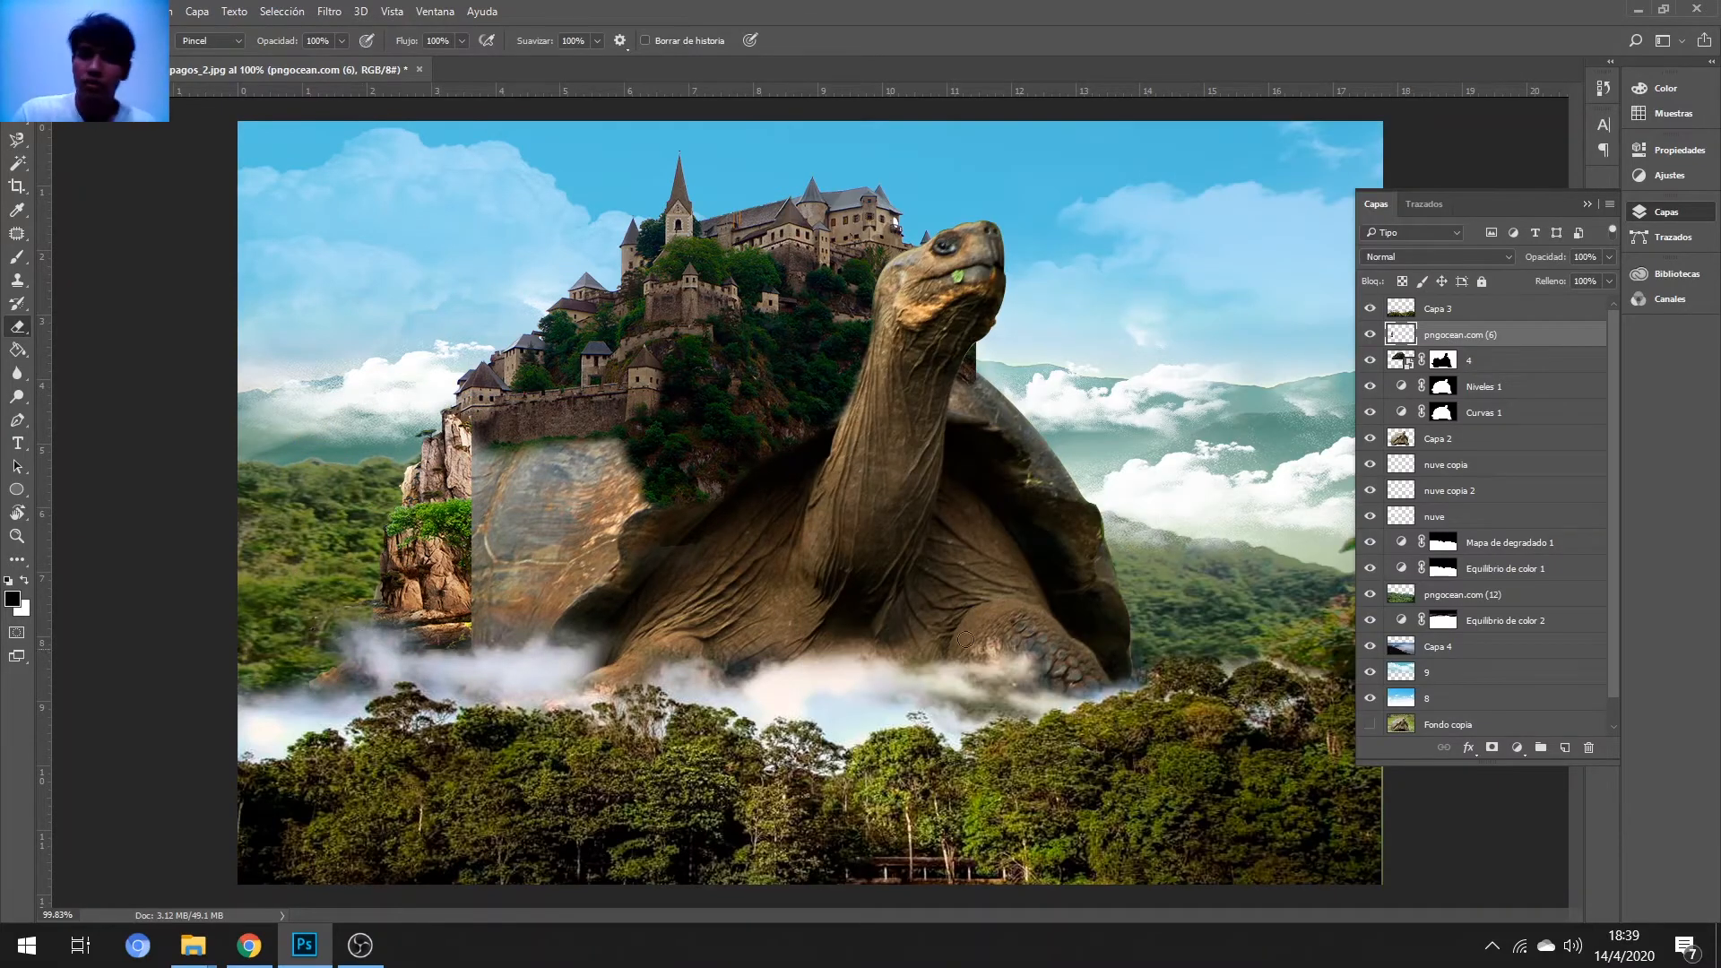
key(v)
drag(433, 541, 425, 541)
key(e)
drag(356, 600, 441, 676)
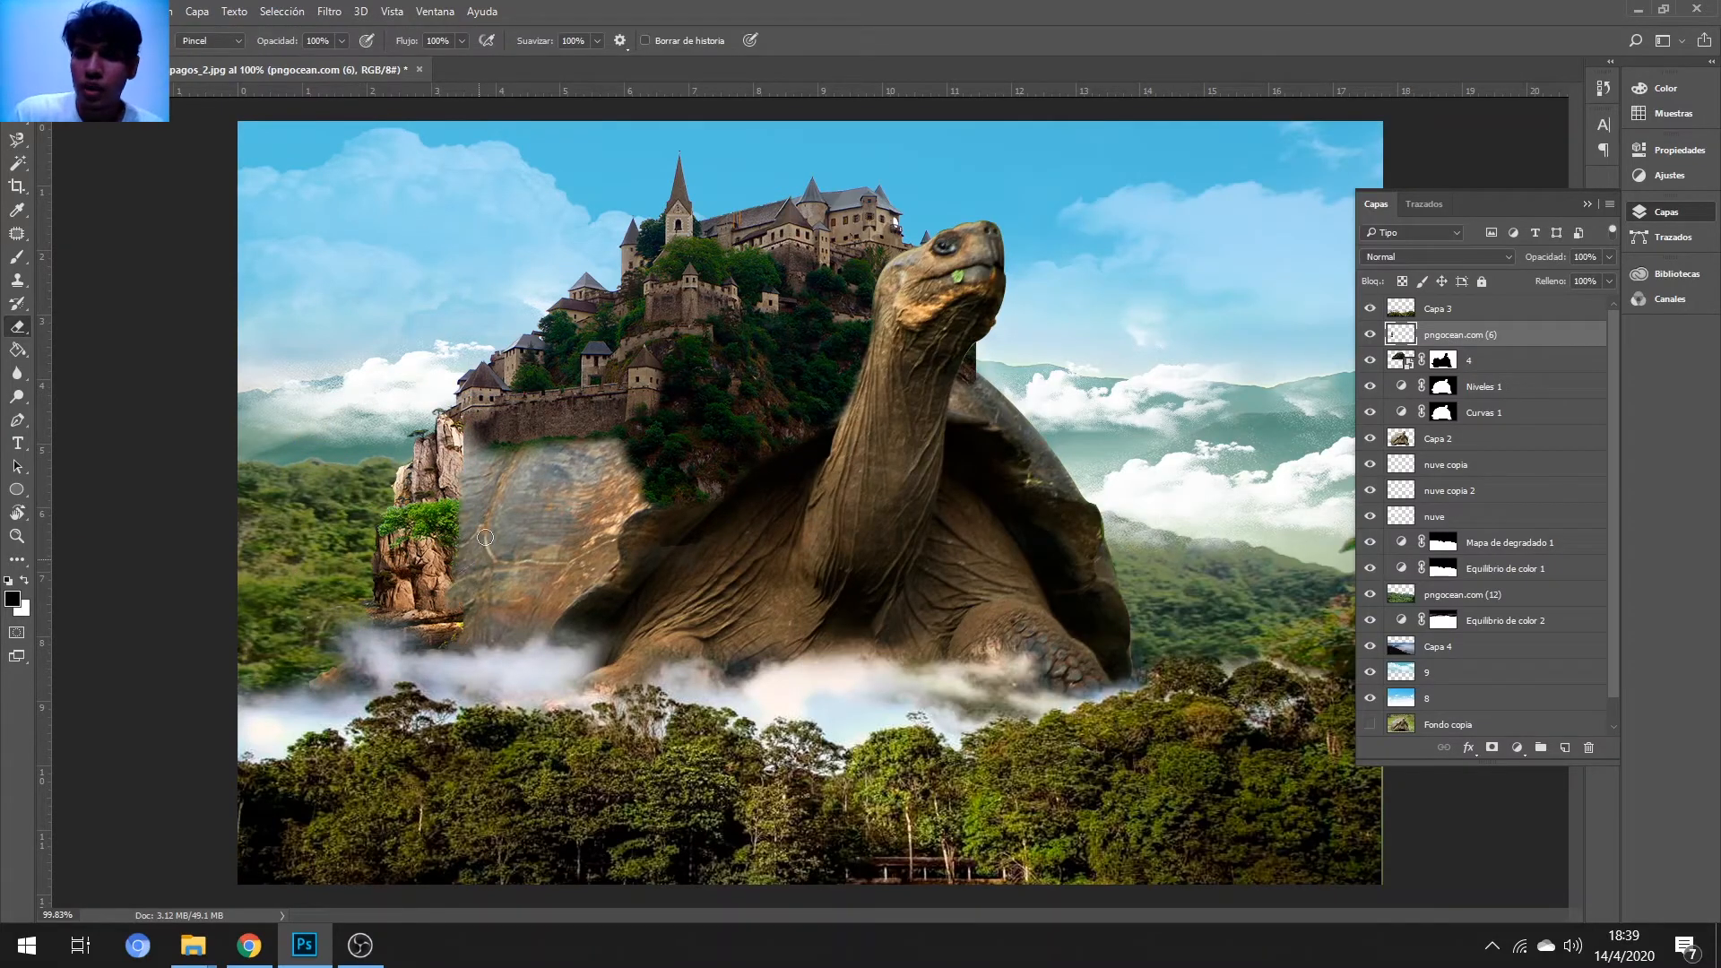
- Place the tree collection pngocean.com (2) from File Explorer and position it over the tortoise
click(193, 944)
click(766, 261)
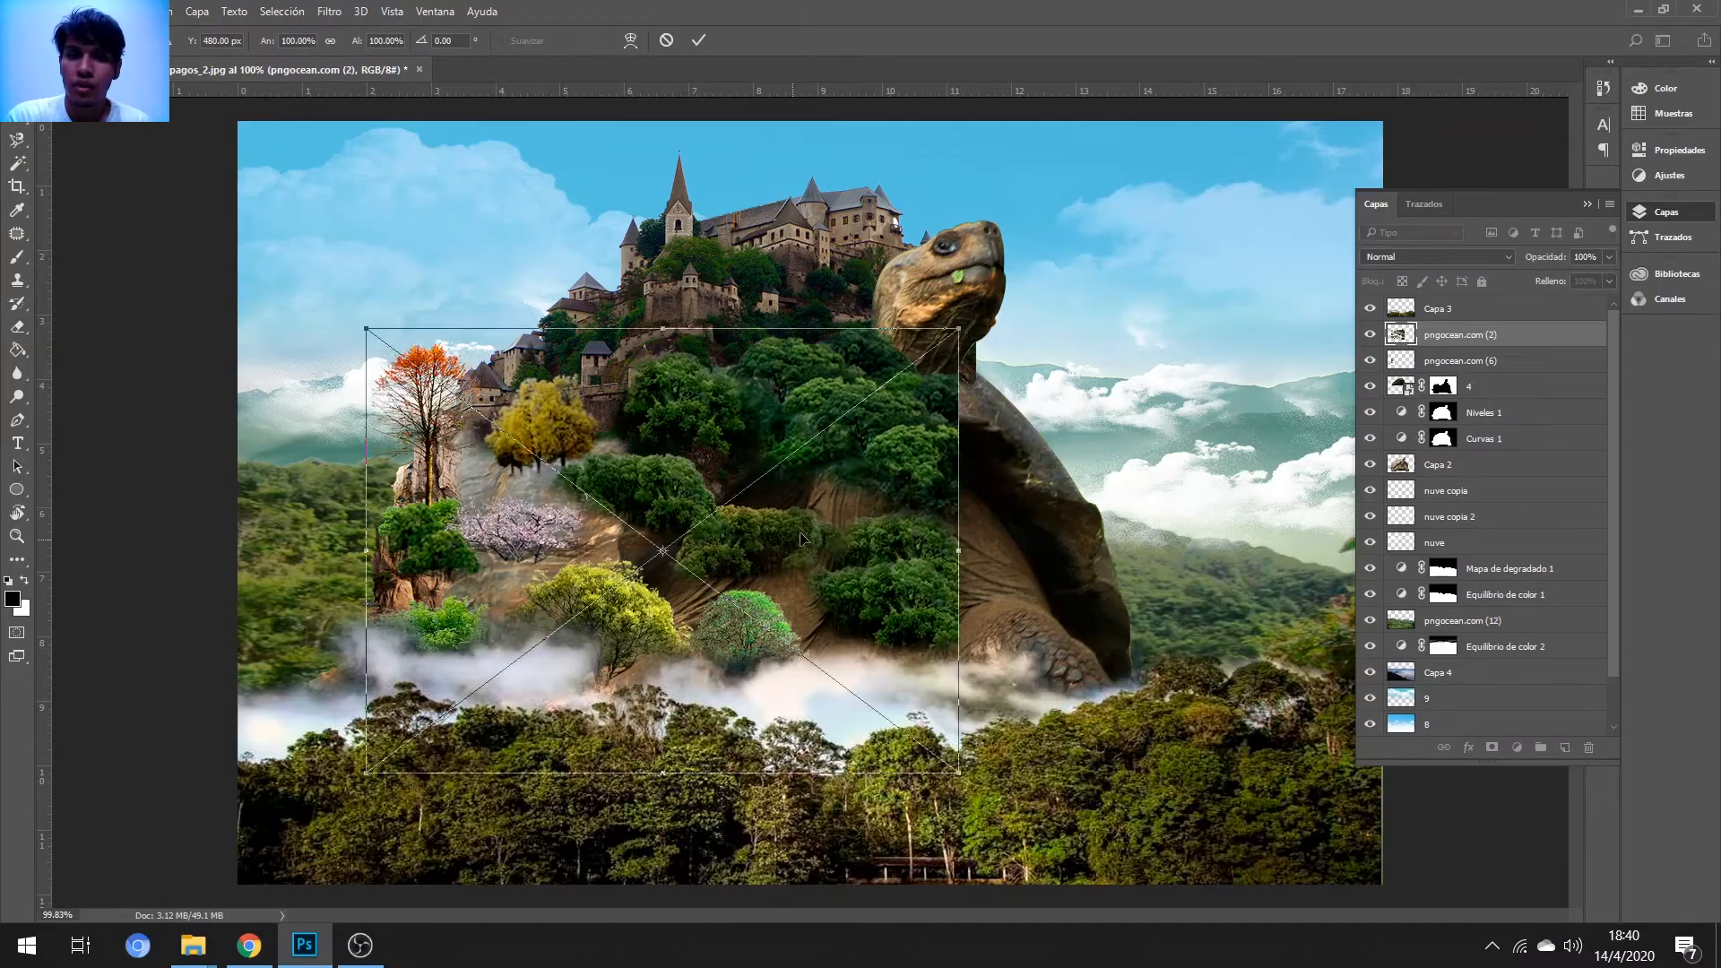
key(v)
drag(1002, 383, 993, 360)
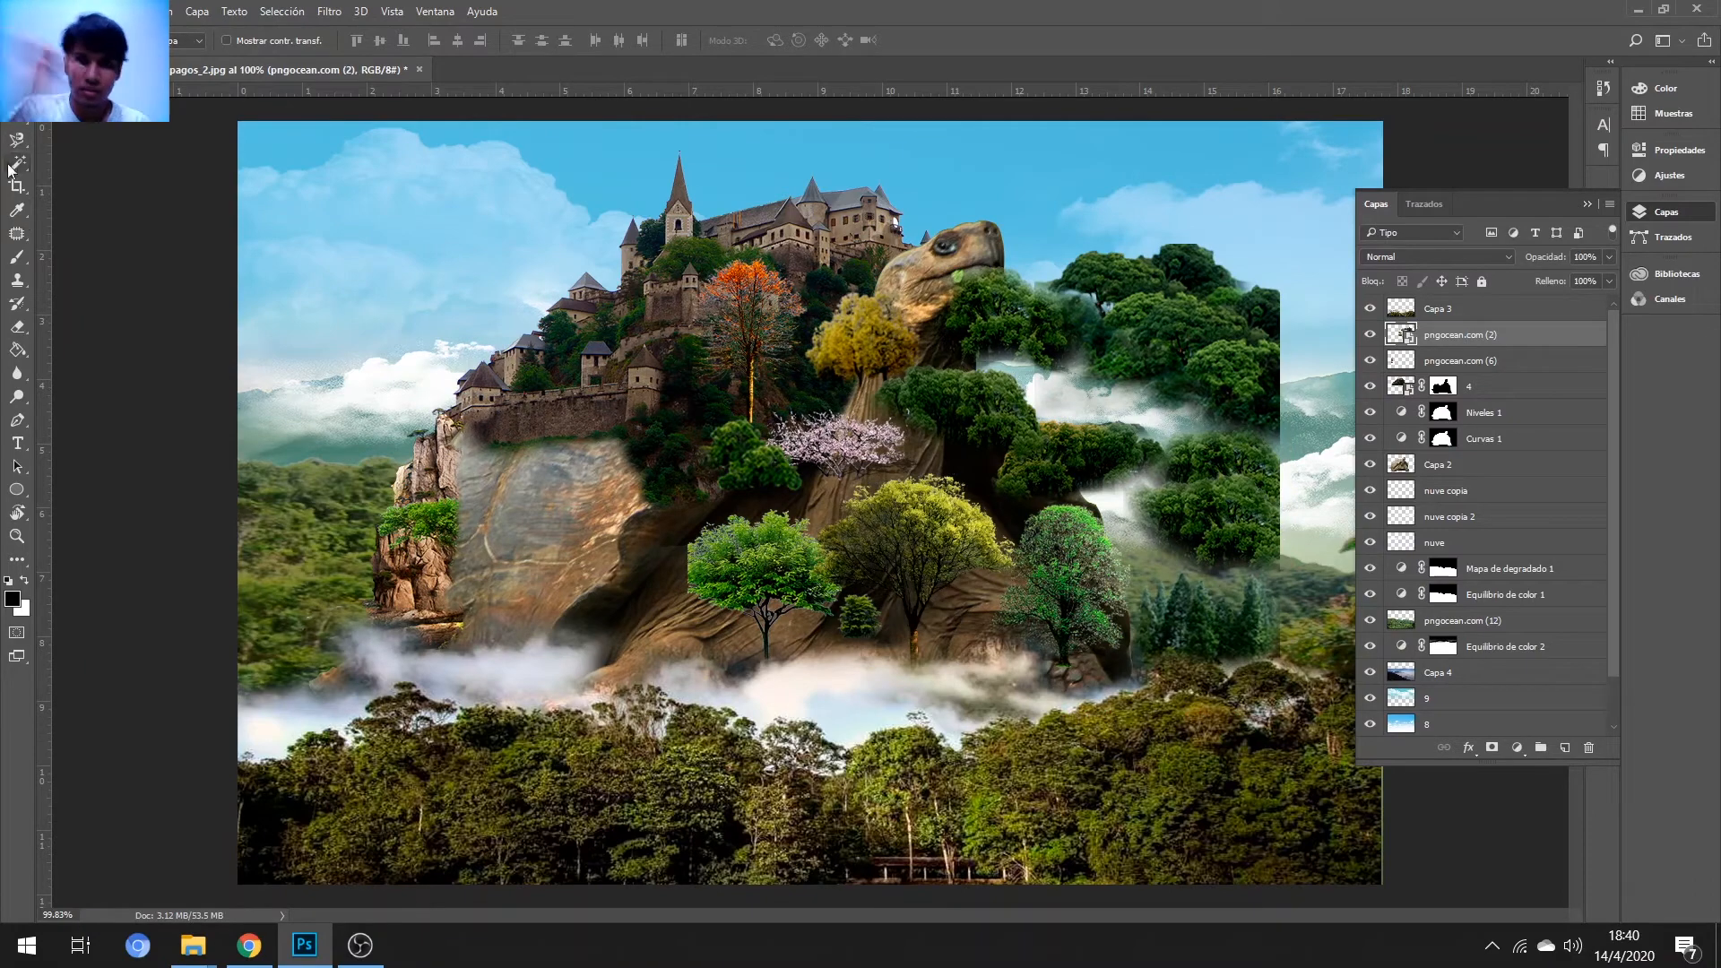
- Outline two groups of green bushes in the tree collection and copy each to its own layer, Capa 5 and Capa 6
key(j)
key(ctrl+j)
drag(1068, 340, 1093, 308)
ctrl+click(944, 397)
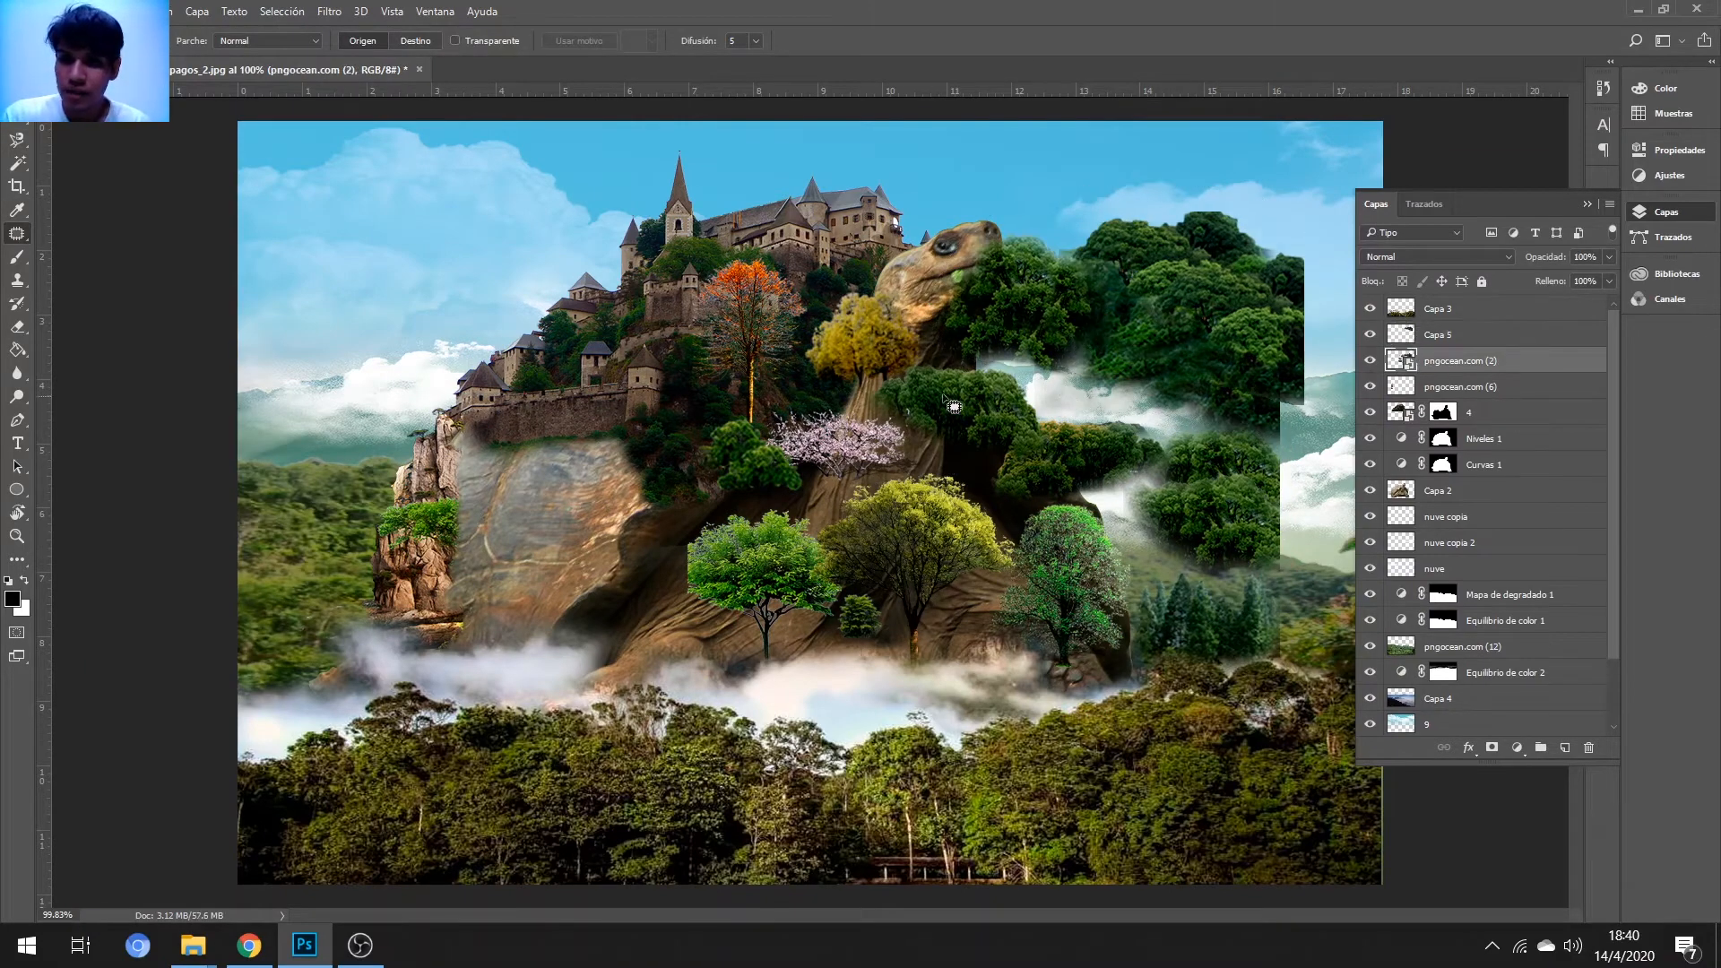
drag(950, 361, 930, 362)
key(ctrl+j)
drag(982, 403, 995, 403)
ctrl+click(889, 489)
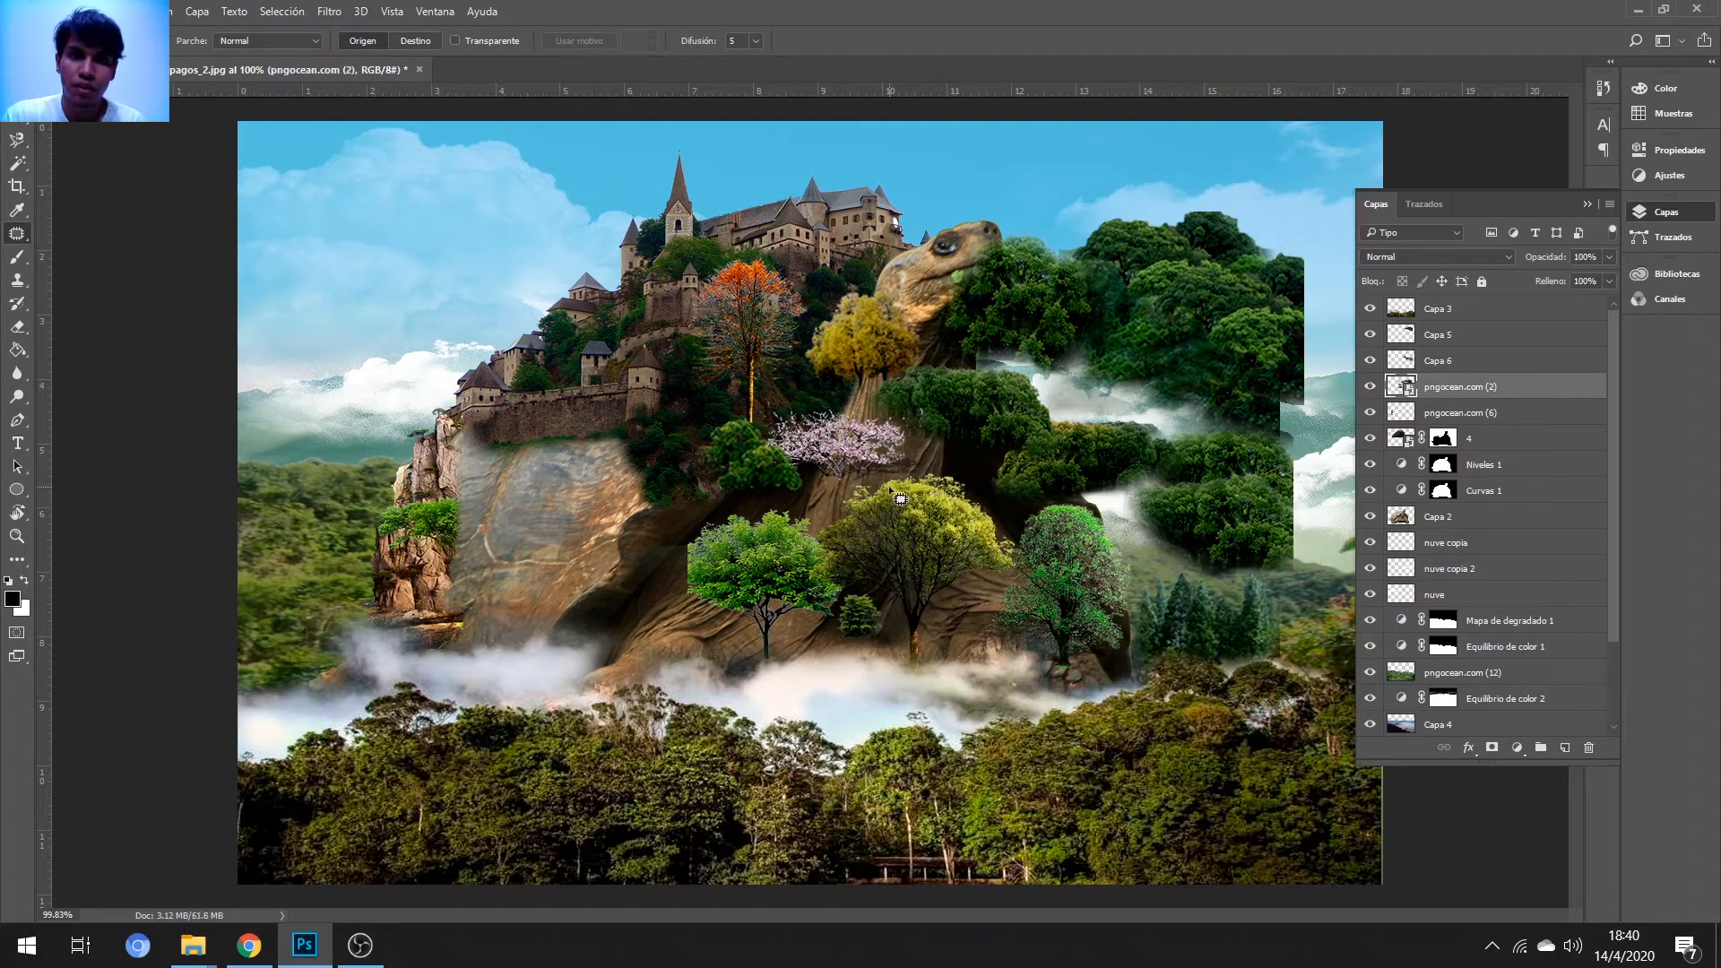
- Hide pngocean.com (2), then move the Capa 5 bushes to the castle slope and the Capa 6 bushes below the castle wall
click(1369, 386)
key(v)
click(1438, 335)
drag(1192, 309, 926, 318)
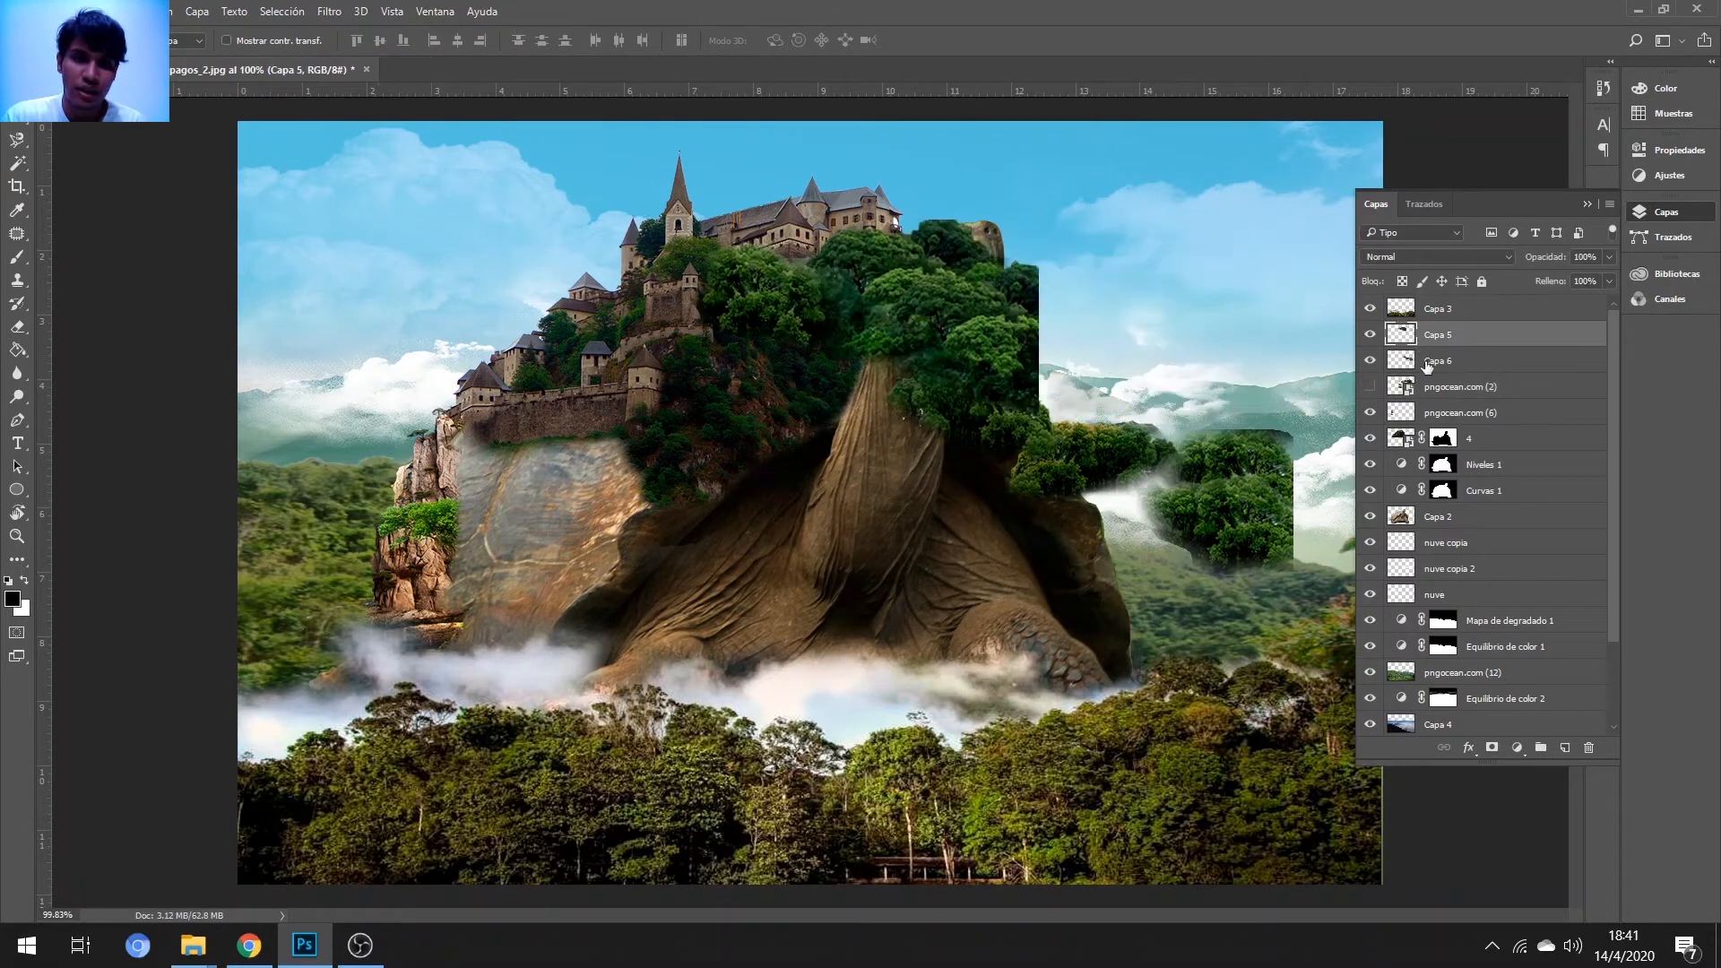
click(1427, 363)
drag(1233, 503, 523, 494)
mouse_move(524, 494)
mouse_down()
mouse_move(751, 579)
mouse_move(607, 501)
mouse_up()
- Resize the Eraser, duplicate Capa 6, hide the original, and trim and position the copy's bushes below the castle wall
key(e)
right_click(754, 326)
click(900, 373)
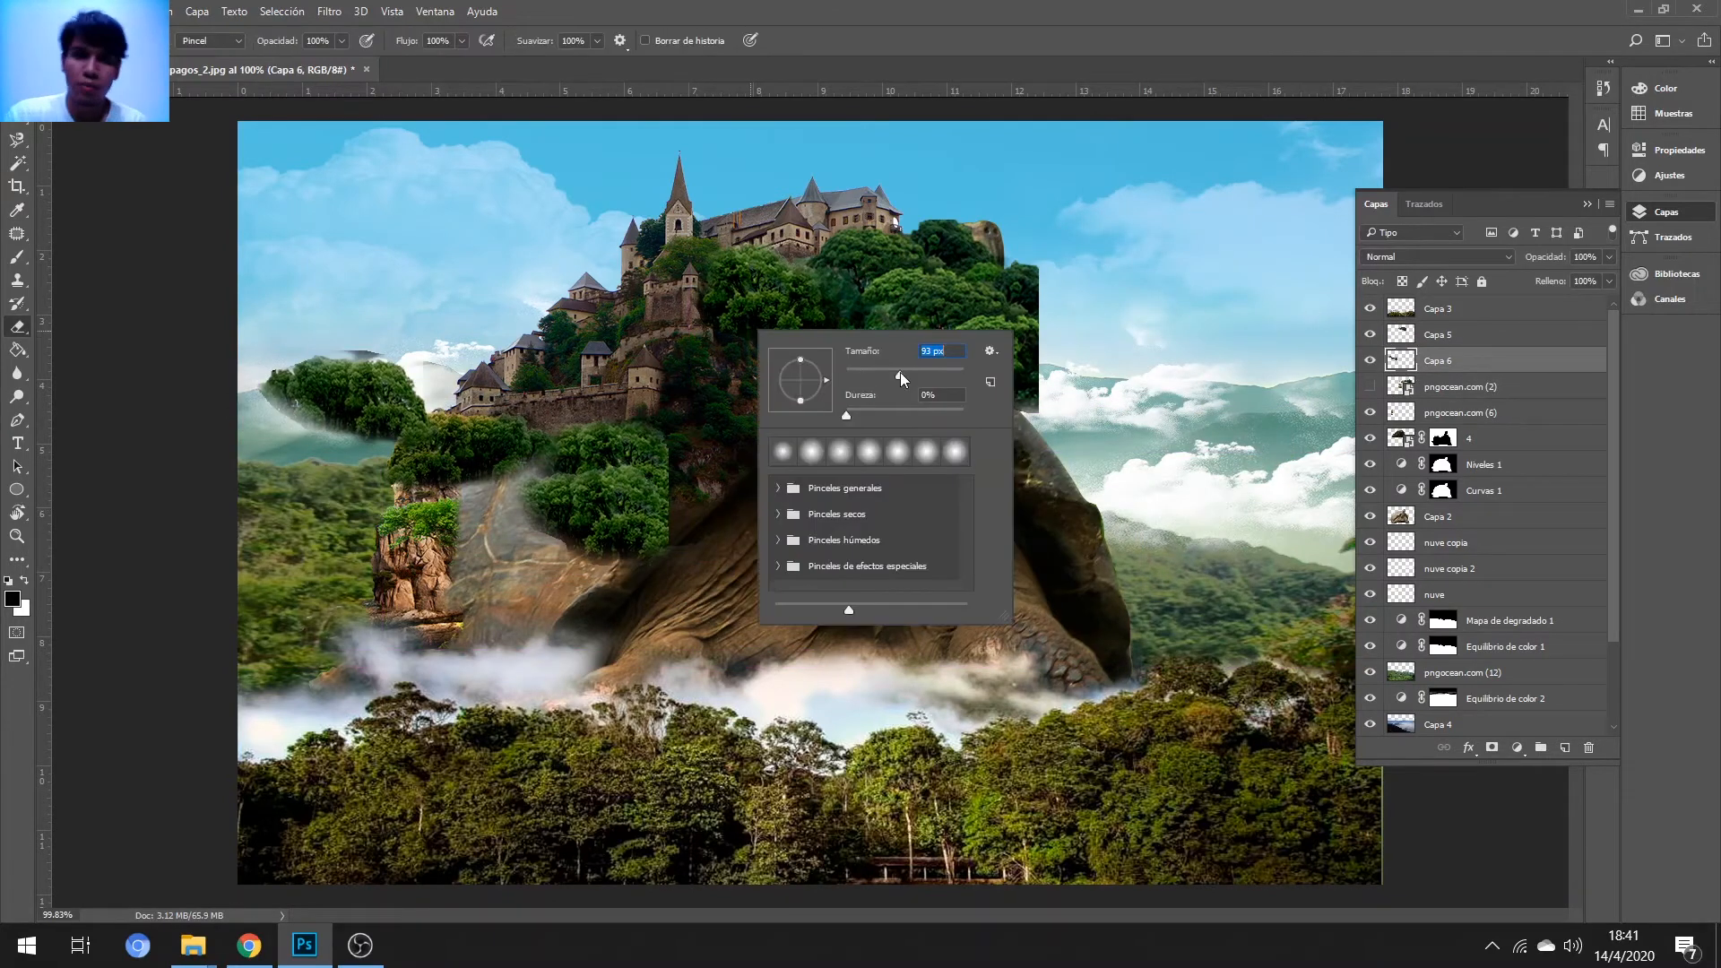
key(Return)
key(ctrl+j)
click(1369, 387)
mouse_move(403, 421)
mouse_down()
mouse_move(313, 375)
mouse_move(484, 457)
mouse_move(417, 461)
mouse_up()
key(v)
mouse_move(406, 411)
mouse_down()
mouse_move(312, 406)
mouse_move(418, 377)
mouse_up()
- Trim the straight-cut edges of the Capa 6 copia bushes and blend them into the shell
key(e)
key(m)
mouse_move(545, 533)
mouse_down()
mouse_move(522, 540)
mouse_move(517, 494)
mouse_up()
key(v)
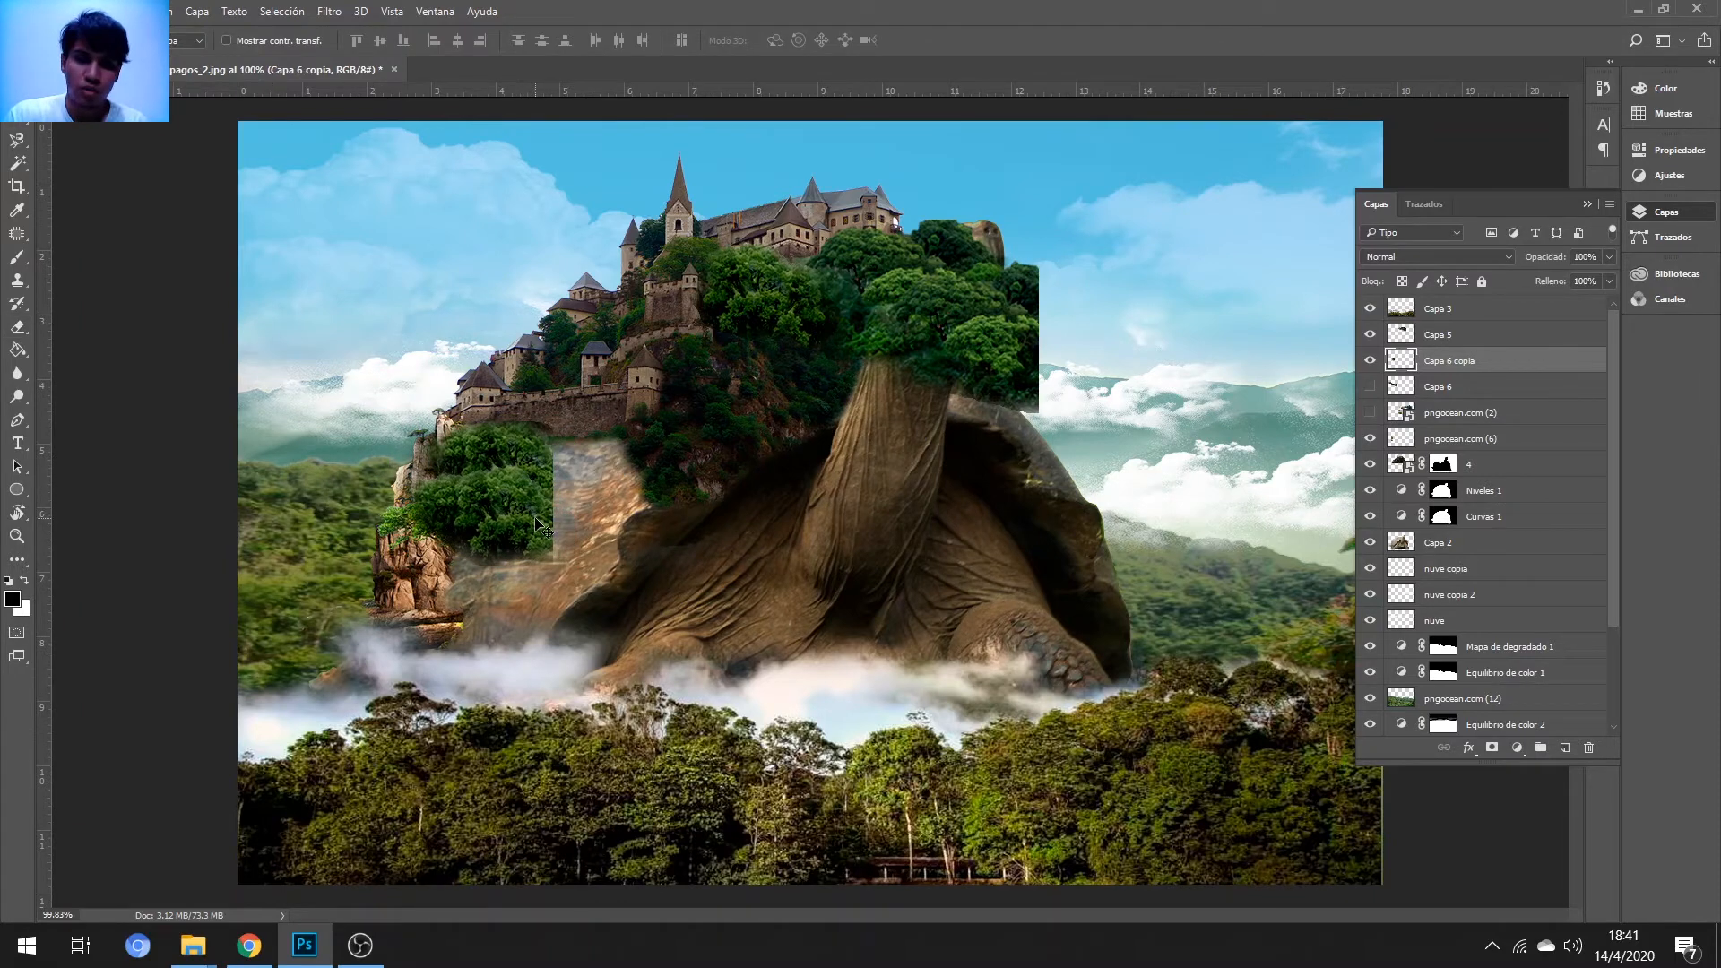
key(e)
mouse_move(549, 564)
mouse_down()
mouse_move(572, 448)
mouse_move(563, 506)
mouse_move(609, 499)
mouse_move(529, 499)
mouse_up()
key(v)
- Duplicate Capa 6 copia, extend the bushes along the shell toward the neck and erase the overlap
key(ctrl+j)
key(e)
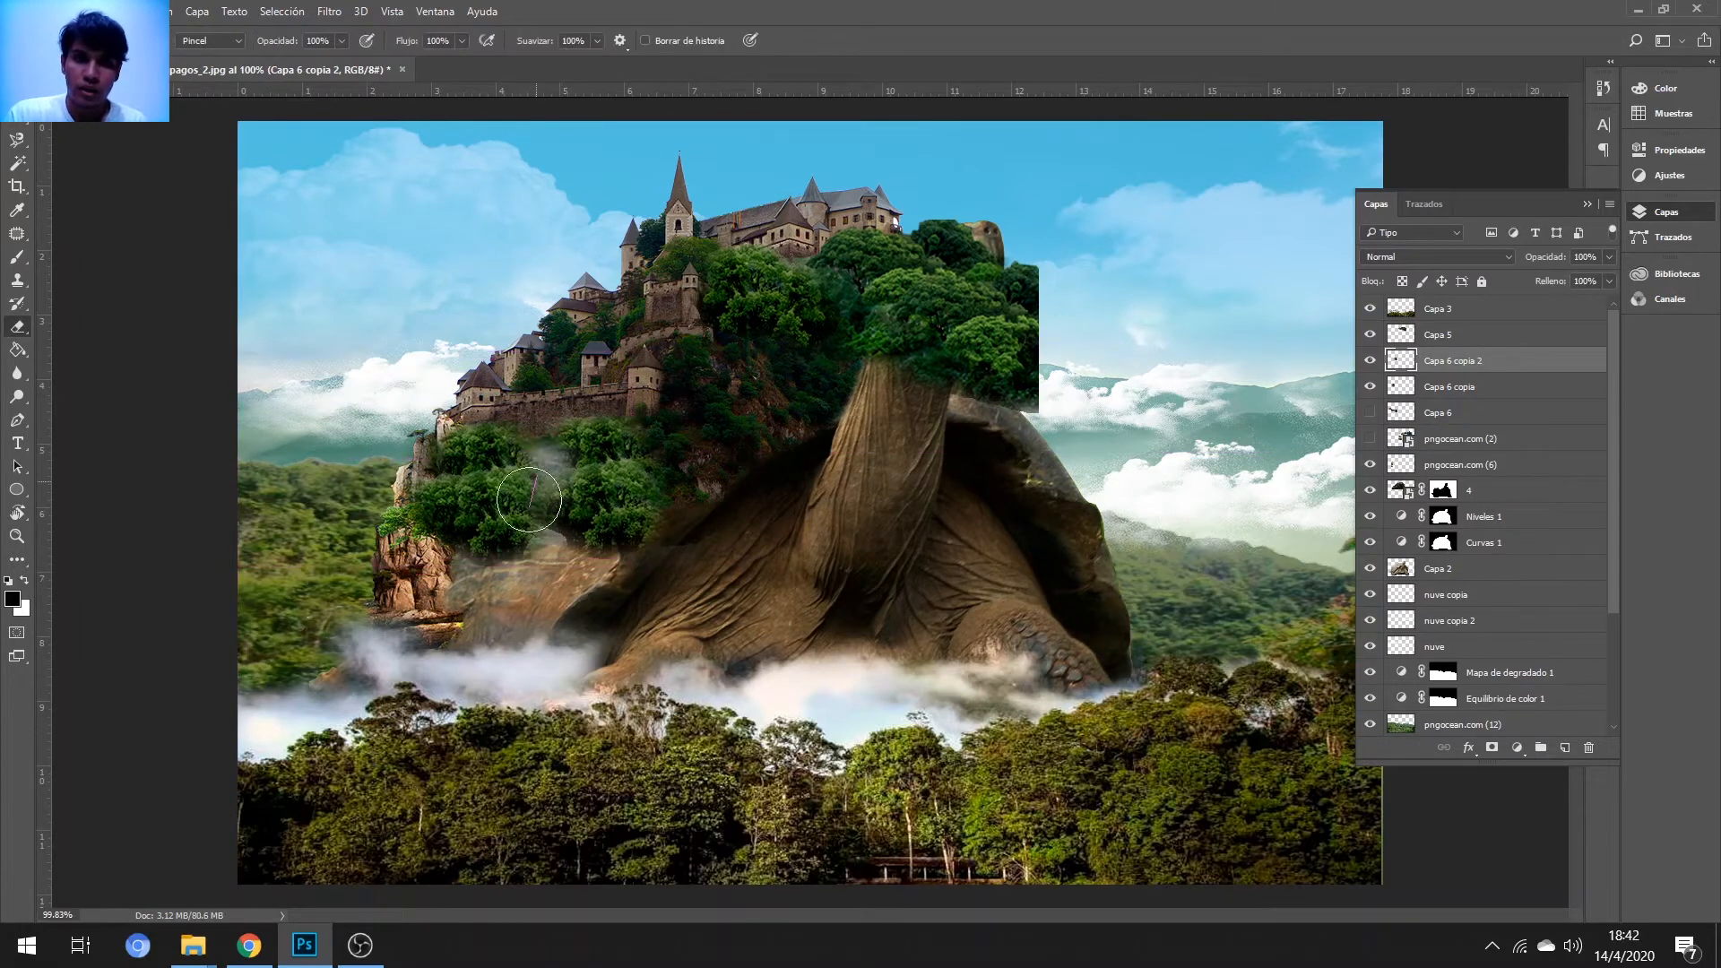
key(v)
- Show Capa 6, move it across the shell's front, duplicate it, hide the original and erase the copy's foliage over the tortoise's body
click(1370, 412)
click(1437, 412)
drag(688, 372, 1137, 524)
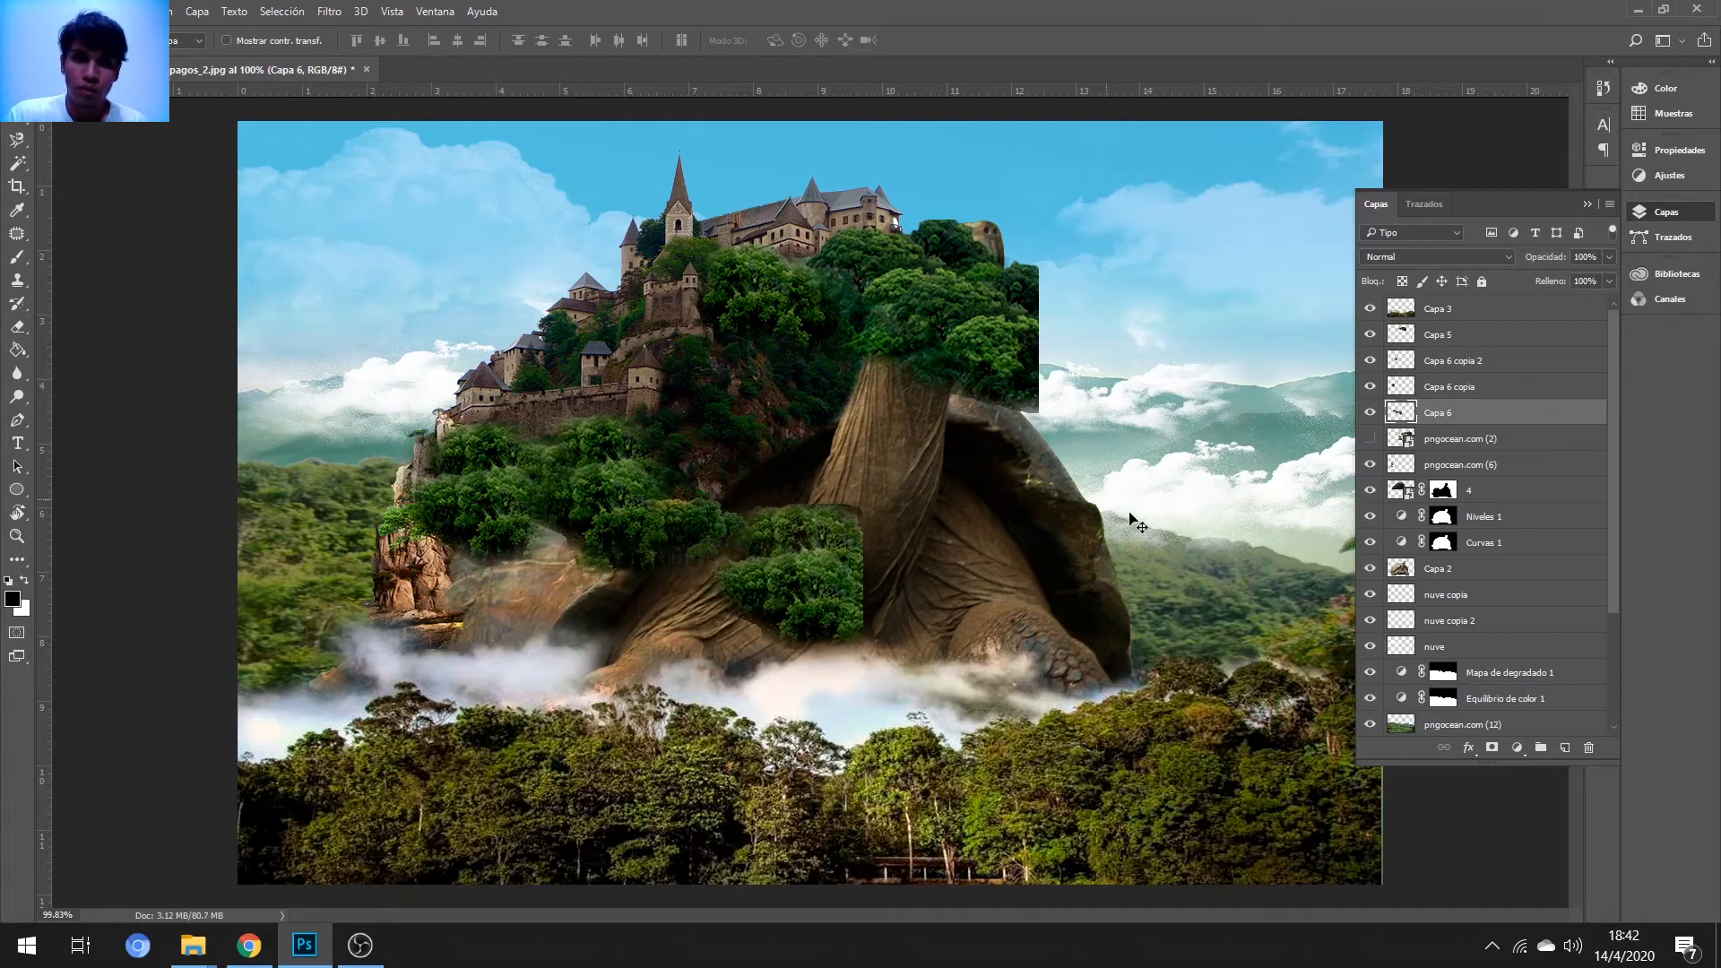
key(ctrl+j)
click(1369, 438)
key(e)
mouse_move(789, 538)
mouse_down()
mouse_move(807, 591)
mouse_move(860, 580)
mouse_up()
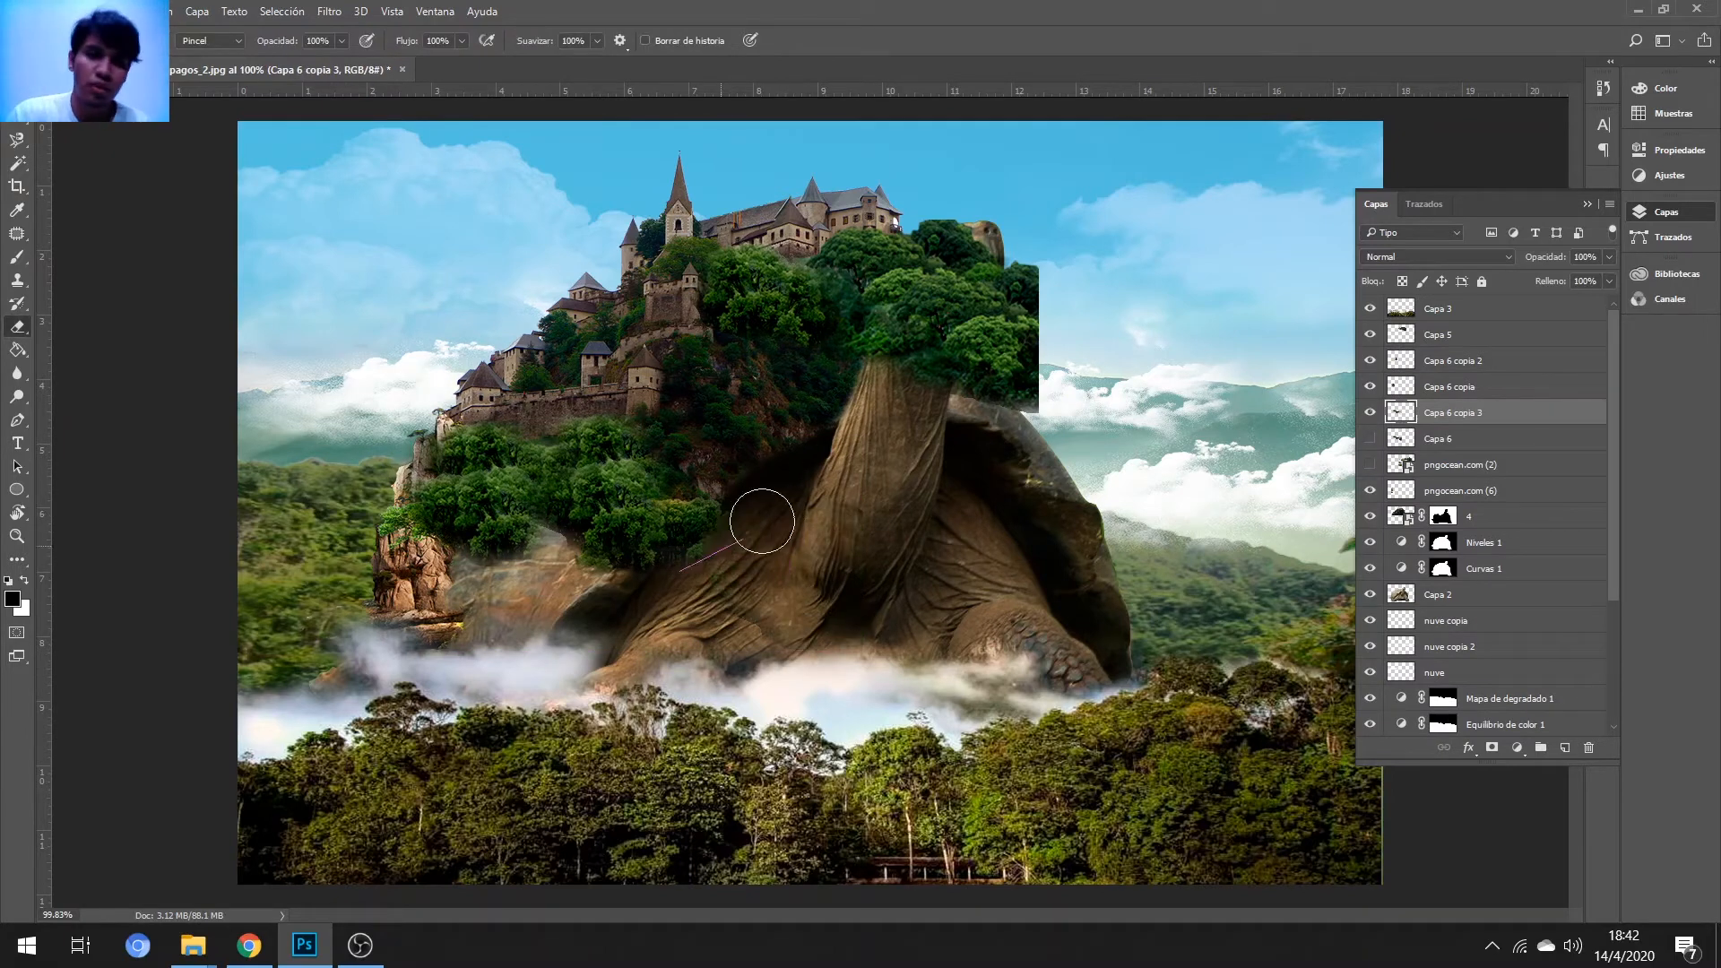
drag(762, 521, 722, 574)
- Reorder Capa 6 copia 3 directly below Capa 6 copia 2 and reposition its bushes beneath the castle
key(v)
drag(1434, 413, 1433, 407)
drag(663, 511, 480, 419)
drag(1449, 412, 1449, 376)
drag(556, 484, 609, 520)
- Erase the Capa 6 copia 3 foliage spilling toward the front leg and adjust the bushes' position on the shell
key(e)
drag(784, 591, 654, 588)
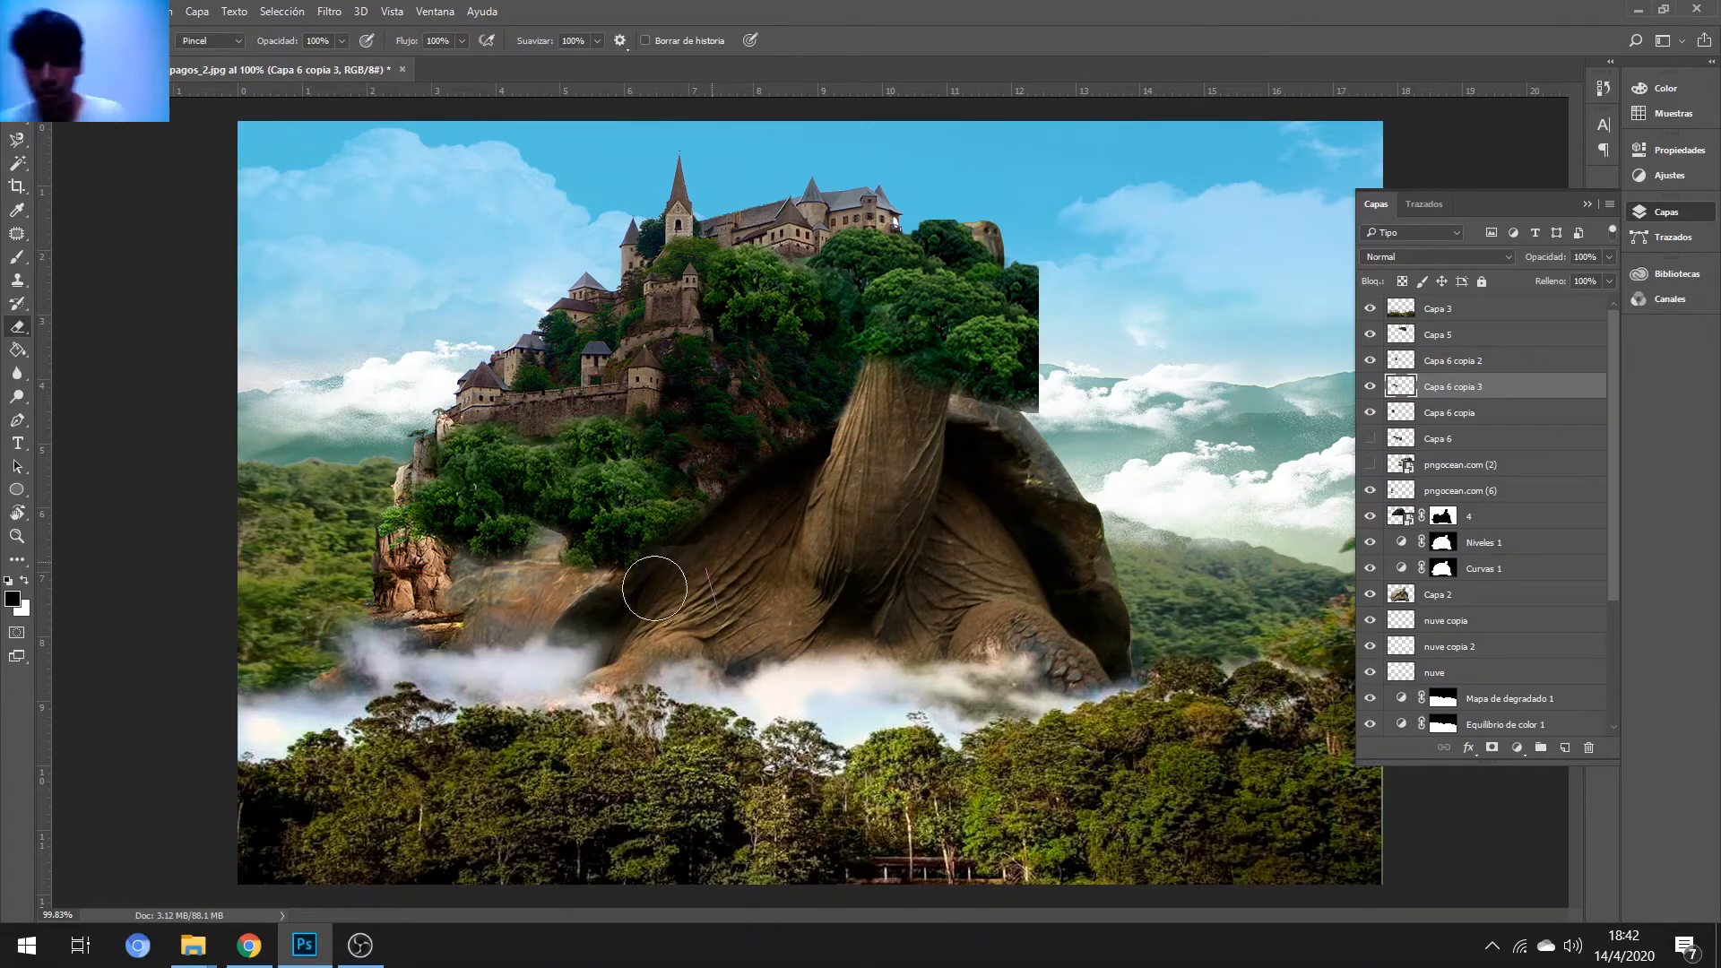
click(16, 116)
mouse_move(542, 477)
mouse_down()
mouse_move(466, 507)
mouse_move(498, 473)
mouse_move(453, 527)
mouse_move(578, 517)
mouse_up()
key(e)
click(651, 611)
key(v)
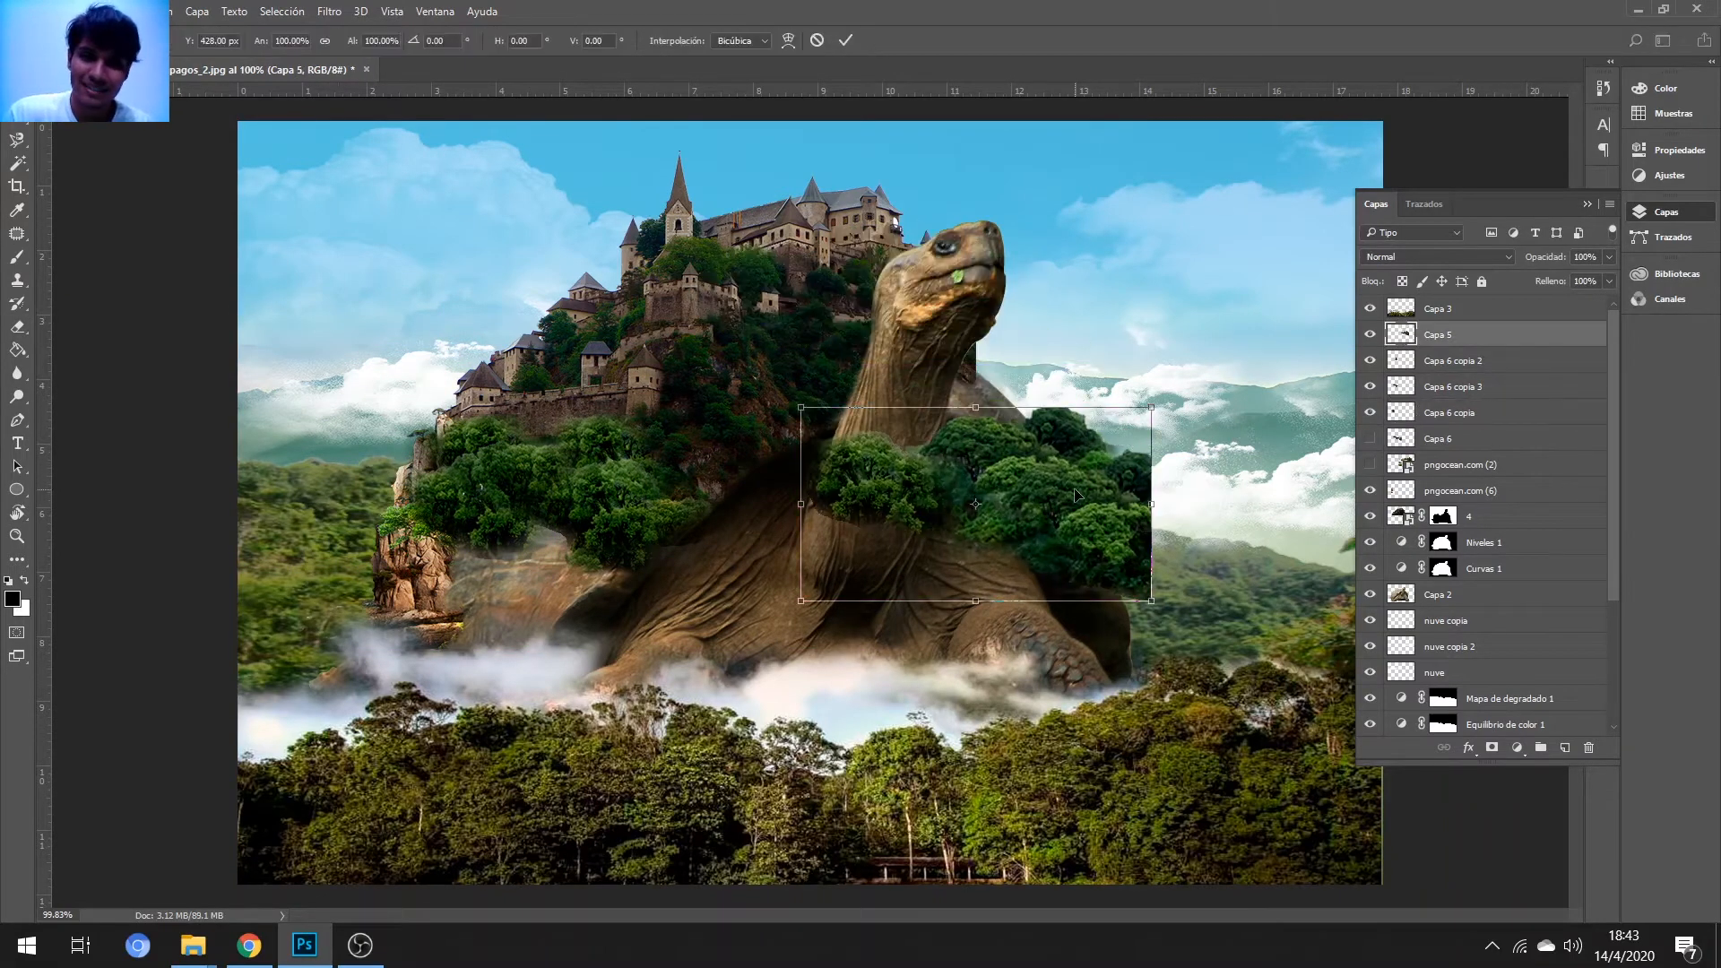
- Rotate a copy of the Capa 5 bushes along the shell behind the neck and mask out the foliage covering the tortoise
key(ctrl+t)
drag(1162, 430, 1174, 552)
drag(1034, 546, 1093, 507)
key(Return)
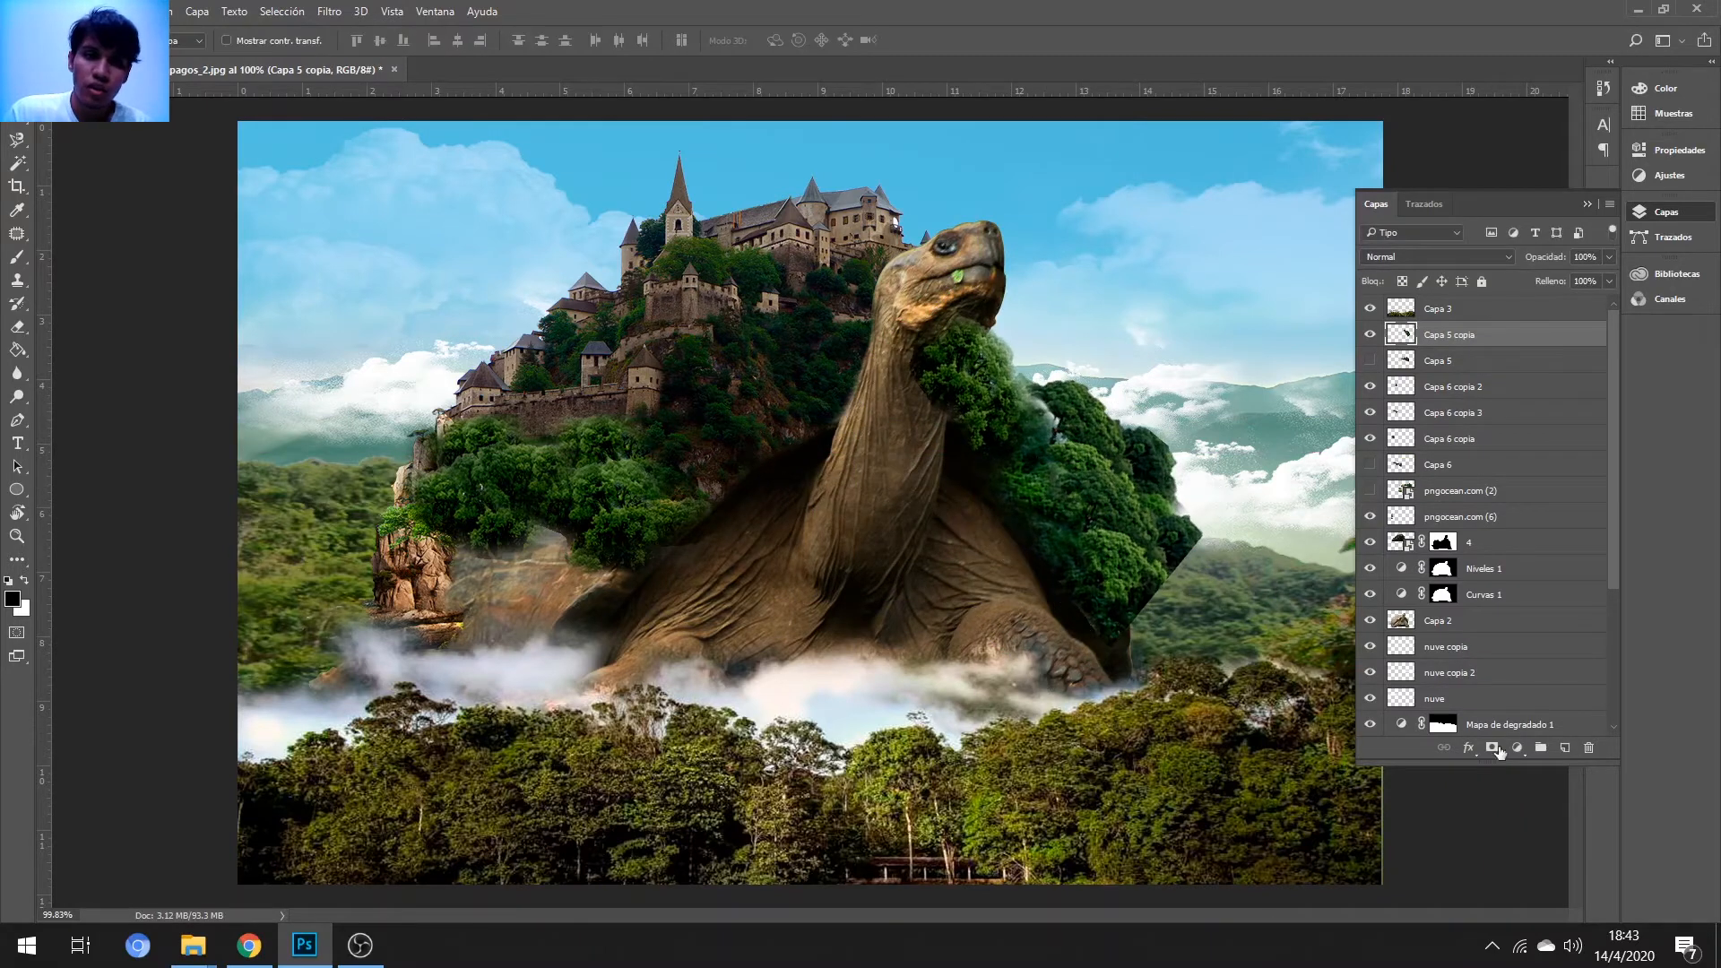
click(1492, 748)
key(e)
- Warp Capa 5 copia to follow the shell's curve and reposition the bushes behind the neck
key(ctrl+t)
right_click(1056, 485)
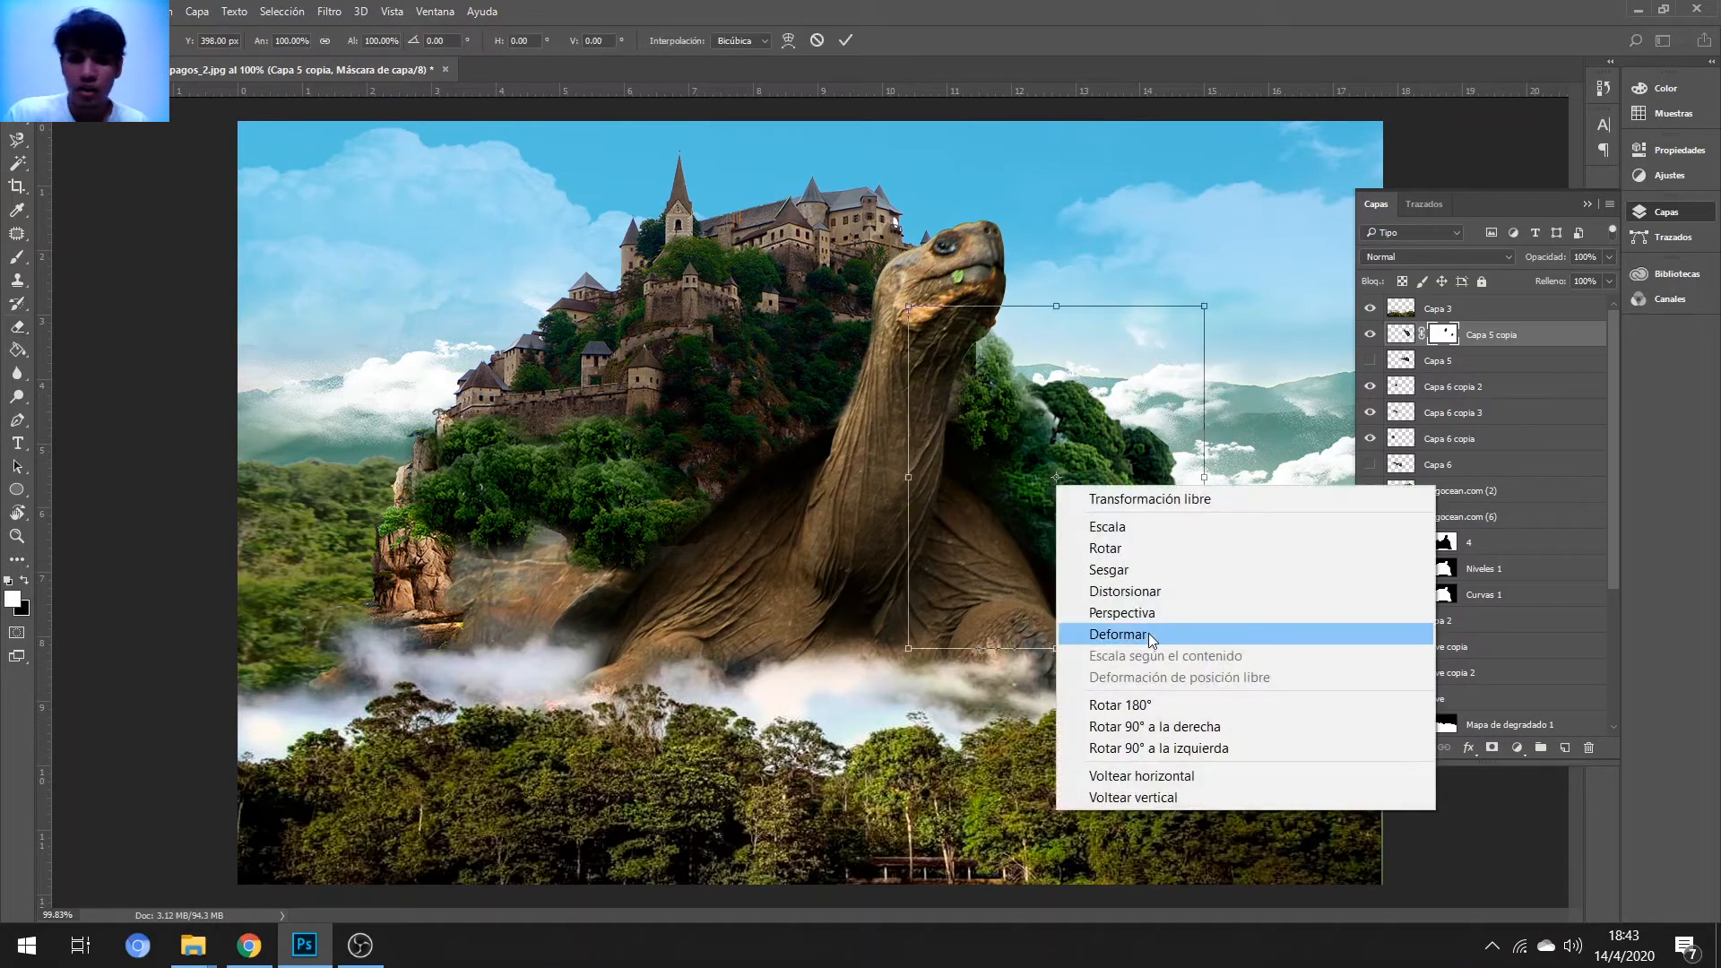
click(1153, 634)
drag(1024, 558, 1027, 513)
drag(908, 420, 856, 436)
drag(1105, 648, 1114, 526)
drag(1204, 648, 1165, 608)
key(Return)
key(v)
right_click(1140, 538)
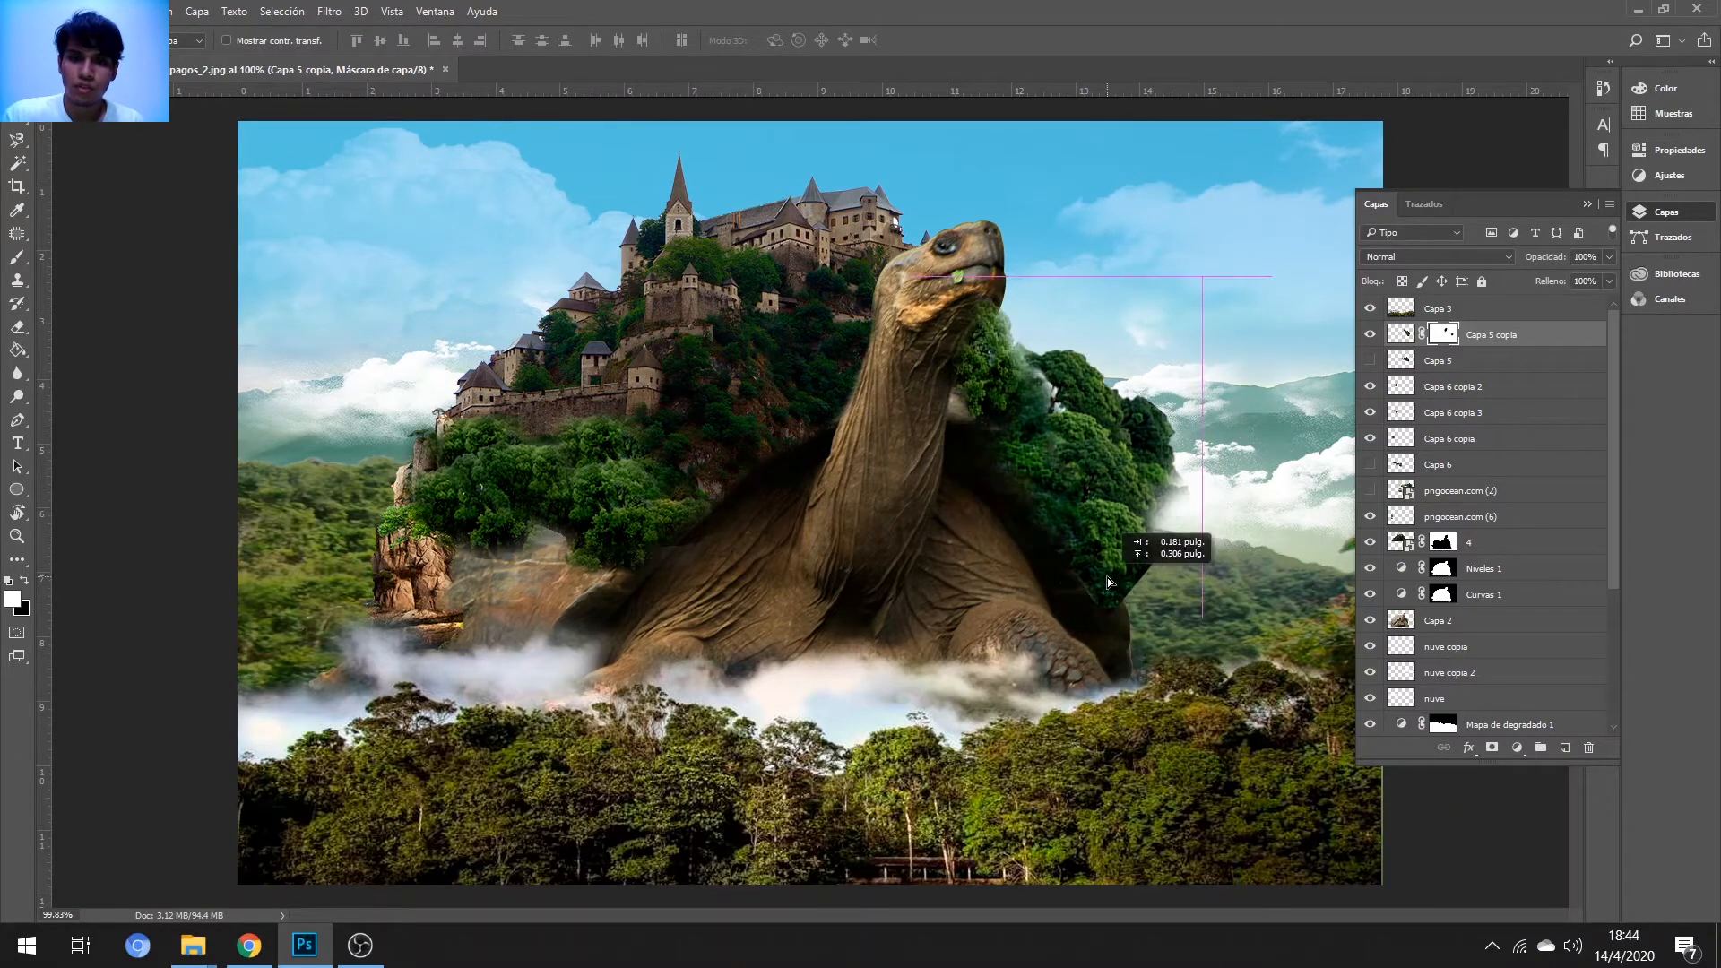
click(1161, 547)
- Paint black on the Capa 5 copia mask to remove foliage overlapping the tortoise's neck
key(e)
key(x)
scroll(1165, 582, up, 5)
ctrl+click(909, 638)
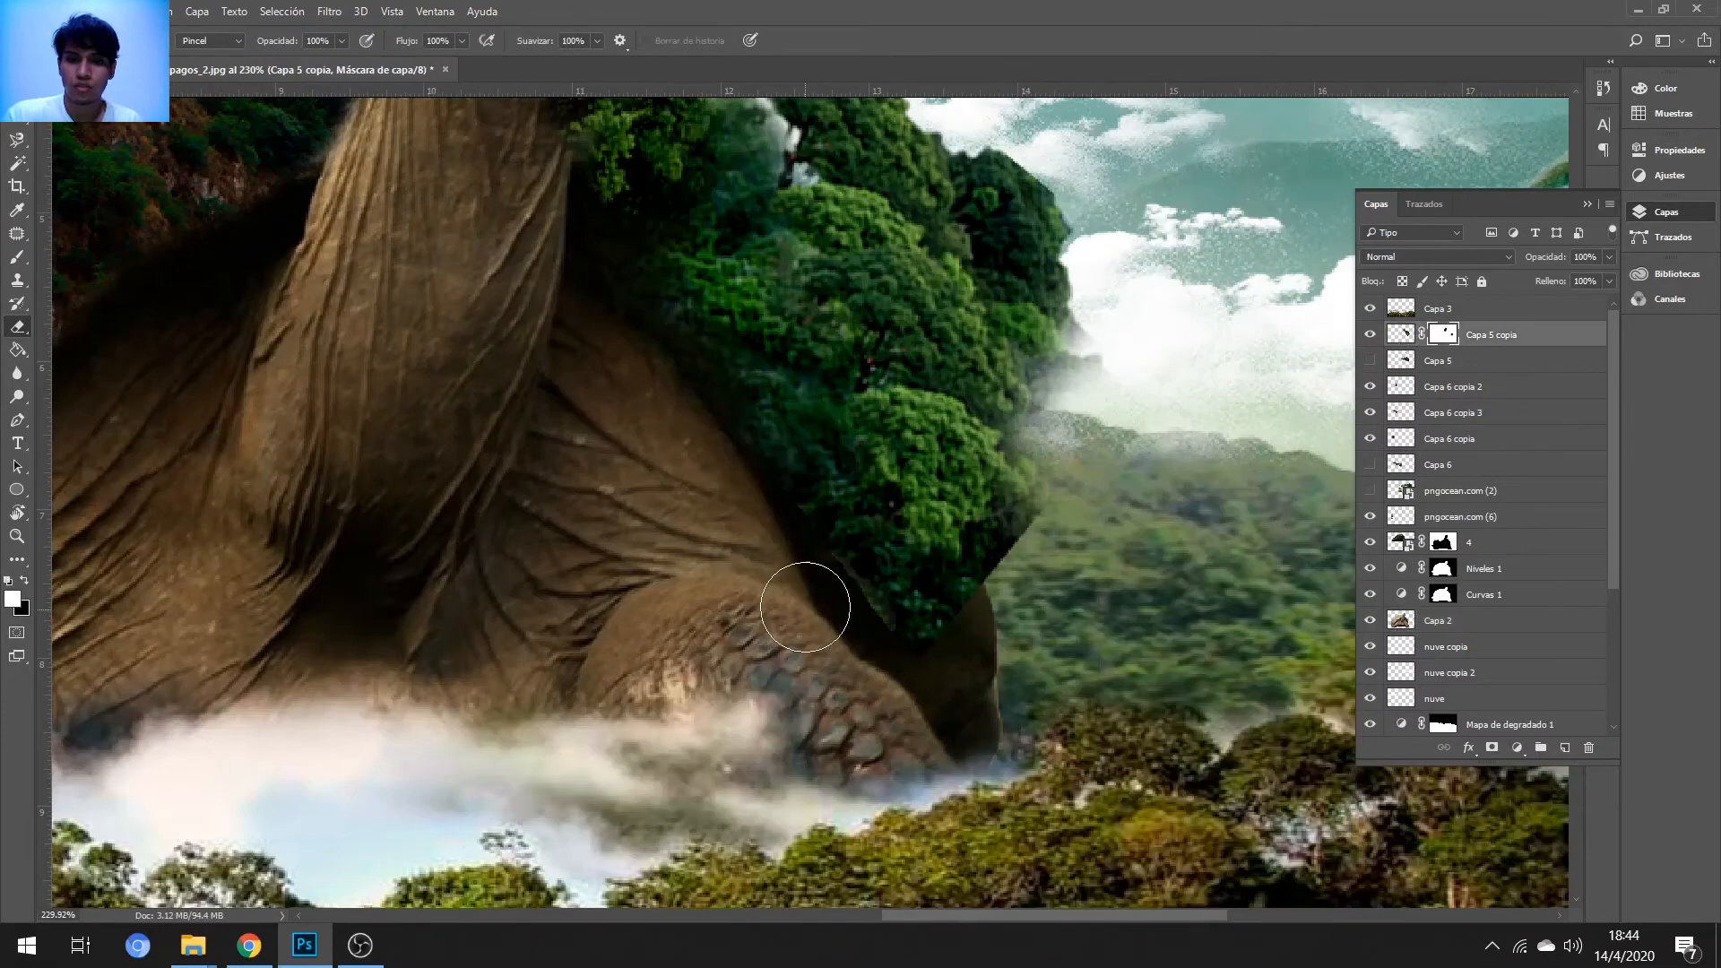
key(b)
scroll(485, 448, up, 5)
drag(627, 134, 592, 233)
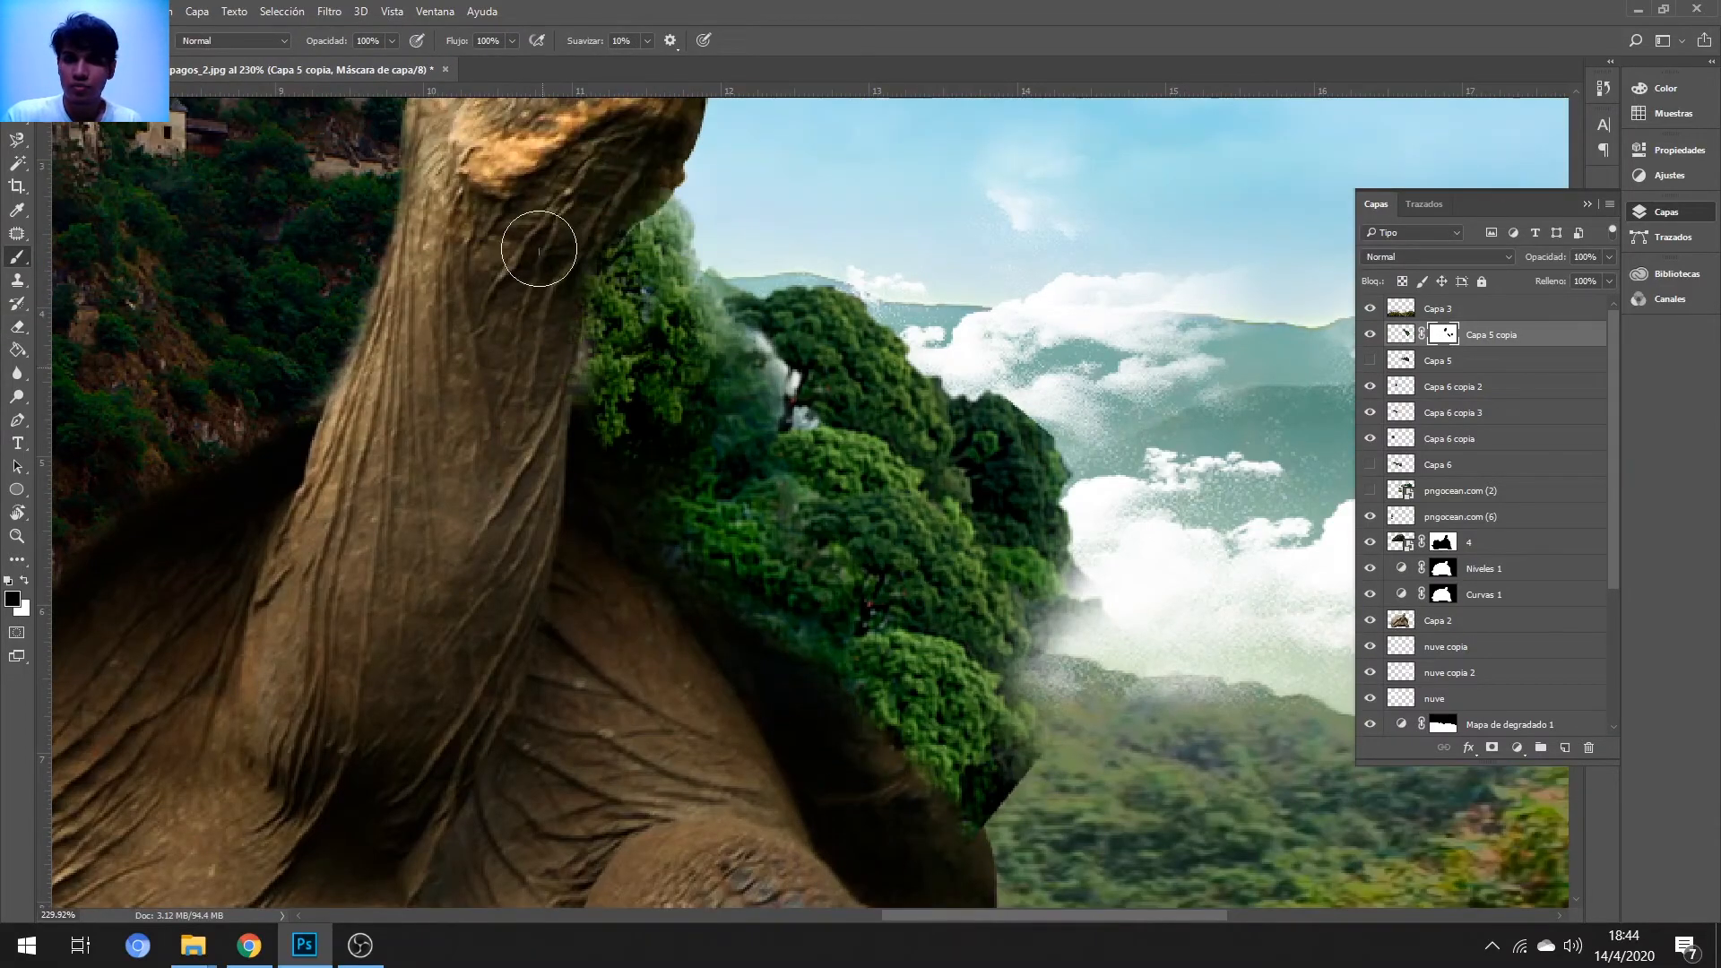
- Refine the Capa 5 copia mask along the neck and shell with a smaller brush, and lower the layer's opacity to 40%
right_click(630, 359)
key(Return)
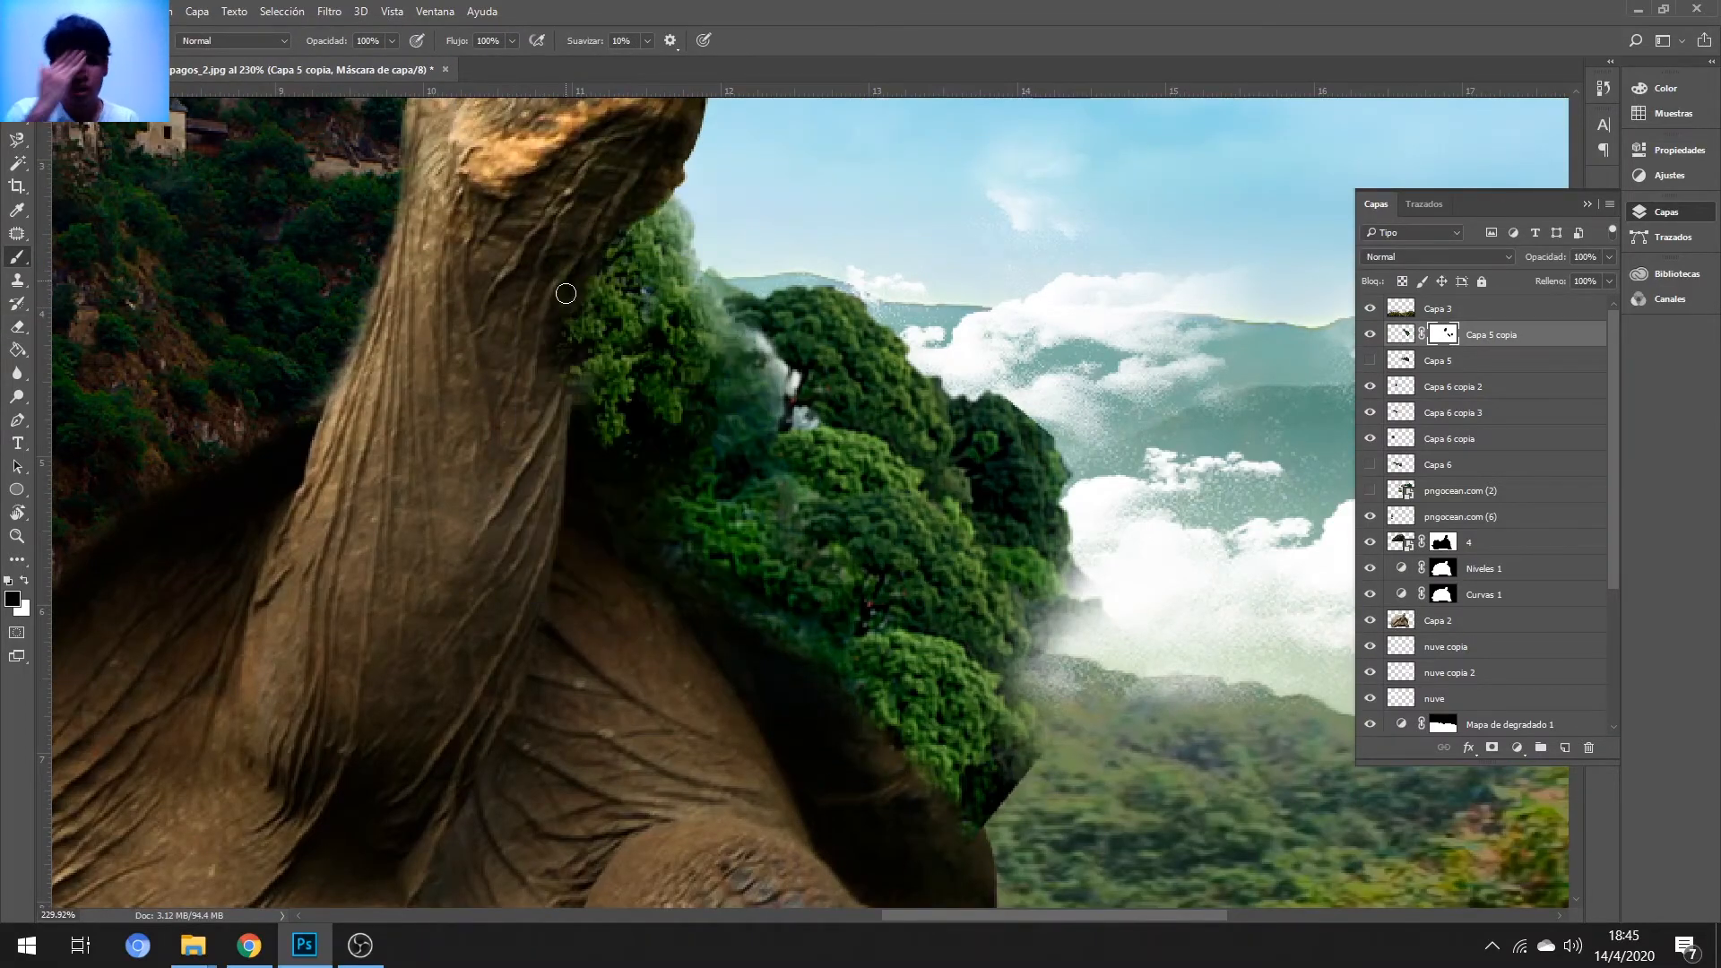
scroll(565, 293, down, 2)
drag(638, 416, 851, 646)
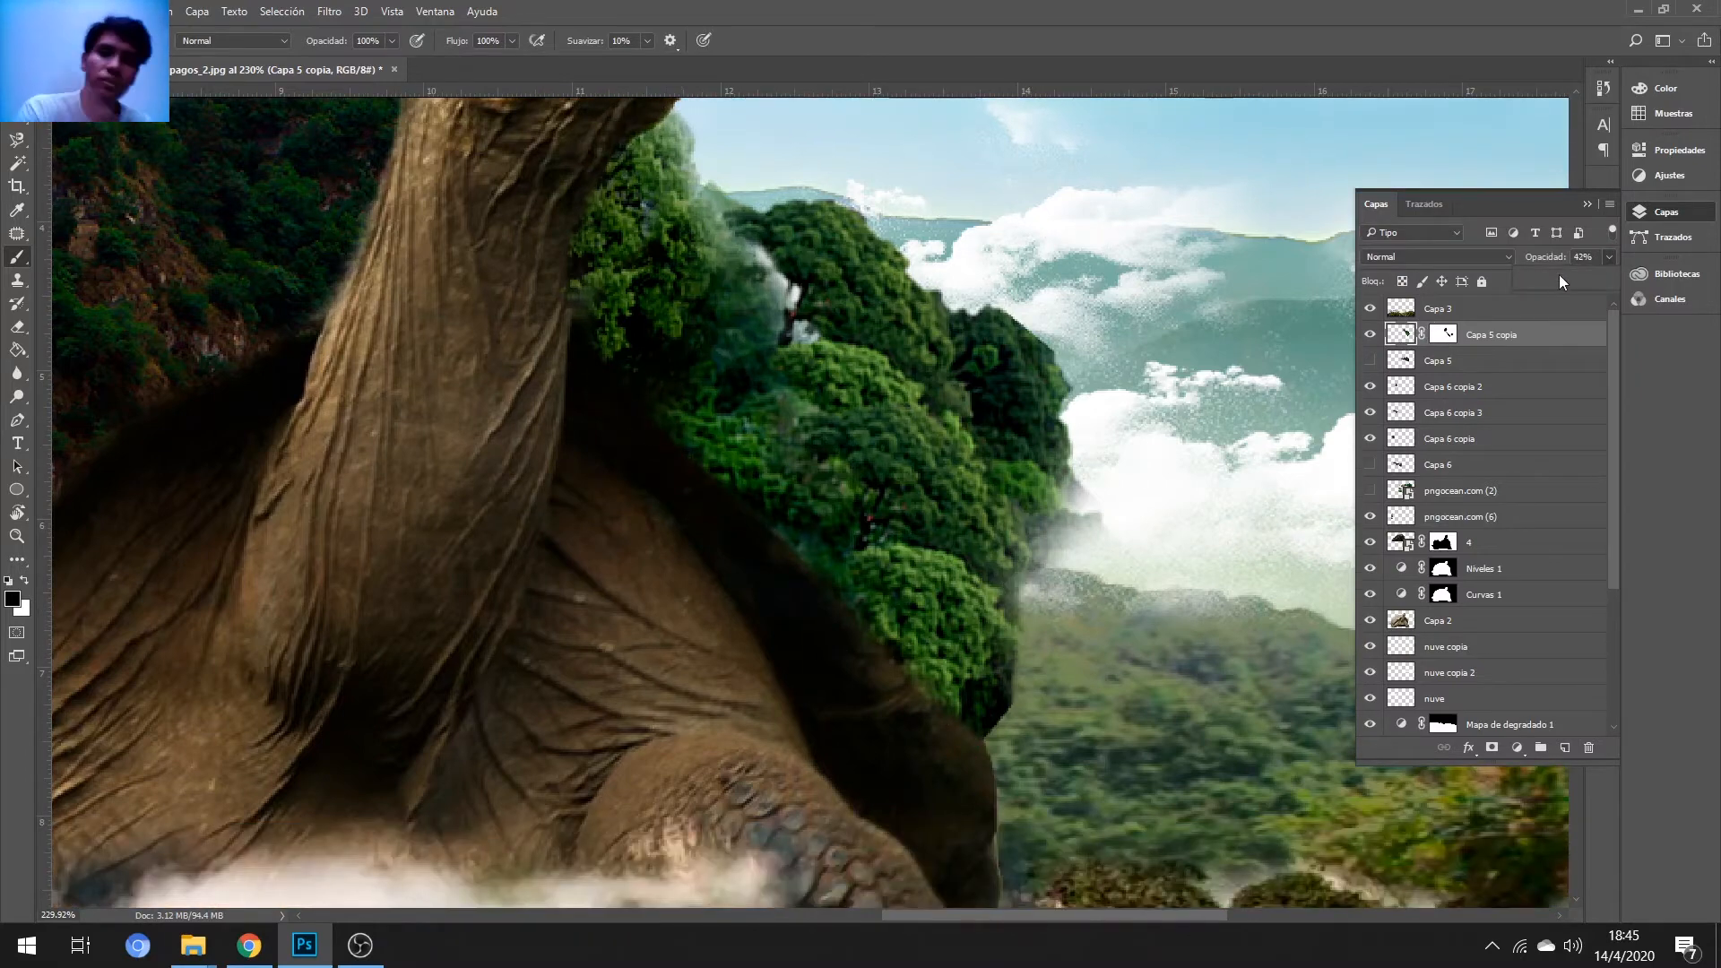
drag(1560, 276, 1557, 276)
- Try painting over the Capa 5 copia foliage inside the shell directly on the layer, and undo the strokes
drag(706, 387, 732, 427)
right_click(748, 459)
key(Return)
drag(770, 512, 672, 505)
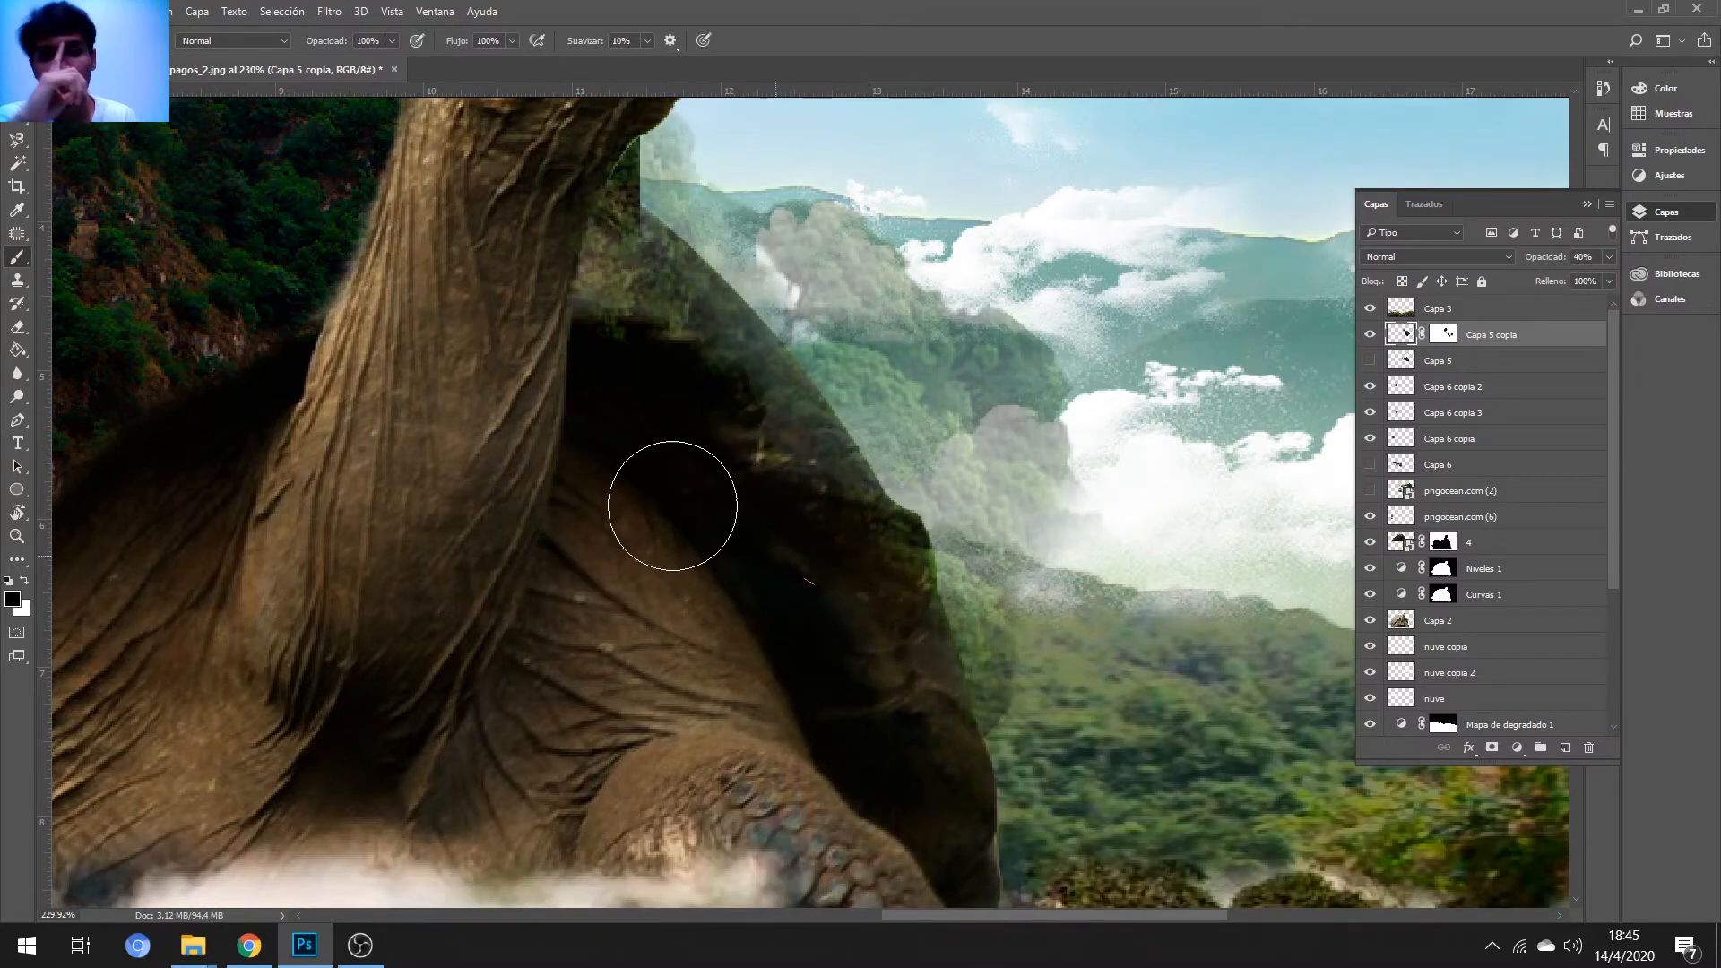
key(ctrl+z)
key(ctrl+z)
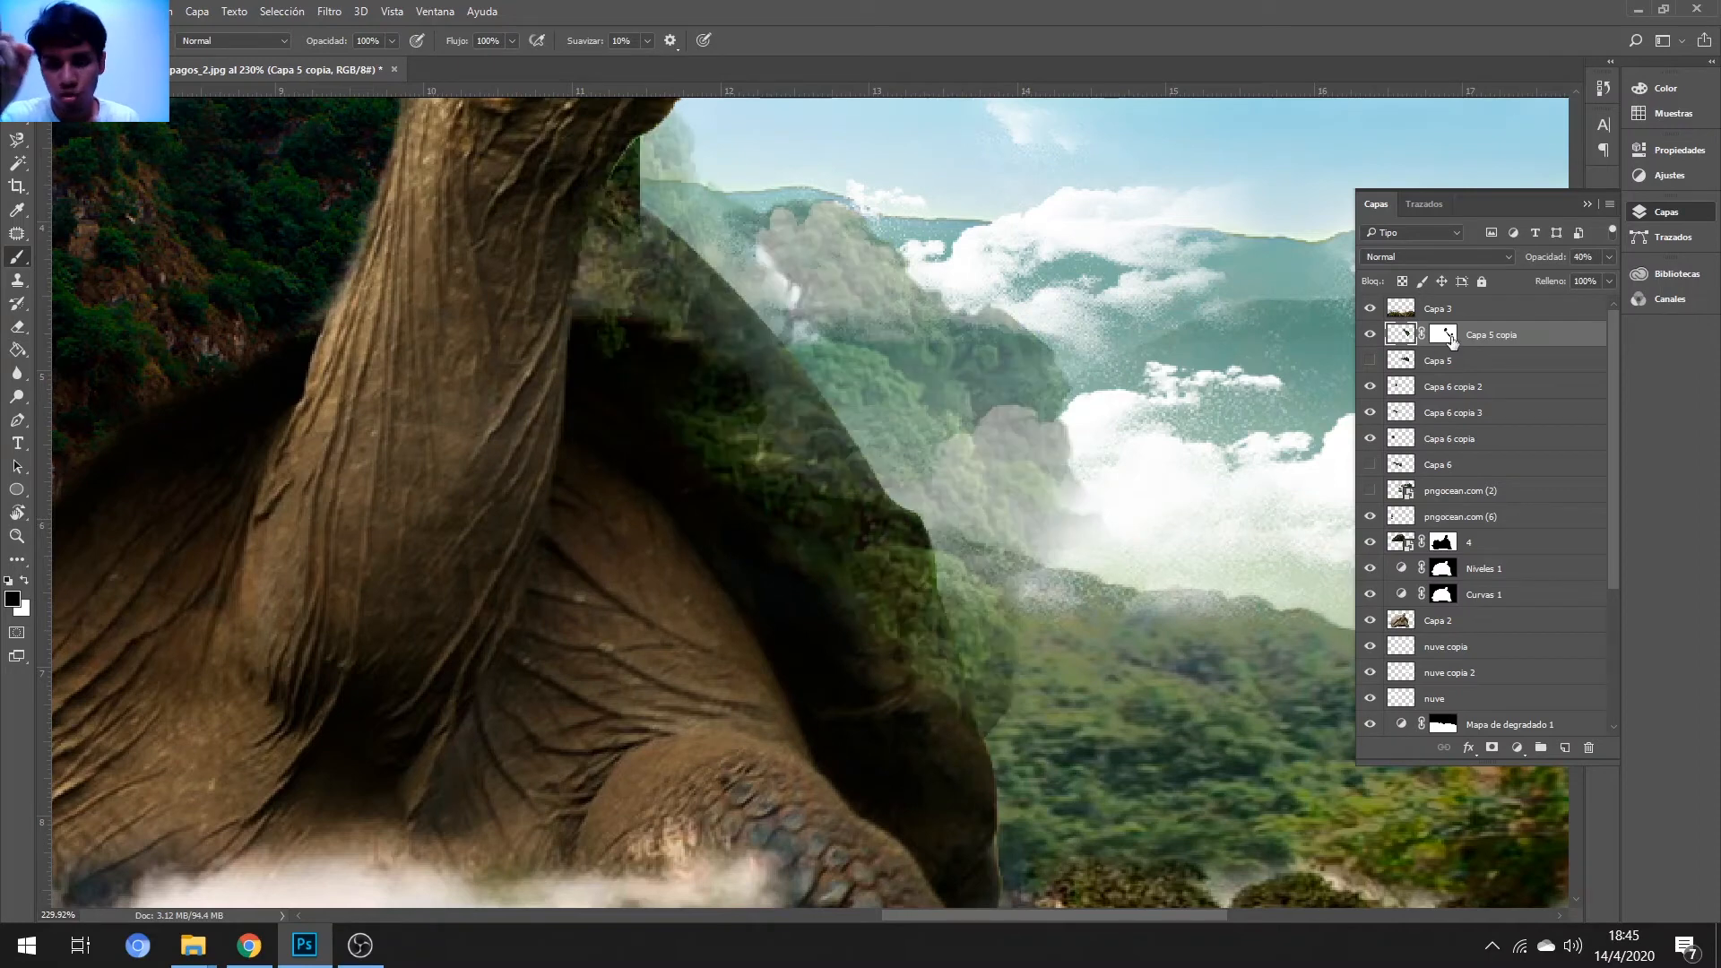
- Target the Capa 5 copia mask and paint black to remove the foliage covering the shell's dark inner edge
click(1443, 334)
mouse_move(623, 403)
mouse_down()
mouse_move(795, 595)
mouse_move(749, 524)
mouse_up()
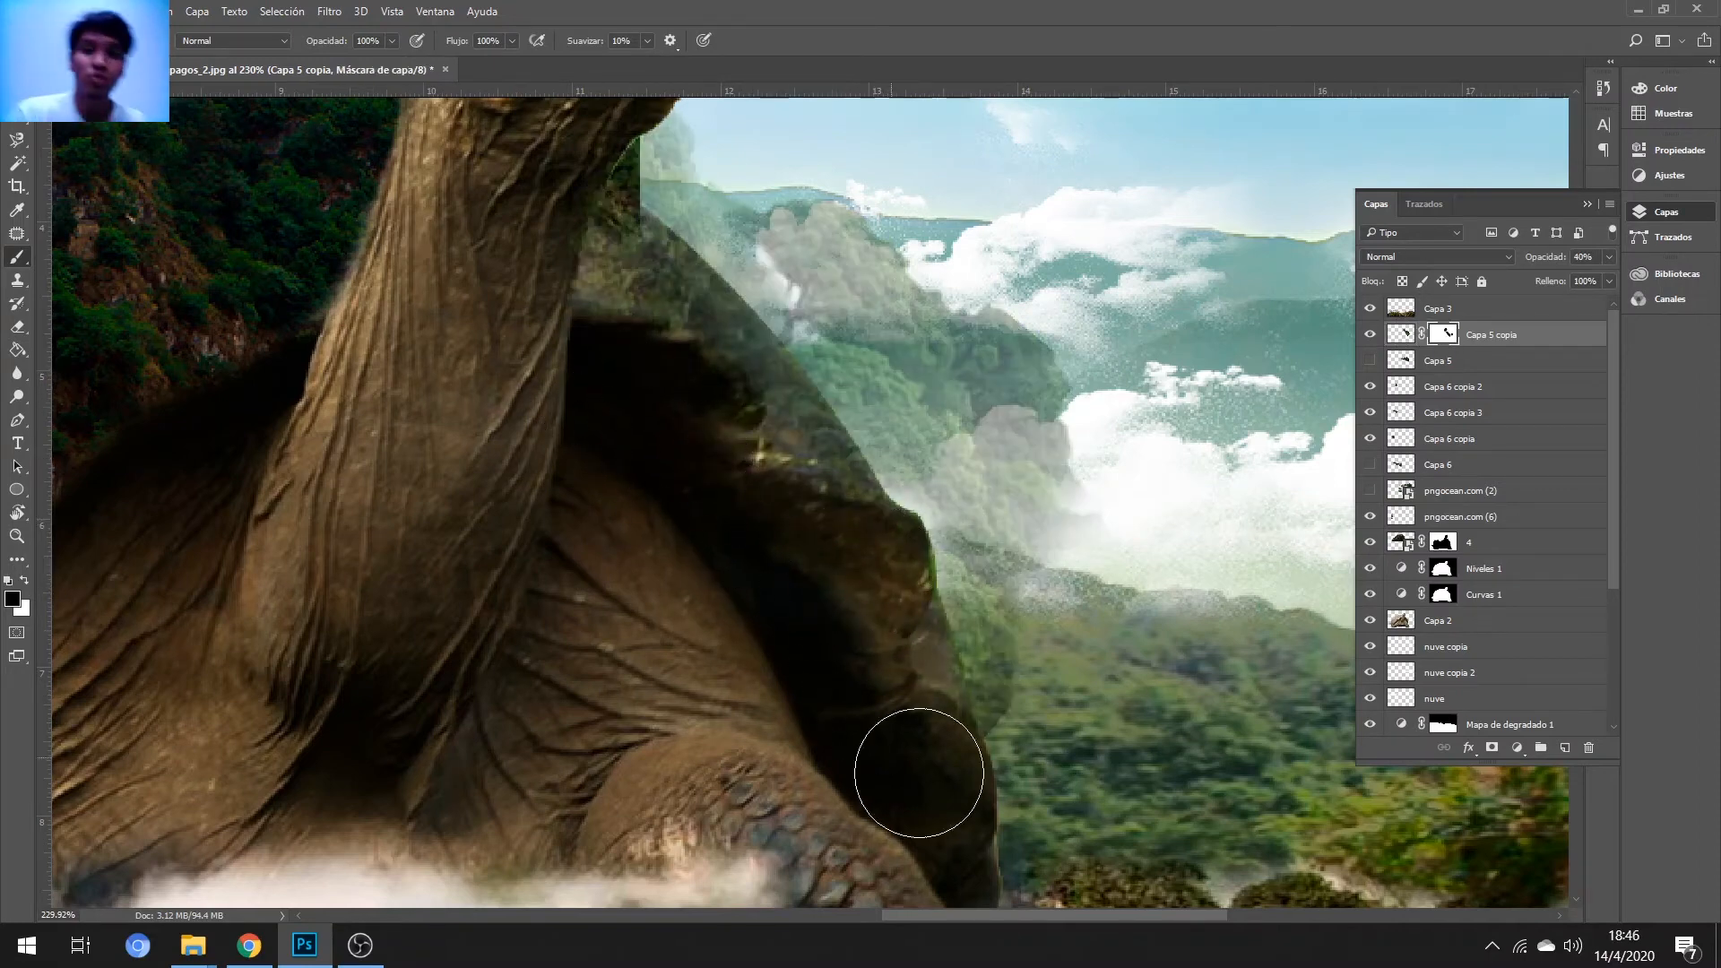
- Restore Capa 5 copia to 100% opacity and paint white on its mask with a smaller brush to recover foliage along the shell edge
click(1608, 257)
drag(1557, 276, 1611, 277)
key(x)
right_click(949, 544)
drag(1061, 577, 1049, 577)
drag(900, 495, 958, 567)
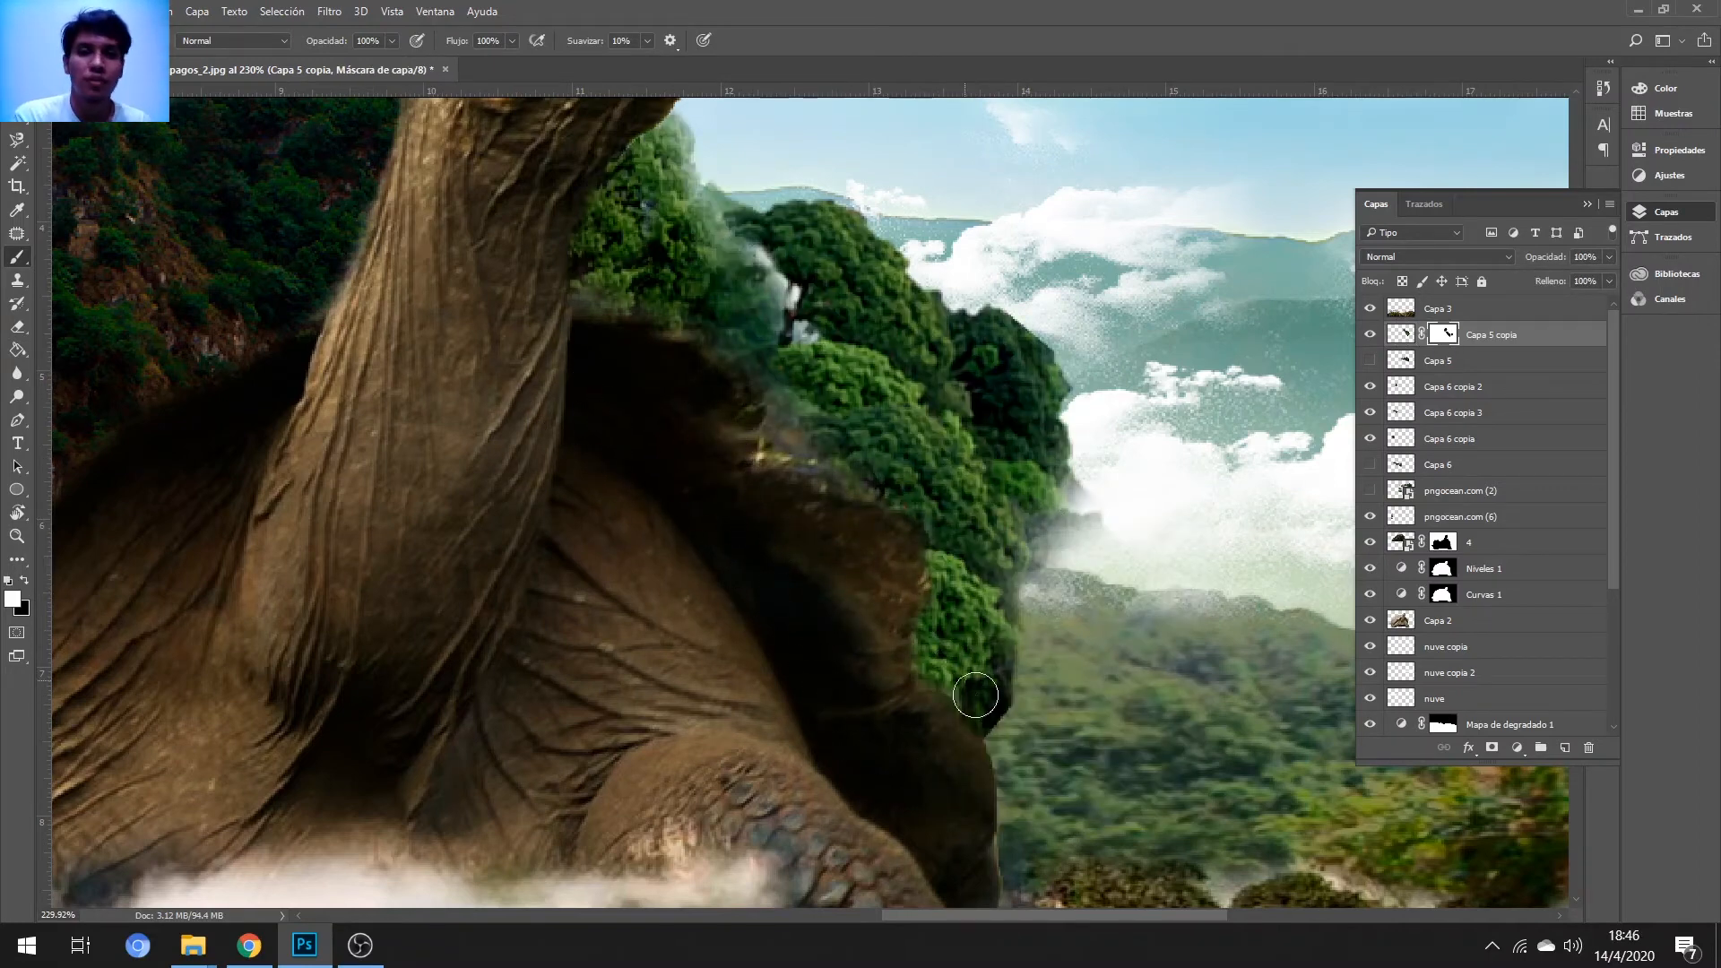
key(ctrl+0)
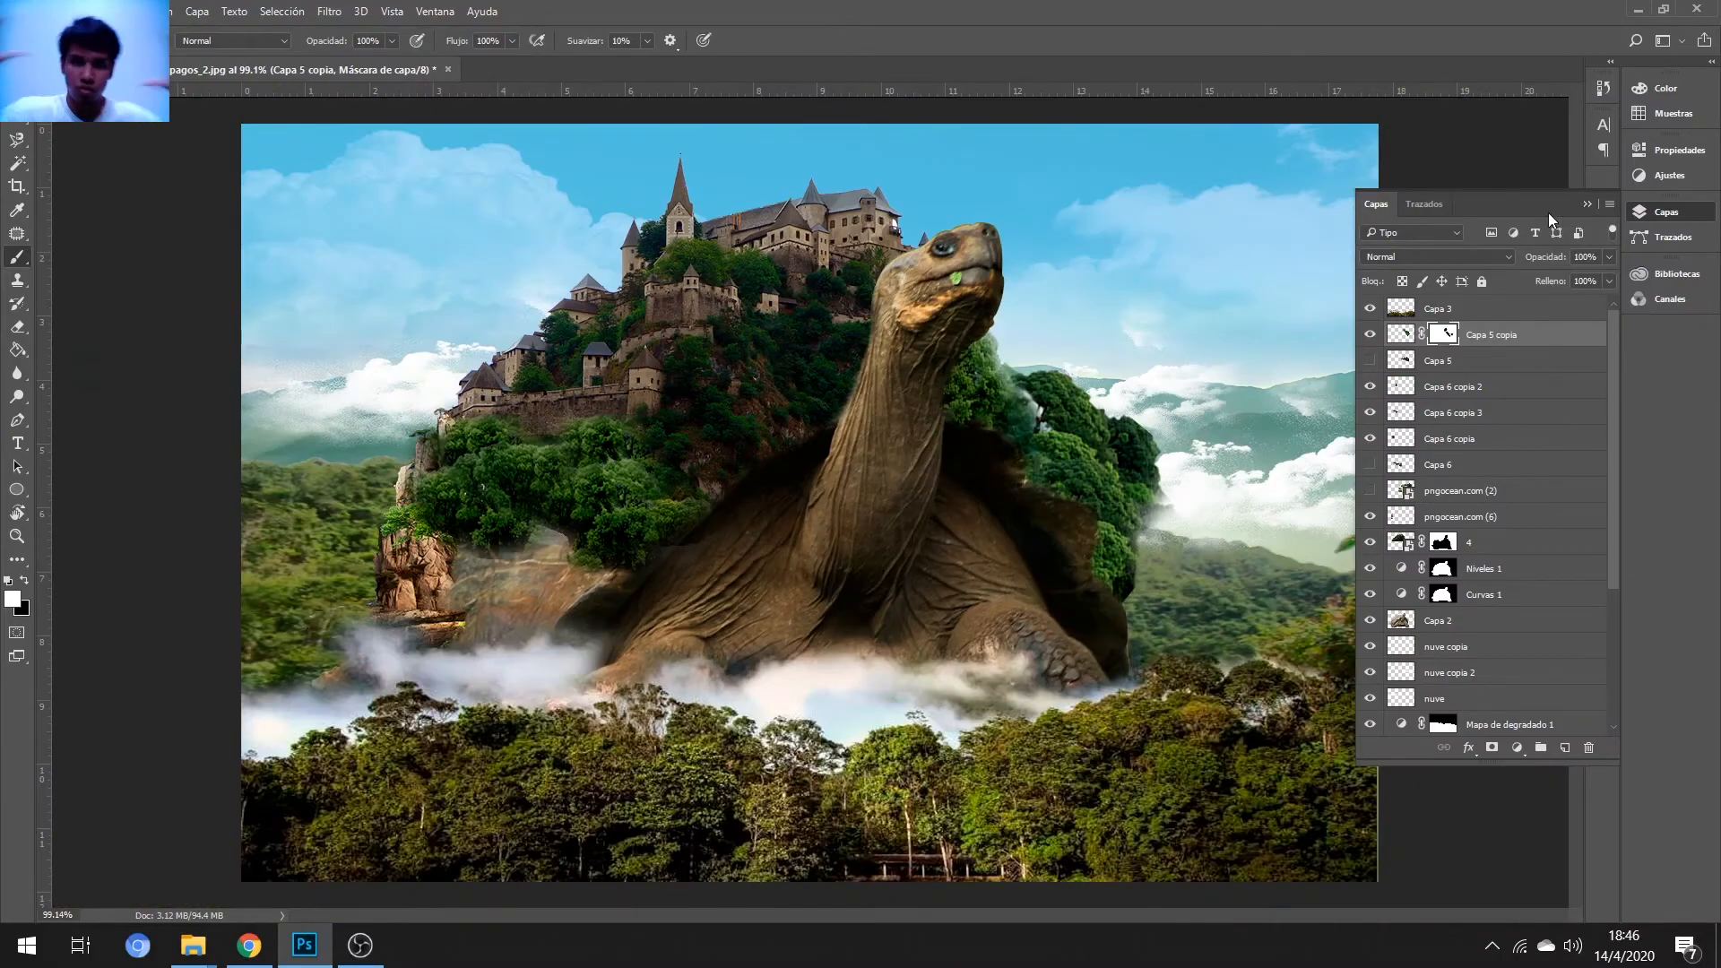
- Place image 5, the white castle tower, from the fotomanipulación folder and scale it down behind the tortoise's neck on the shell
click(193, 944)
drag(253, 591, 1048, 454)
scroll(1079, 333, down, 2)
drag(1206, 165, 1033, 424)
drag(968, 555, 1067, 320)
drag(1131, 190, 1015, 362)
drag(954, 470, 1002, 397)
key(Return)
- Rasterize layer 5 and add a layer mask to it
right_click(1399, 337)
right_click(1460, 332)
click(1075, 623)
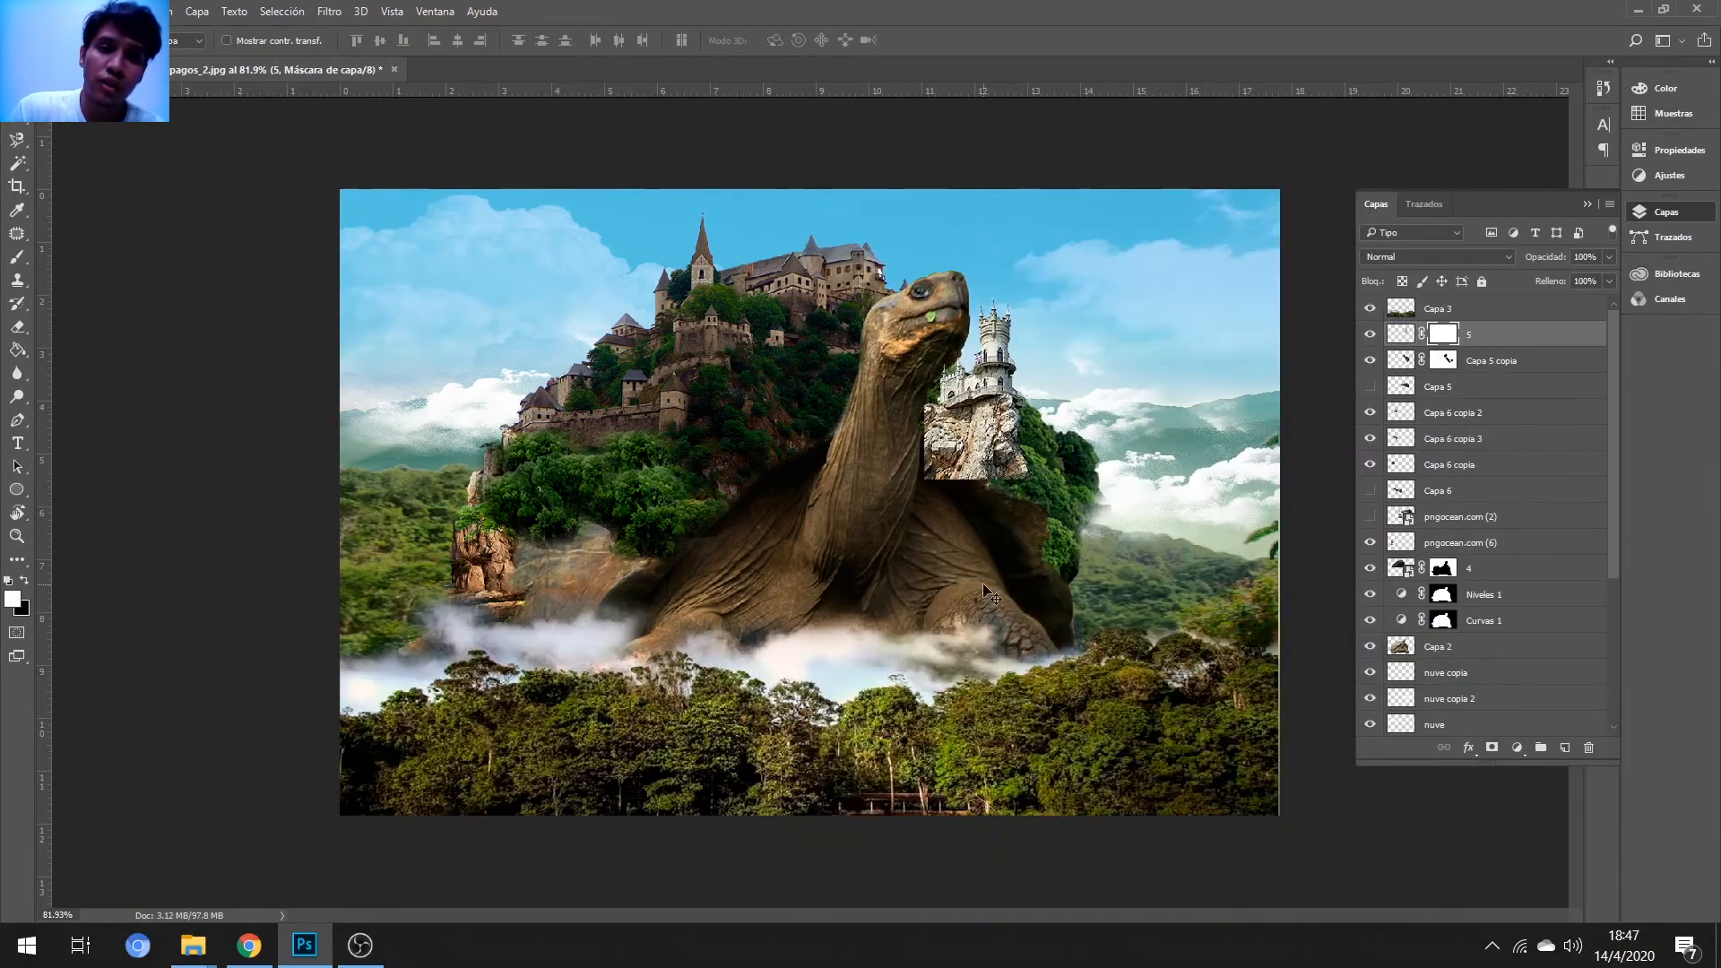
- Paint black on layer 5's mask to hide the rock overlapping the shell, using 47% opacity as a guide before restoring 100%
key(b)
scroll(1018, 419, up, 5)
drag(846, 608, 769, 621)
drag(1609, 257, 1461, 289)
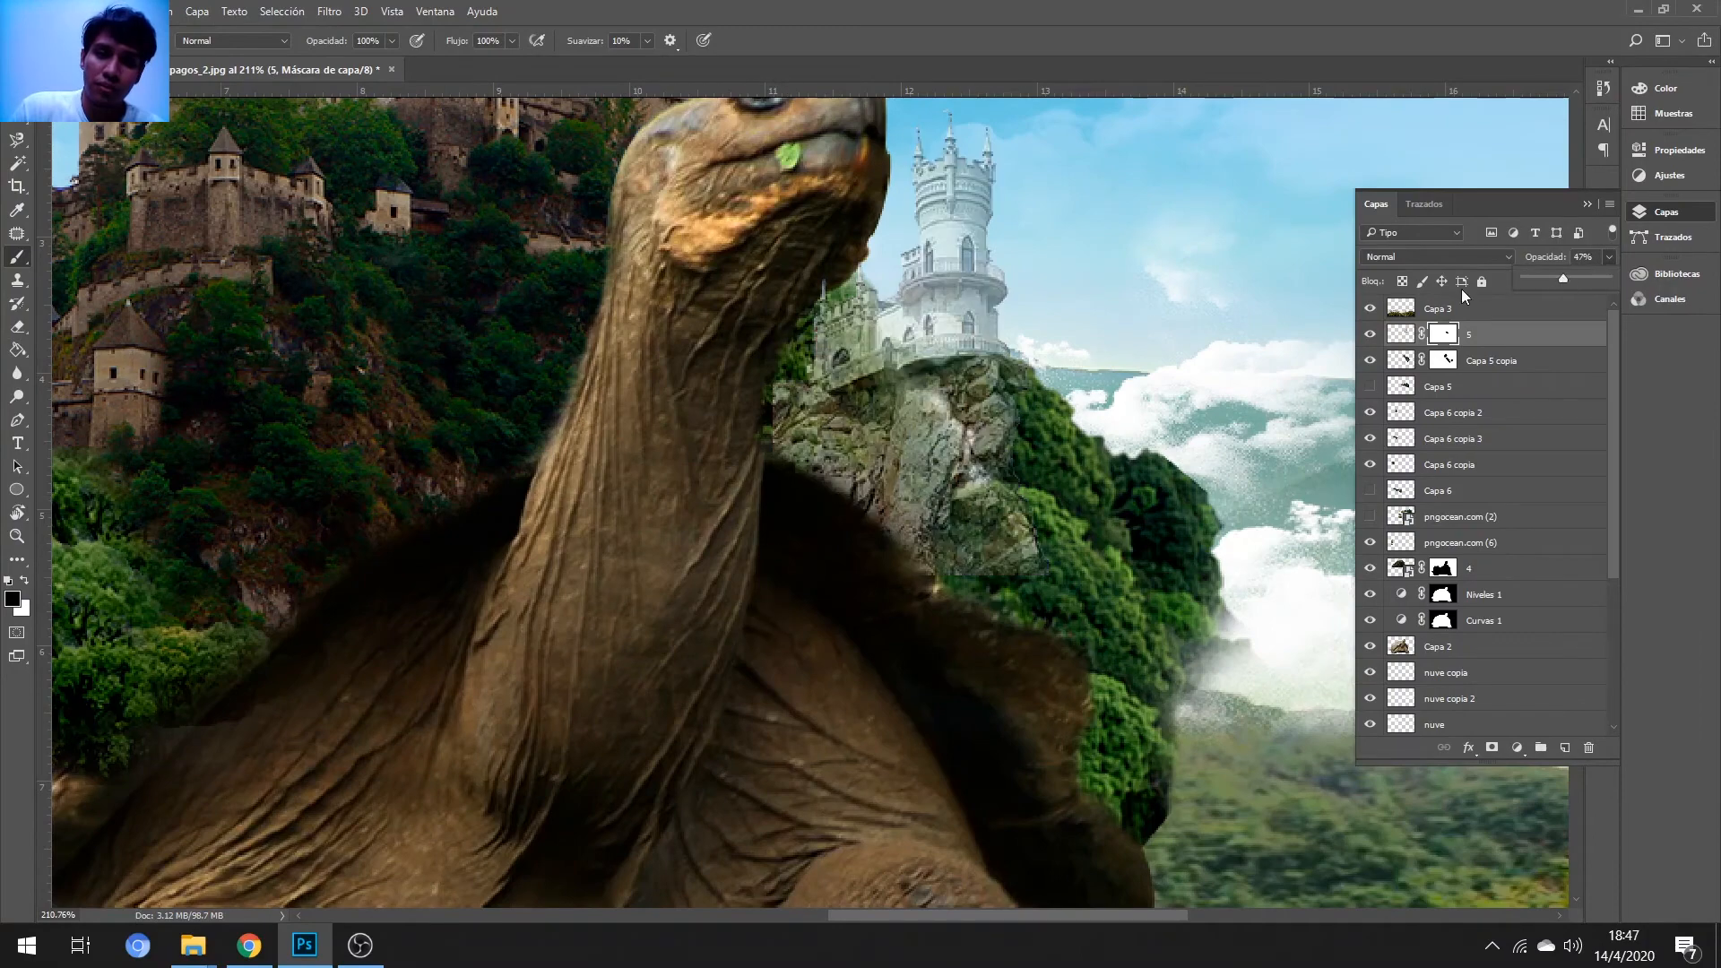
drag(893, 560, 912, 497)
click(1609, 257)
drag(1545, 279, 1610, 279)
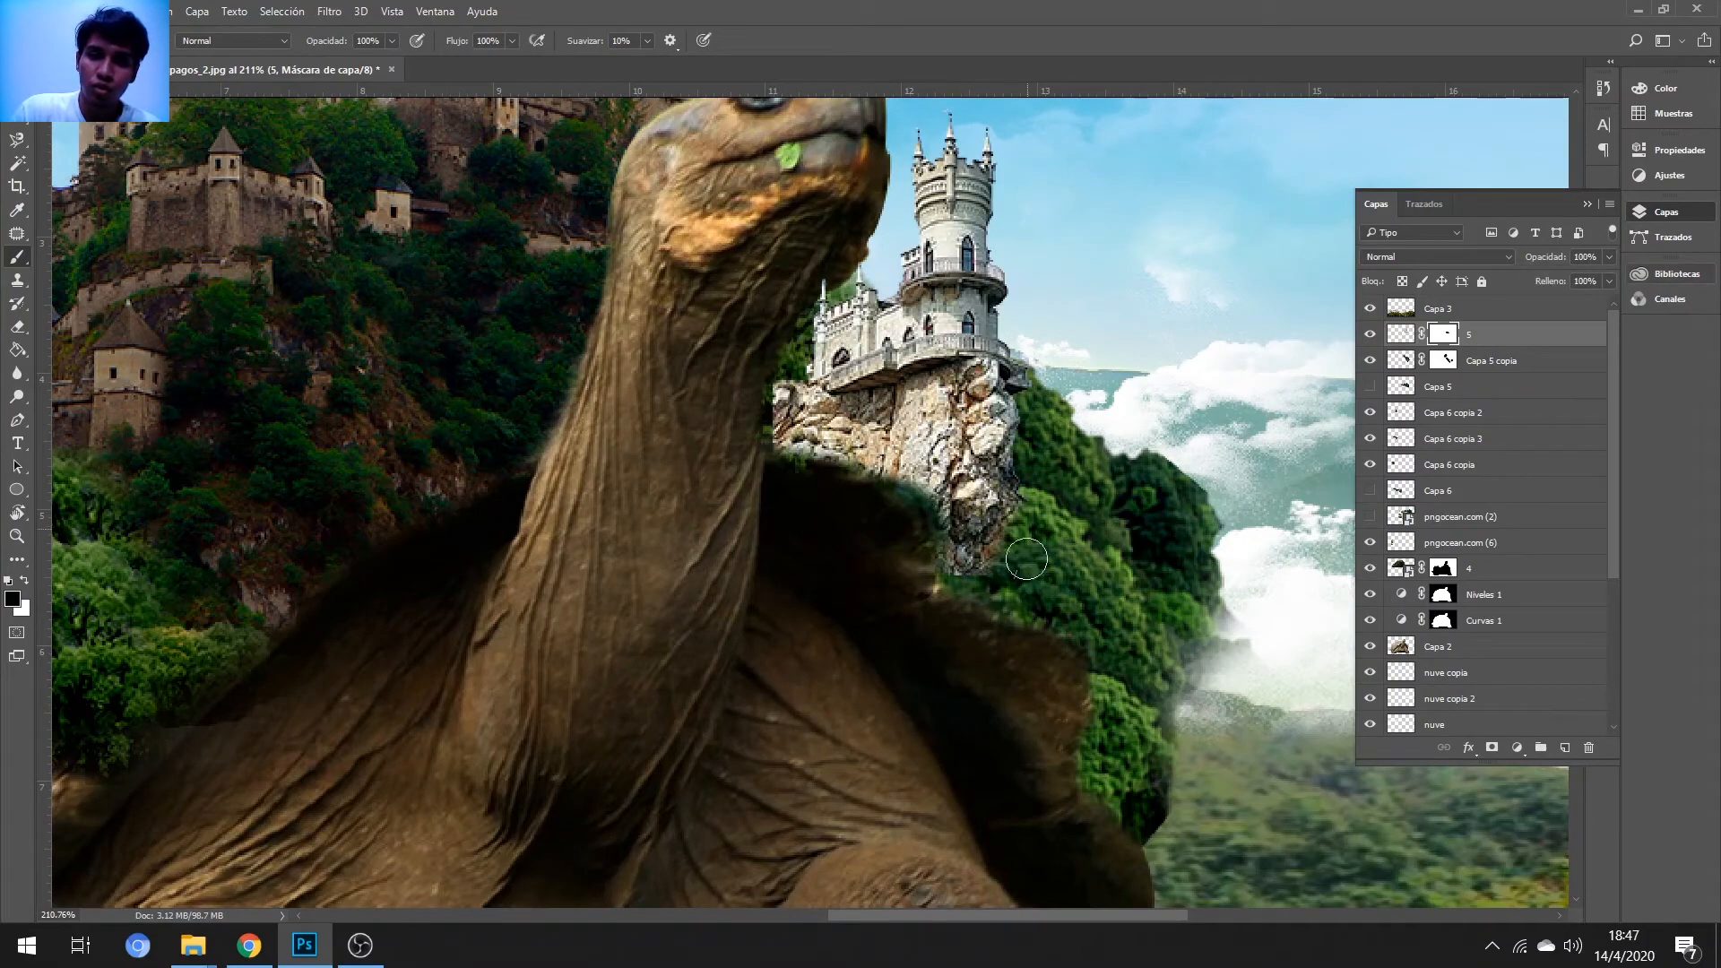
- Move layer 5 beneath Capa 5 copia and erase the leftover castle turrets beside the tortoise's chin
drag(1470, 334, 1517, 373)
key(e)
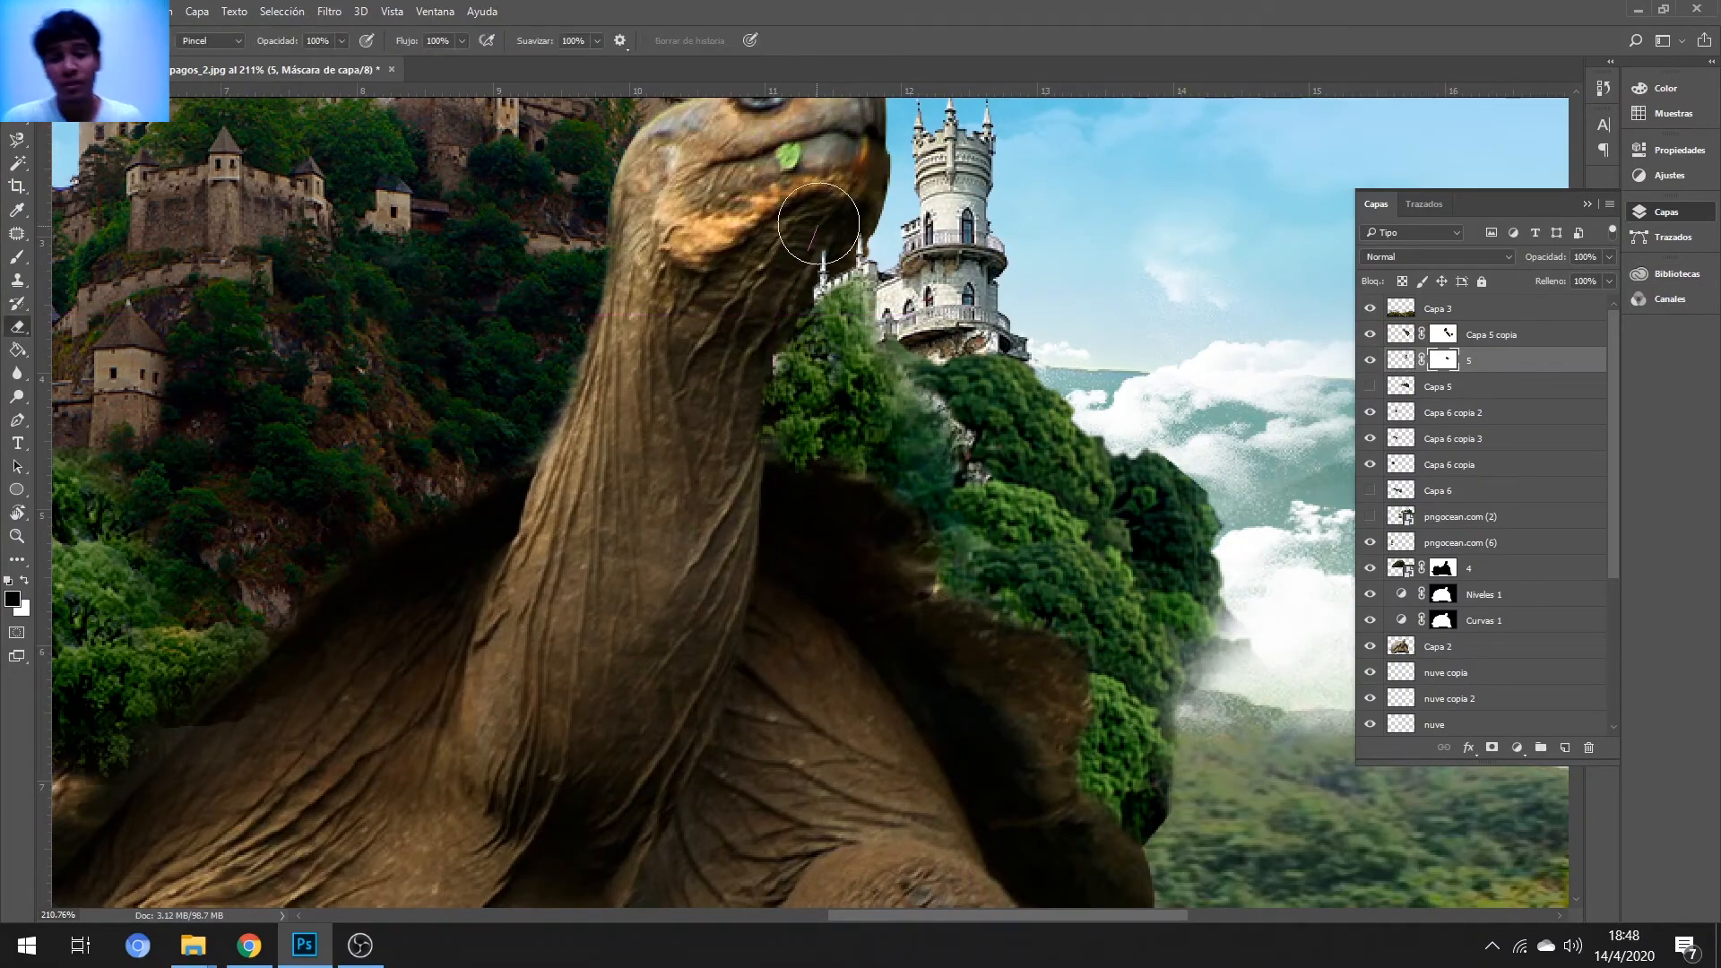
click(1400, 359)
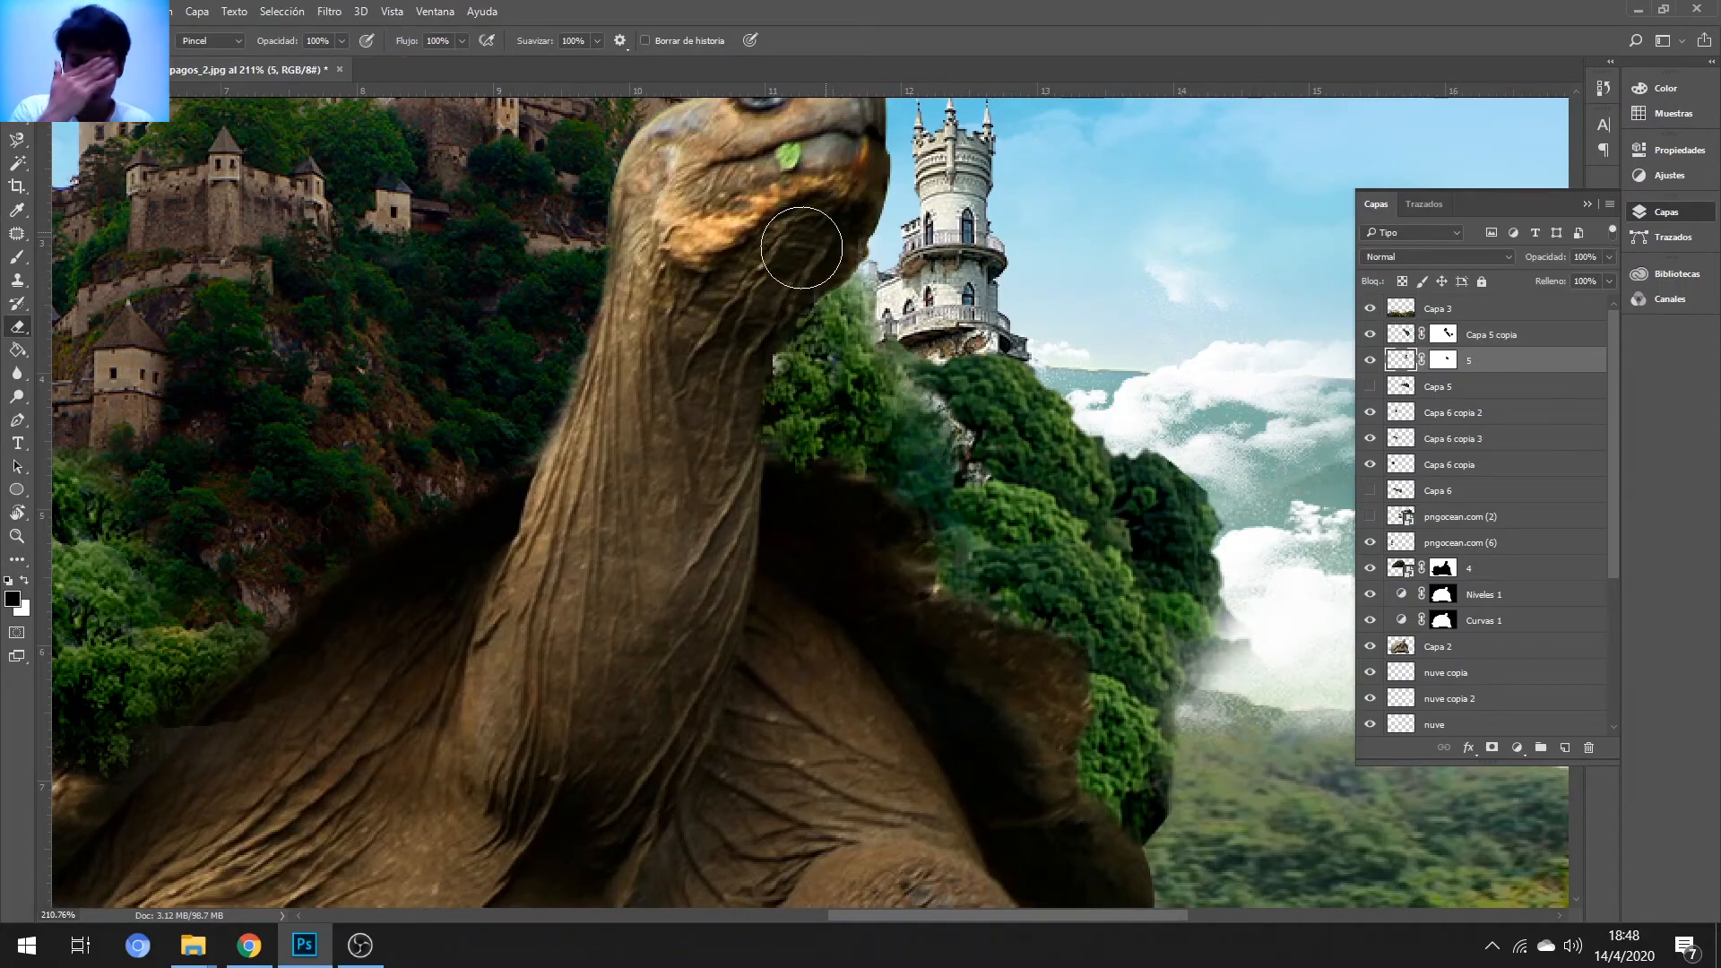
key(ctrl+0)
- Show the Capa 5 foliage layer and move it over the rocky flank on the shell's left side
mouse_move(193, 945)
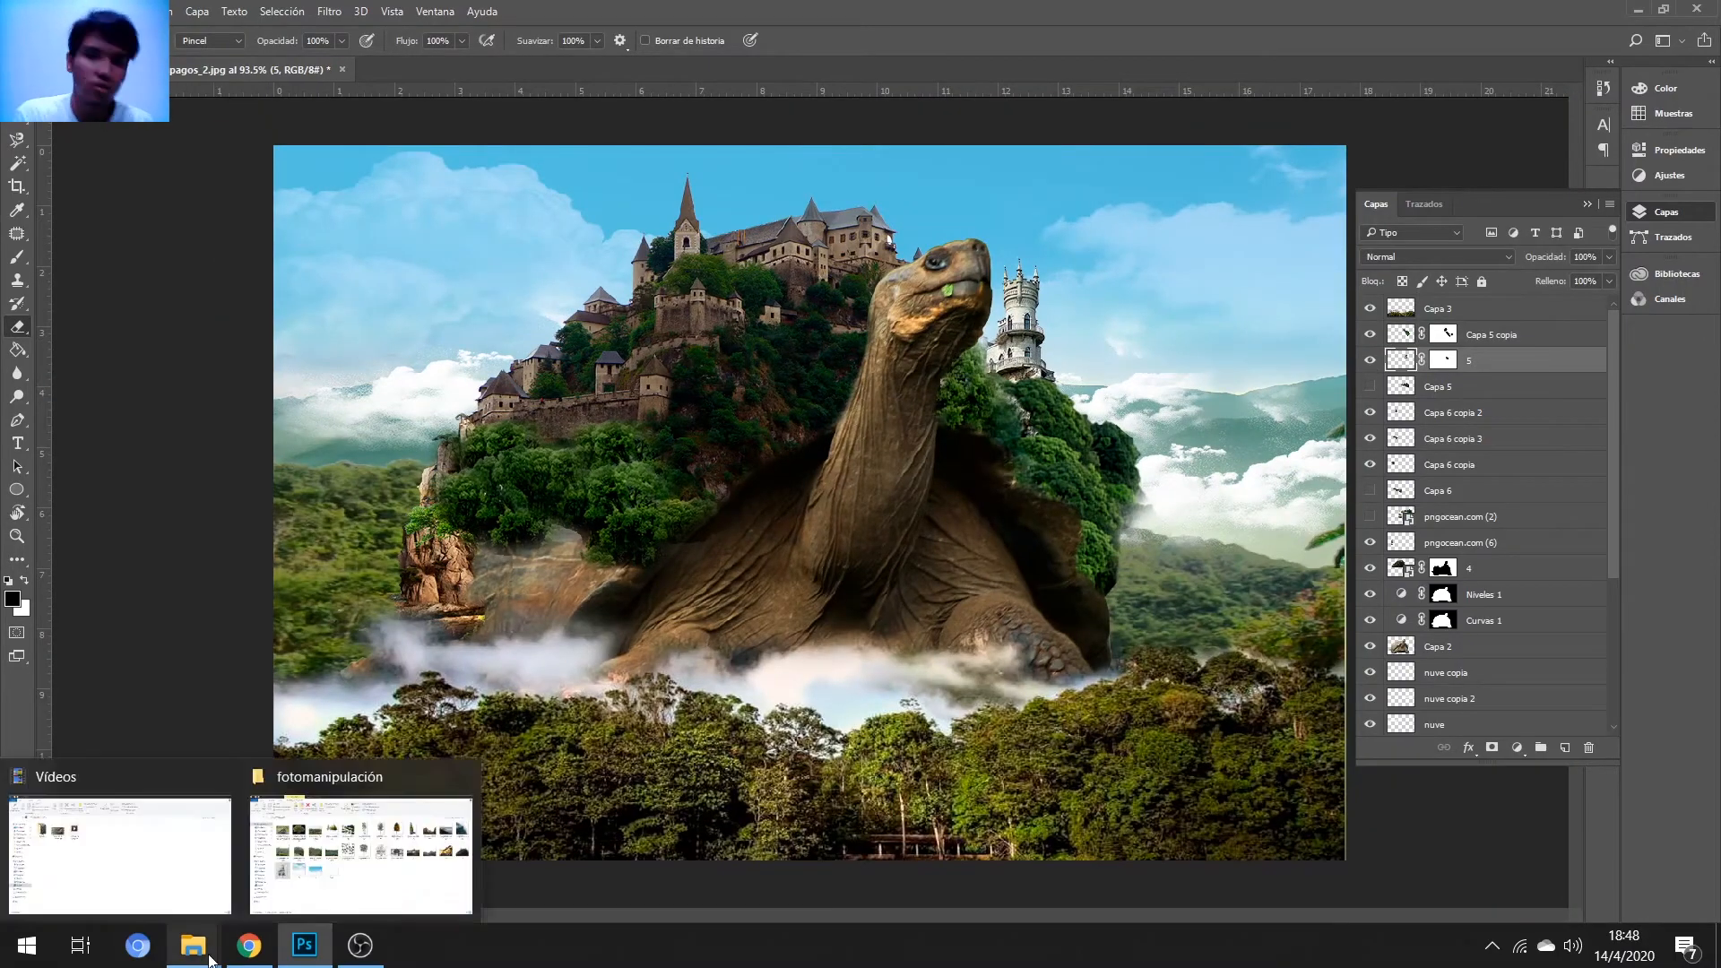
click(296, 851)
click(305, 945)
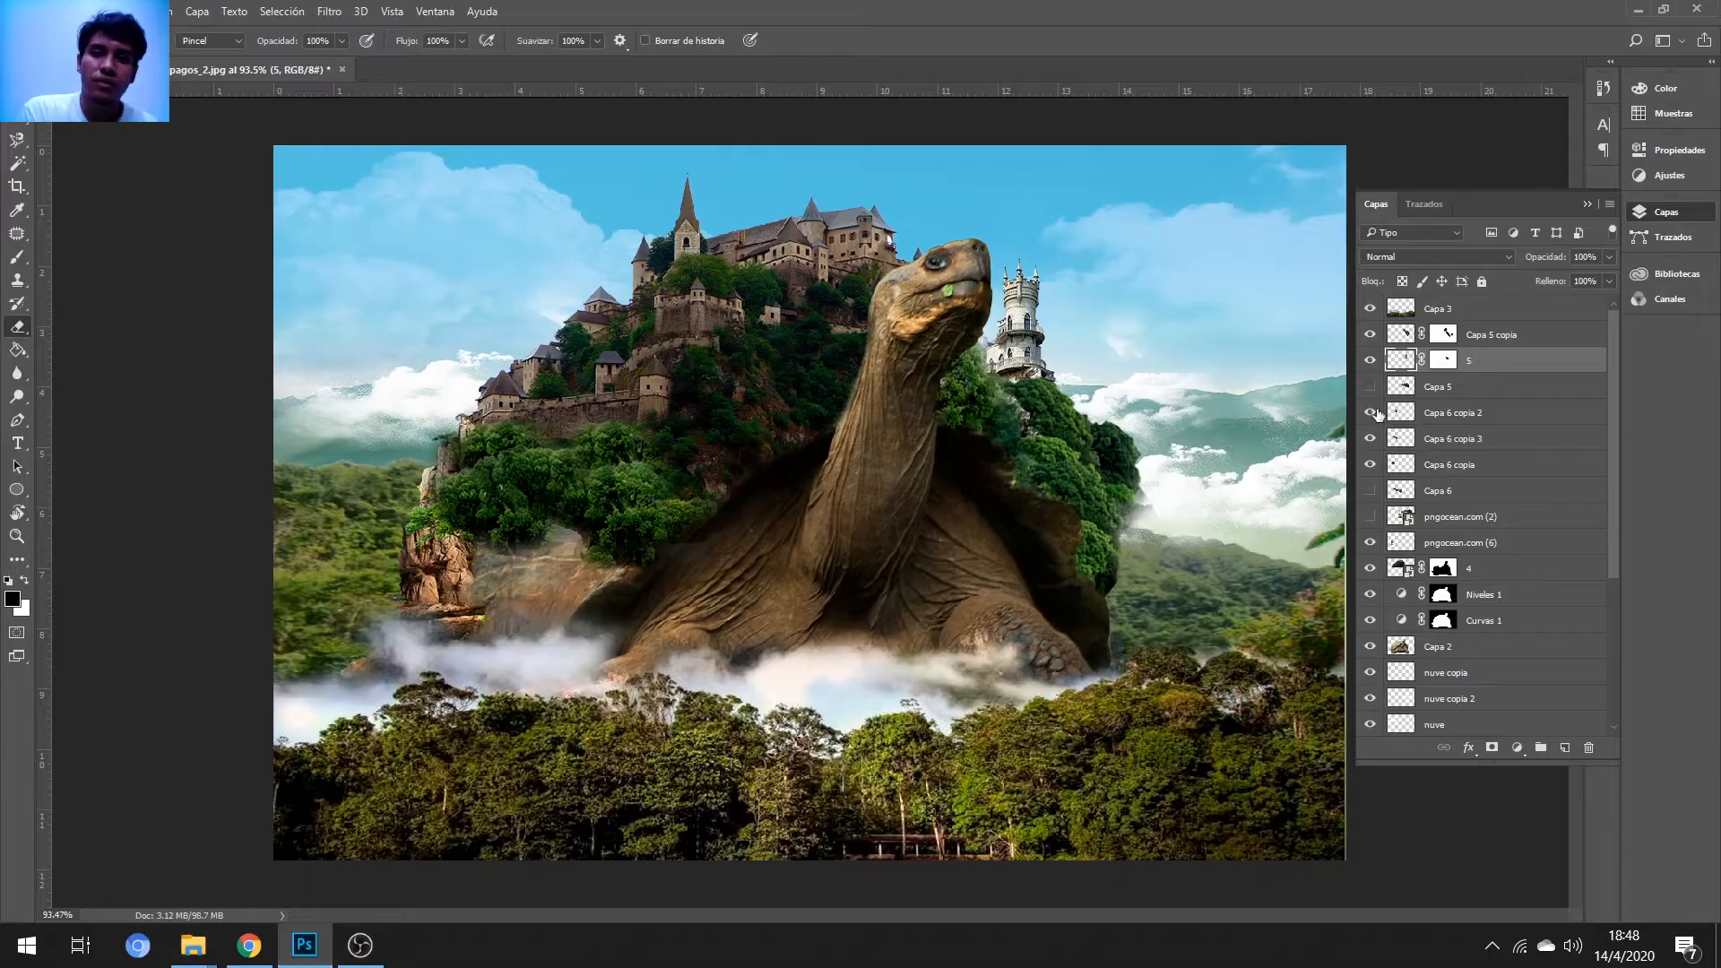
click(1434, 388)
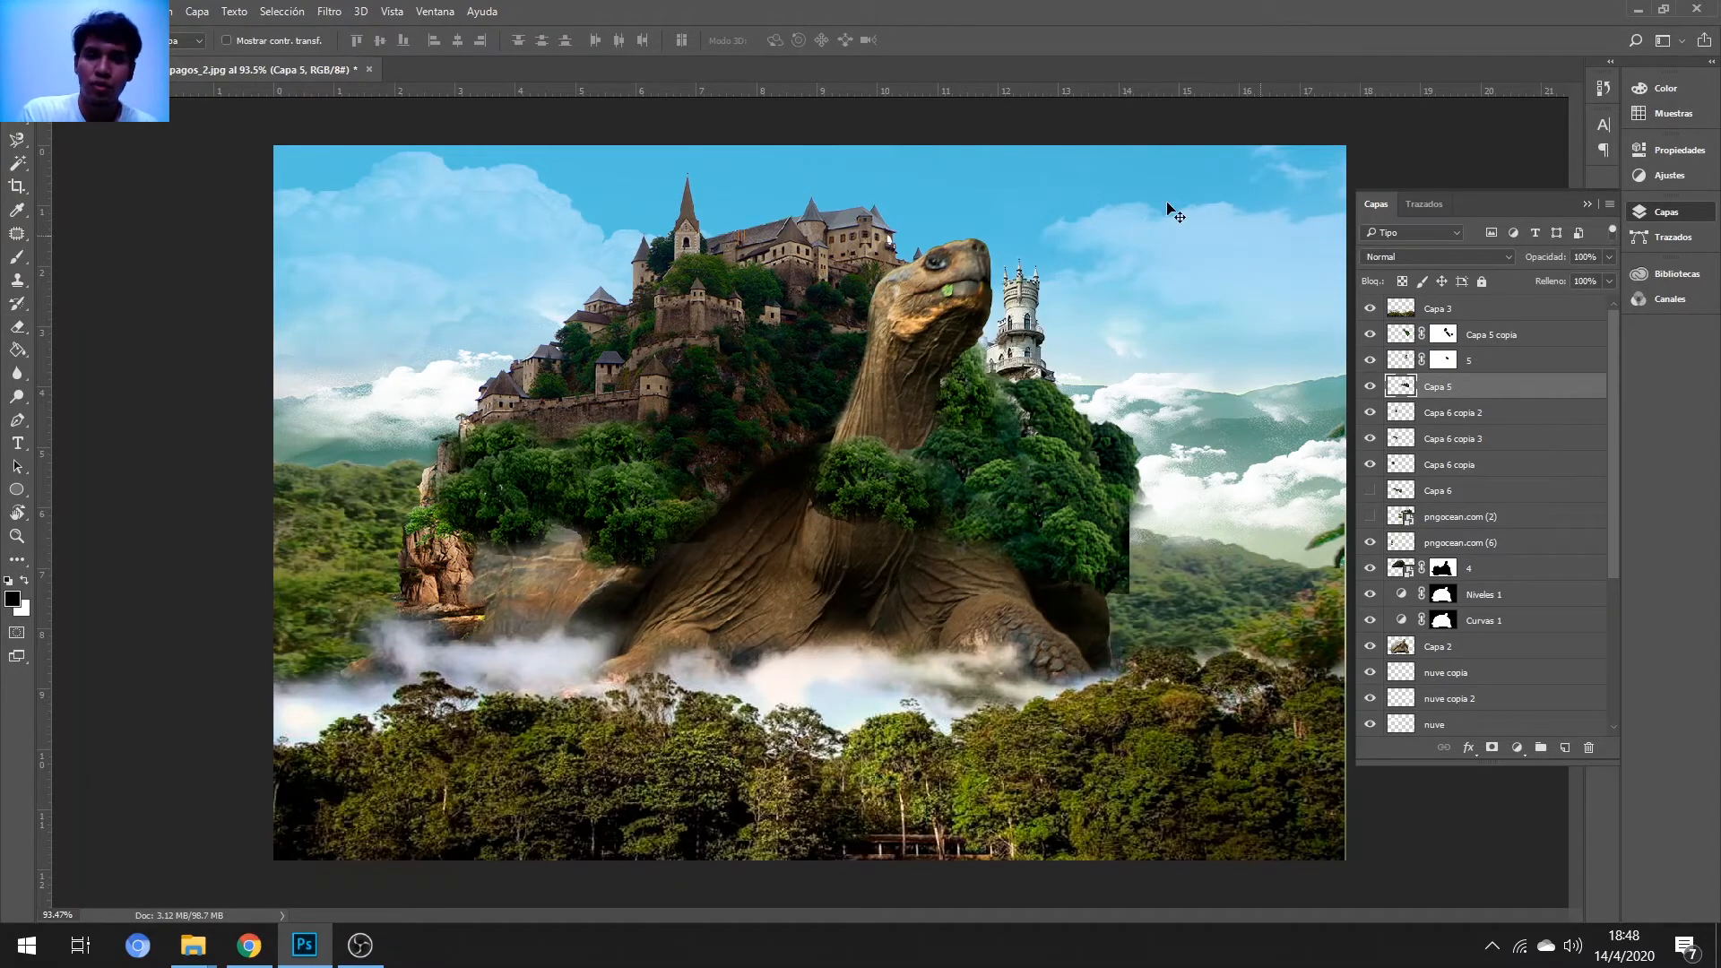
drag(1030, 543, 595, 588)
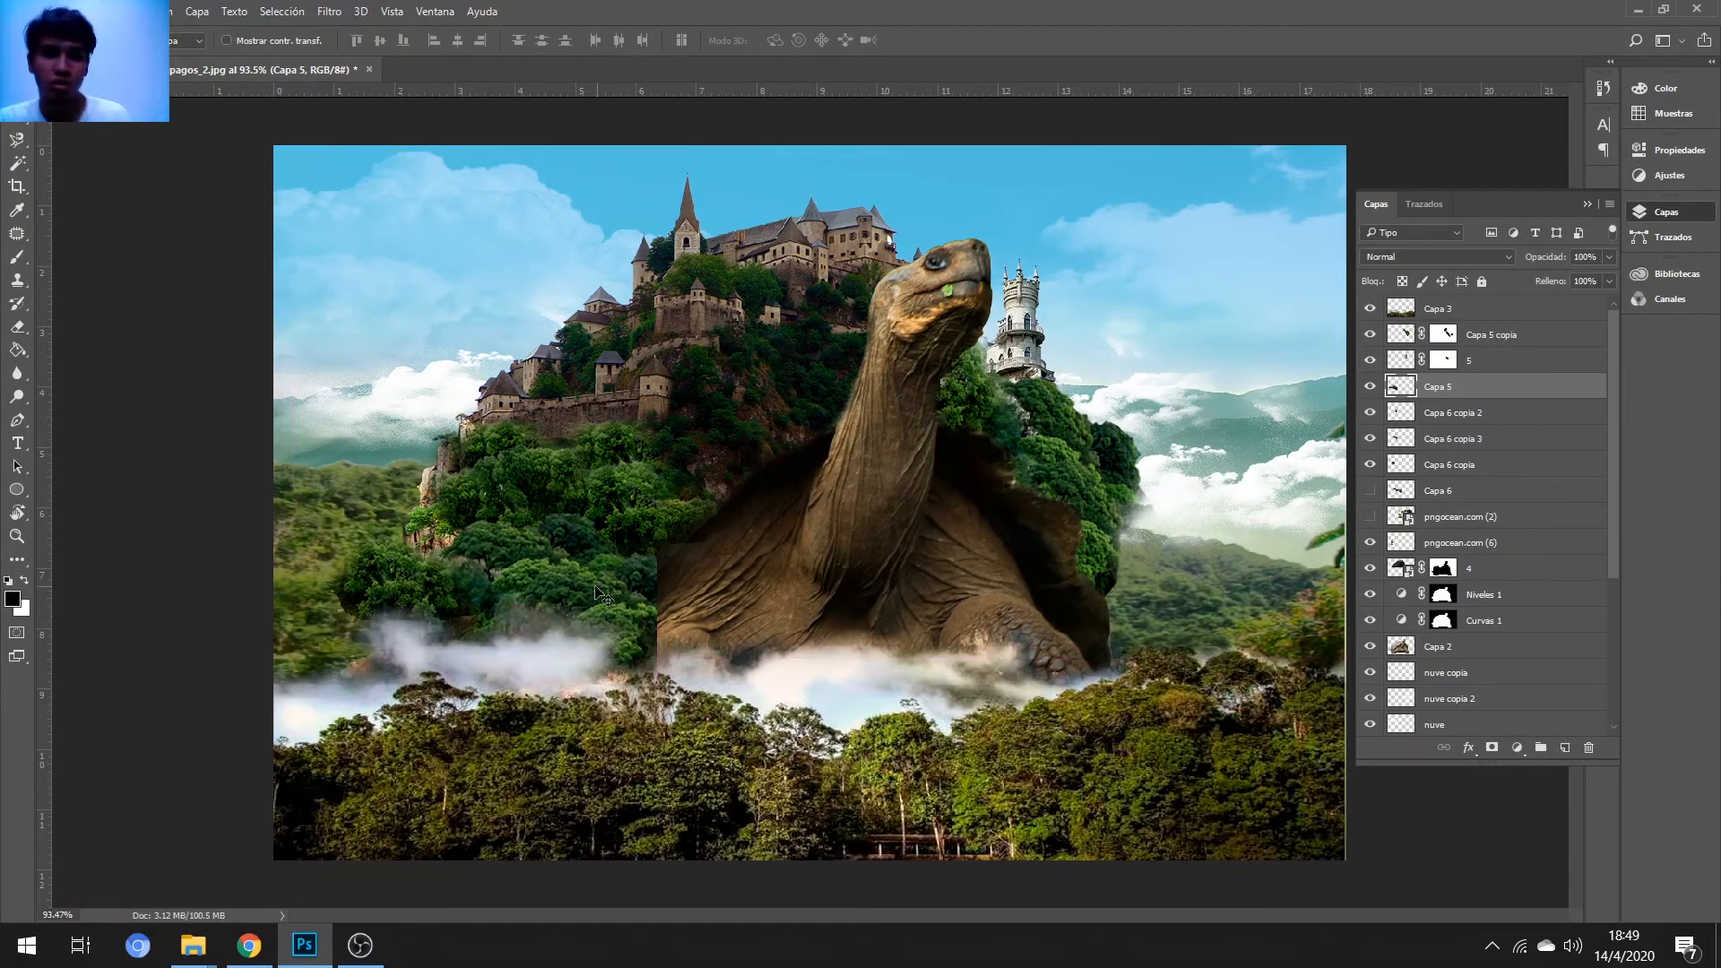
- Add a mask to Capa 5 and paint black to remove foliage from the tortoise's body and the outer left edge, keeping 100% opacity
key(e)
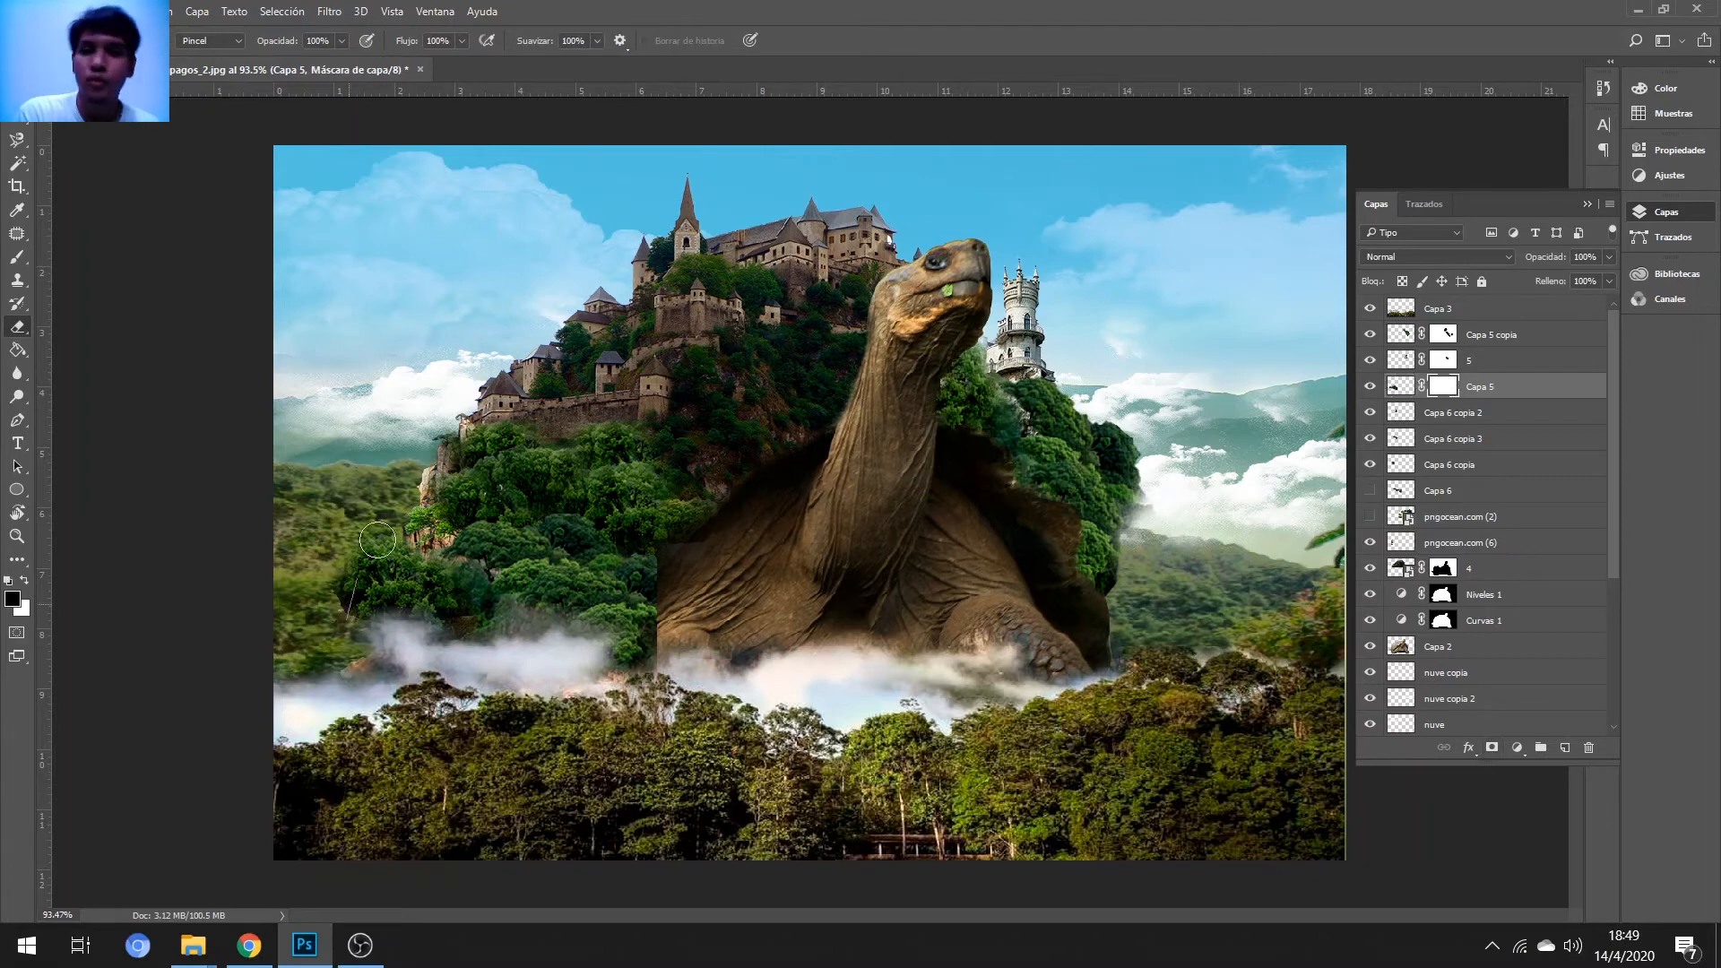
key(b)
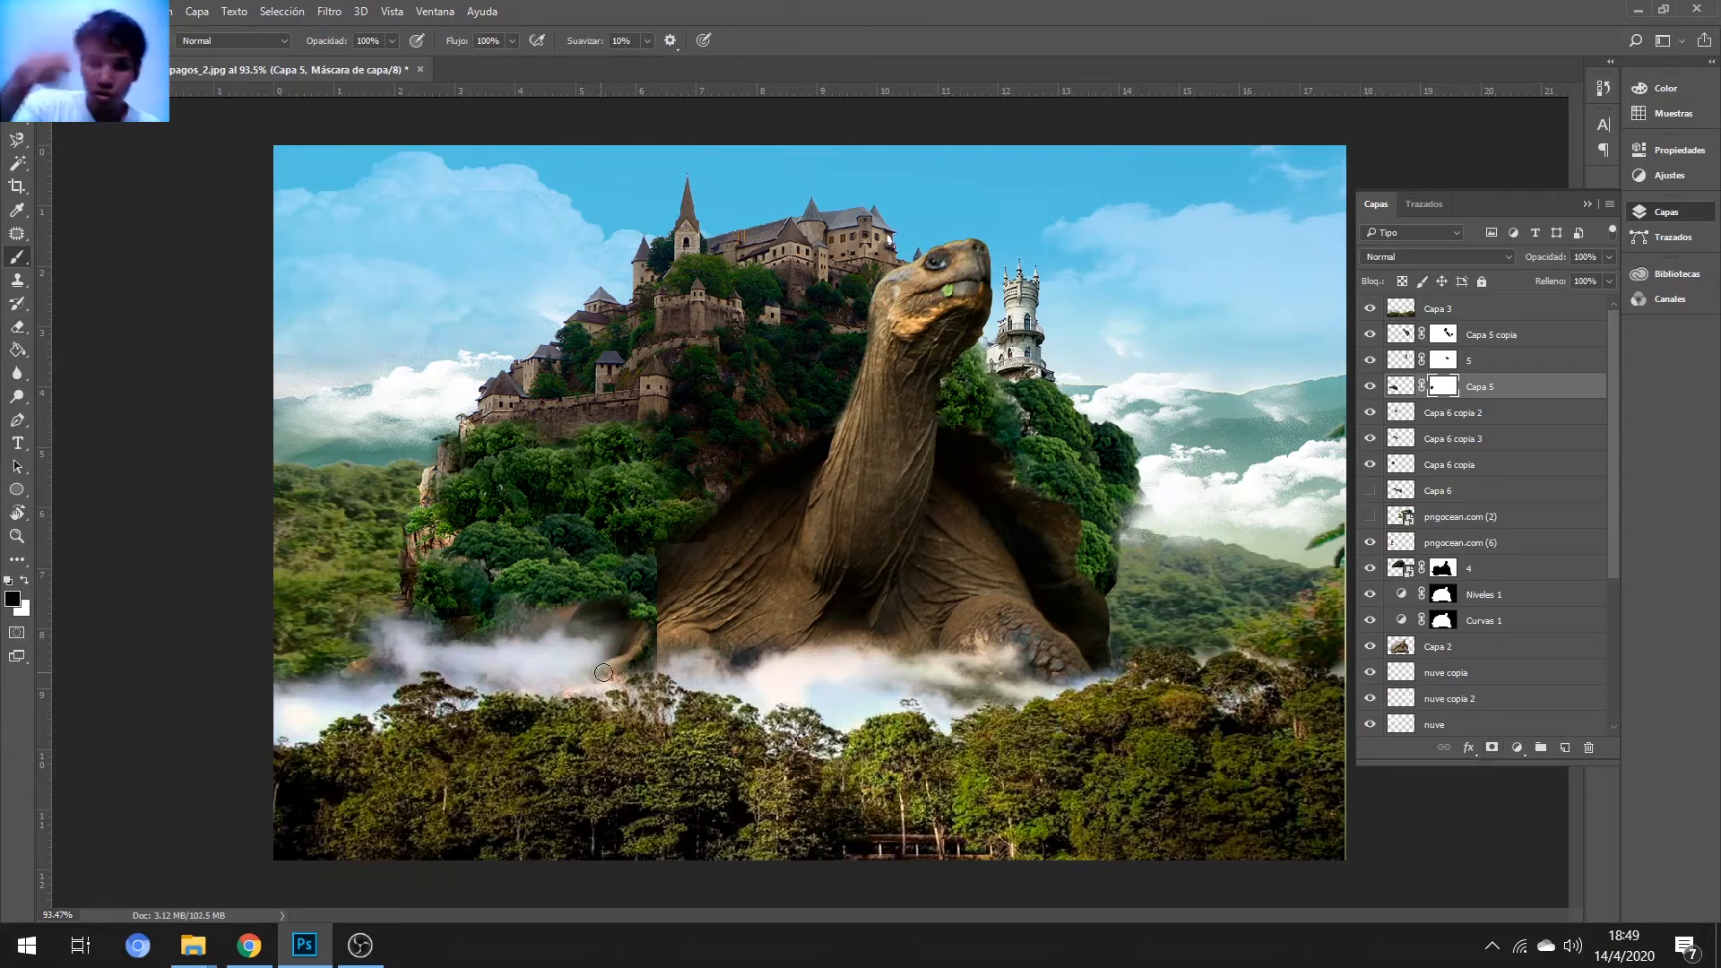
click(1609, 256)
mouse_move(1586, 278)
mouse_down()
mouse_move(1551, 278)
mouse_move(1611, 285)
mouse_up()
click(1609, 257)
click(1608, 256)
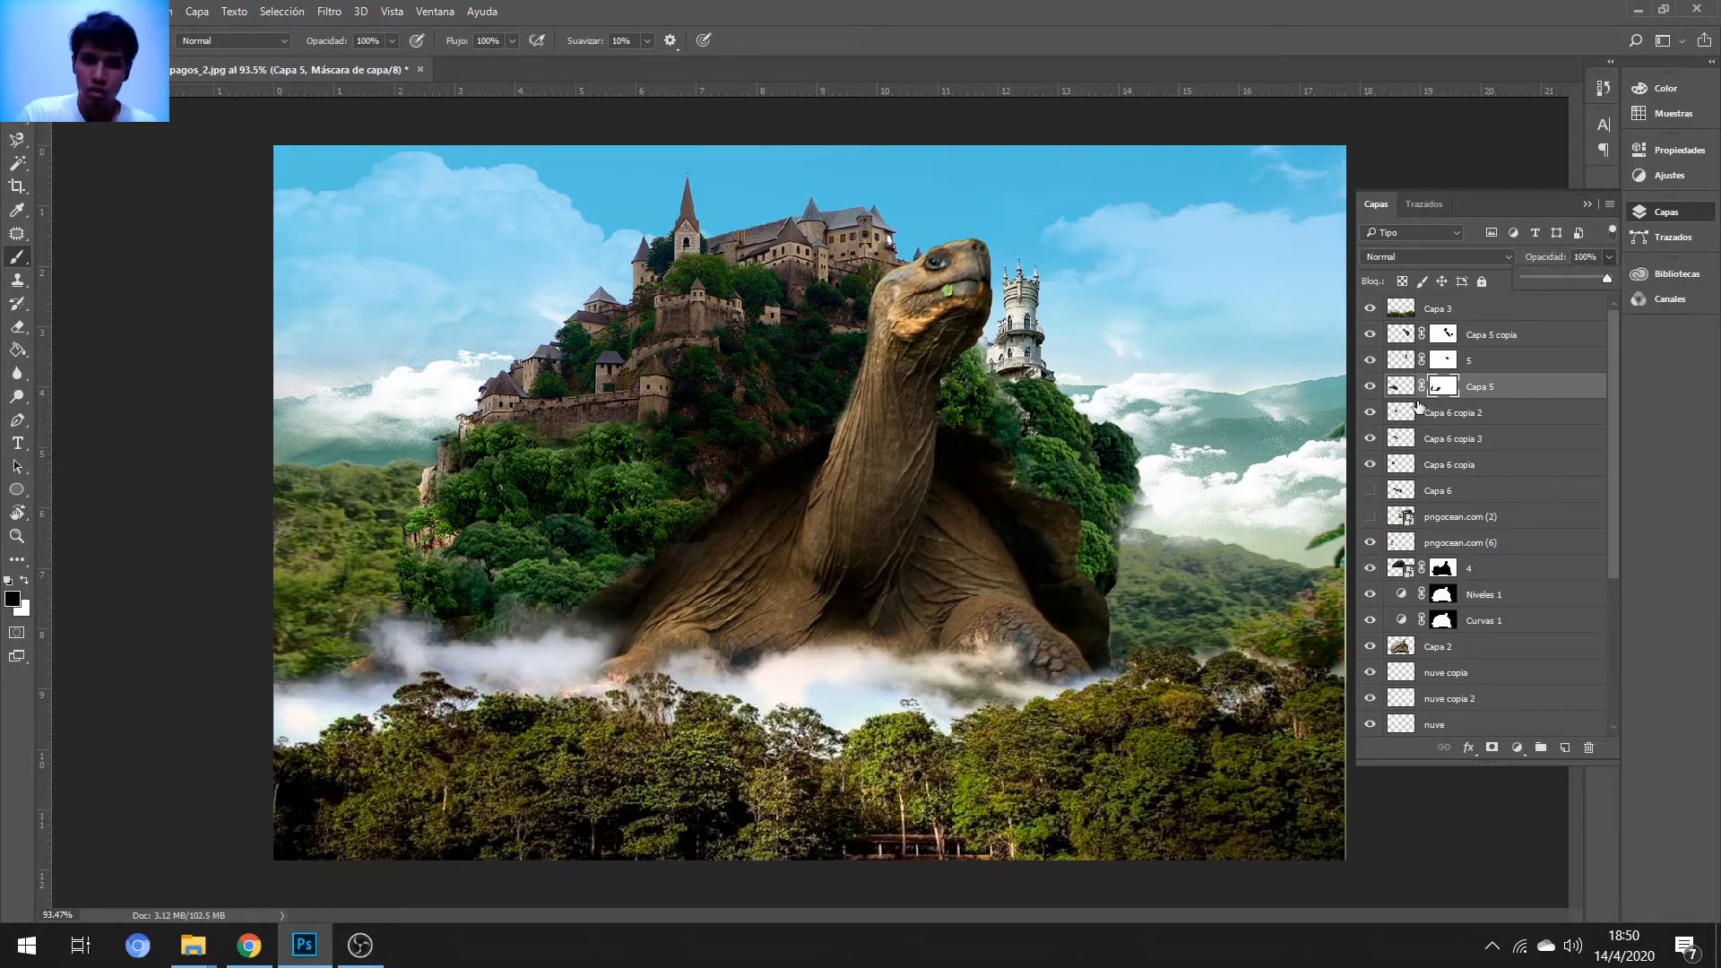
- Save the document as the Photoshop file "isla tortuga" in the fotomanipulación folder
click(54, 11)
click(108, 237)
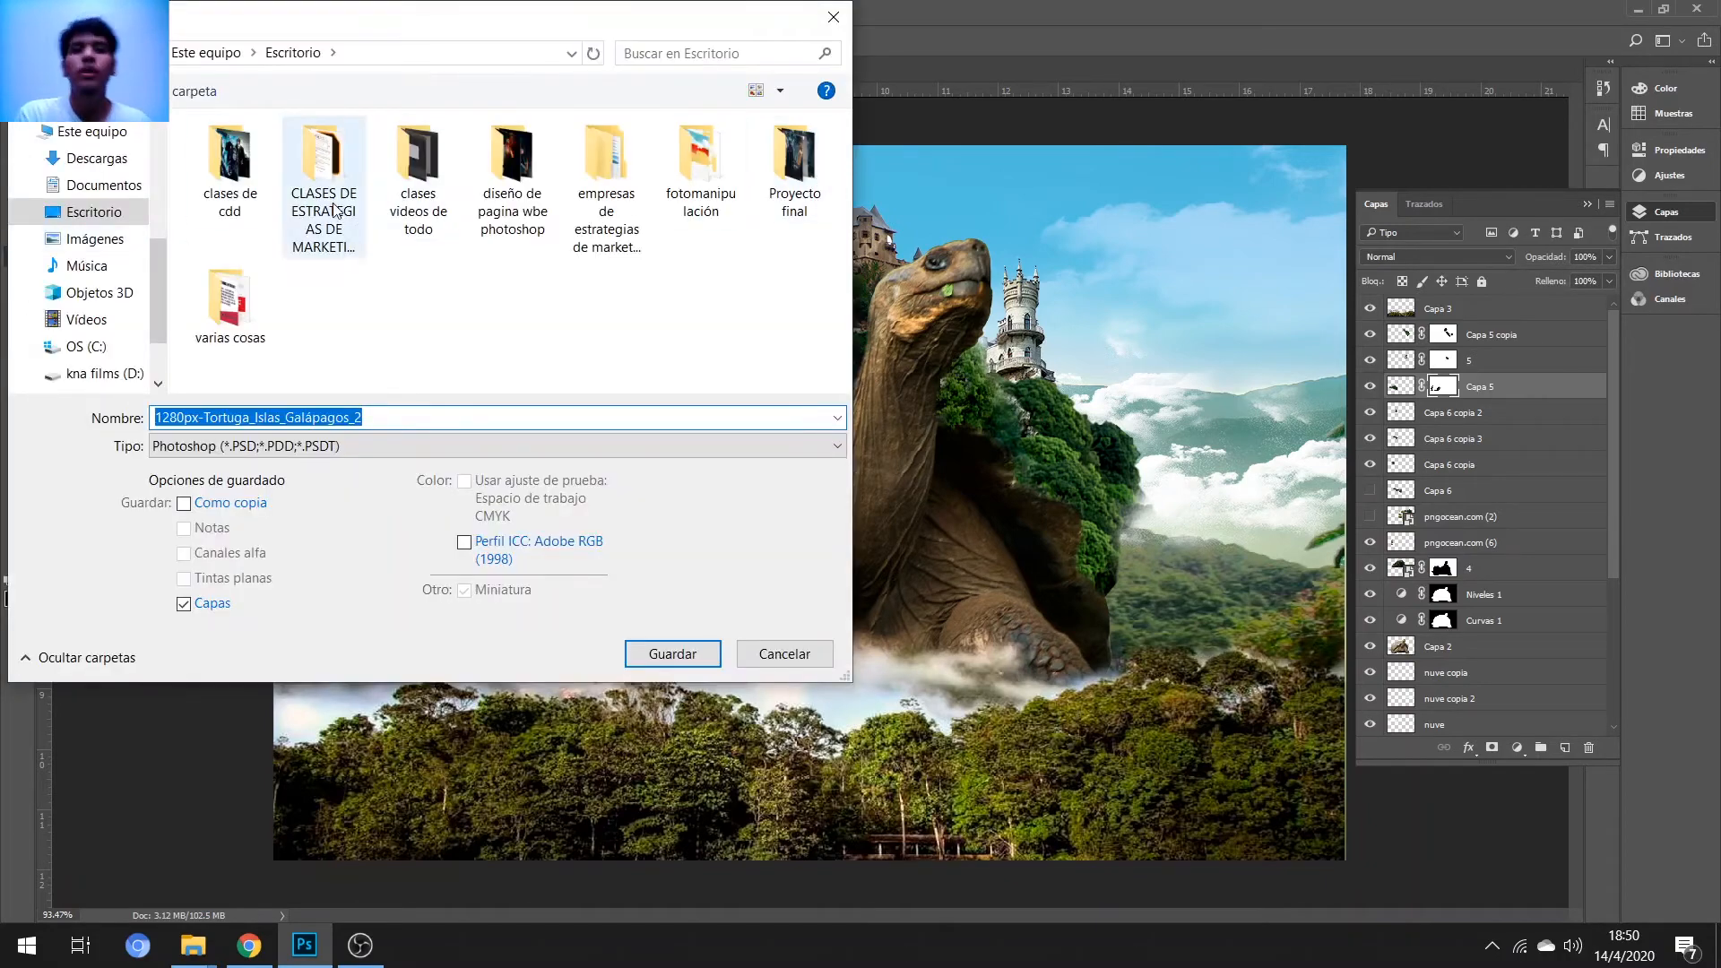
double_click(676, 183)
key(Return)
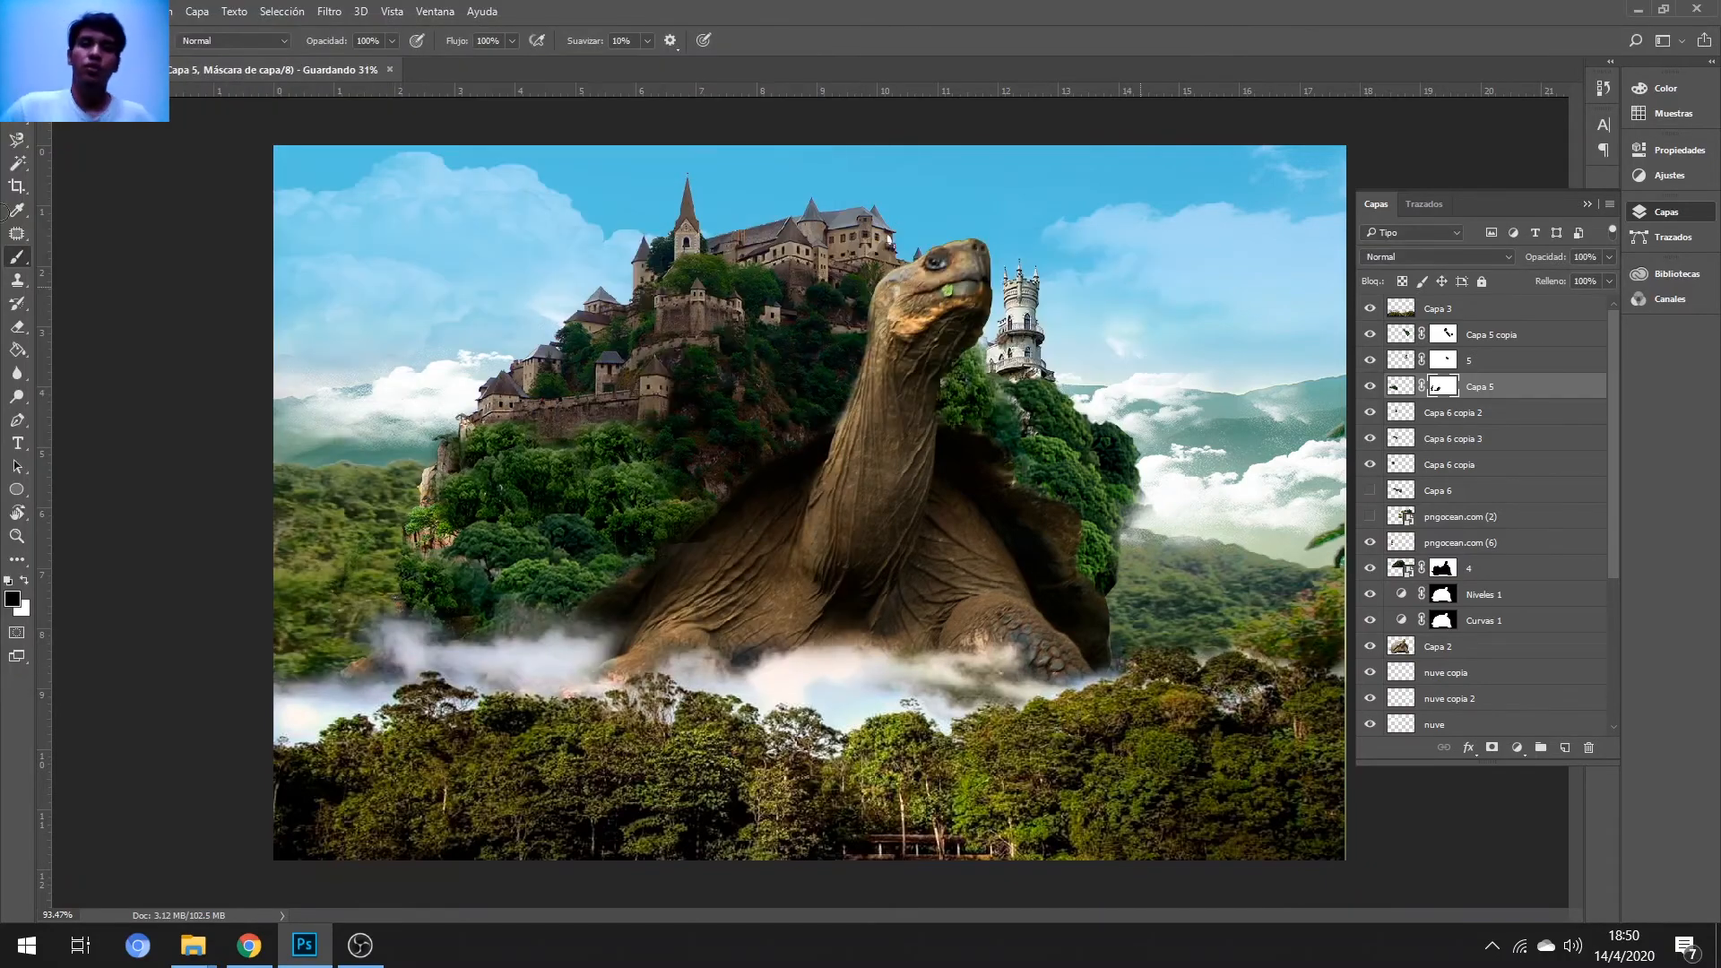
- Convert the layers from Capa 5 copia down to Capa 6 copia into one smart object and toggle its visibility to check it
click(1440, 469)
shift+click(1403, 336)
right_click(1404, 337)
right_click(1471, 334)
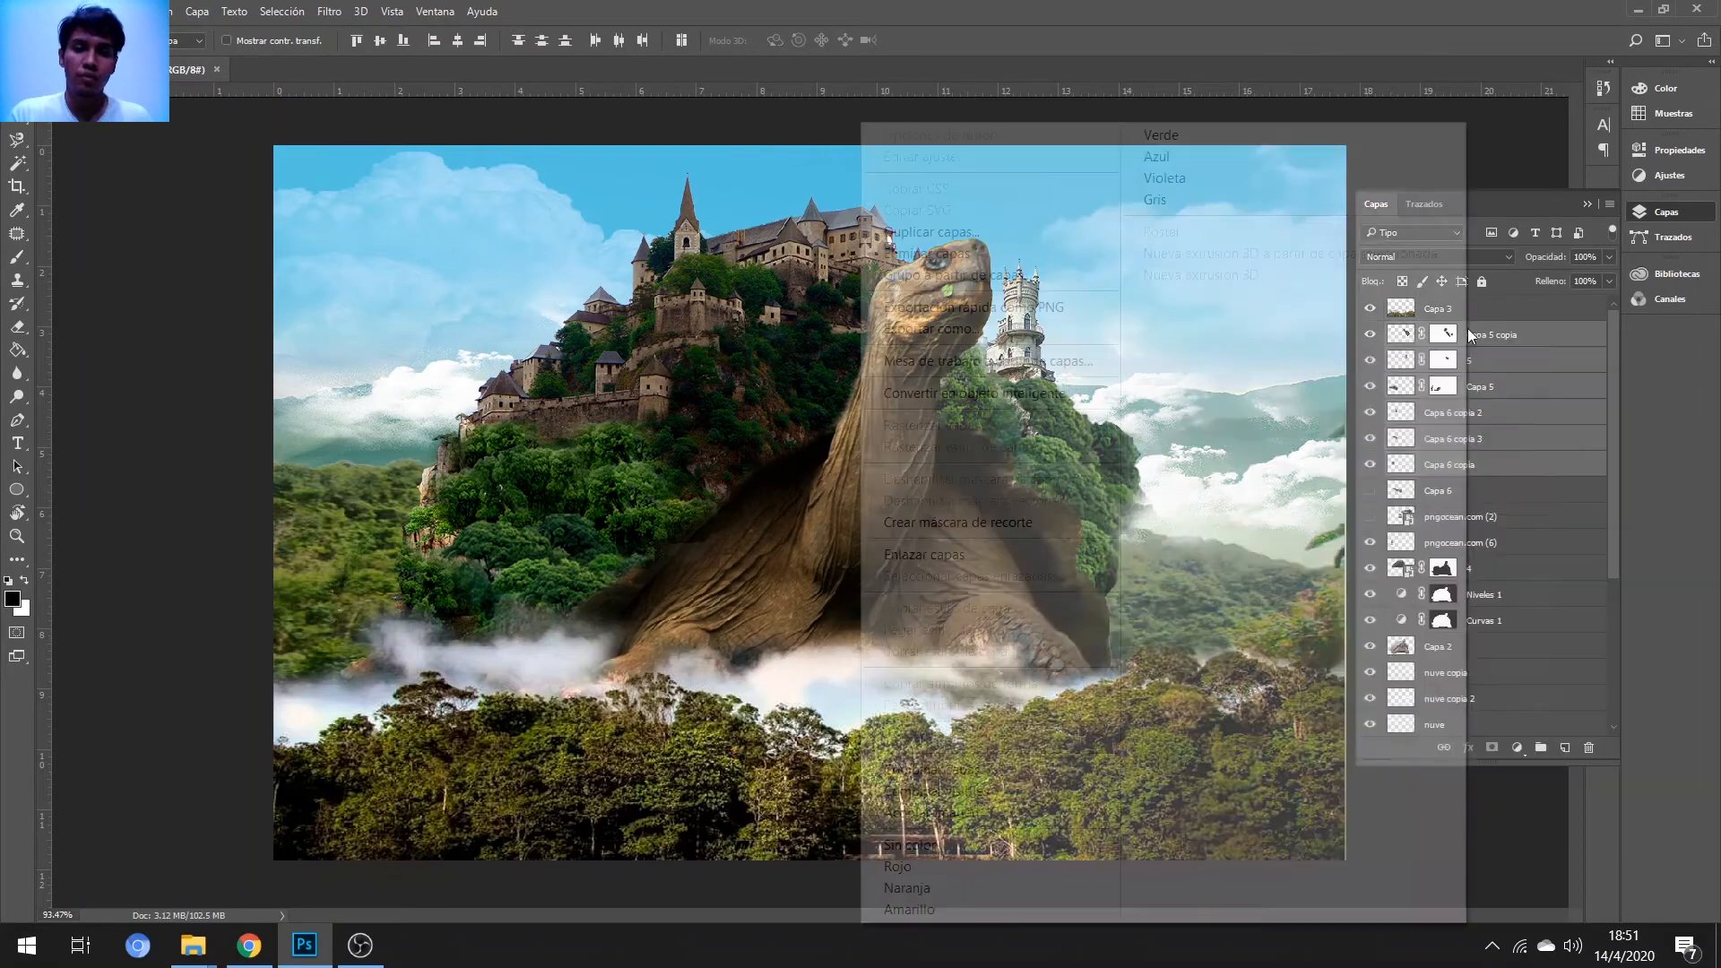
click(1384, 353)
click(1371, 335)
click(1372, 336)
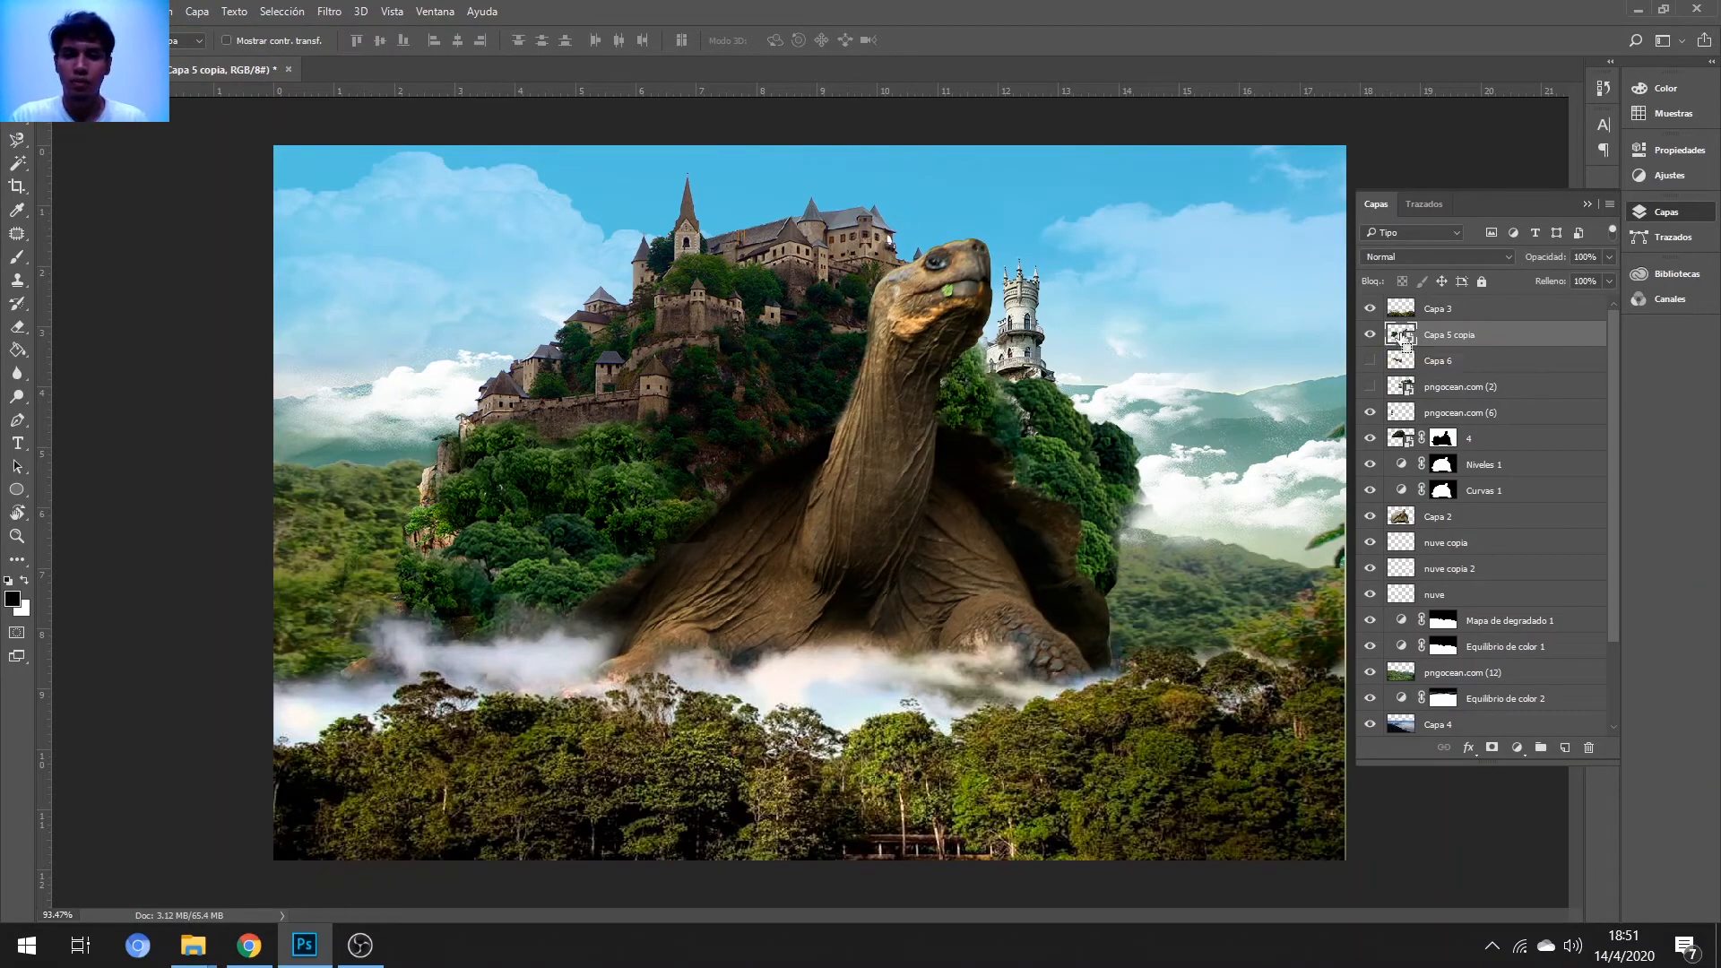
- Add two masked Curves adjustments above the Capa 5 copia foliage, one lowering the midtones and one with a multi-point curve
click(1514, 748)
click(1492, 432)
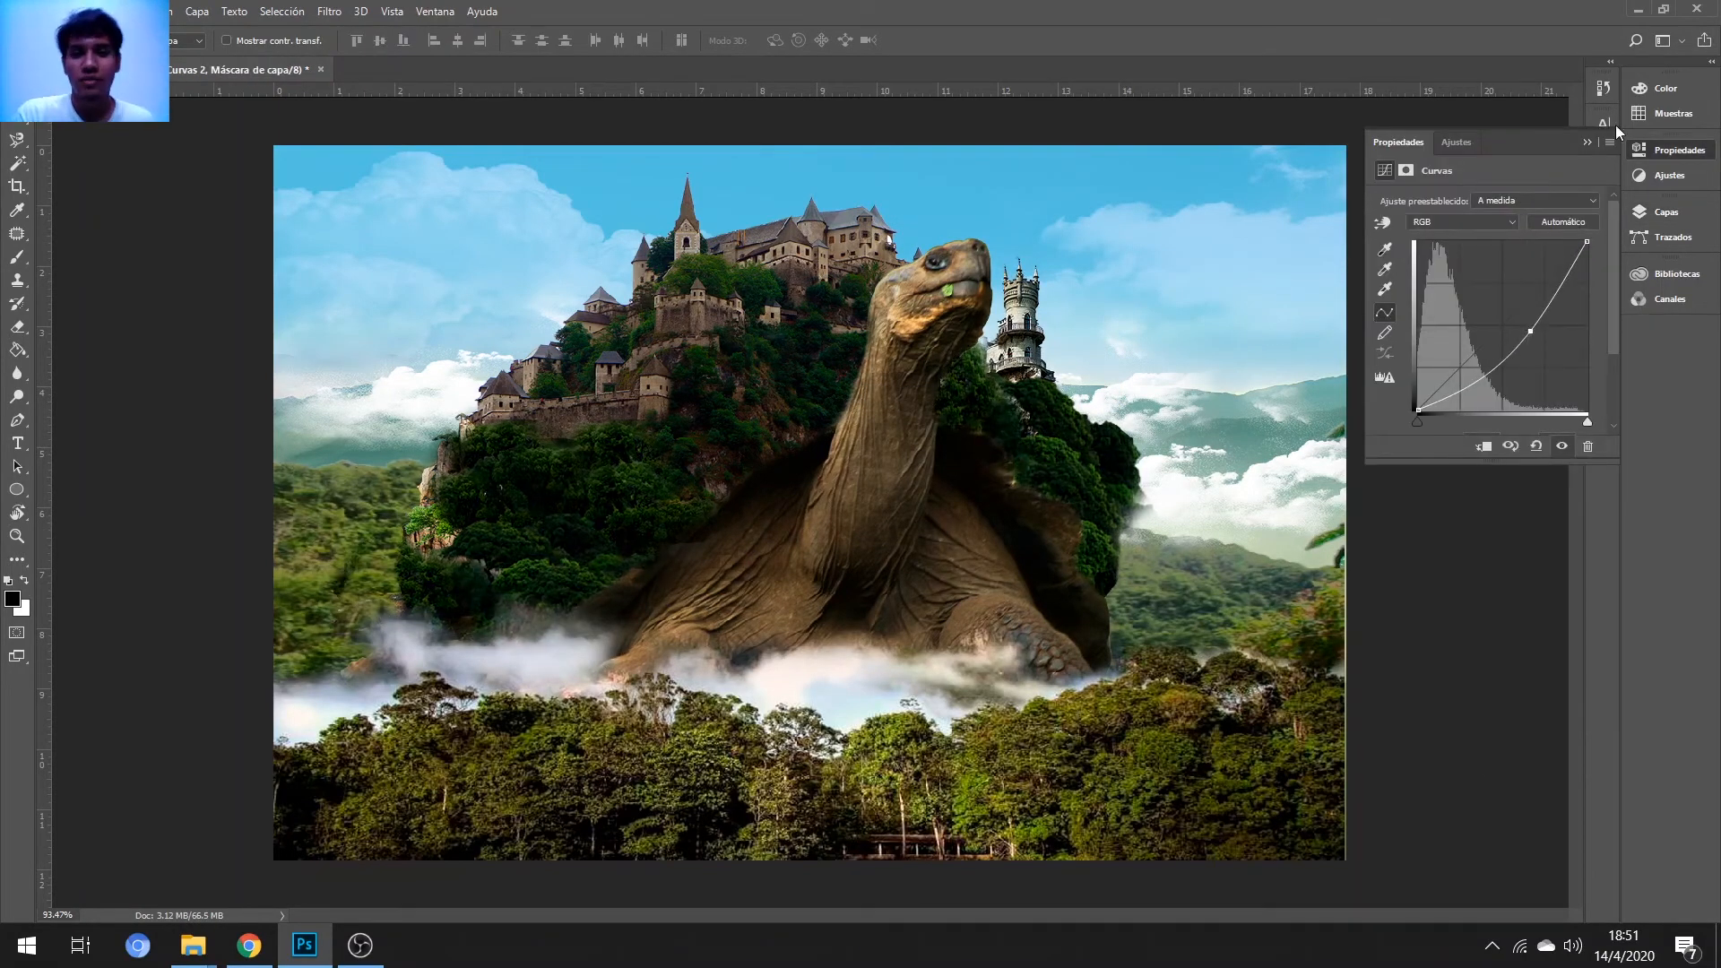
click(1666, 213)
click(1515, 748)
click(1492, 432)
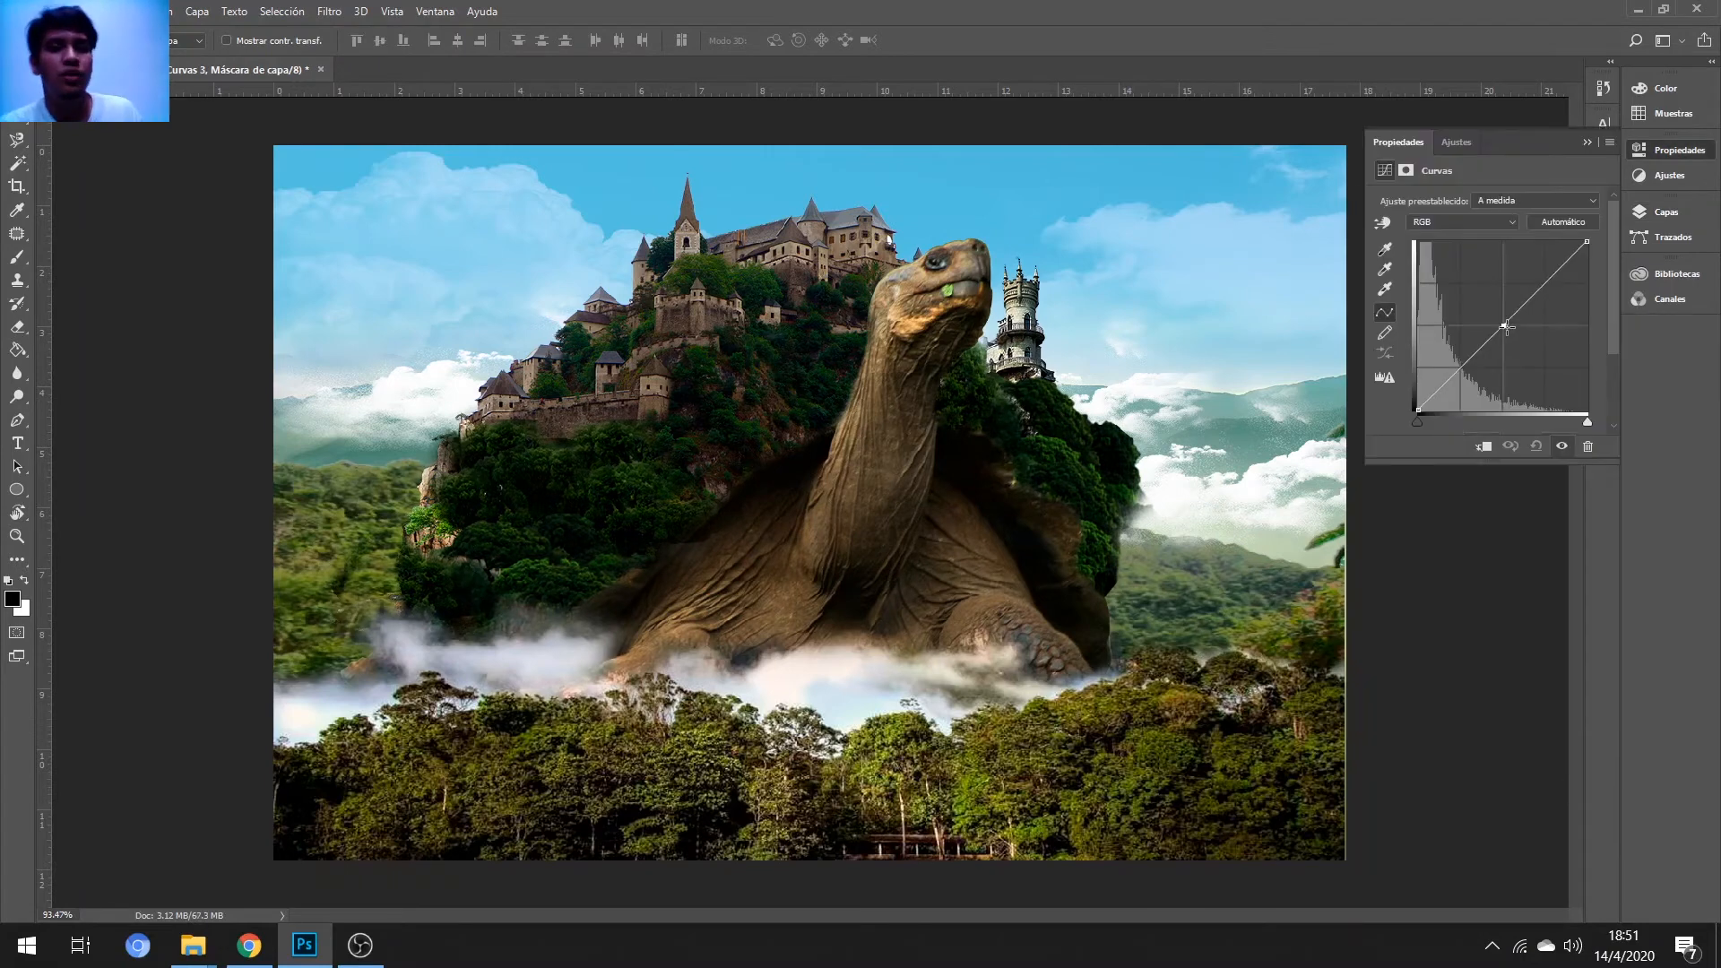
drag(1502, 325, 1497, 334)
mouse_move(1458, 375)
mouse_down()
mouse_move(1460, 400)
mouse_move(1434, 390)
mouse_up()
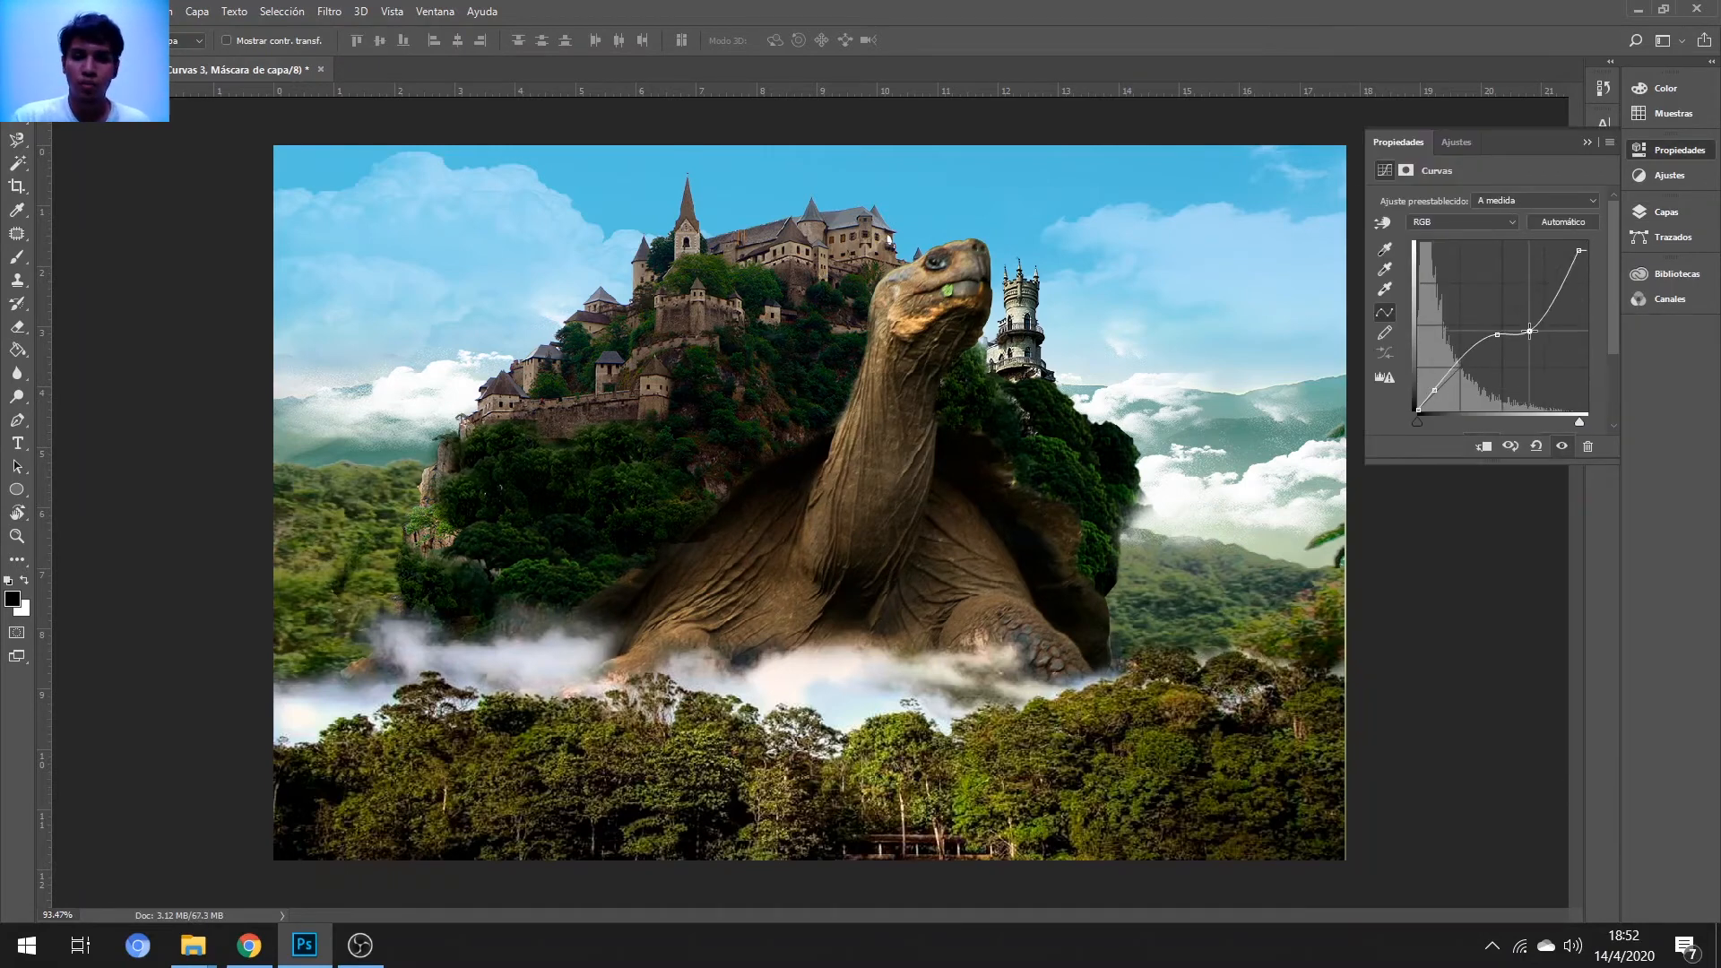
key(F7)
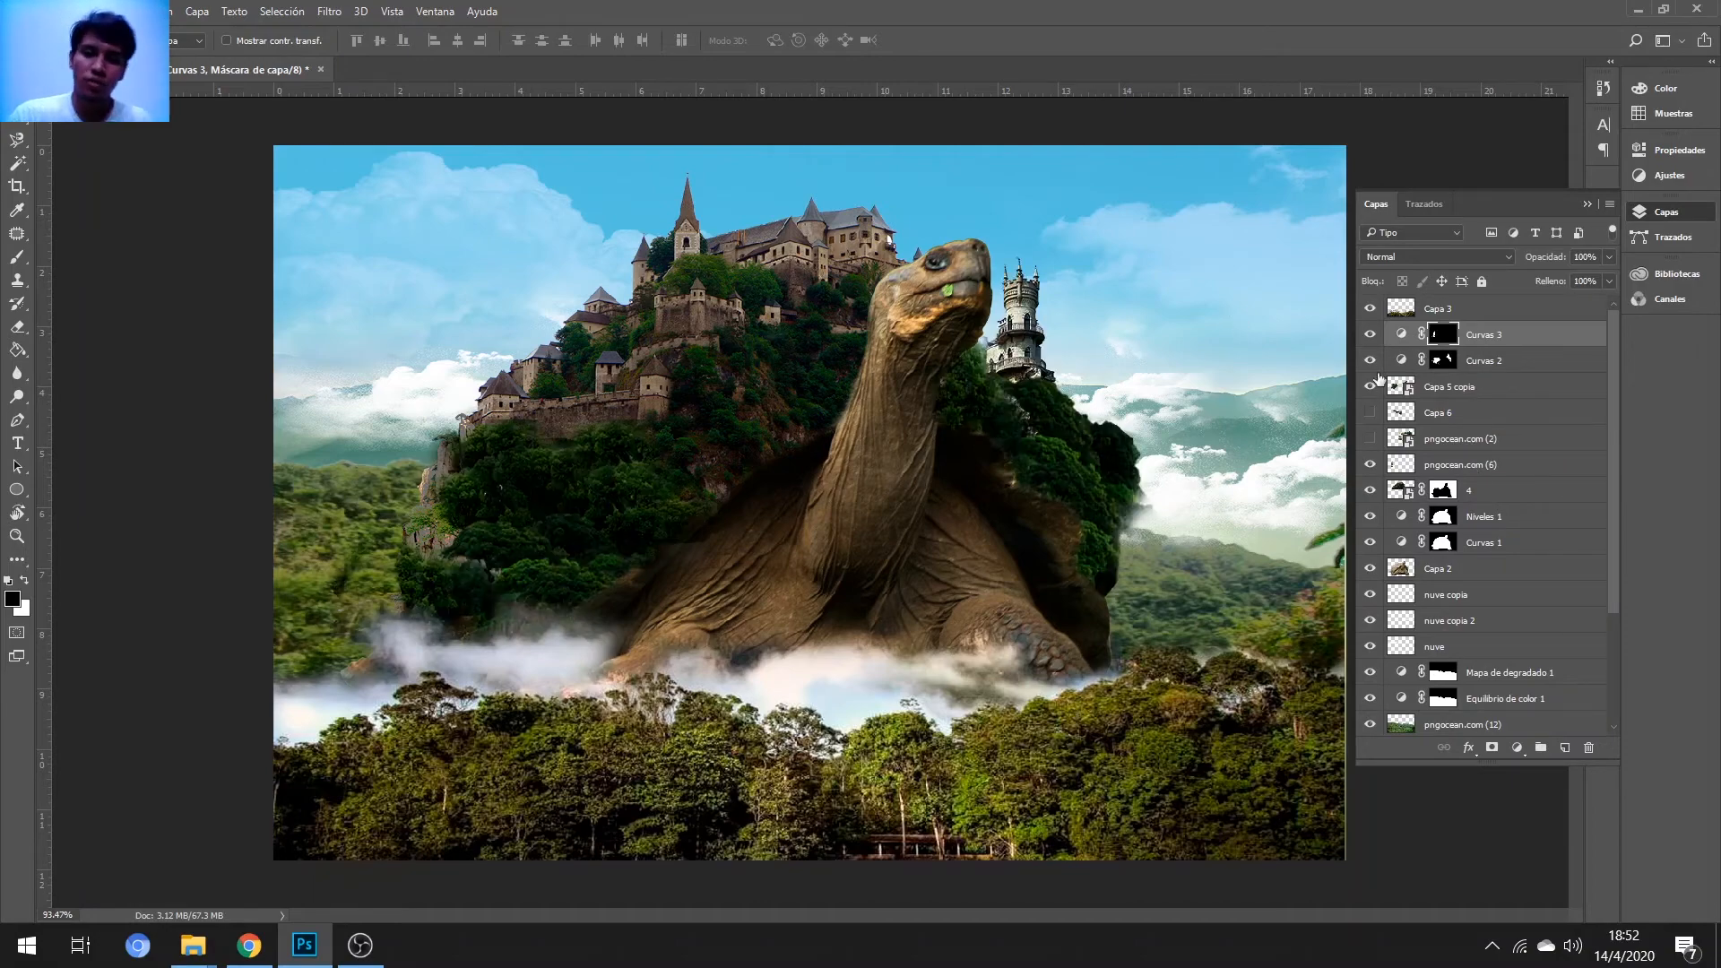
- Place the pngocean.com (2) tree collection from the fotomanipulación folder over the right half of the composition
key(alt+Tab)
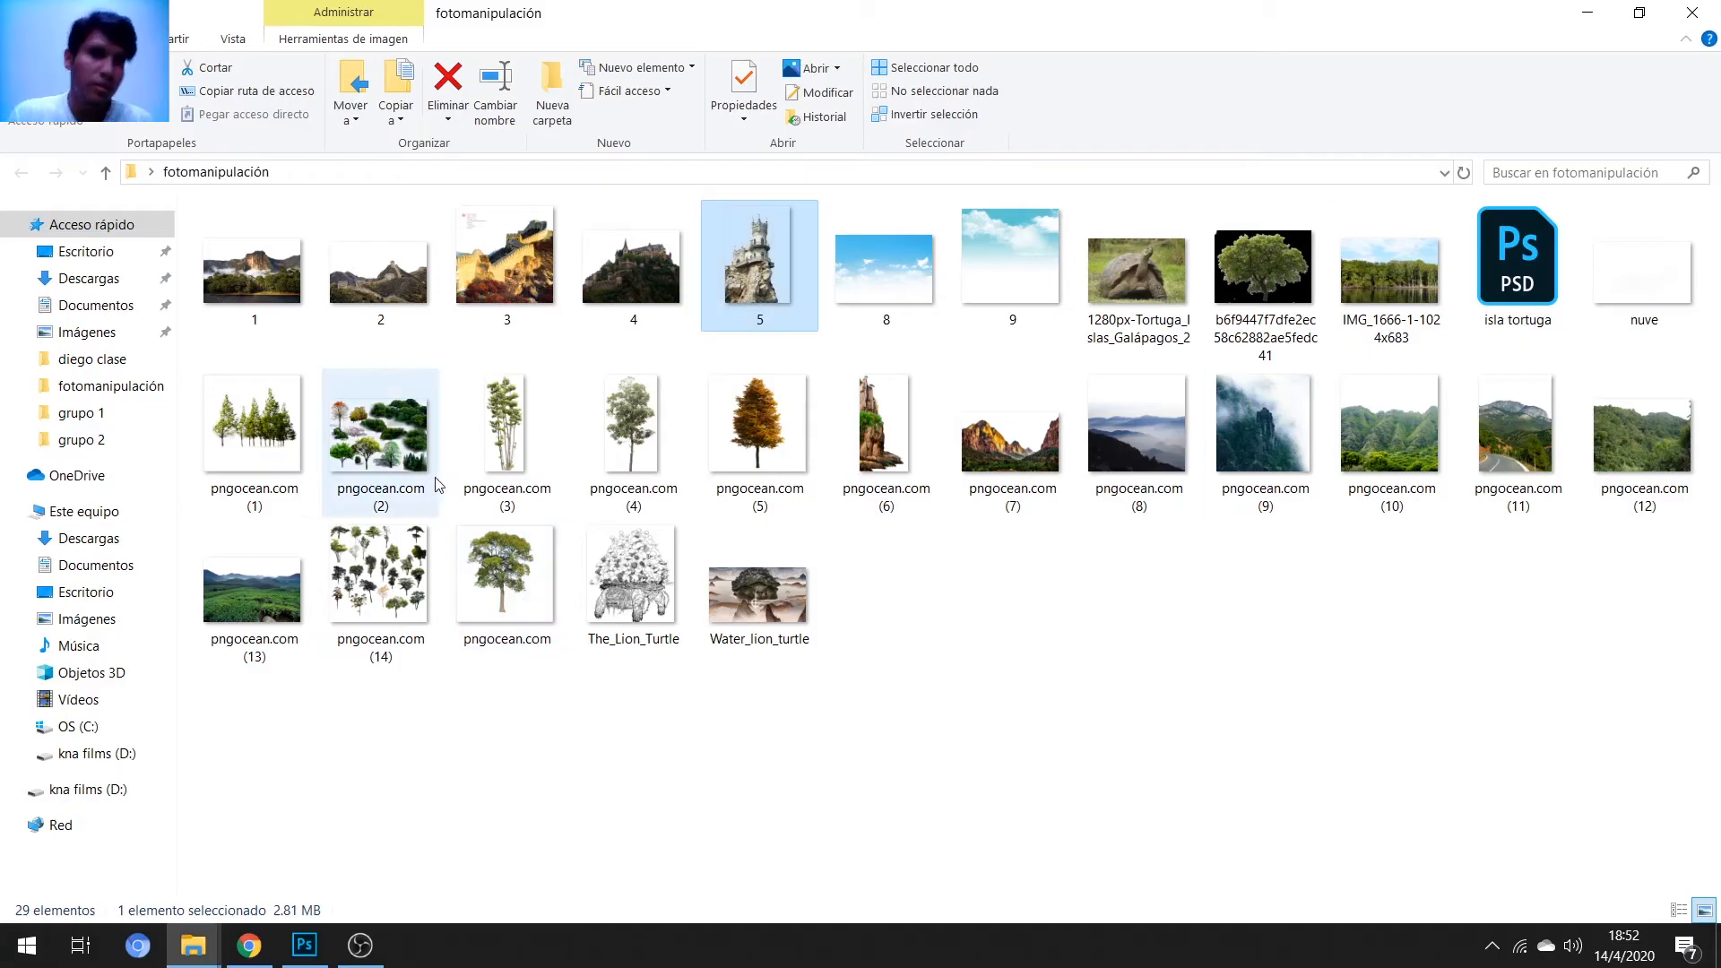
drag(380, 425, 341, 851)
drag(878, 507, 1080, 452)
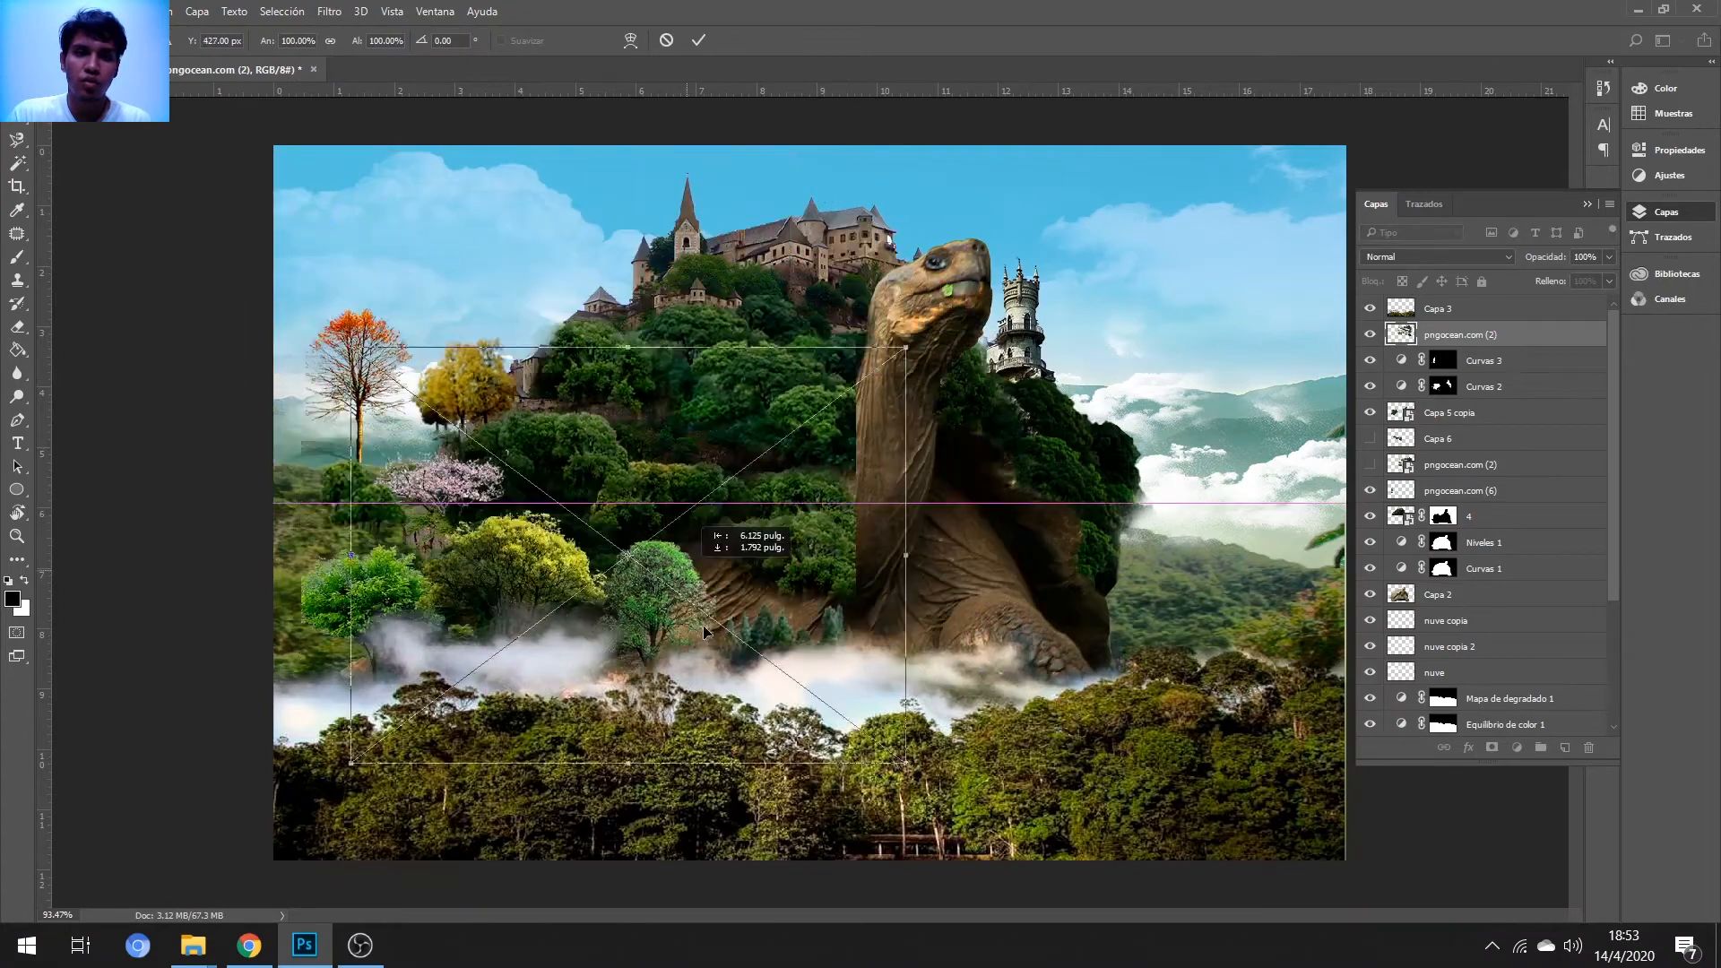
key(Return)
- Outline the green bush cluster in the upper right of the tree collection, copy it to a new layer and hide the collection
key(j)
drag(997, 235, 1022, 351)
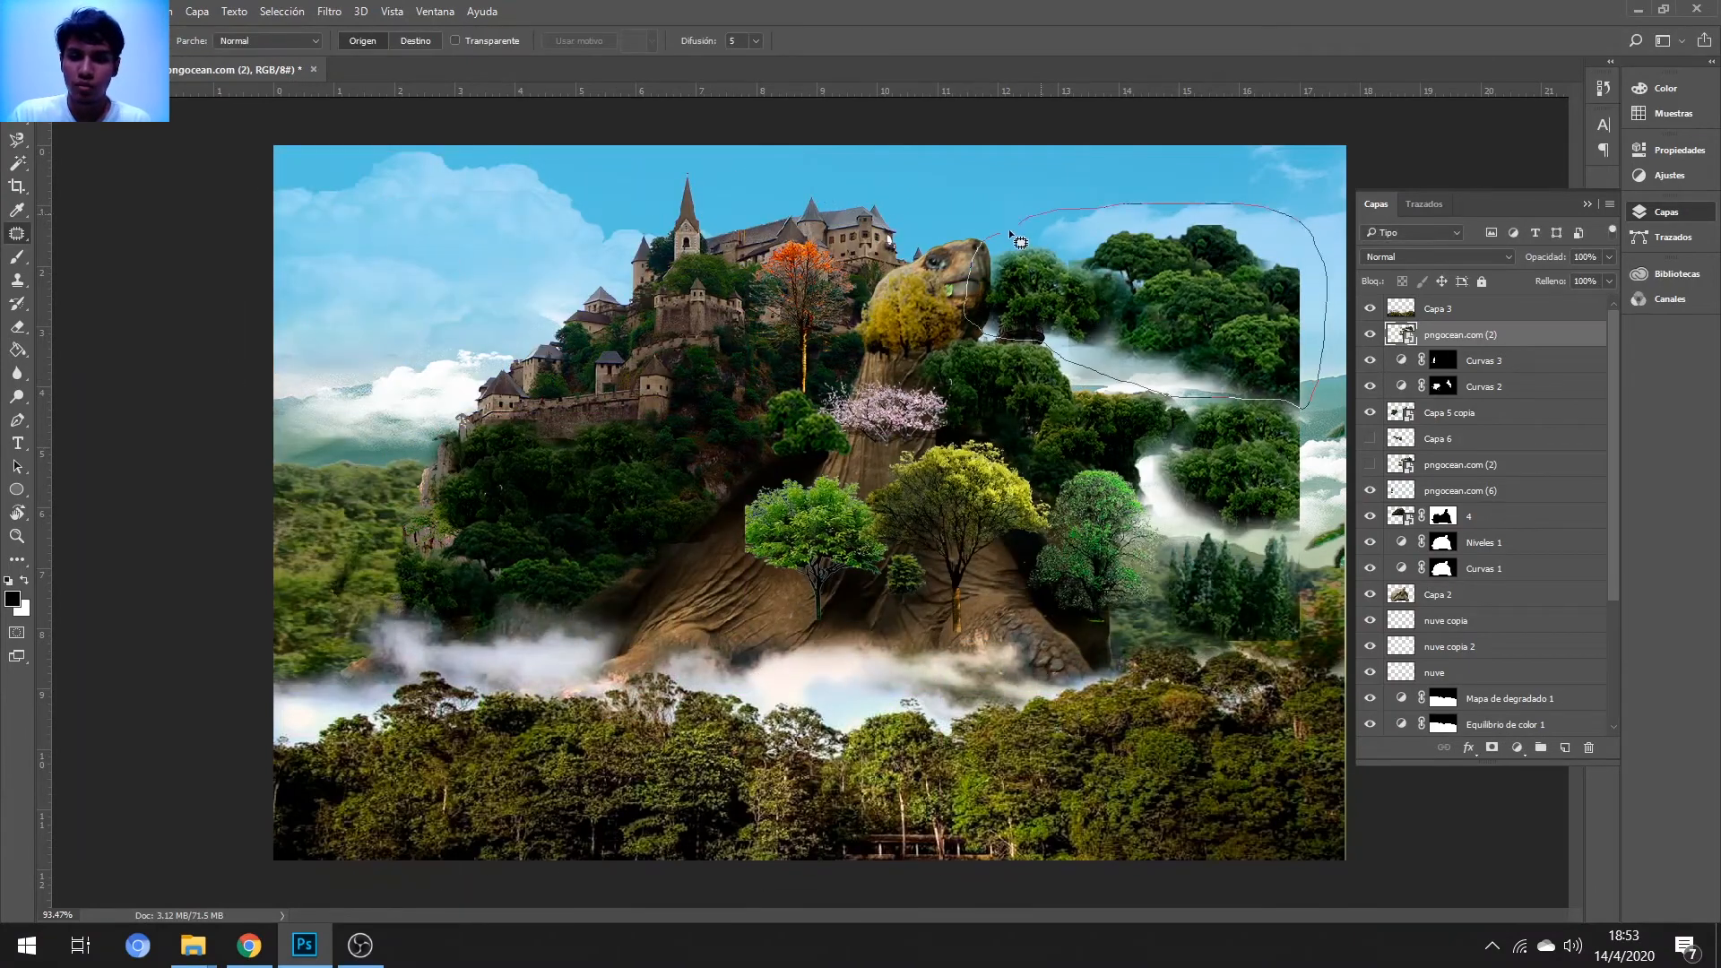
drag(1020, 242, 1012, 238)
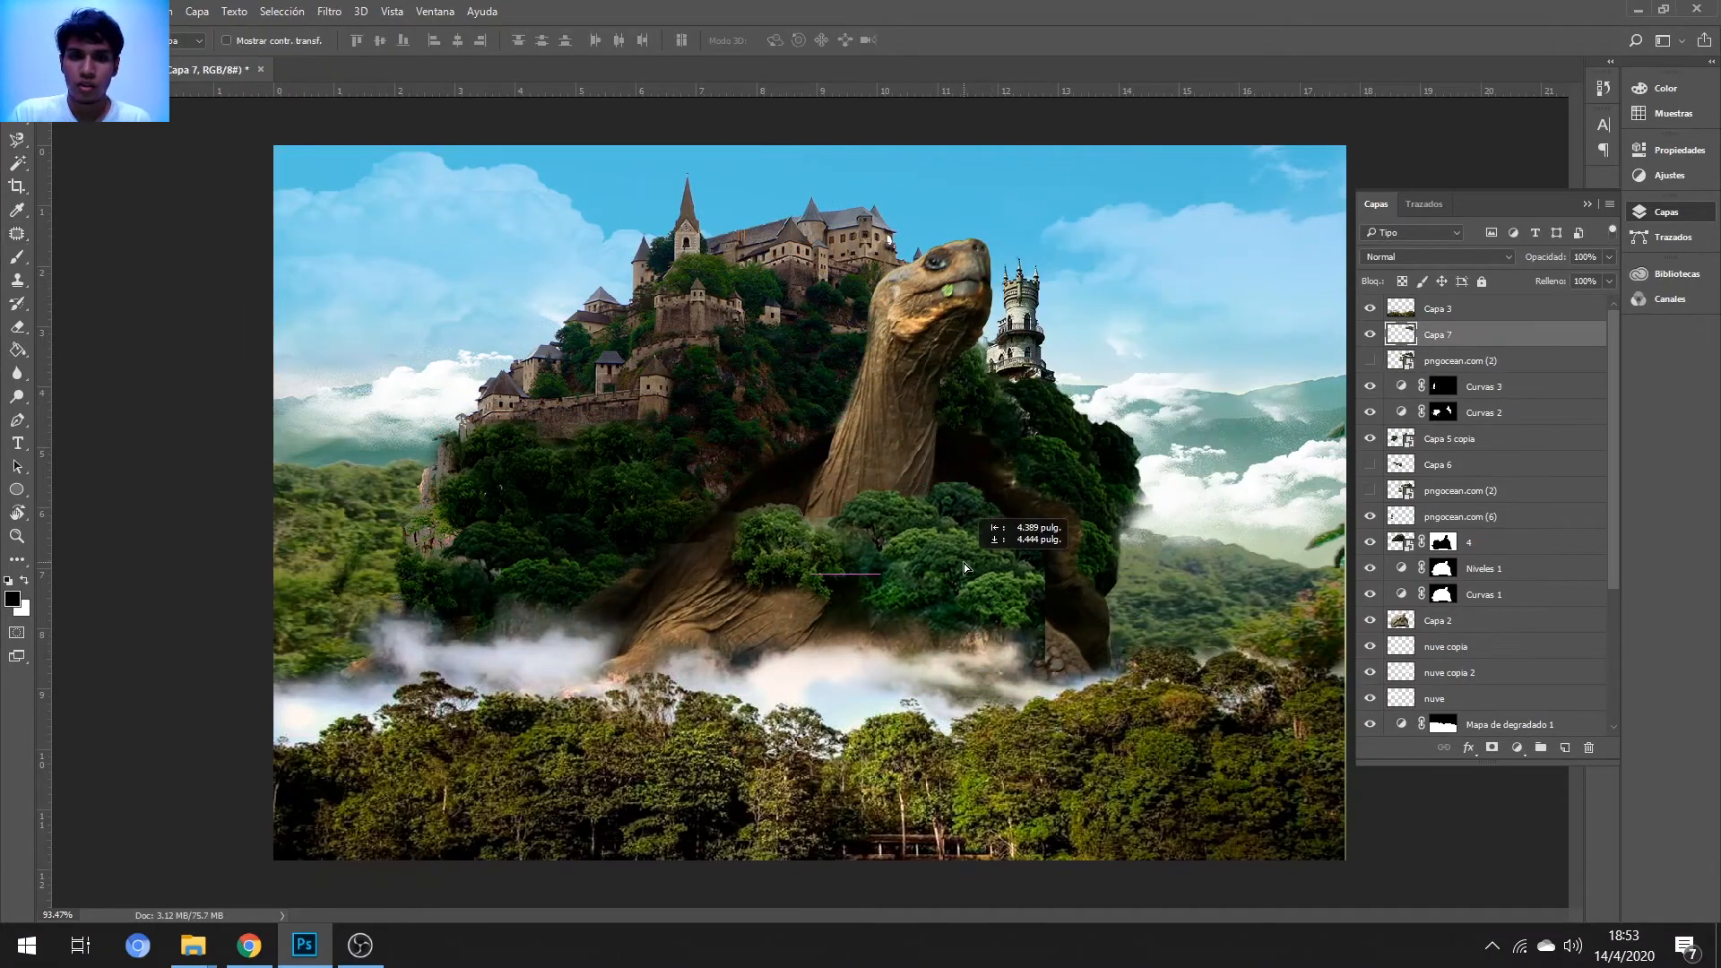
- Move and transform the copied bush cluster to cover the tortoise's chest and right-hand front leg
drag(964, 563, 1013, 566)
key(Return)
drag(994, 560, 876, 582)
key(ctrl+t)
key(Return)
- With Capa 7 copia hidden, set Capa 7 to Luz suave and mask its foliage off the neck and the shell's dark interior
click(1369, 334)
click(1438, 360)
scroll(1426, 258, down, 6)
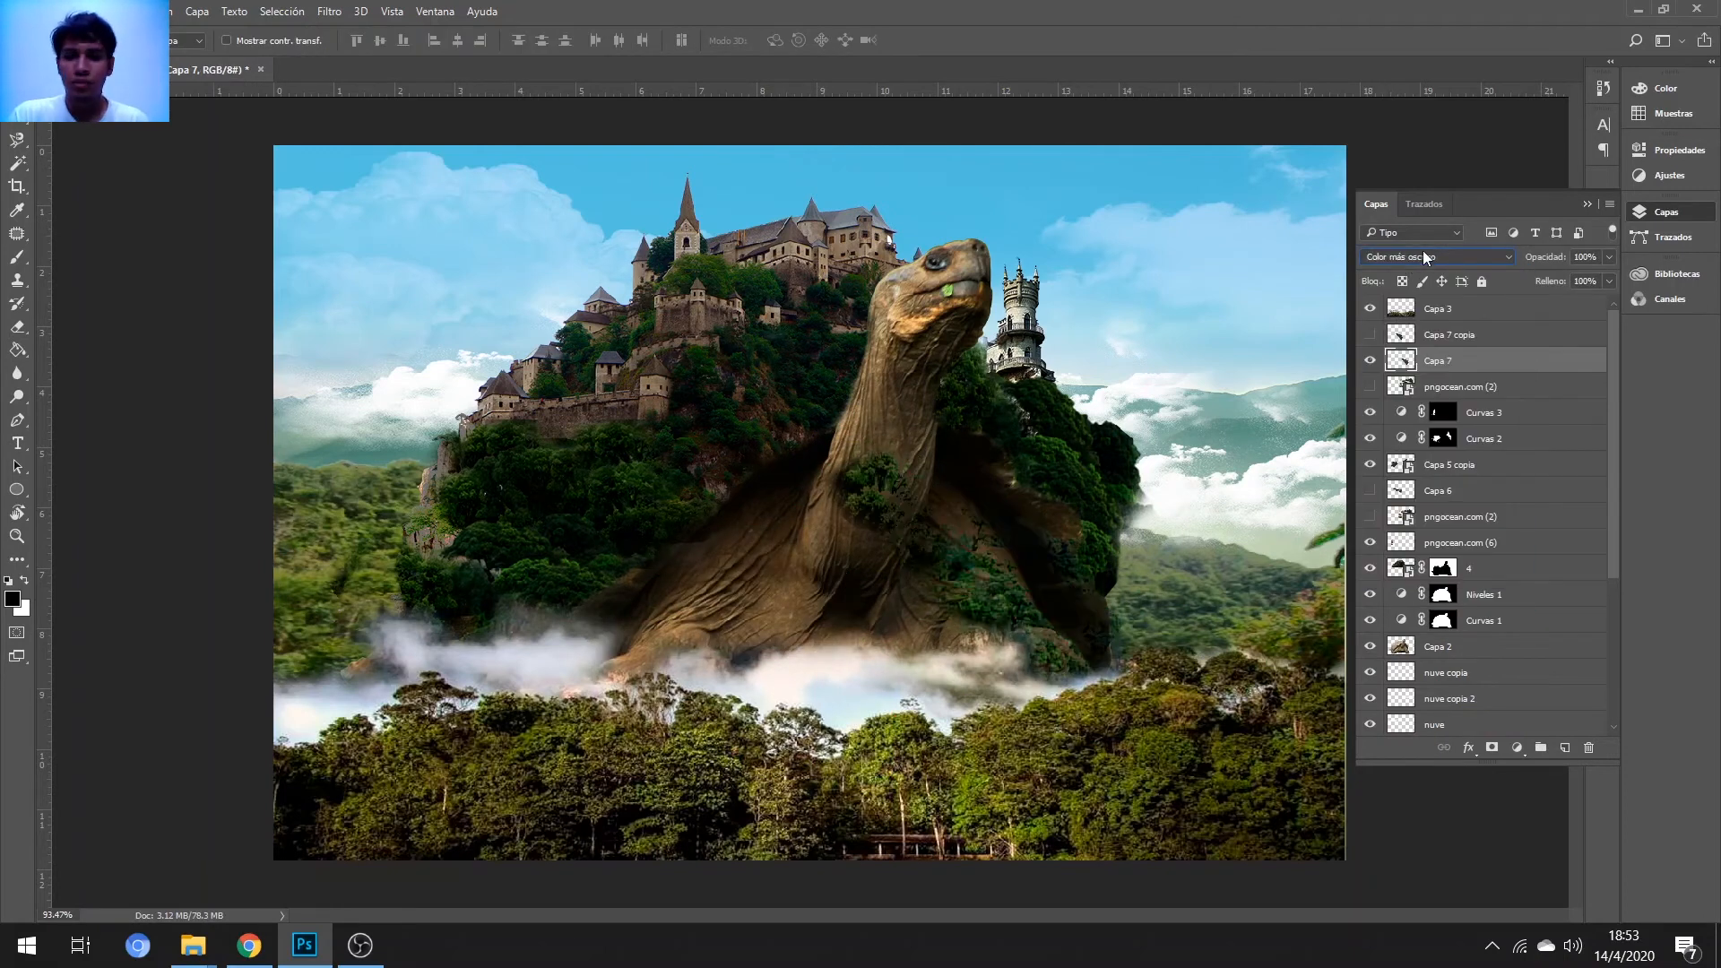
scroll(1423, 254, down, 7)
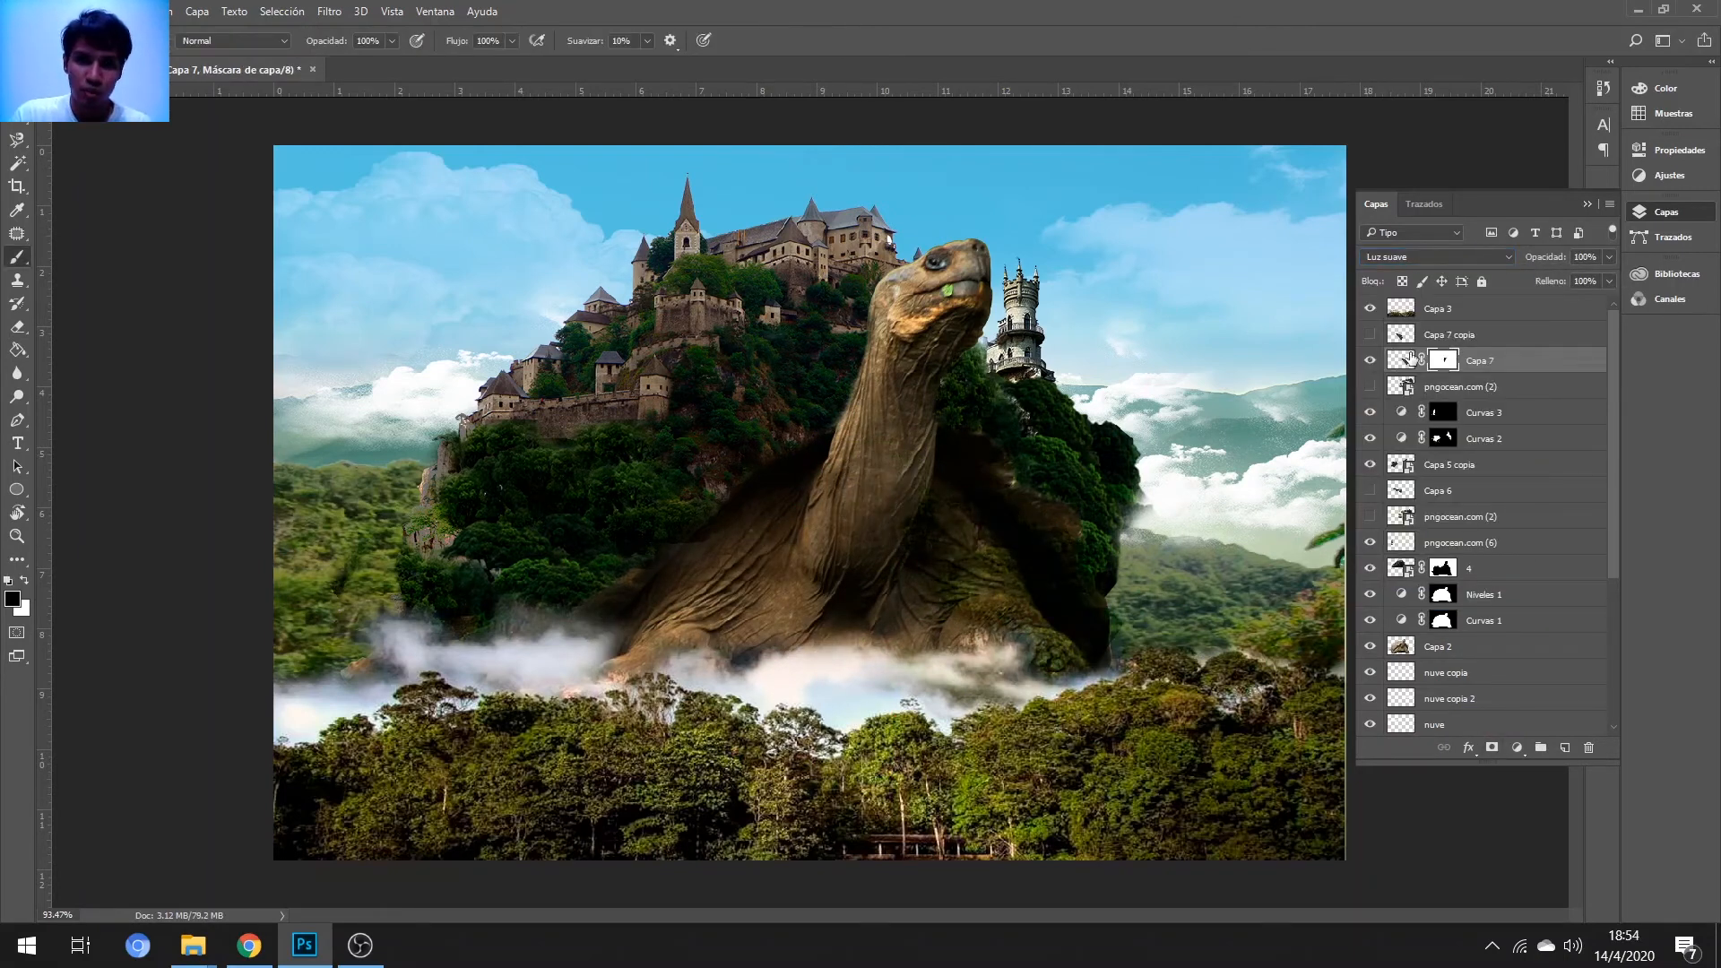
key(b)
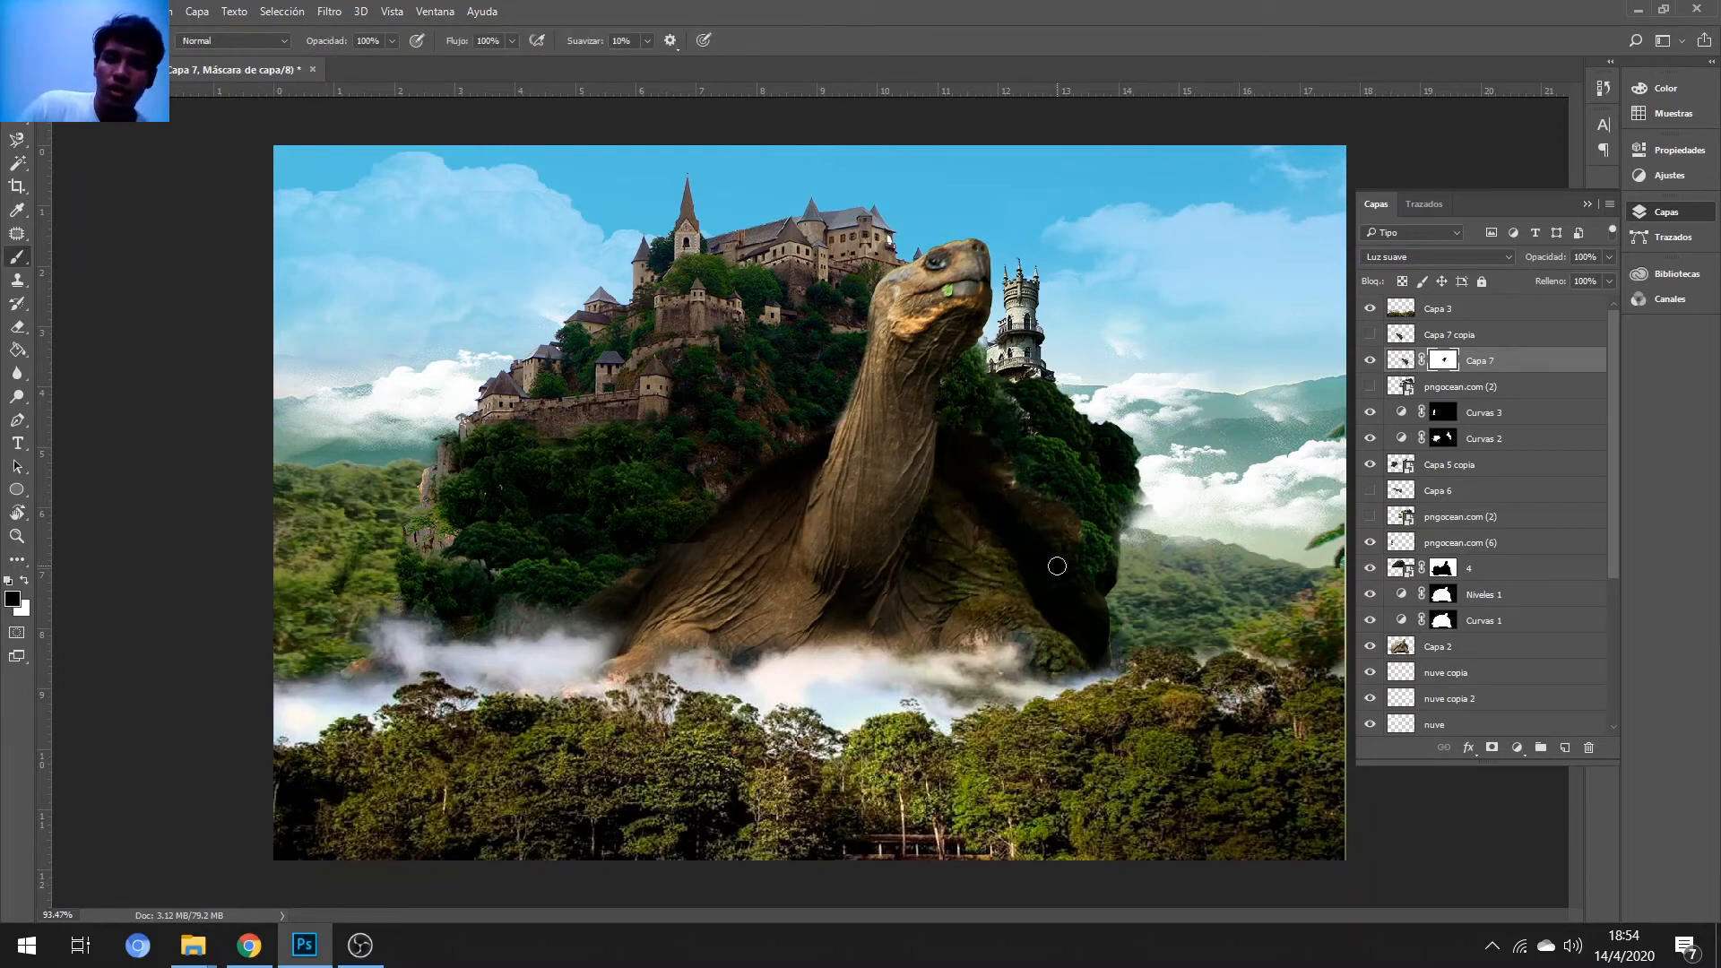
- Duplicate the masked Capa 7 foliage several times and spread the copies over the tortoise's chest and left-hand front leg
key(ctrl+j)
key(j)
key(v)
drag(829, 626, 693, 644)
alt+drag(736, 636, 609, 660)
alt+drag(608, 661, 736, 527)
- Transform the newest foliage copy to fit the lower neck and adjust its mask
key(ctrl+t)
drag(905, 395, 909, 690)
mouse_move(802, 558)
mouse_down()
mouse_move(856, 577)
mouse_move(871, 504)
mouse_up()
key(Return)
key(e)
key(v)
key(b)
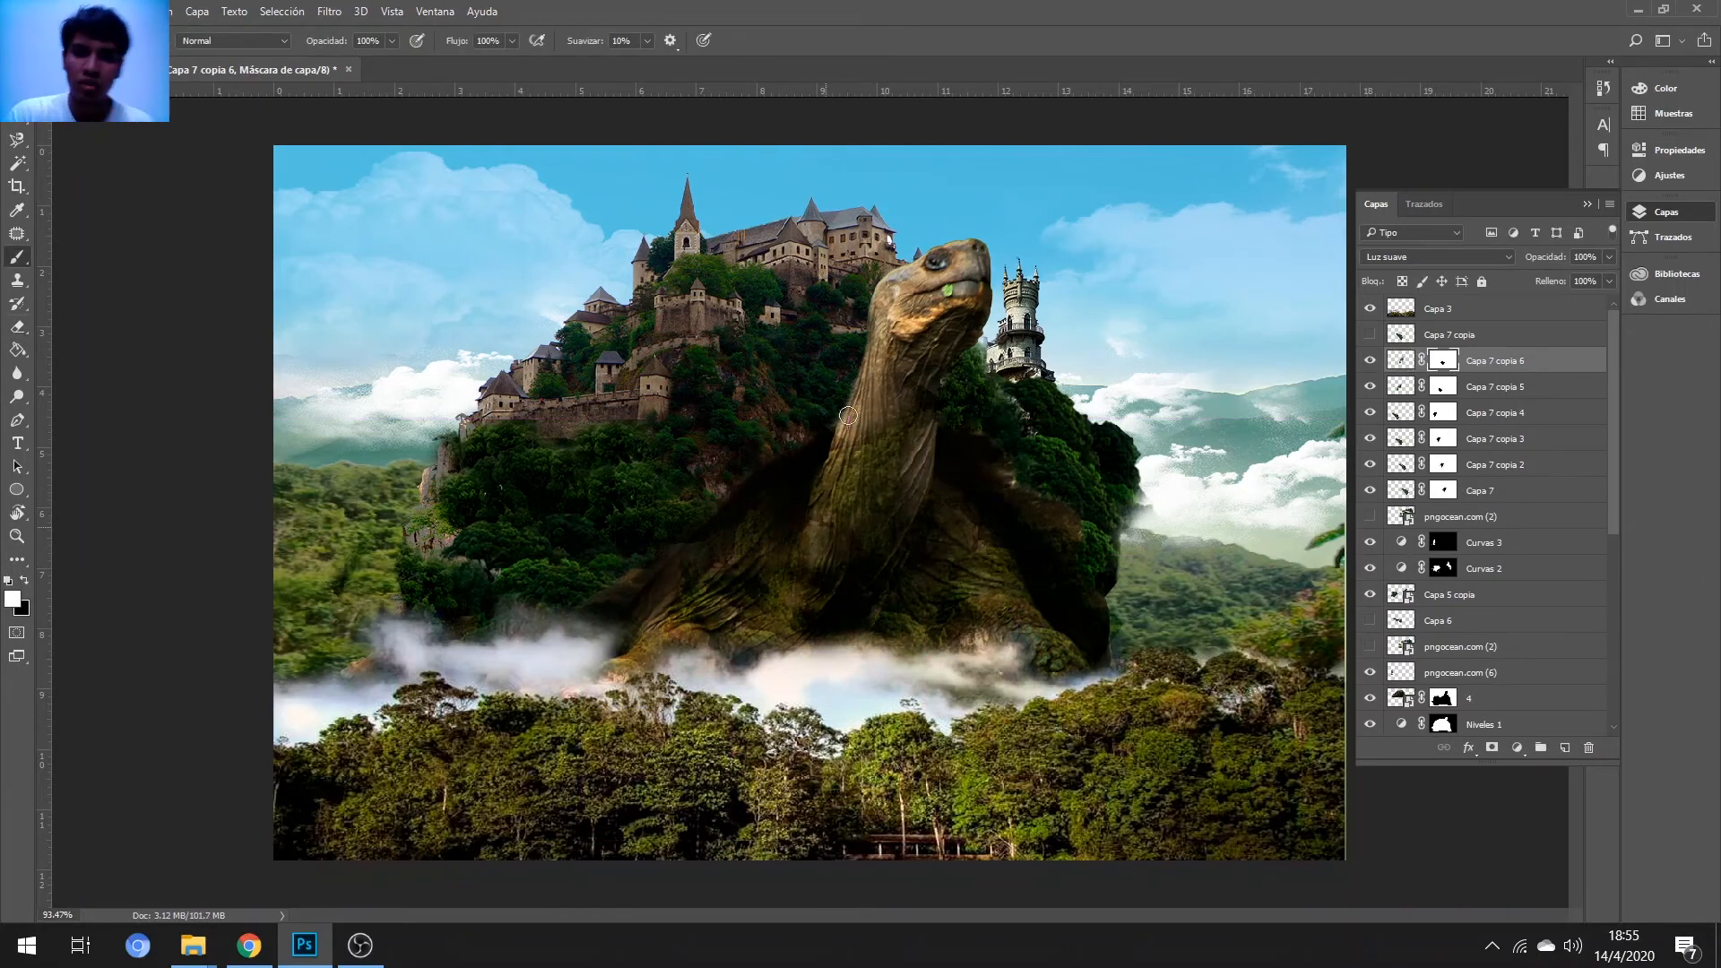
- Reposition the Capa 7 copia 6 foliage on the neck and repaint its mask in white with a resized brush
right_click(930, 508)
mouse_move(794, 593)
mouse_down()
mouse_move(765, 644)
mouse_move(755, 606)
mouse_up()
click(1076, 547)
key(v)
drag(868, 498, 910, 444)
key(b)
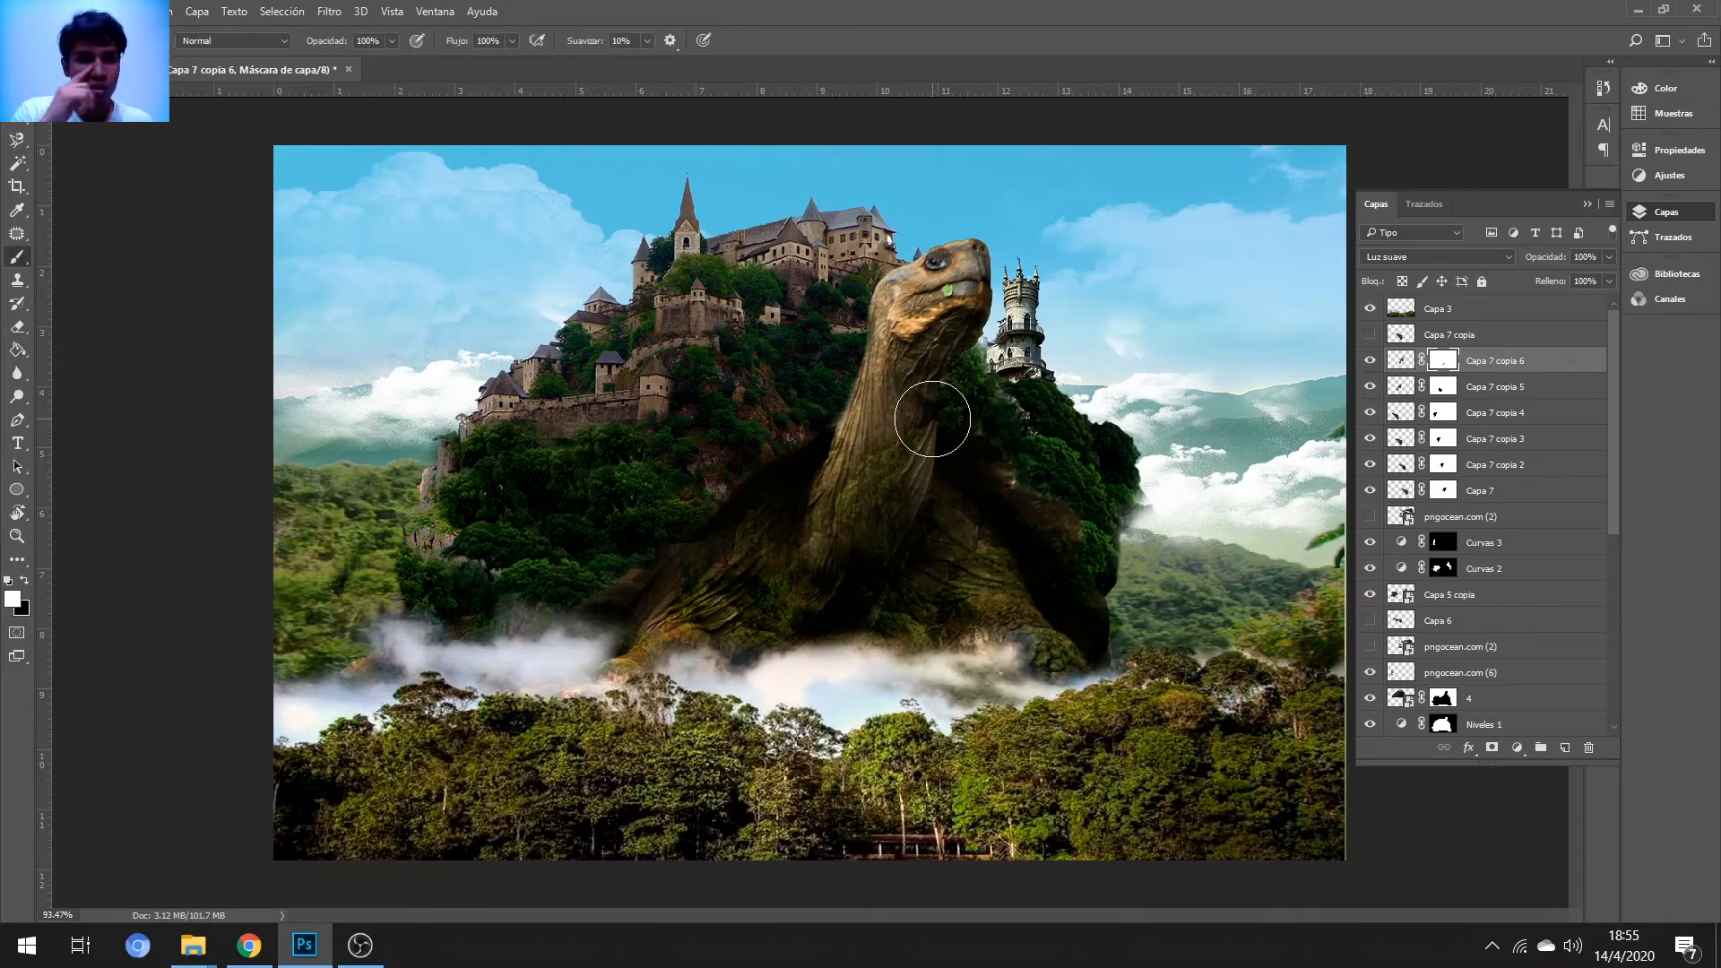
drag(739, 590, 769, 573)
- Duplicate the neck foliage higher up as Capa 7 copia 7 and copia 8, and mask the parts spilling beyond the neck
key(v)
mouse_move(885, 459)
alt+mouse_down()
mouse_move(897, 432)
mouse_move(874, 442)
mouse_move(910, 414)
mouse_move(859, 415)
alt+mouse_up()
key(e)
key(b)
click(1443, 361)
click(1447, 390)
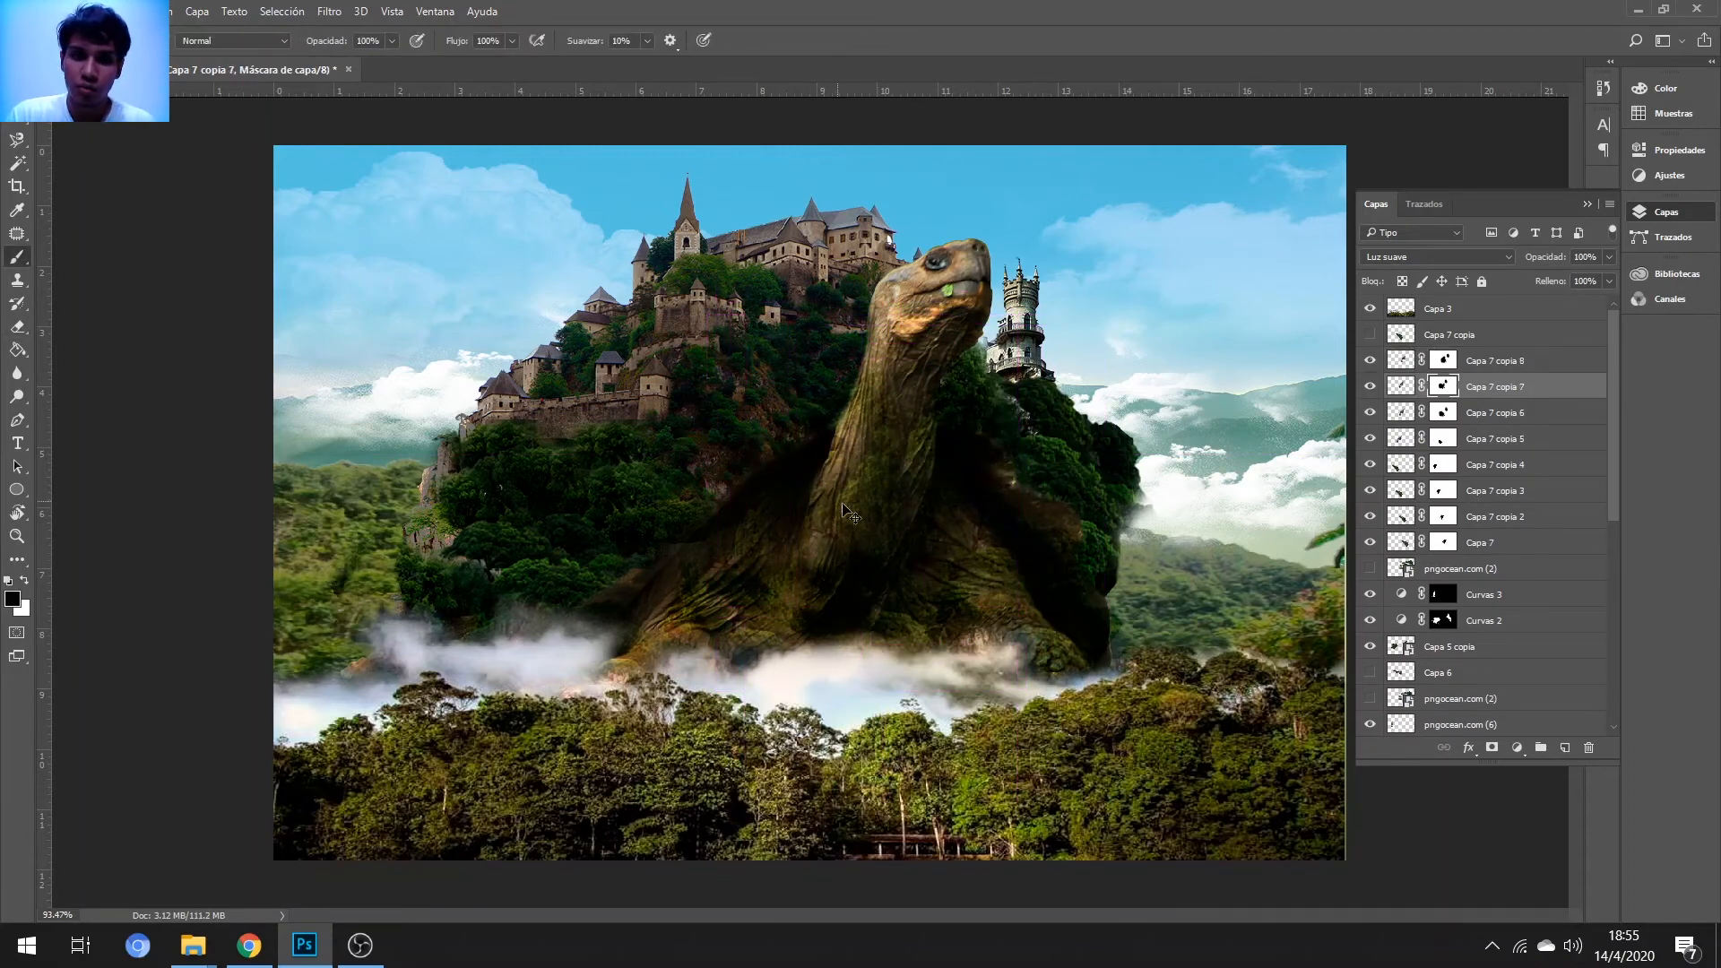
- Duplicate the foliage texture up to the tortoise's head as Capa 7 copia 9 and mask it off the face and surroundings
click(1445, 363)
key(v)
alt+drag(923, 363, 889, 240)
key(b)
click(869, 221)
key(ctrl+z)
click(1443, 360)
key(x)
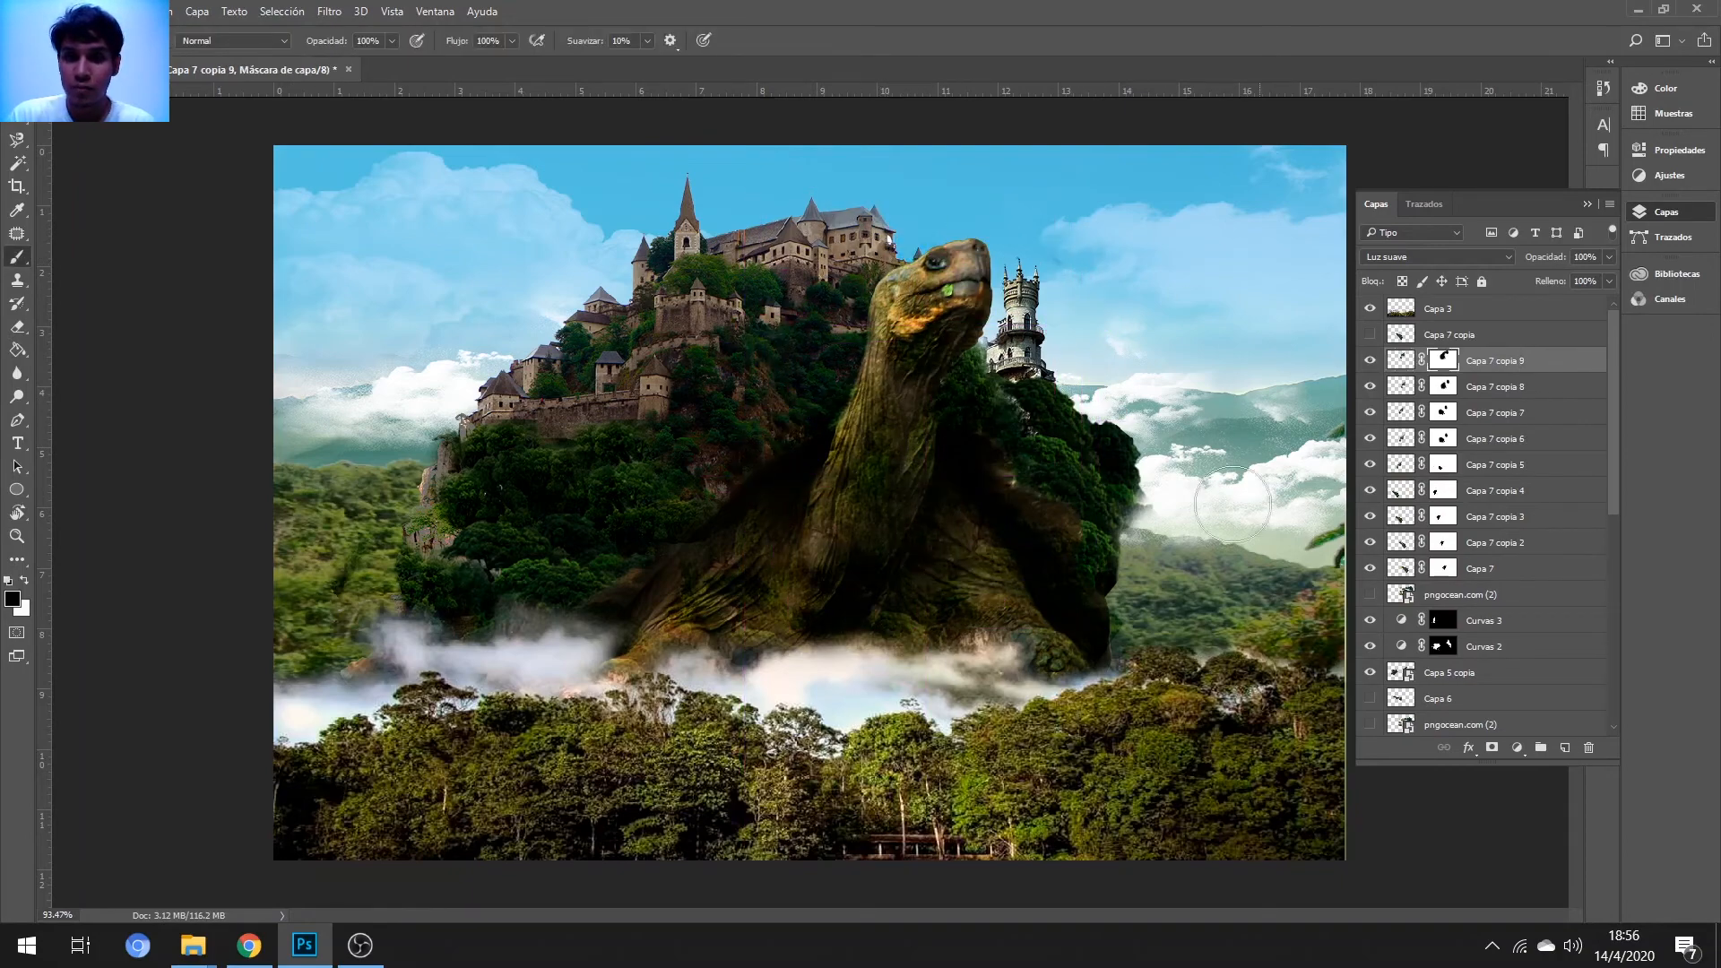
- Convert the layers from Capa 7 copia 9 down to Capa 7 into one smart object and set its blend mode to Luz suave
shift+click(1480, 568)
right_click(1482, 569)
click(968, 388)
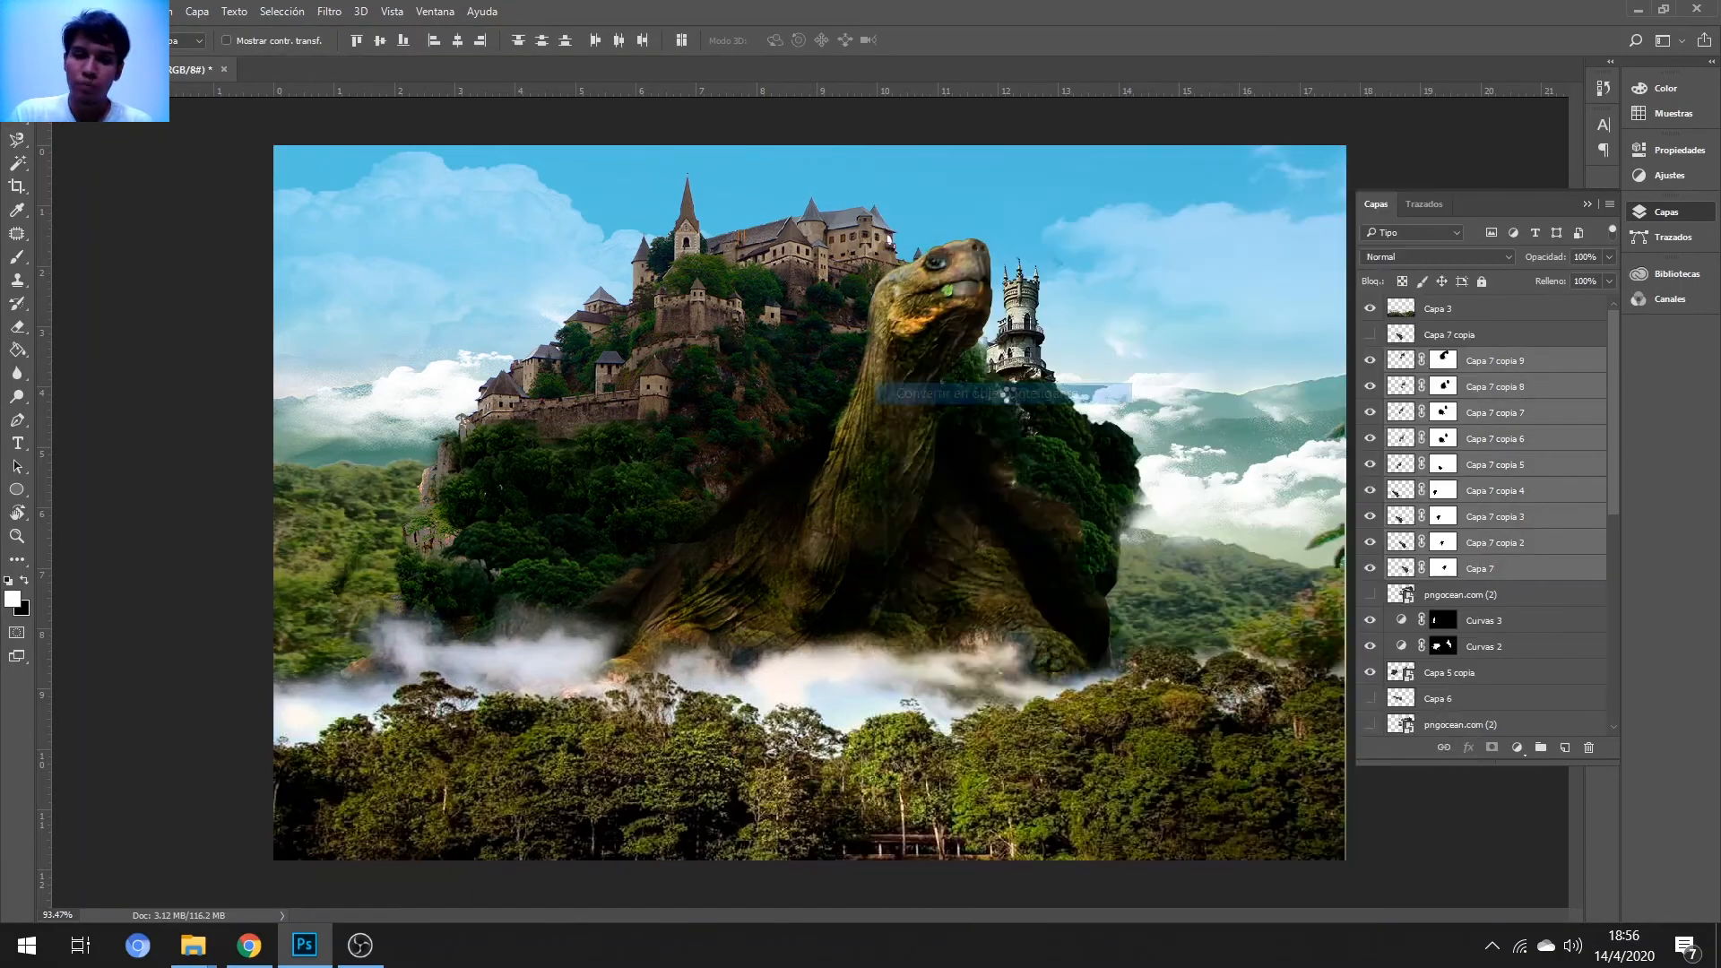
click(1402, 259)
scroll(1402, 260, down, 13)
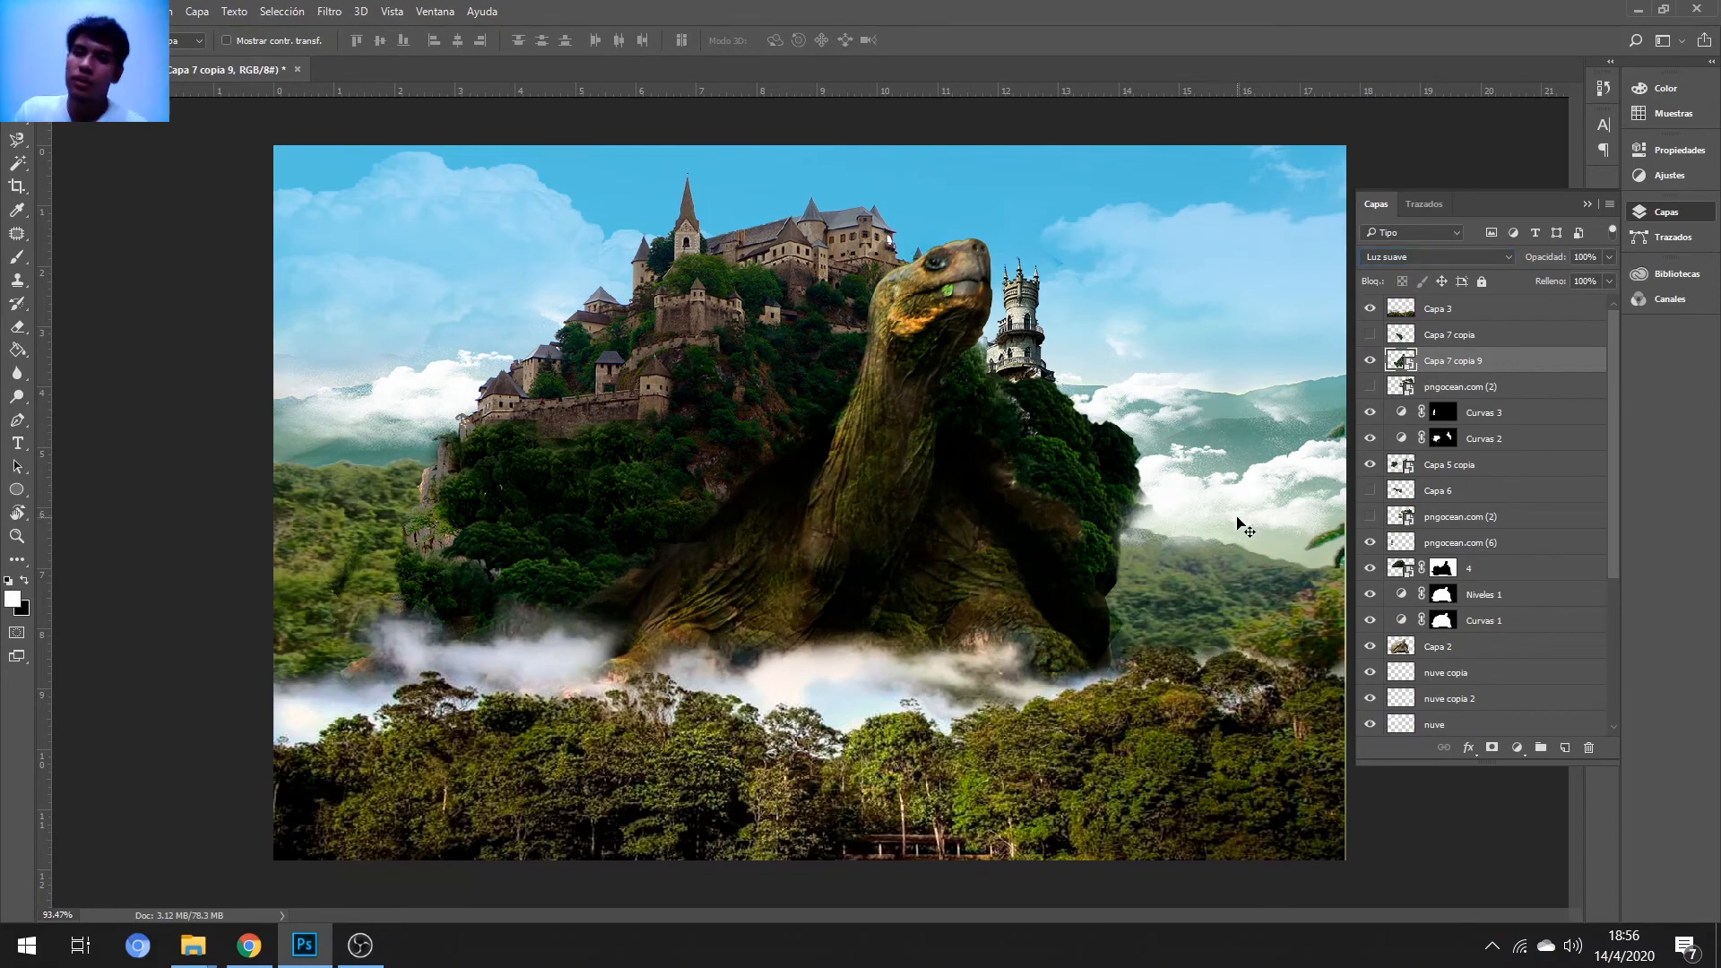
- Duplicate the foliage texture over the tortoise's chest as Capa 7 copia 10 and mask off the part spilling past the neck
mouse_move(930, 542)
alt+mouse_down()
mouse_move(932, 428)
mouse_move(1006, 541)
alt+mouse_up()
click(1492, 747)
key(b)
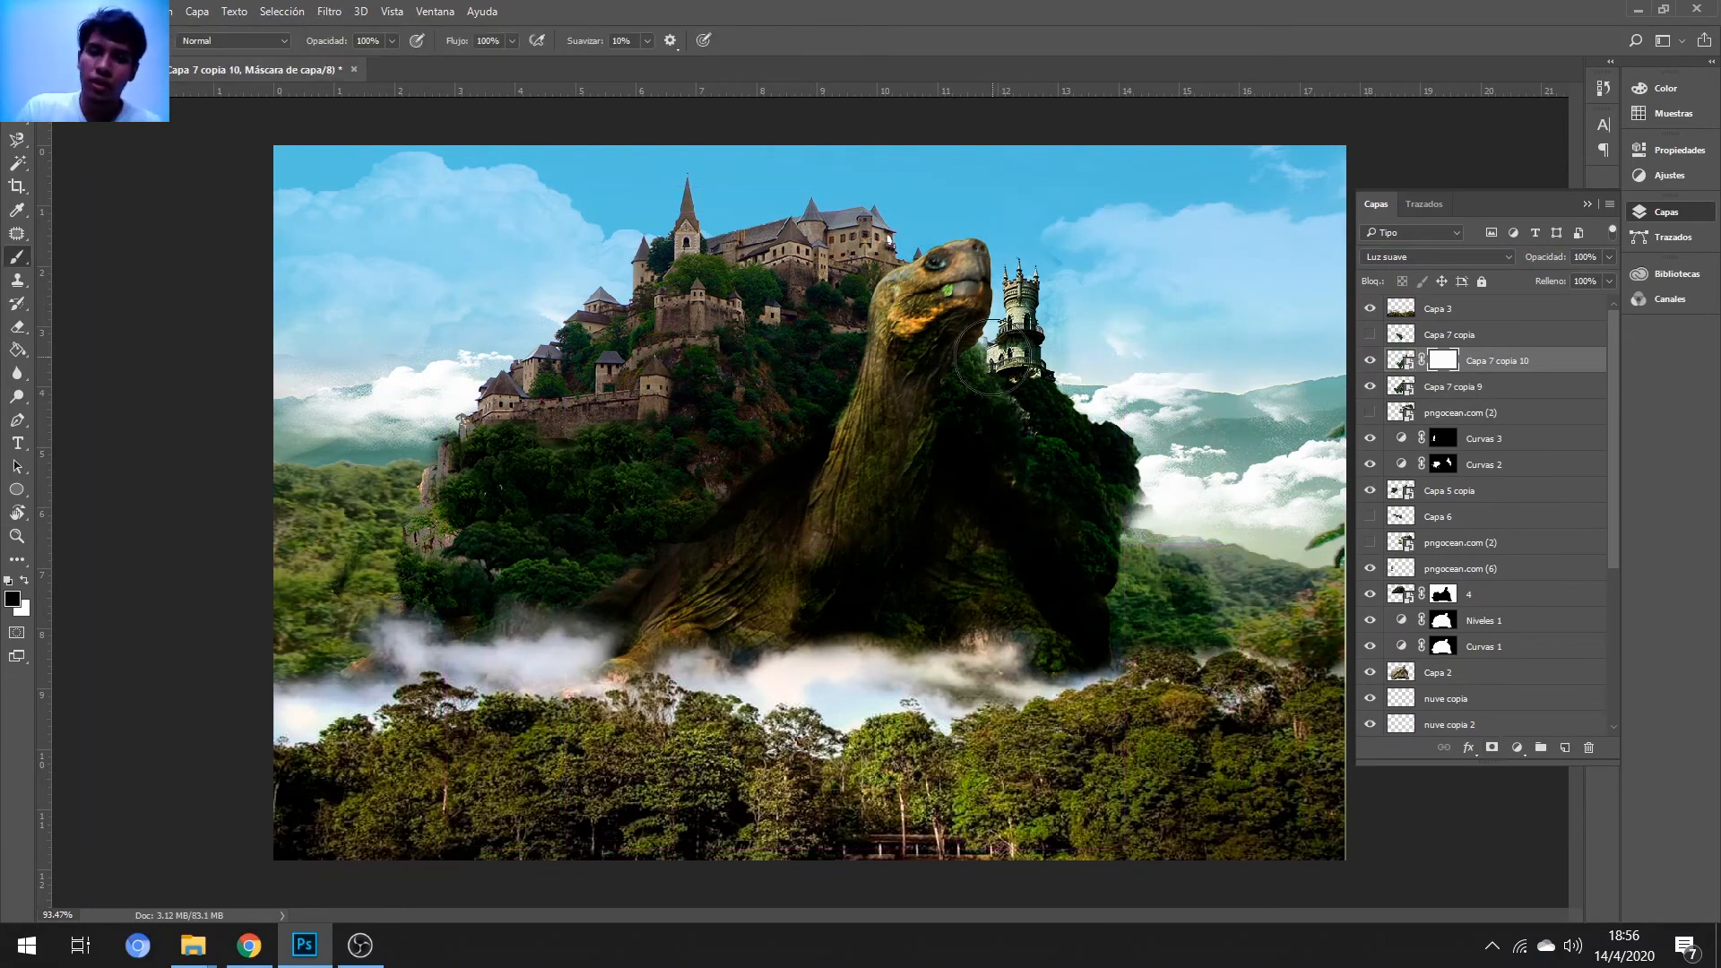
mouse_move(992, 359)
mouse_down()
mouse_move(1044, 547)
mouse_move(960, 612)
mouse_move(740, 638)
mouse_move(1070, 548)
mouse_move(1029, 405)
mouse_move(957, 445)
mouse_up()
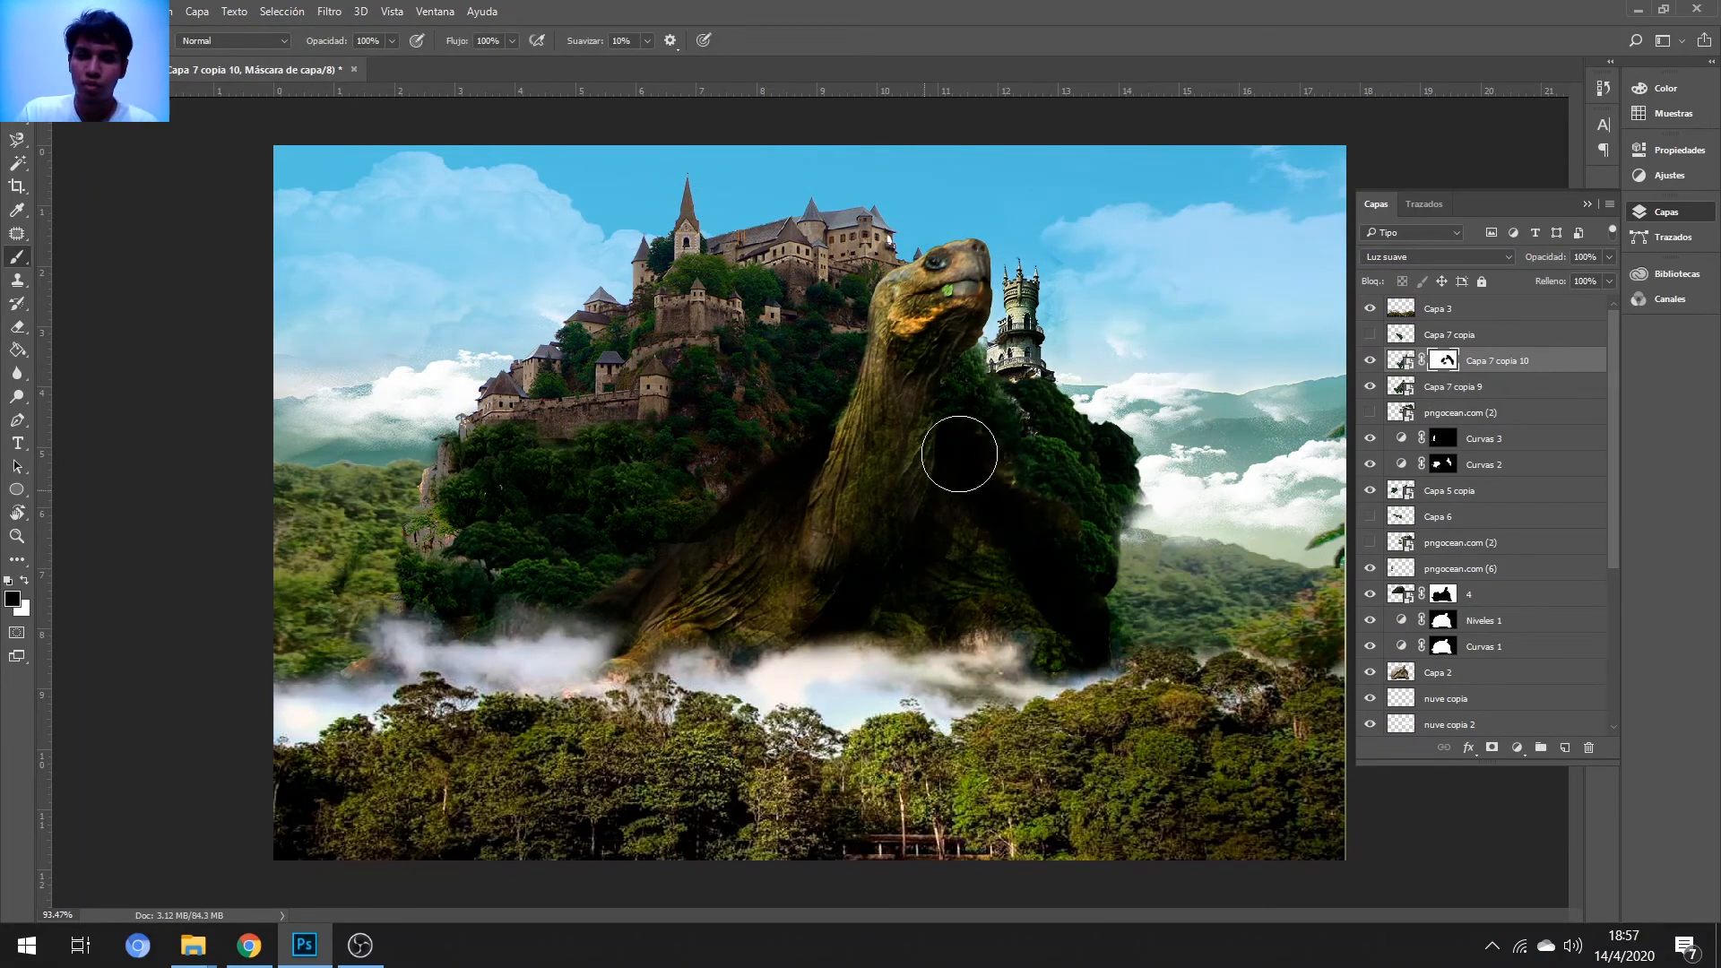
click(17, 117)
drag(93, 163, 109, 186)
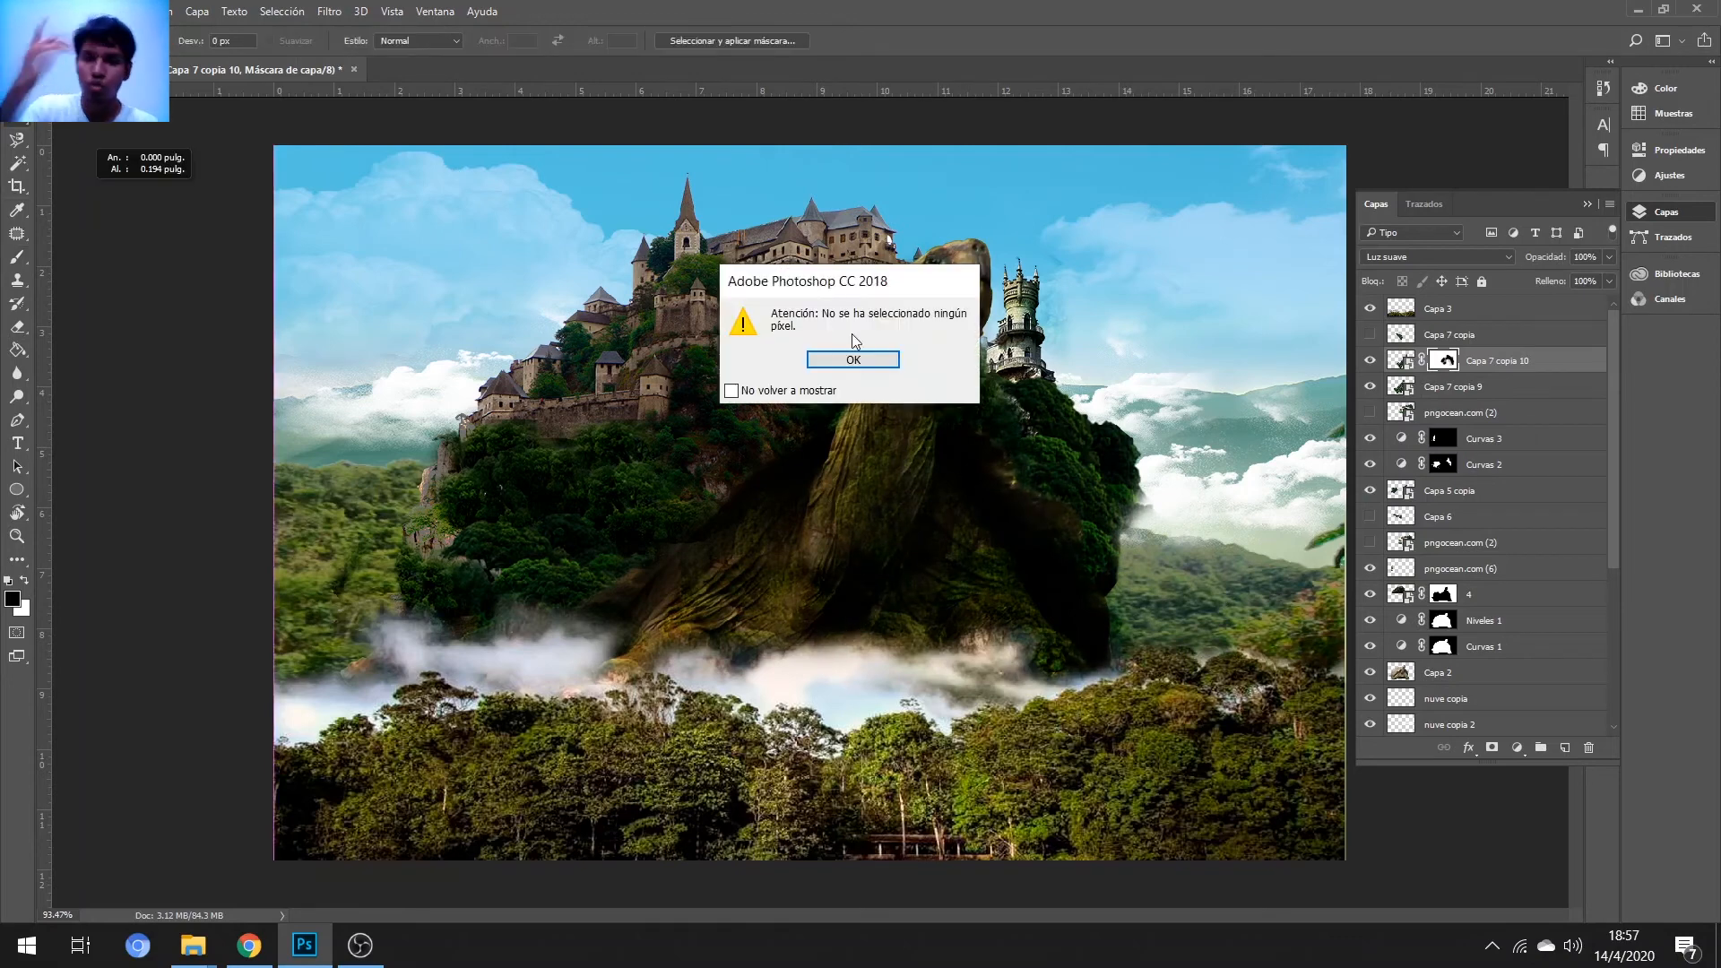
click(852, 358)
click(17, 94)
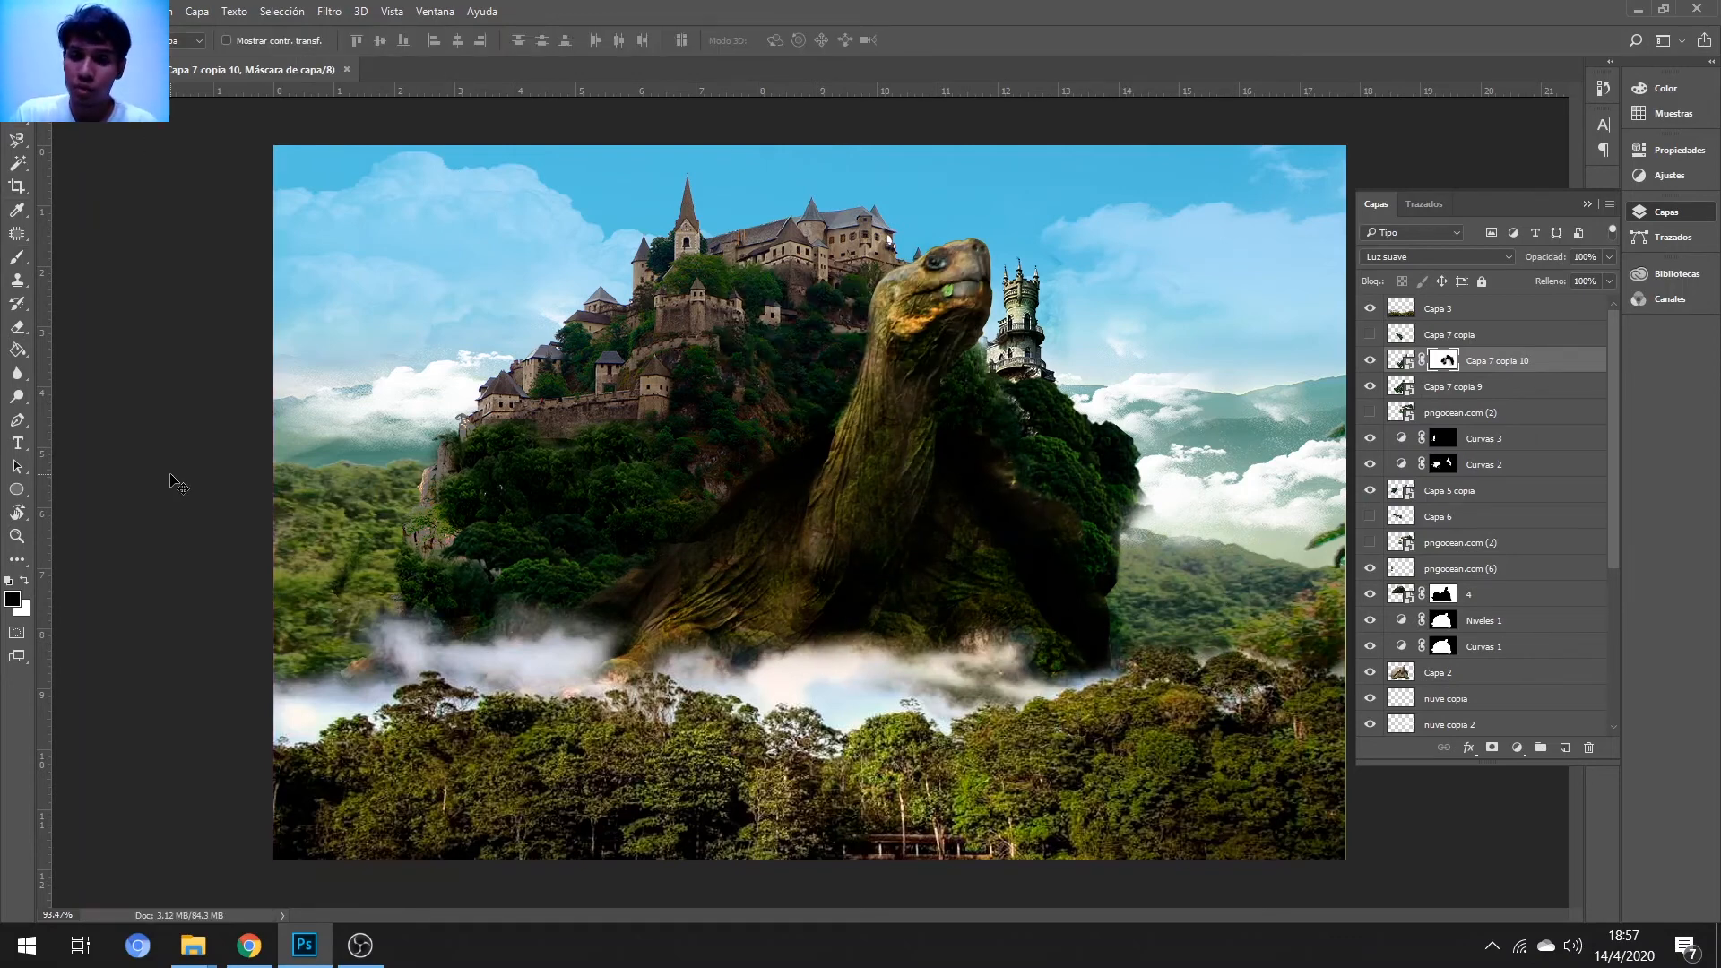
scroll(1388, 668, down, 1)
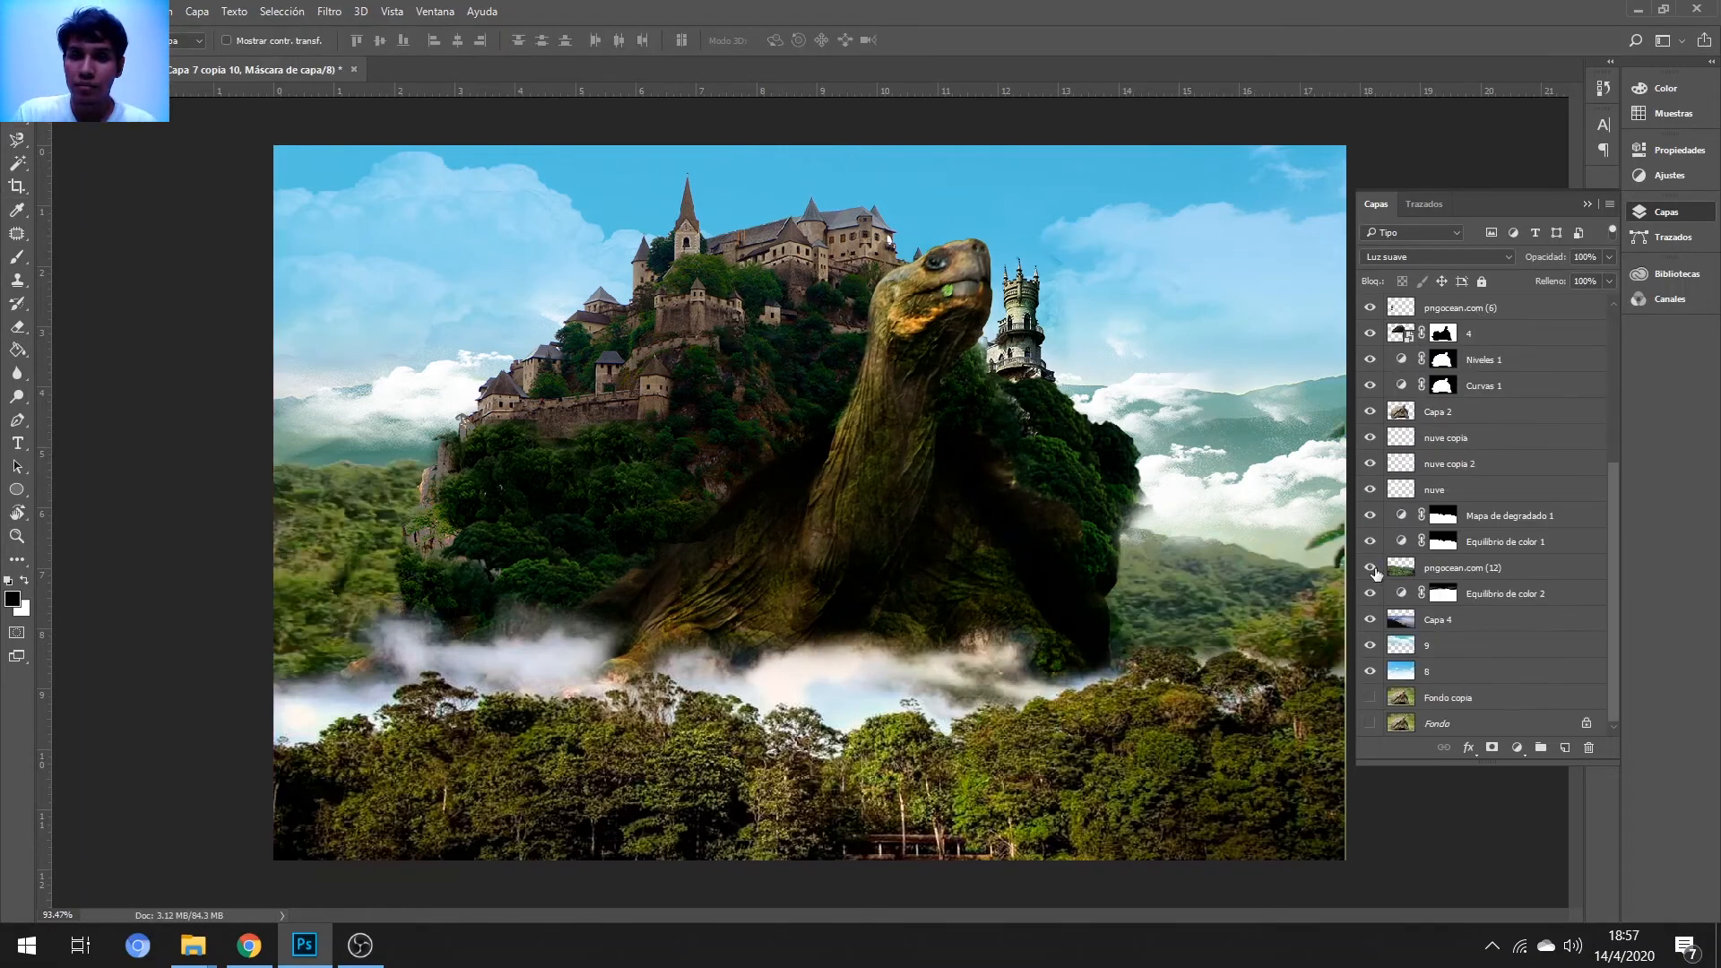
- Darken the foreground trees of Capa 3 with a Curves adjustment masked to the layer's outline
key(x)
key(ctrl+shift+alt+e)
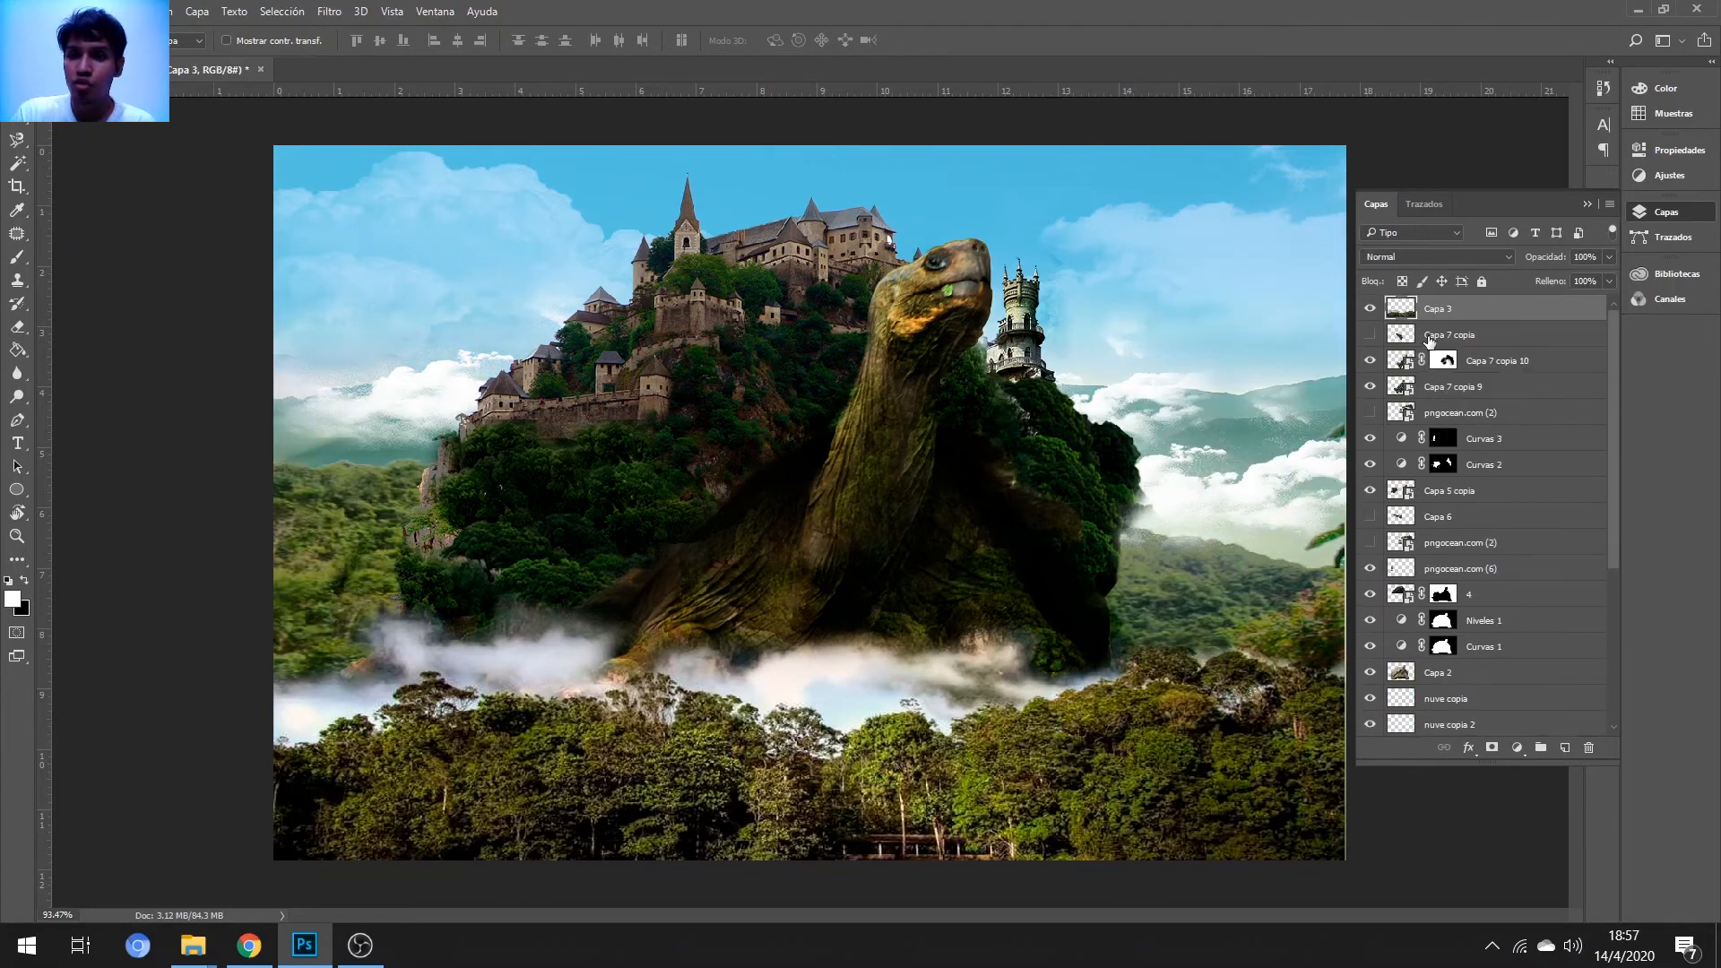
click(1518, 749)
ctrl+click(1401, 308)
click(1517, 748)
click(1529, 444)
drag(1501, 327, 1512, 350)
click(1641, 213)
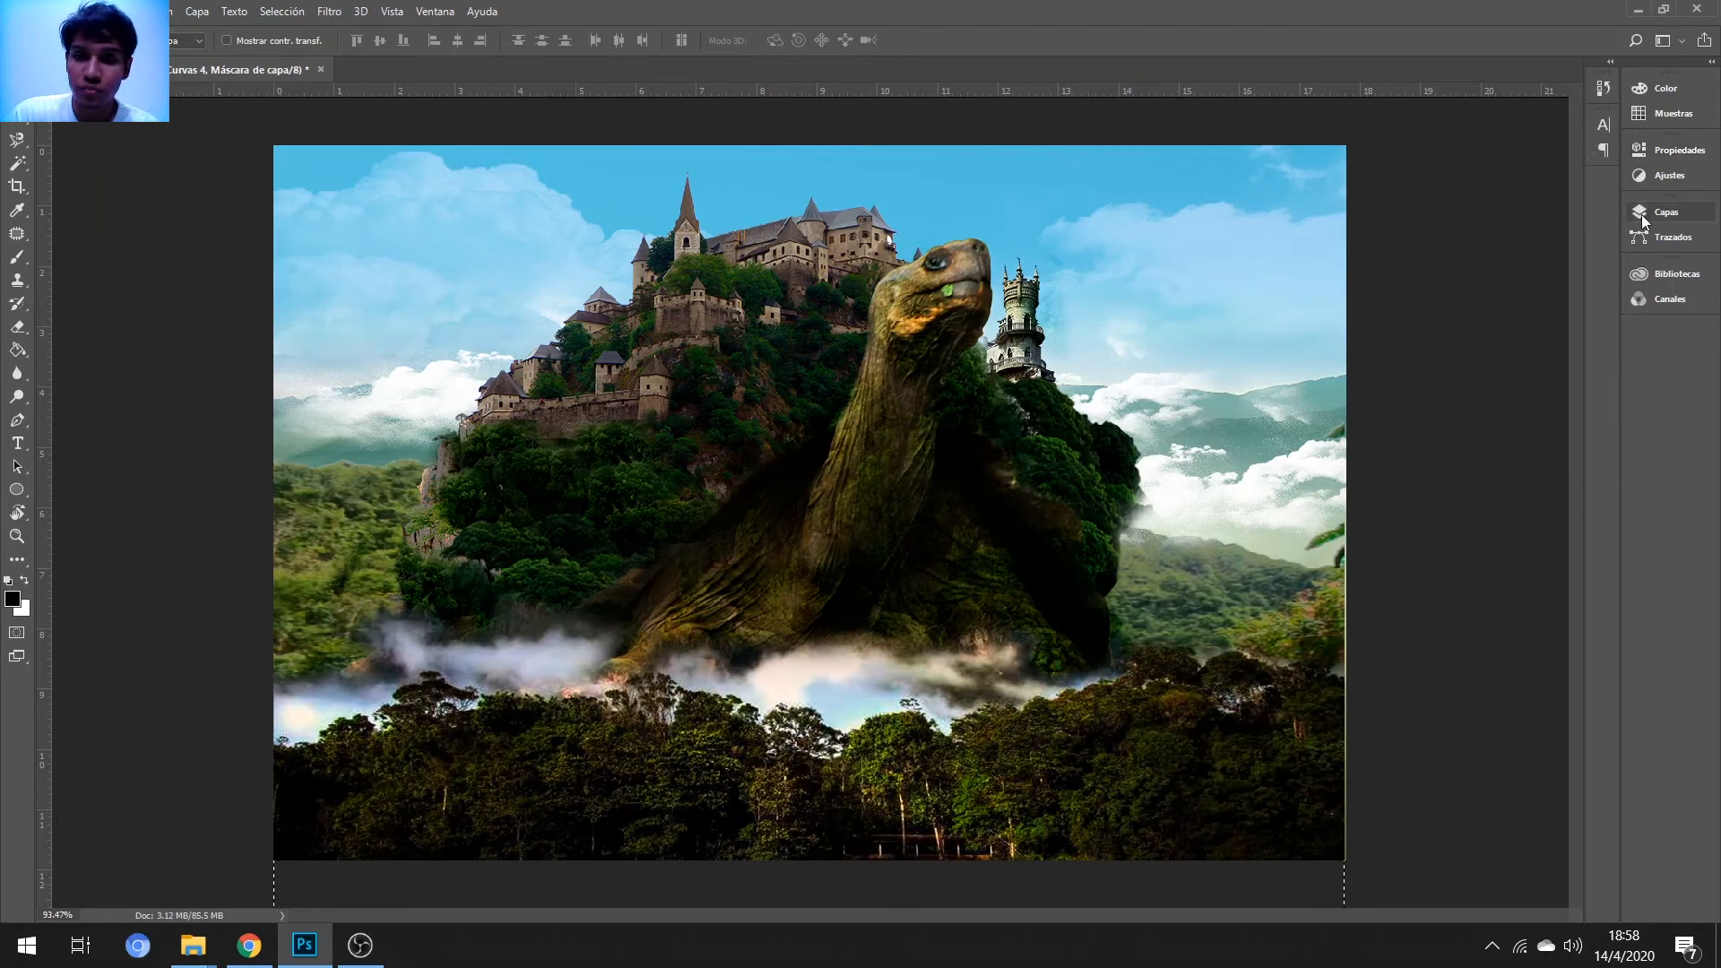
- Add a Color Balance adjustment over the foreground trees, shifting the midtones towards blue by +30 and slightly towards green
click(1518, 748)
click(1538, 535)
drag(1461, 298, 1486, 299)
drag(1461, 272, 1475, 270)
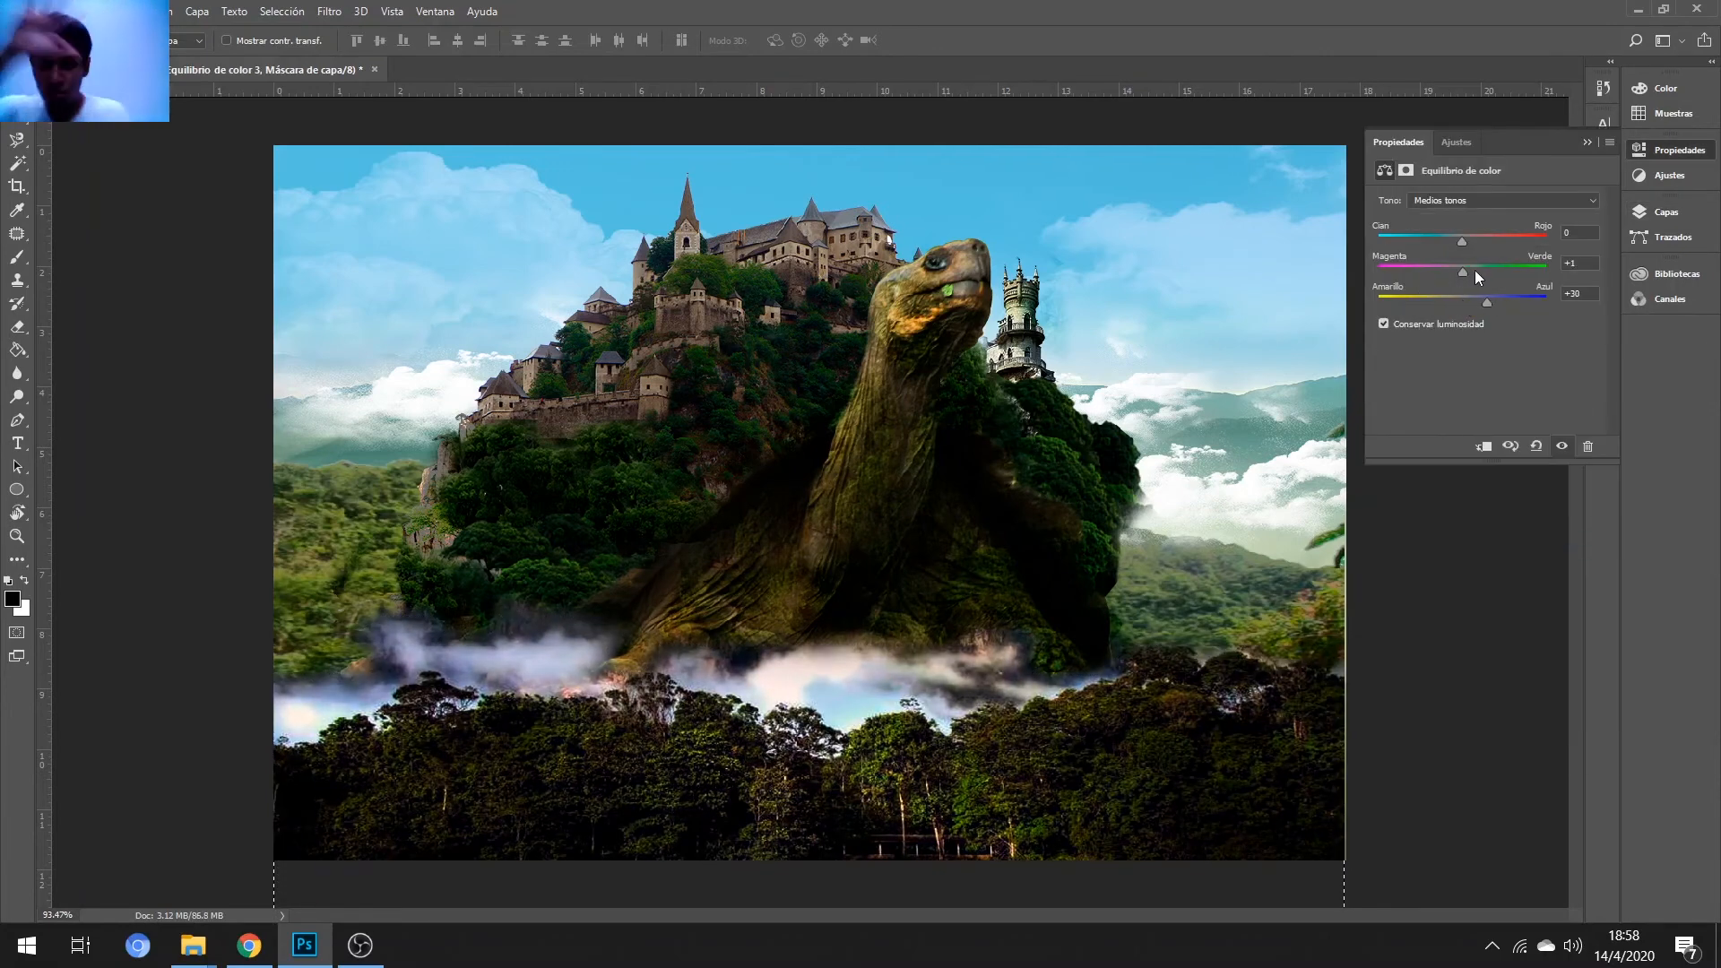
click(1667, 152)
- Compare the foreground trees with and without the Equilibrio de color 3 adjustment
click(1665, 212)
click(1487, 335)
key(b)
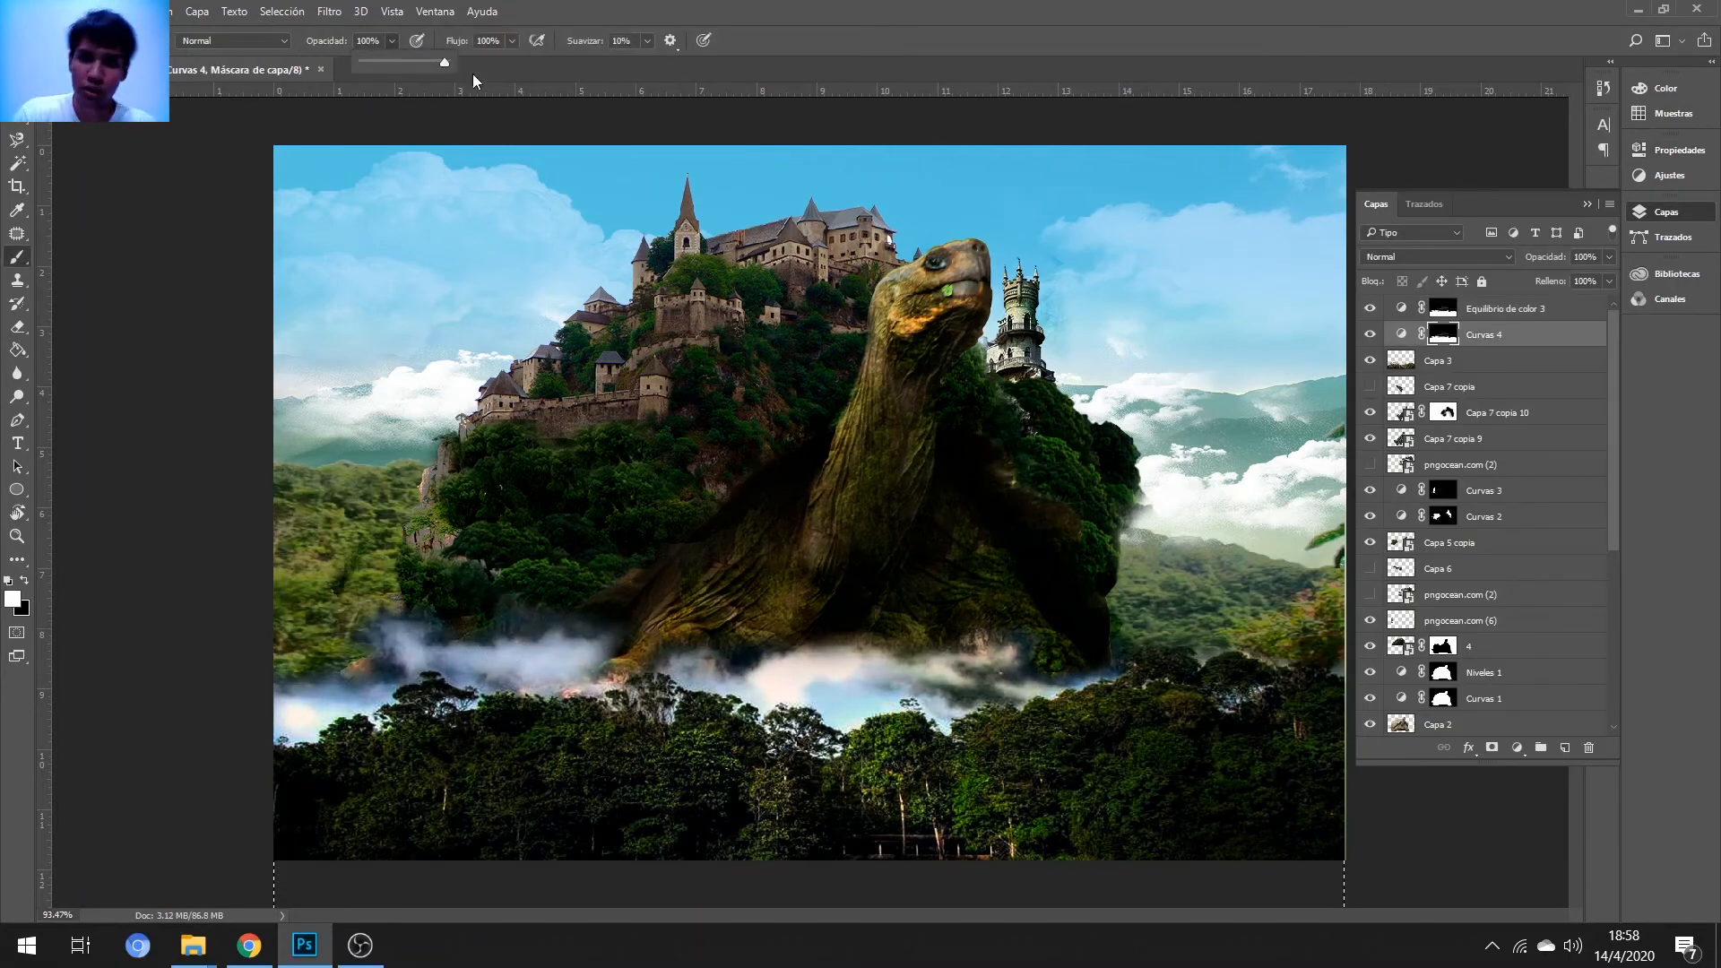
key(alt+bracketright)
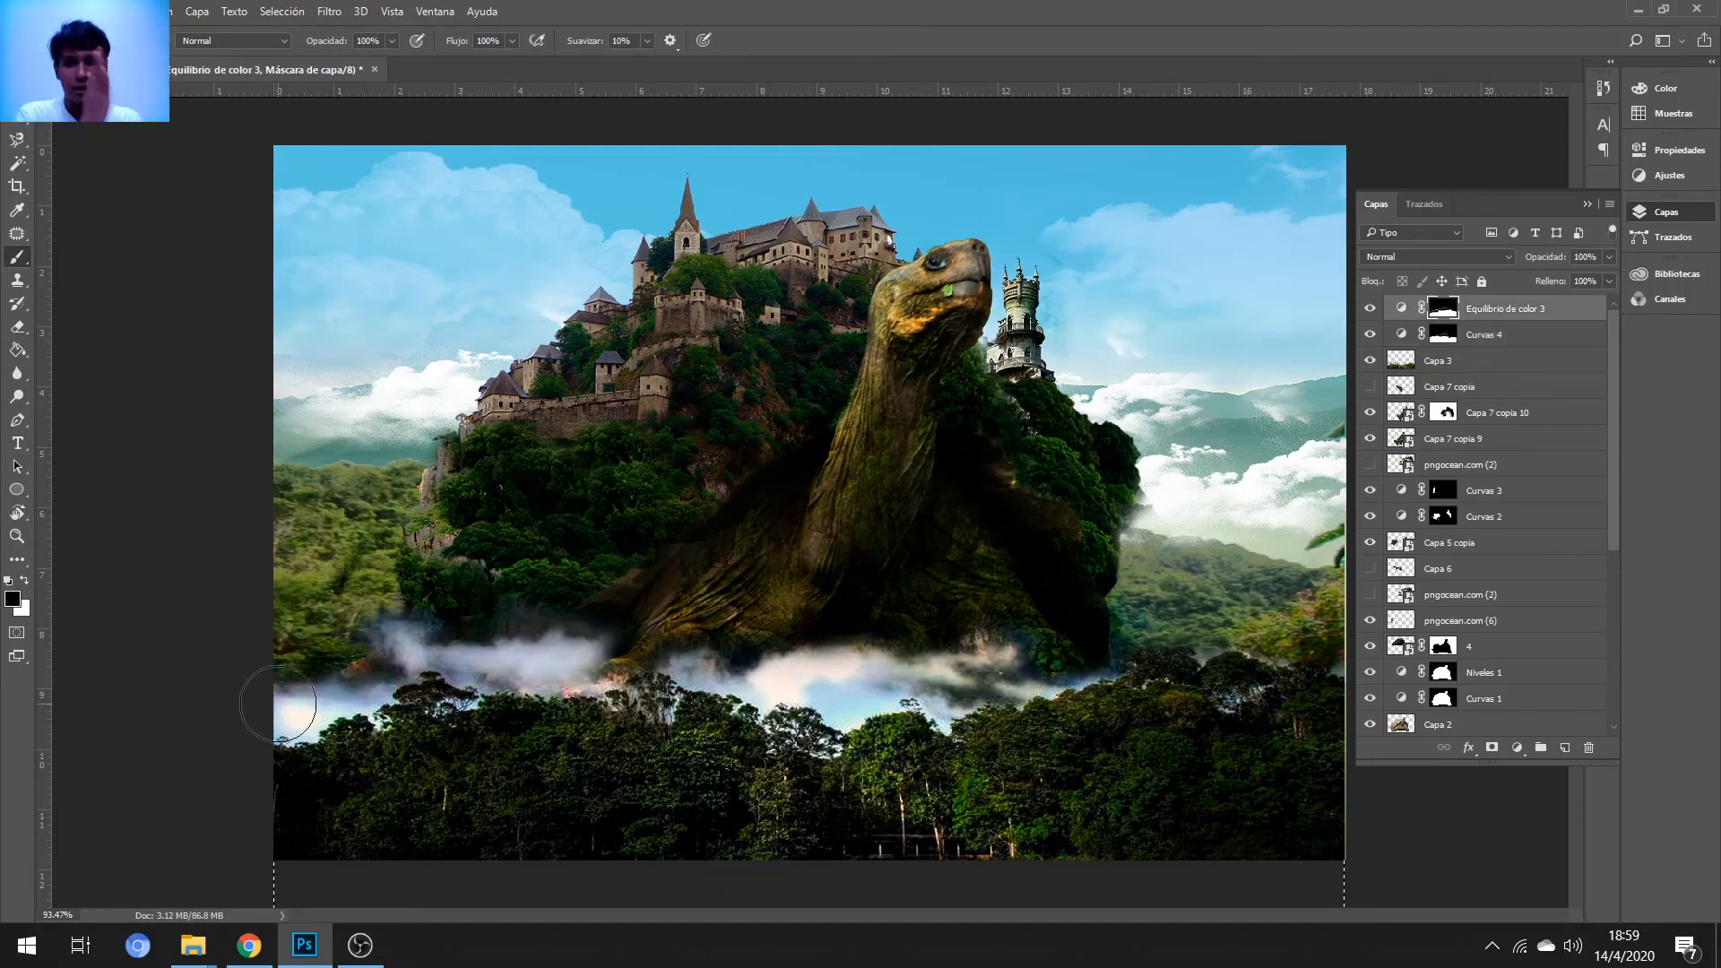
key(alt+bracketleft)
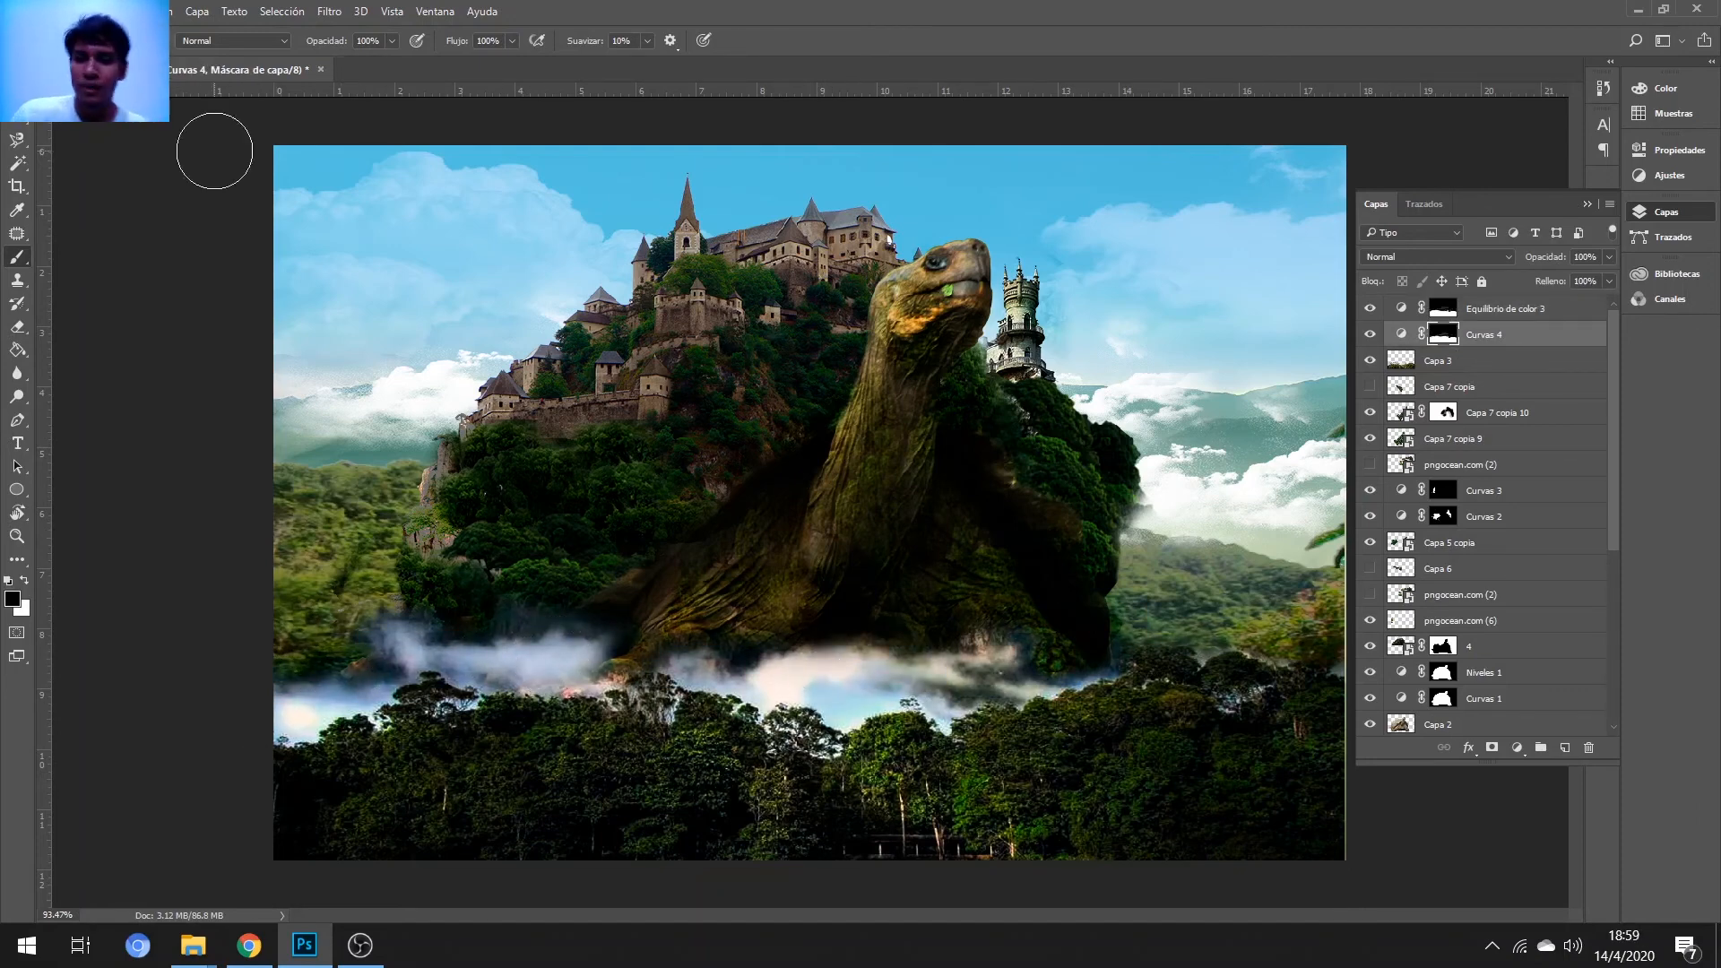
click(1369, 309)
click(1369, 308)
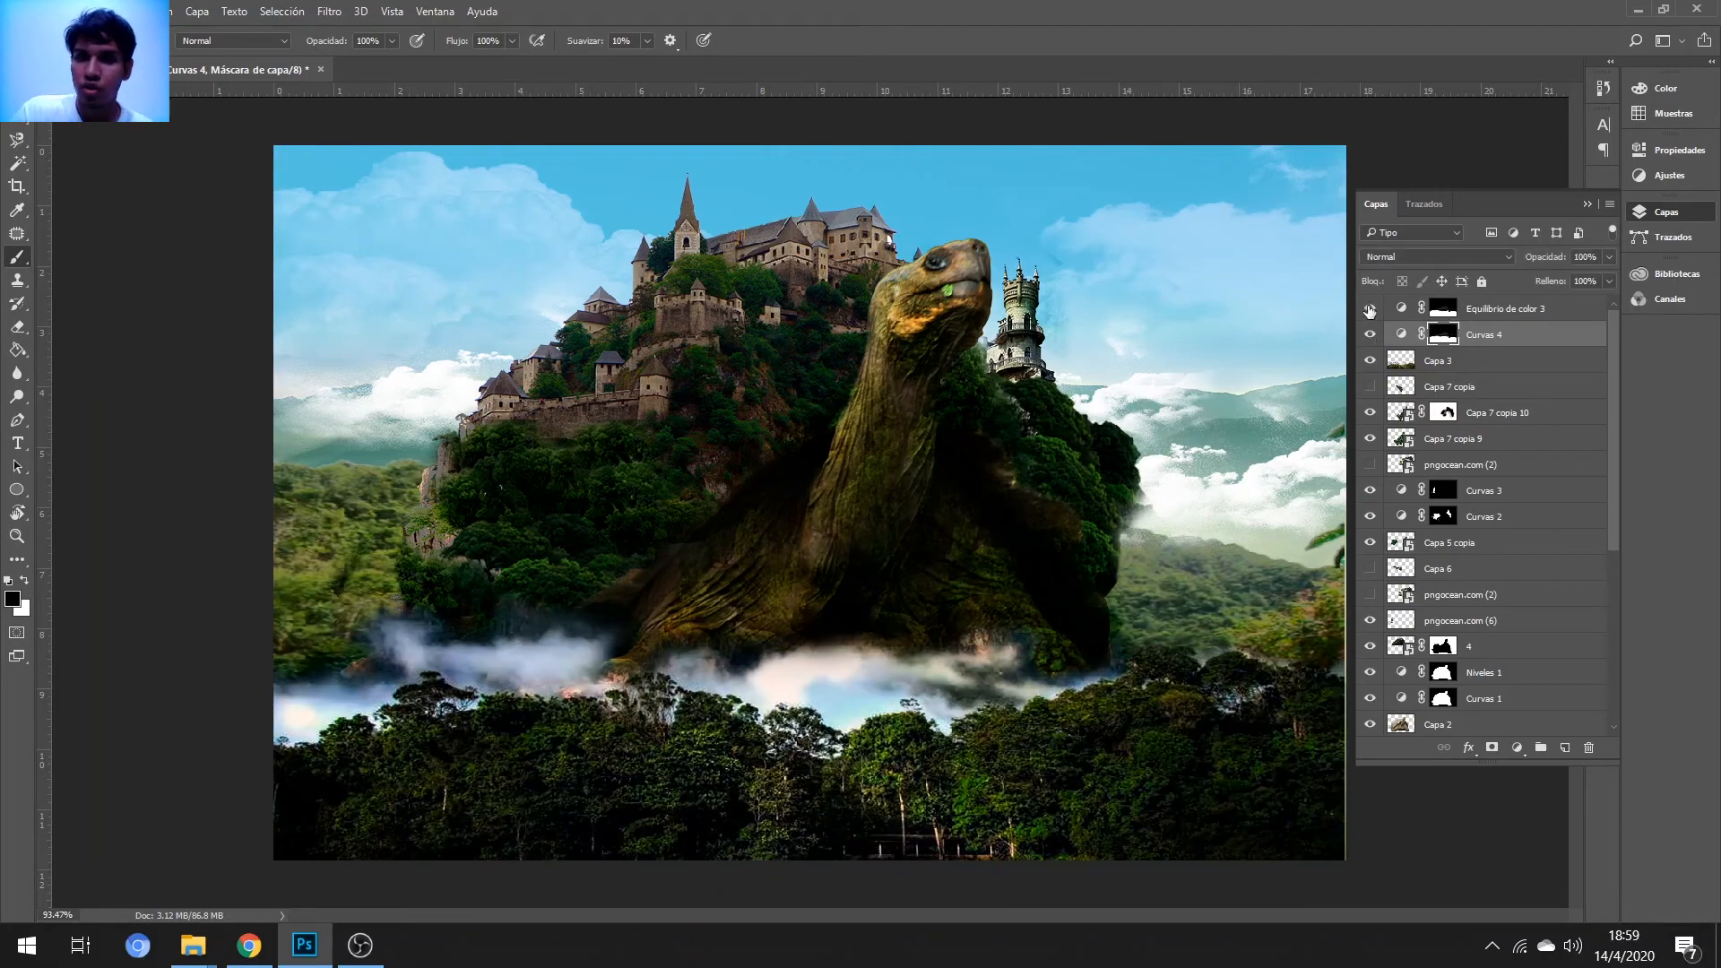
- Darken the background hills of pngocean.com (12) with a Curves adjustment masked to that layer's outline
scroll(1375, 538, down, 8)
click(1371, 673)
click(1371, 673)
click(1403, 672)
ctrl+click(1402, 673)
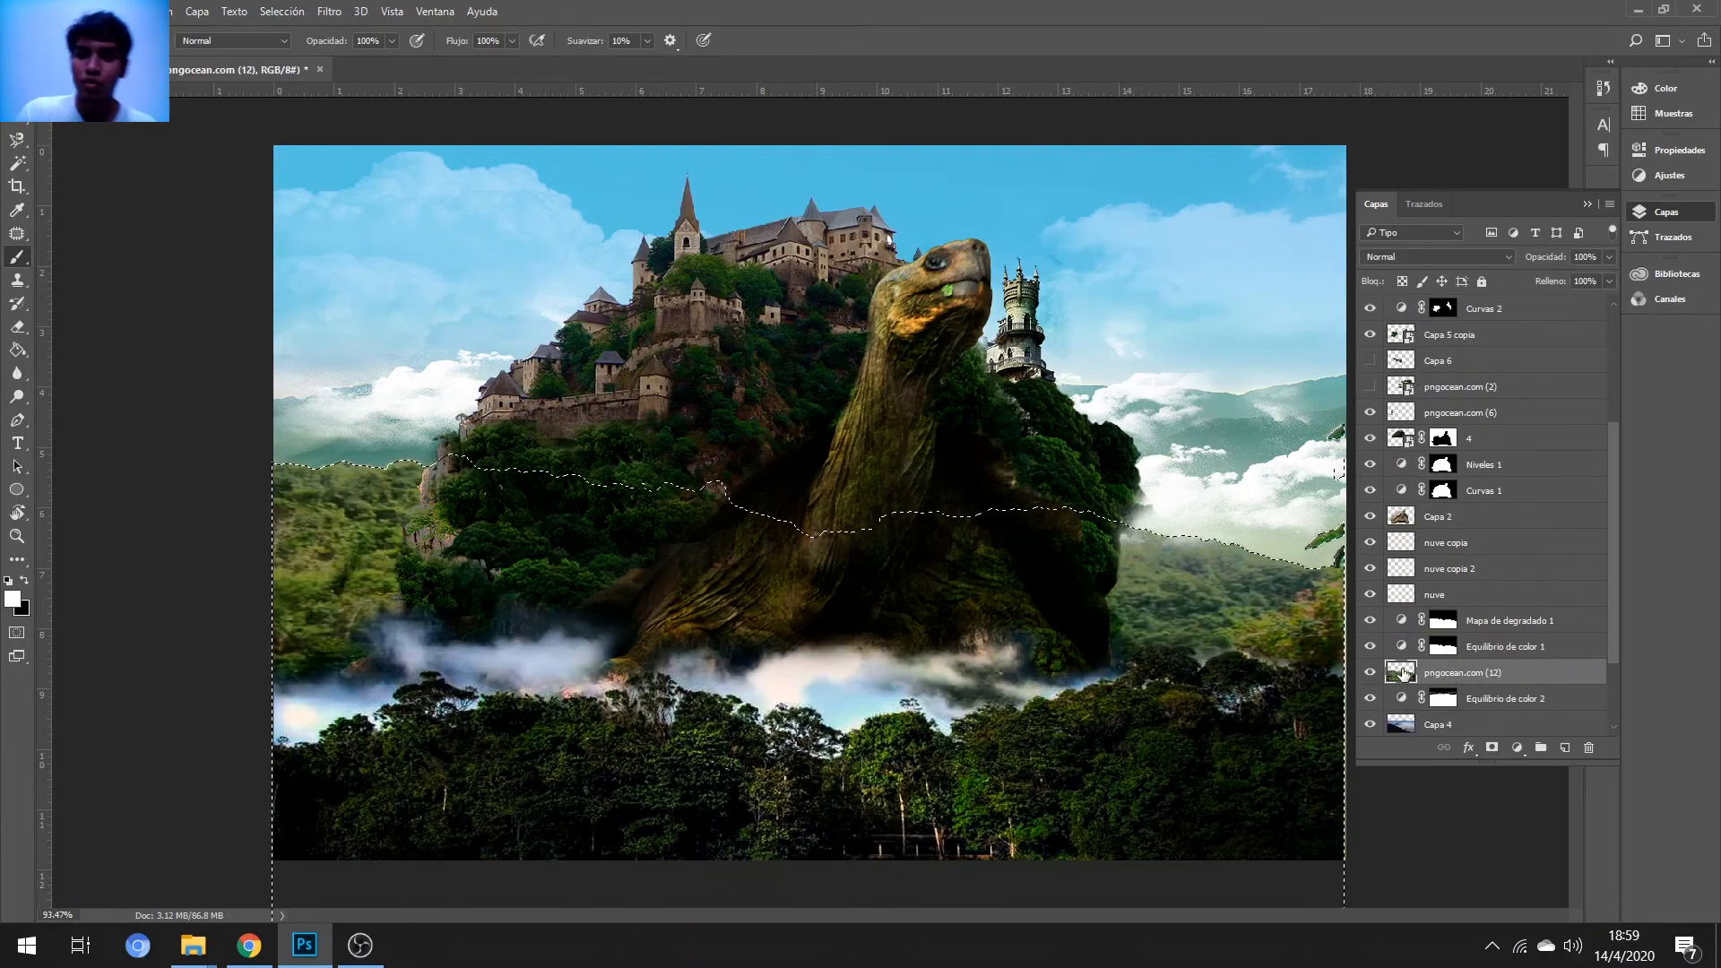
click(1516, 747)
click(1555, 441)
drag(1497, 330, 1514, 346)
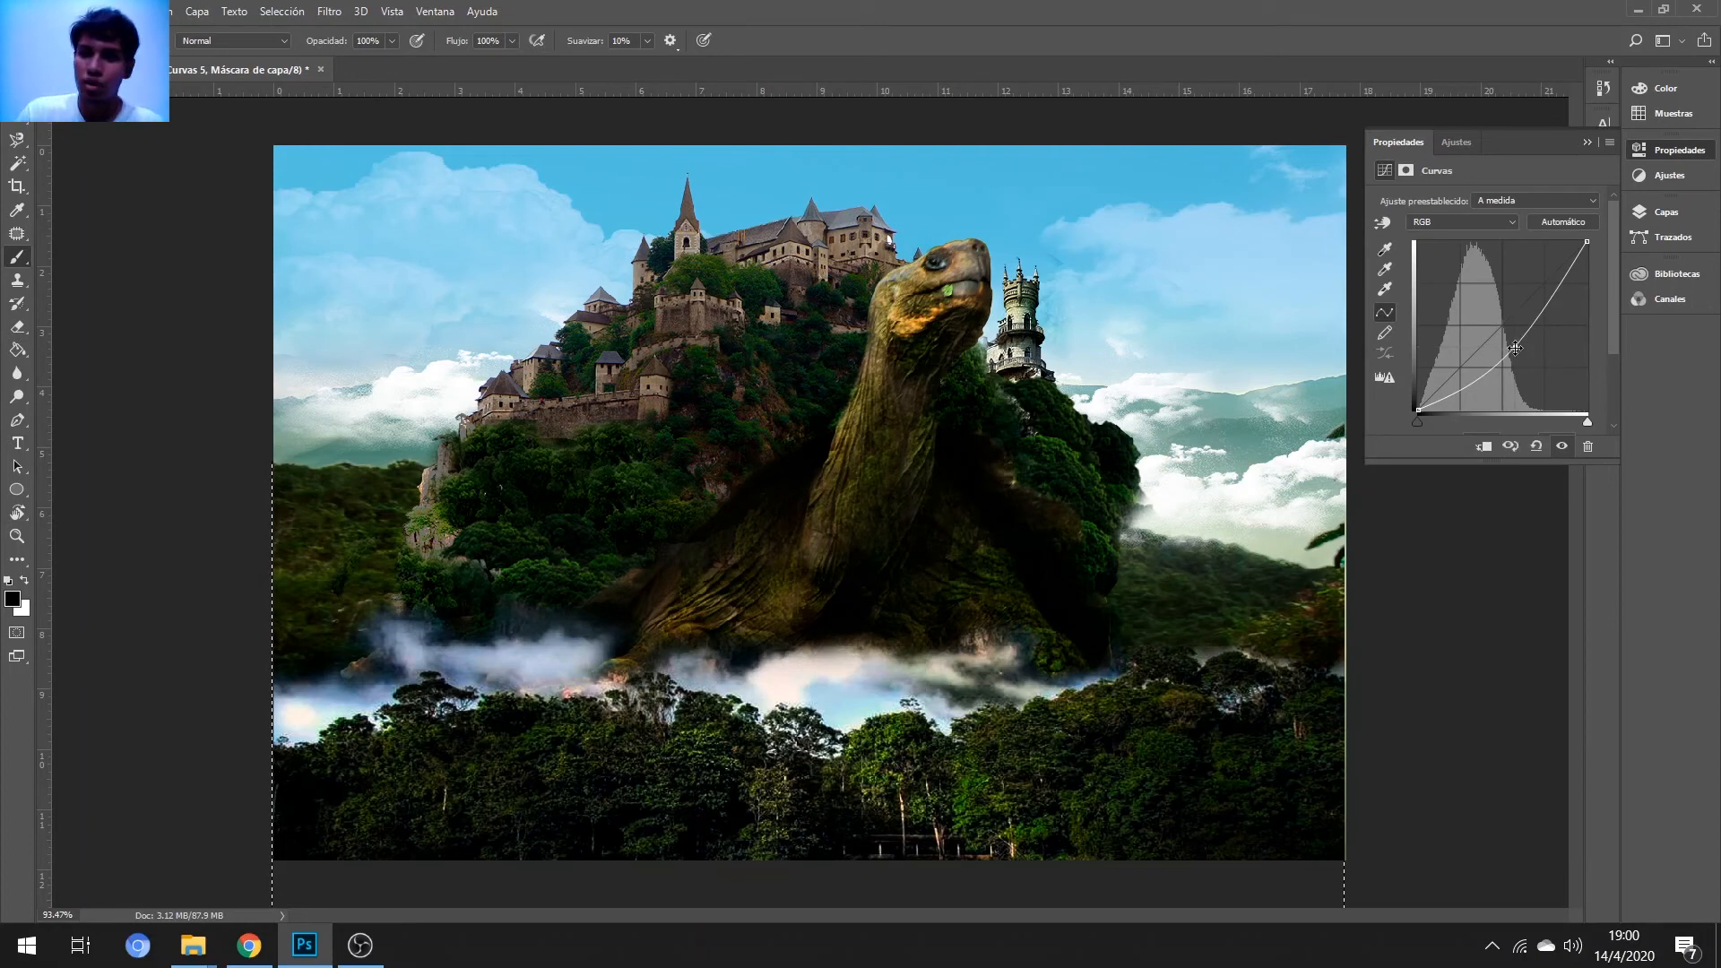
click(1662, 212)
- Add a slightly darkening Curves adjustment above Capa 4, masked to that layer's outline
scroll(1479, 538, down, 3)
click(1403, 627)
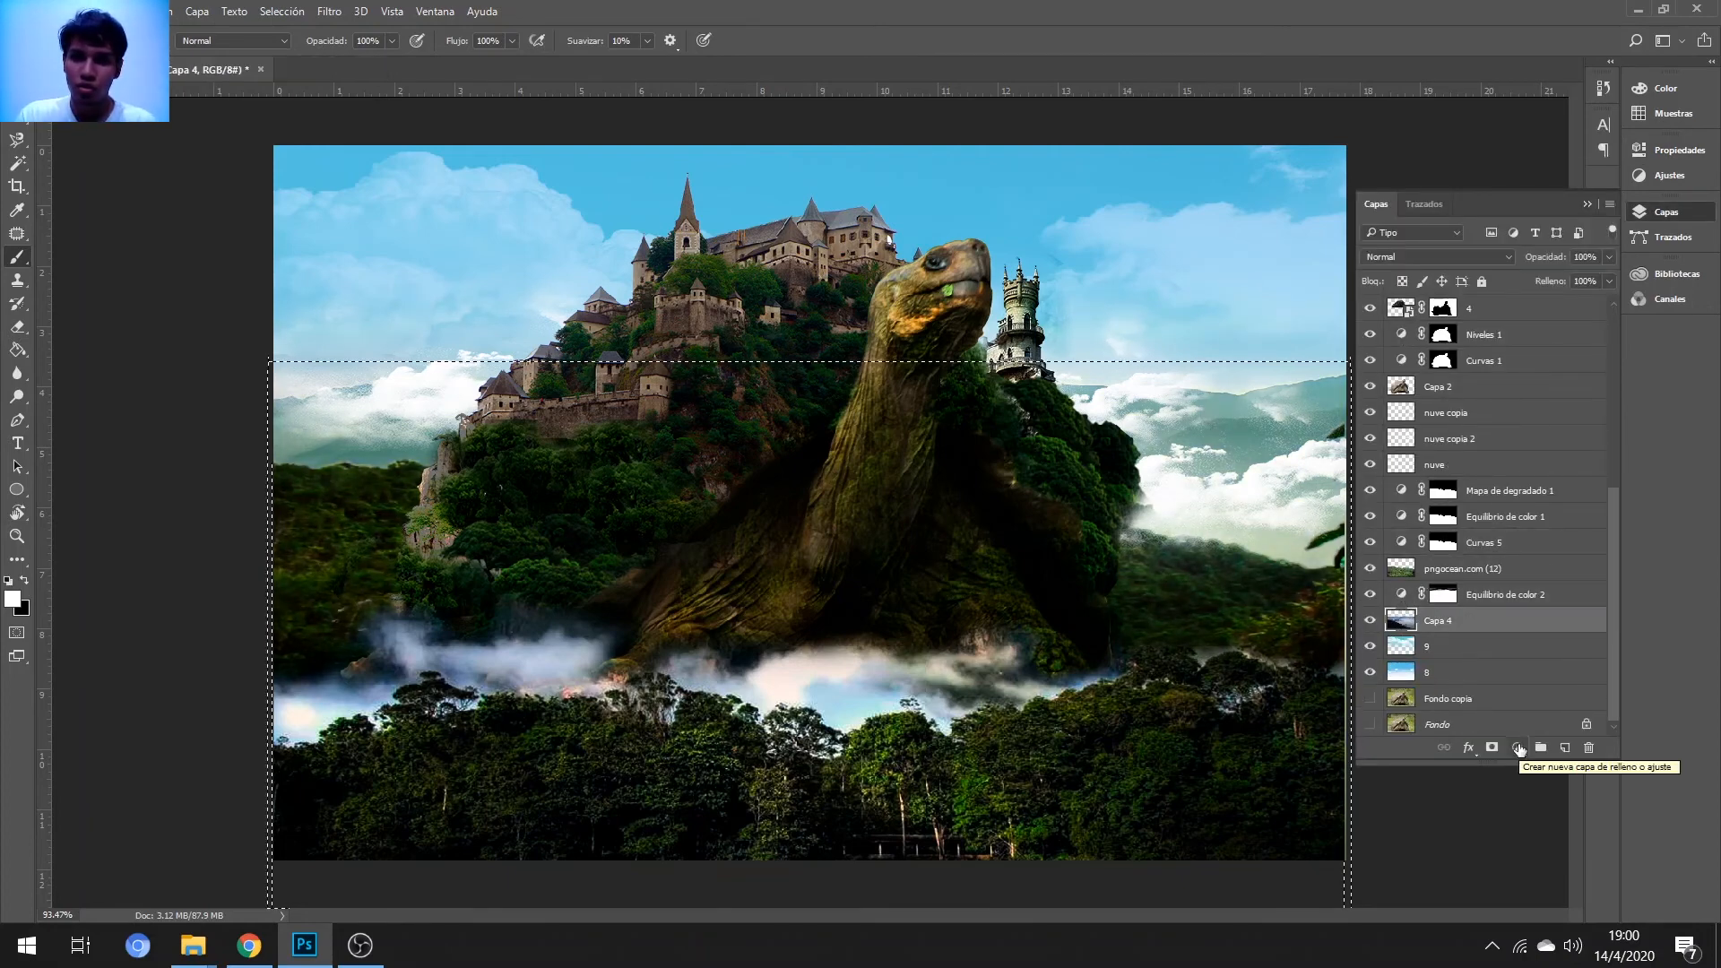
click(1517, 748)
click(1479, 444)
mouse_move(1496, 340)
mouse_down()
mouse_move(1514, 352)
mouse_move(1499, 343)
mouse_up()
click(1638, 150)
click(1664, 212)
- Darken the sky of layer 8 with a Curves adjustment limited to that layer's outline
click(1407, 670)
ctrl+click(1401, 671)
click(1514, 749)
click(1479, 444)
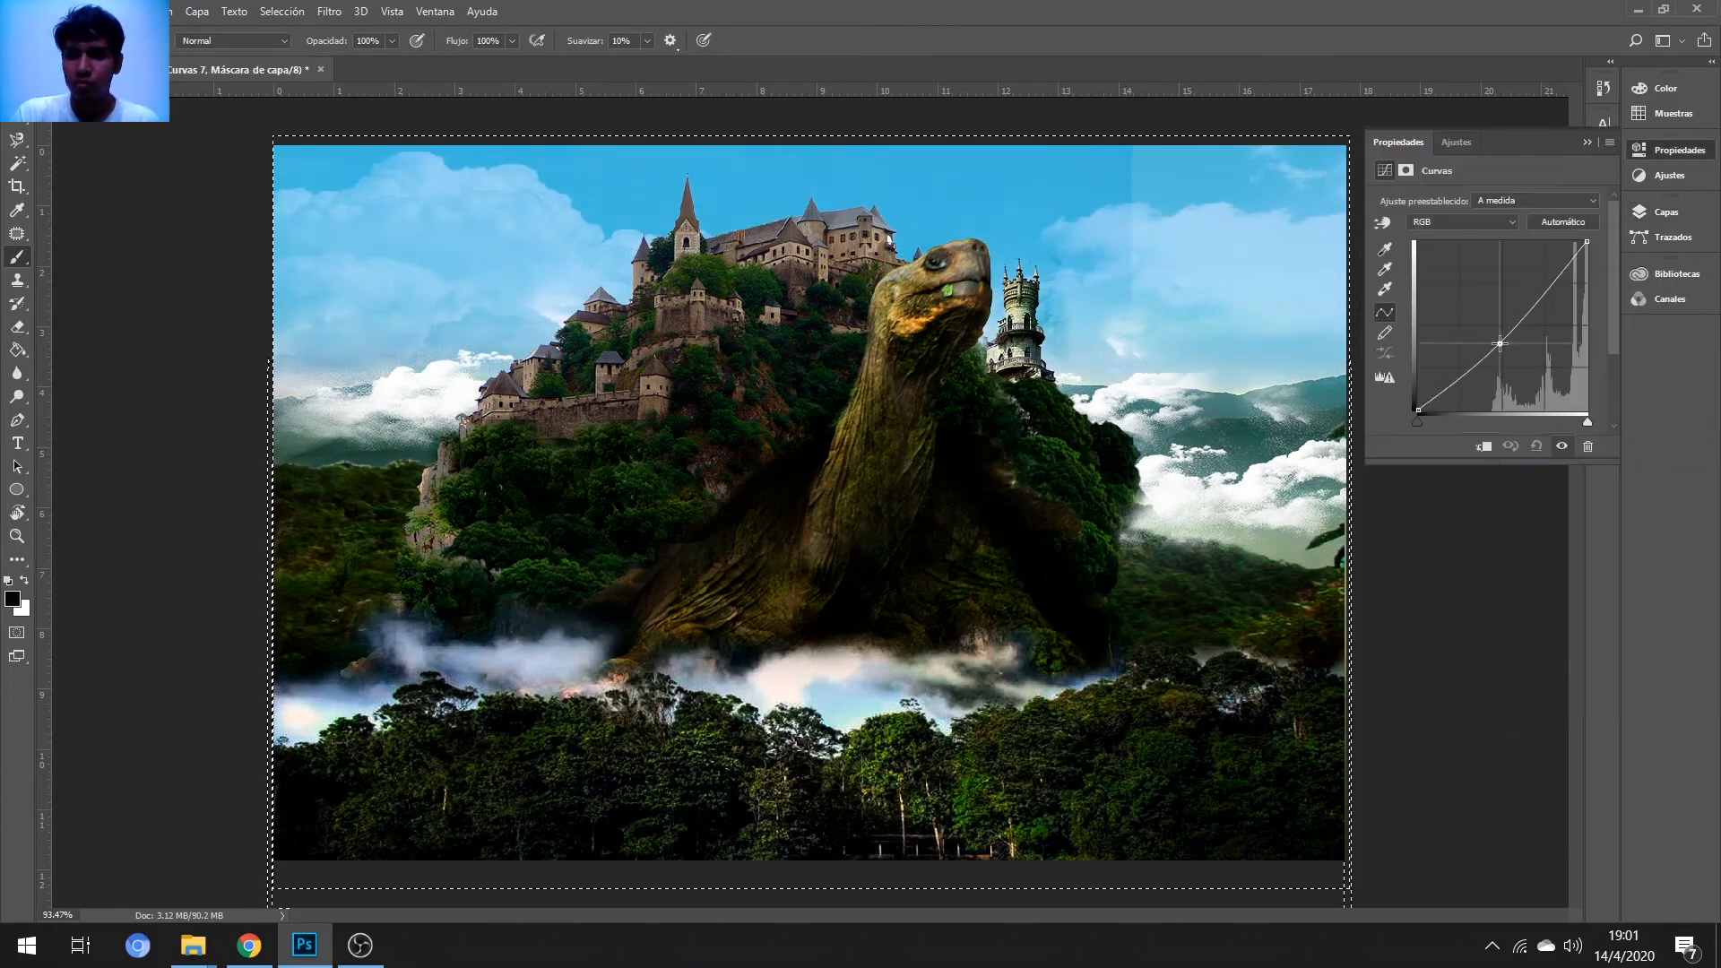
click(1639, 150)
click(1664, 212)
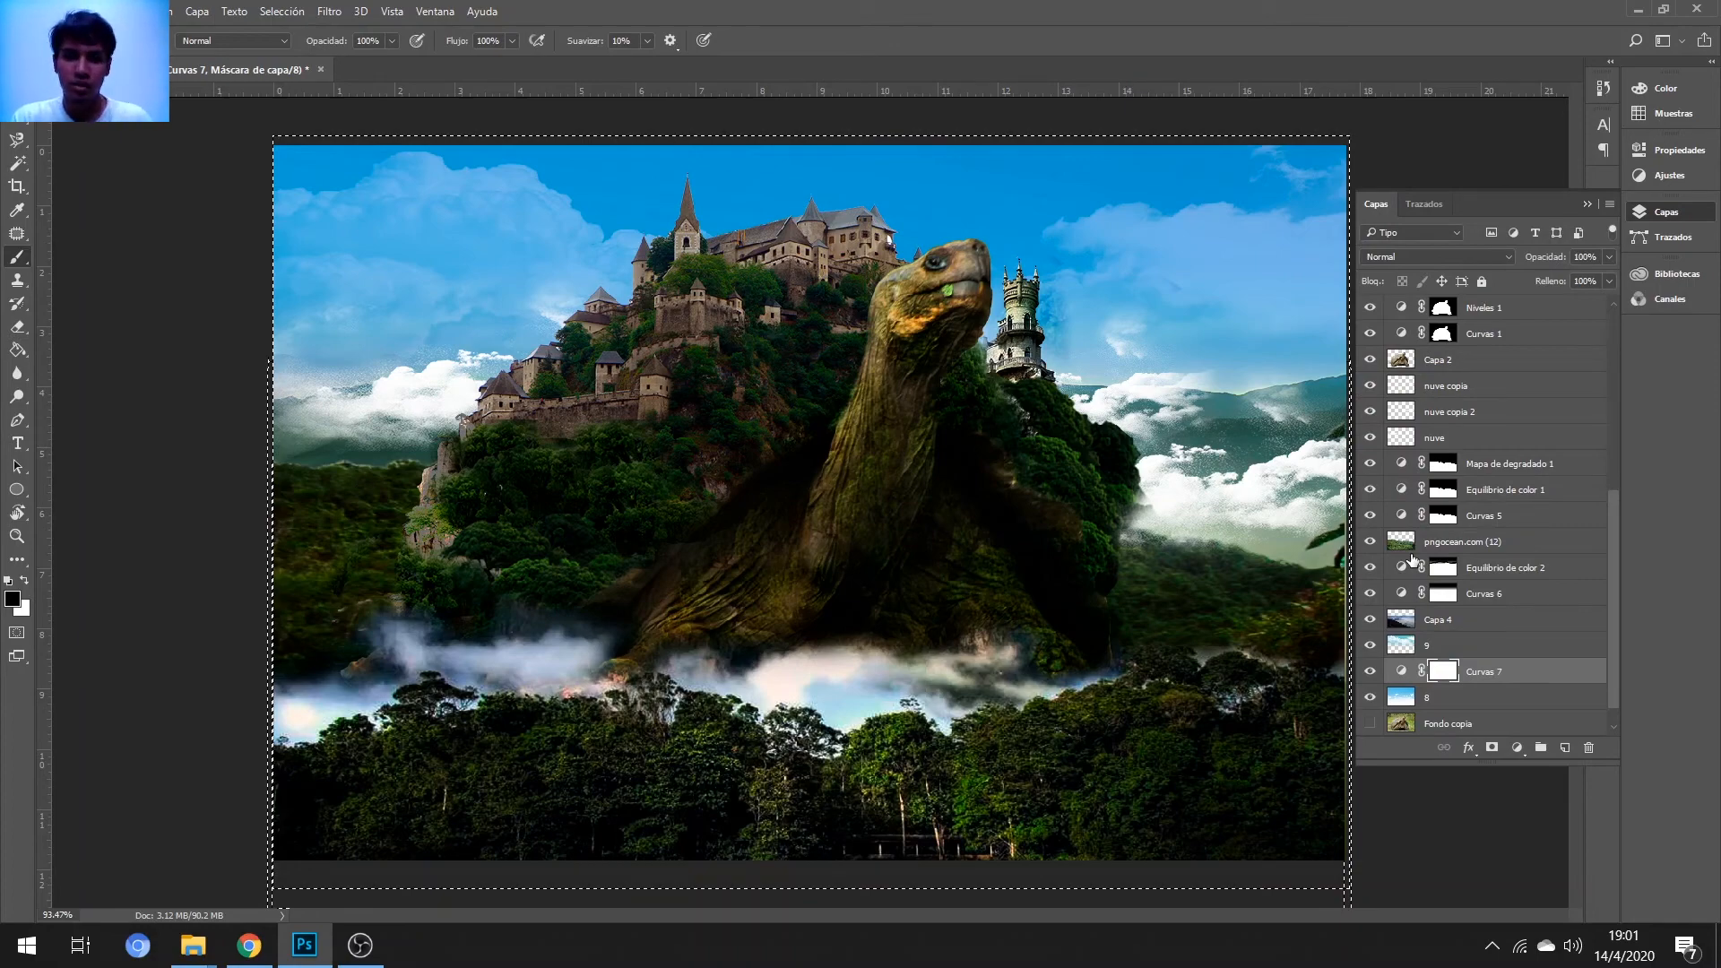
- Group all layers from Equilibrio de color 3 down to layer 8
scroll(1412, 559, up, 5)
click(1470, 309)
scroll(1461, 628, down, 5)
shift+click(1462, 674)
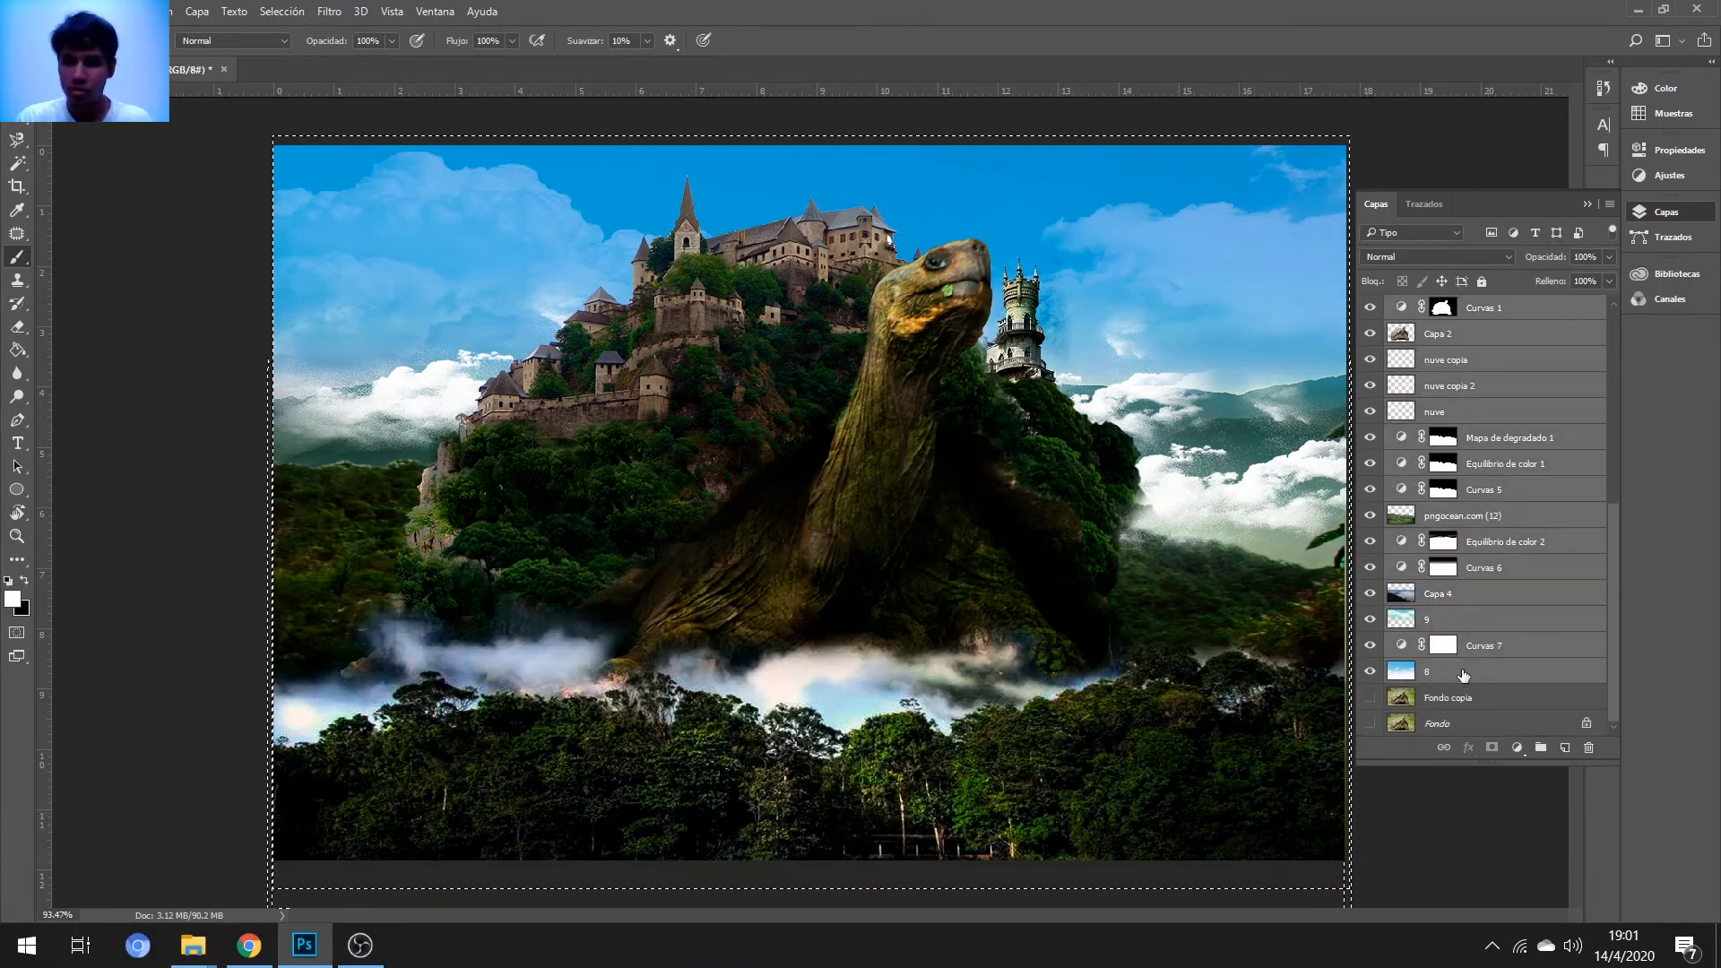
key(ctrl+g)
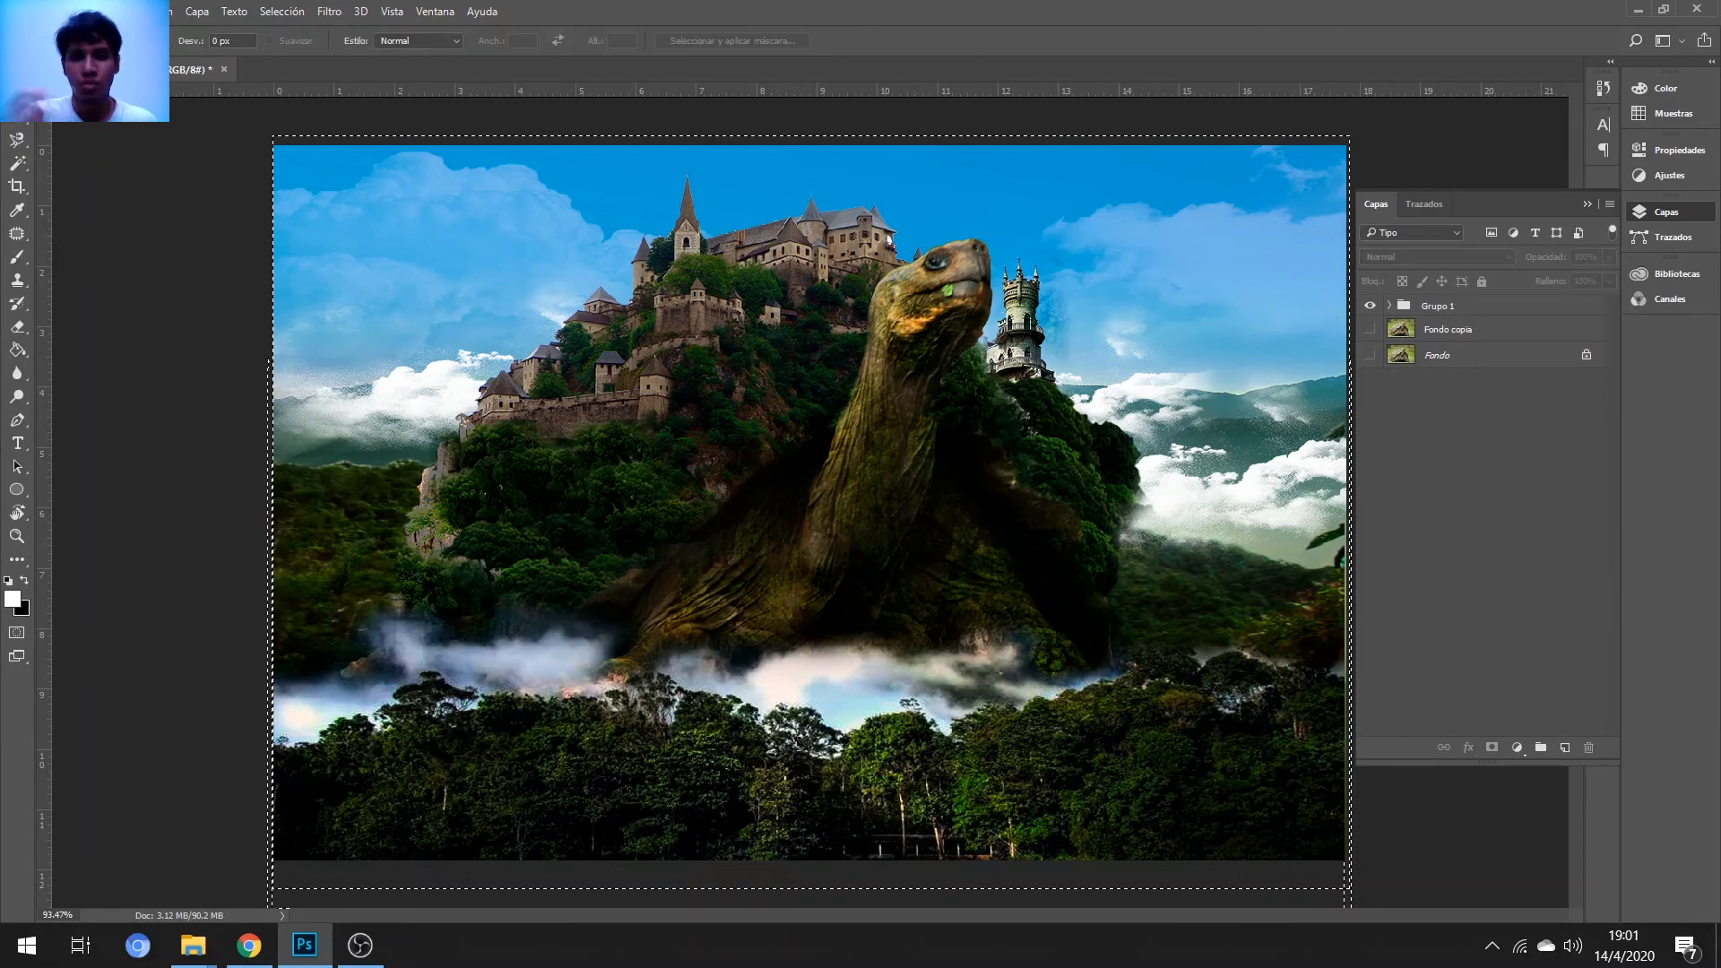
- Add Curves and Brightness/Contrast adjustment layers above Grupo 1, with the contrast set to 54
key(ctrl+0)
click(1516, 748)
click(1492, 495)
drag(1477, 351, 1543, 283)
click(1665, 212)
click(1516, 747)
click(1517, 397)
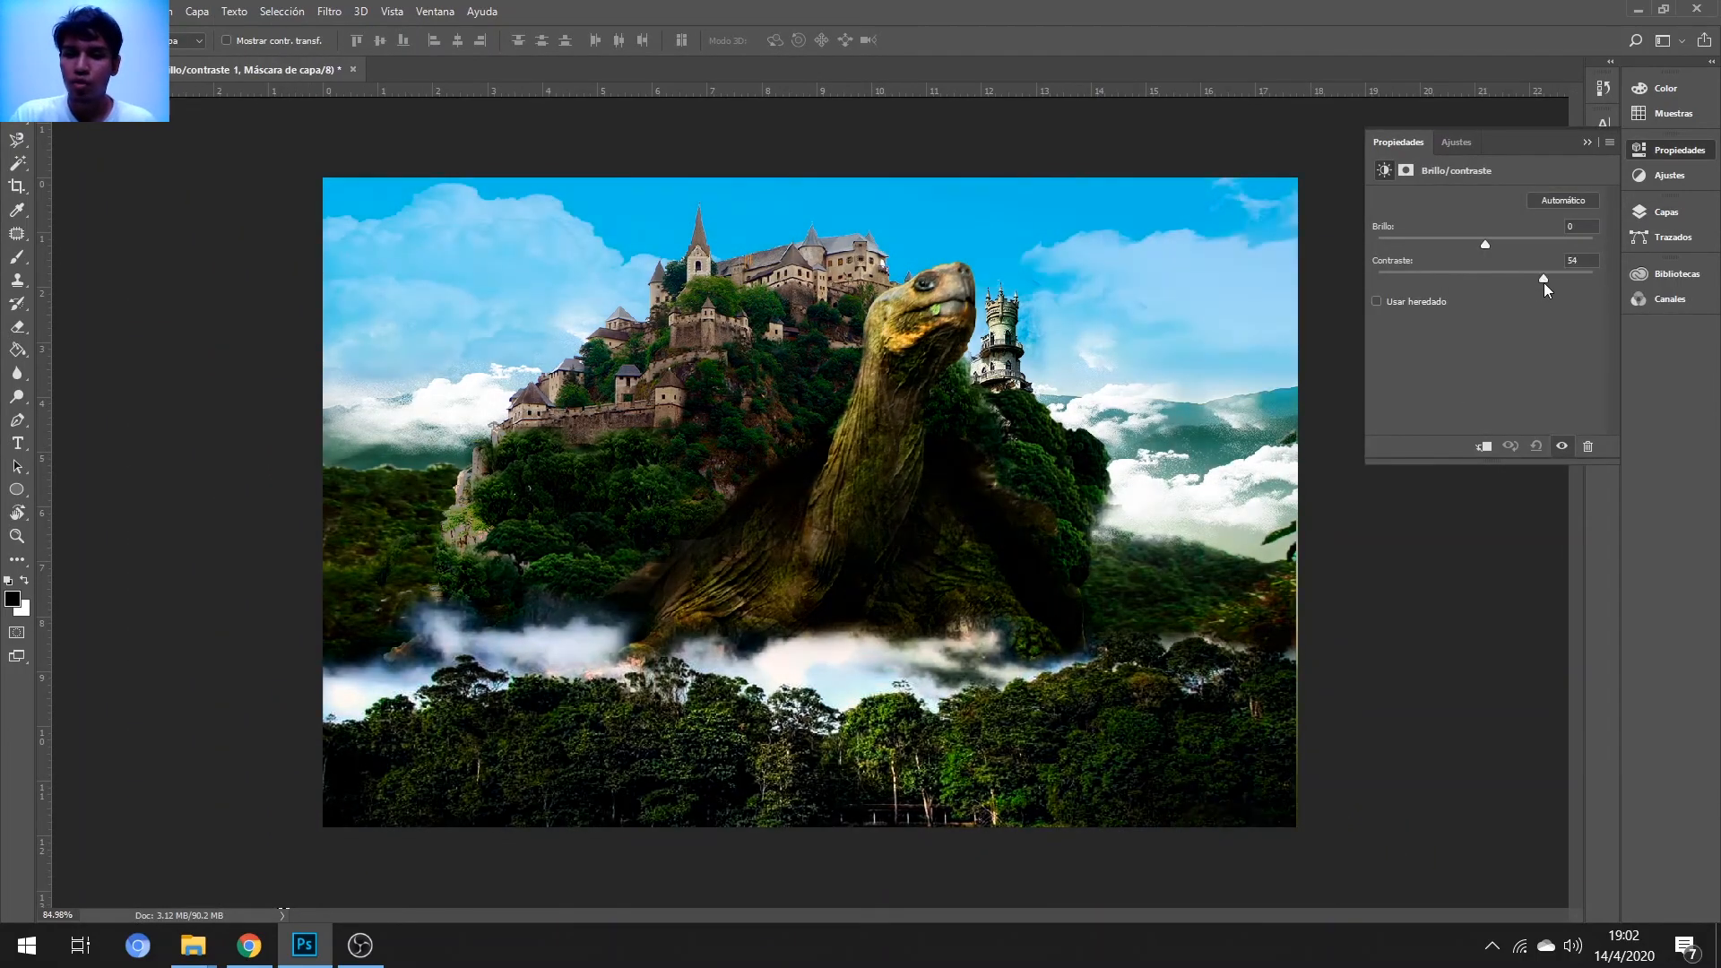
- Add a Selective Color adjustment with Rojos at cyan -59, magenta -23, yellow +46 and Amarillos at cyan -12, magenta +49, black +58
click(1665, 212)
click(1517, 747)
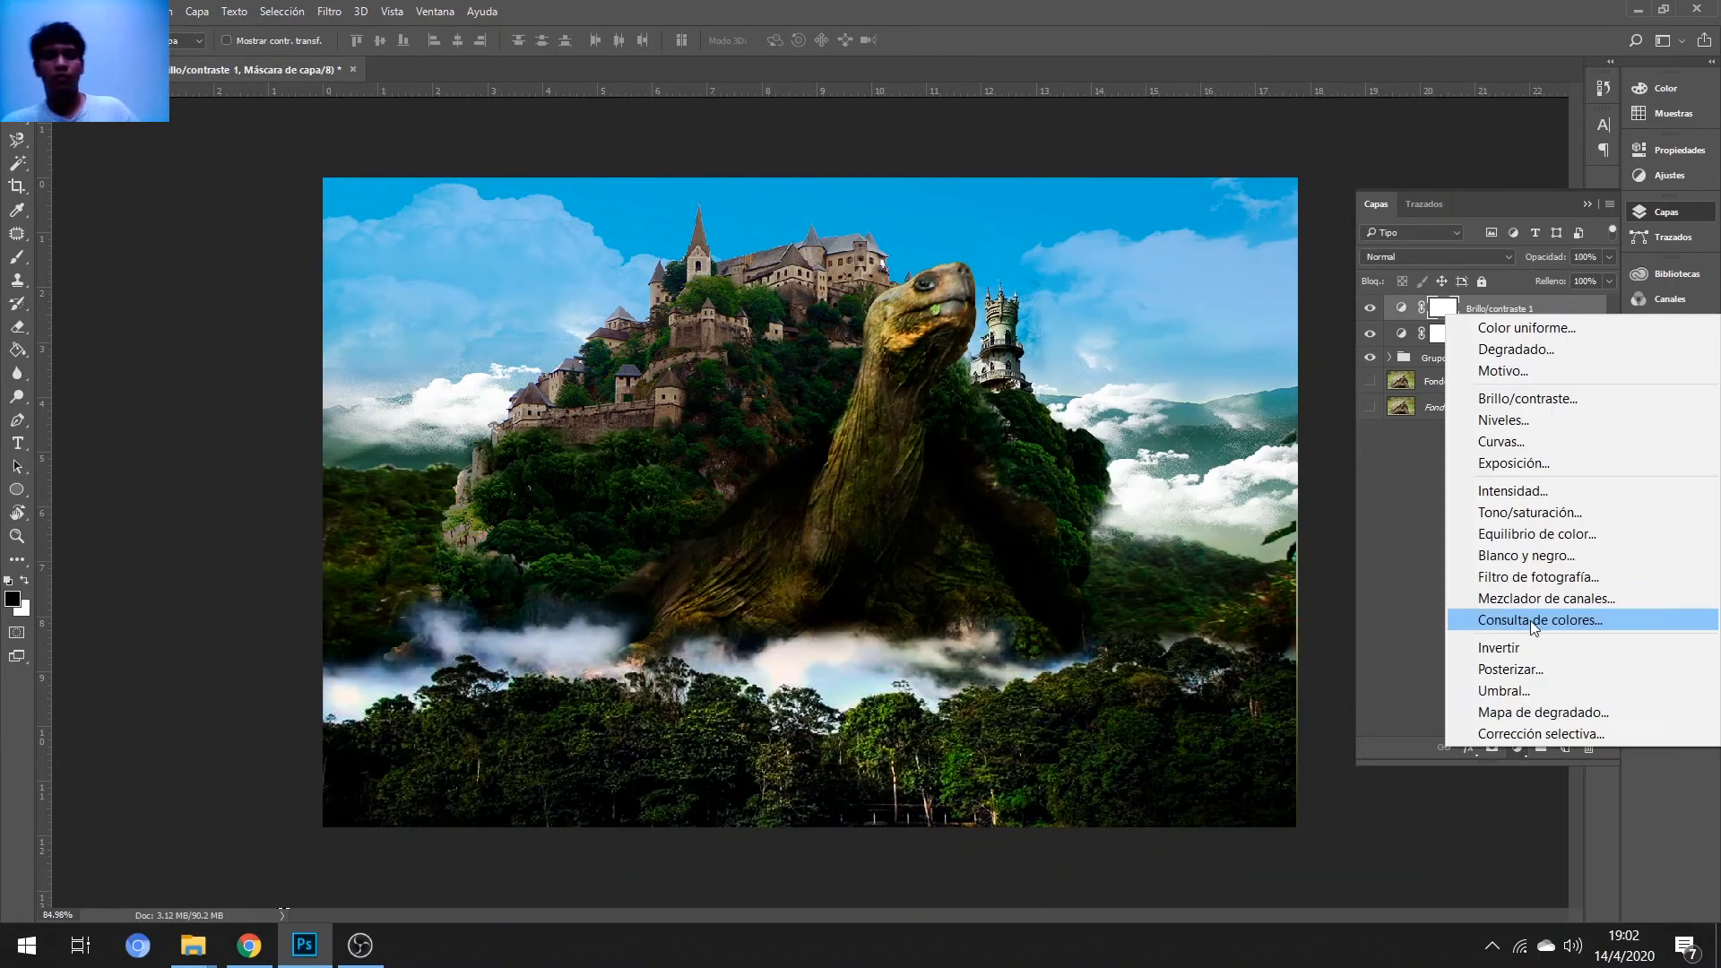
click(1541, 733)
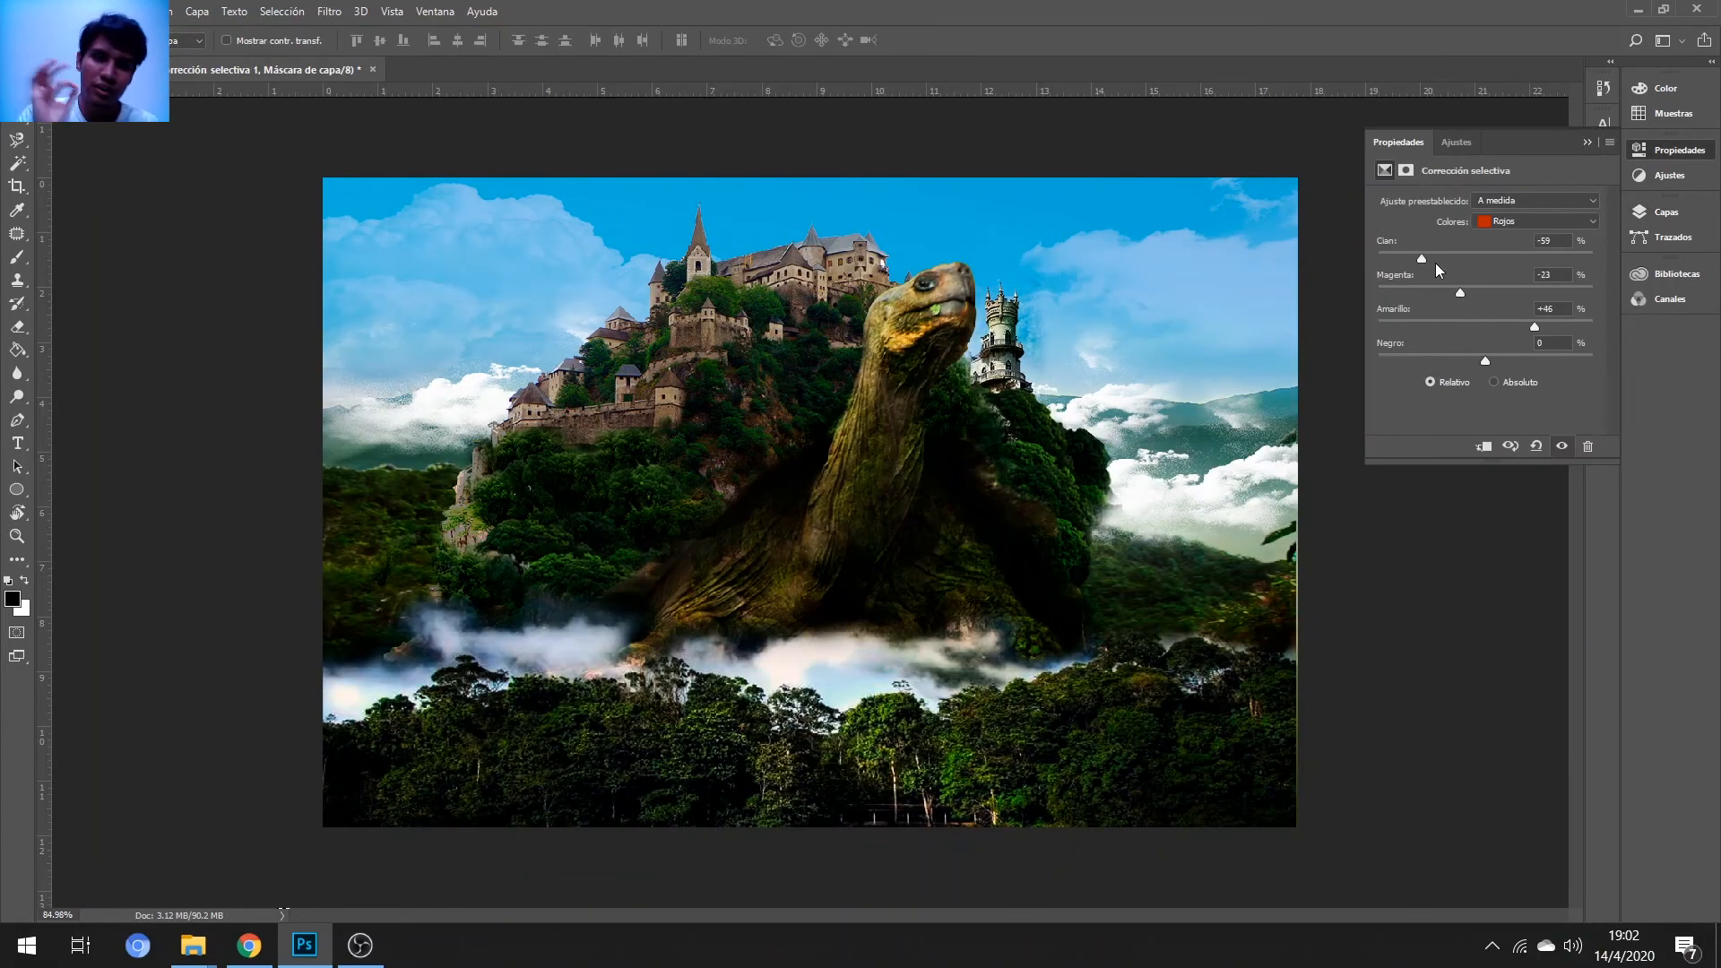
click(1535, 221)
click(1515, 241)
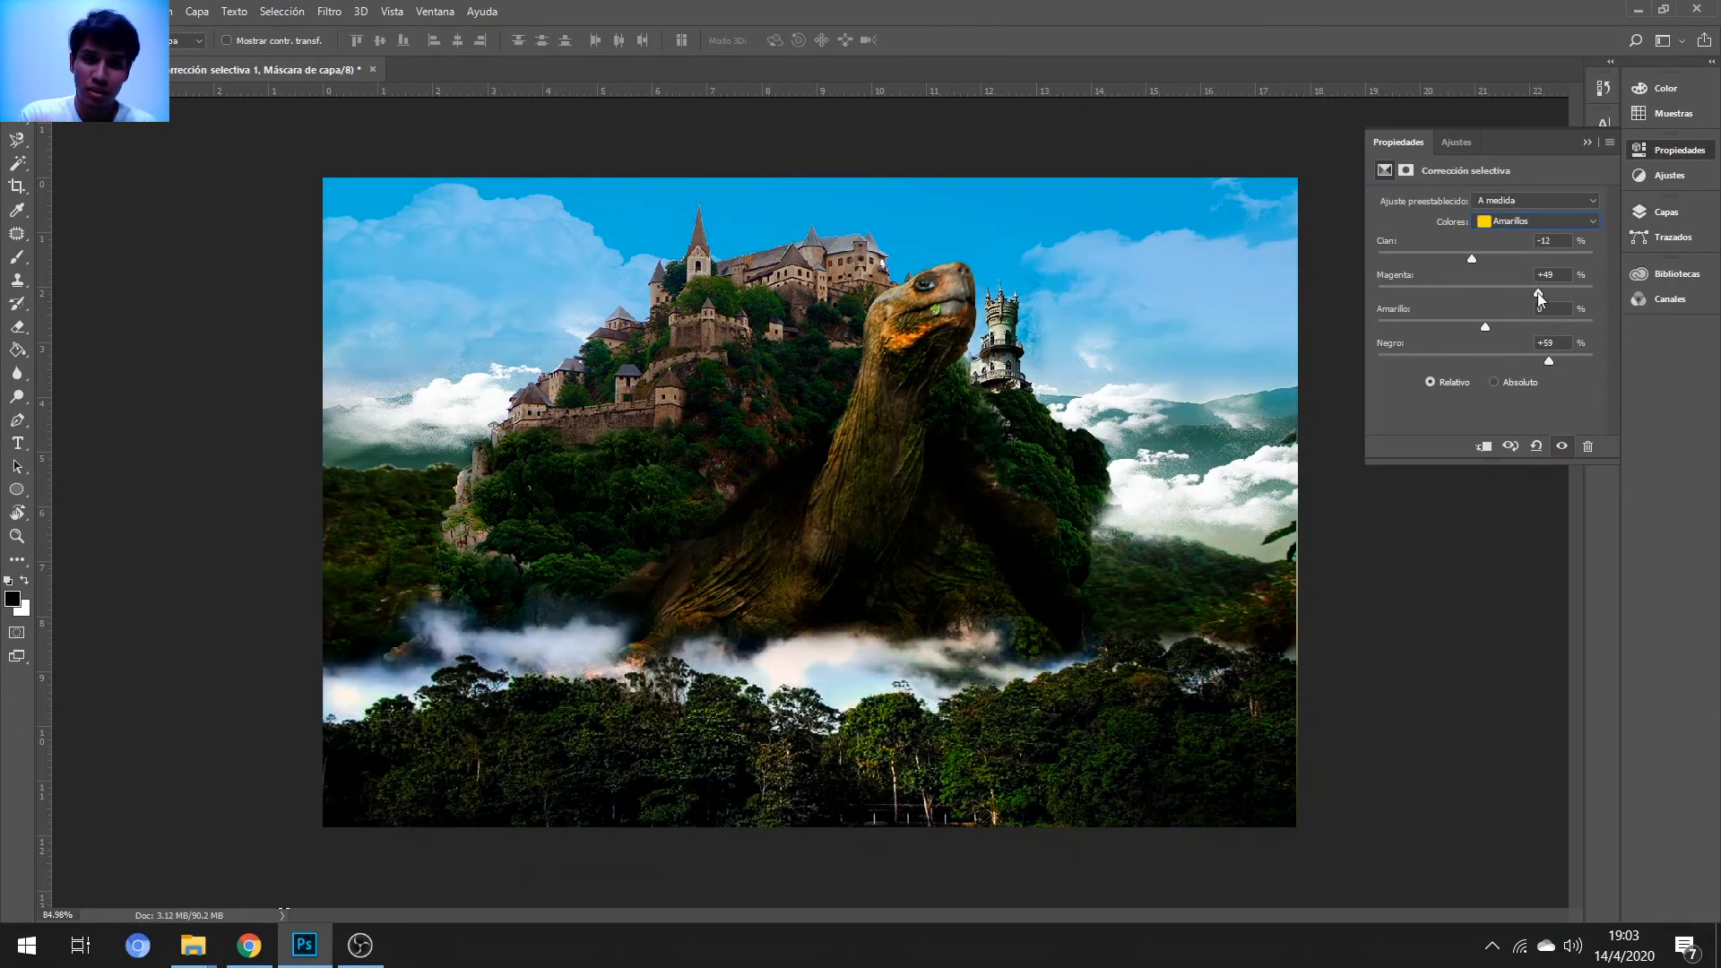
- In the Selective Color adjustment, set yellow to -36 for Verdes and increase the black of the cyans
click(1535, 221)
click(1515, 255)
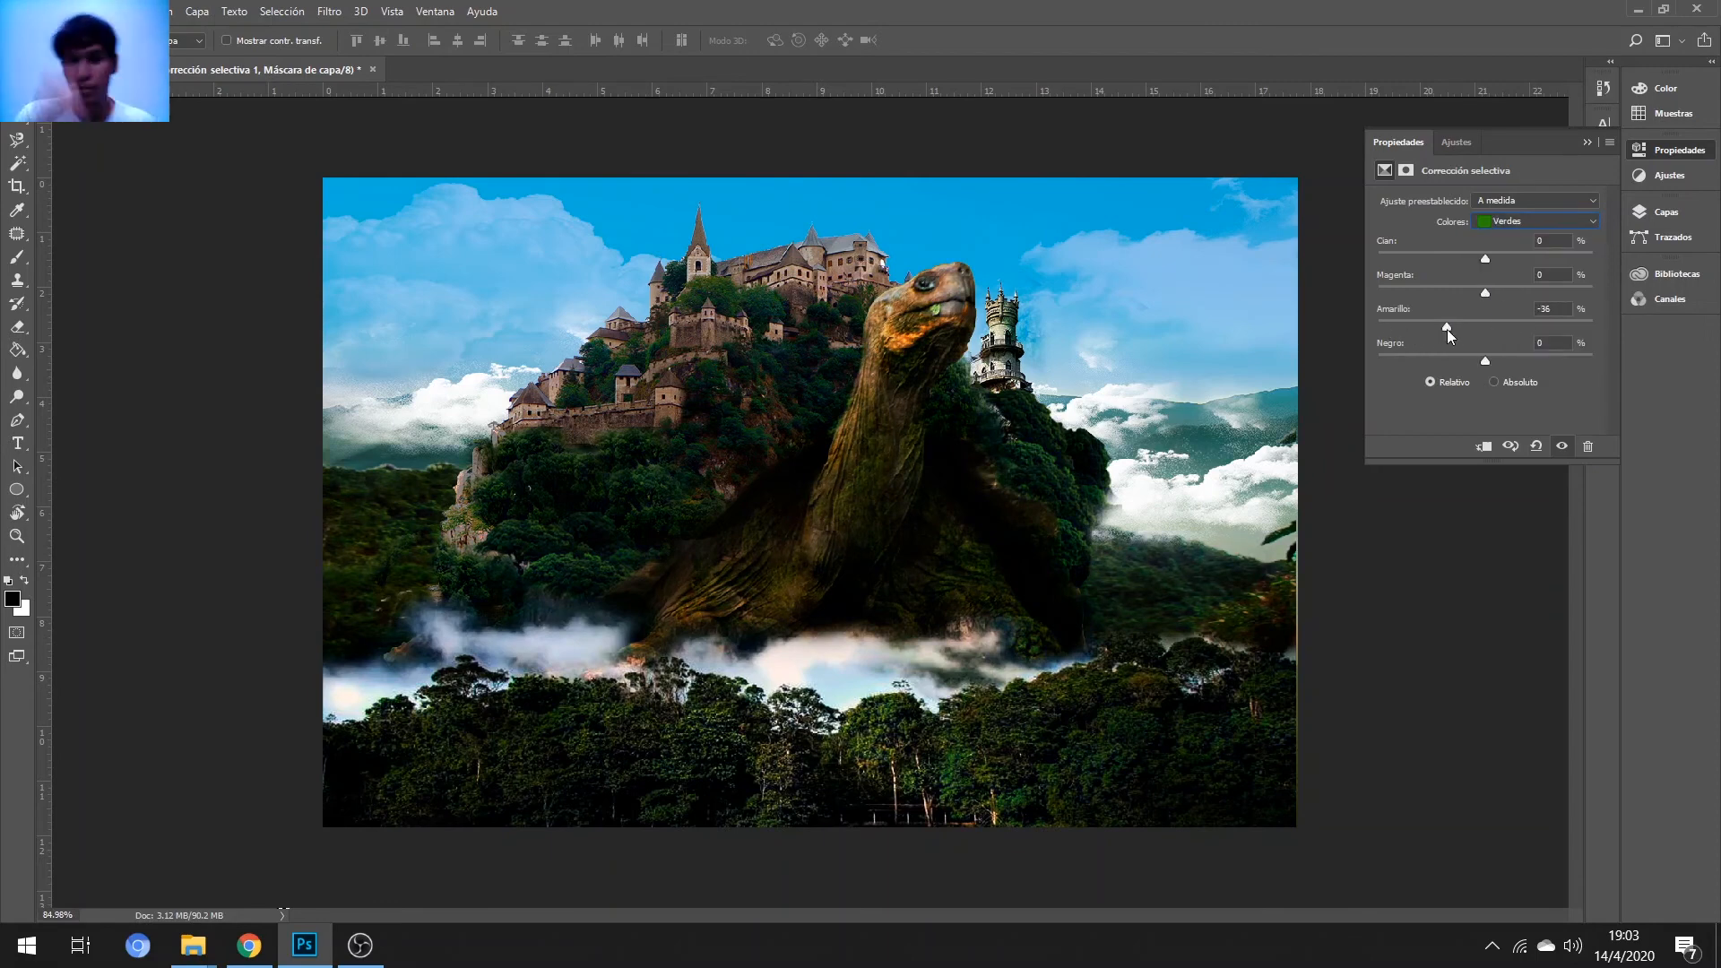
click(1483, 220)
click(1514, 270)
drag(1515, 358, 1563, 350)
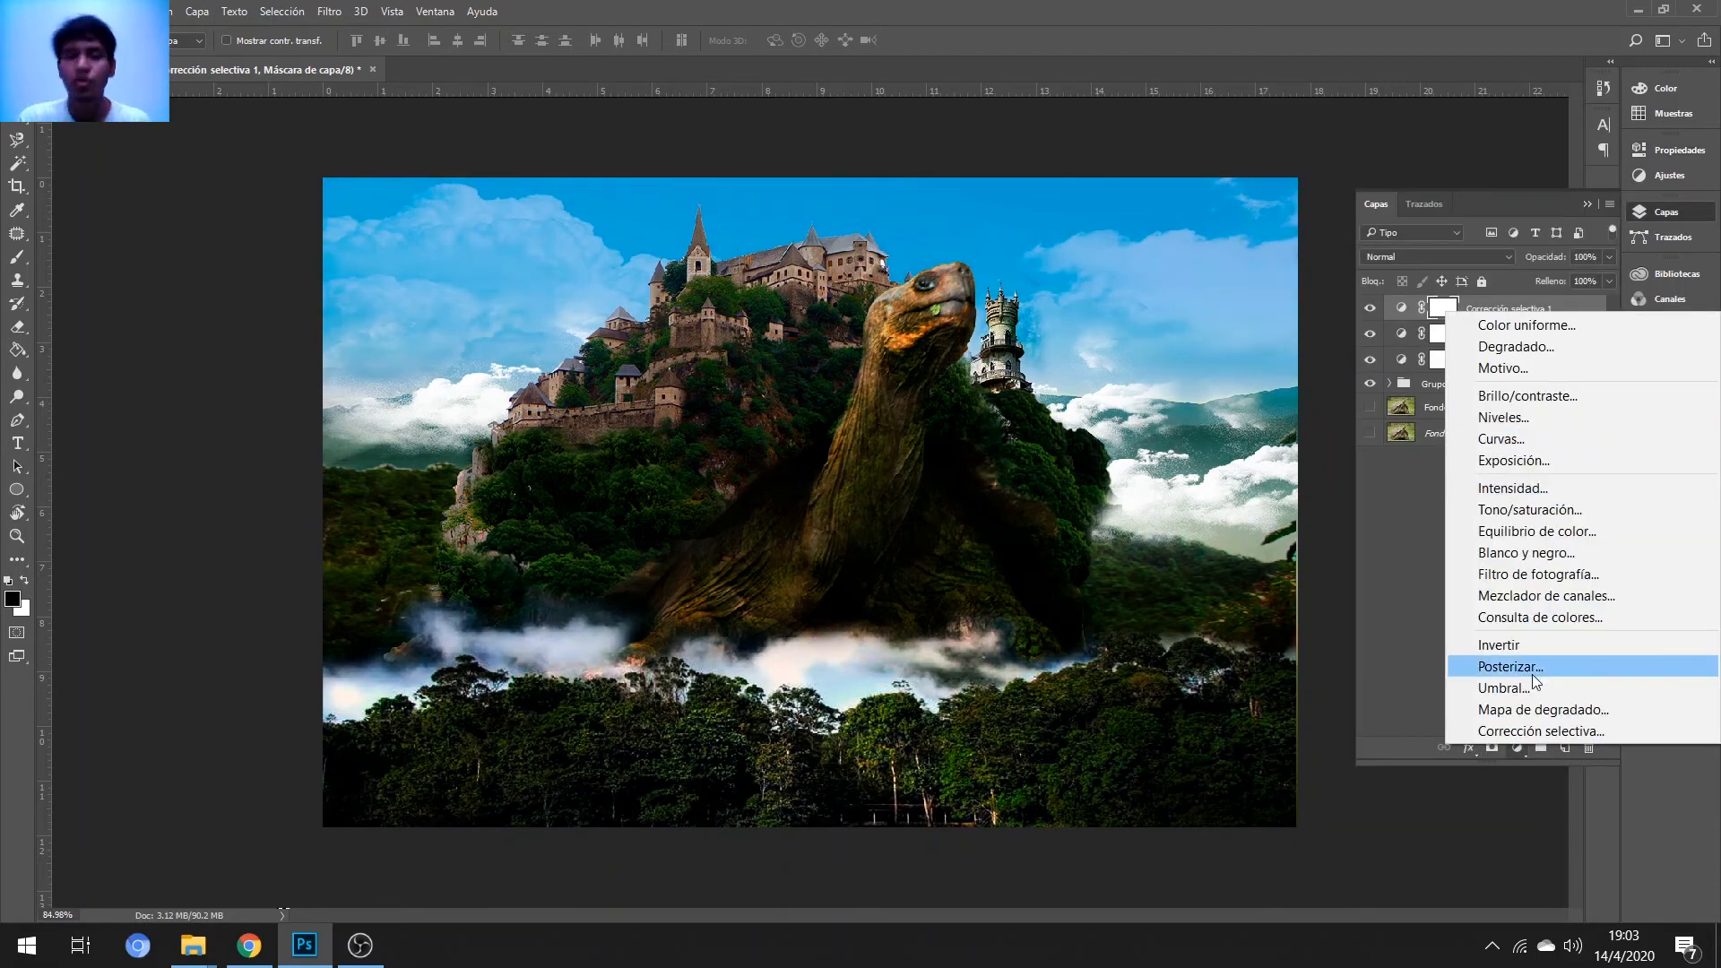
- Add a Levels adjustment above the selective correction and set its midtone value to 1.16
click(1503, 417)
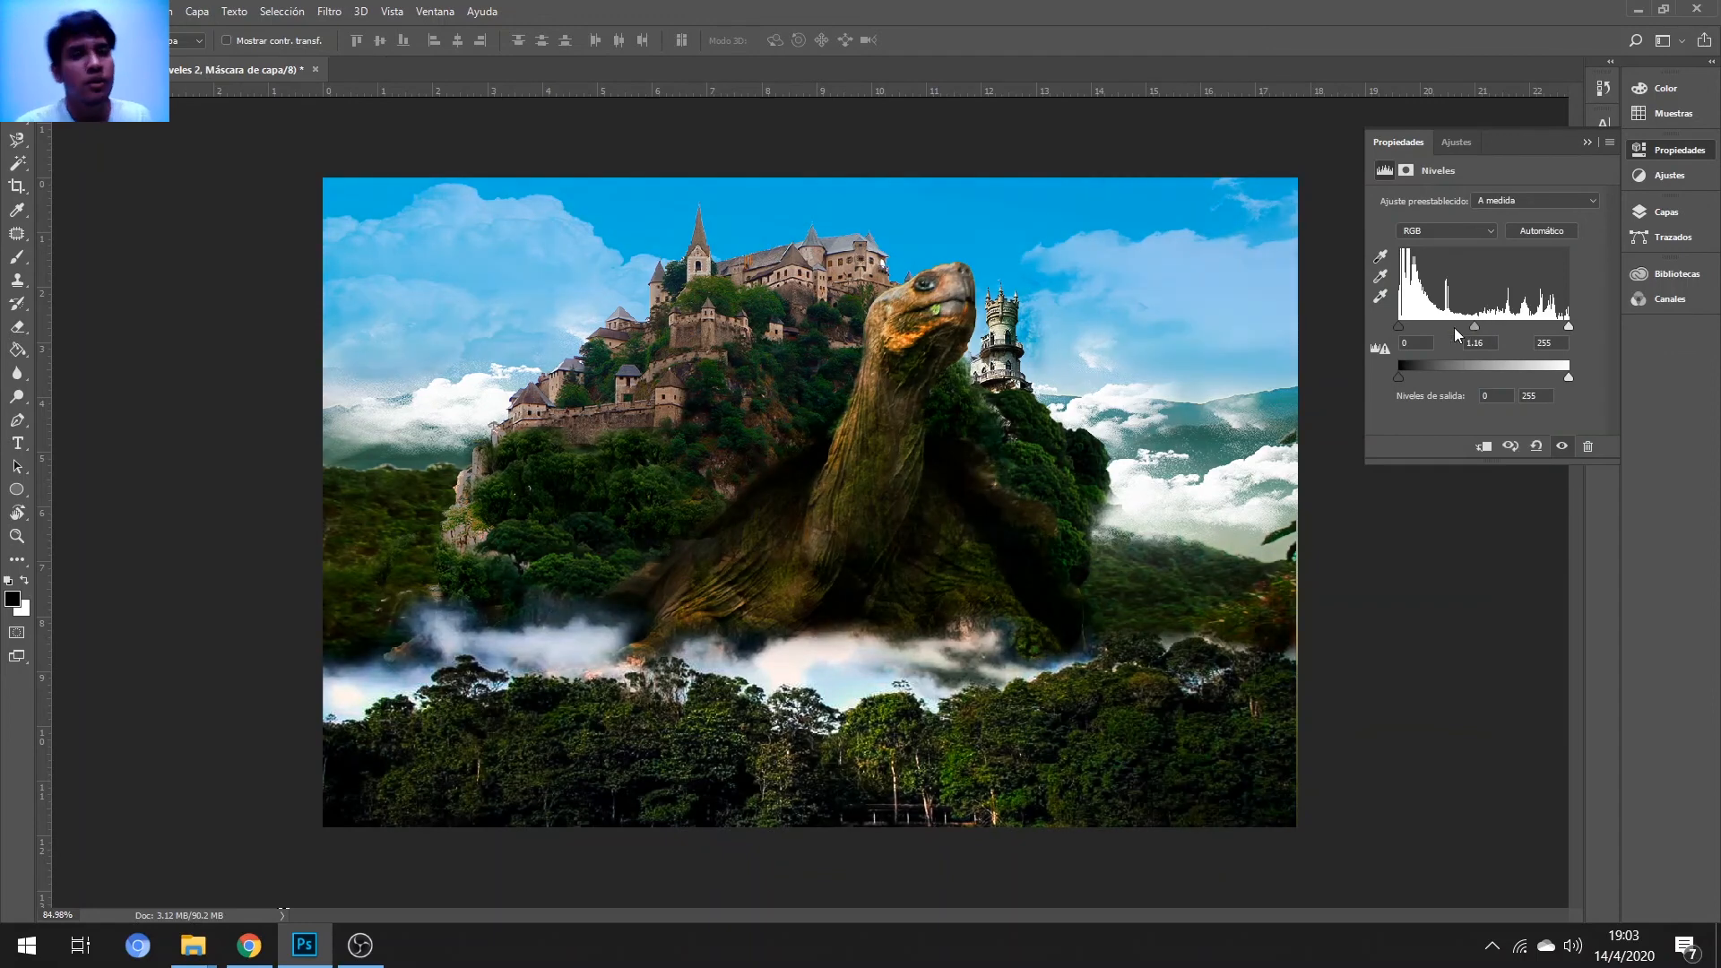
click(1120, 529)
click(1666, 211)
- Add a darkening Curves adjustment on top of the stack and invert its mask to black
click(1515, 747)
click(1510, 445)
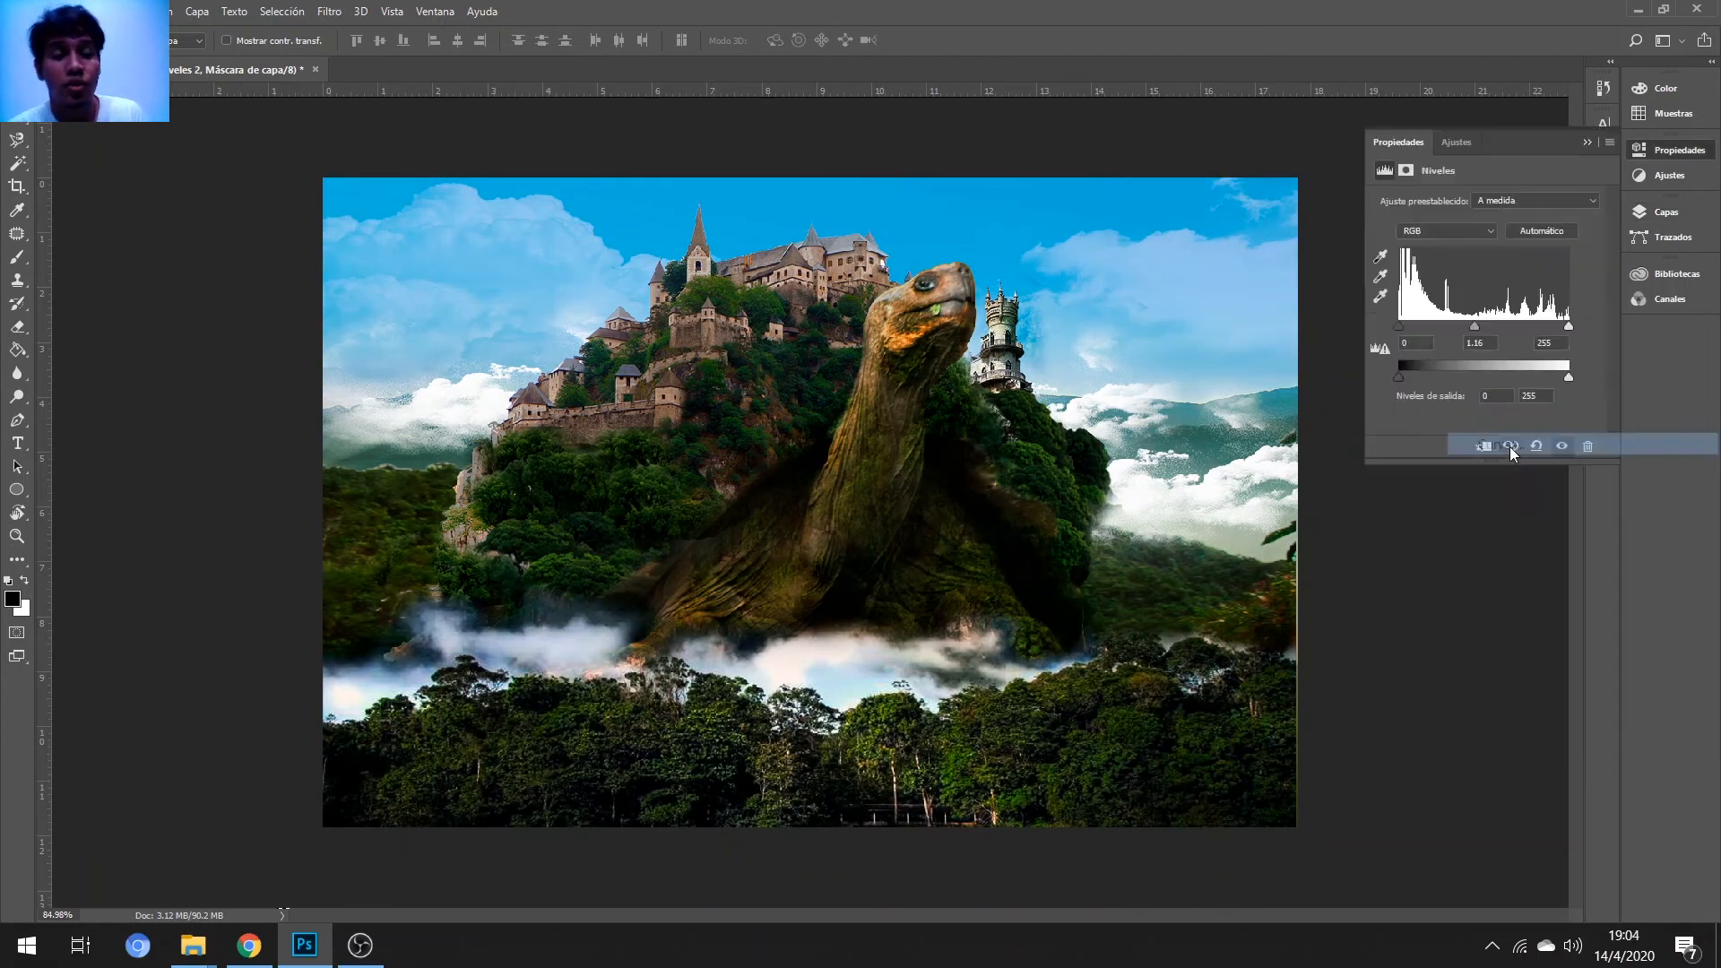
drag(1512, 319, 1529, 341)
click(1664, 211)
key(ctrl+i)
- Paint the Curvas 9 mask in white at 40% opacity over the tortoise, cliff, hills and foreground trees to deepen their shadows
key(b)
key(x)
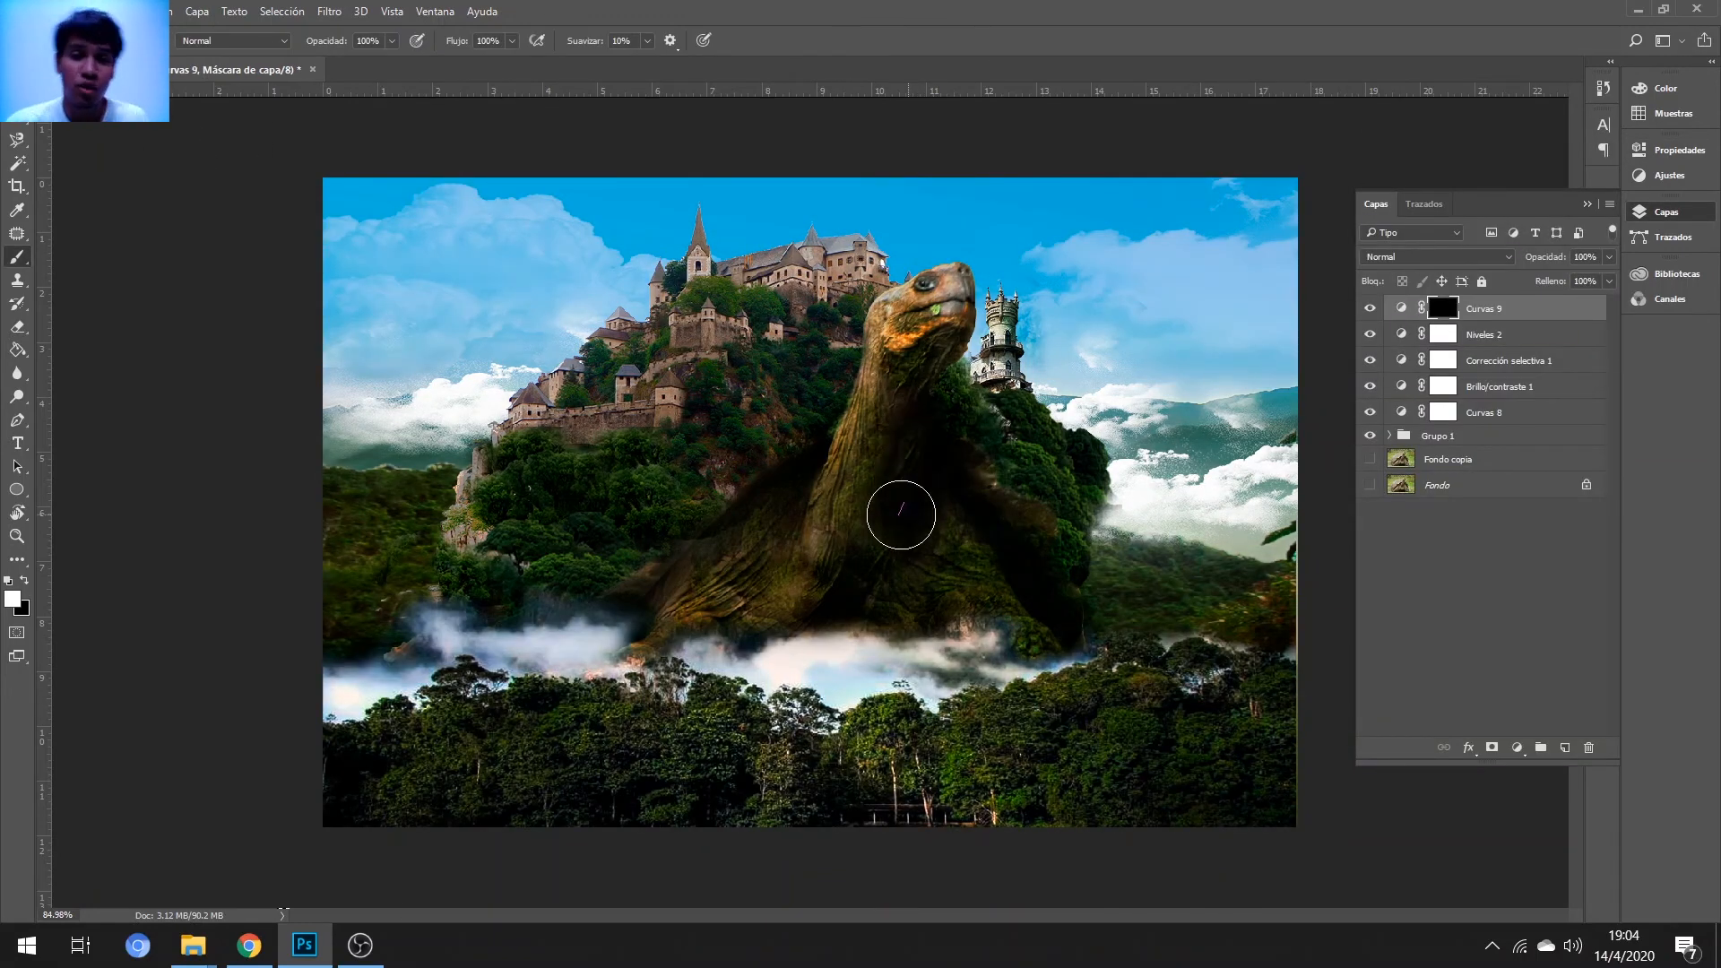
mouse_move(899, 422)
mouse_down()
mouse_move(784, 518)
mouse_move(849, 546)
mouse_up()
mouse_move(685, 303)
mouse_down()
mouse_move(464, 541)
mouse_move(919, 672)
mouse_move(1045, 676)
mouse_up()
drag(417, 654, 358, 717)
drag(1183, 565, 1250, 618)
drag(990, 745, 901, 746)
- Add a brightening Levels adjustment above Curvas 9 and invert its mask to black
click(1516, 747)
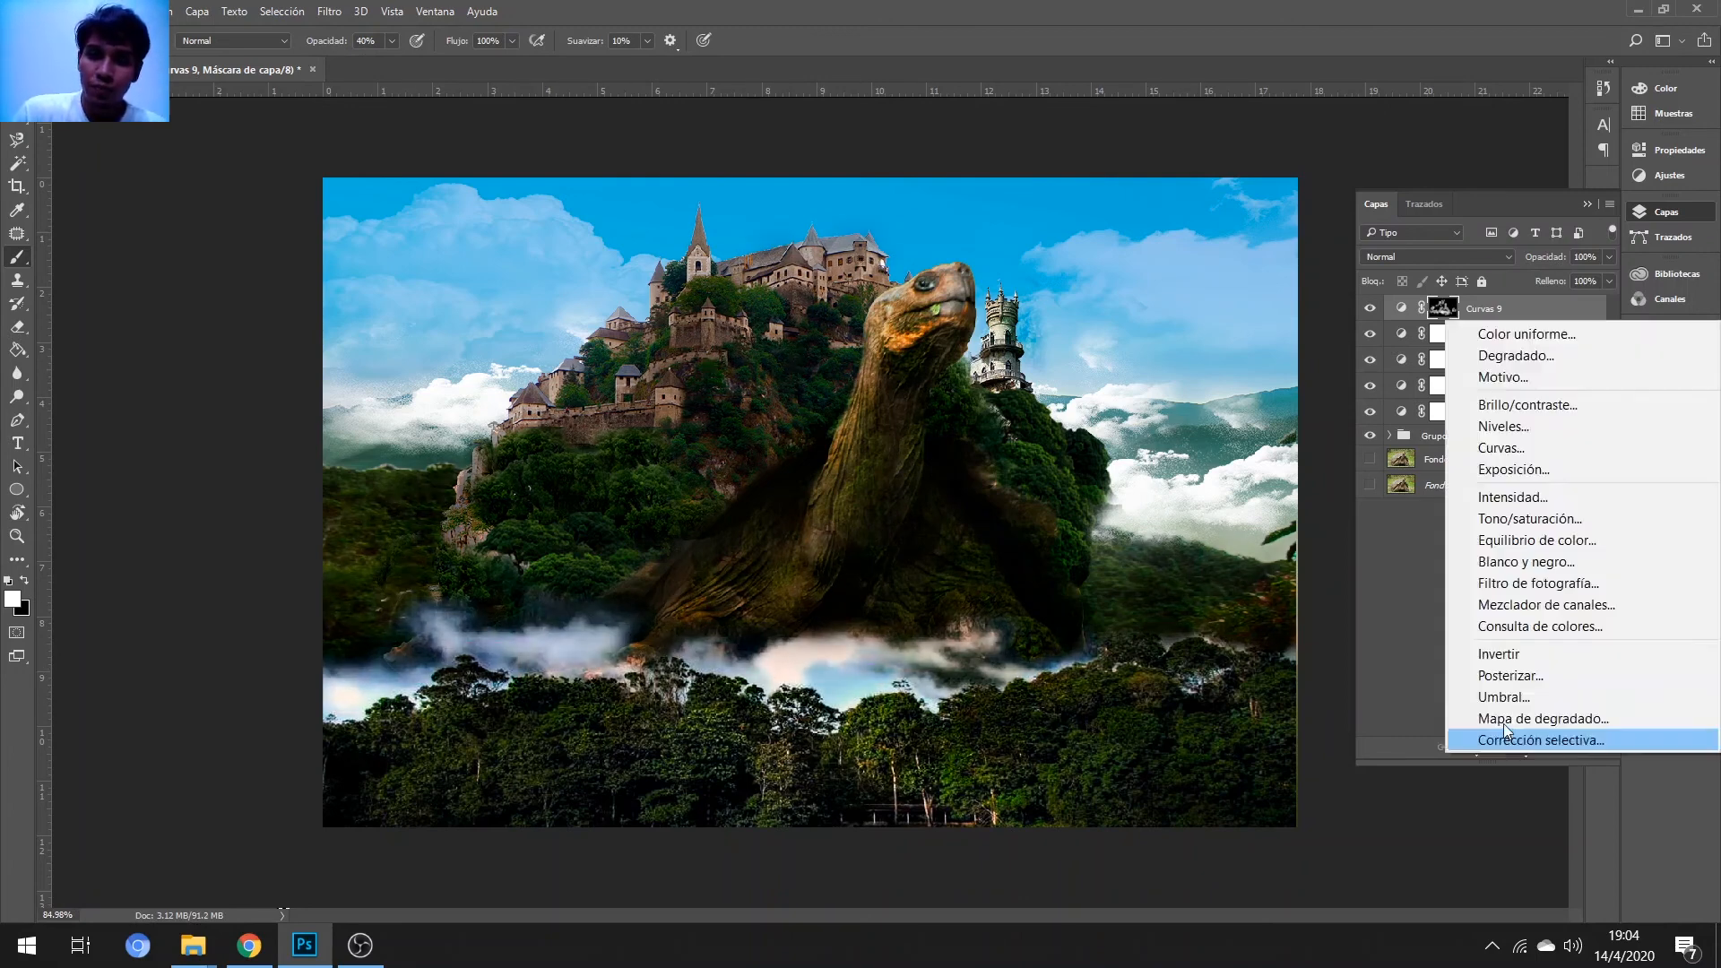
click(1505, 424)
drag(1483, 326, 1450, 326)
click(1666, 212)
key(ctrl+i)
- Paint highlights on the Niveles 3 mask with a smaller white brush along the tortoise's neck, head and the cliff bushes
scroll(925, 342, up, 4)
right_click(982, 273)
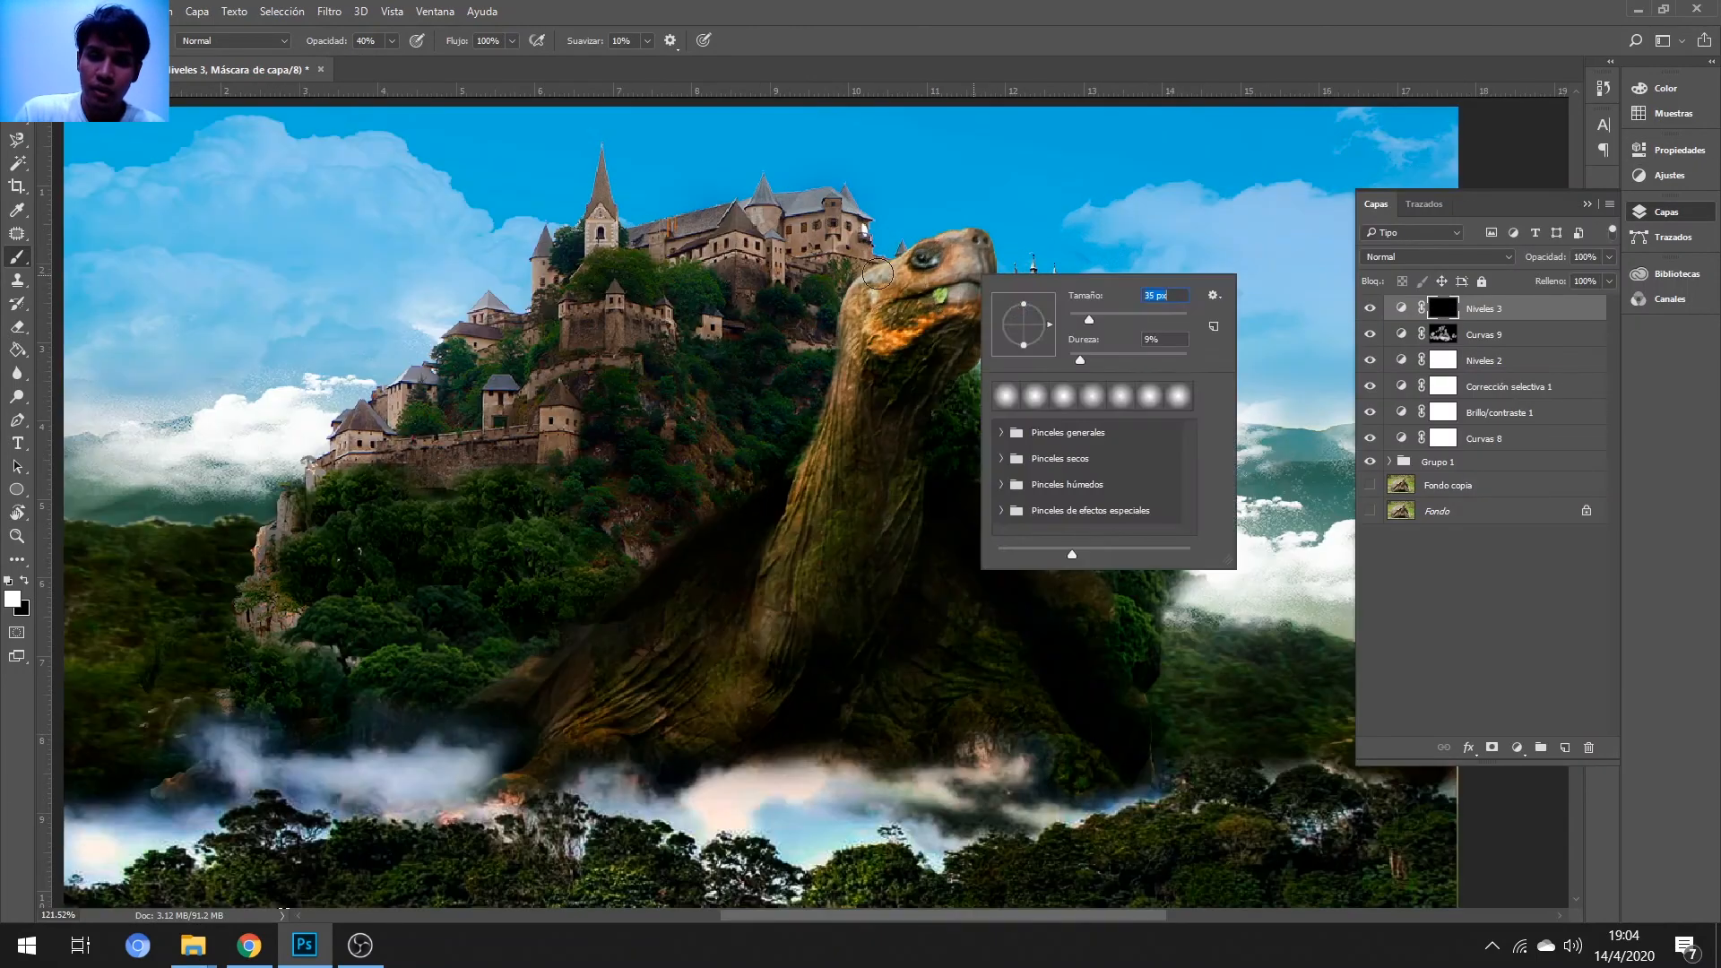
drag(1087, 319, 1073, 319)
drag(818, 428, 982, 242)
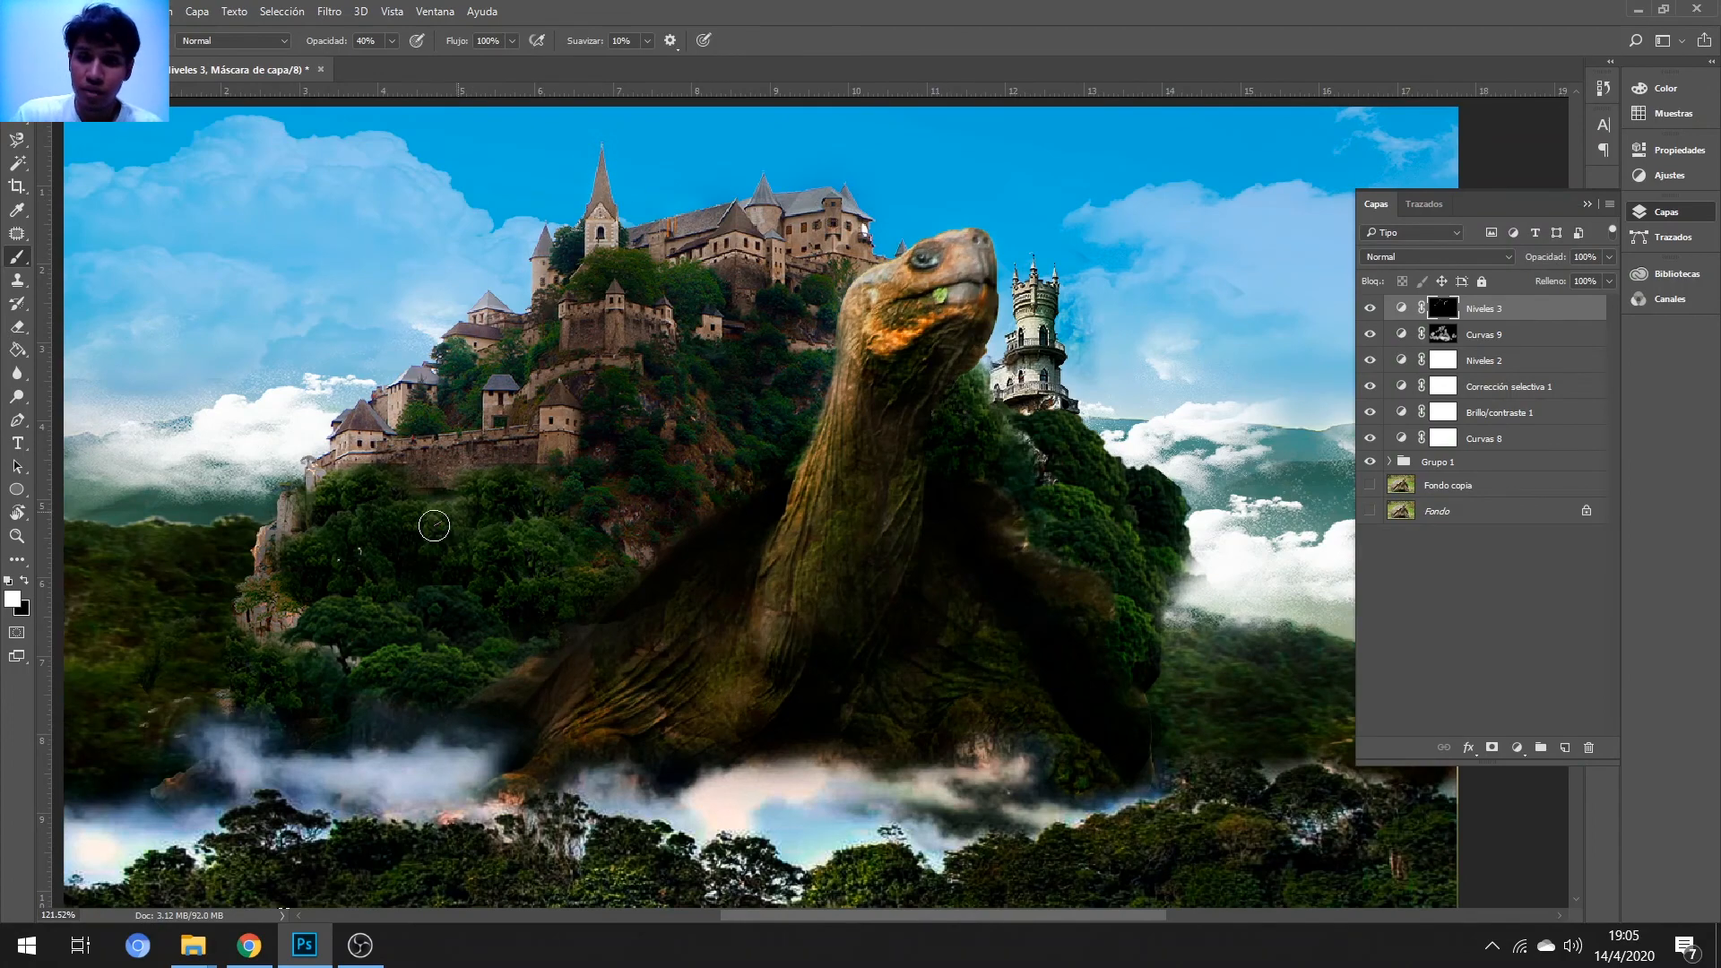
drag(301, 531, 359, 663)
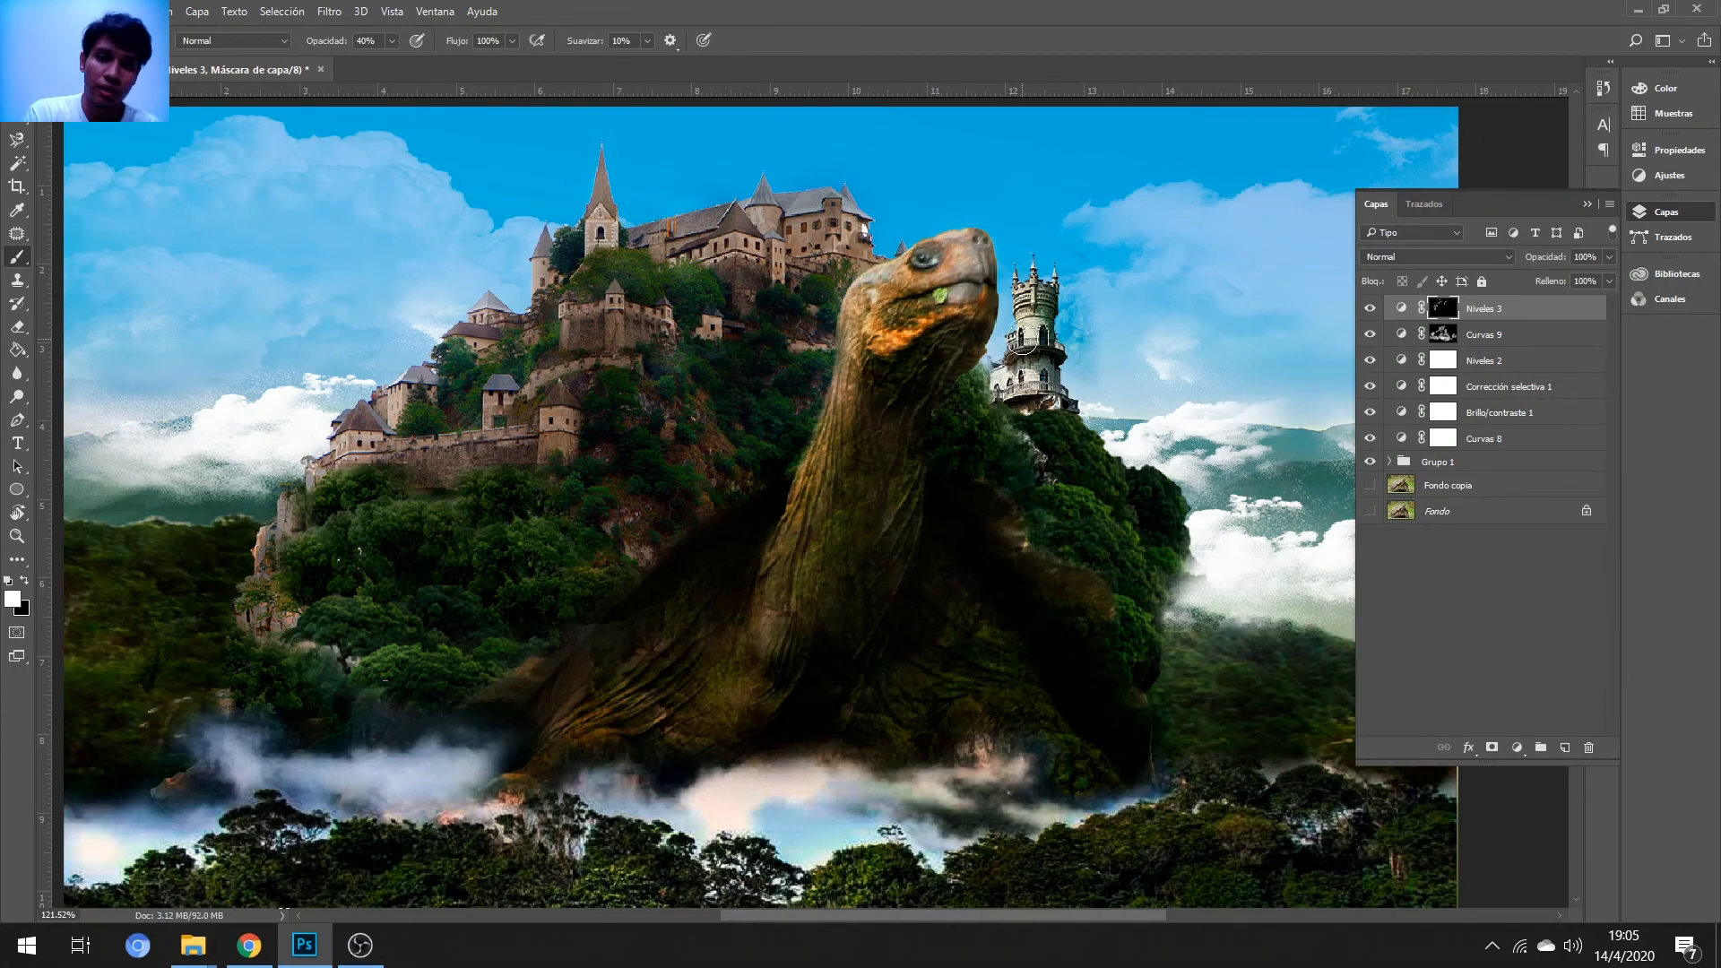
- Paint the Niveles 3 mask in white over the hills near the image's left edge
click(1442, 333)
click(1450, 316)
scroll(812, 507, down, 4)
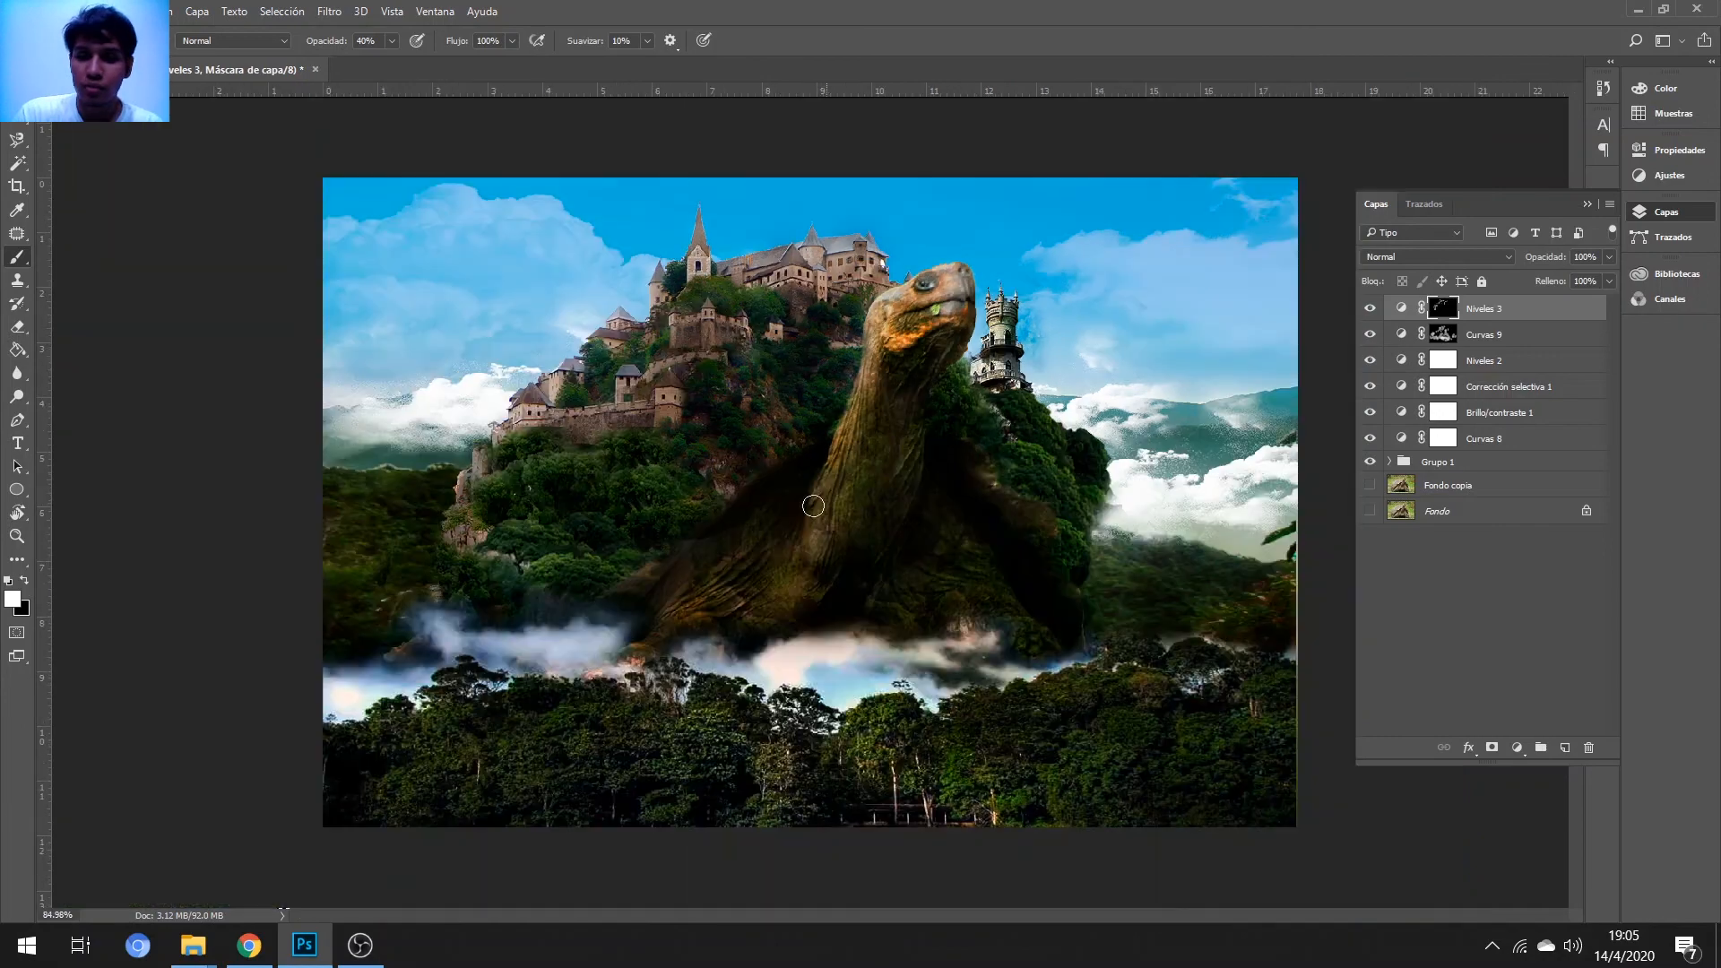
drag(286, 488, 410, 491)
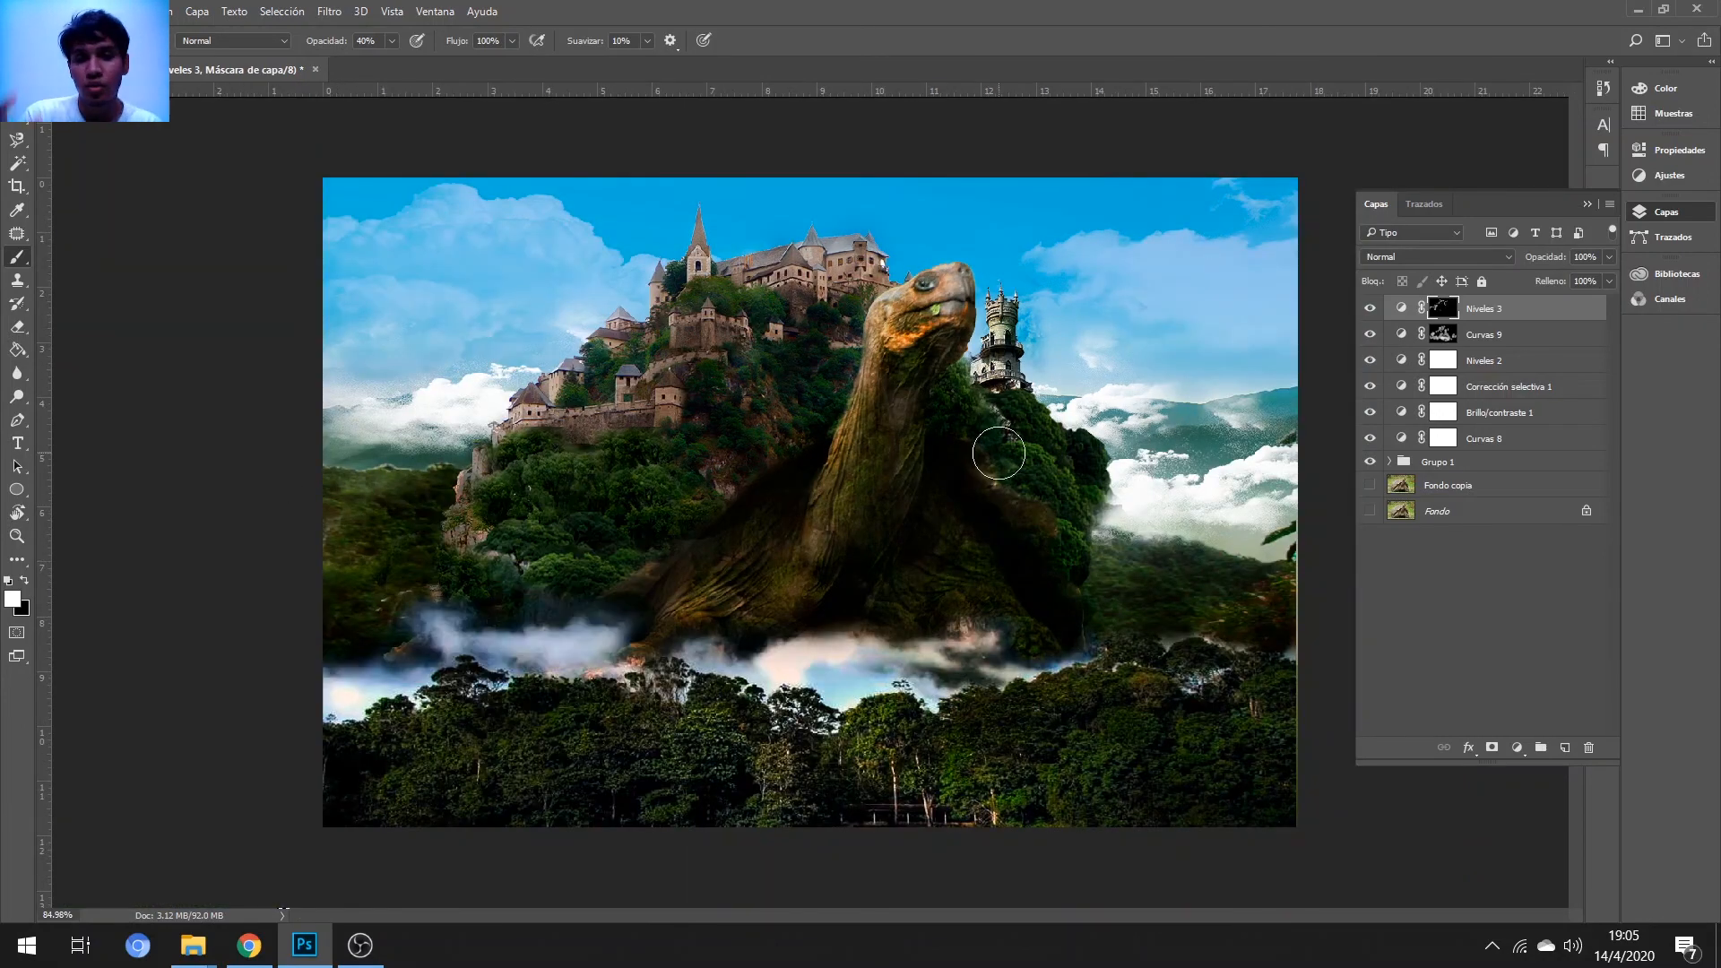
- Lower the opacity of the Niveles 3 adjustment to 47%
key(alt+bracketleft)
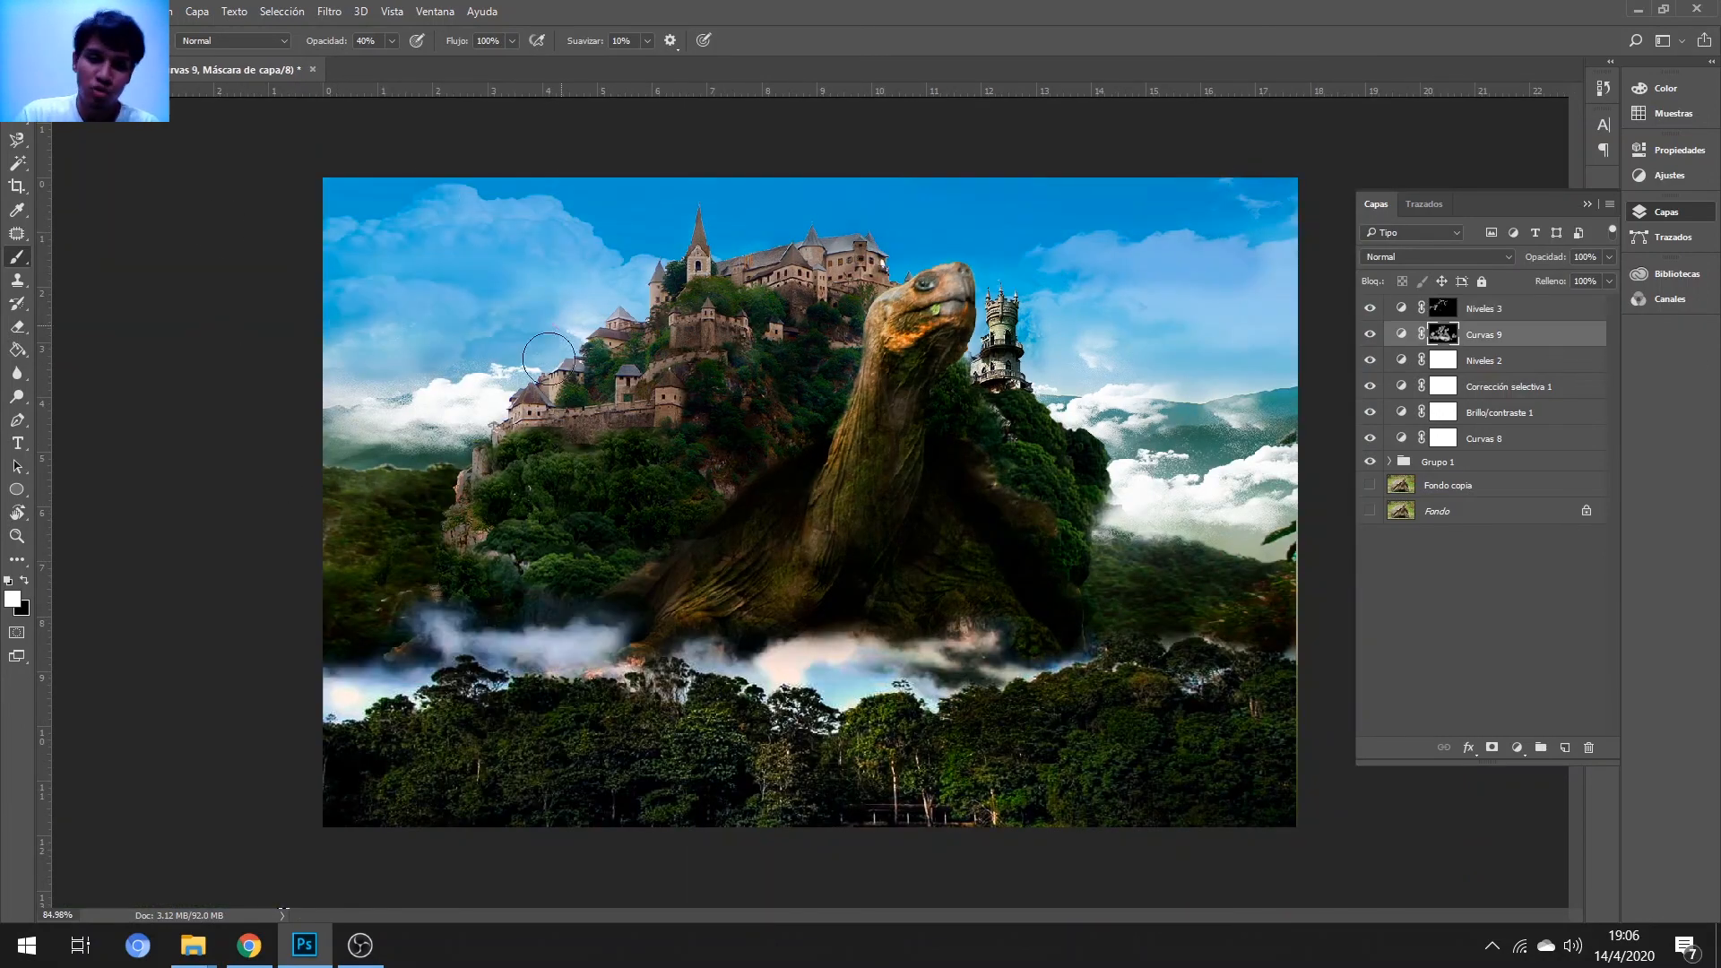
click(1434, 256)
click(1398, 438)
key(alt+bracketright)
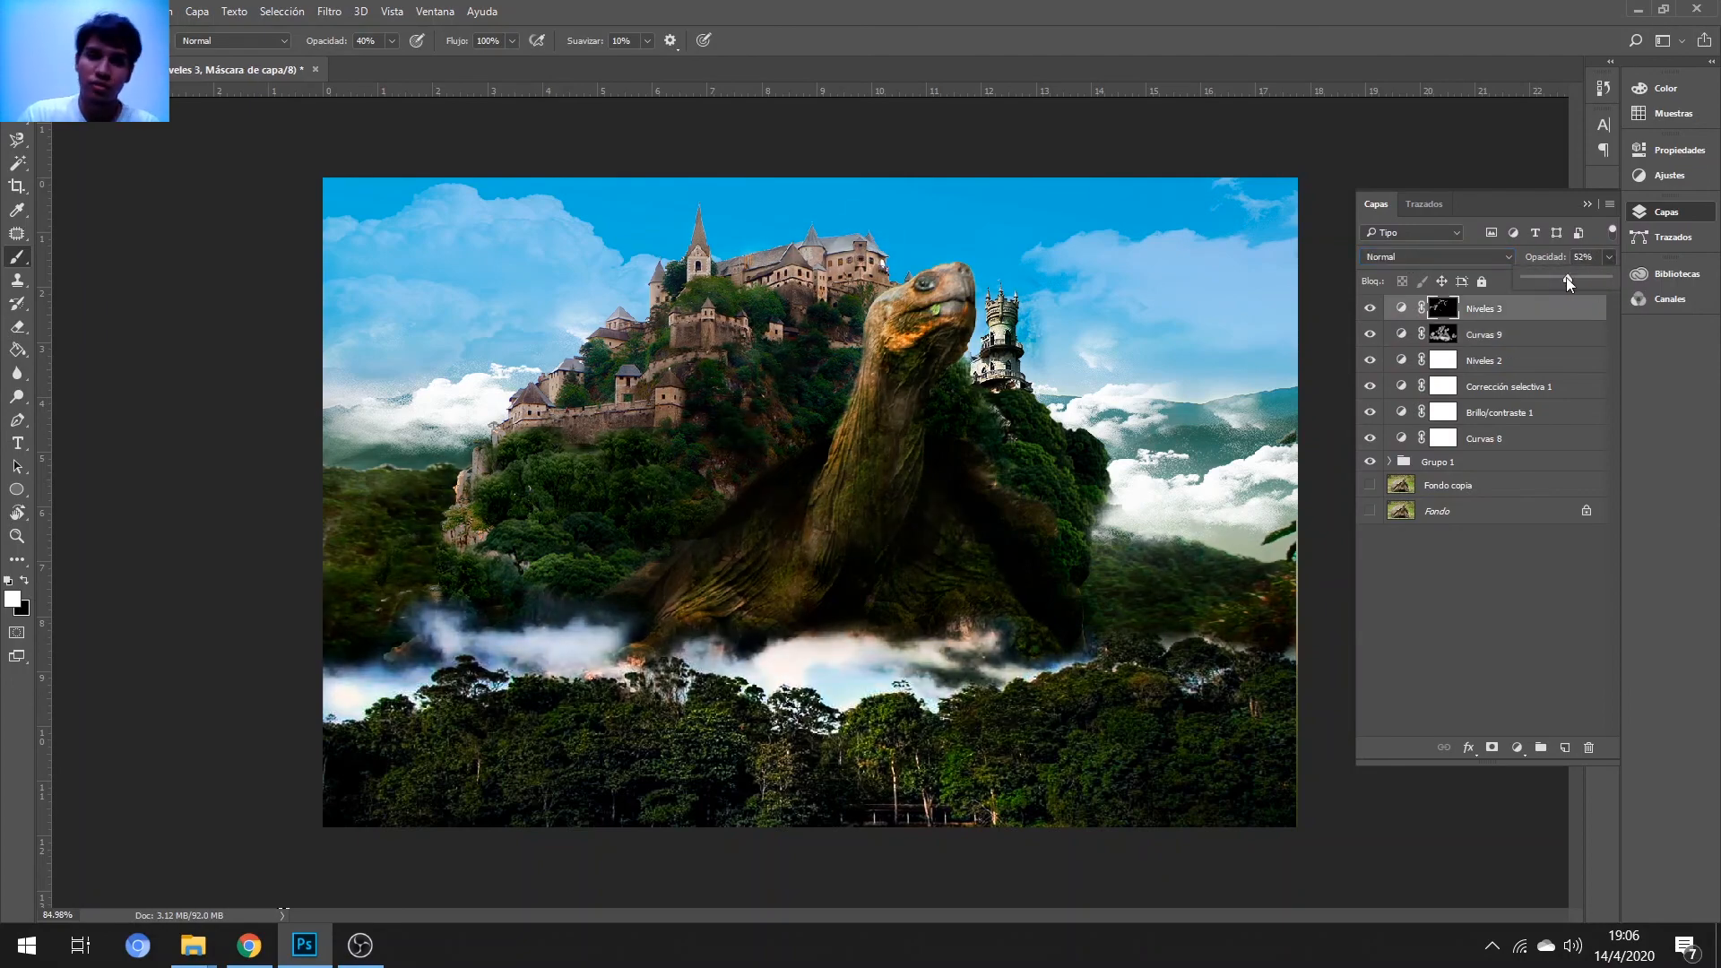
key(v)
click(1517, 747)
click(1479, 727)
key(ctrl+z)
click(1666, 212)
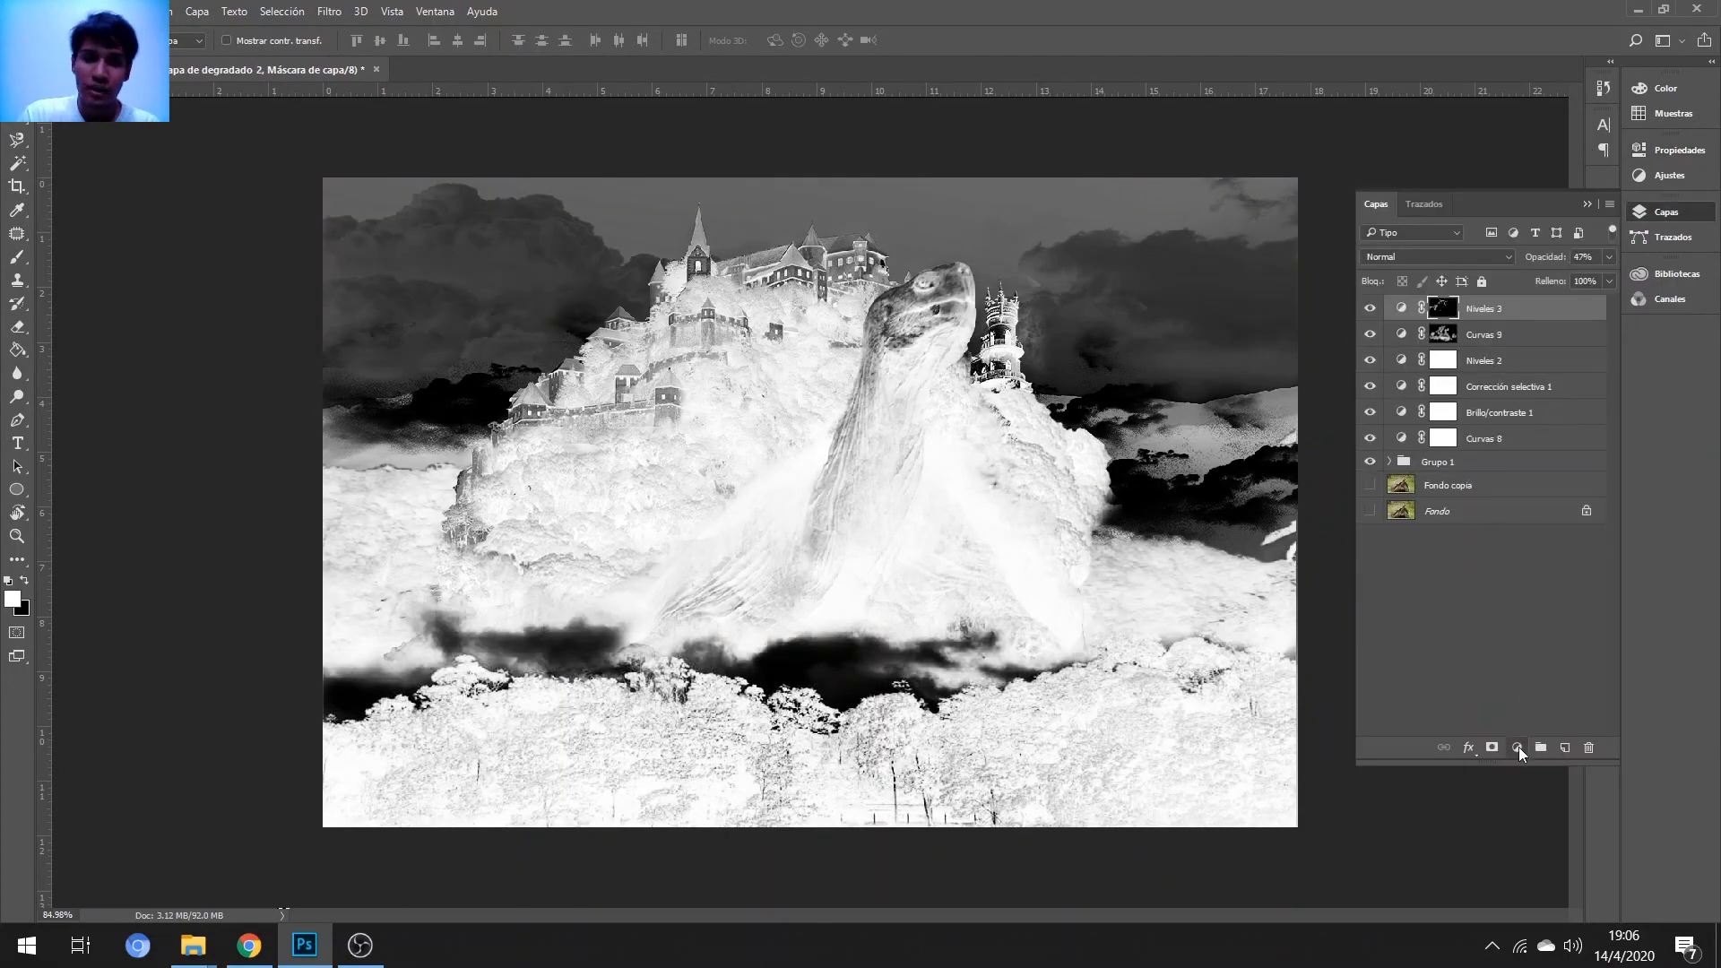
- Add a Gradient Map adjustment above Niveles 3 and choose another gradient for it
click(1516, 747)
click(1541, 711)
click(1479, 205)
click(1353, 261)
click(1526, 211)
- Set the Mapa de degradado 2 layer's blend mode to Luz suave and its opacity to 30%
click(1666, 212)
scroll(1423, 256, down, 13)
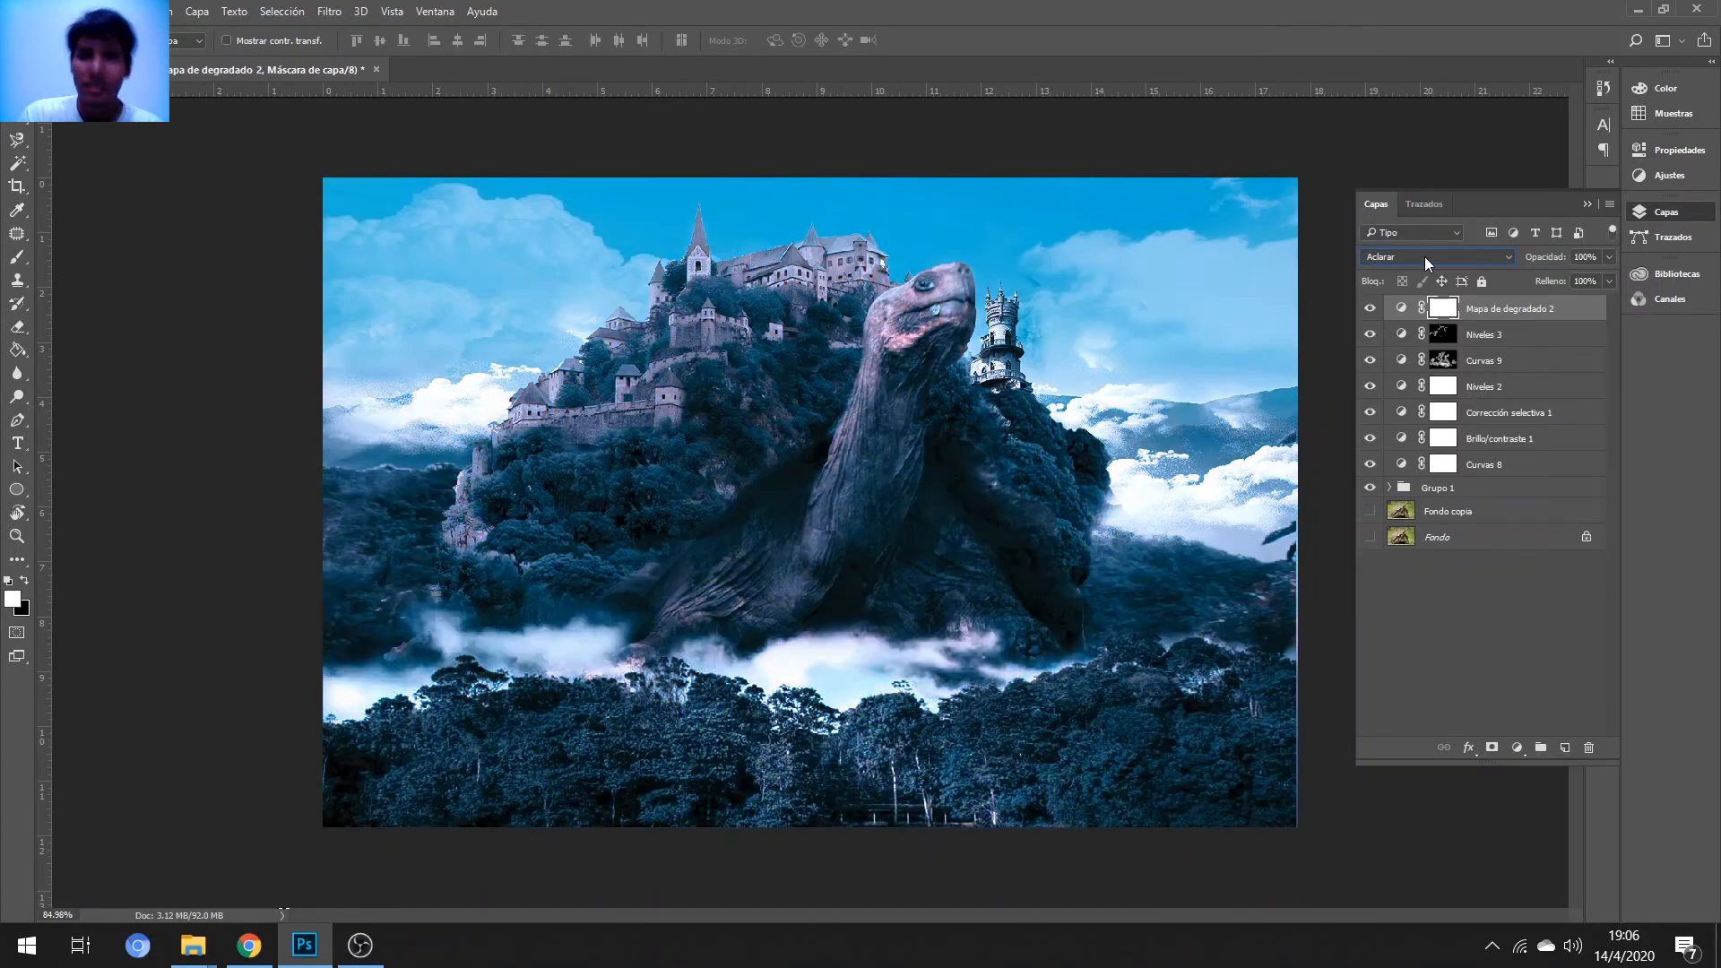
drag(1608, 256, 1550, 274)
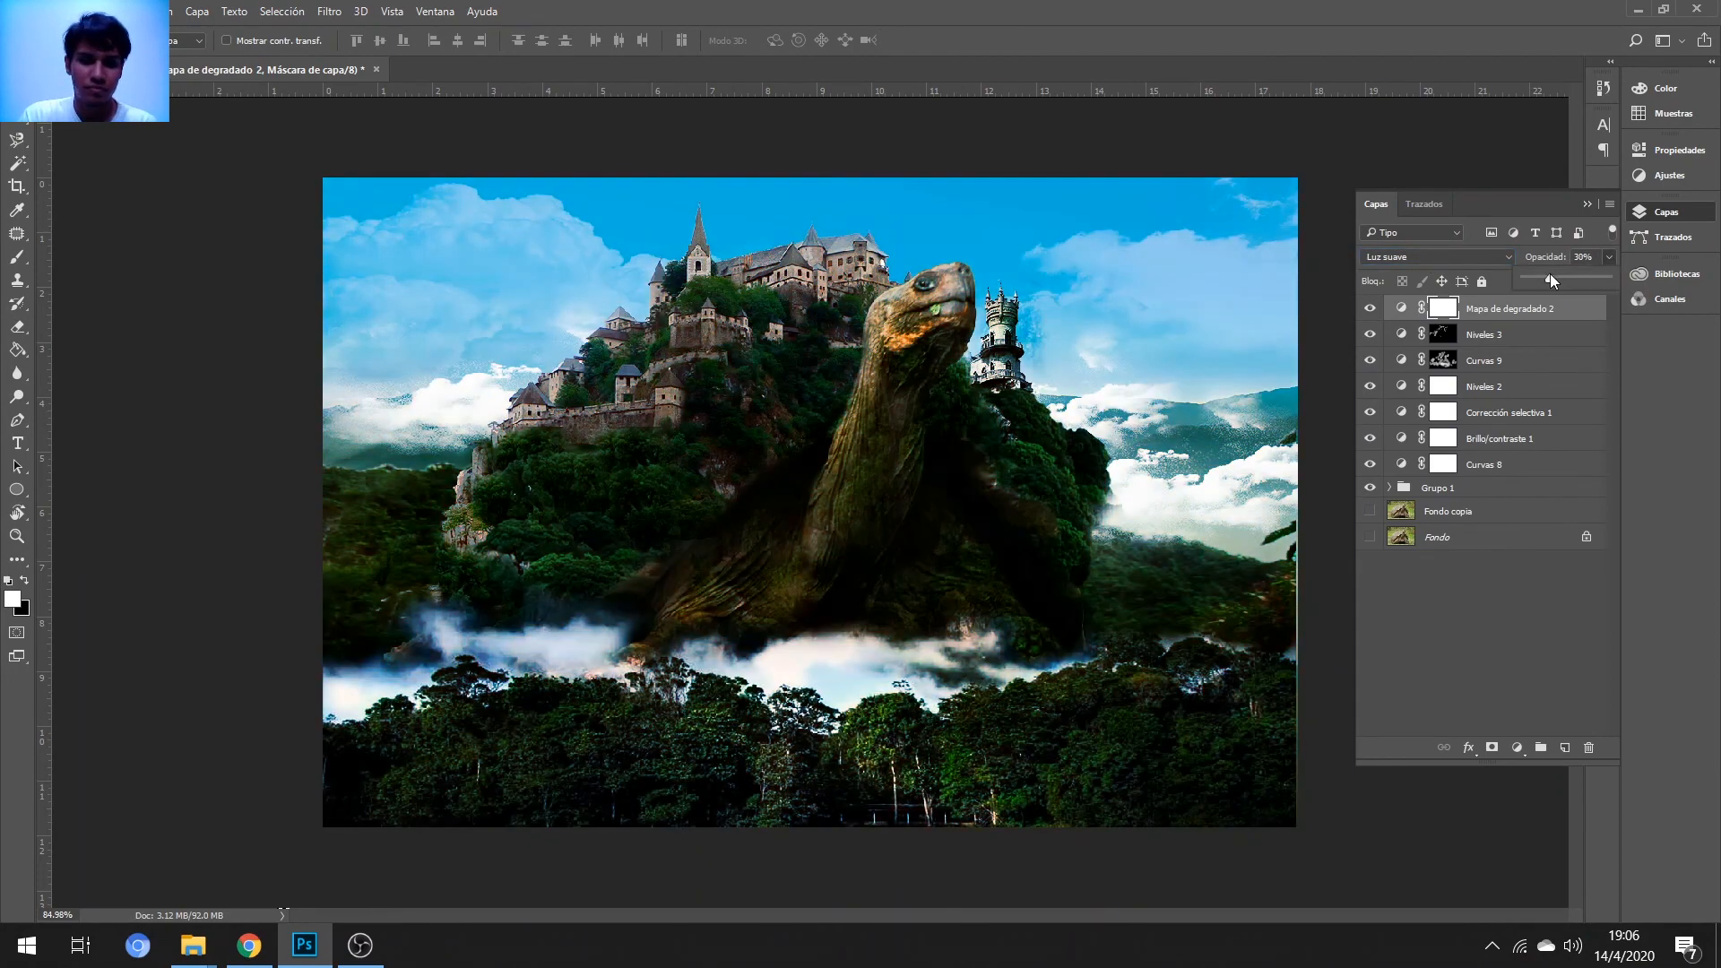